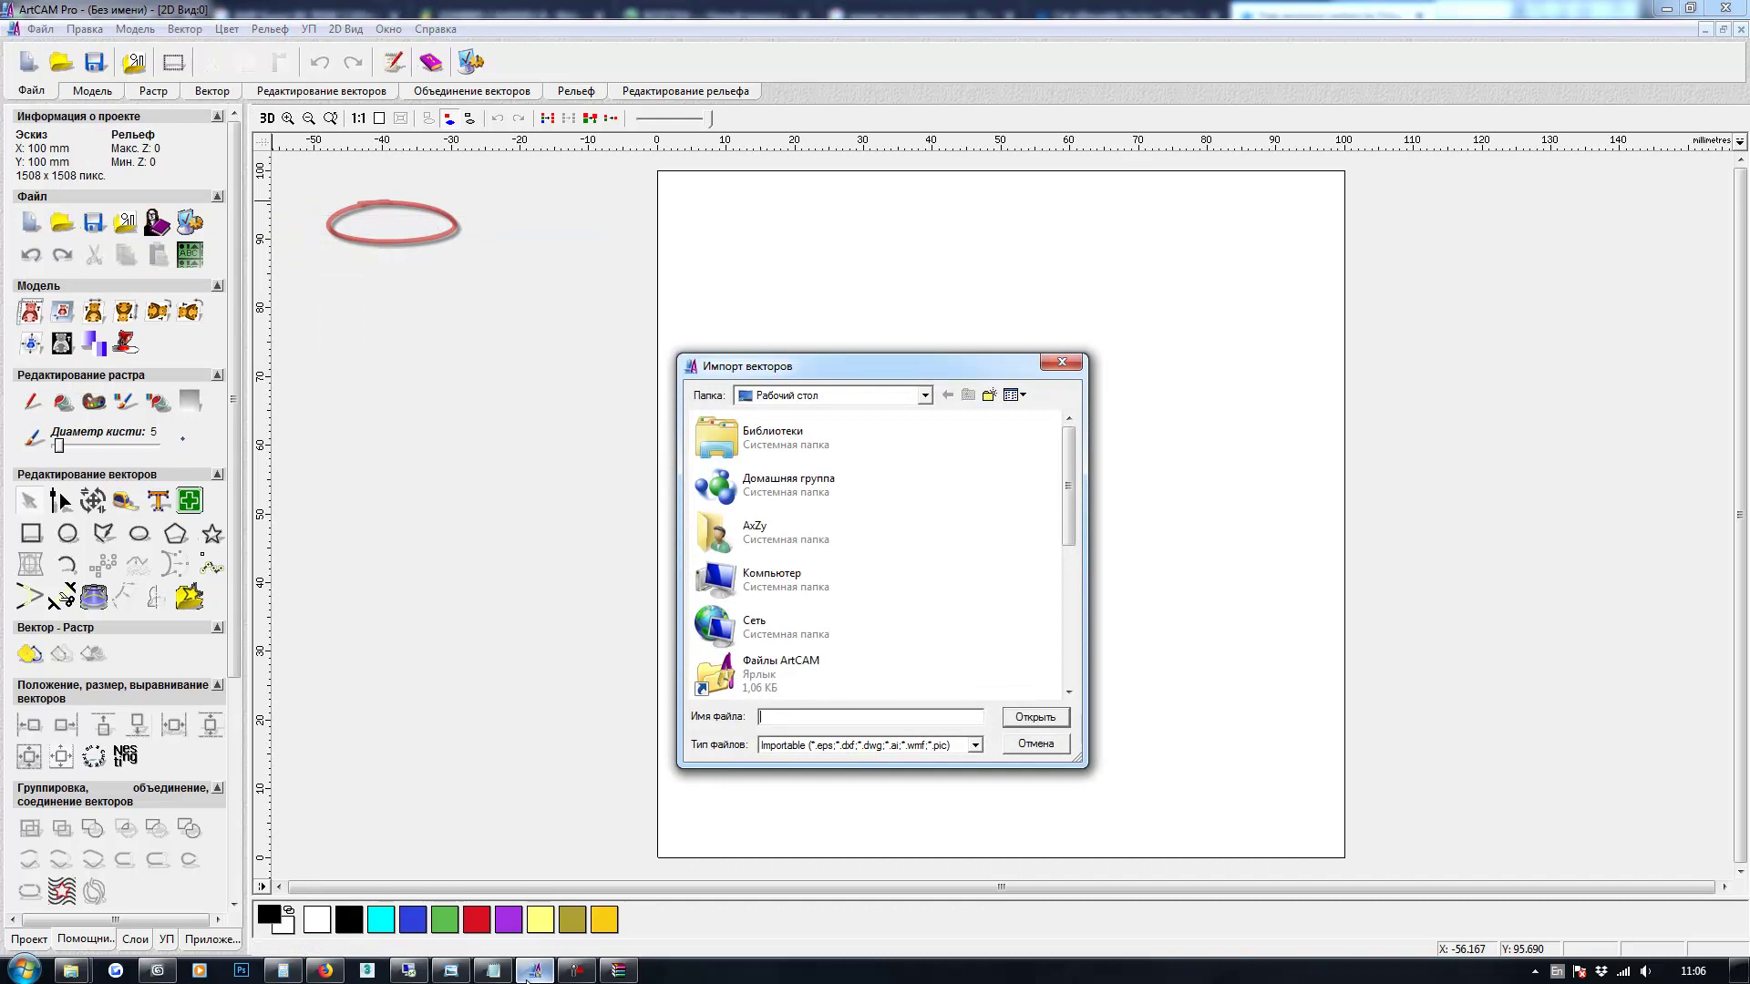
# Switch to the WinRAR archive Cat-silhouette.zip and extract 06.eps to the desktop
pyautogui.click(618, 971)
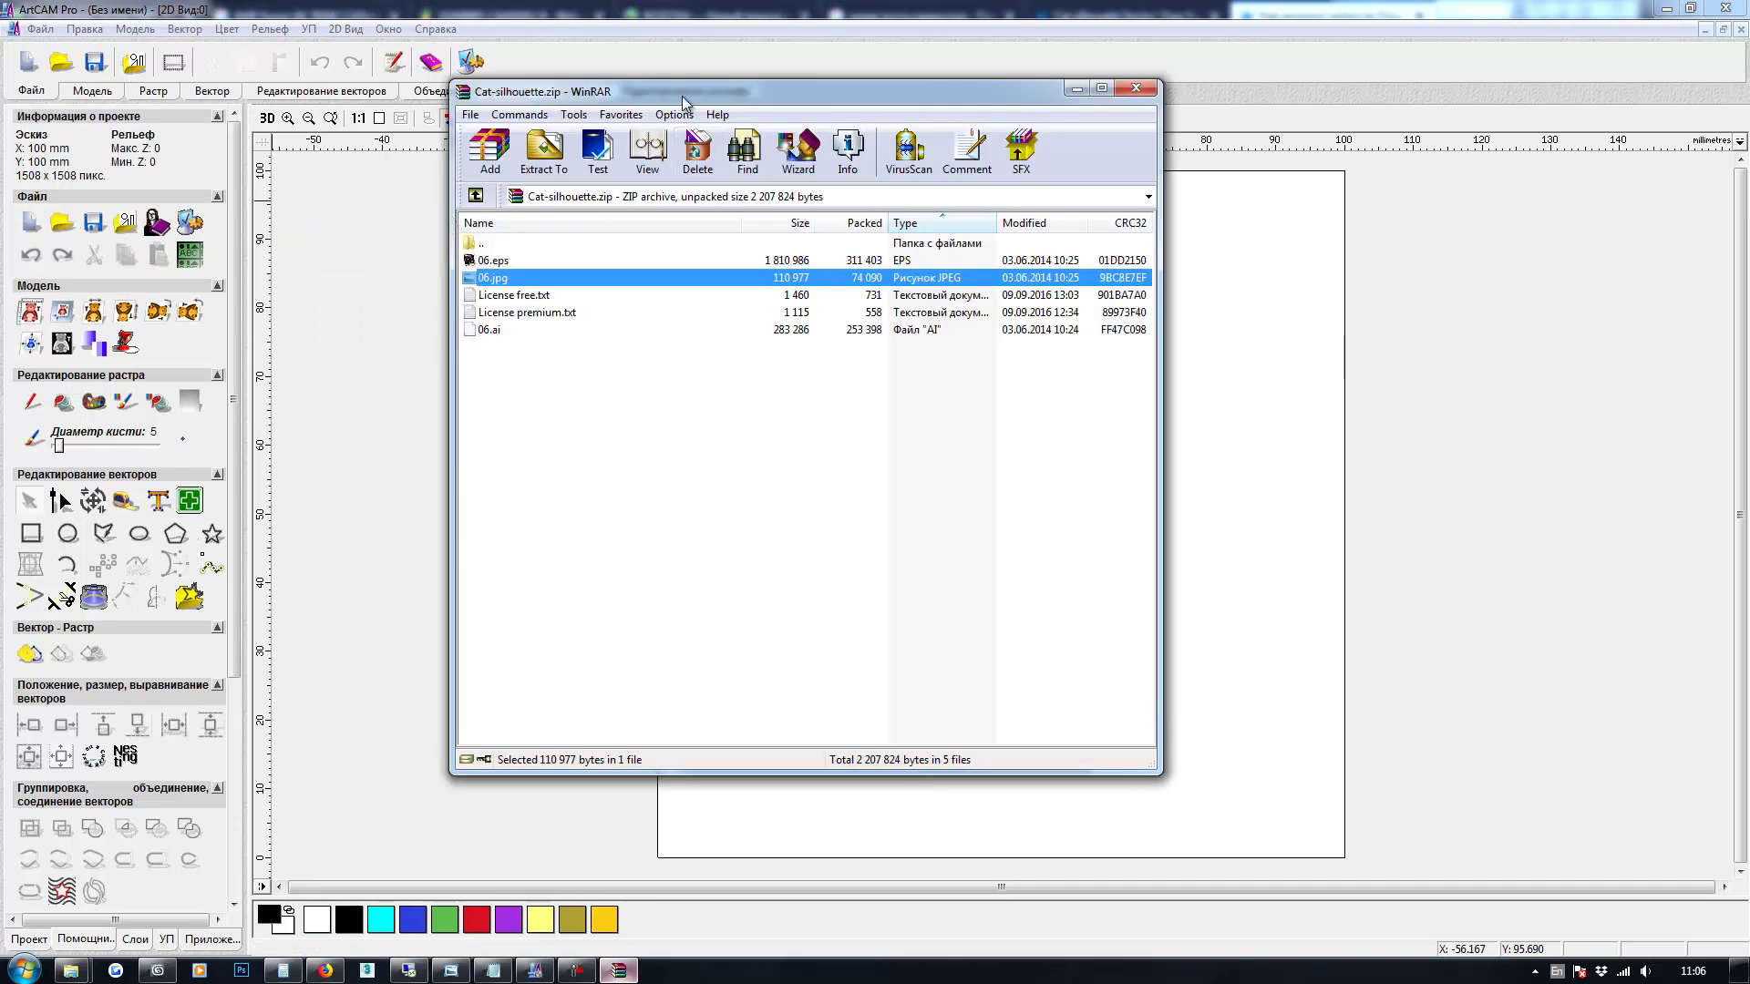
pyautogui.moveTo(682, 100); pyautogui.dragTo(1238, 224)
pyautogui.click(1045, 385)
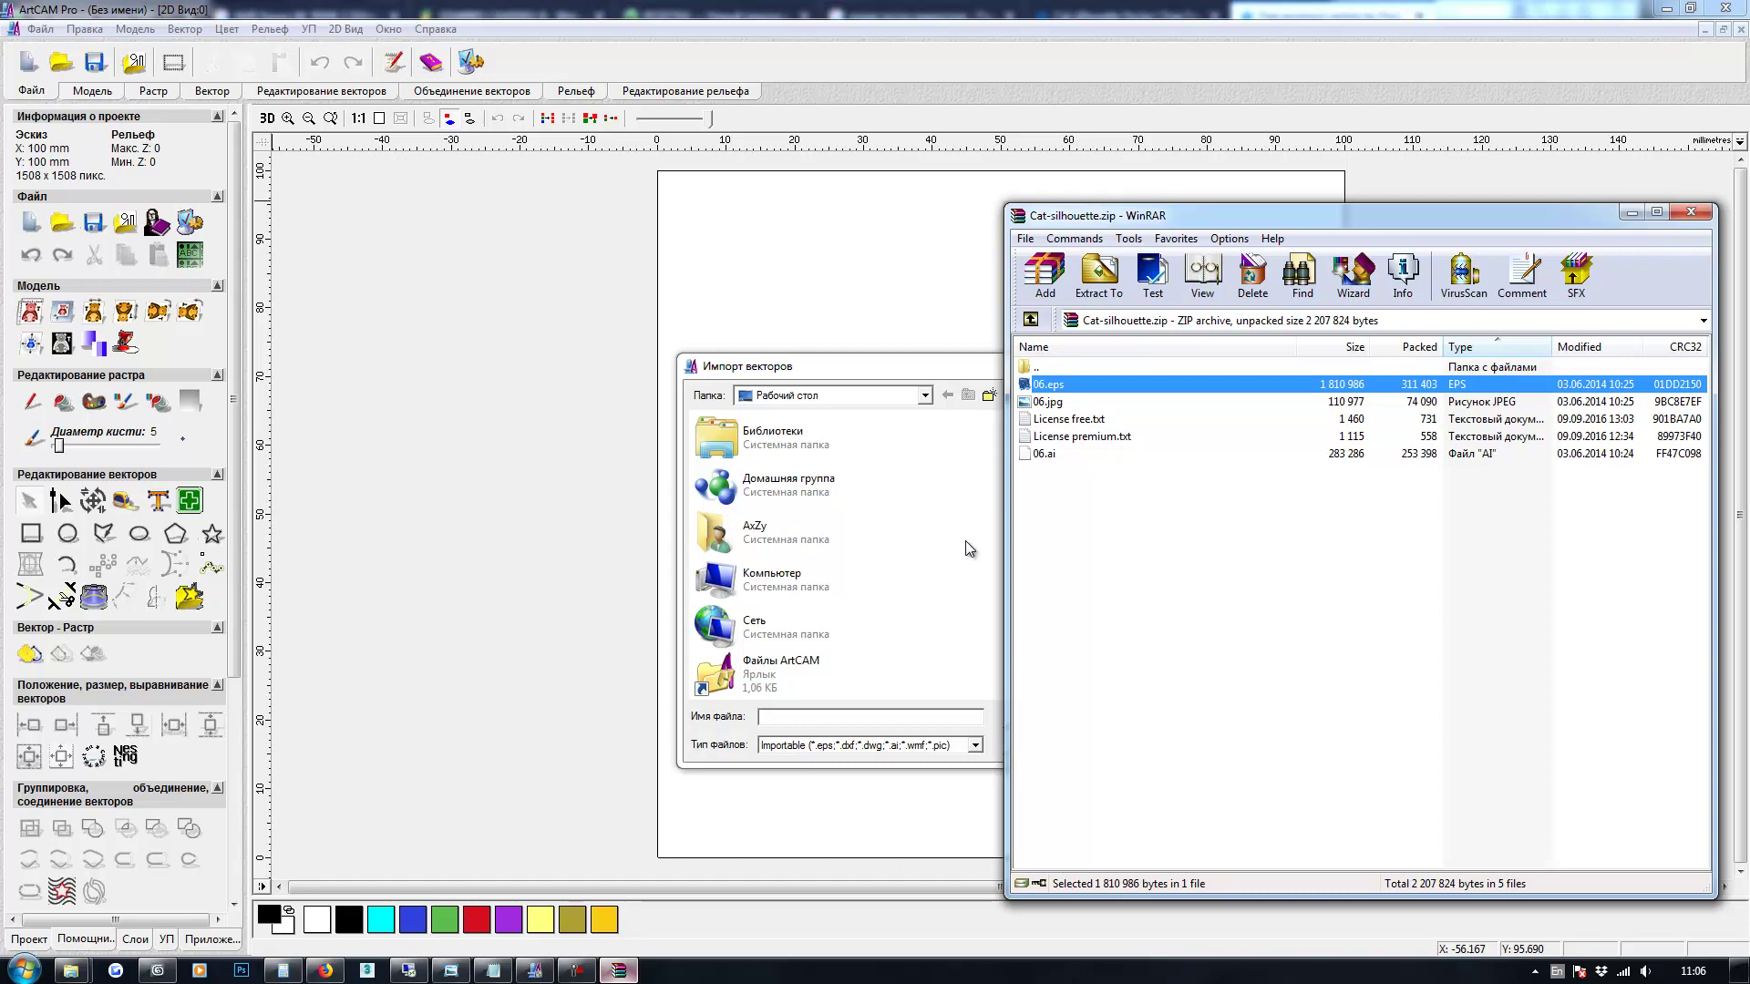
pyautogui.click(965, 540)
# Try to import 06.eps from the desktop as vectors into the ArtCAM model
pyautogui.scroll(-5, 939, 587)
pyautogui.scroll(3, 942, 594)
pyautogui.doubleClick(943, 594)
pyautogui.press('Return')
pyautogui.press('Return')
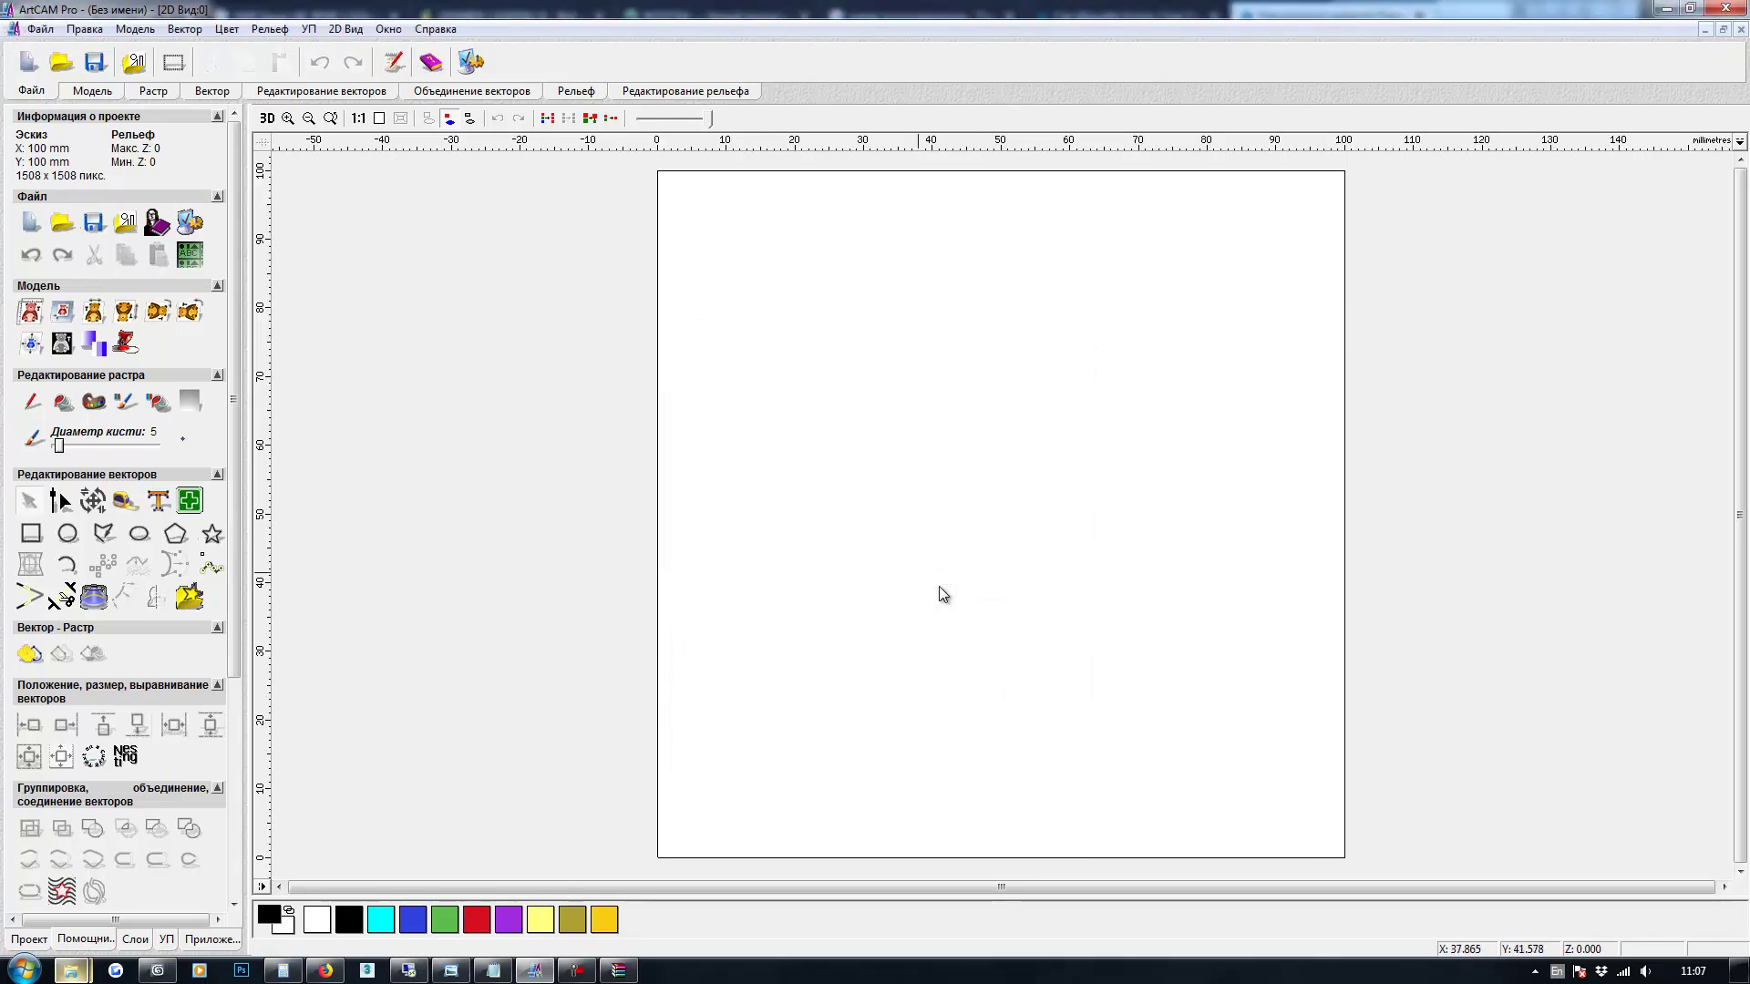
# Launch CorelDRAW X6 and create a new blank document with the default settings
pyautogui.press('super')
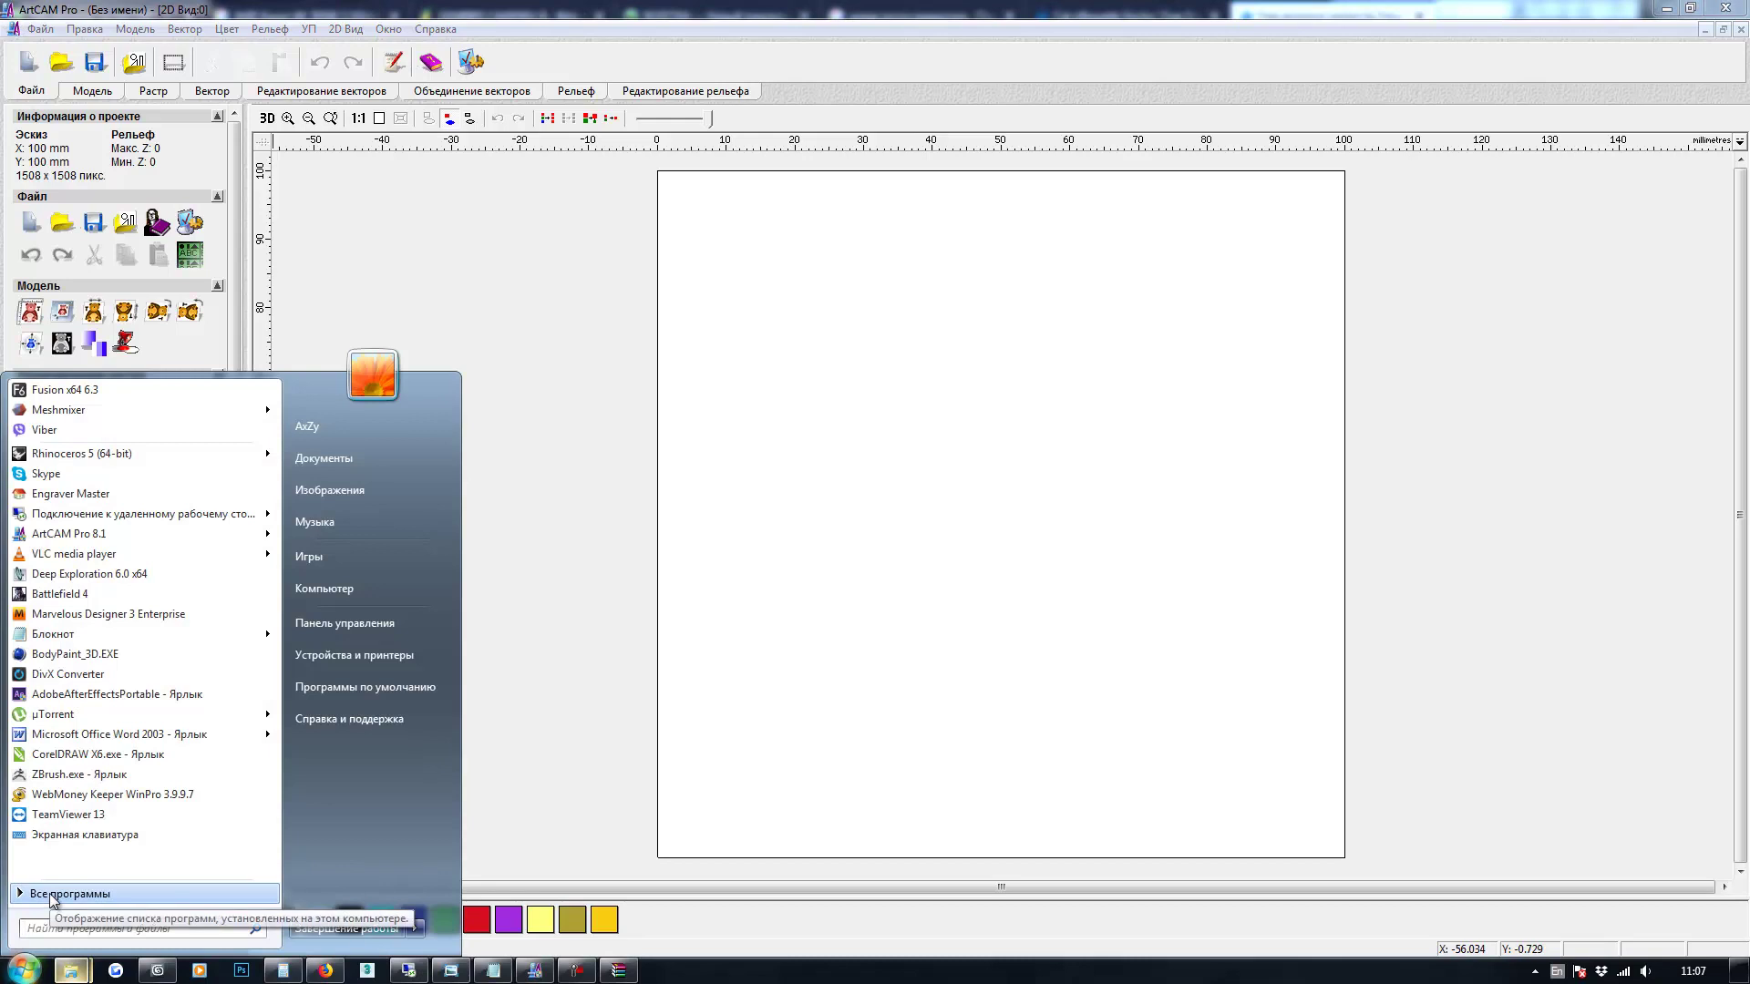
pyautogui.click(568, 973)
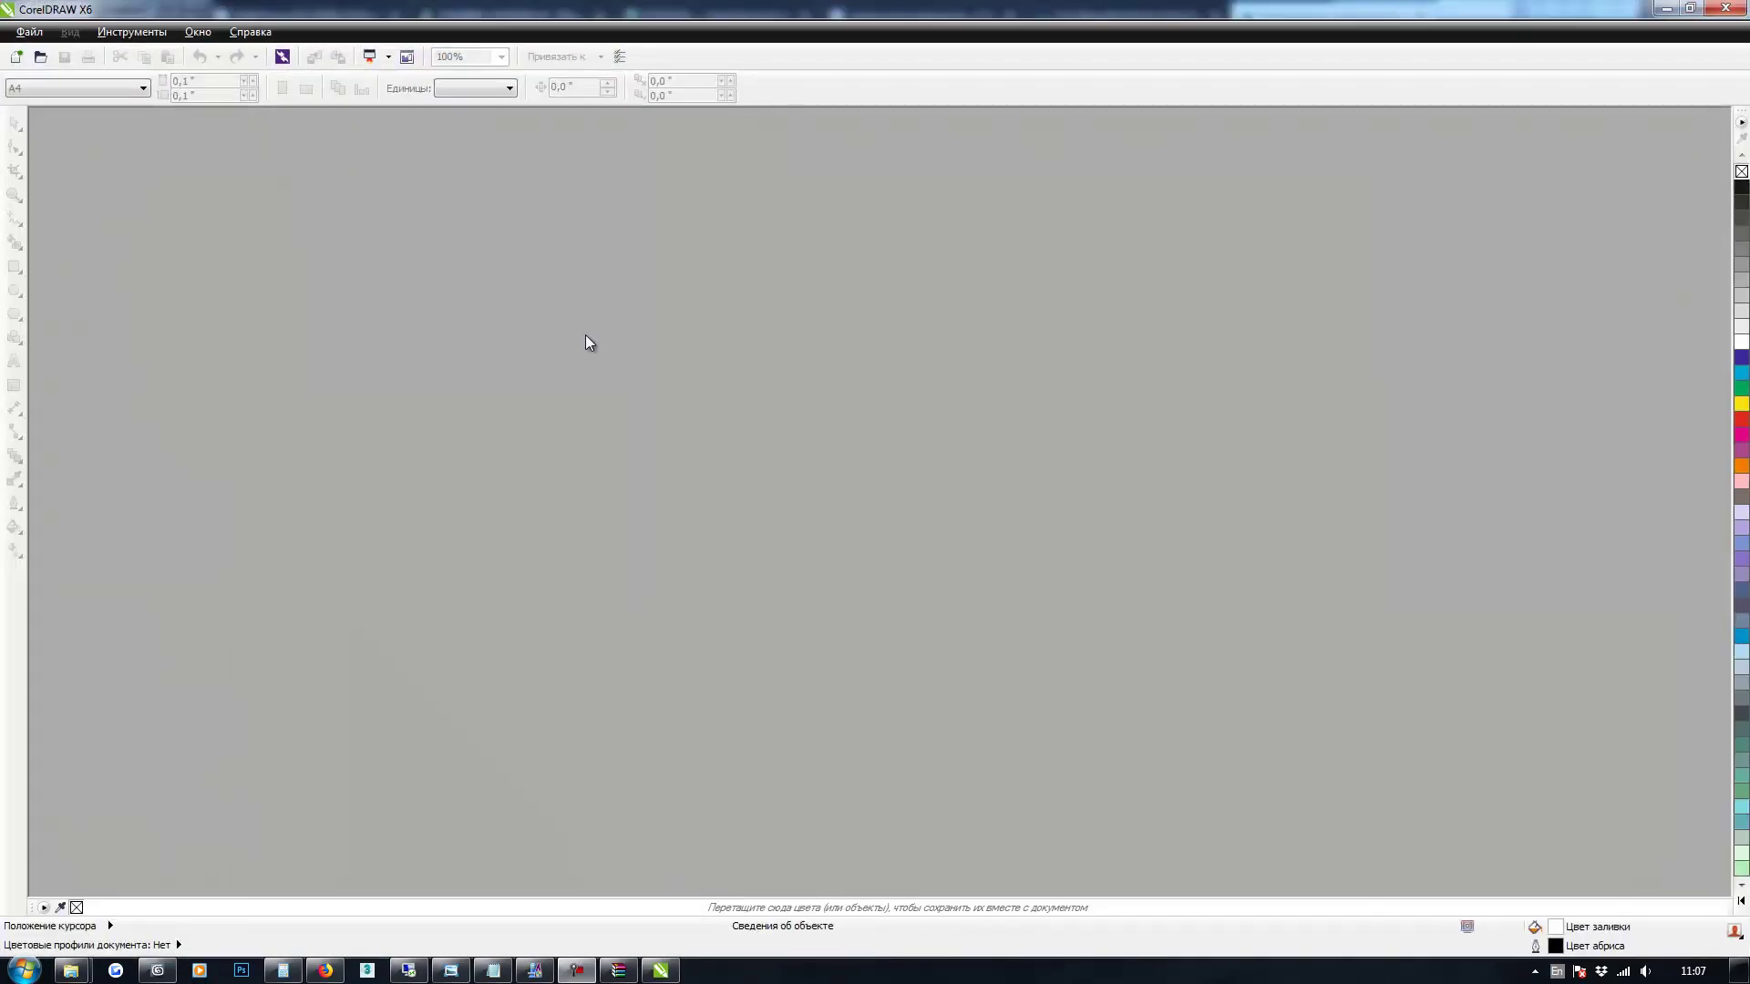
pyautogui.click(18, 62)
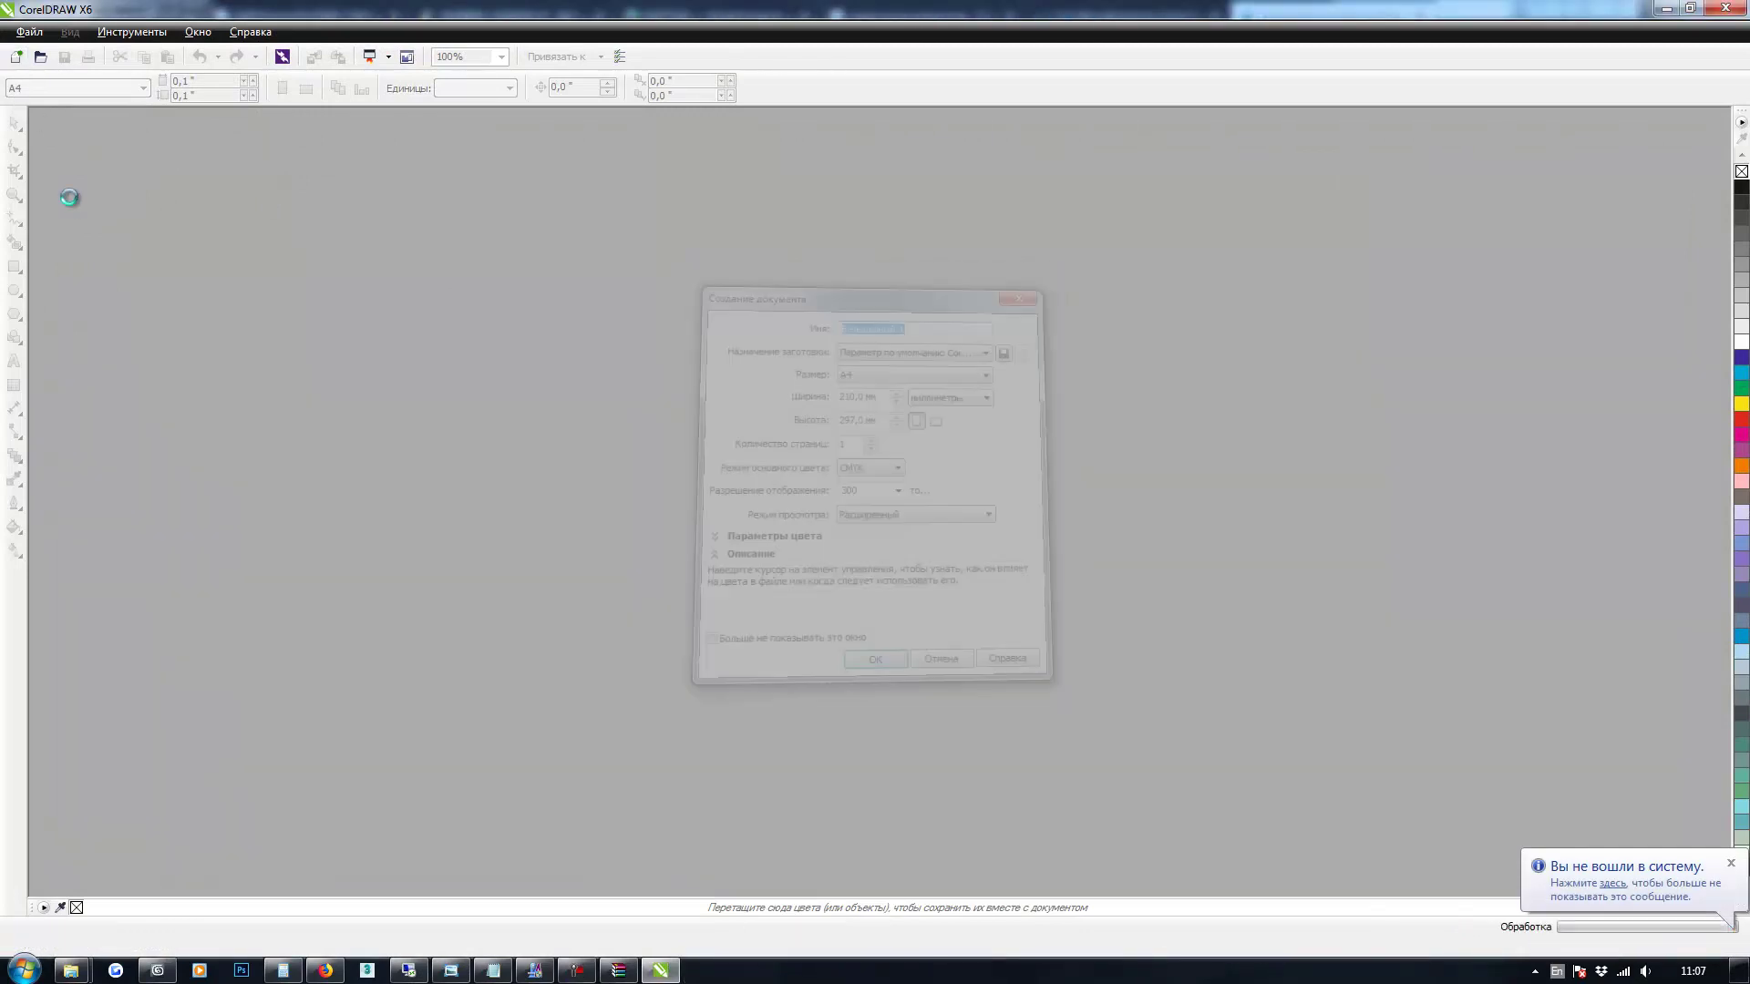
pyautogui.press('Return')
# Open the file 06.eps from the desktop, accepting the default import options
pyautogui.click(44, 32)
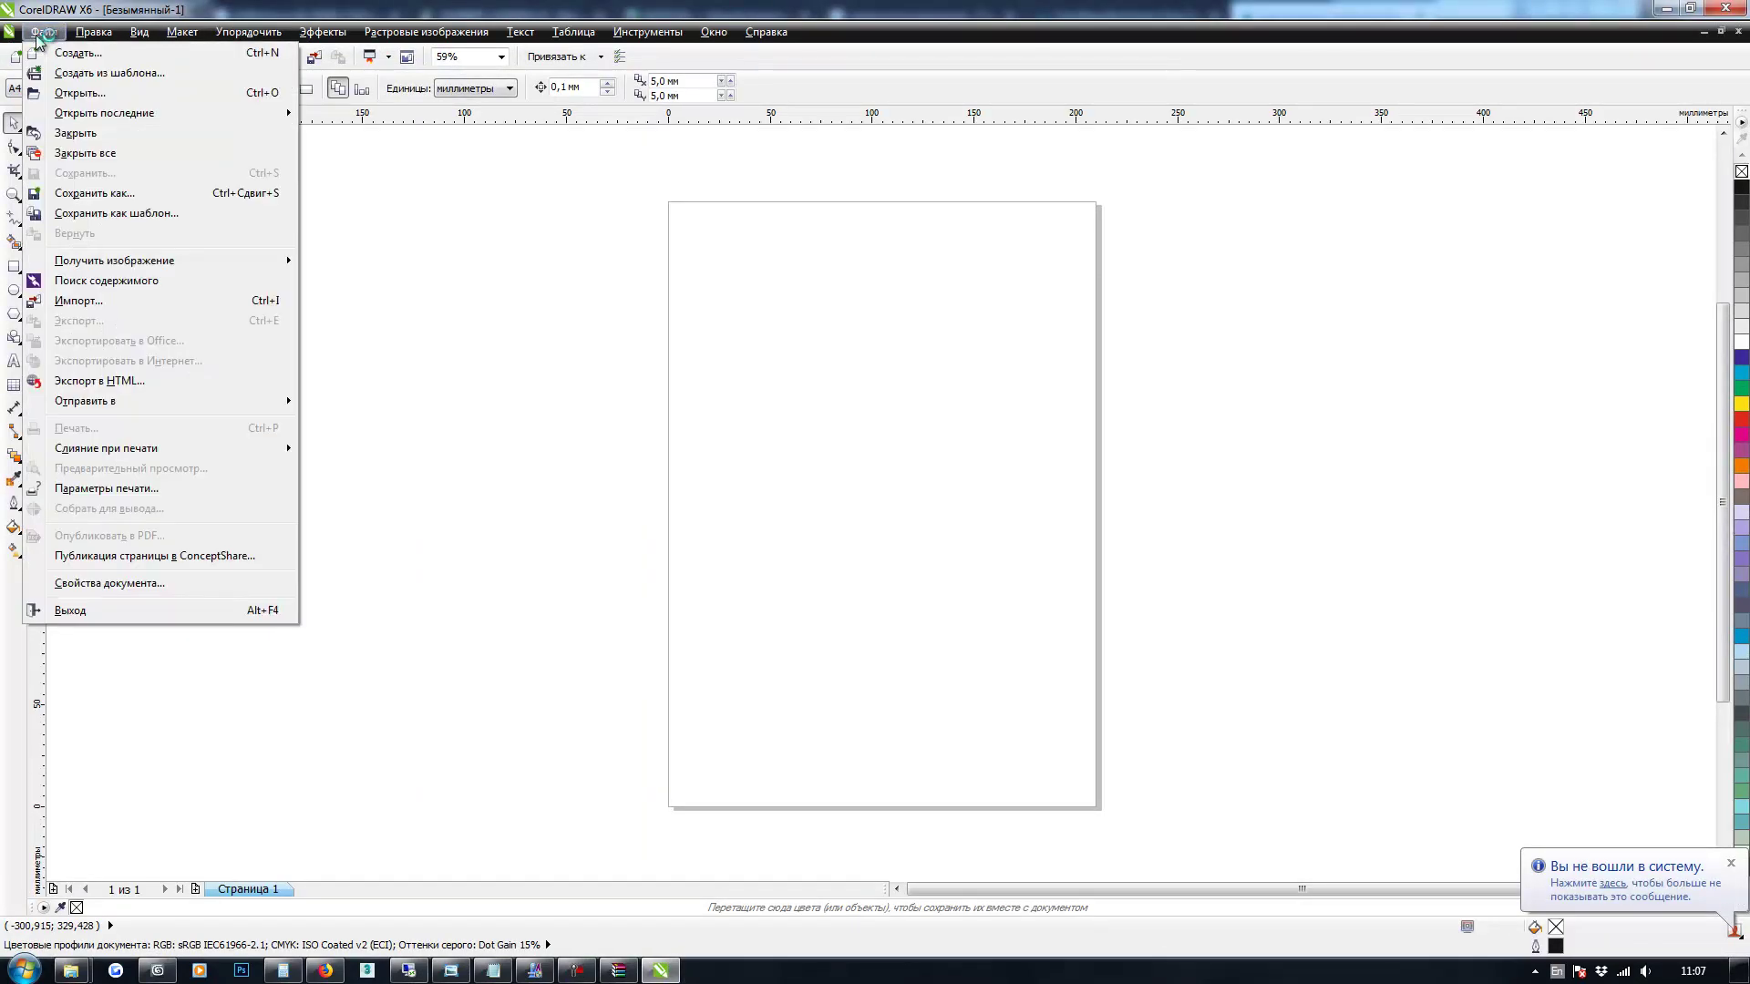
pyautogui.click(84, 95)
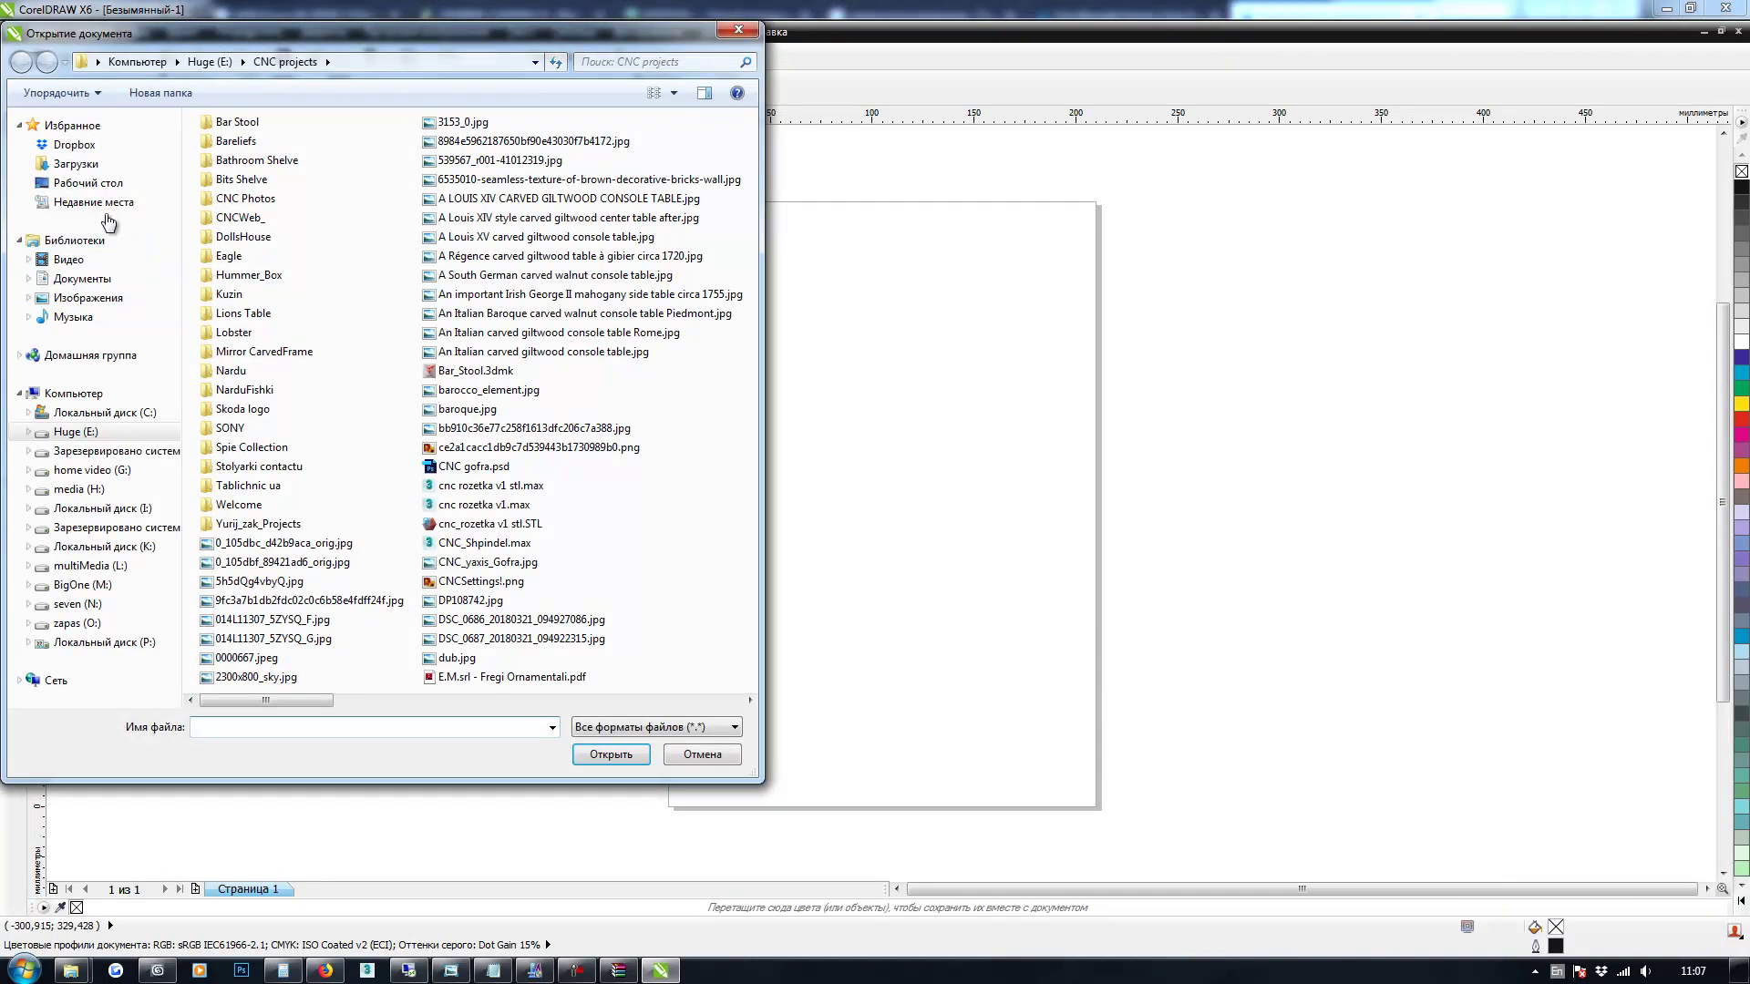
pyautogui.click(88, 183)
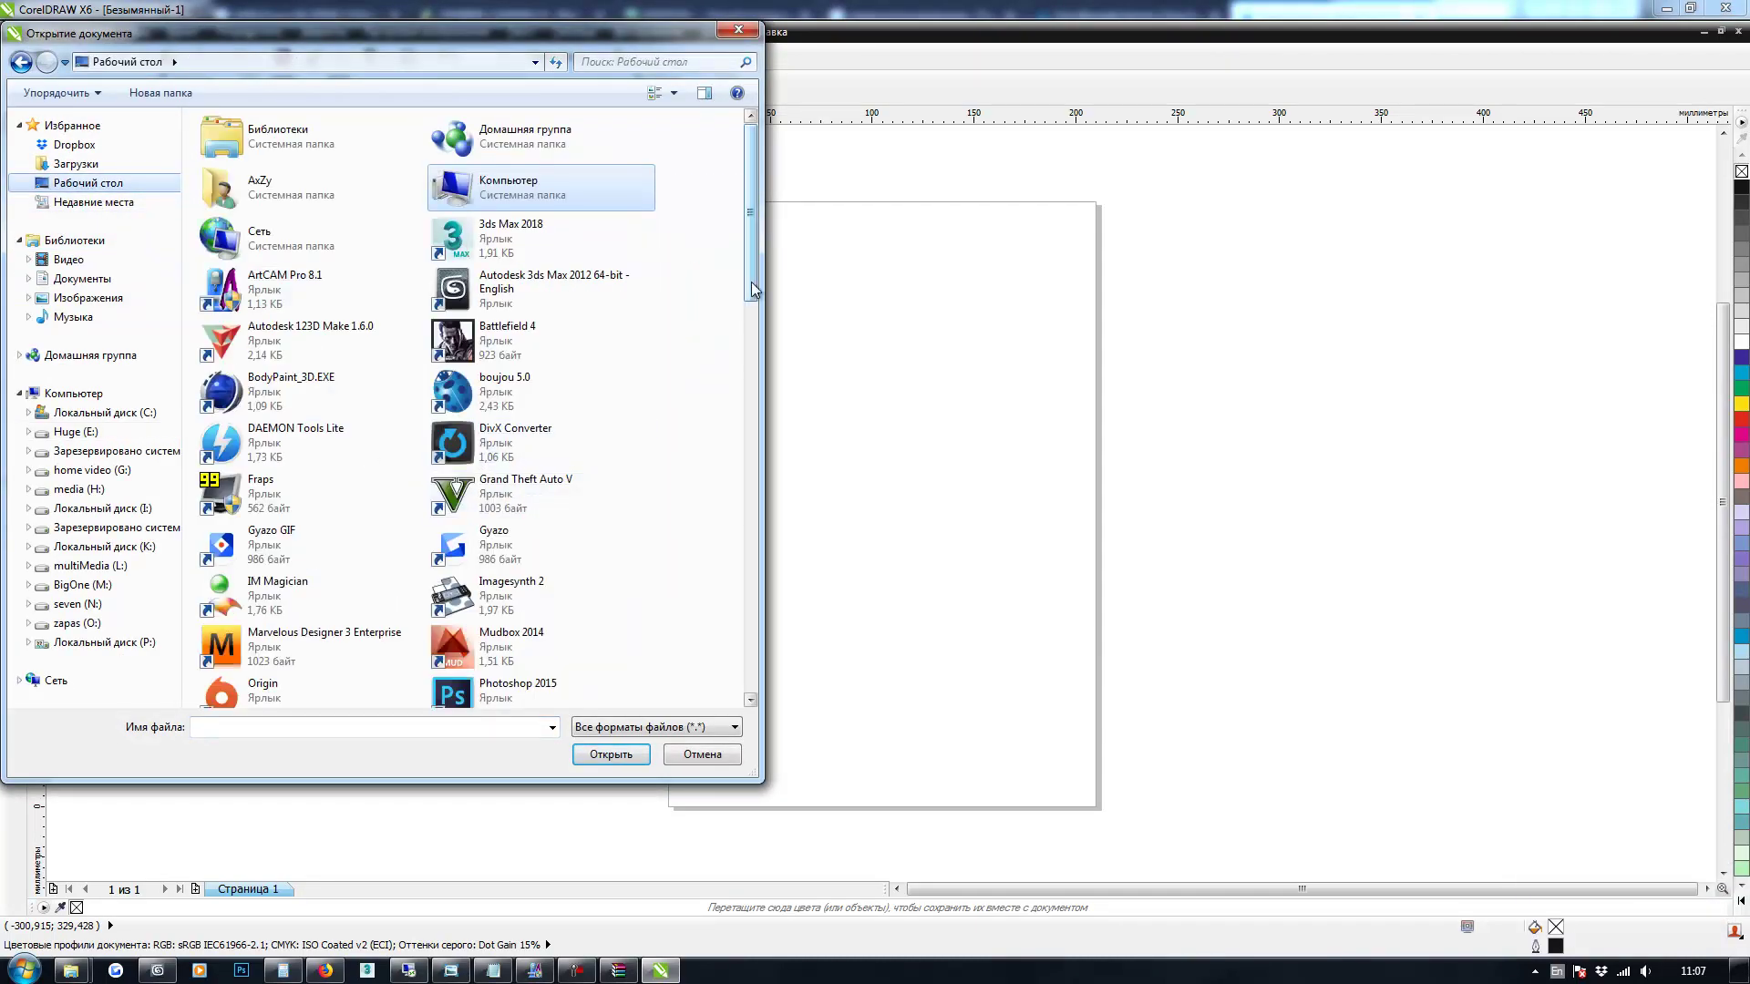
pyautogui.moveTo(757, 280); pyautogui.dragTo(749, 307)
pyautogui.click(408, 727)
pyautogui.write('06')
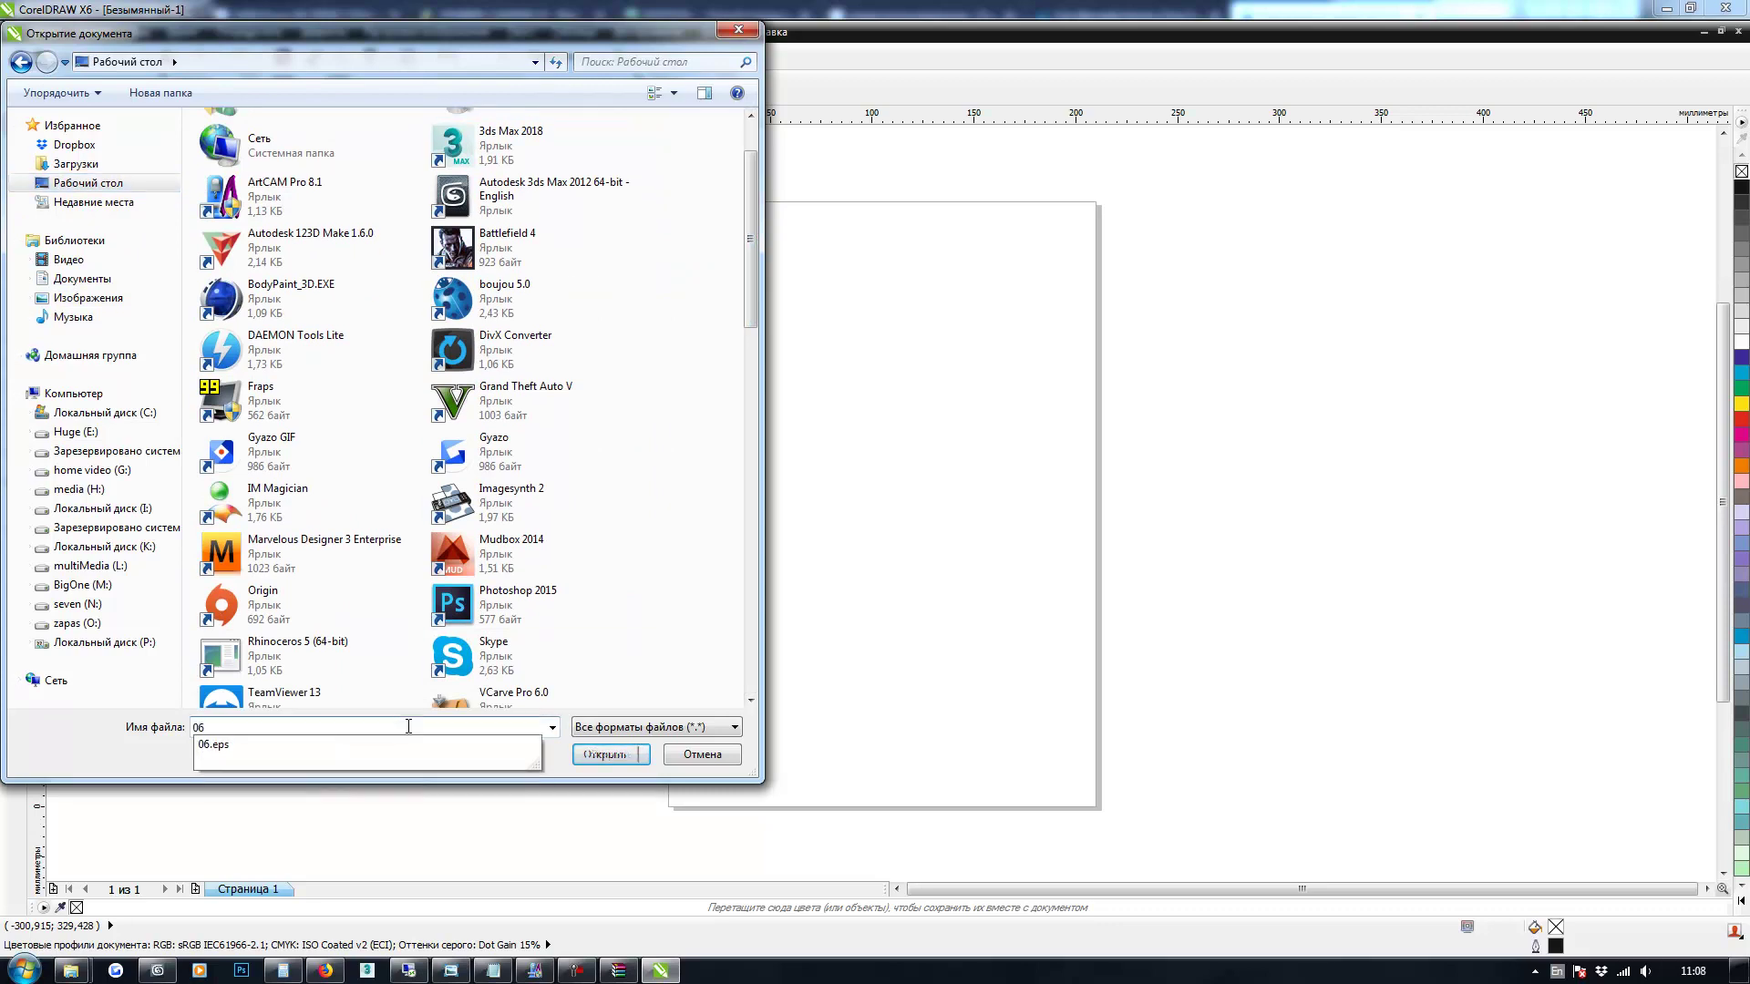
pyautogui.click(419, 743)
pyautogui.click(604, 754)
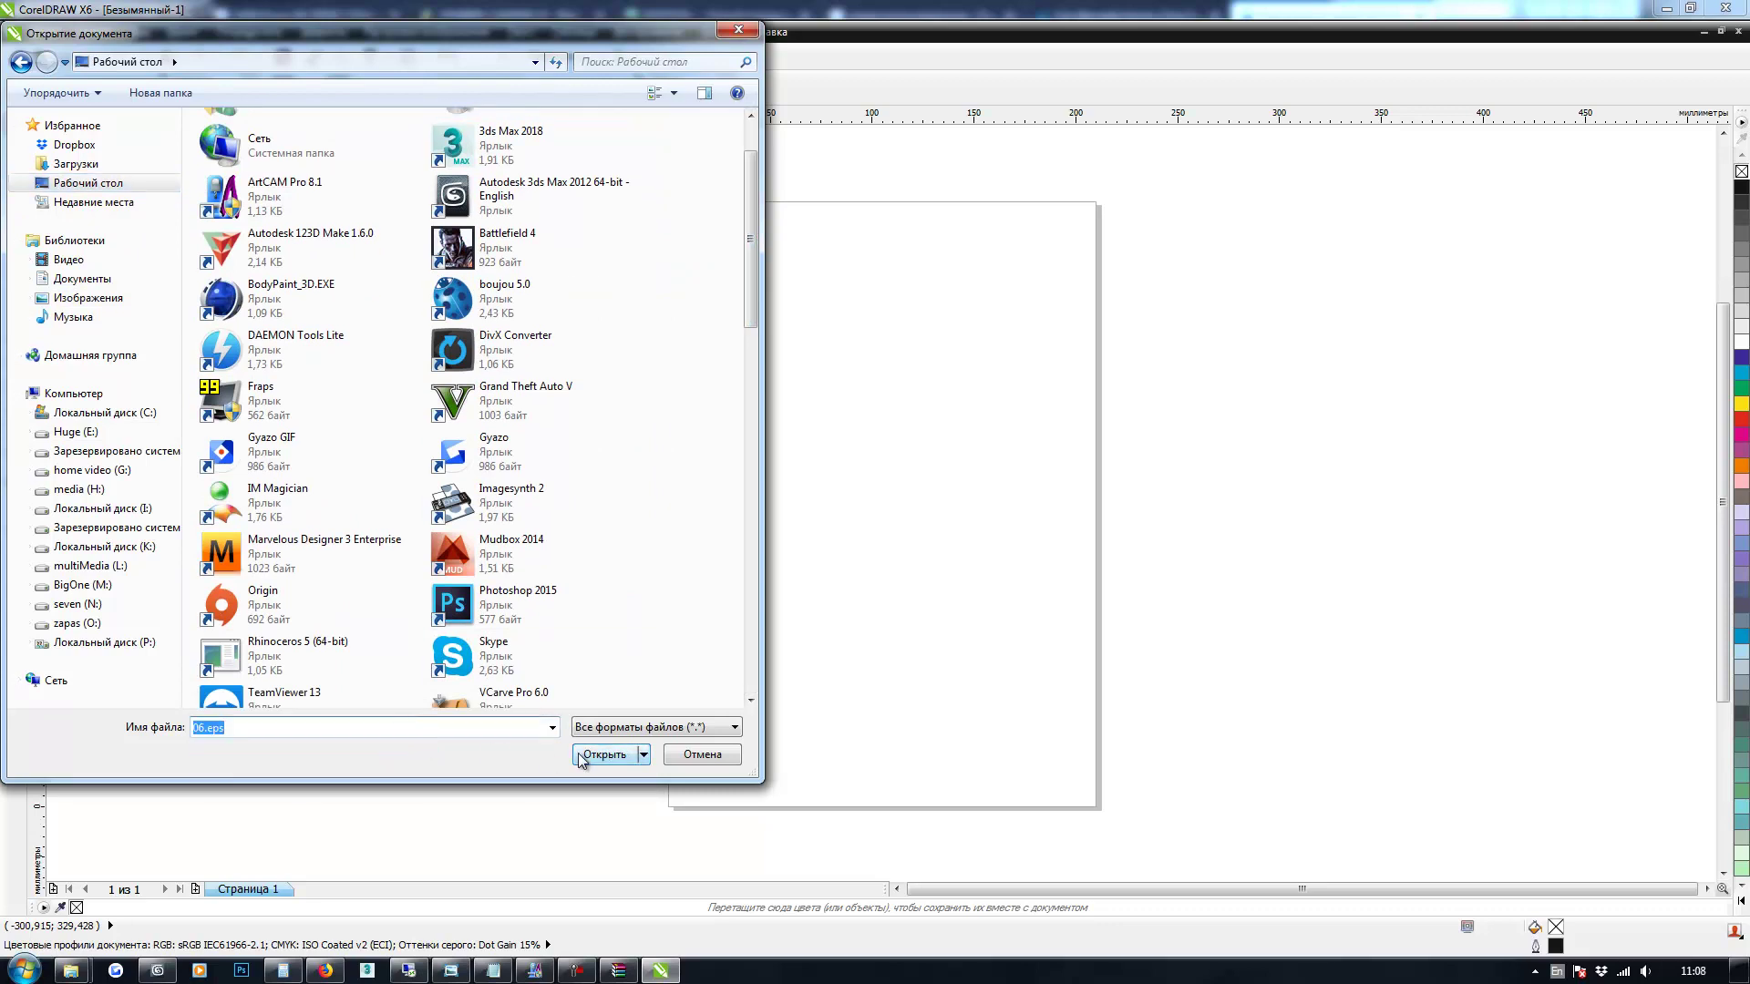
pyautogui.click(825, 545)
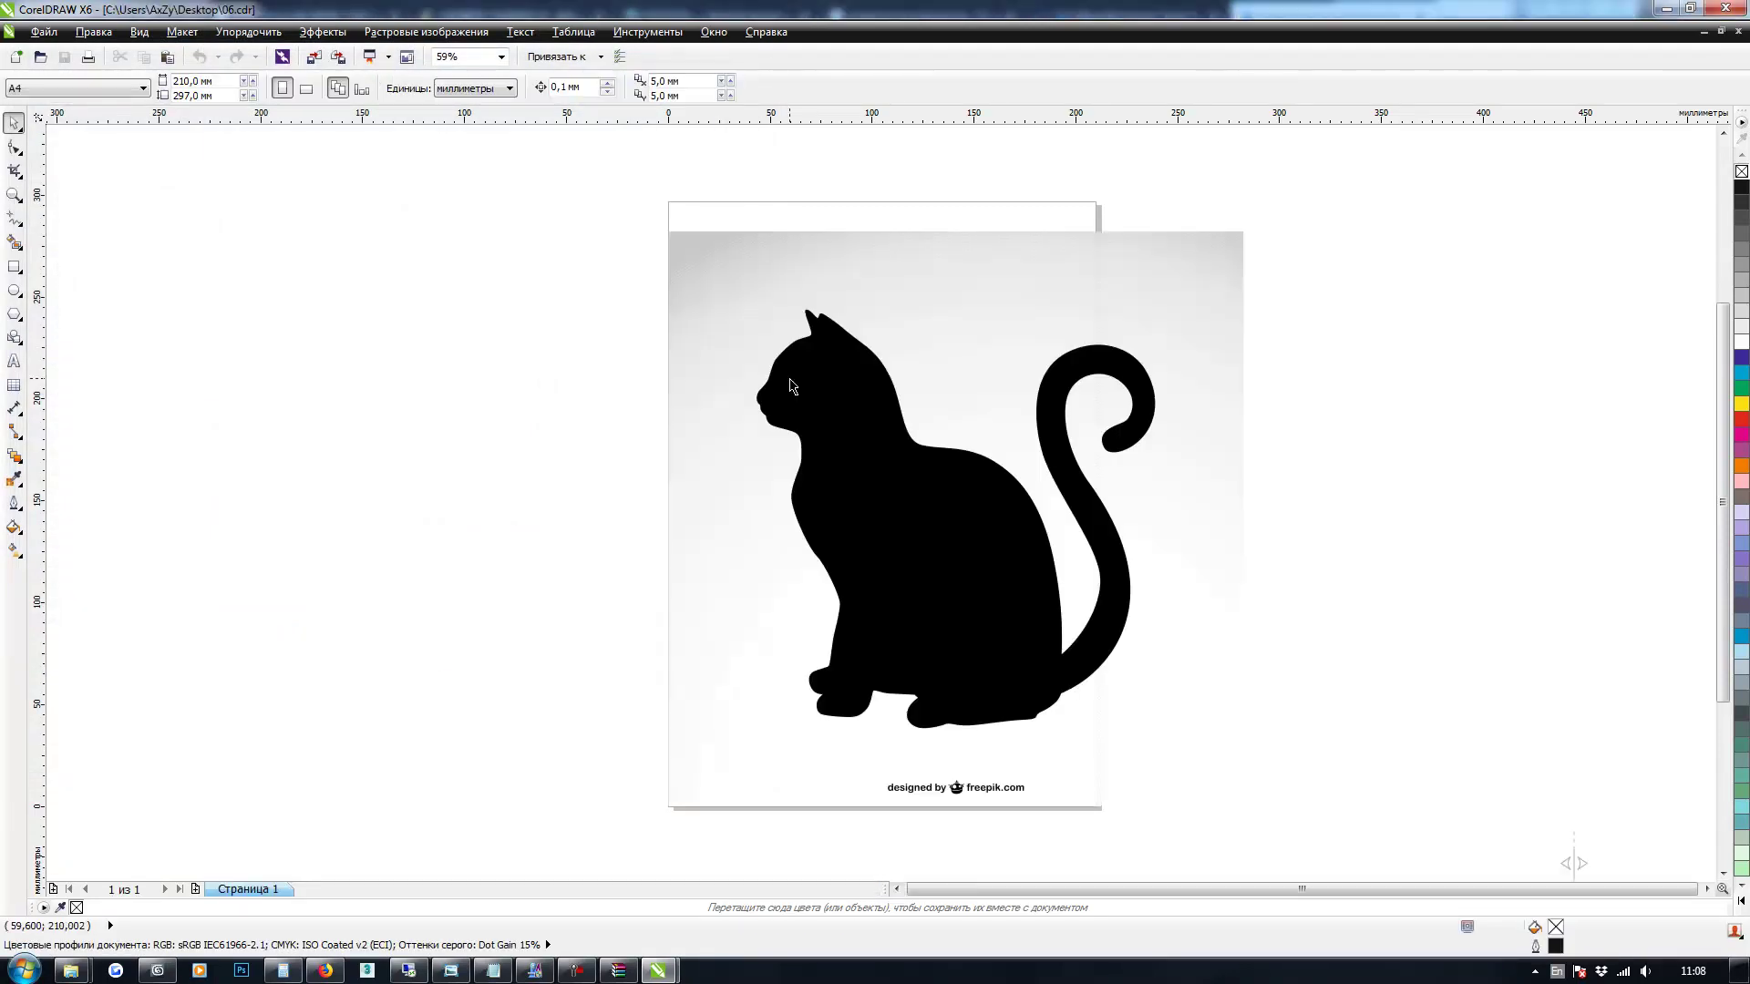
# Move the cat silhouette aside to delete the grey background and credit text, and place the cat back on the page
pyautogui.click(949, 397)
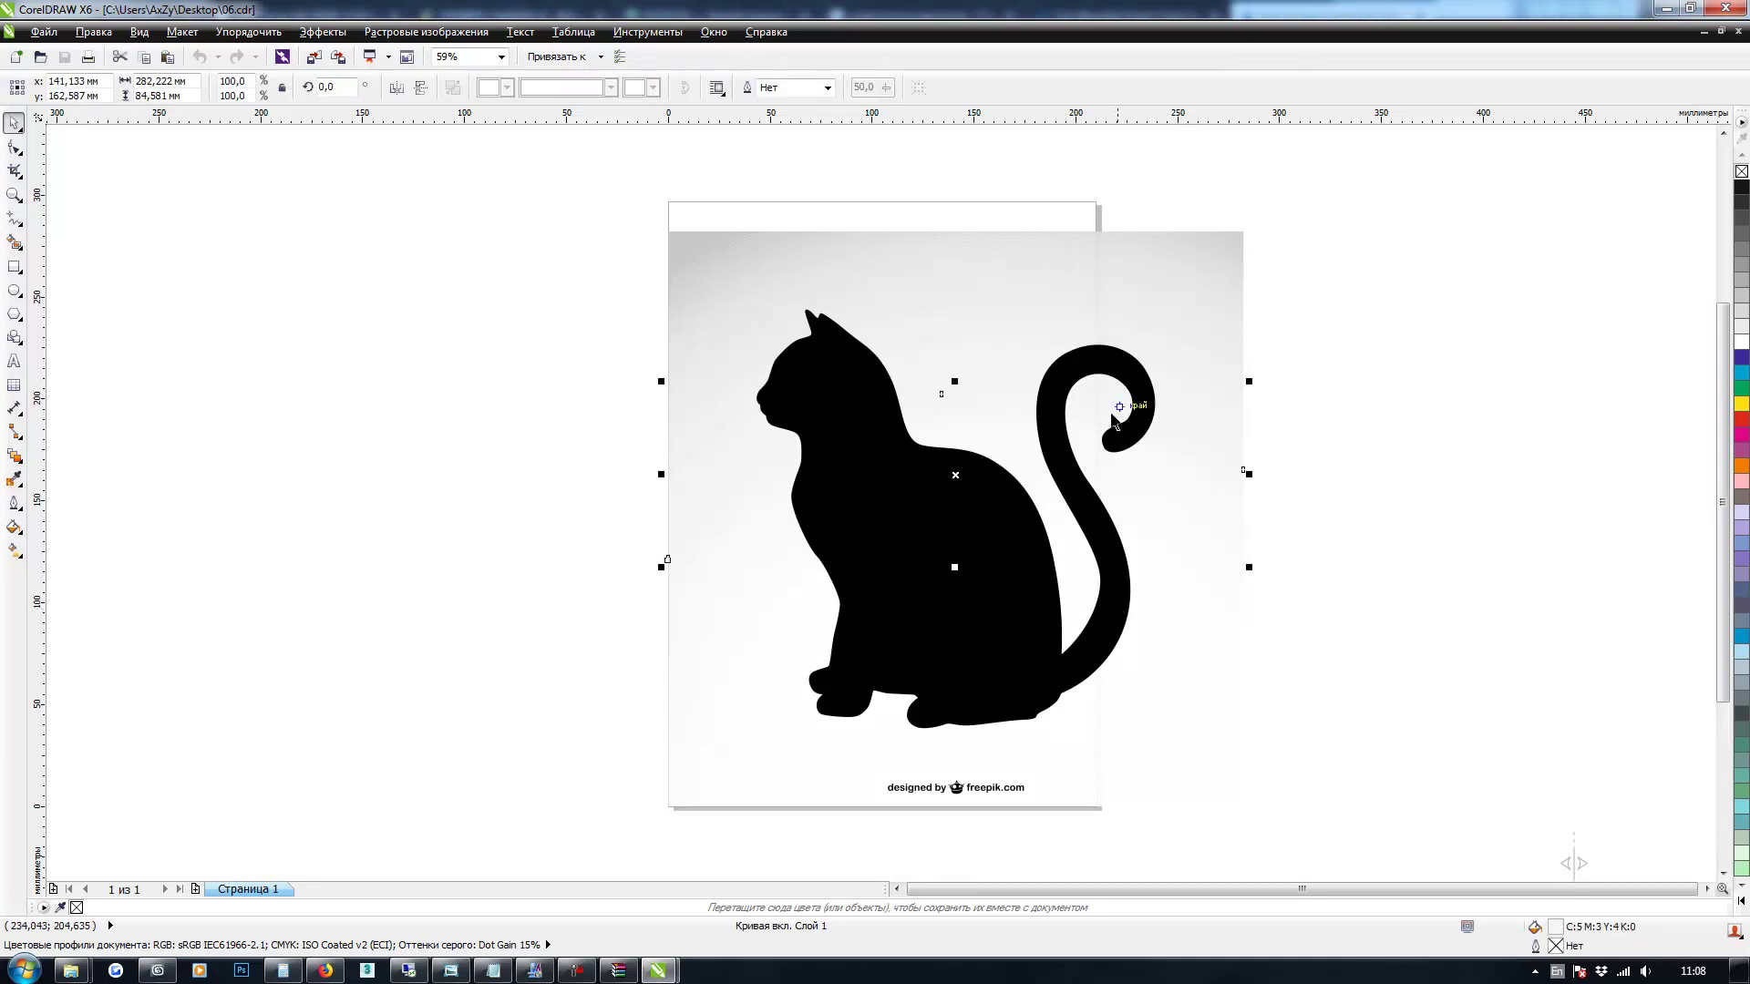
pyautogui.moveTo(905, 547); pyautogui.dragTo(234, 571)
pyautogui.moveTo(614, 176); pyautogui.dragTo(1431, 857)
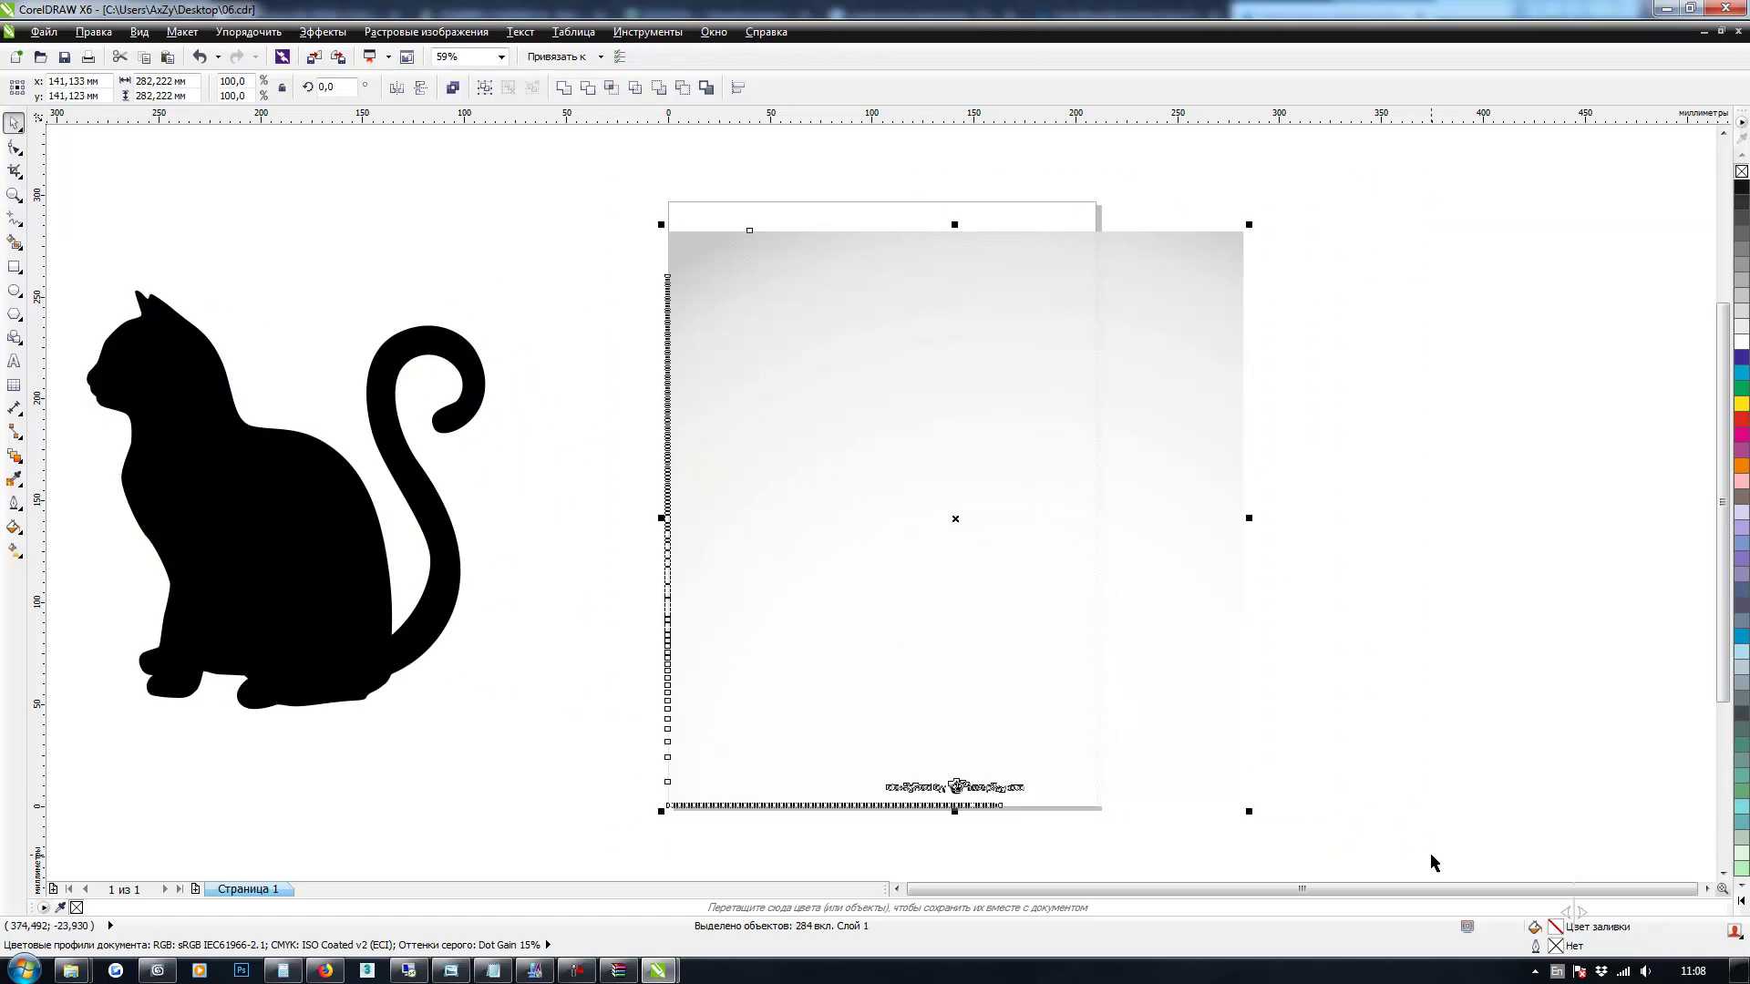
pyautogui.press('Delete')
pyautogui.moveTo(737, 767); pyautogui.dragTo(39, 194)
pyautogui.moveTo(332, 501); pyautogui.dragTo(930, 500)
# Export the cat drawing to the desktop in Adobe Illustrator 8.0 format, overwriting Безымянный-1.ai
pyautogui.click(43, 32)
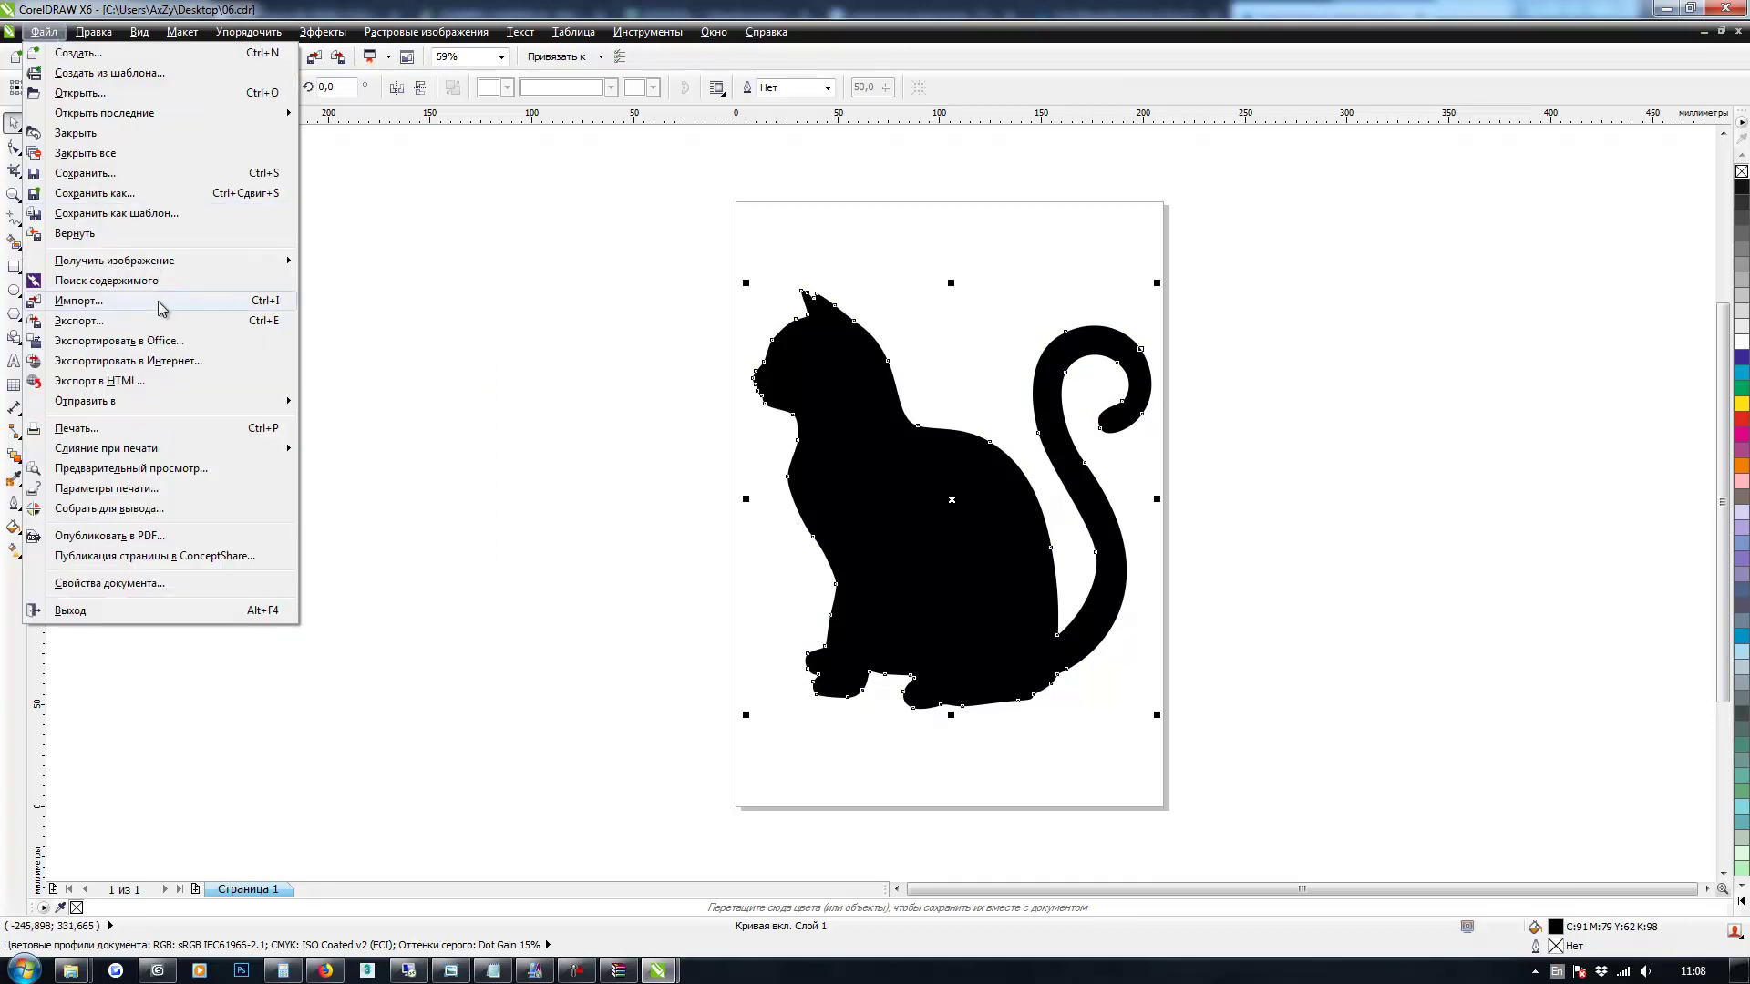
pyautogui.click(158, 322)
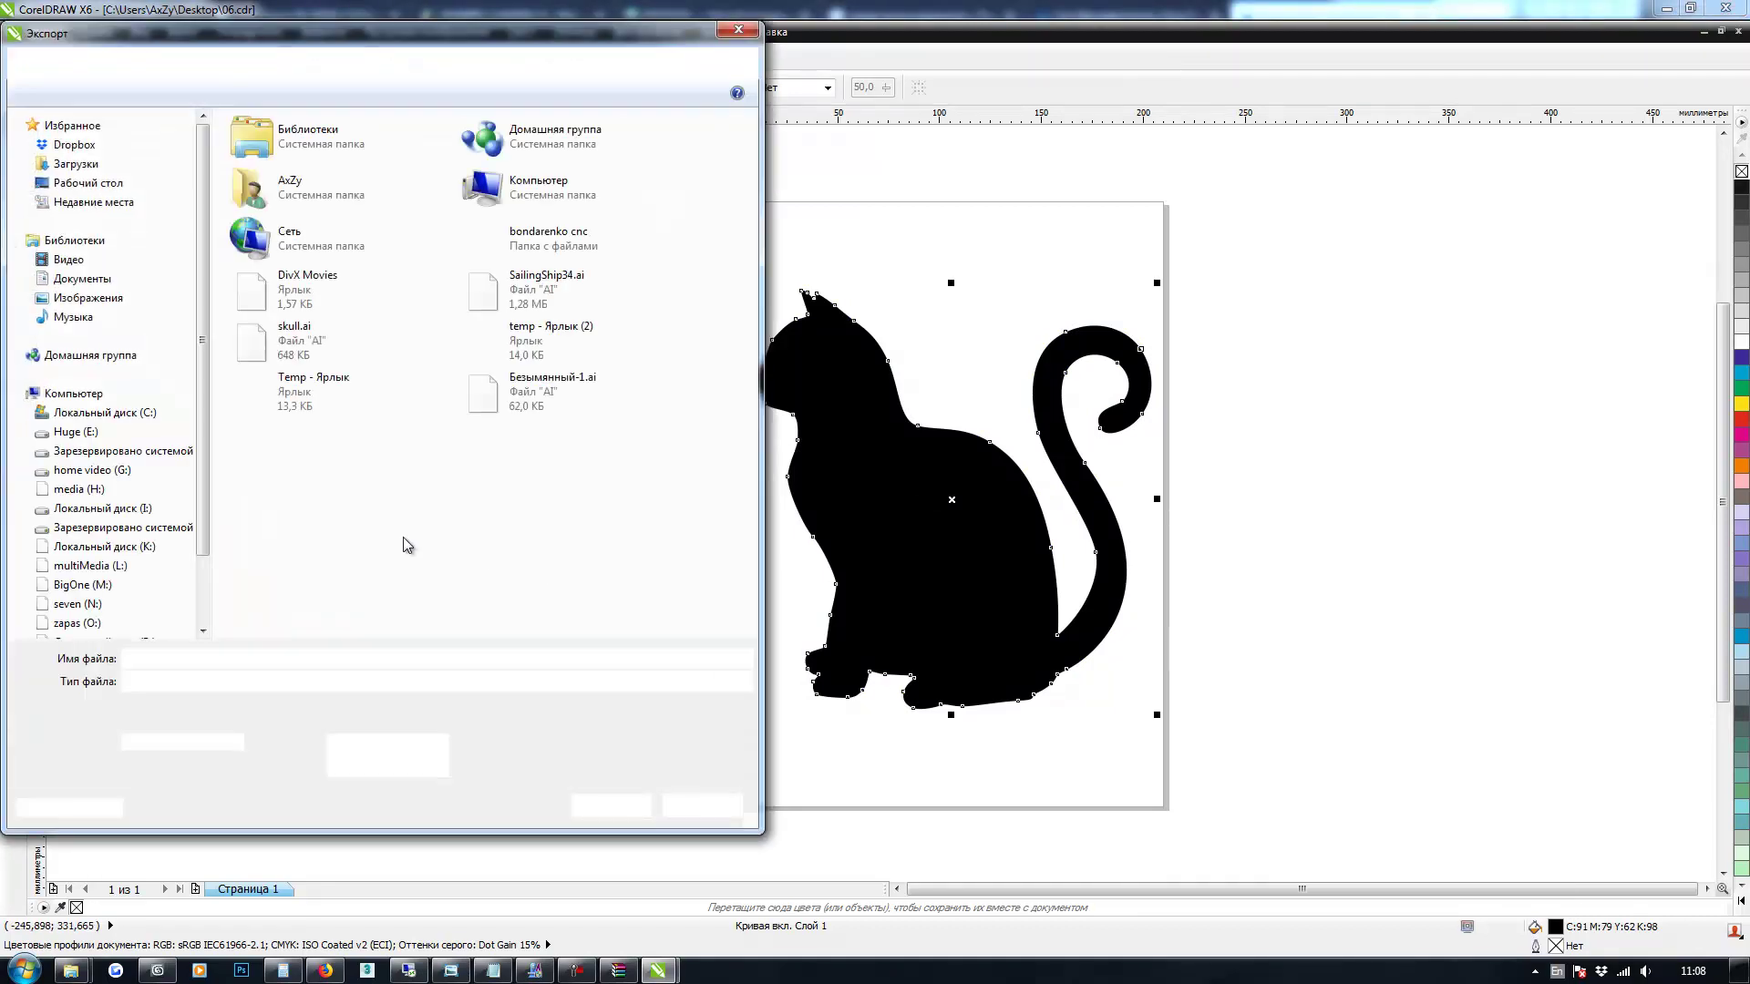
pyautogui.click(164, 182)
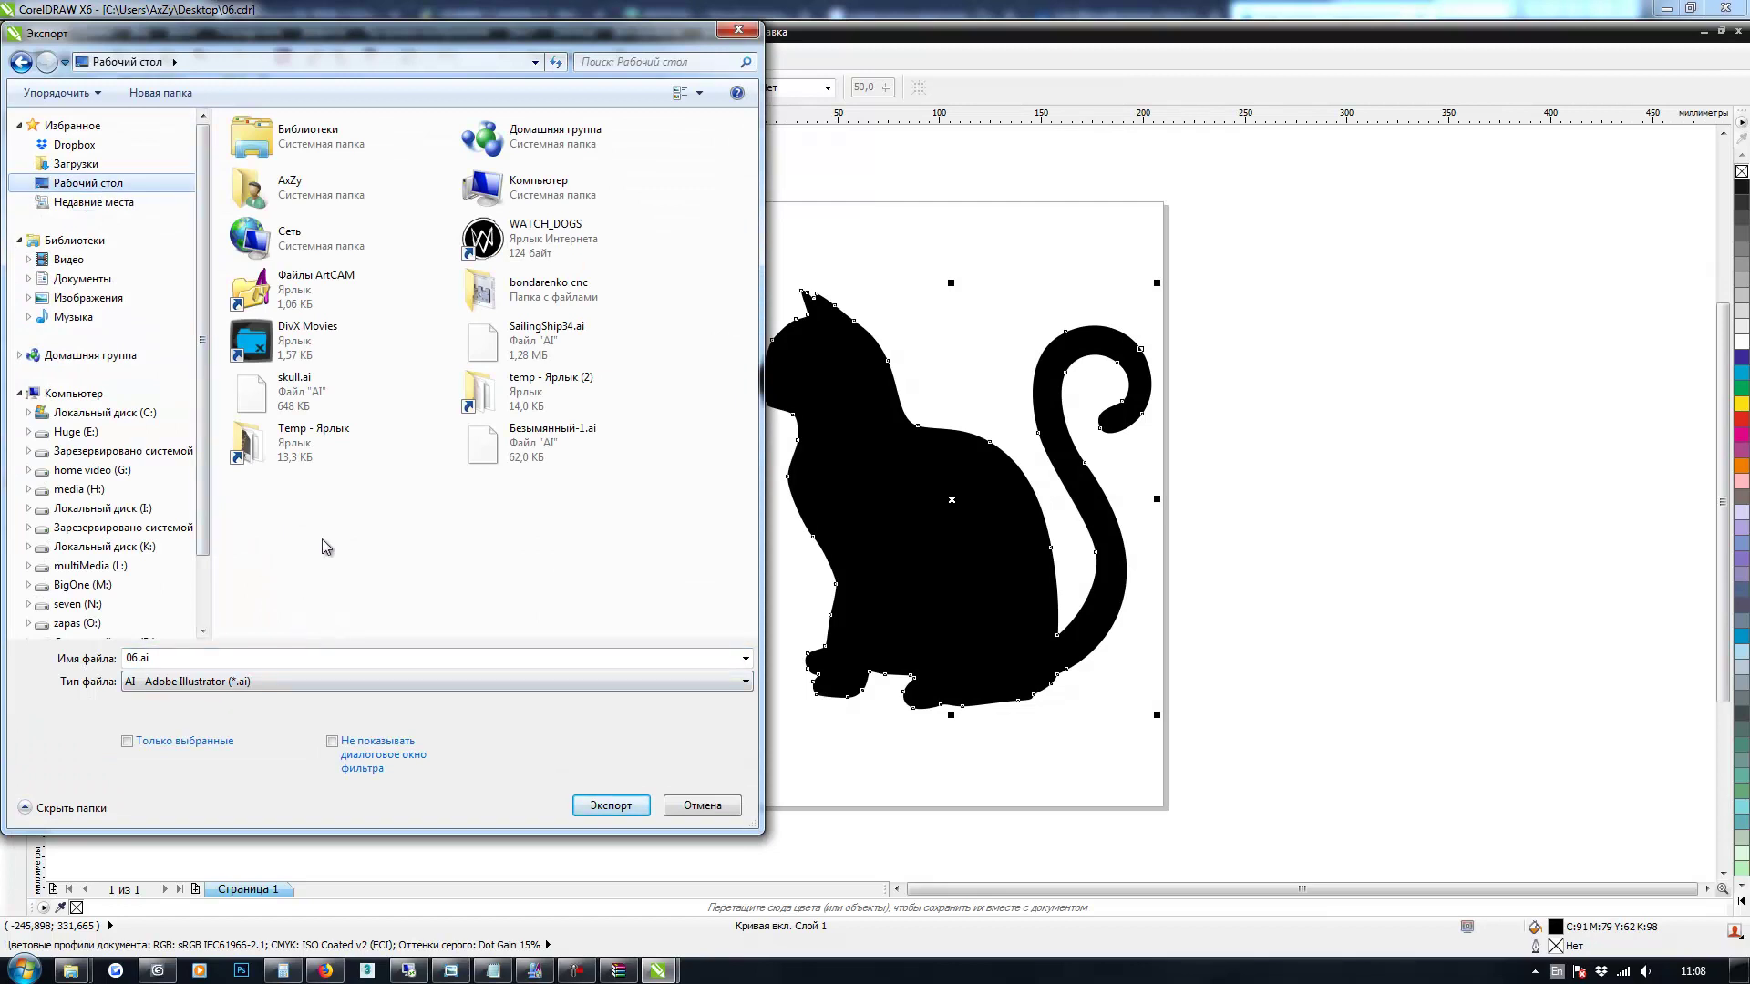
pyautogui.doubleClick(532, 456)
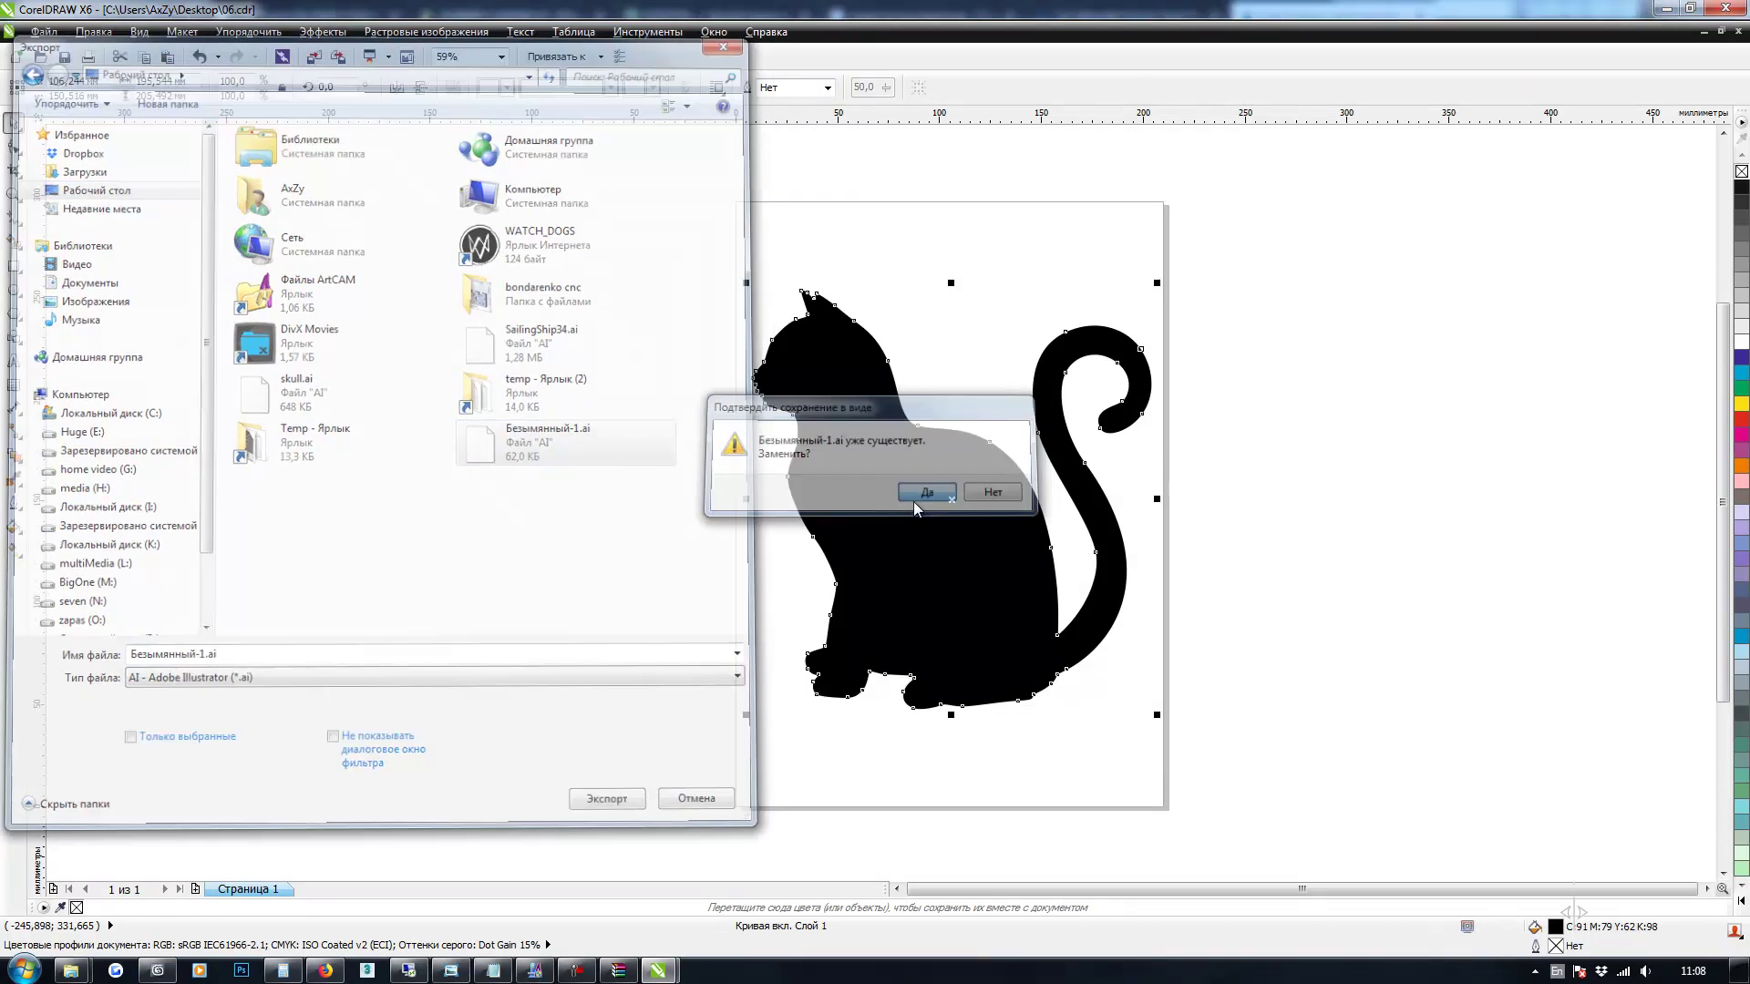
pyautogui.click(909, 497)
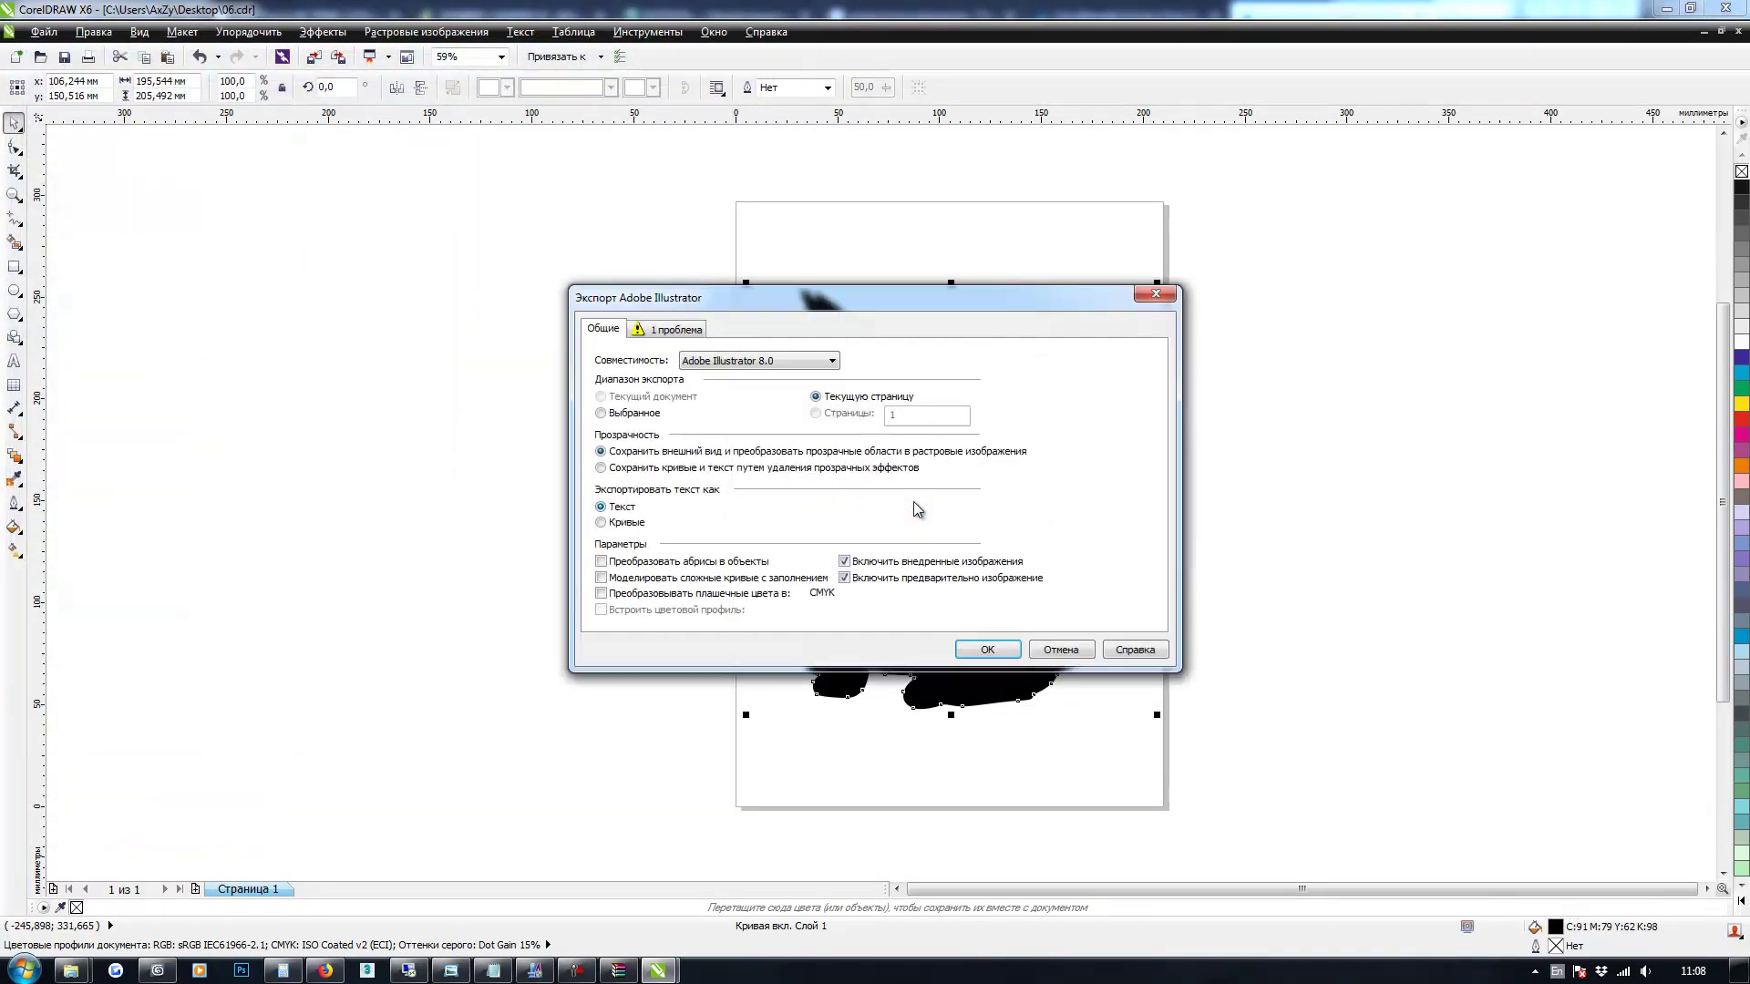
pyautogui.click(987, 649)
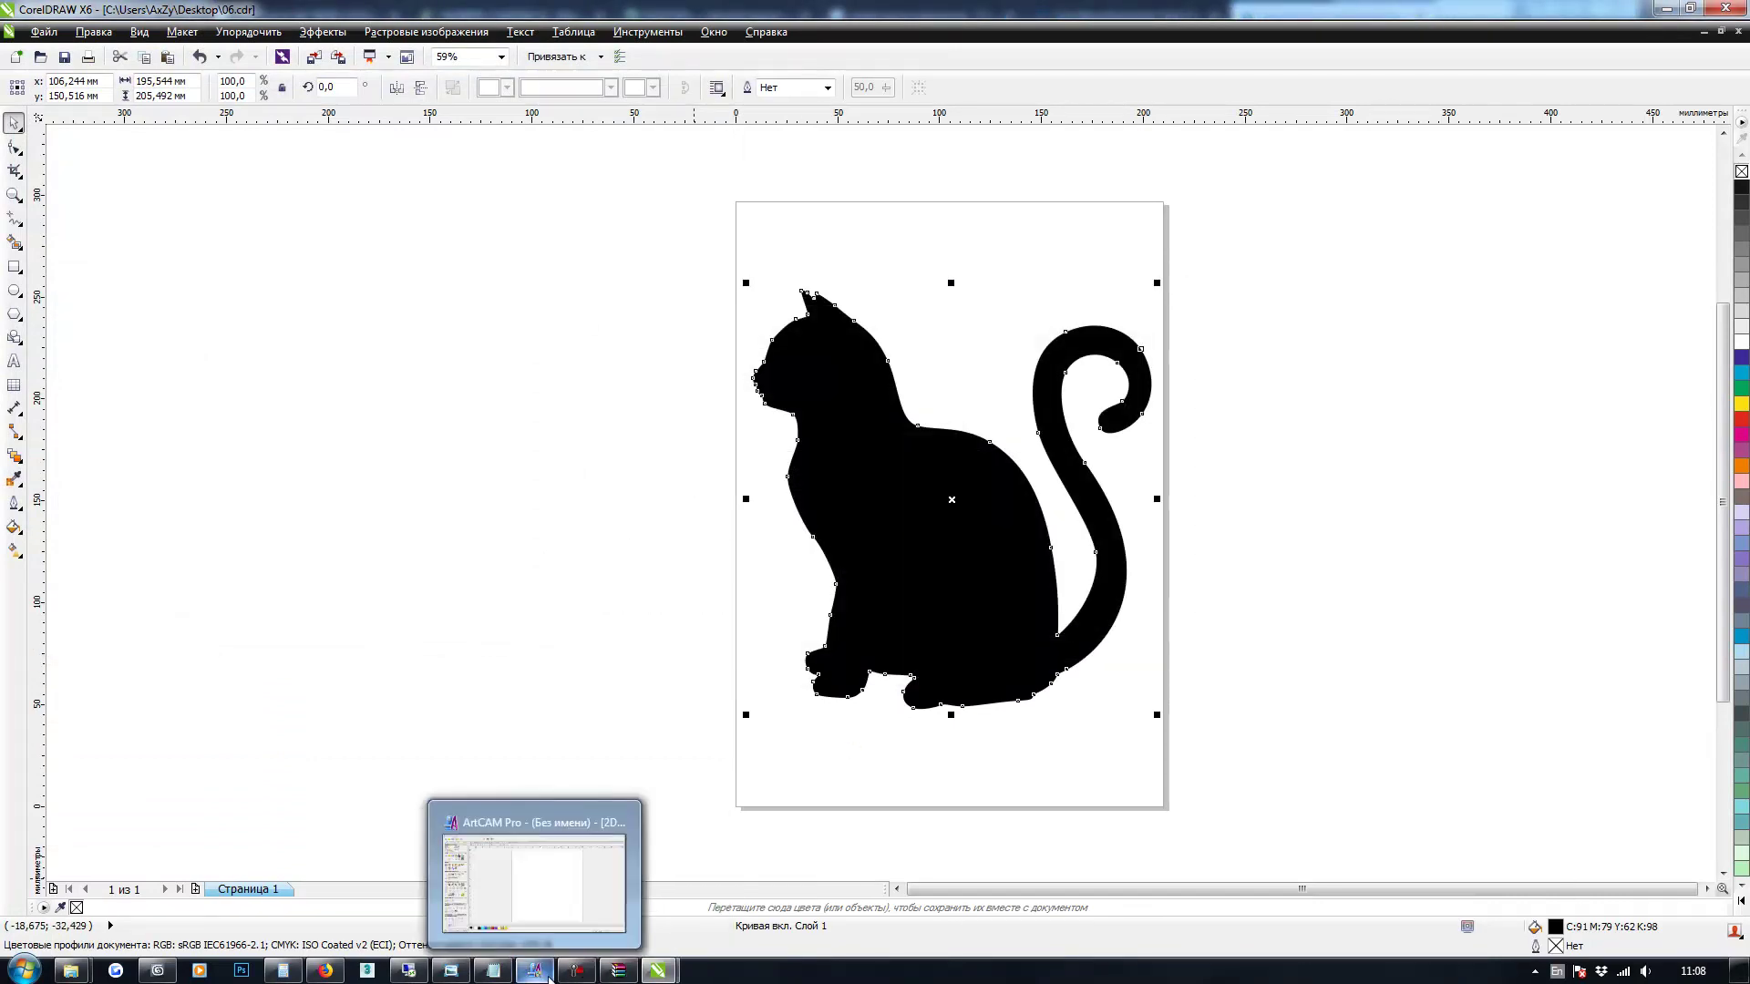
# Switch to ArtCAM Pro and import the vectors from the exported file Безымянный-1.ai
pyautogui.click(543, 972)
pyautogui.click(40, 30)
pyautogui.moveTo(76, 225)
pyautogui.press('Return')
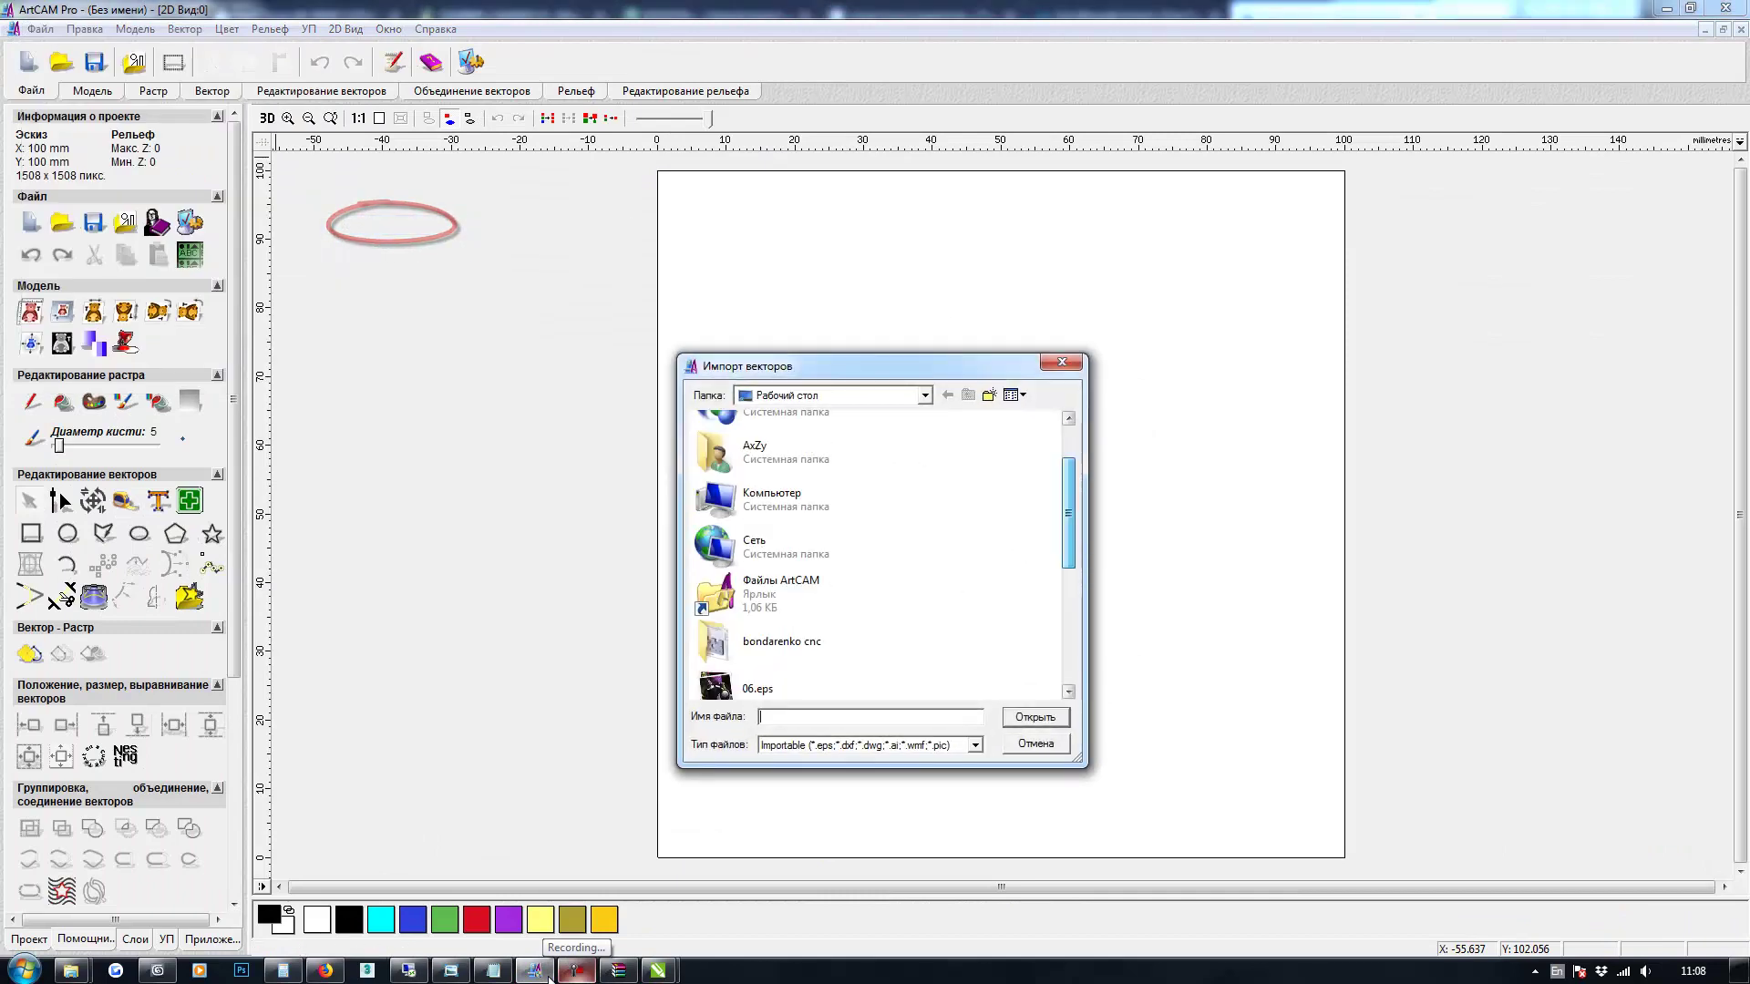
pyautogui.click(786, 676)
pyautogui.click(1036, 718)
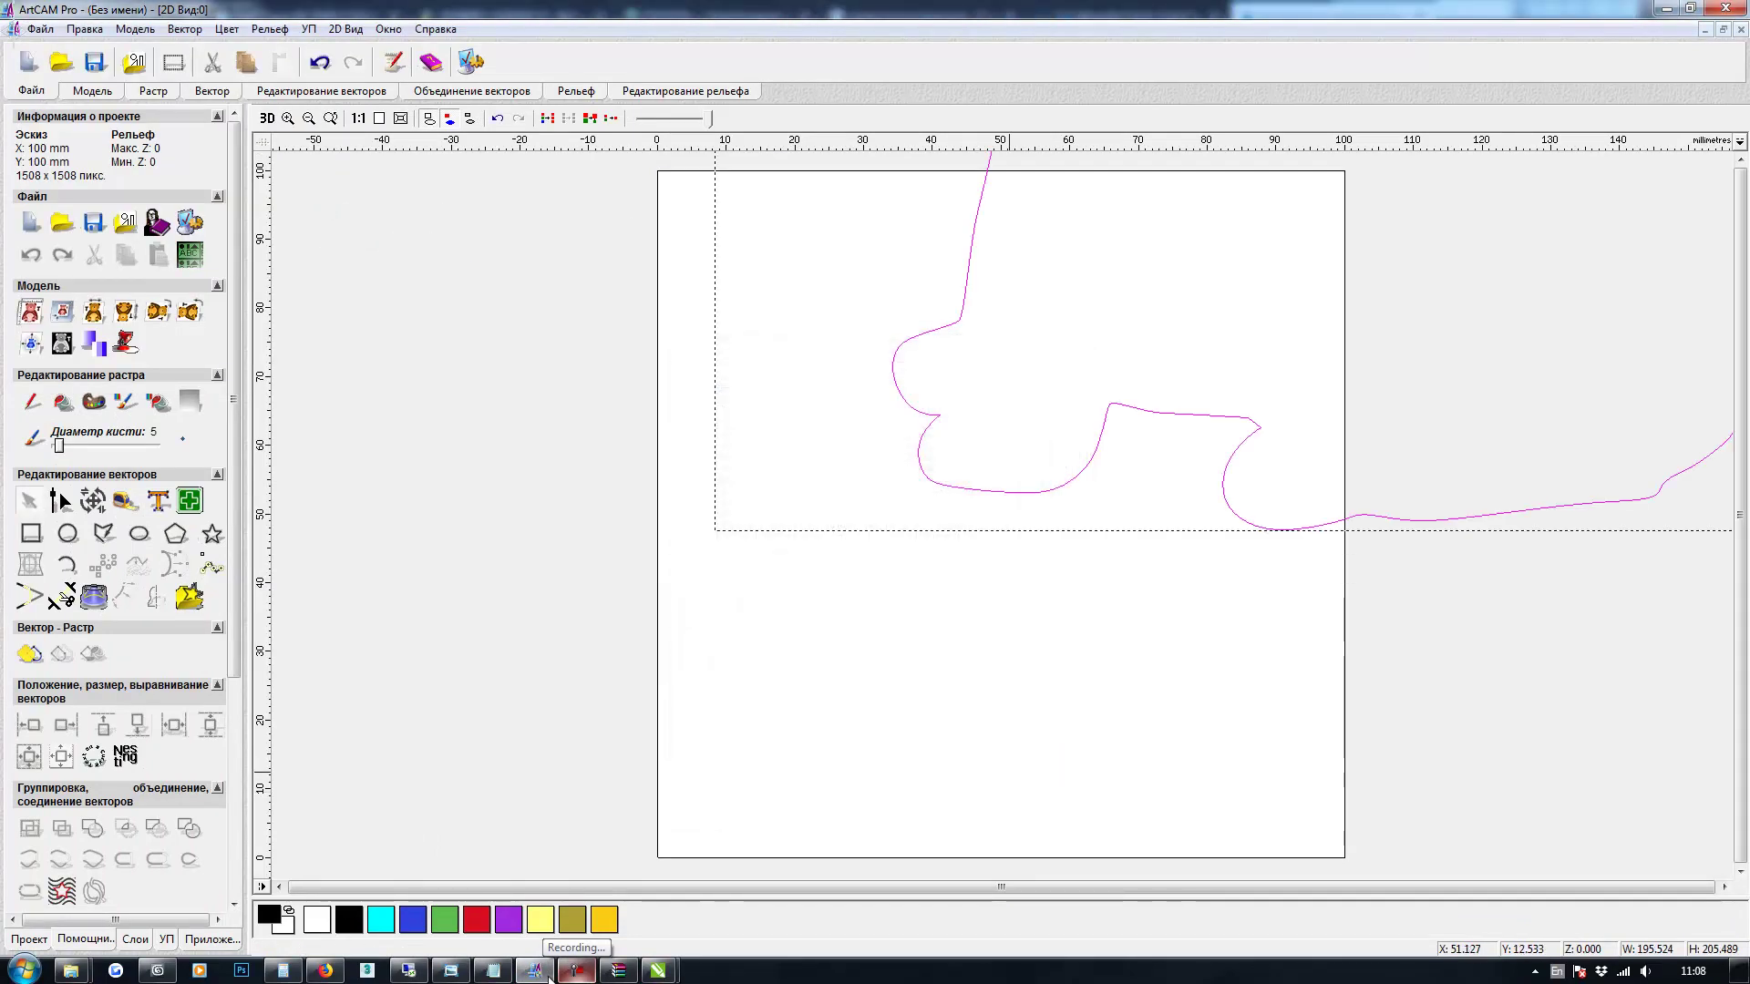
# Scale the imported cat vector proportionally to a height of 98 mm and centre it in the model
pyautogui.scroll(-3, 967, 602)
pyautogui.scroll(1, 1002, 516)
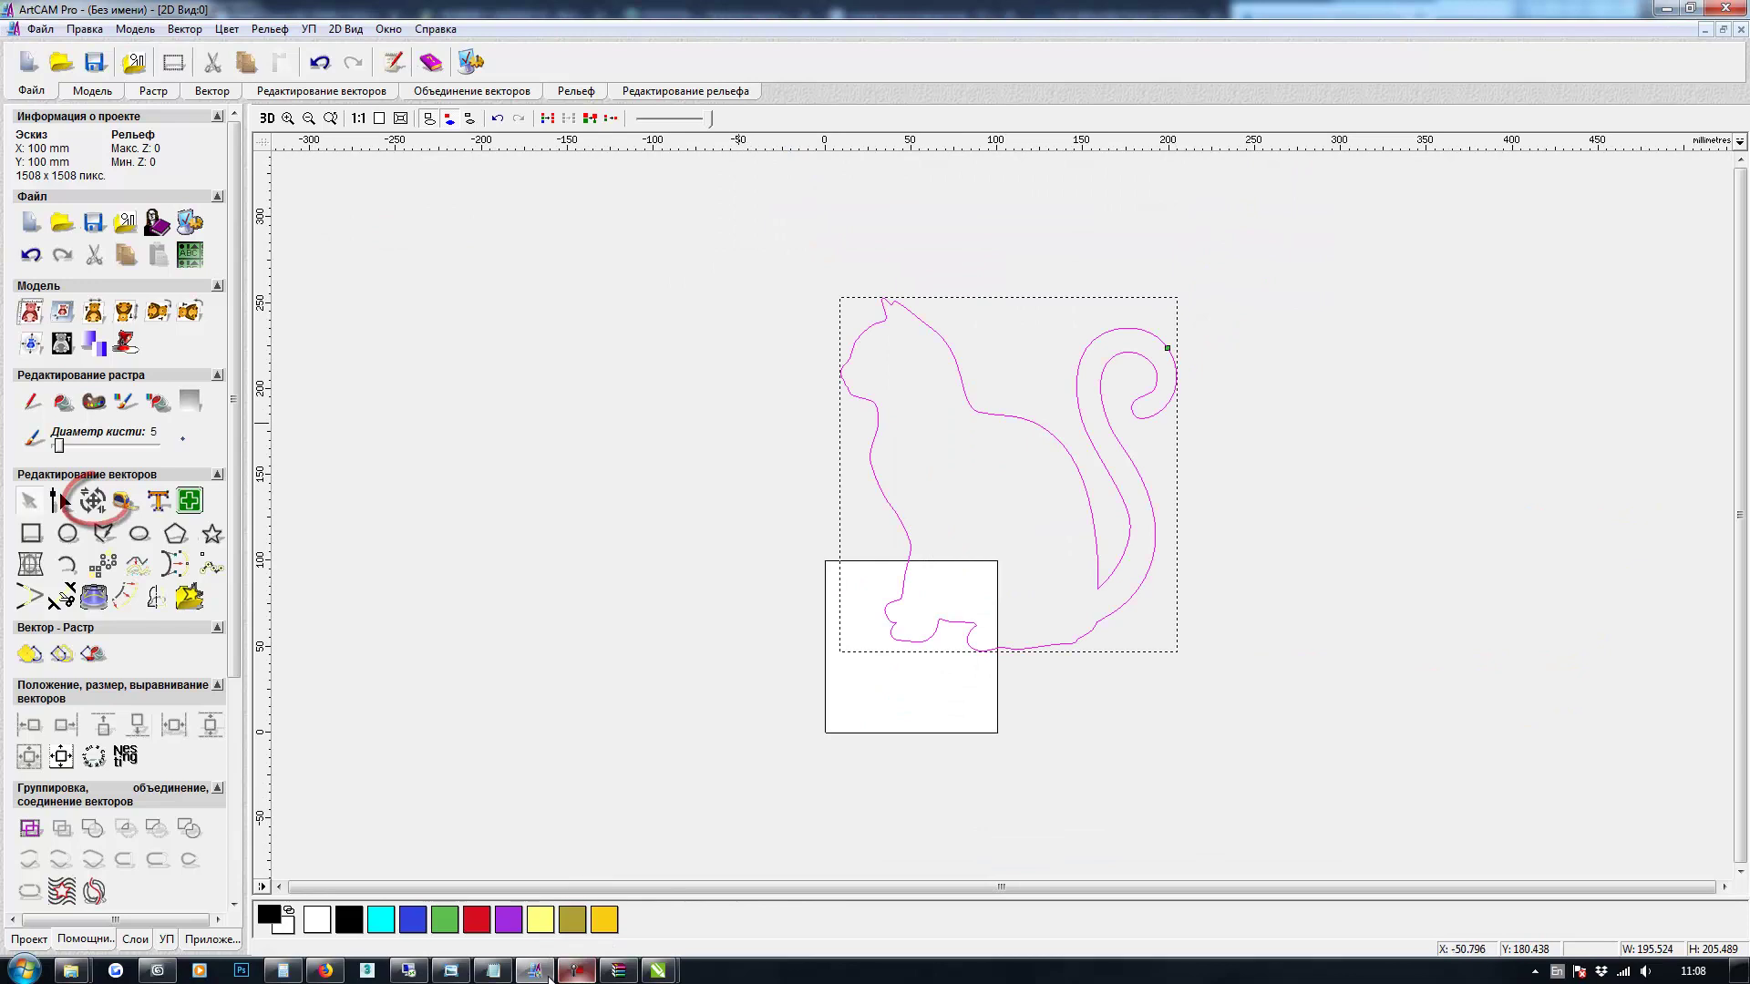
pyautogui.click(93, 501)
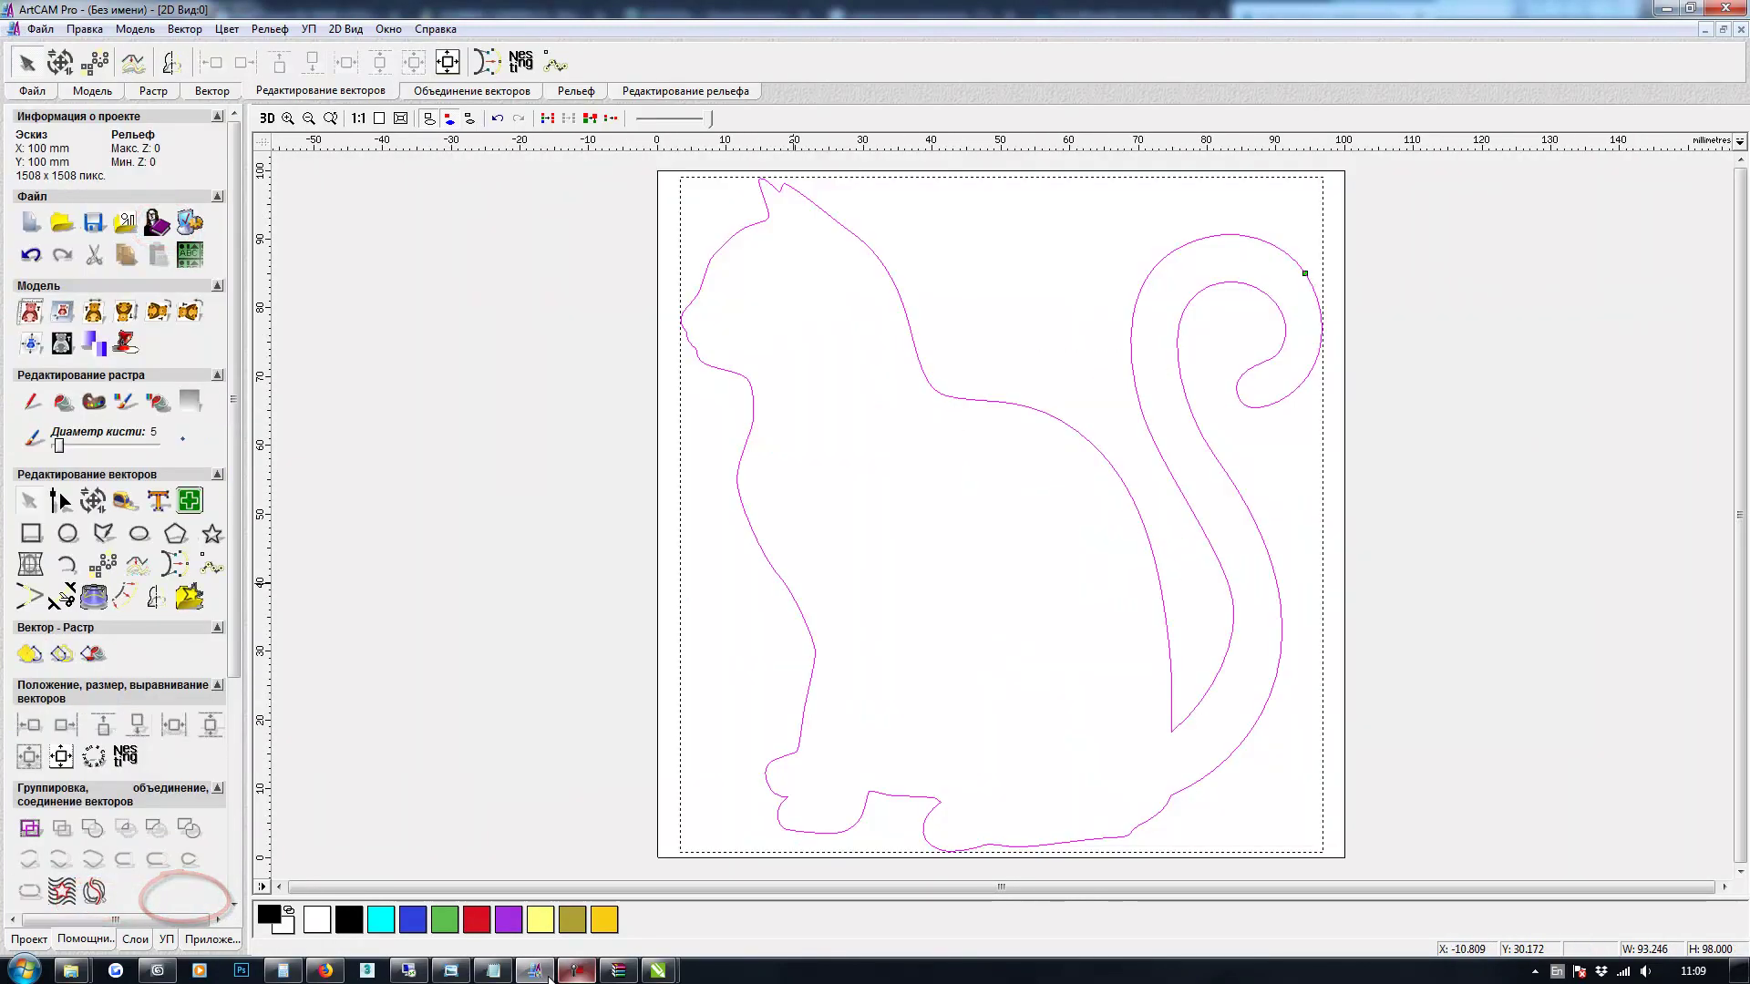
pyautogui.click(609, 320)
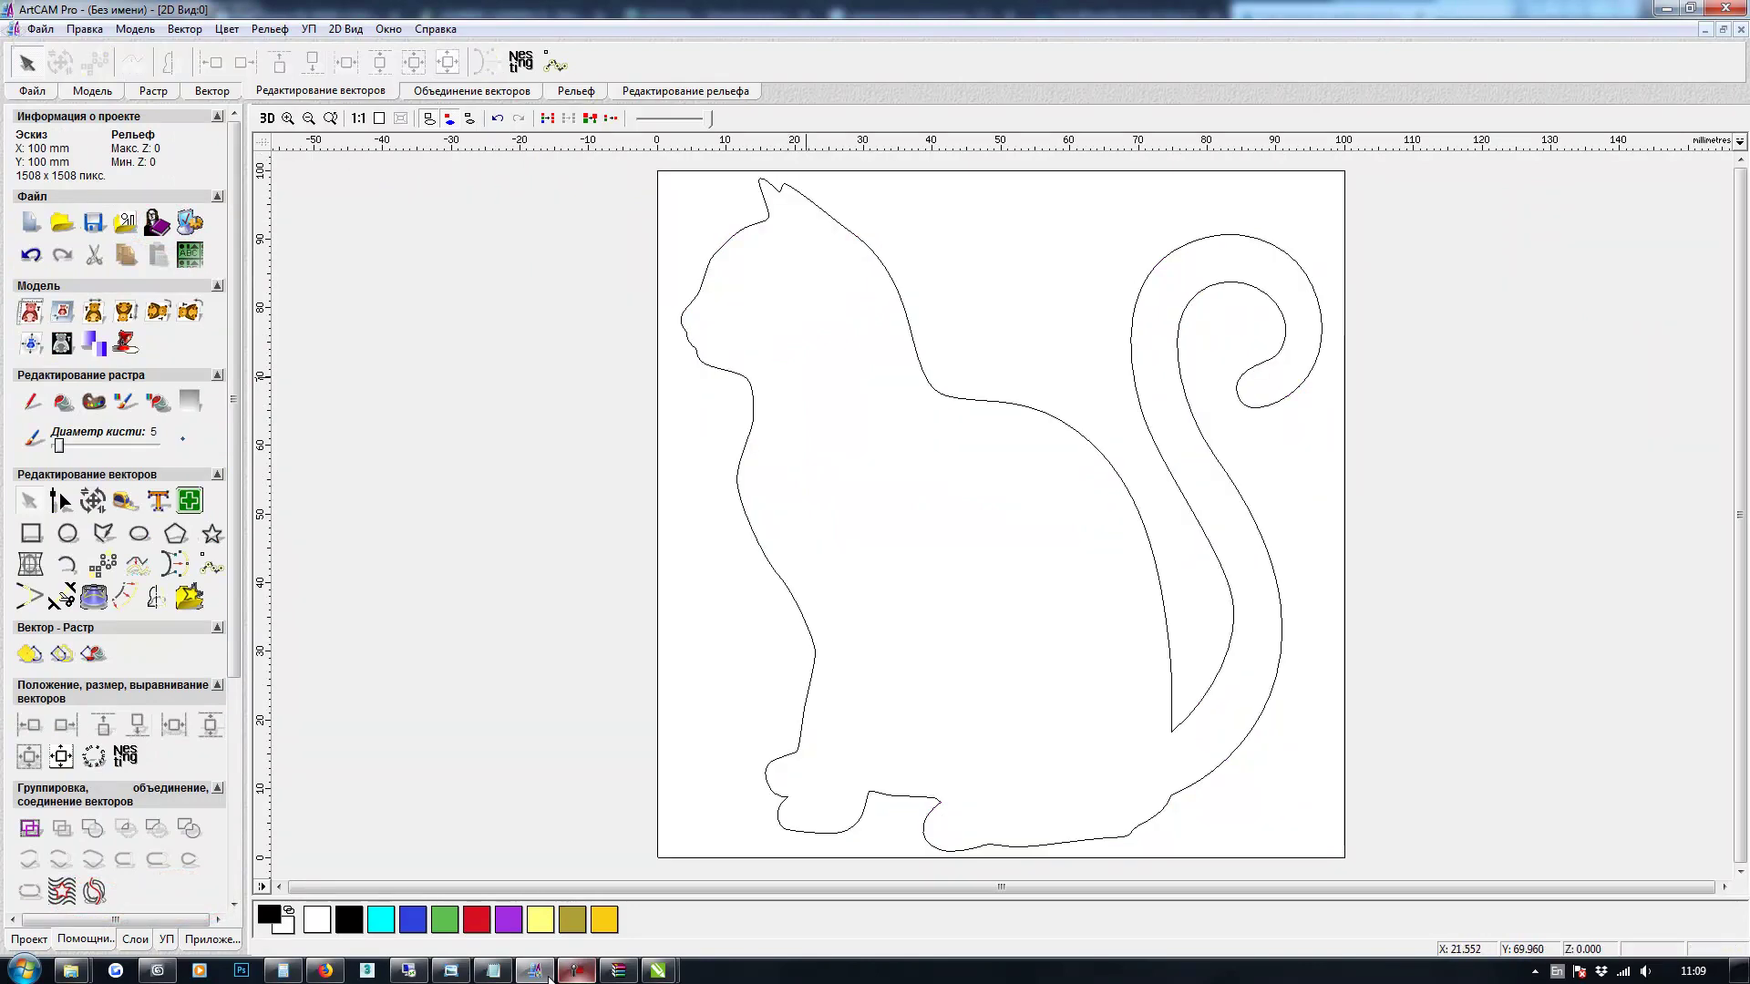
# Offset the cat outline inwards by 1 mm with rounded corners, keeping the original vector
pyautogui.hotkey('ctrl', 'a')
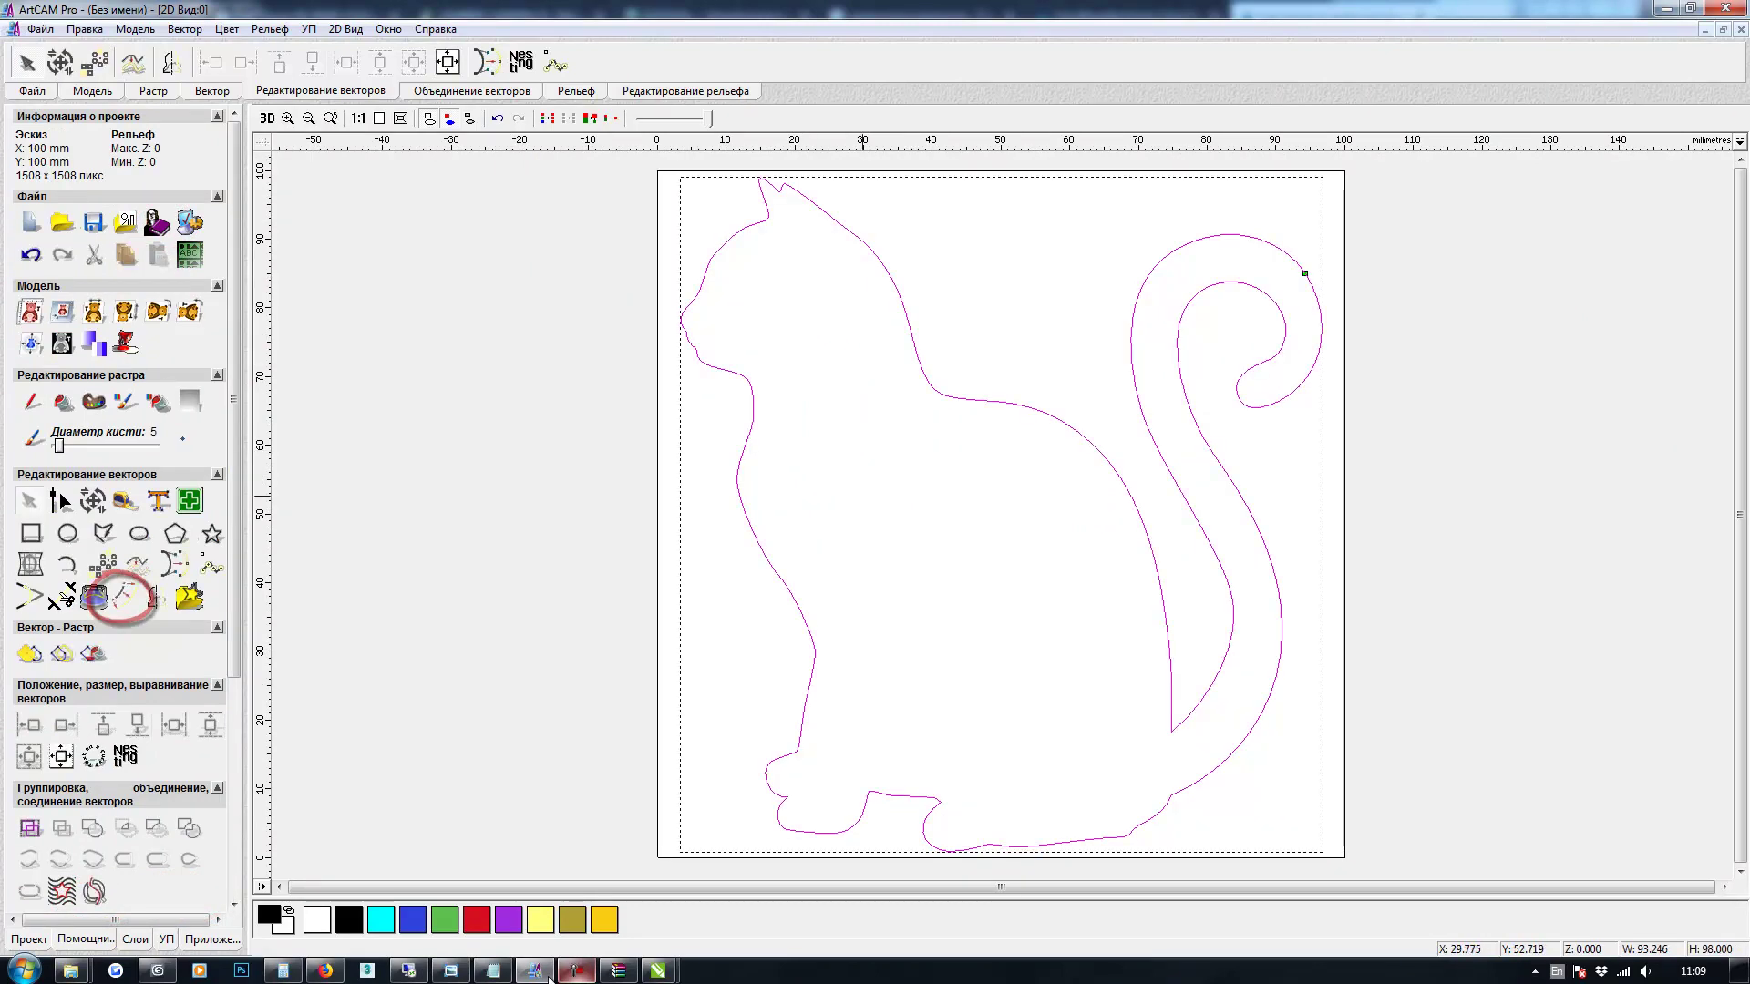
pyautogui.click(124, 597)
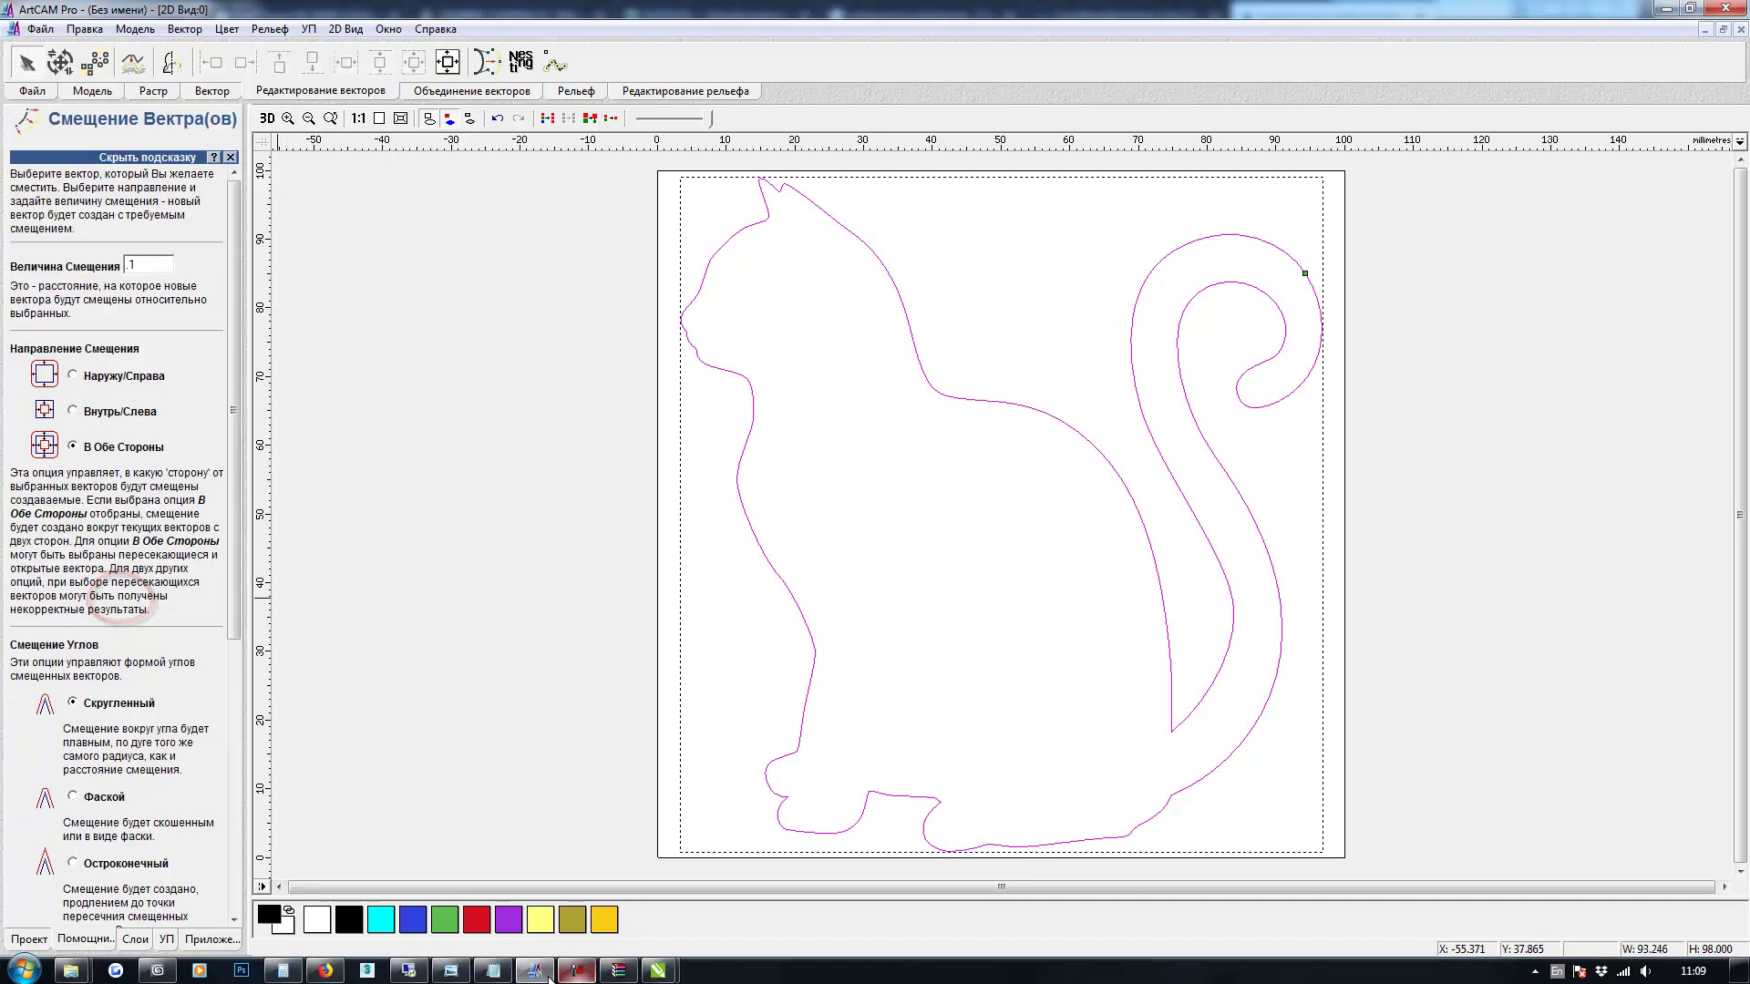
pyautogui.doubleClick(133, 265)
pyautogui.write('1')
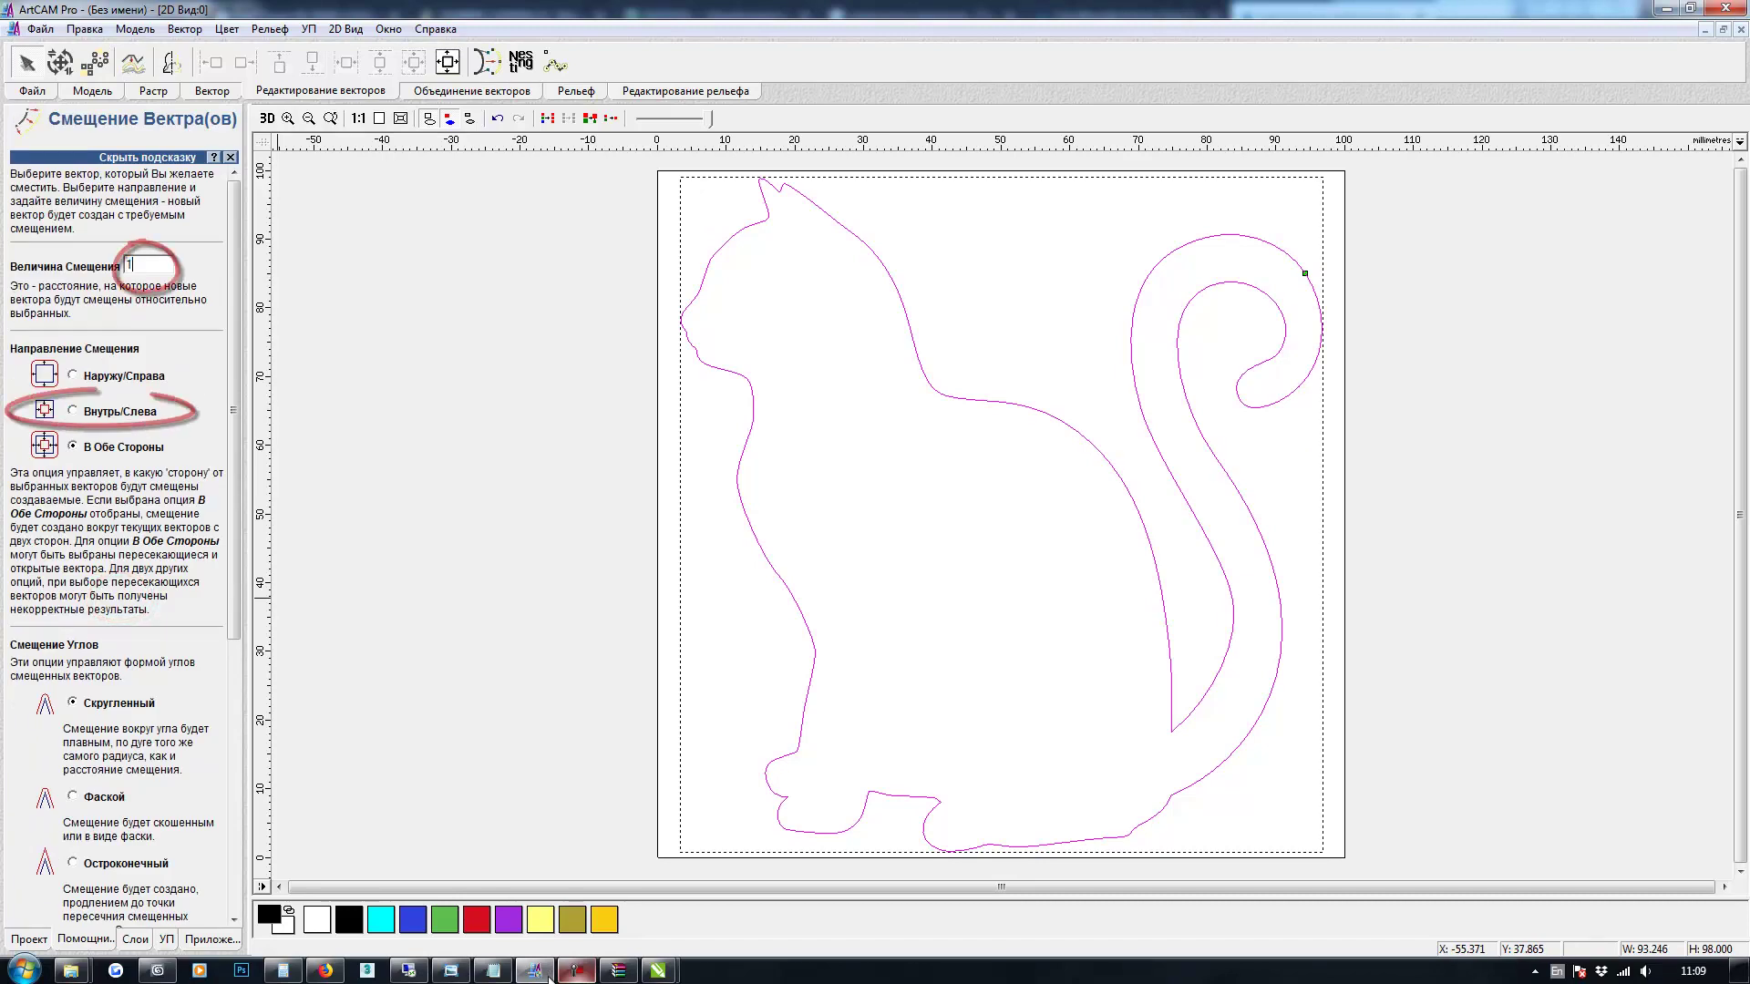
pyautogui.click(72, 410)
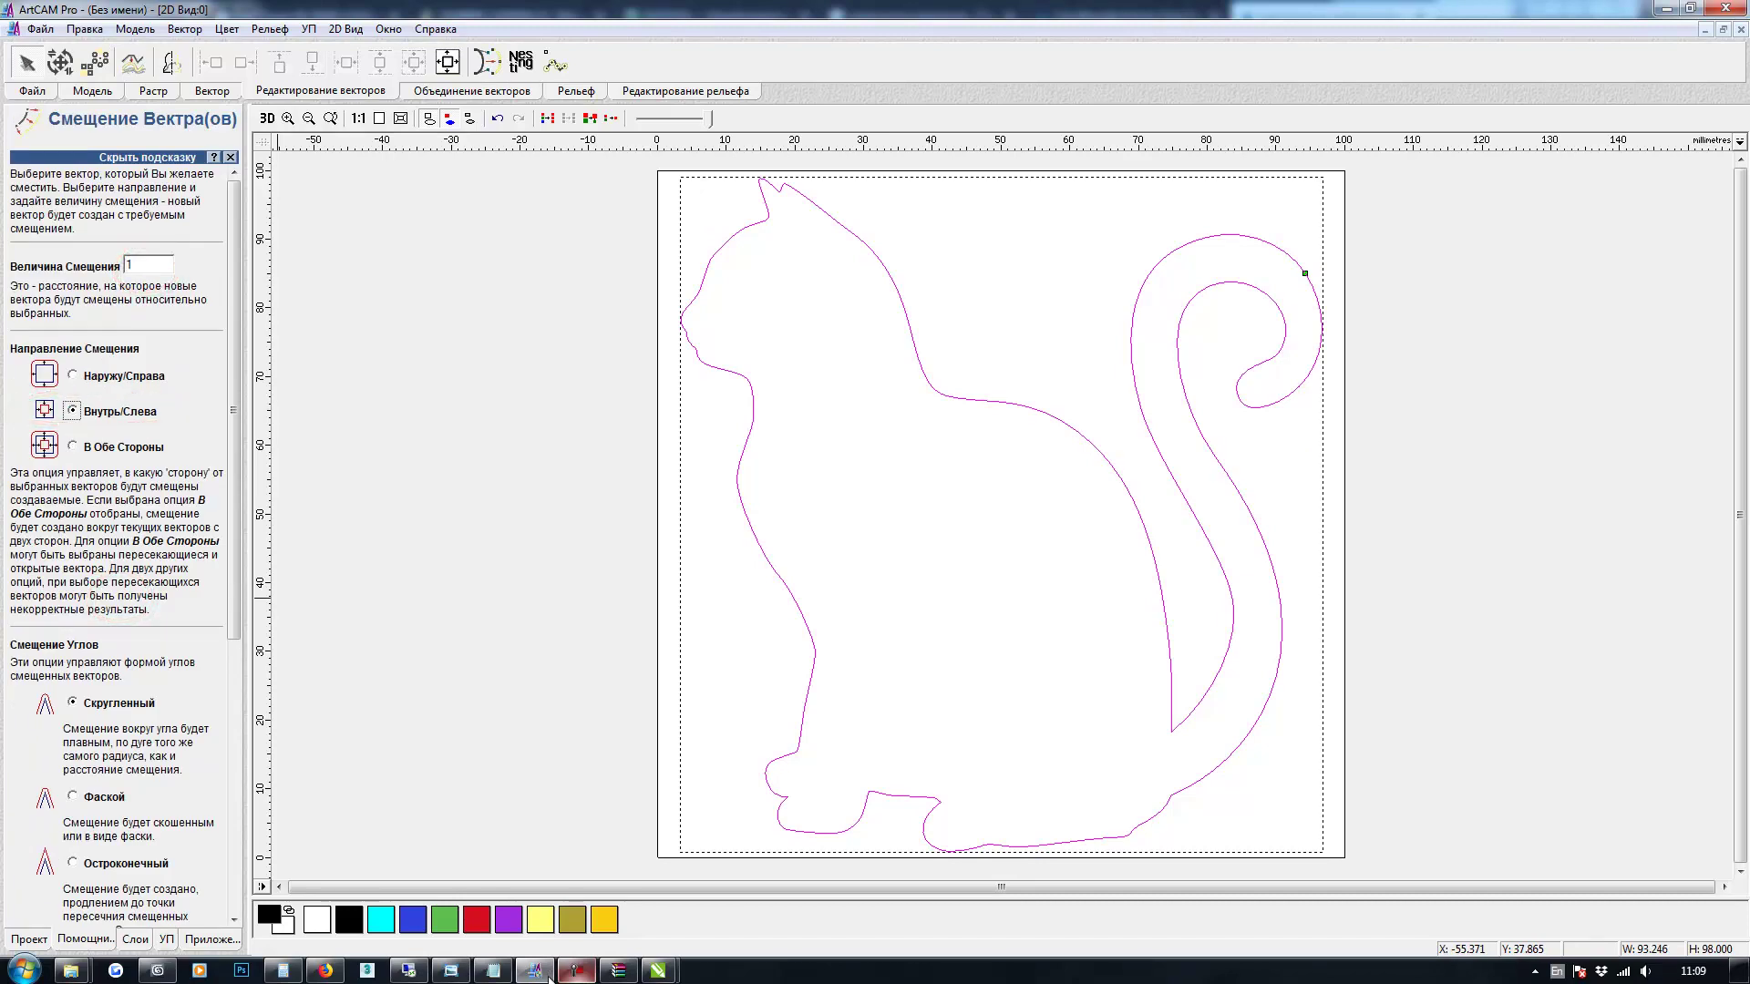
pyautogui.press('Tab')
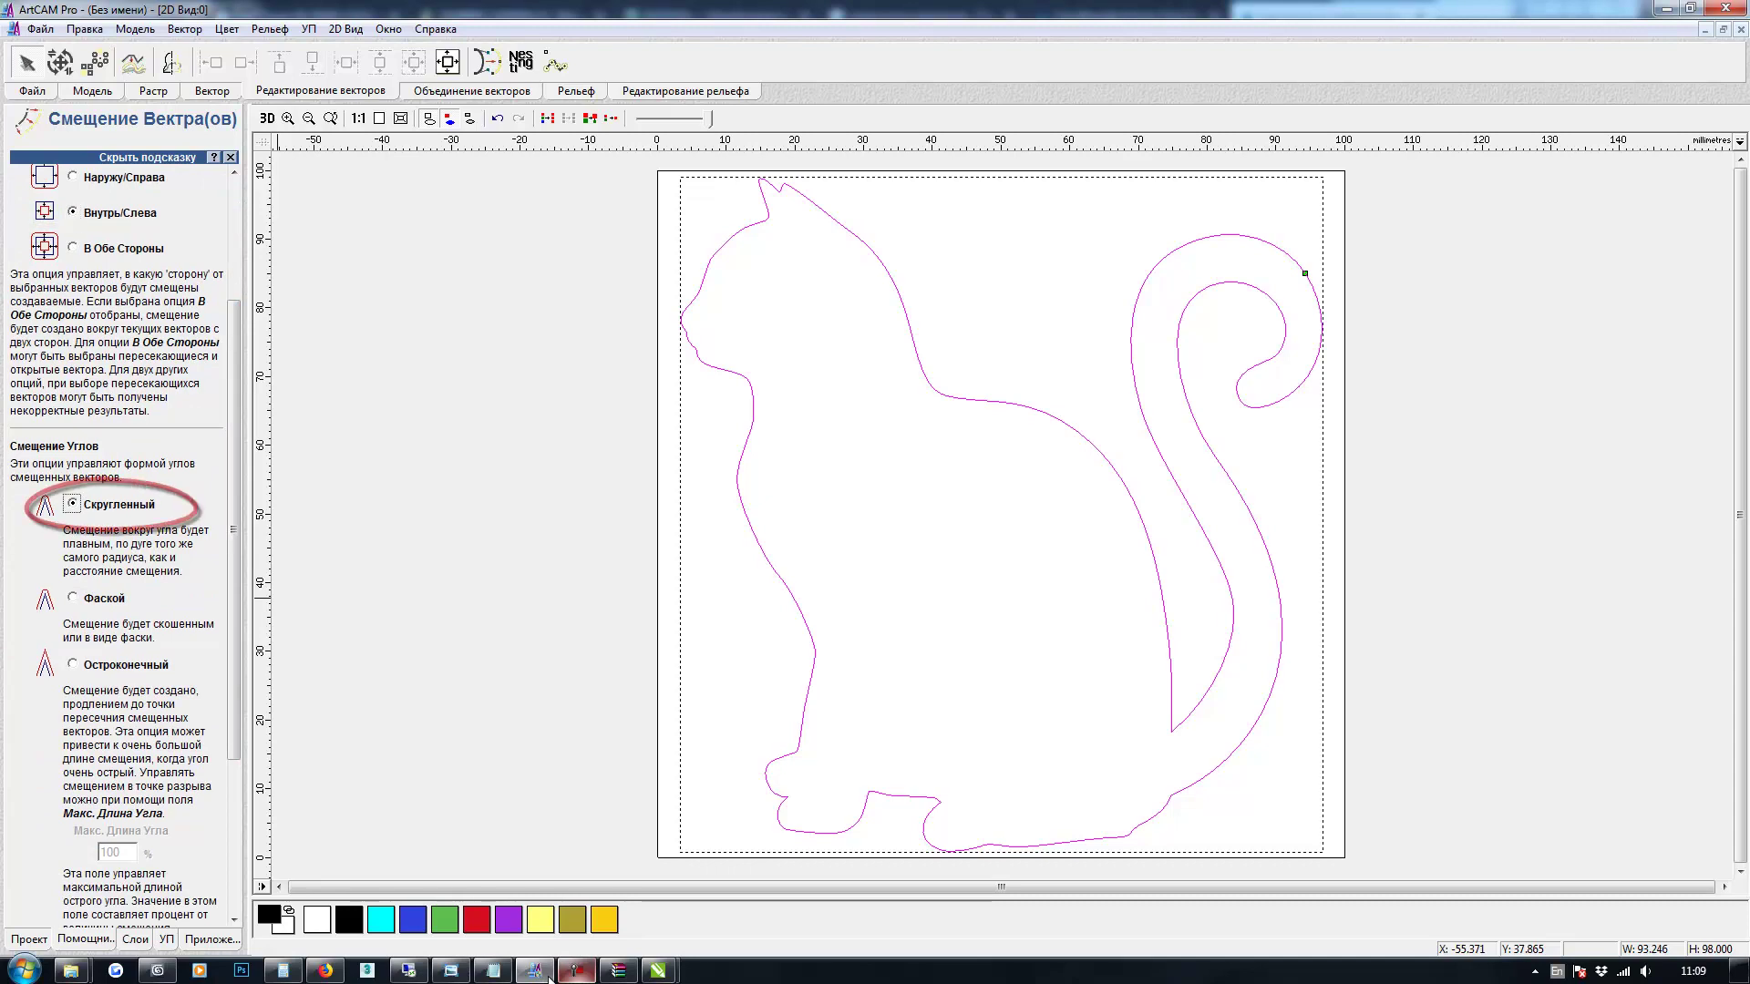
pyautogui.moveTo(235, 529); pyautogui.dragTo(234, 680)
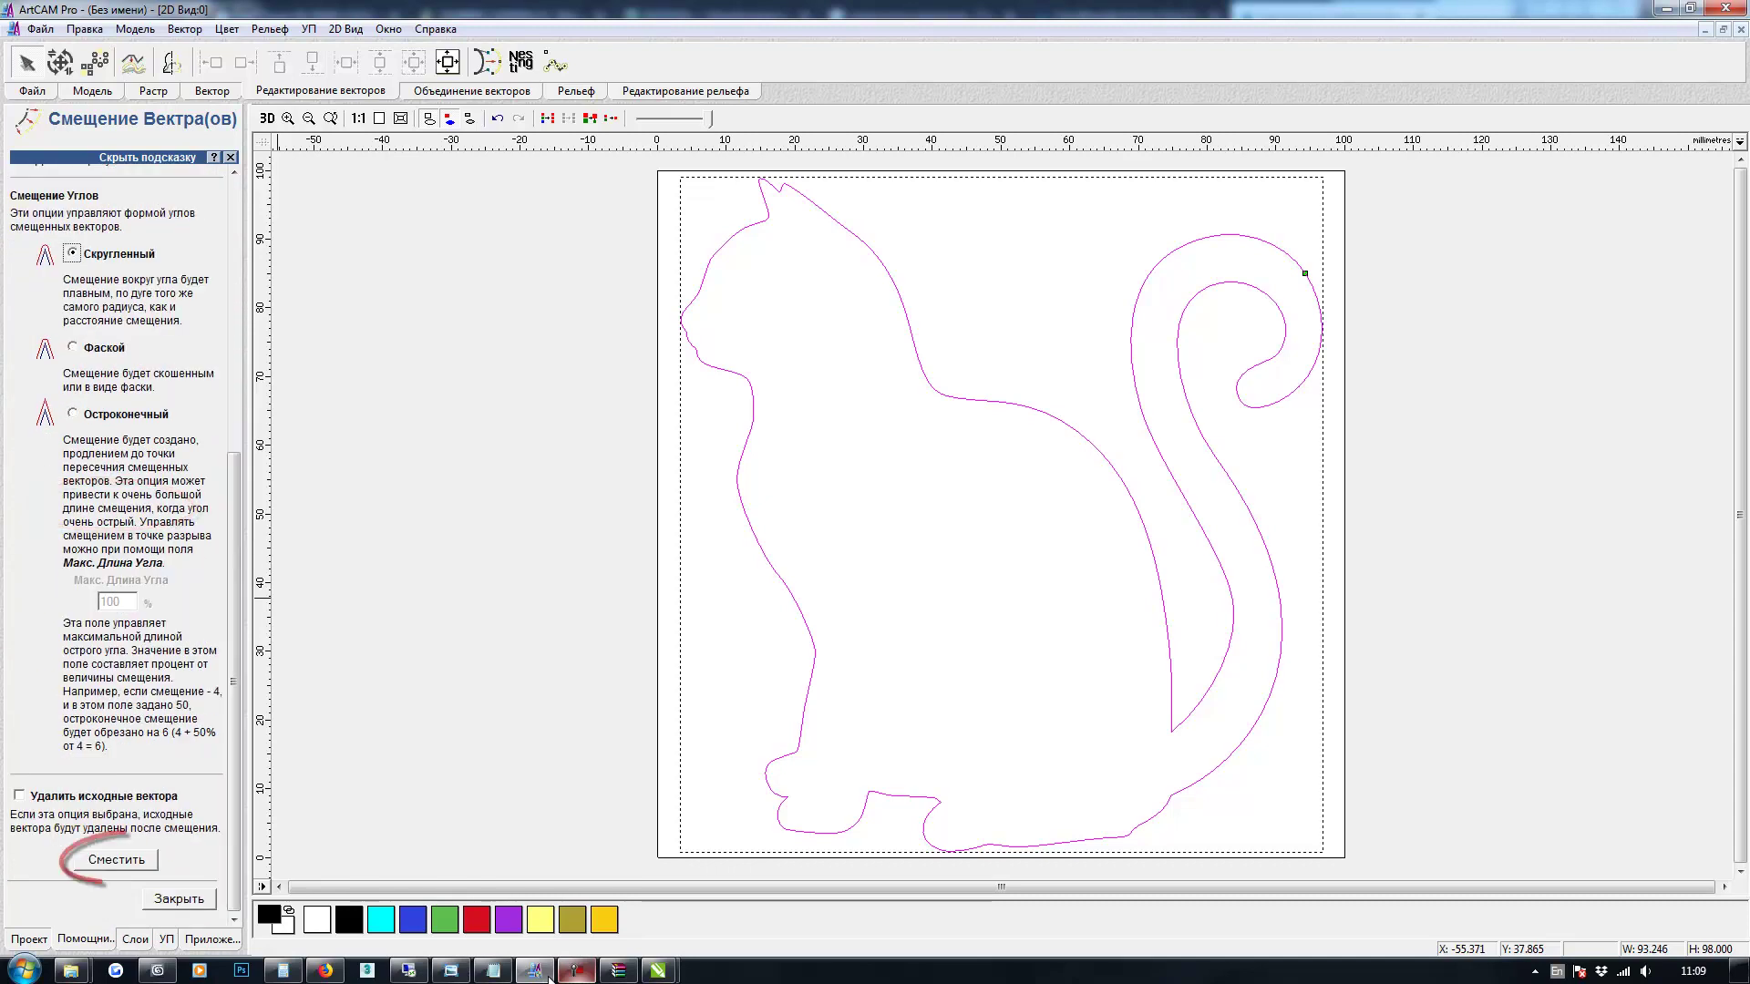
pyautogui.click(117, 861)
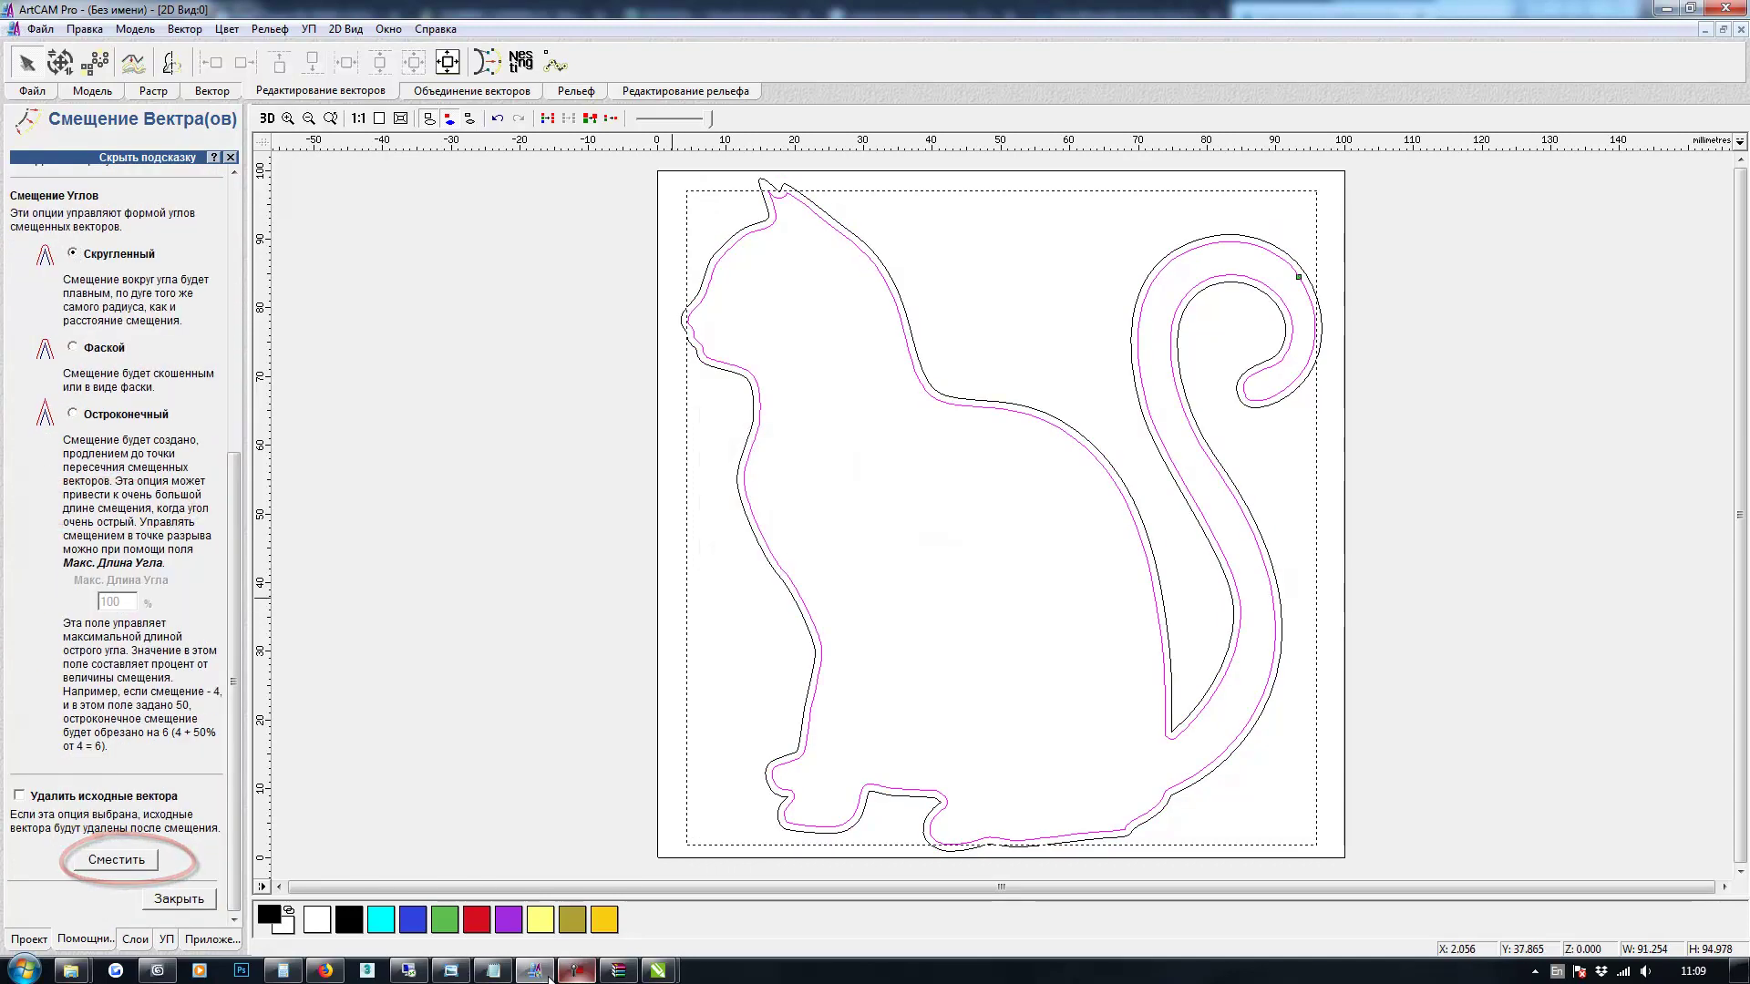
pyautogui.press('Escape')
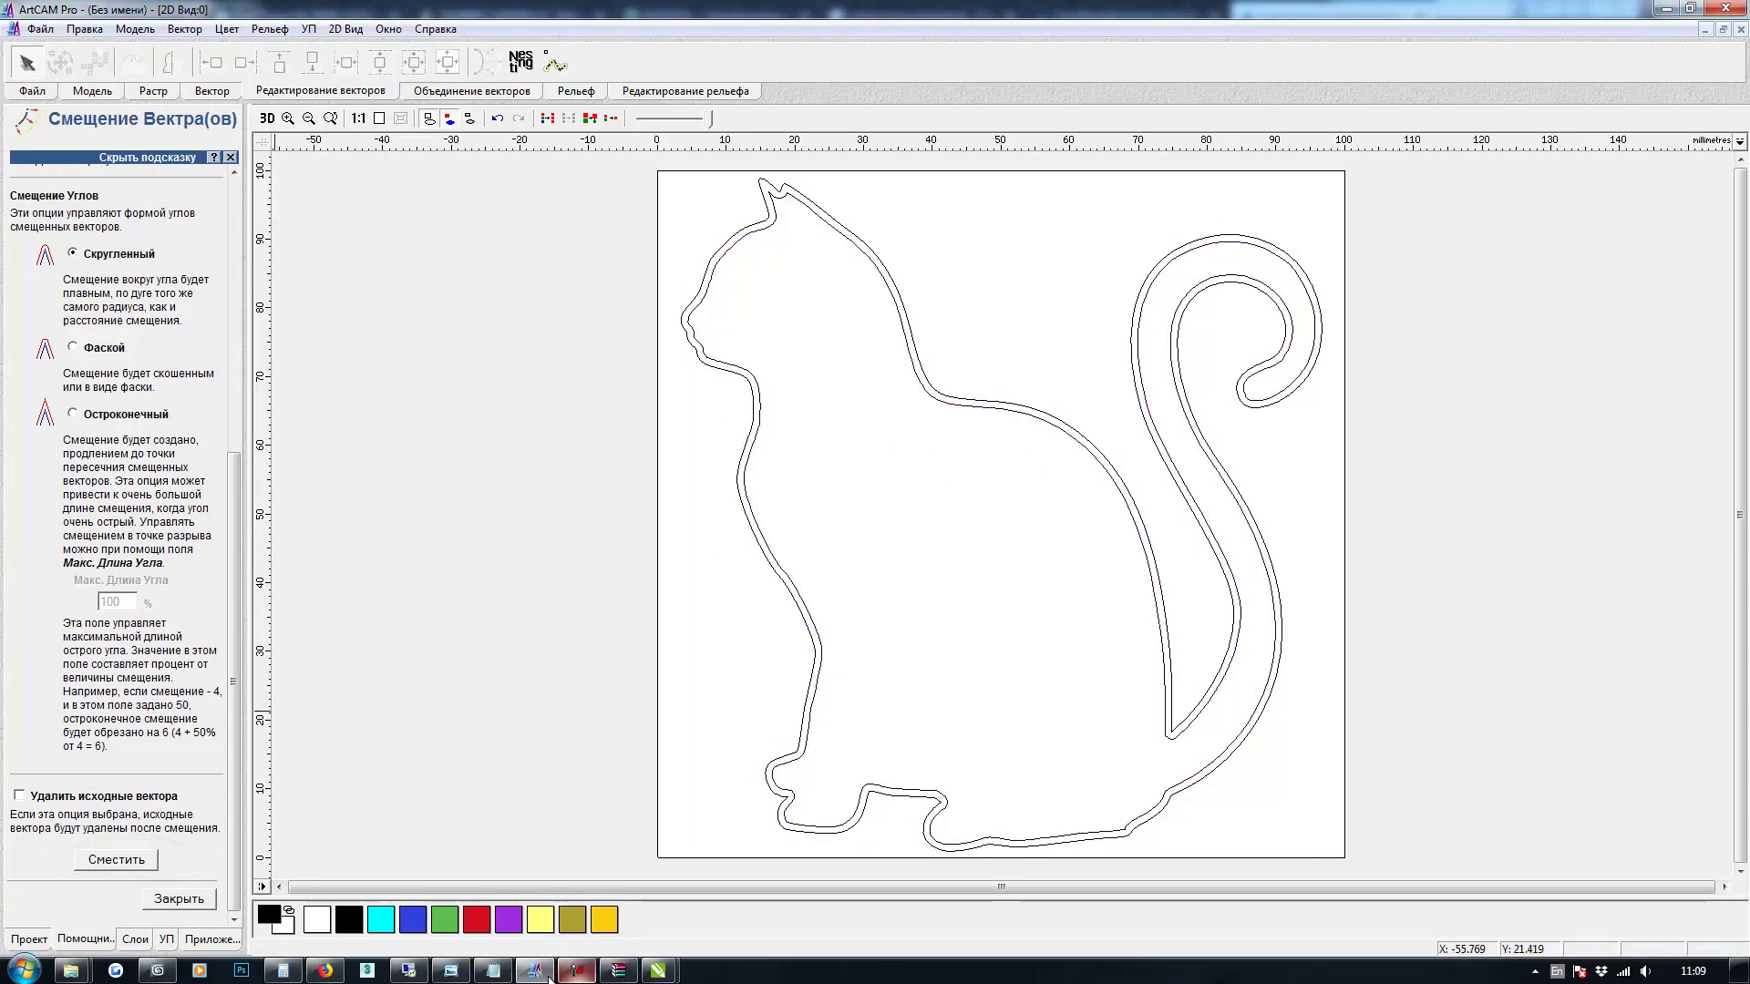
pyautogui.press('Escape')
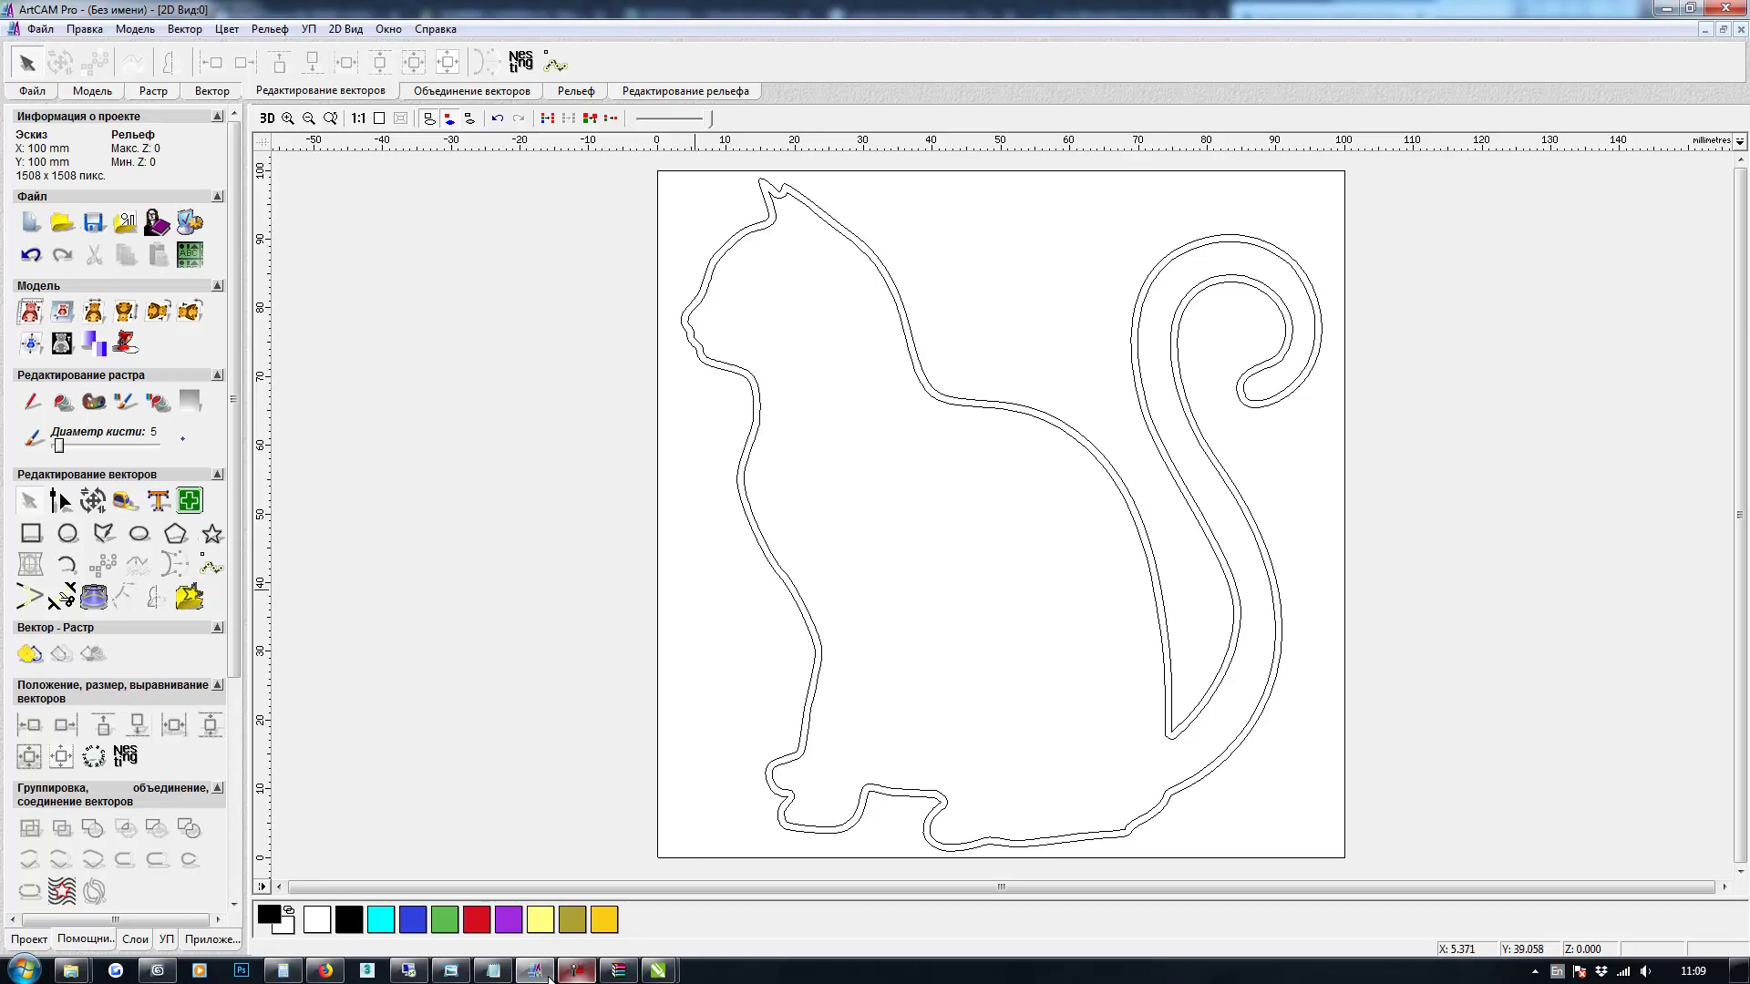
# Select both cat outlines together and check the model's layer list
pyautogui.scroll(-1, 694, 590)
pyautogui.moveTo(773, 267)
pyautogui.mouseDown()
pyautogui.moveTo(1168, 720)
pyautogui.moveTo(1250, 785)
pyautogui.mouseUp()
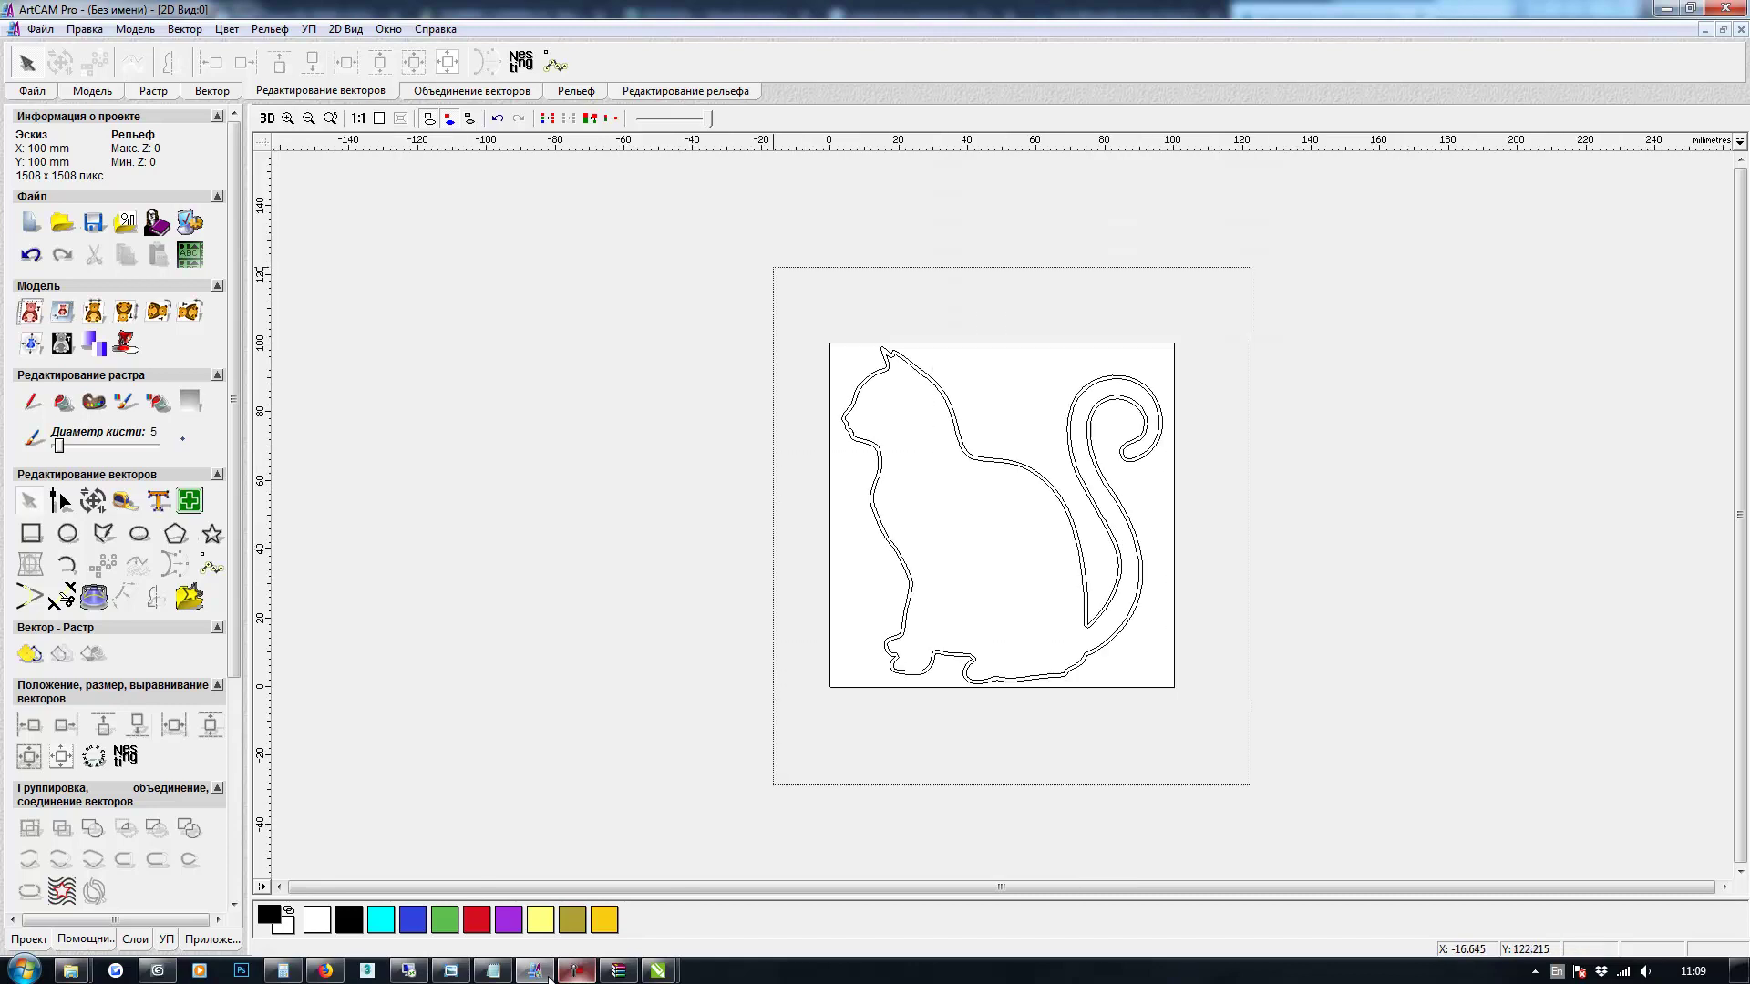
pyautogui.hotkey('ctrl', 'a')
pyautogui.press('+')
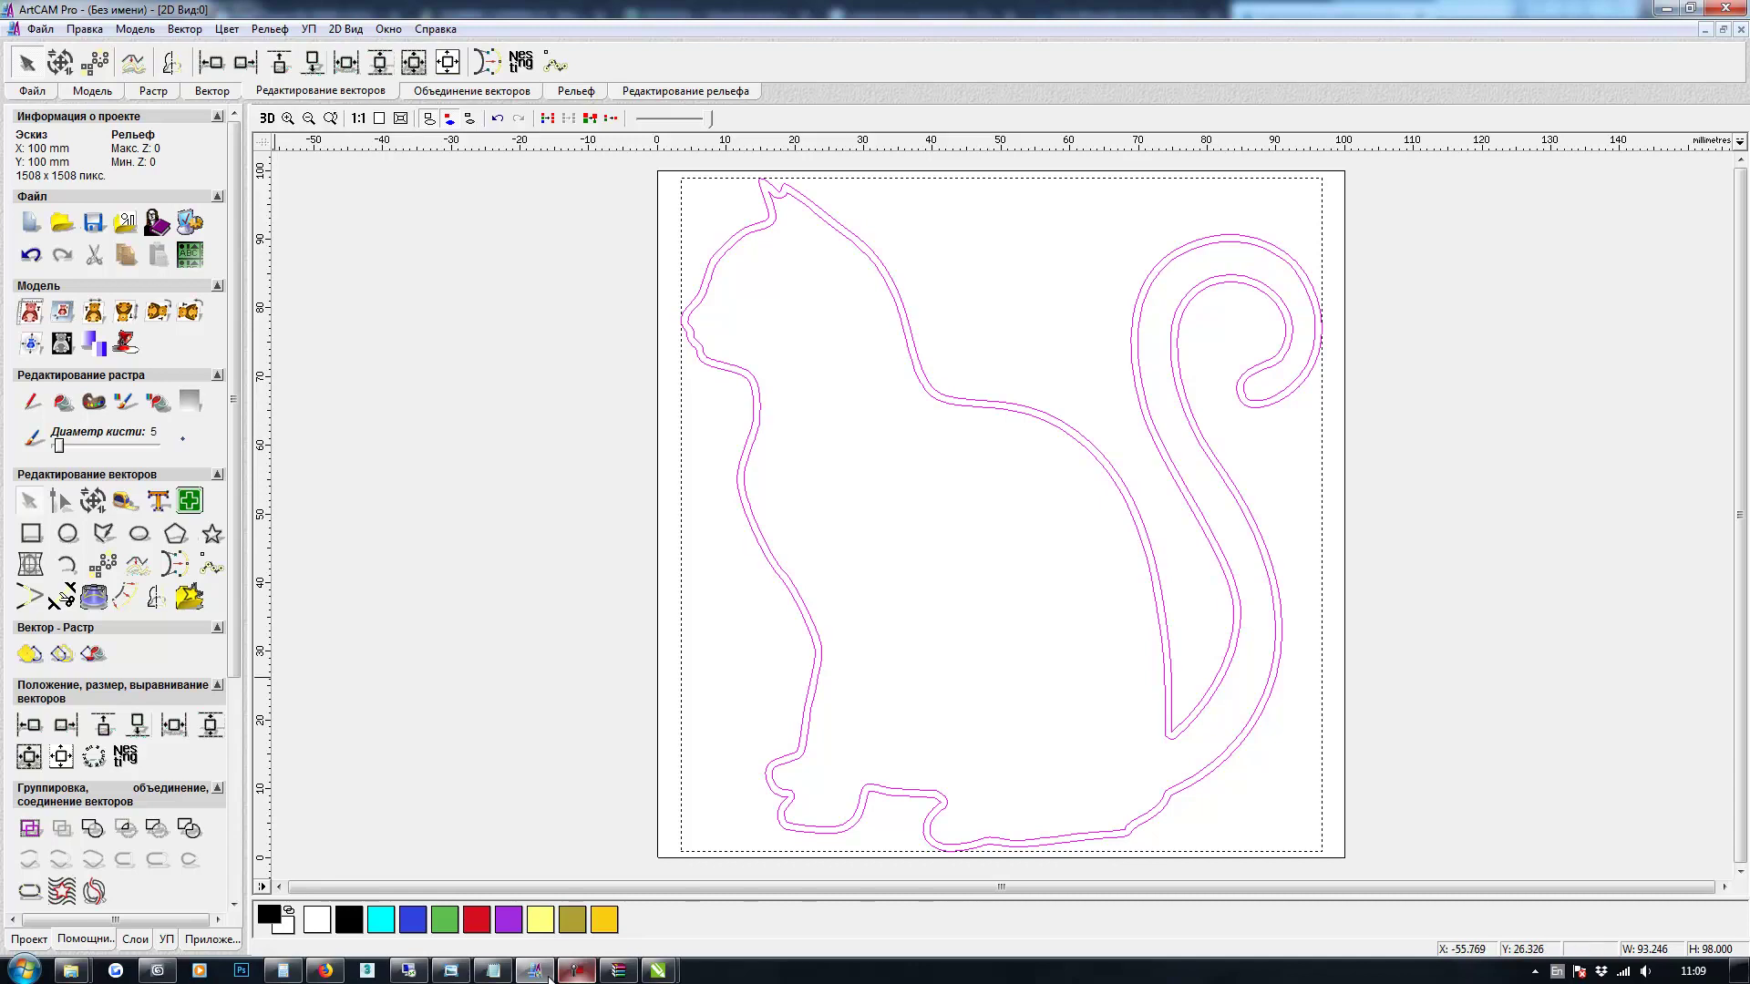
pyautogui.click(135, 940)
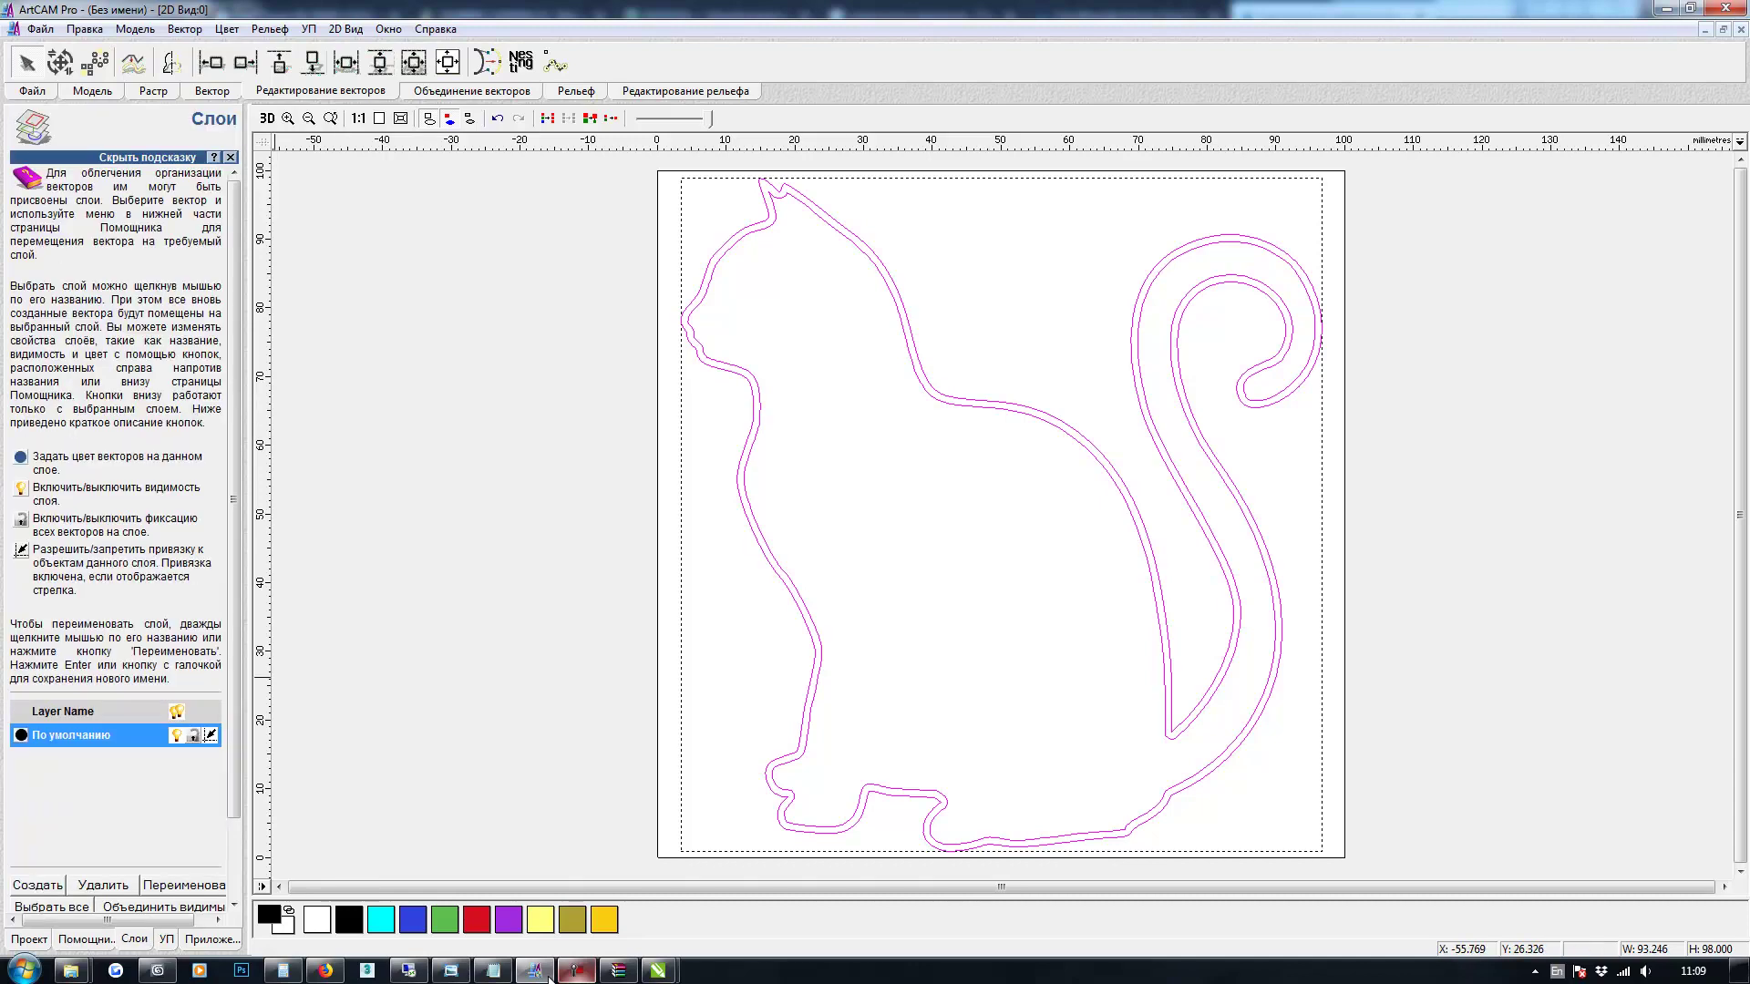
pyautogui.click(86, 939)
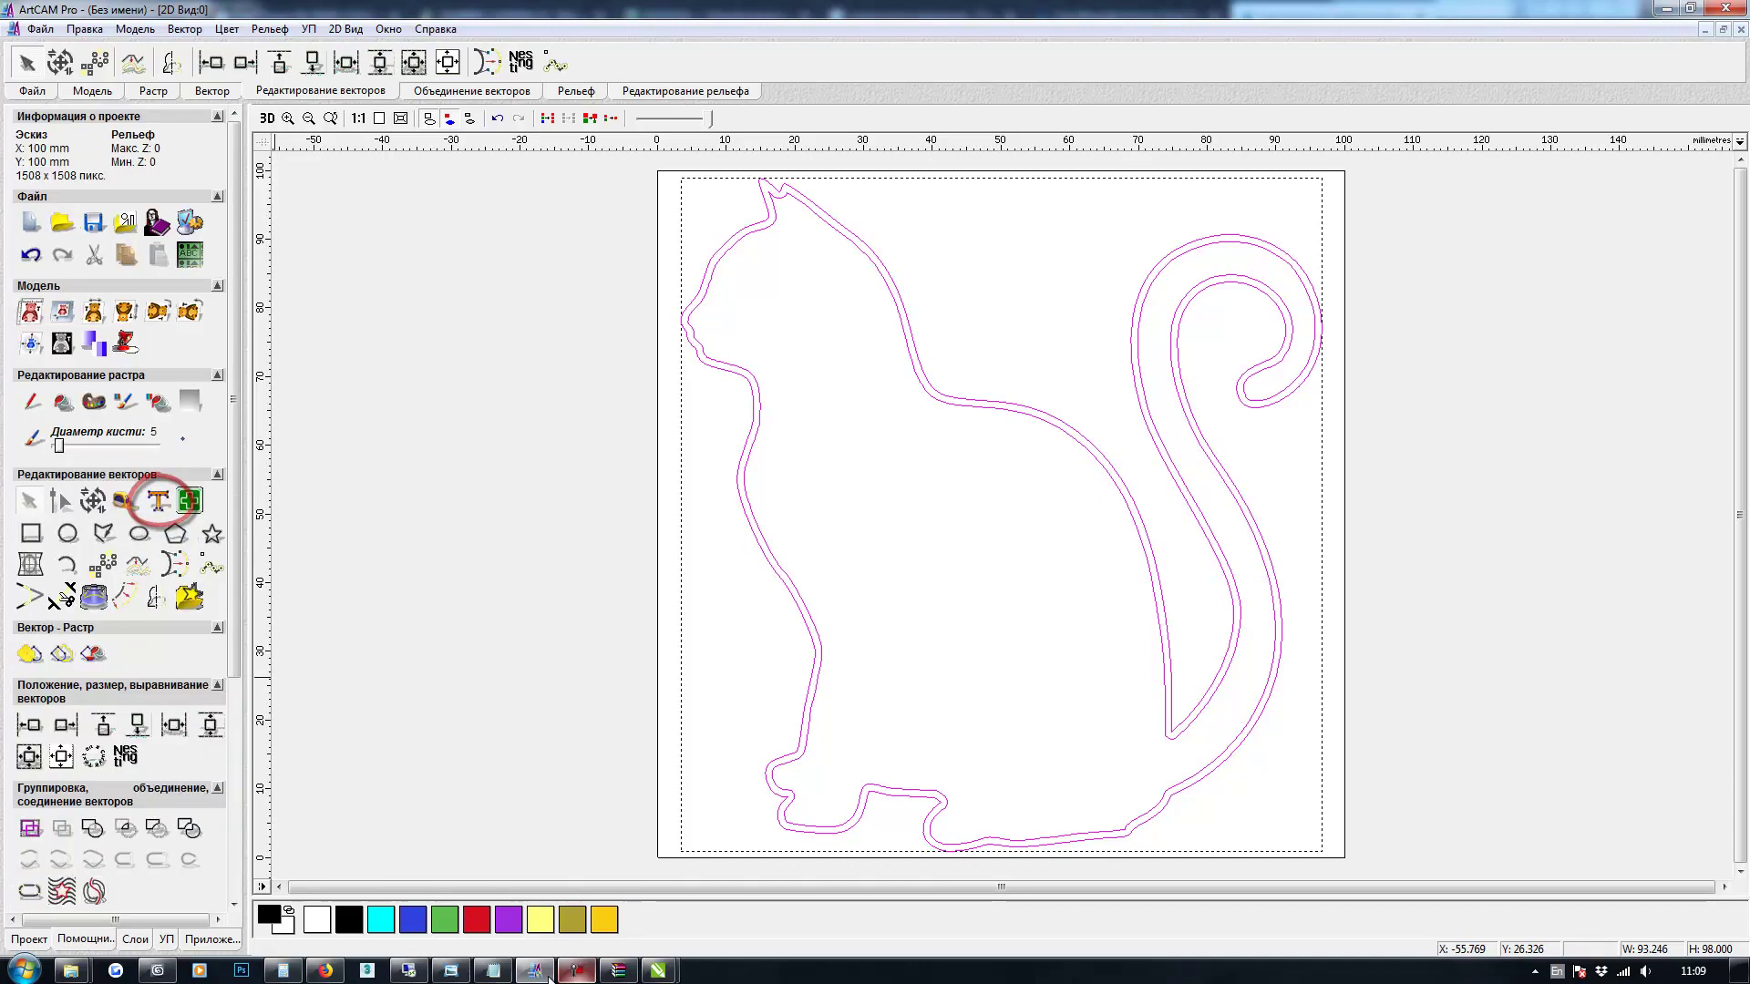
# Add the text "version 1" in the empty area above the cat's back, near the model's upper edge
pyautogui.click(158, 500)
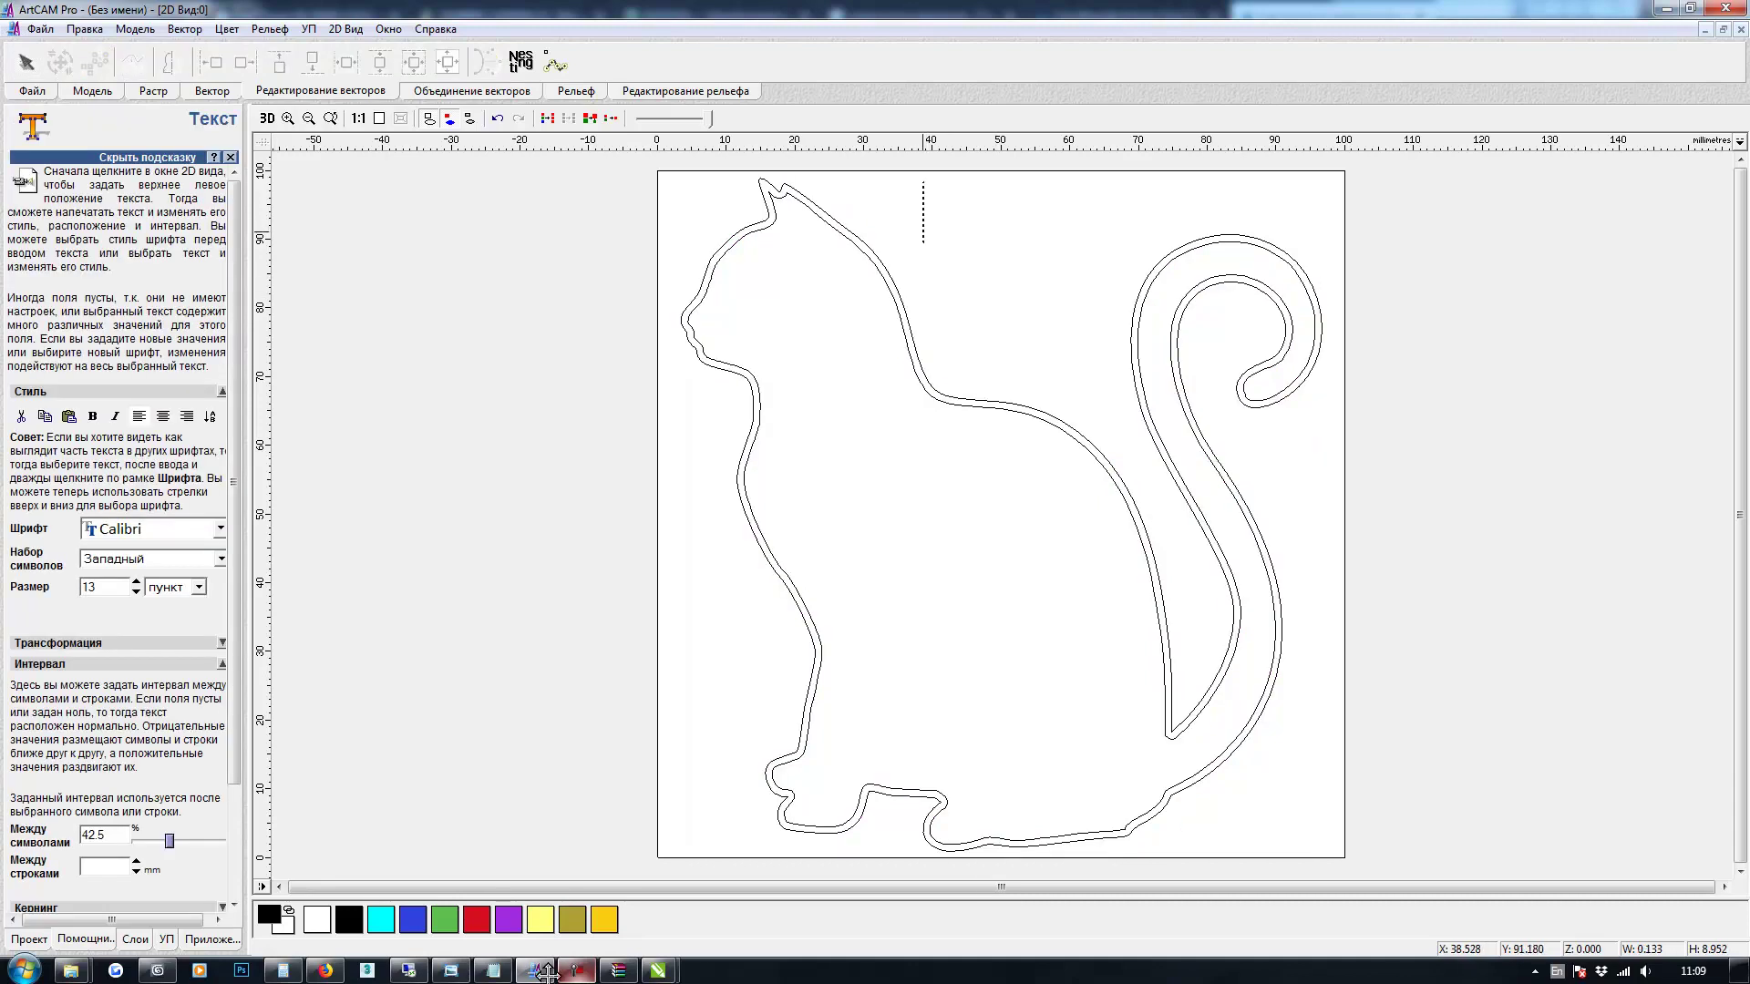
pyautogui.write('version 1')
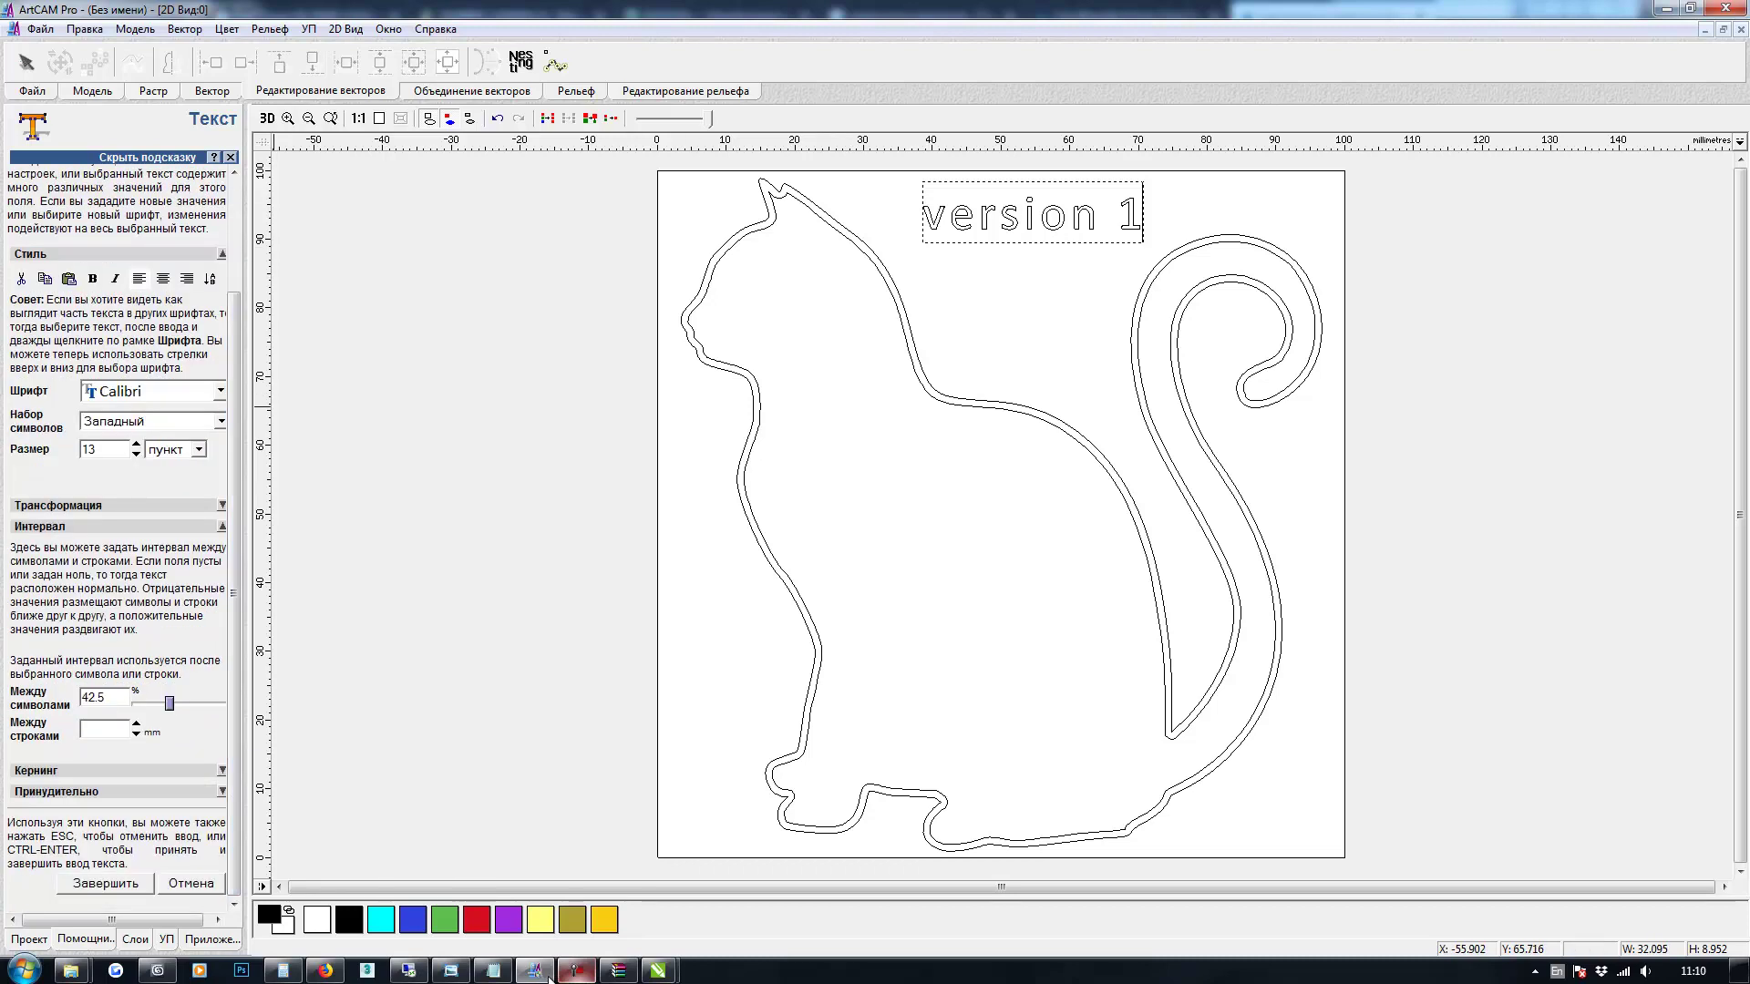
pyautogui.hotkey('ctrl', 'Return')
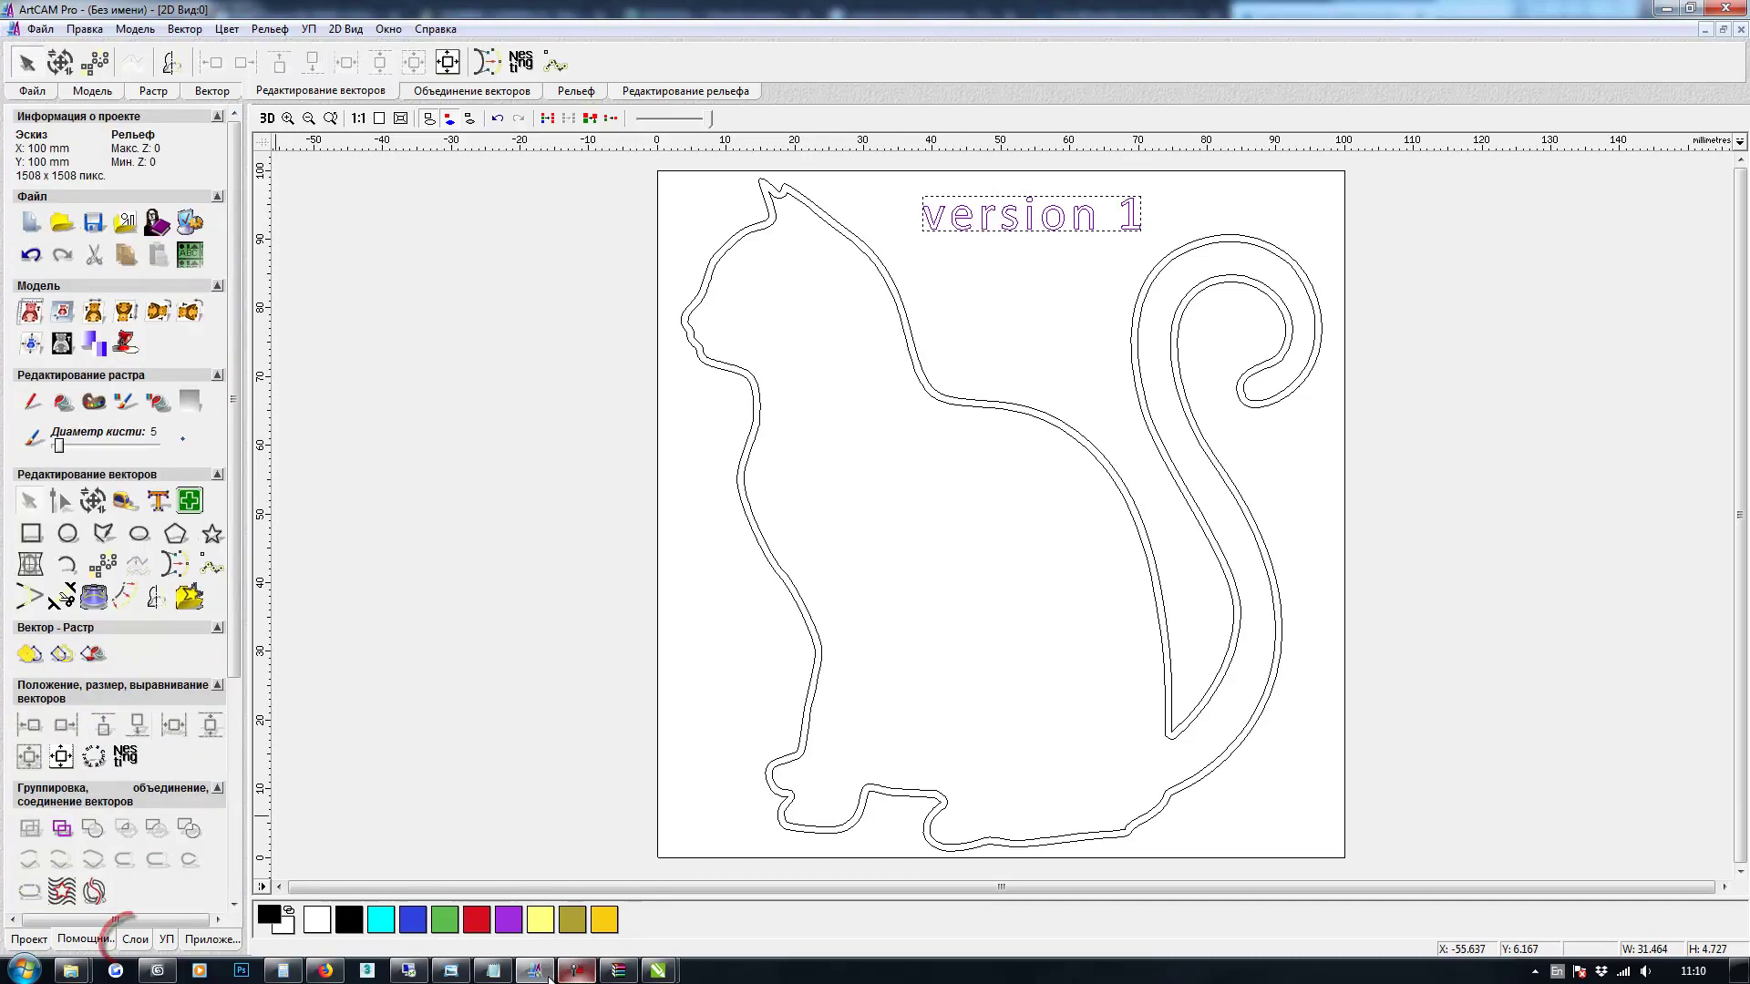
# Select the original and offset cat outlines without the text, and start a 2D area clearance (2D Выборка) toolpath for them
pyautogui.click(135, 939)
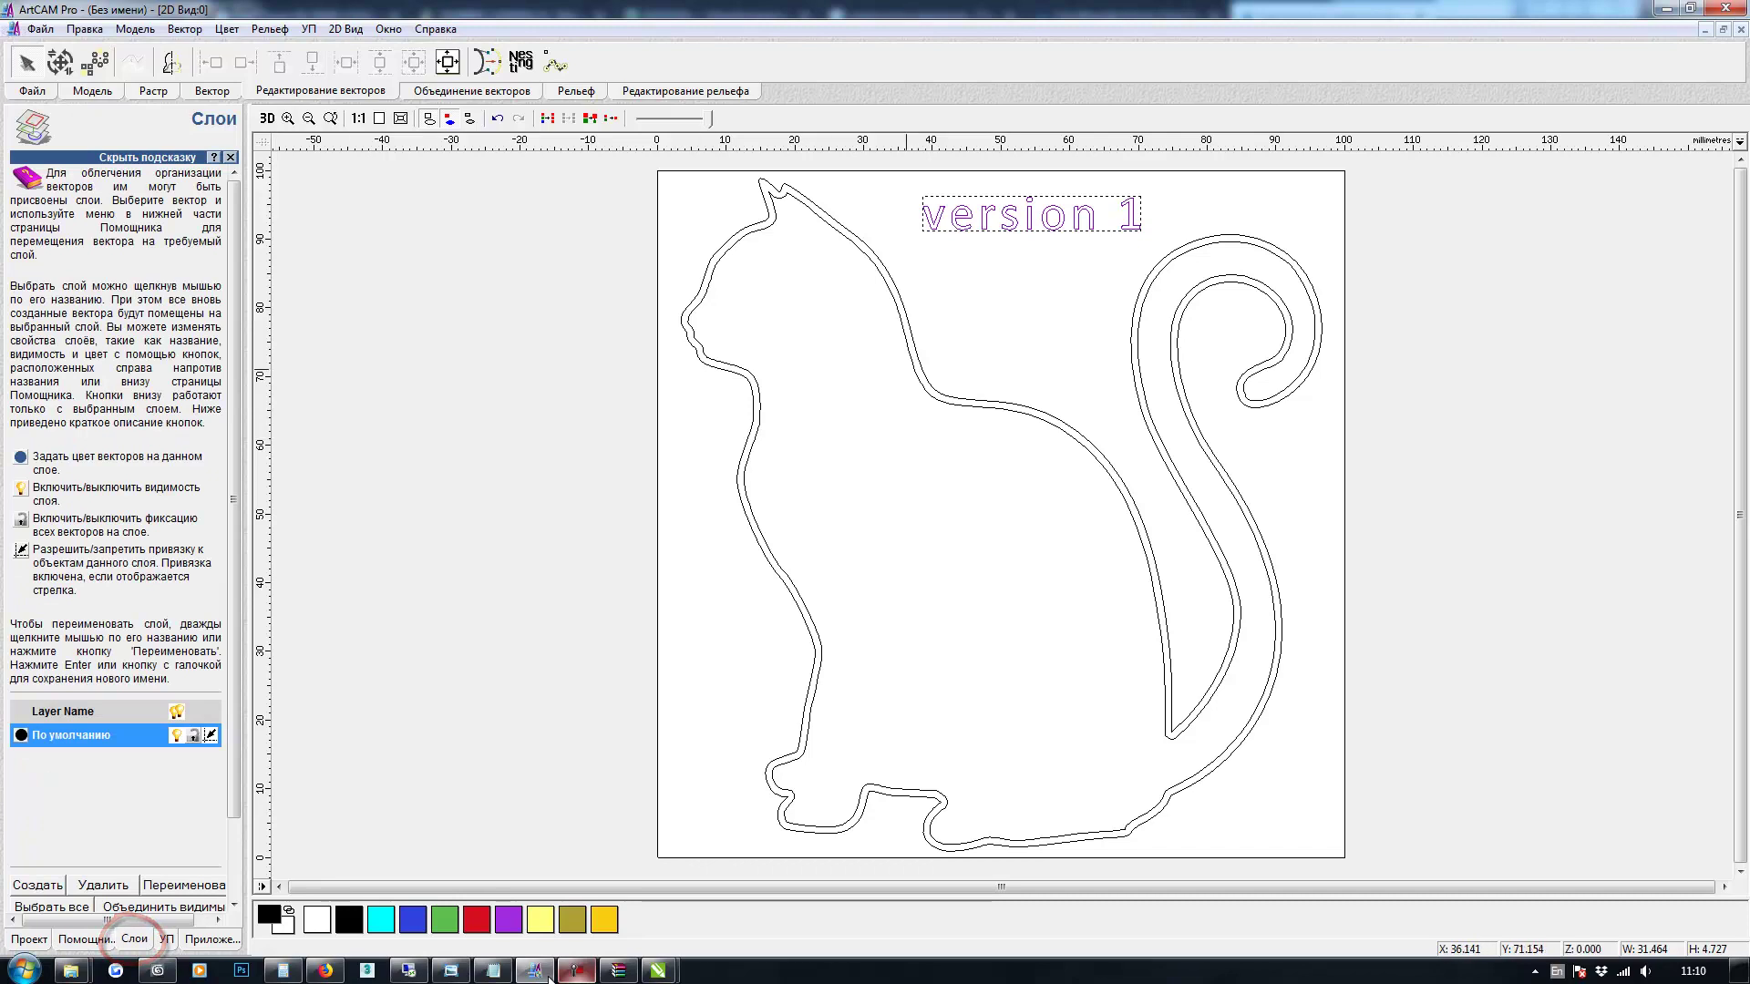
pyautogui.click(870, 347)
pyautogui.click(794, 190)
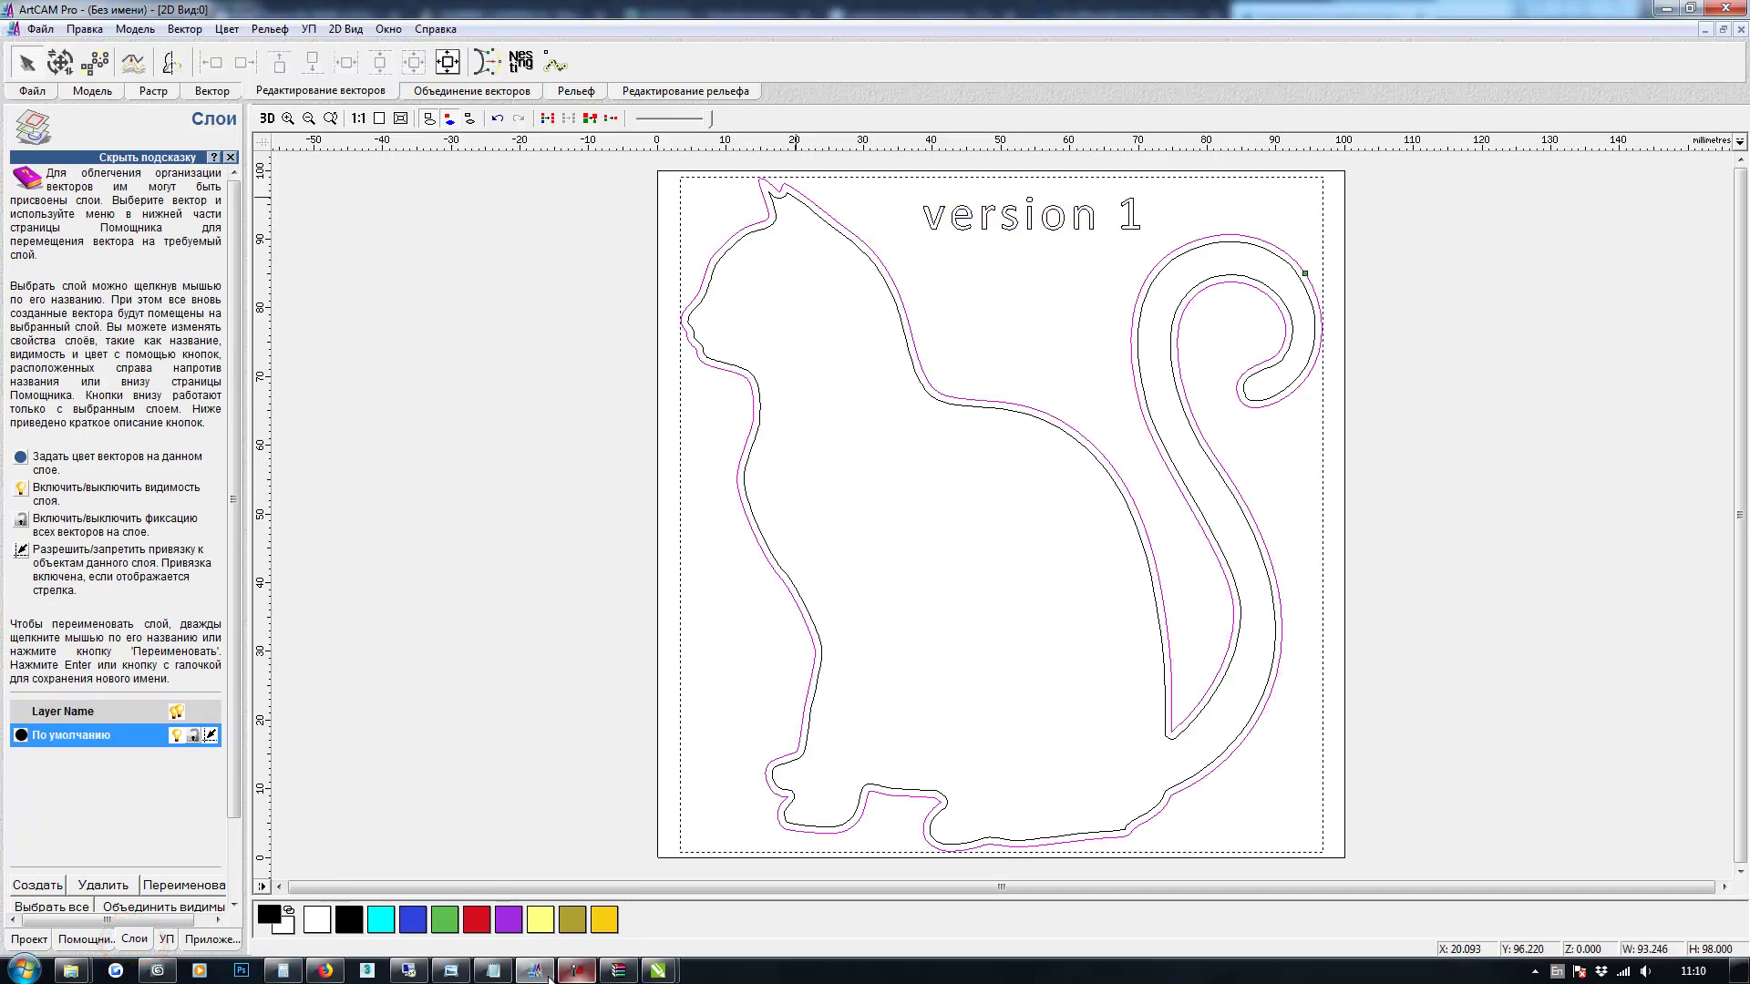
pyautogui.keyDown('shift'); pyautogui.click(795, 197); pyautogui.keyUp('shift')
pyautogui.click(165, 939)
pyautogui.click(62, 451)
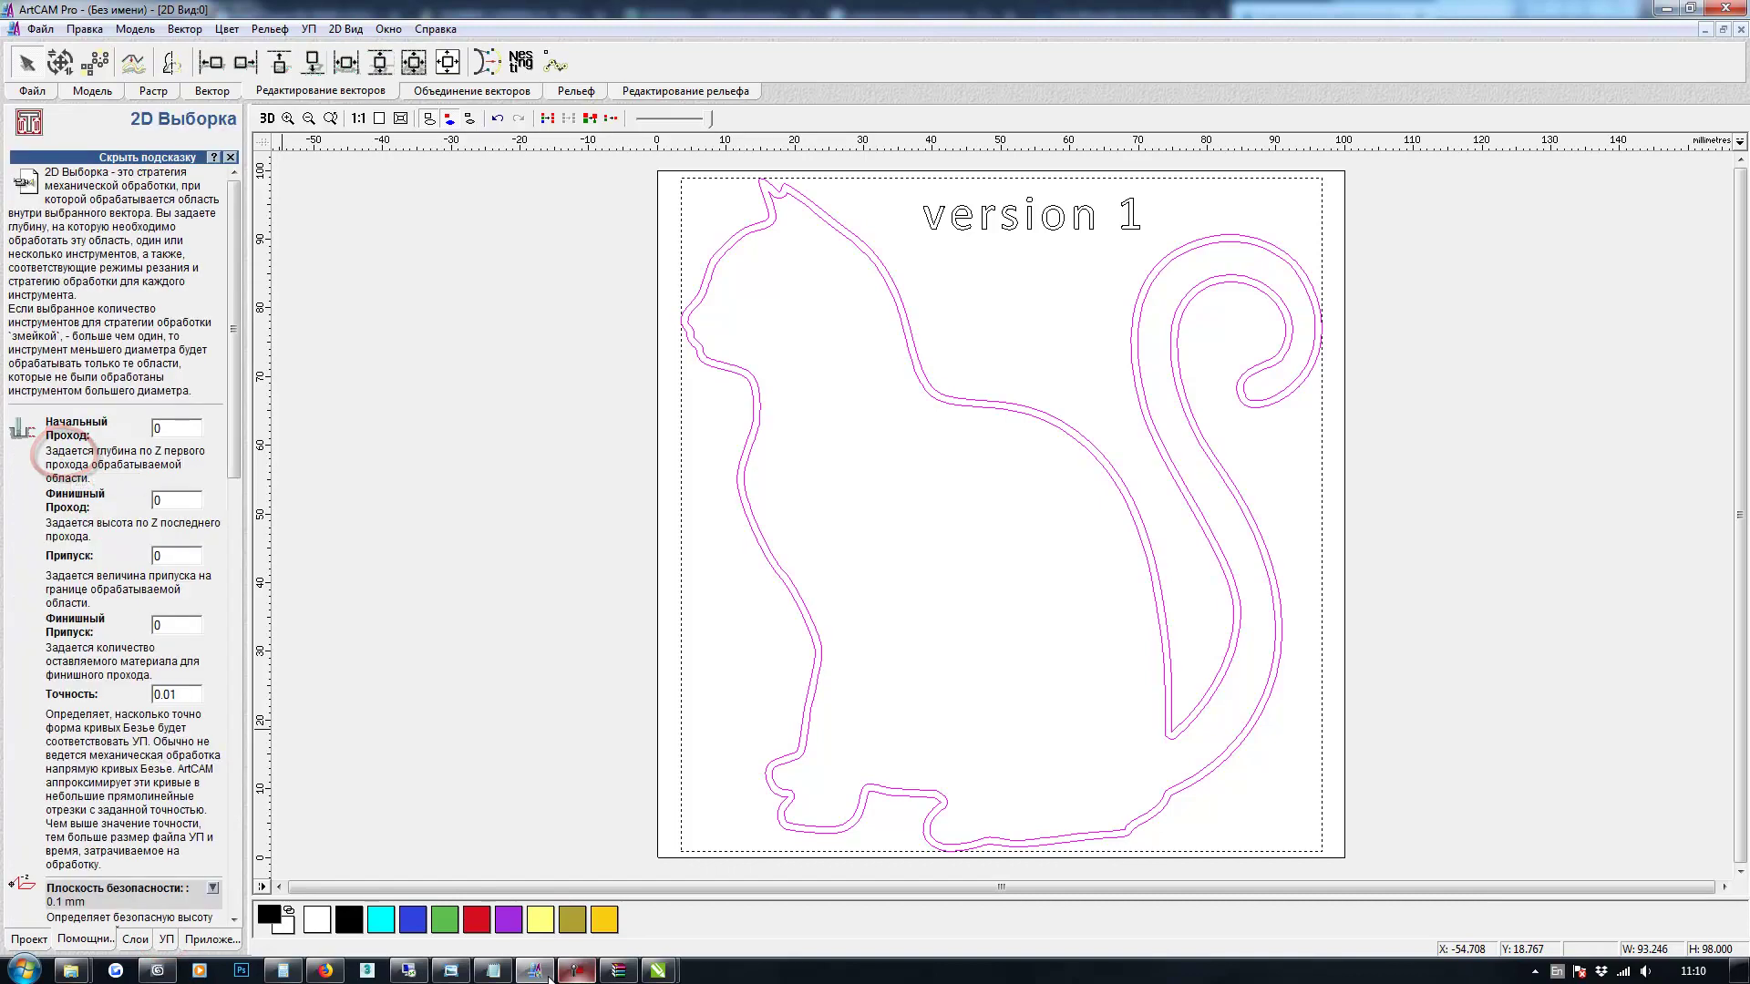
pyautogui.doubleClick(171, 500)
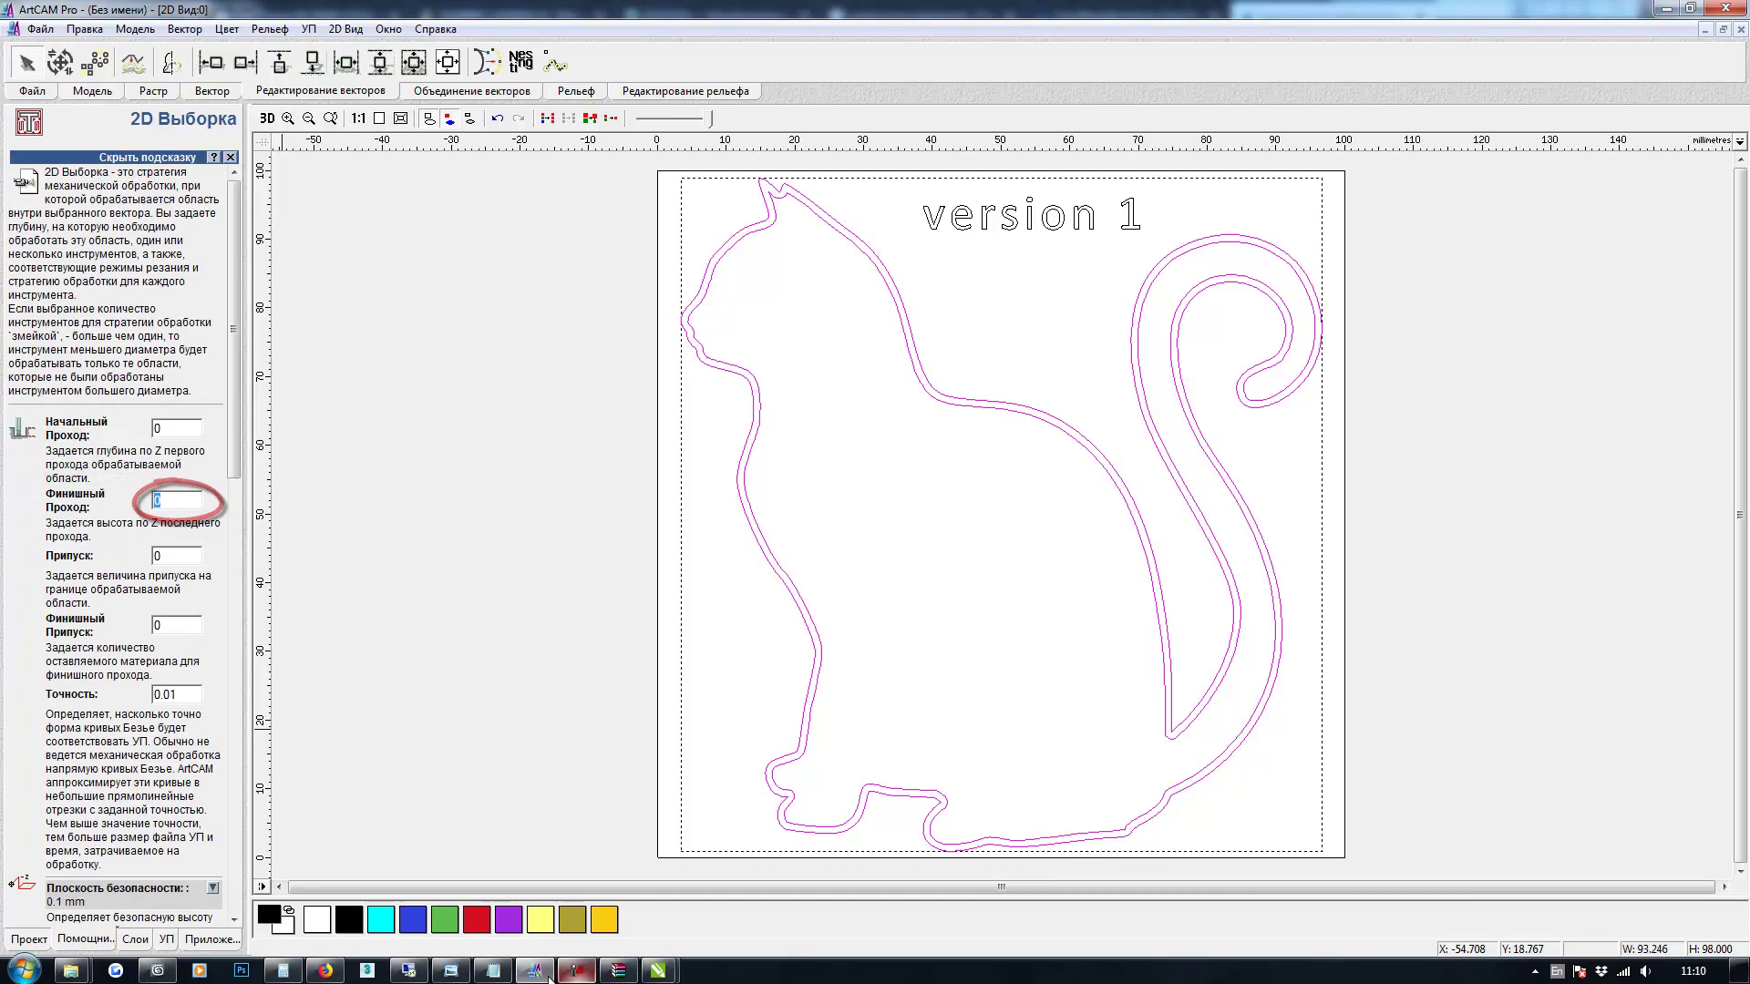
# Delete the existing LASER tool from the tool database while adding a tool to the toolpath
pyautogui.moveTo(234, 329); pyautogui.dragTo(234, 541)
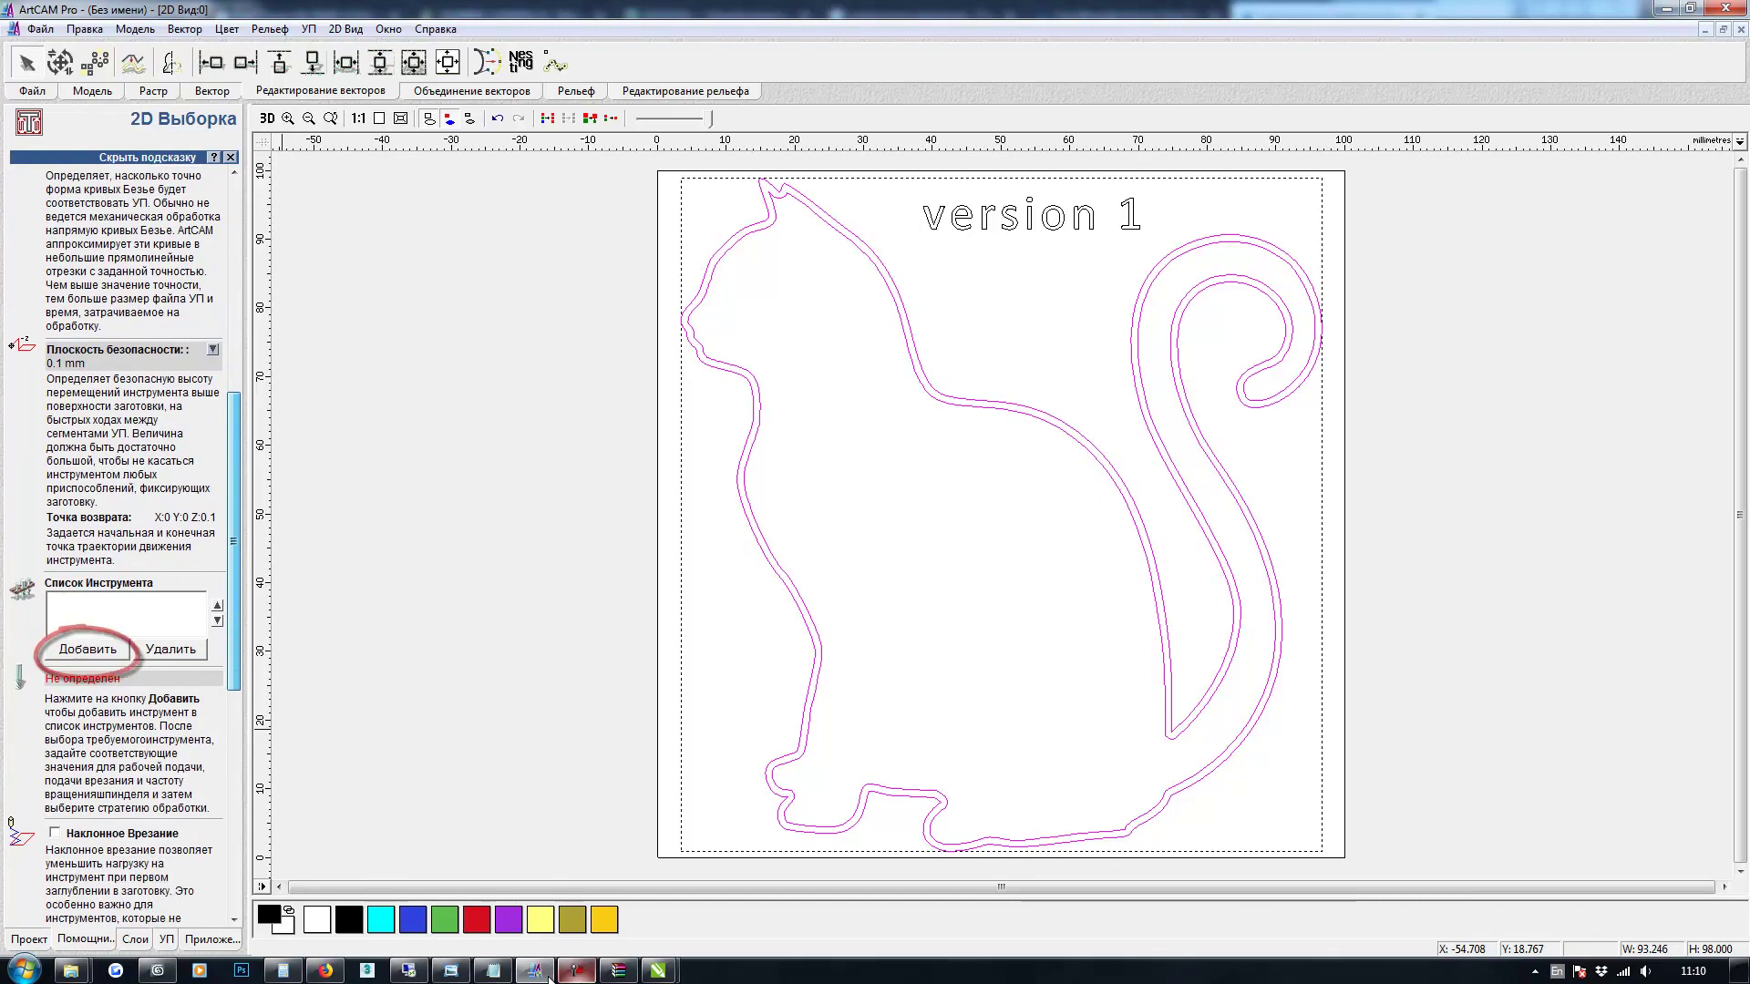
pyautogui.click(87, 649)
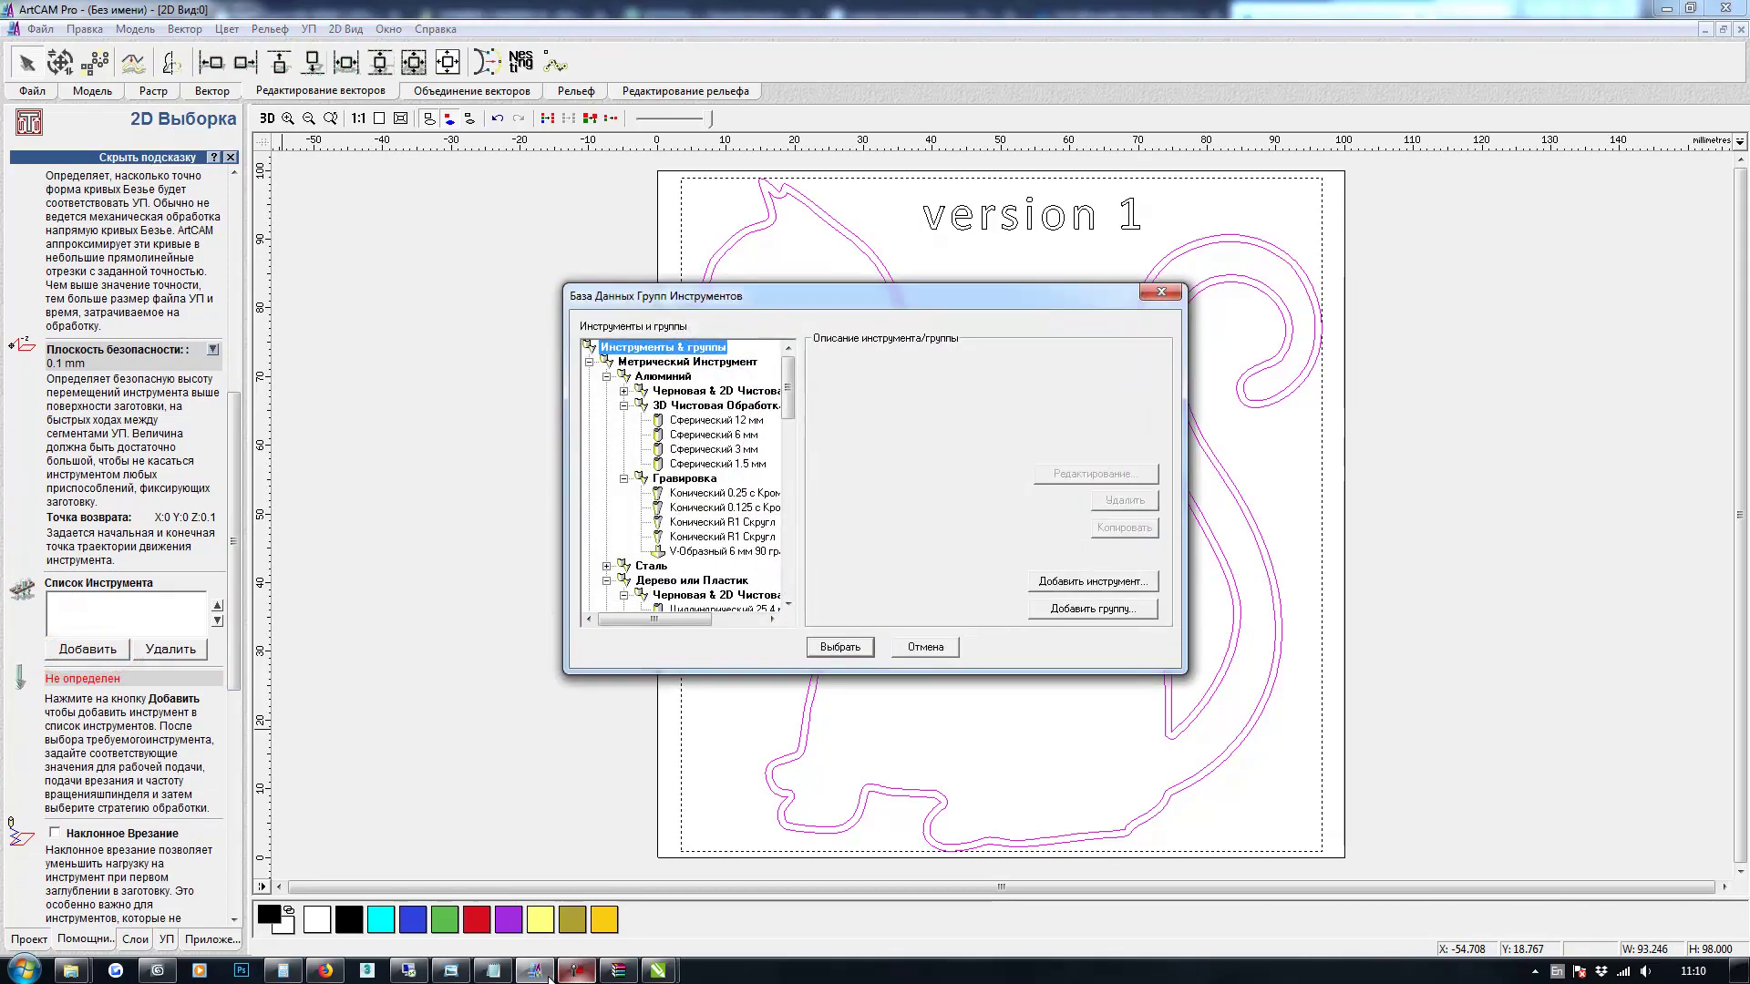
pyautogui.scroll(-10, 550, 977)
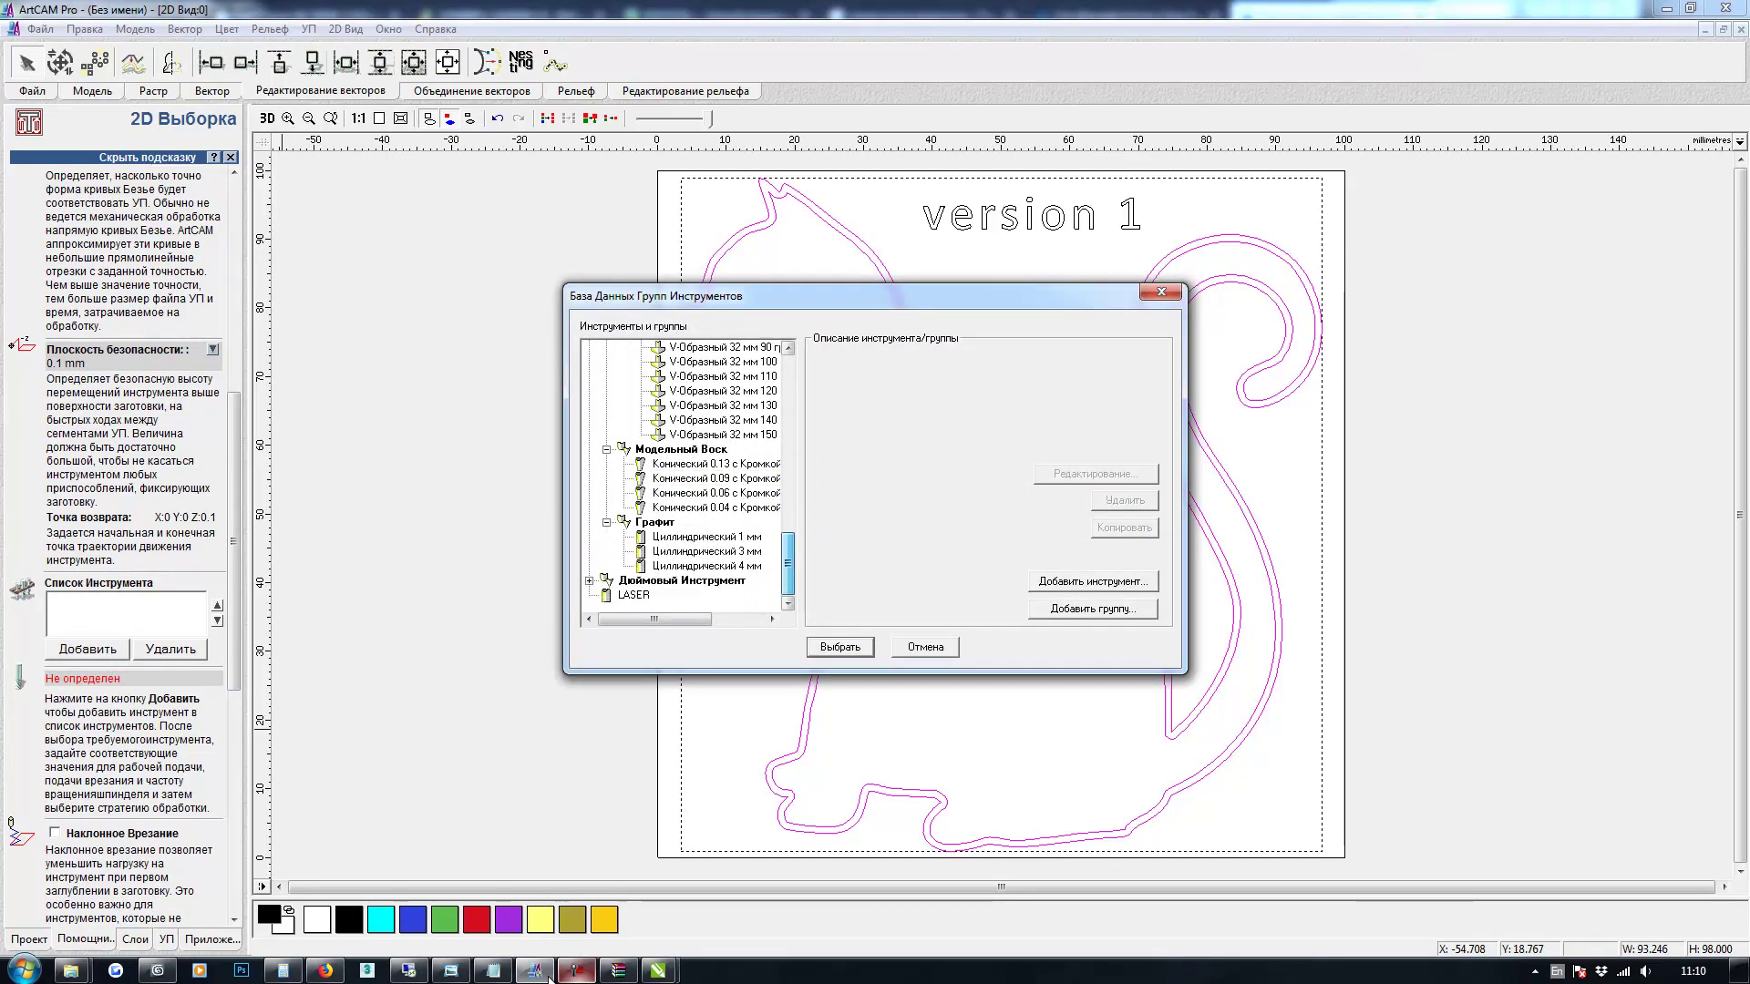
pyautogui.click(633, 595)
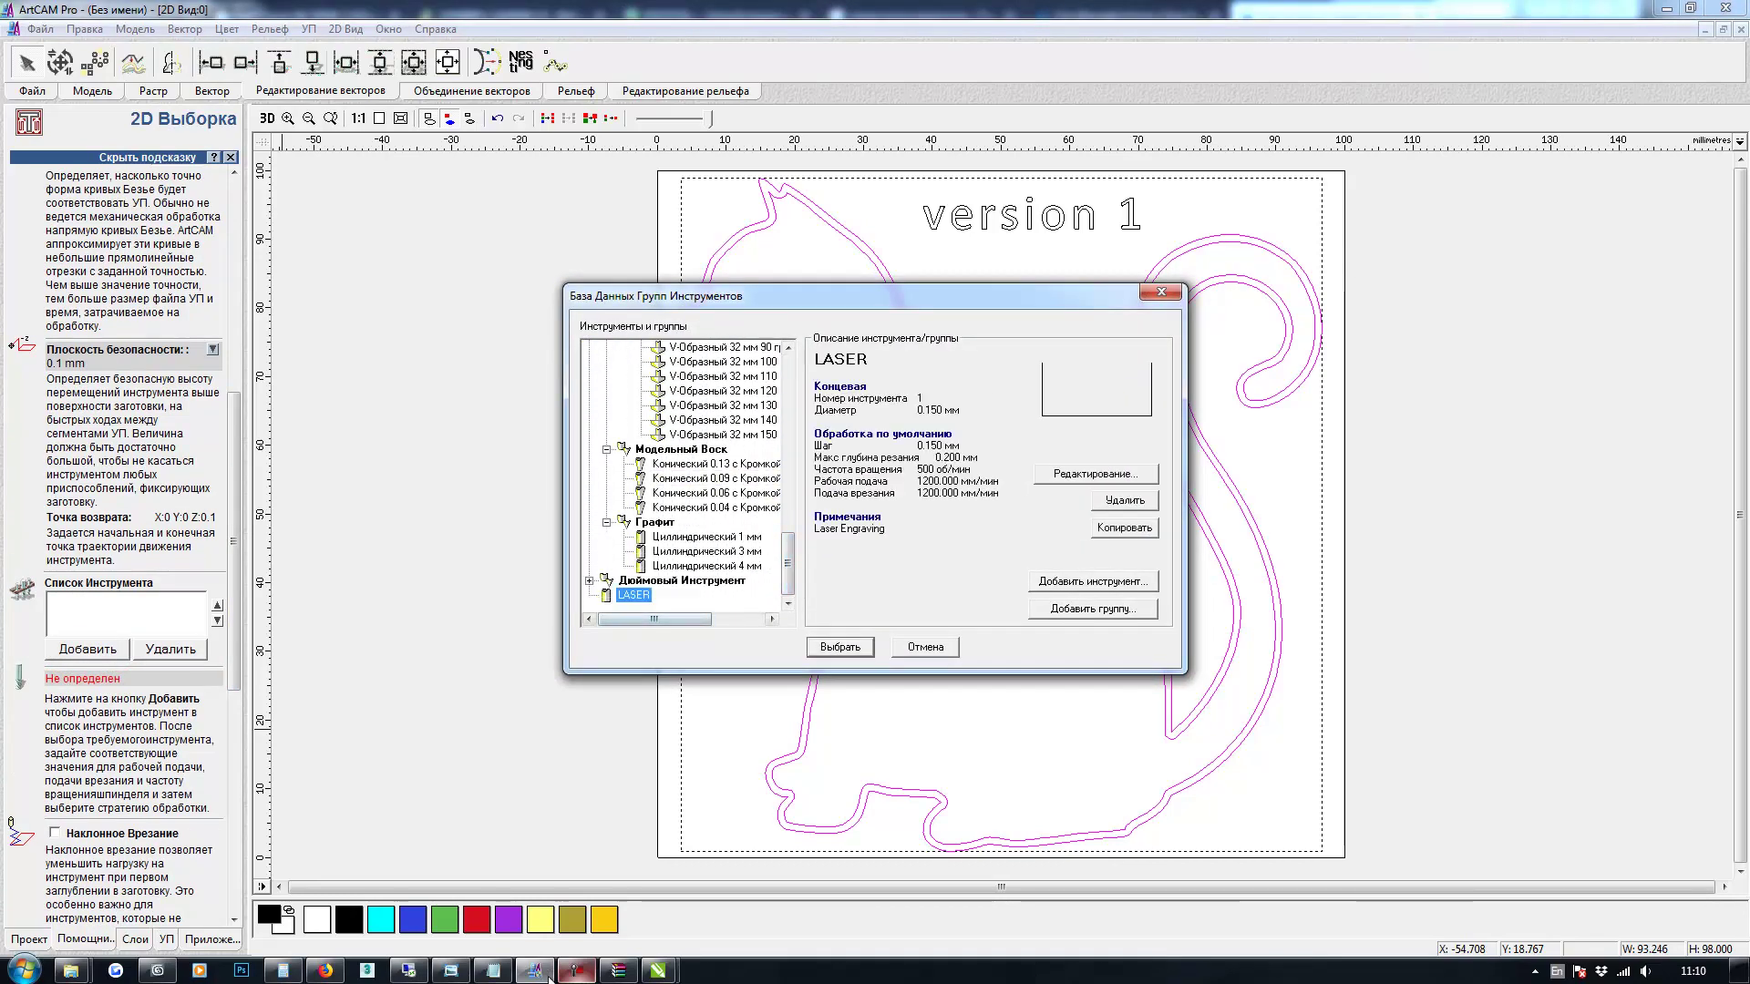
pyautogui.press('Delete')
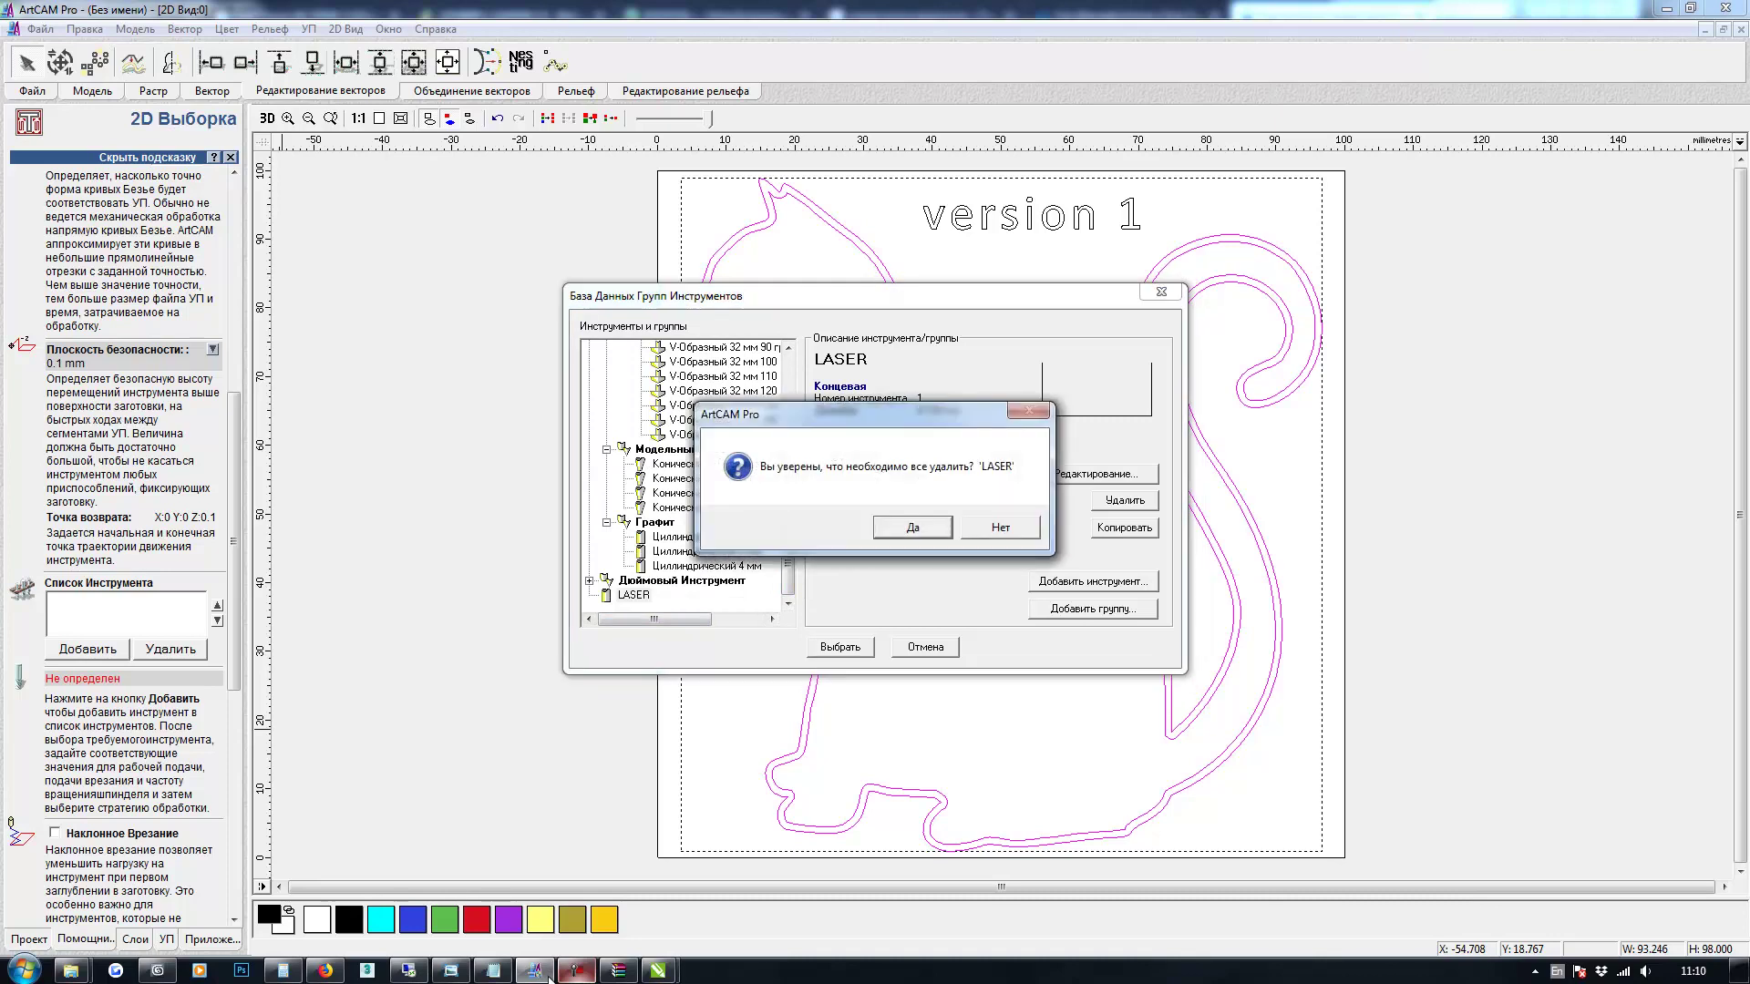
pyautogui.press('Return')
pyautogui.moveTo(789, 388); pyautogui.dragTo(788, 565)
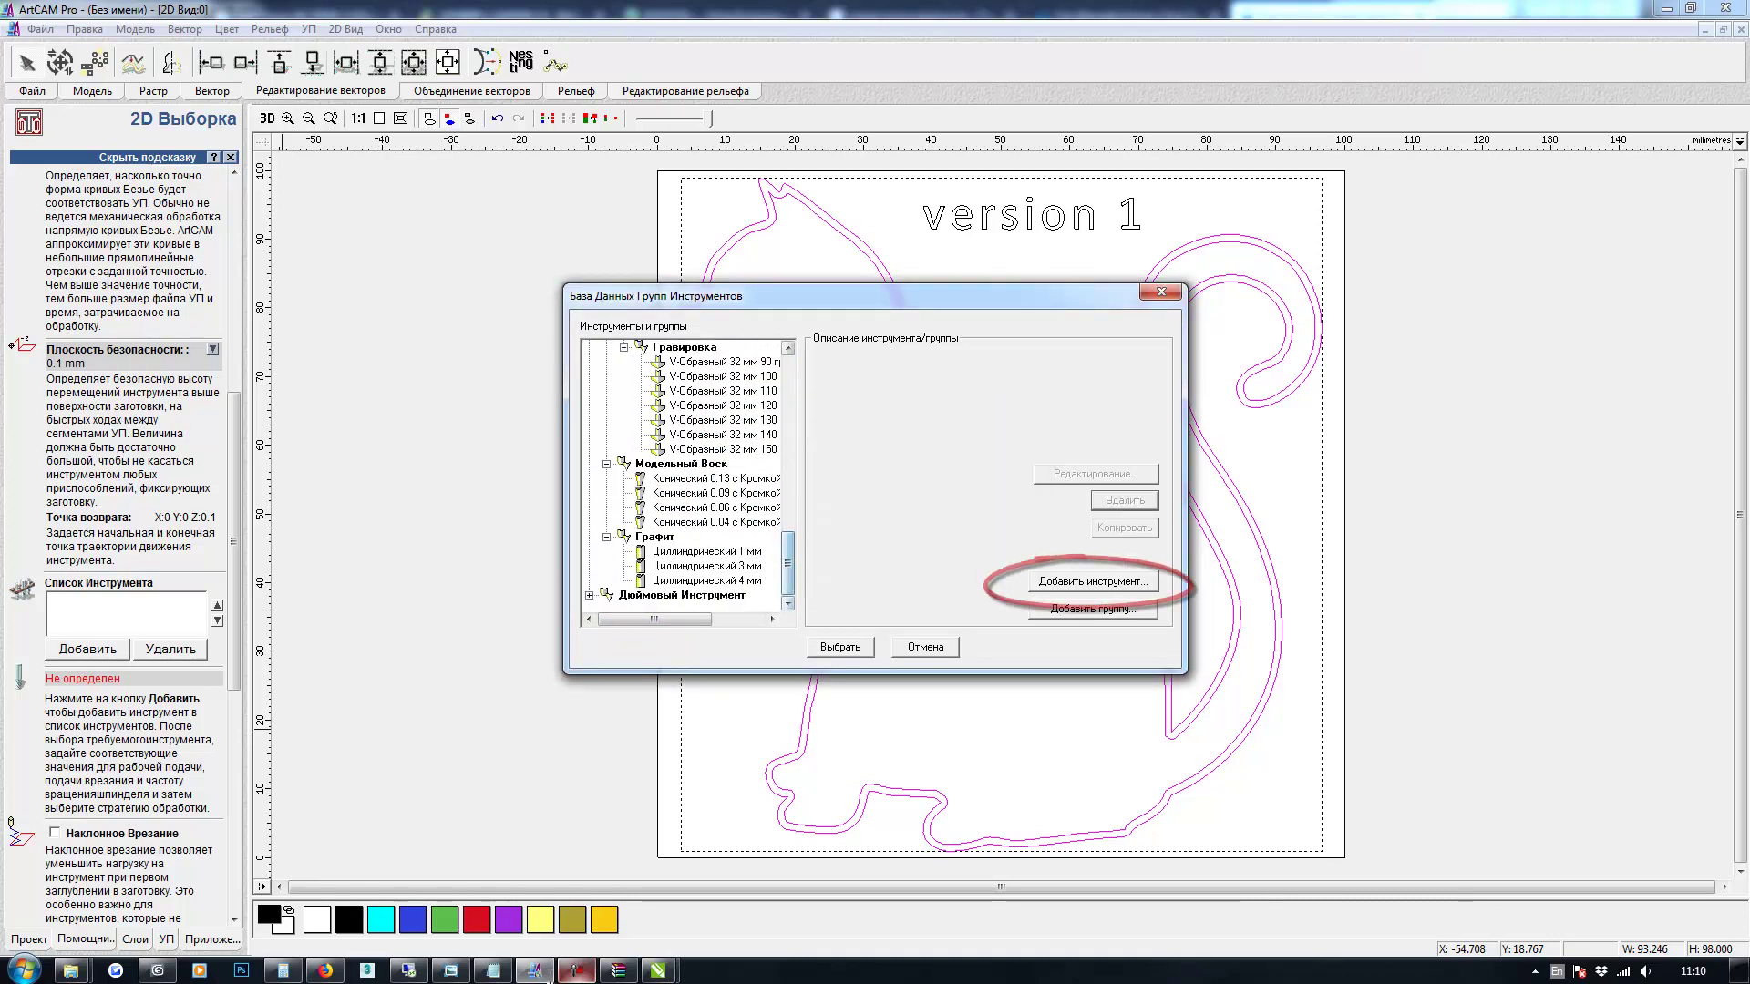
# Create a new tool named LASER with end mill type (Концевая), diameter 0.1 mm and stepover 0.1 mm
pyautogui.click(1093, 581)
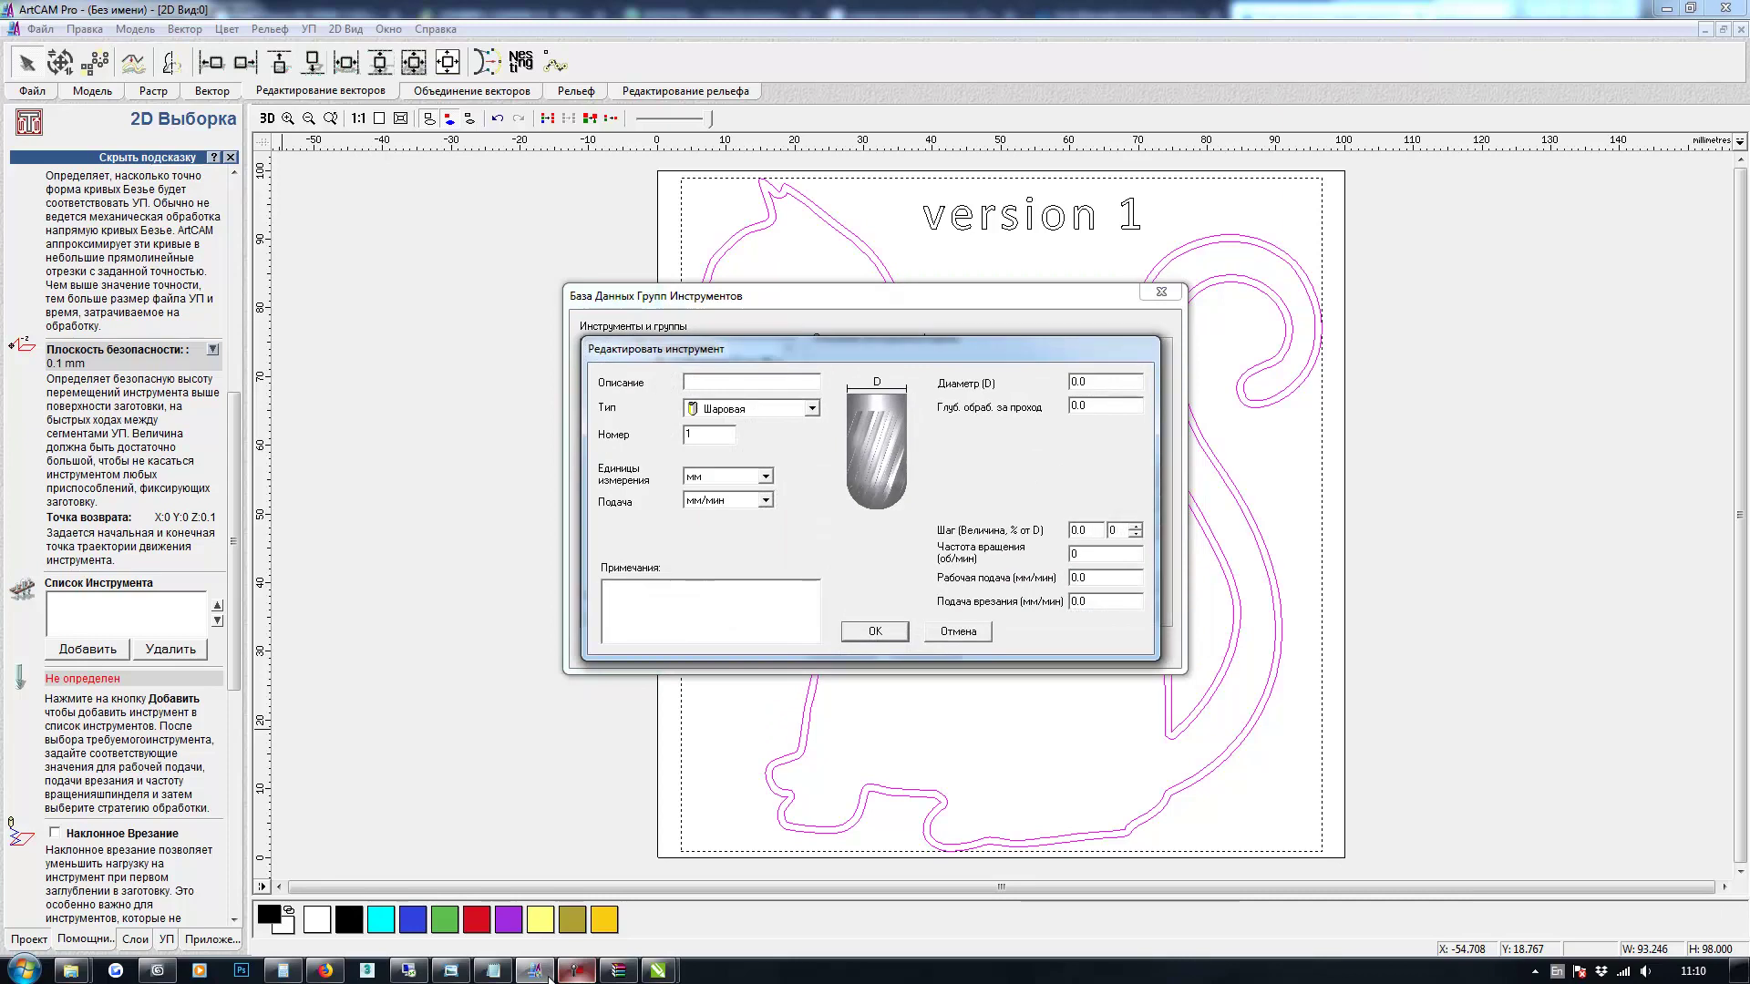
pyautogui.write('LASER')
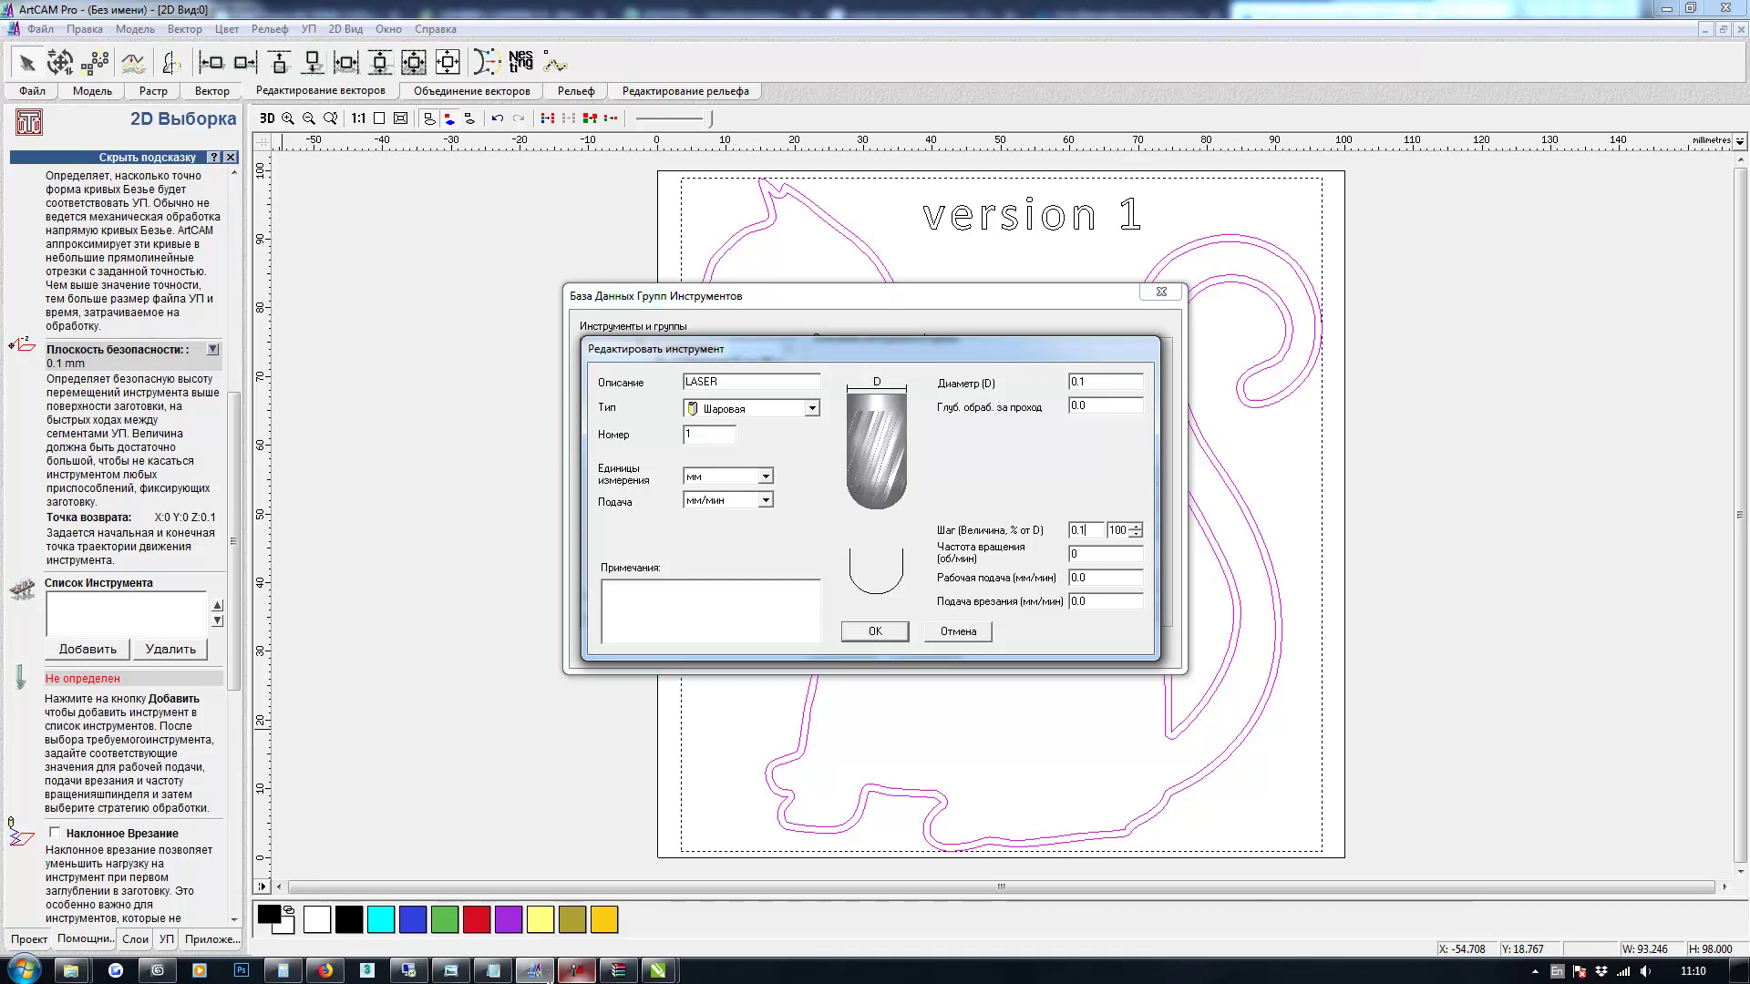
pyautogui.hotkey('alt', 'Down')
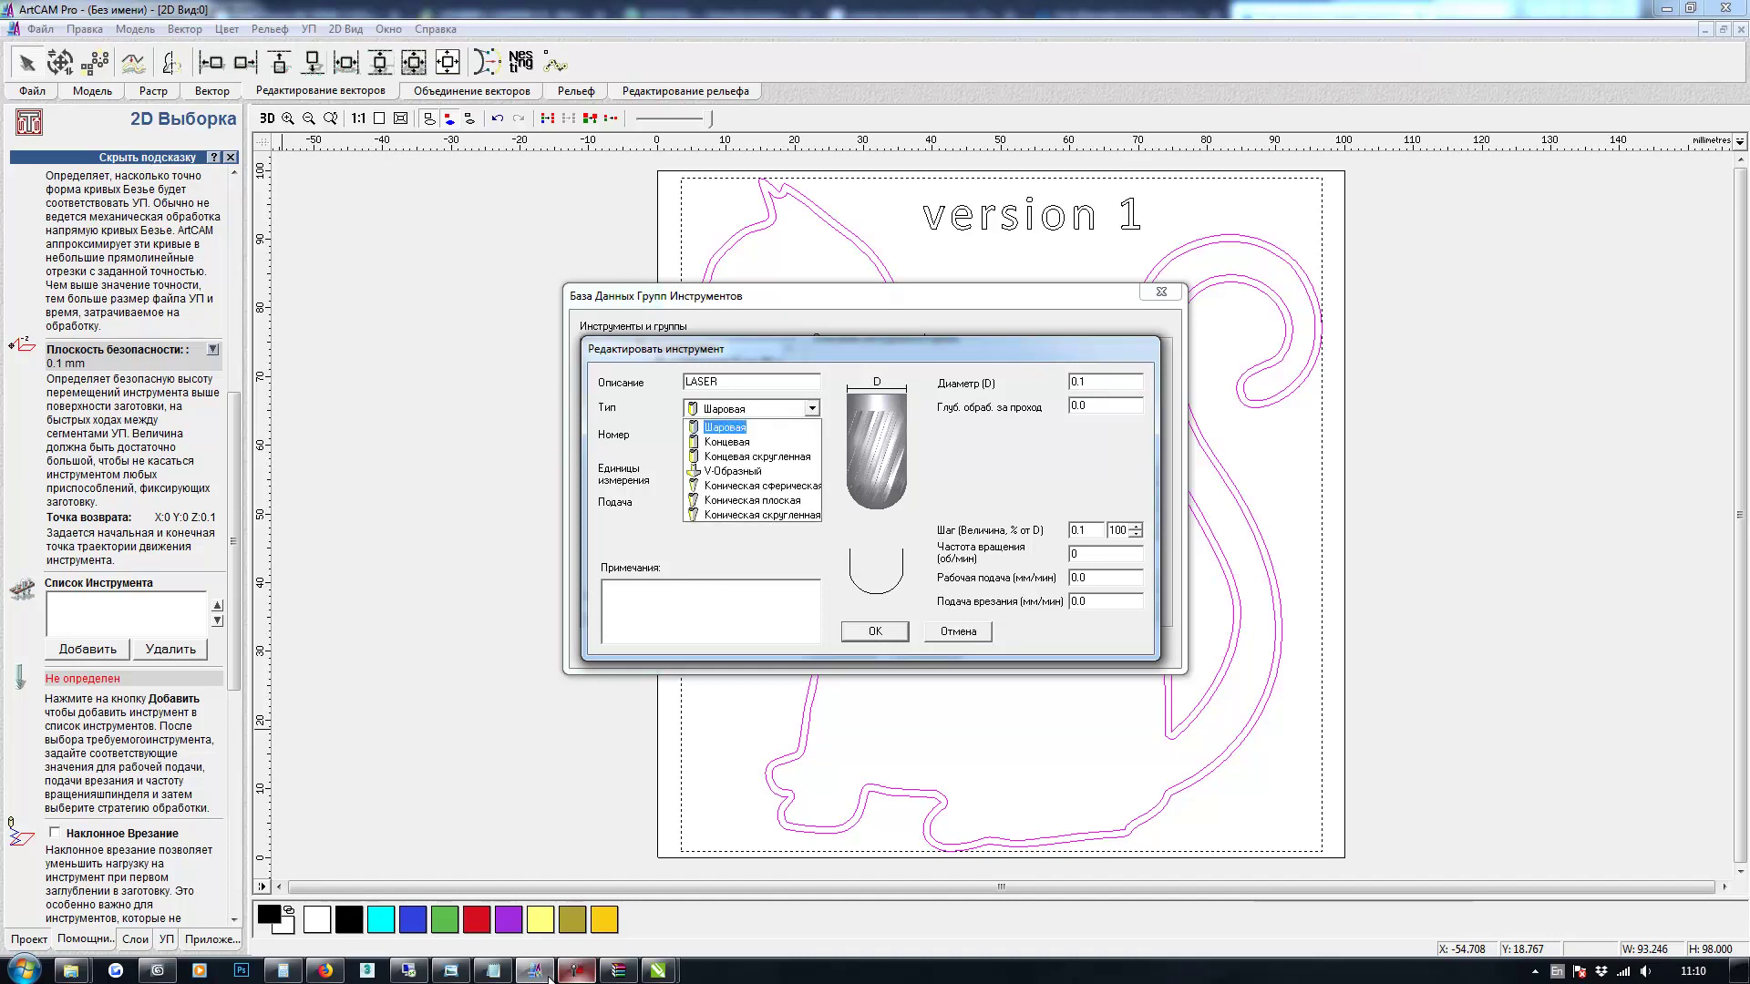
pyautogui.press('Down')
pyautogui.press('Return')
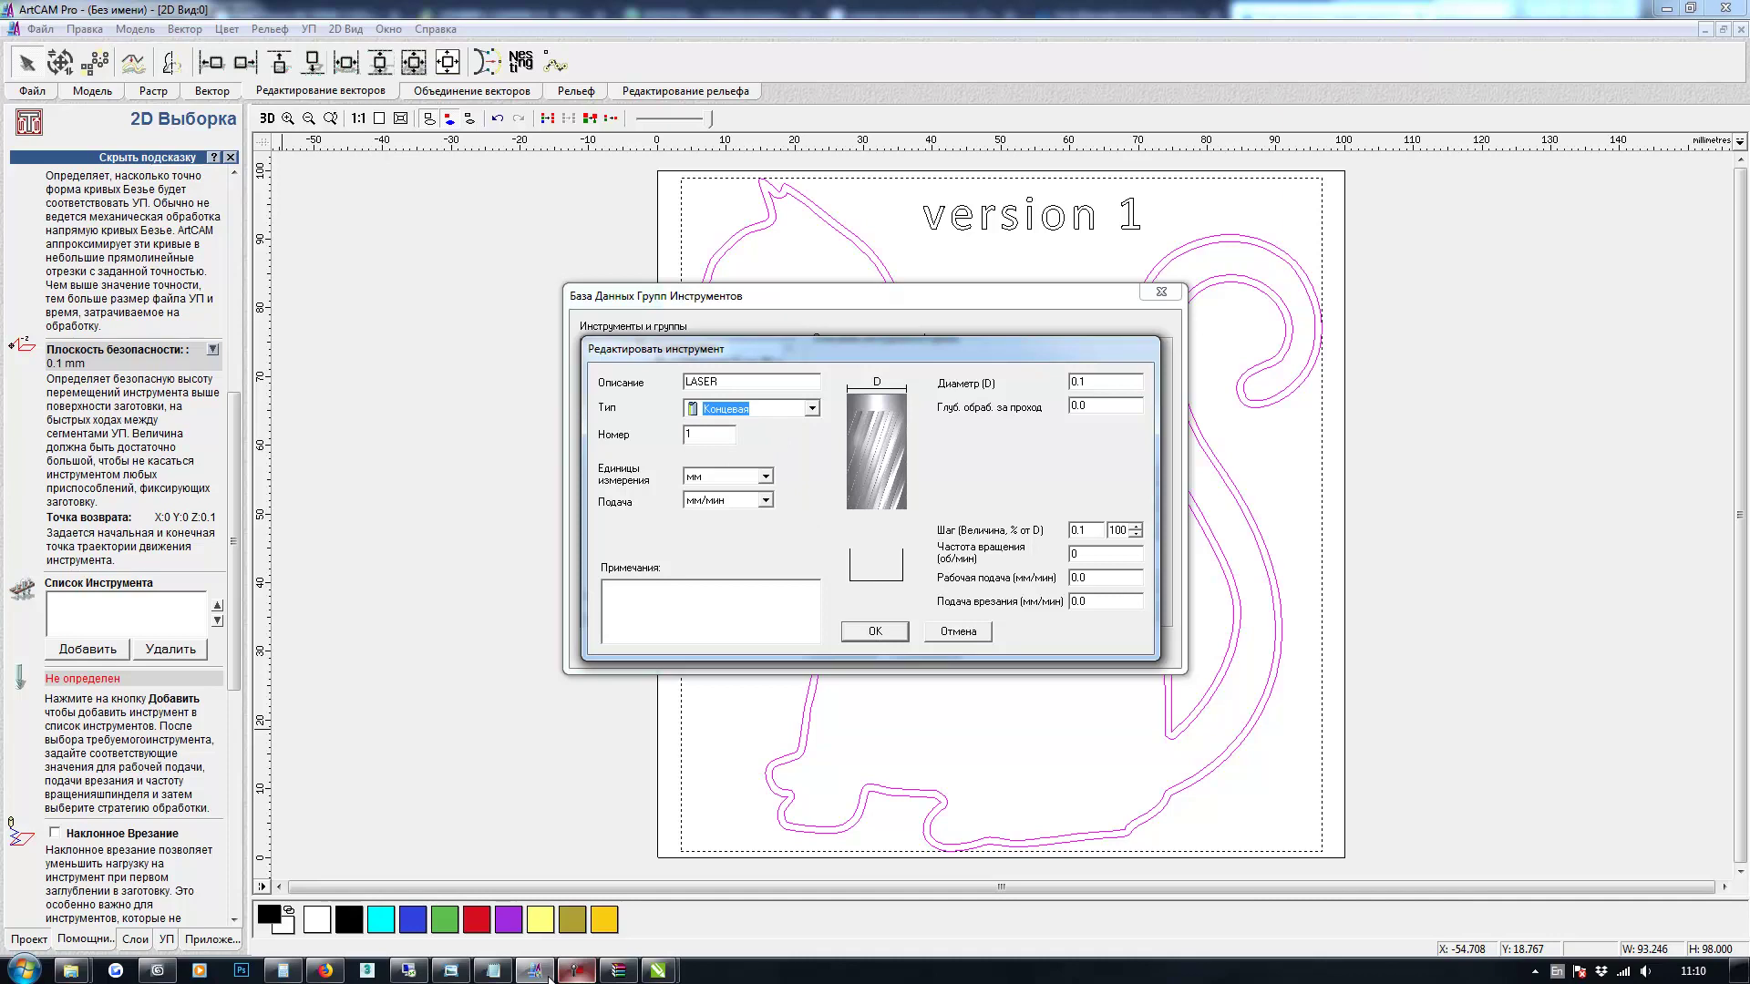
pyautogui.press('Tab')
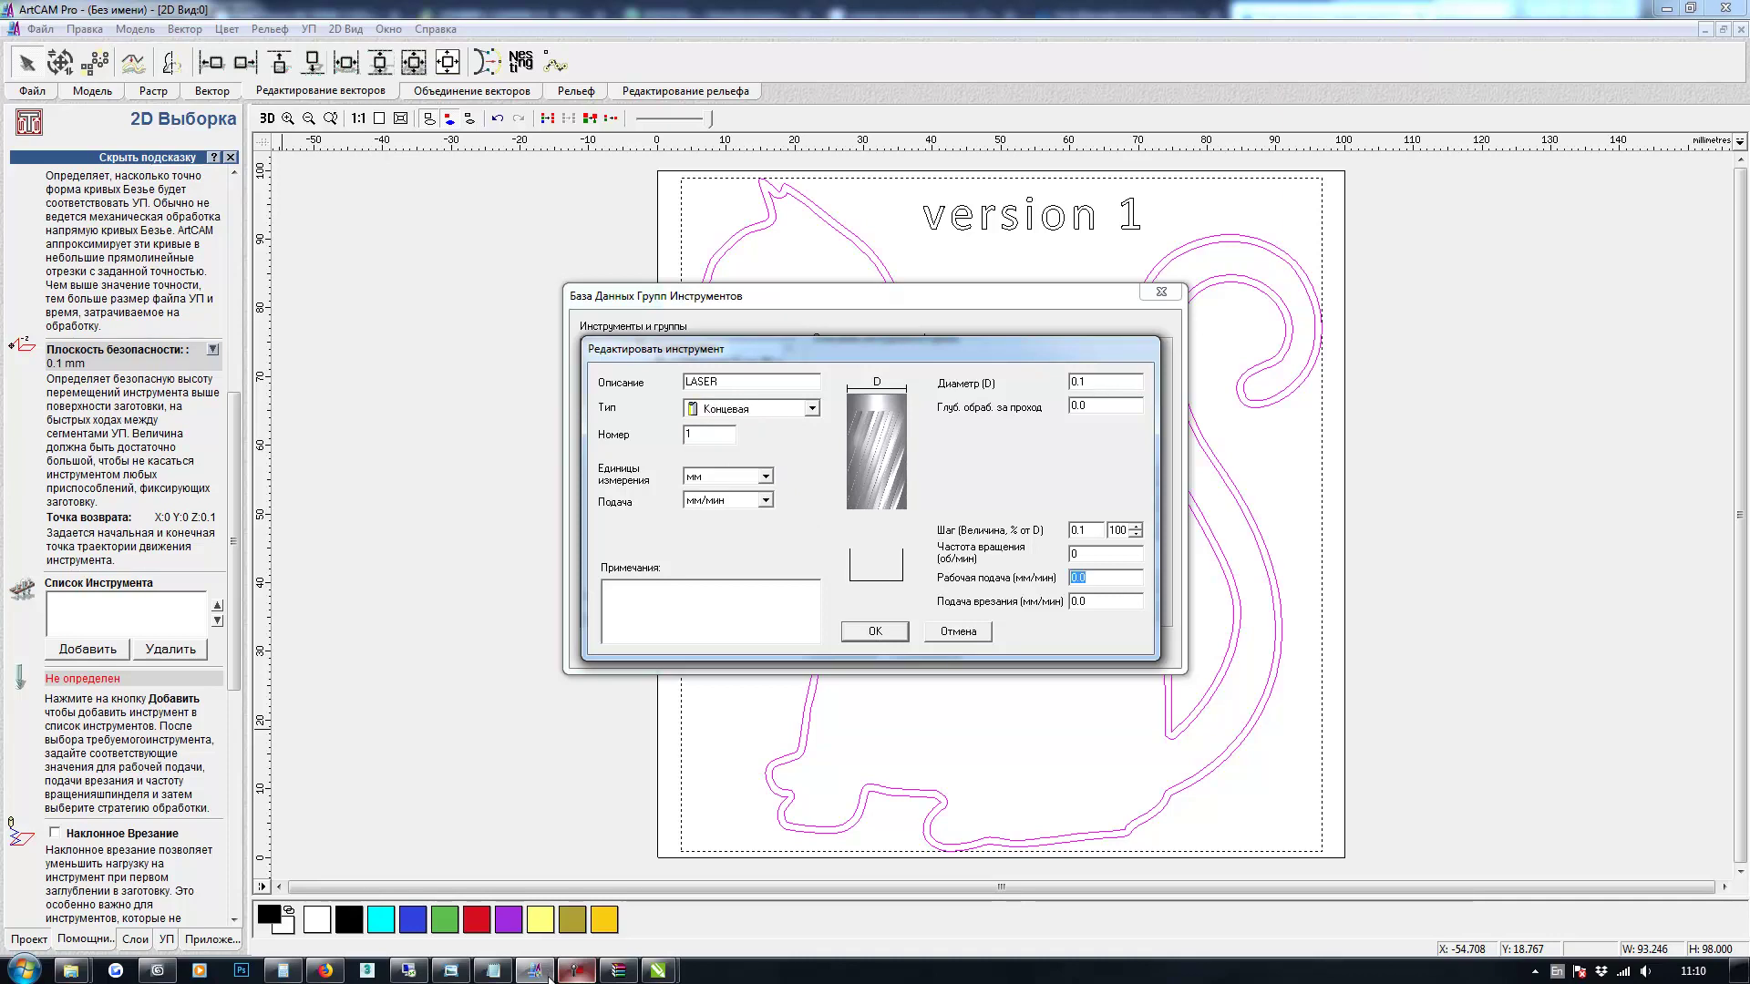
# Give the LASER tool 500 rpm, cutting and plunge feeds of 1200 mm/min and 777 mm depth per pass, and assign it to the toolpath
pyautogui.write('1200')
pyautogui.press('Return')
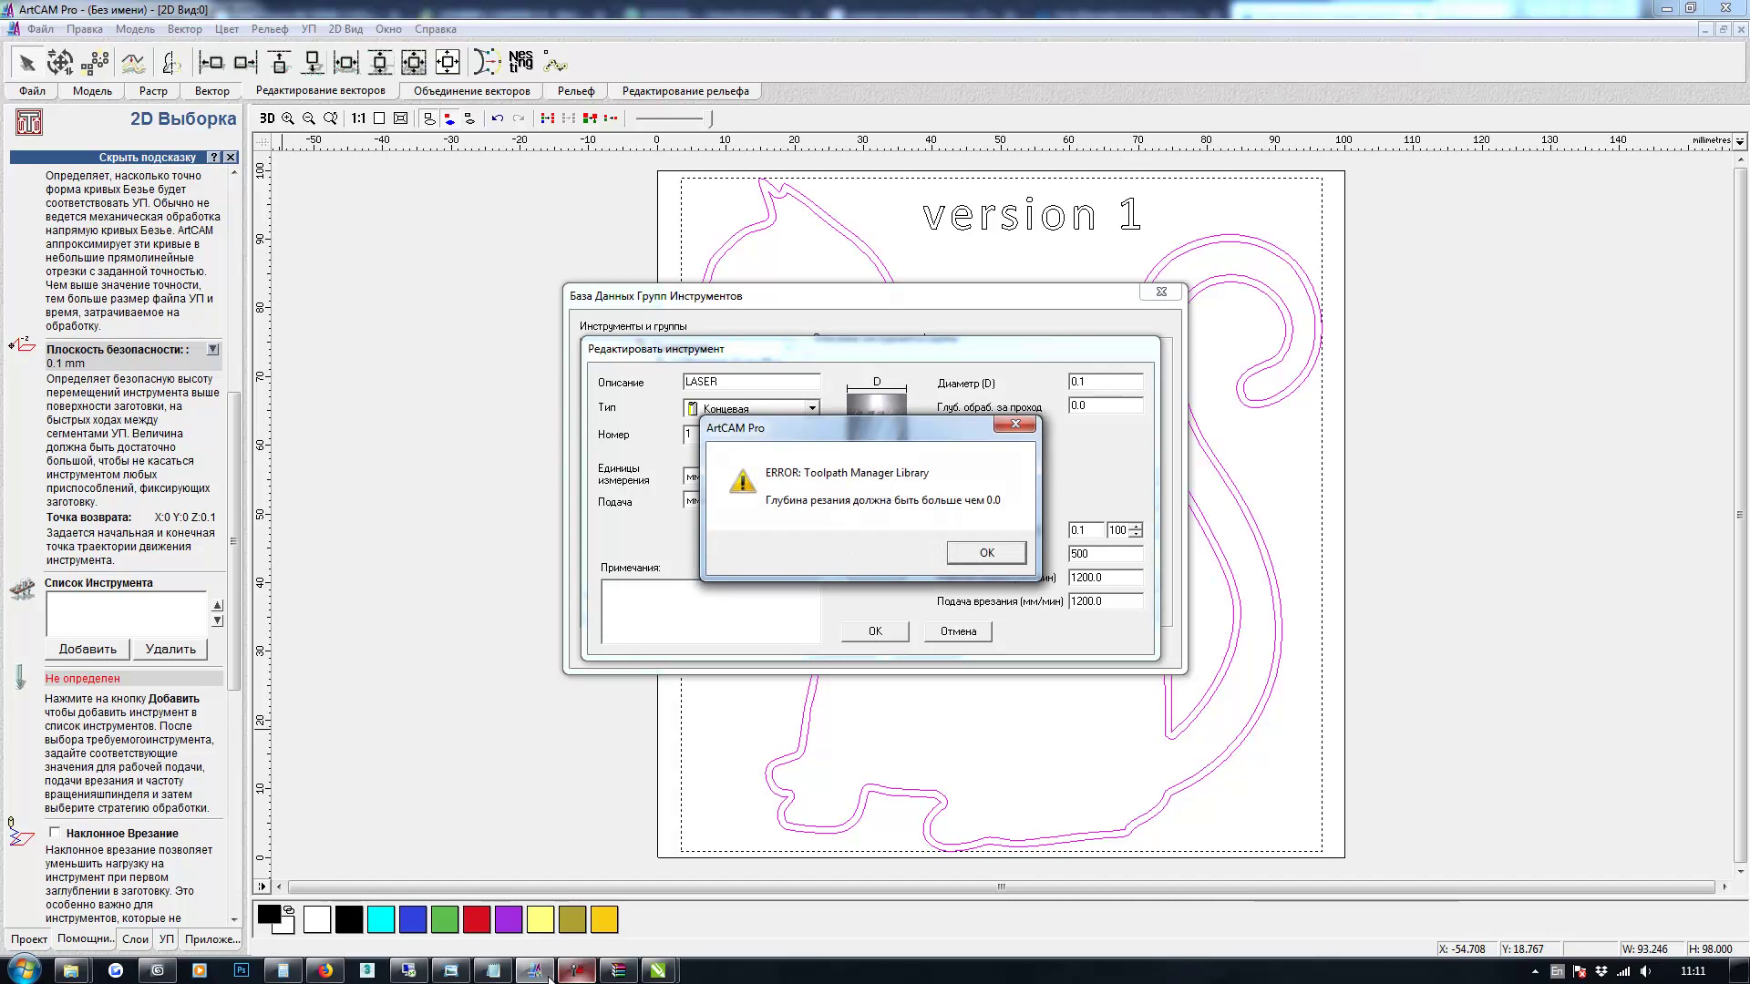
pyautogui.press('Return')
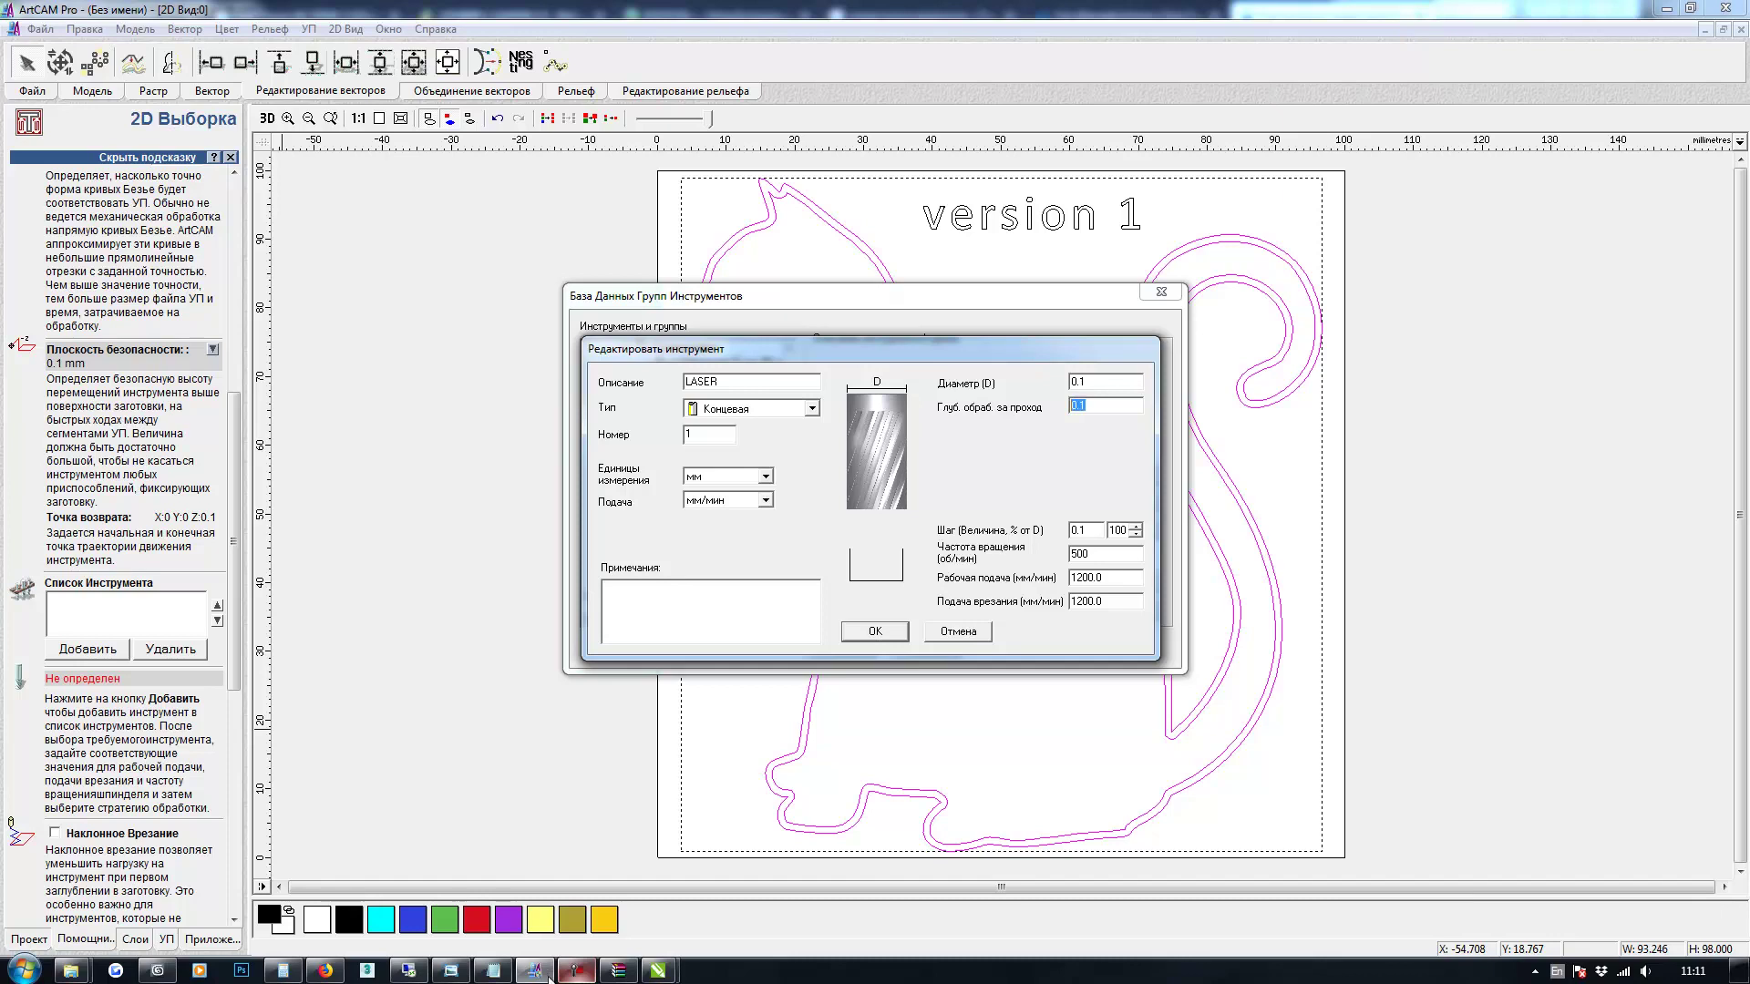
pyautogui.write('777')
pyautogui.press('Return')
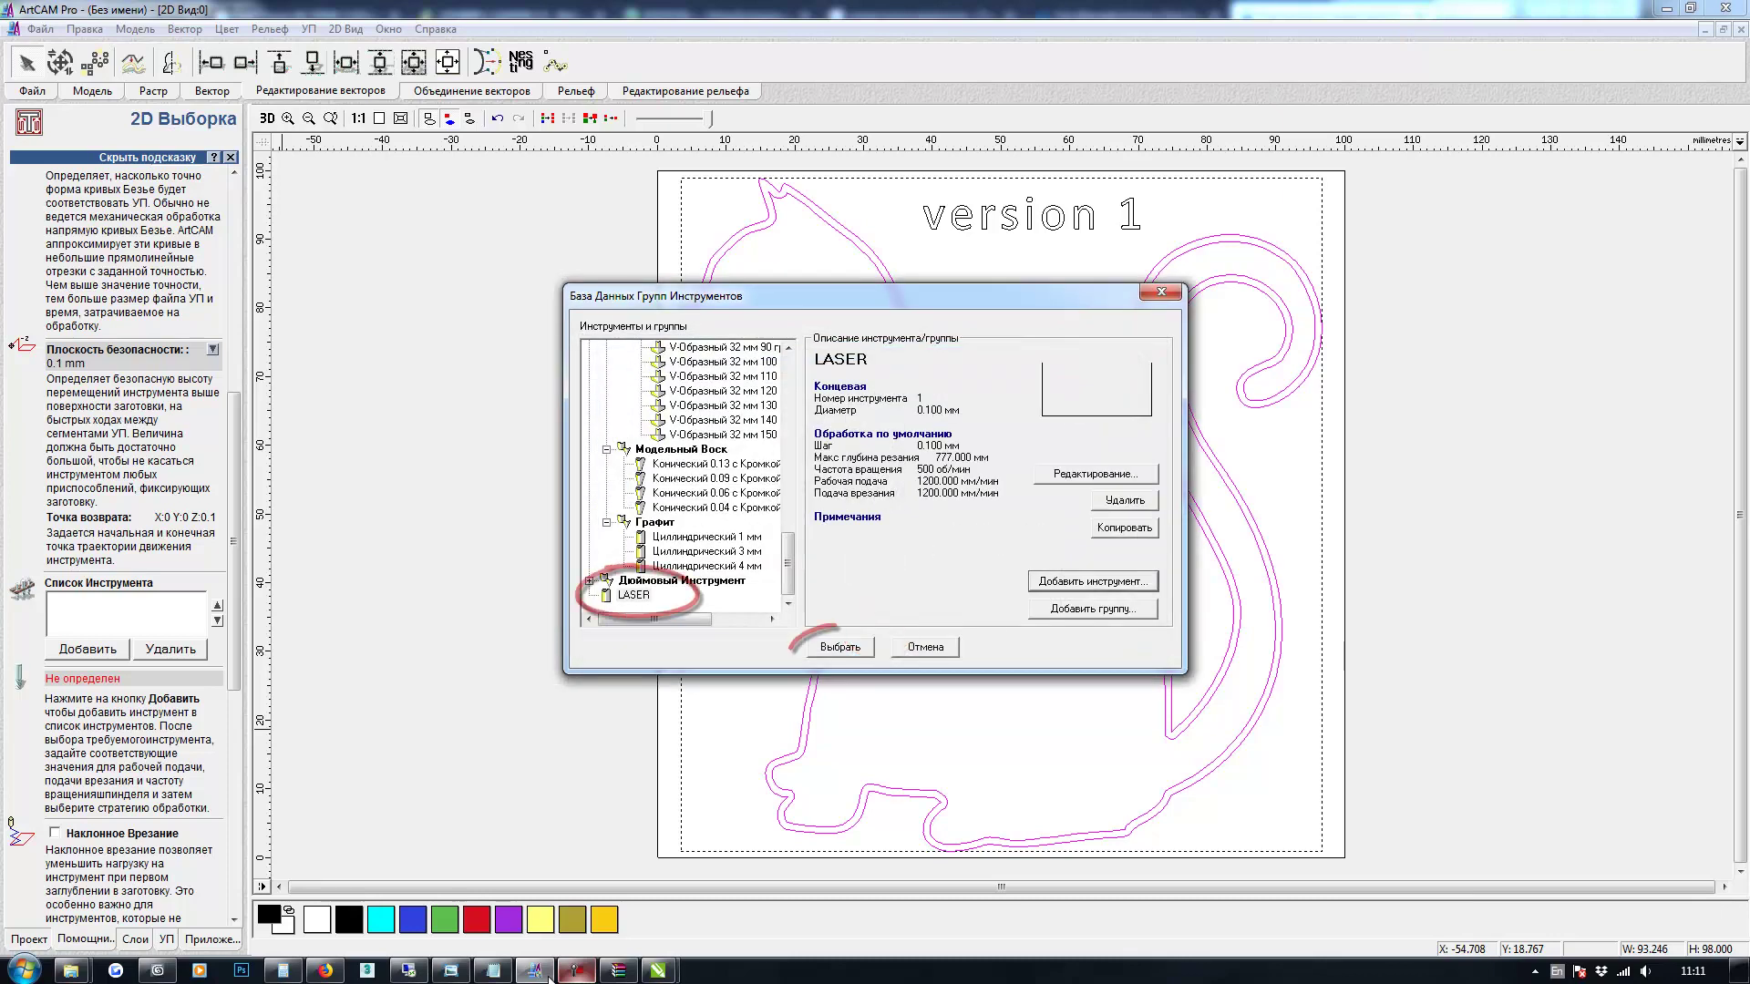
pyautogui.press('Return')
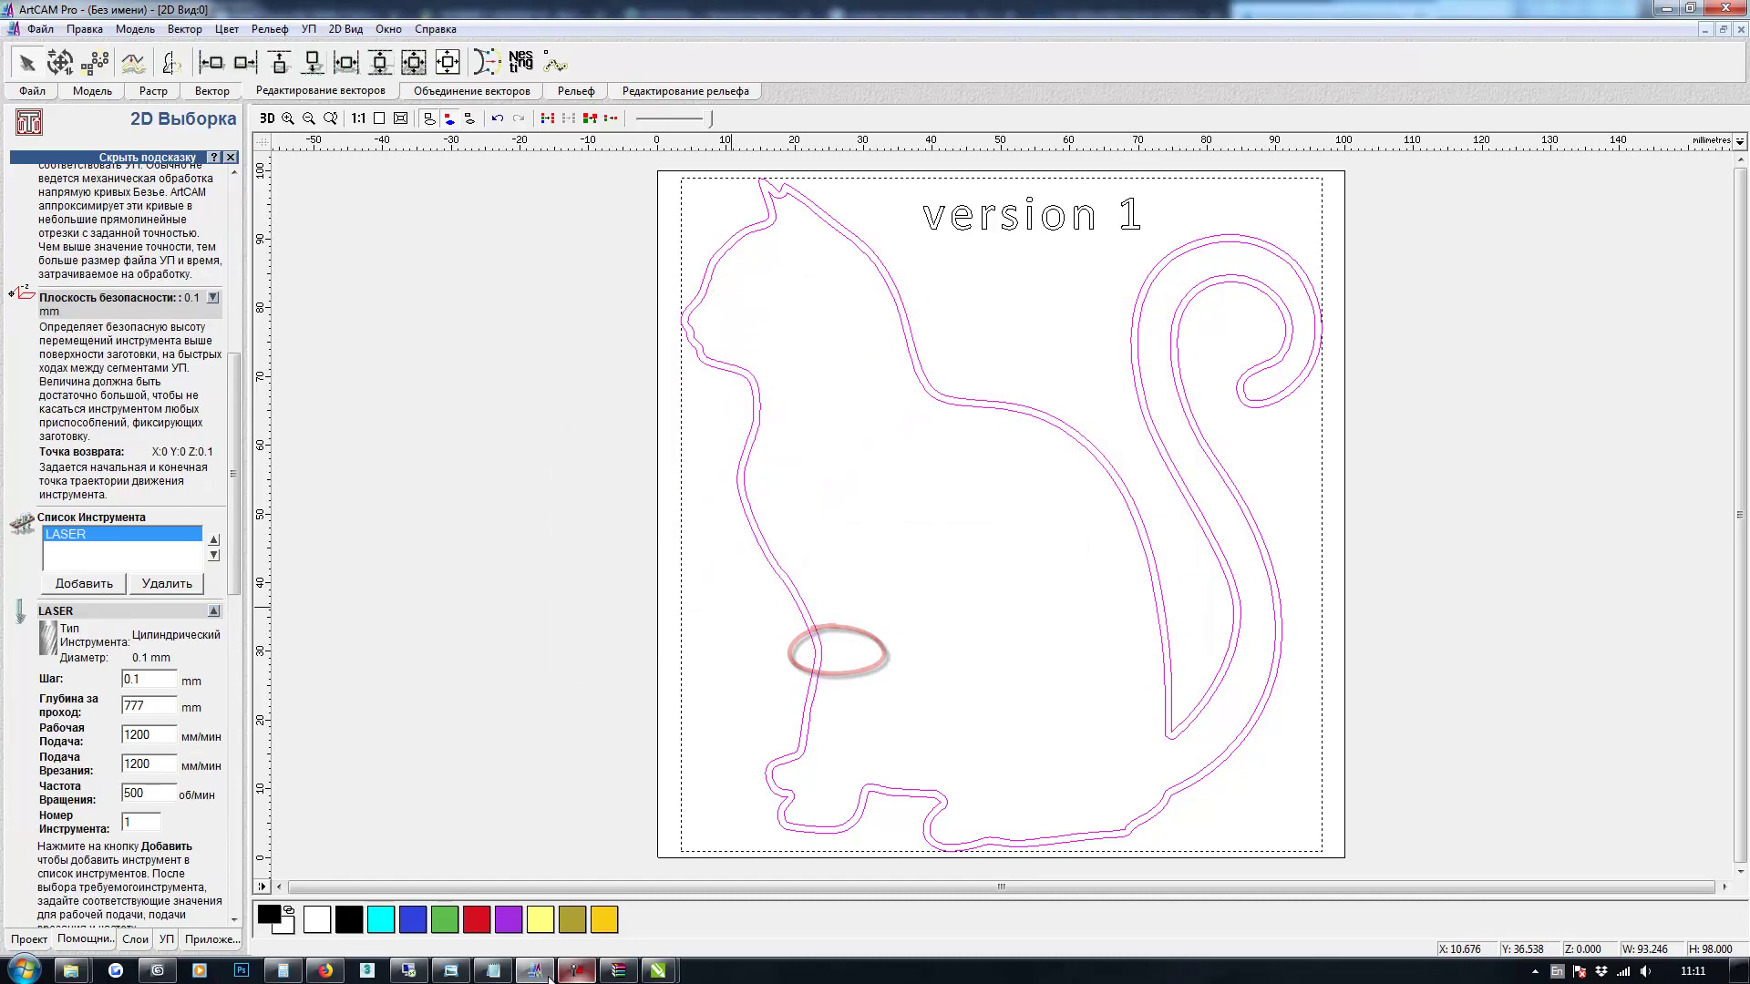
# Calculate the area clearance toolpath with the 0.1 mm stepover and inspect its hatching between the outlines up close
pyautogui.moveTo(233, 526); pyautogui.dragTo(233, 543)
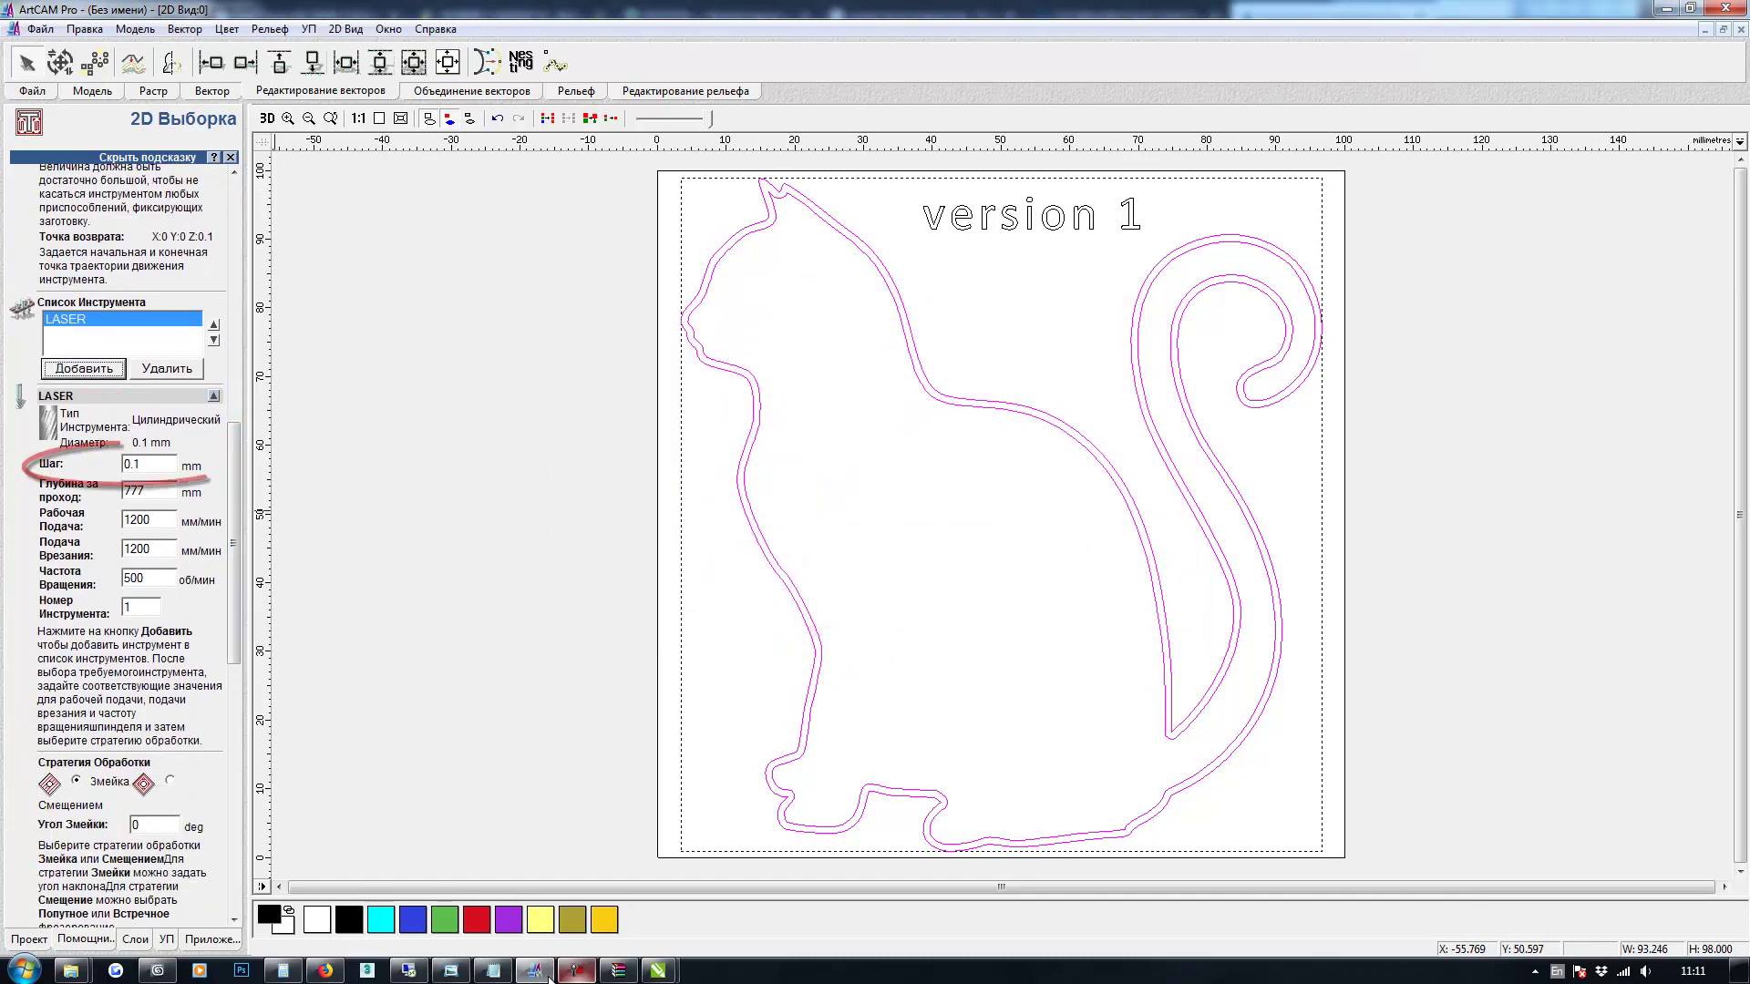
pyautogui.doubleClick(132, 465)
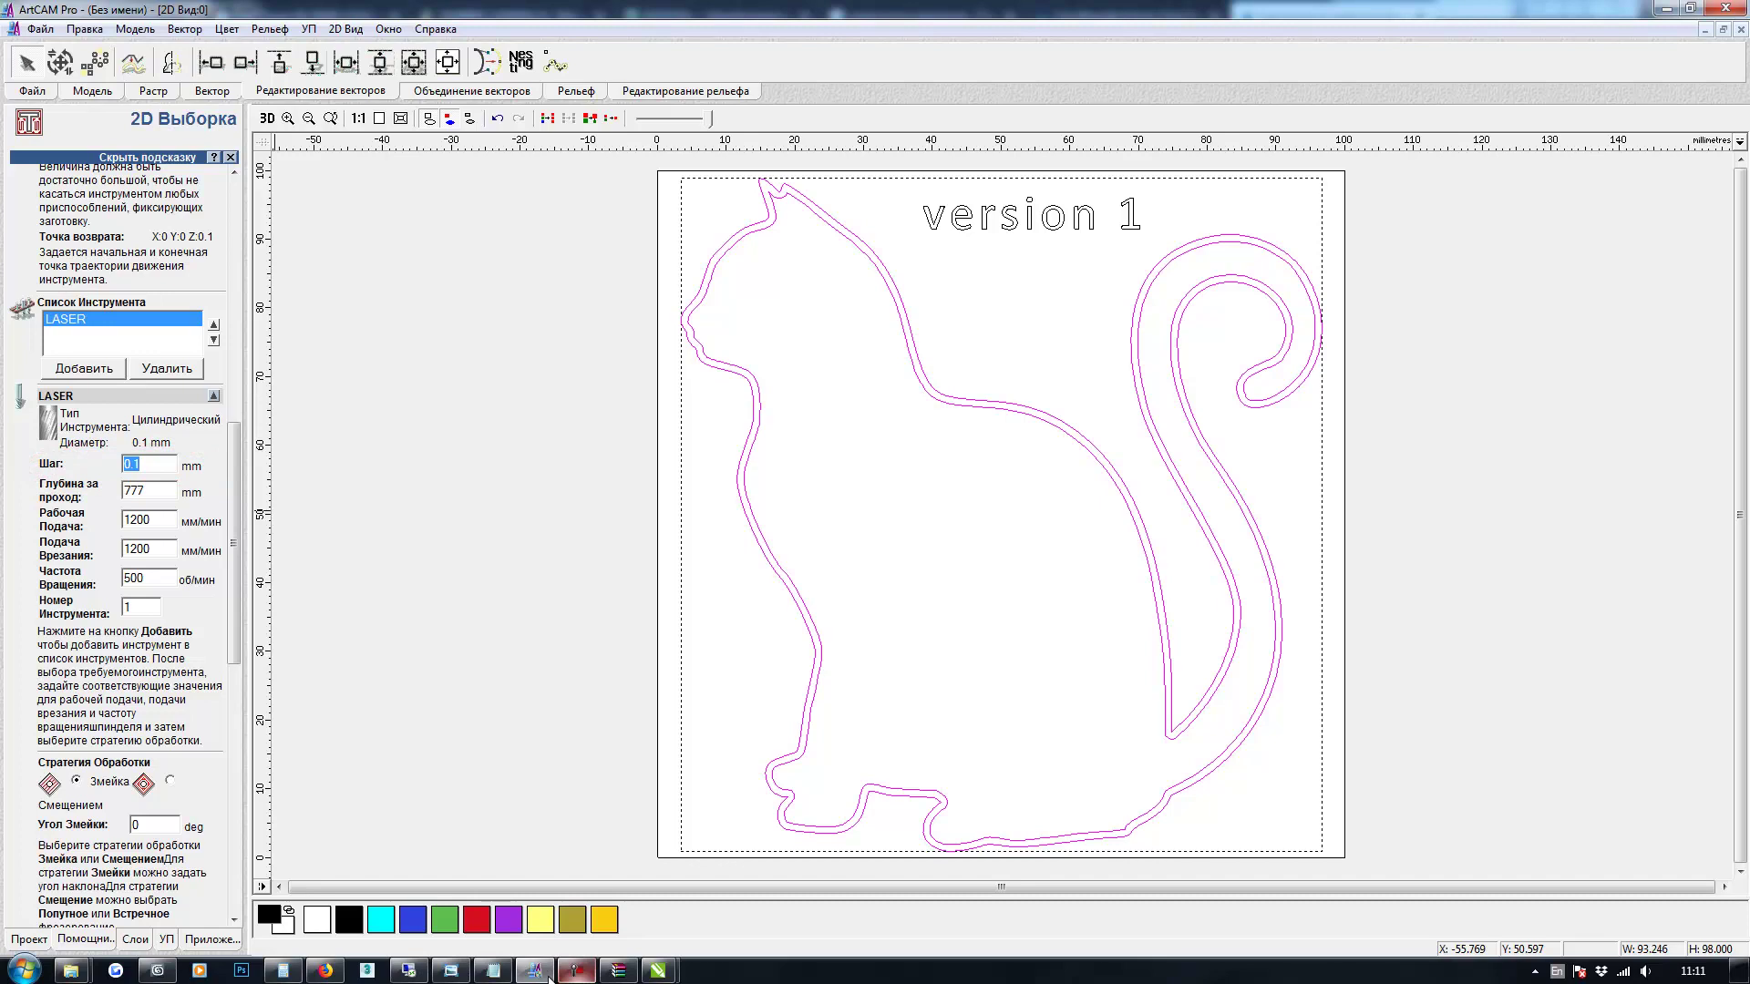
pyautogui.scroll(-14, 550, 978)
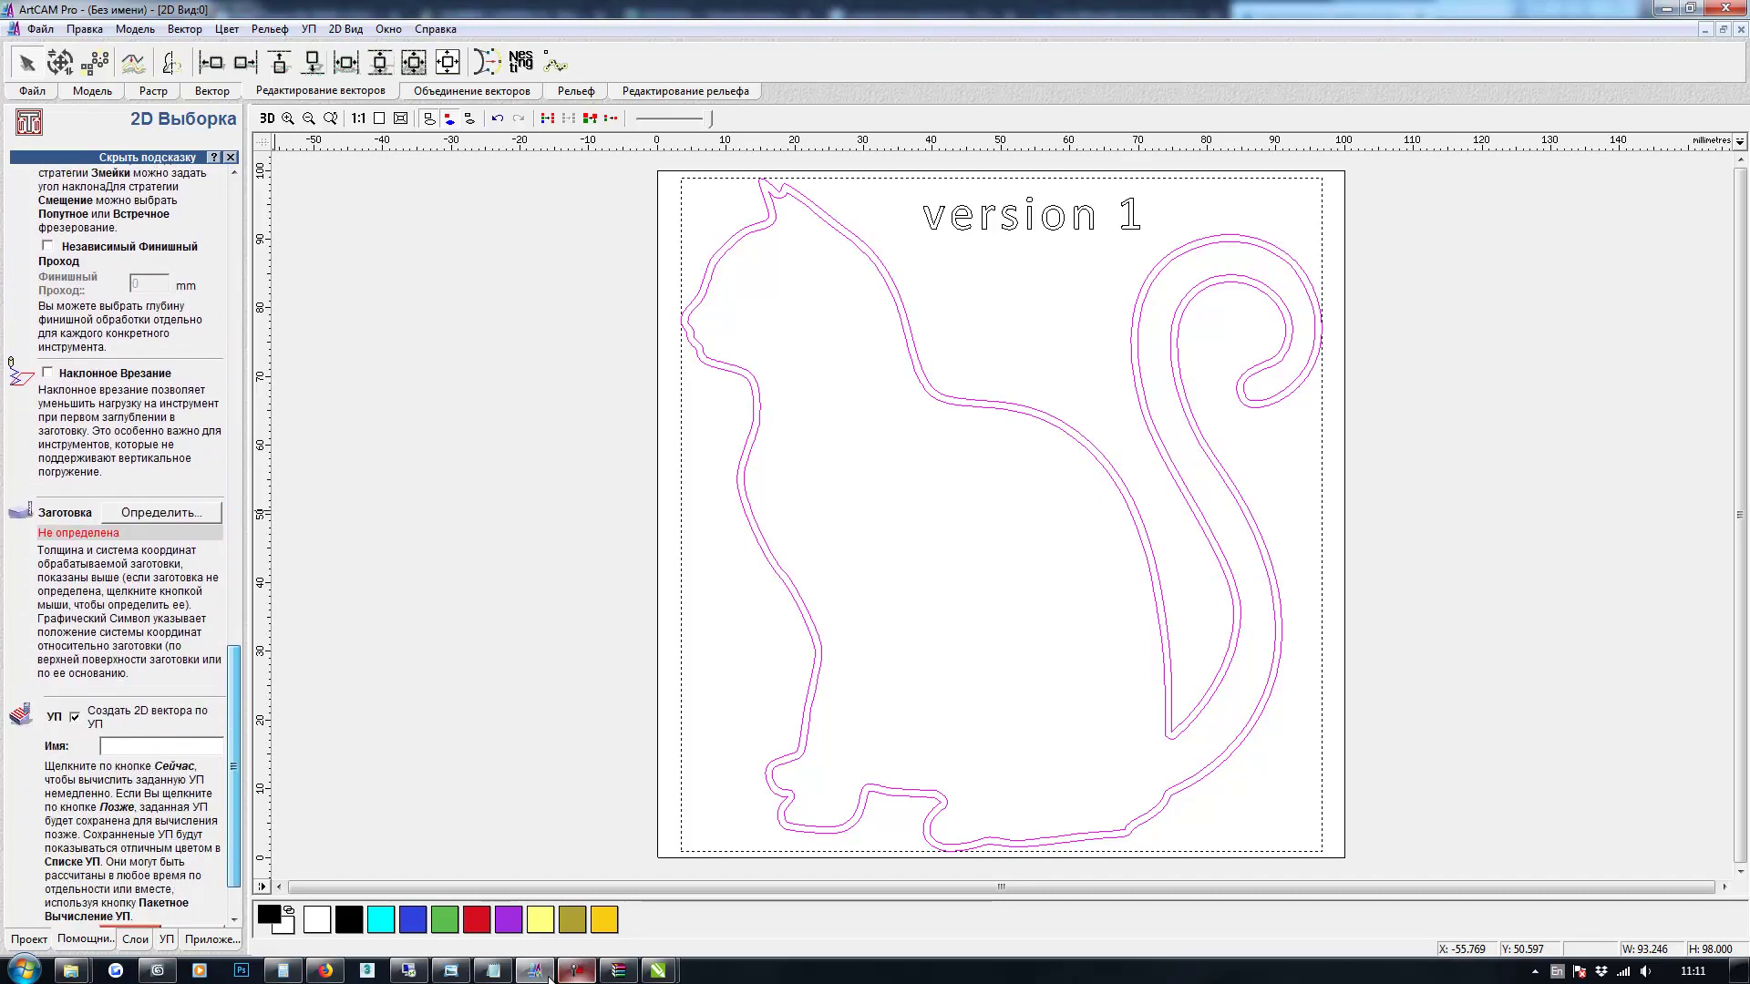
pyautogui.scroll(15, 550, 978)
pyautogui.scroll(-20, 550, 978)
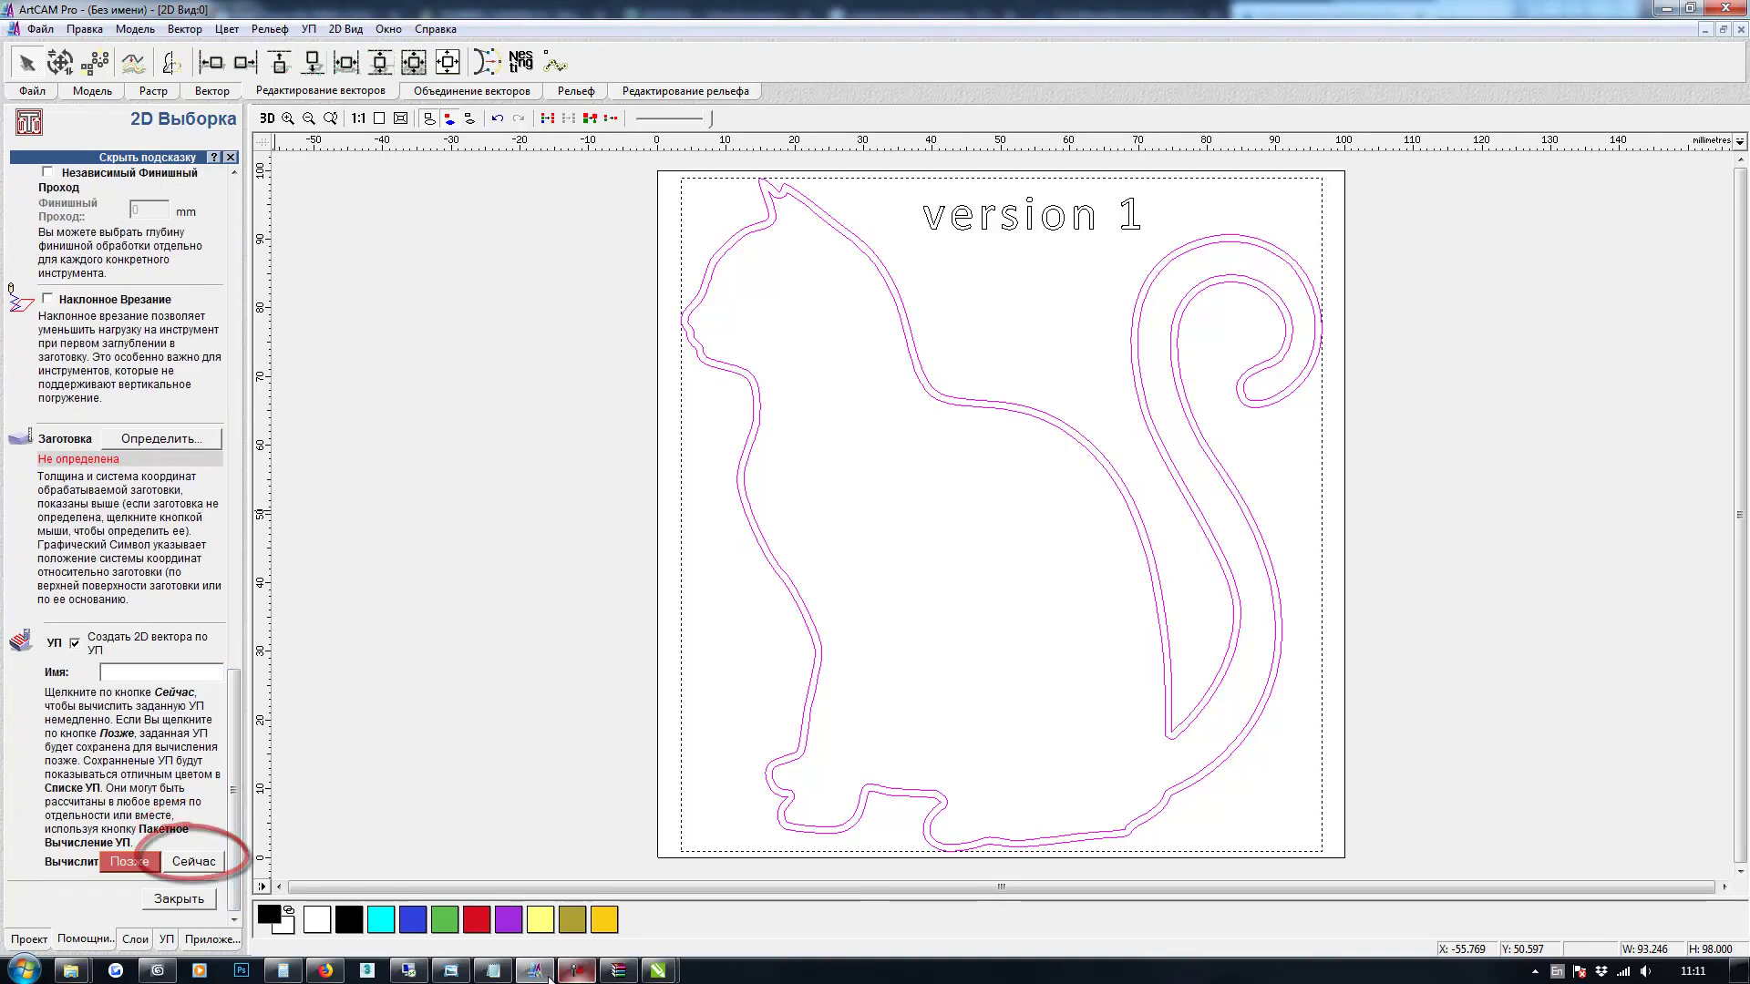
pyautogui.click(193, 862)
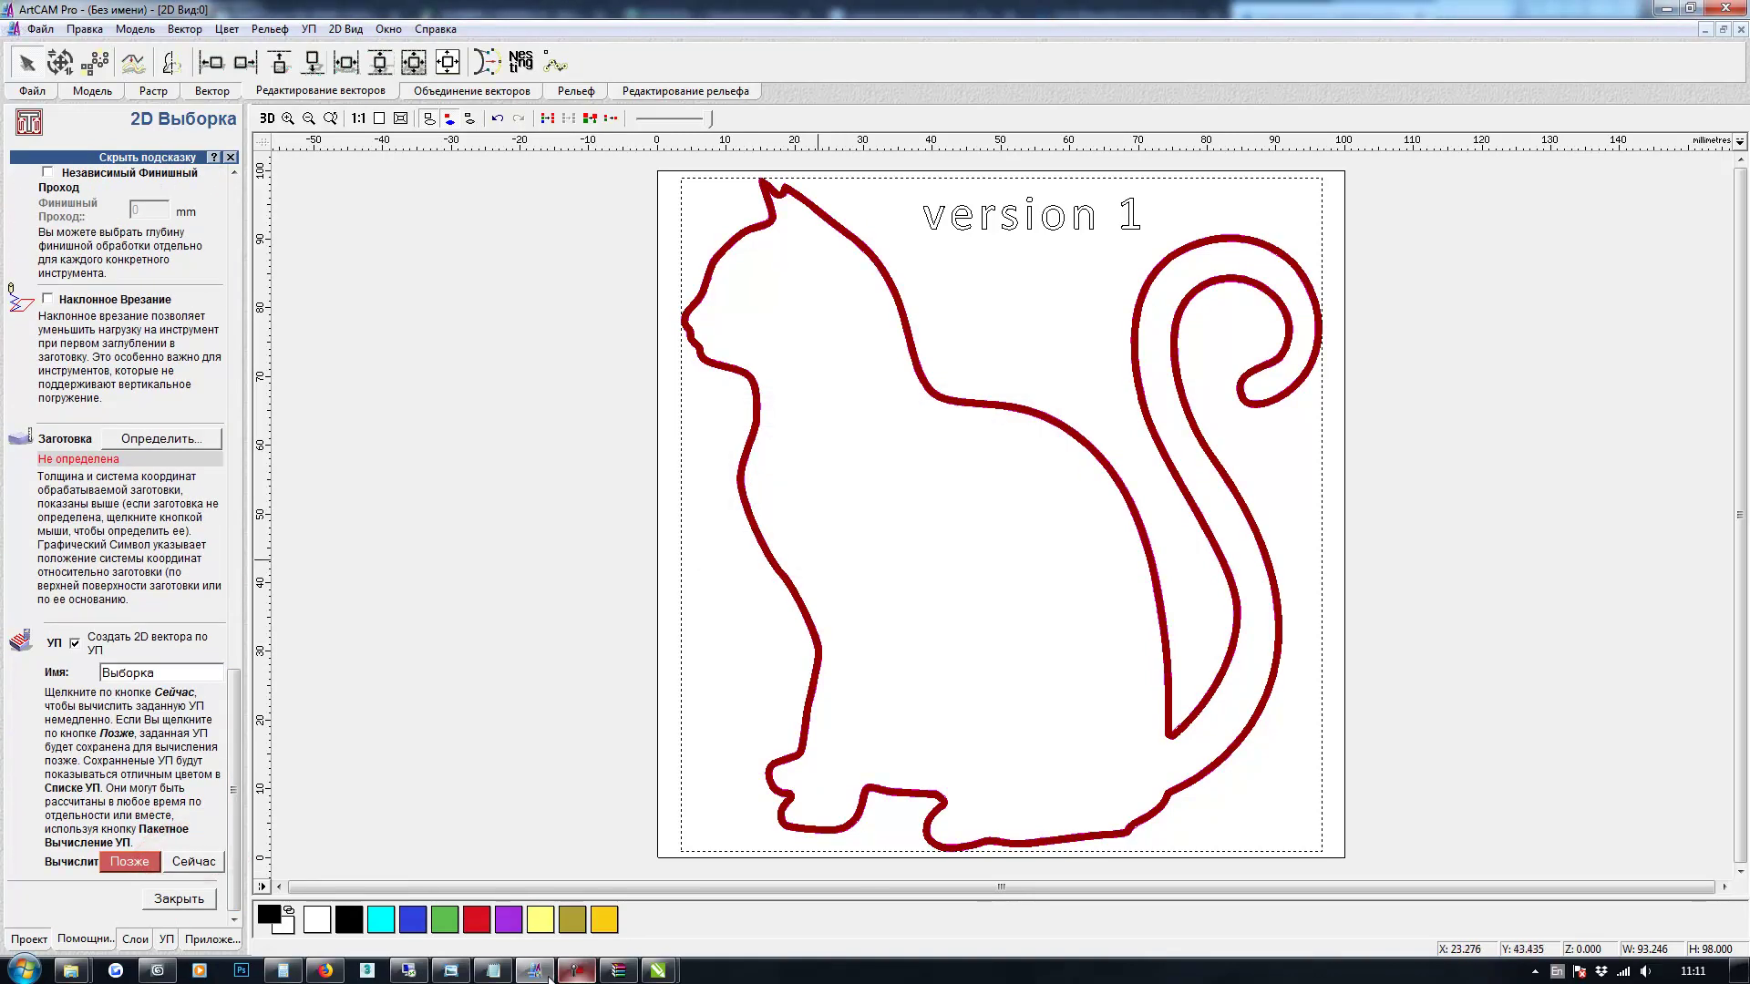
pyautogui.scroll(3, 868, 589)
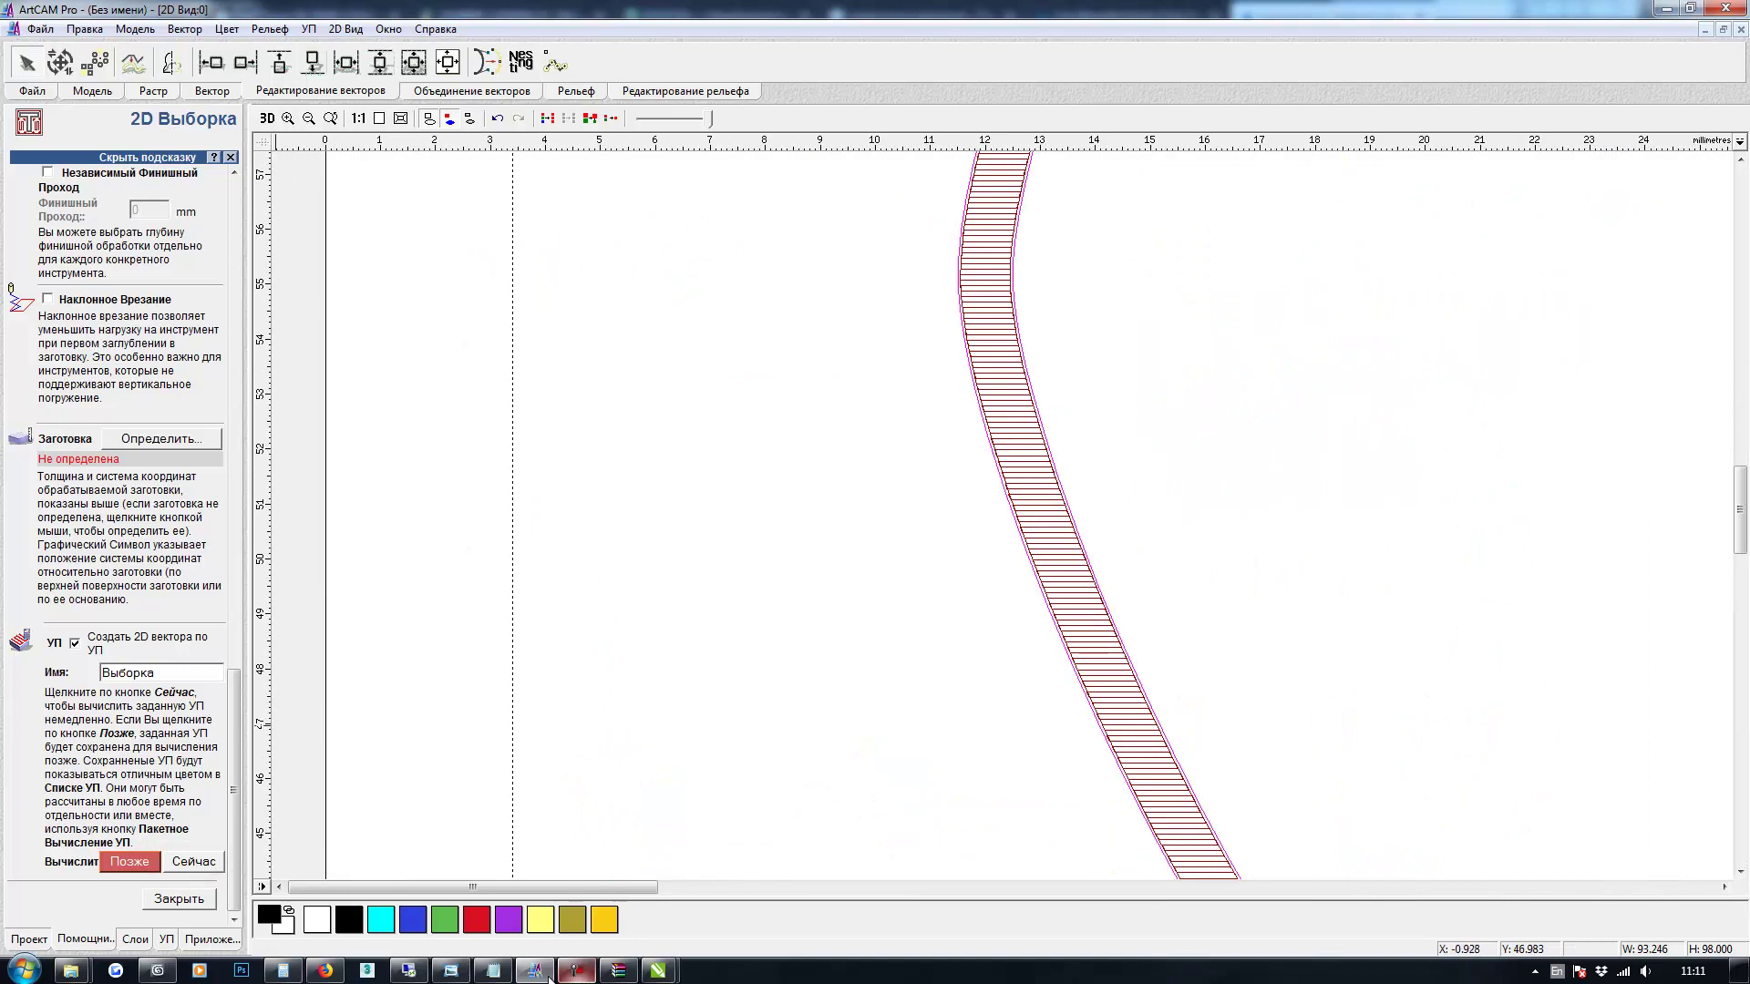
# Set the LASER tool's stepover to 1 mm and recalculate the area clearance toolpath
pyautogui.moveTo(234, 766); pyautogui.dragTo(235, 519)
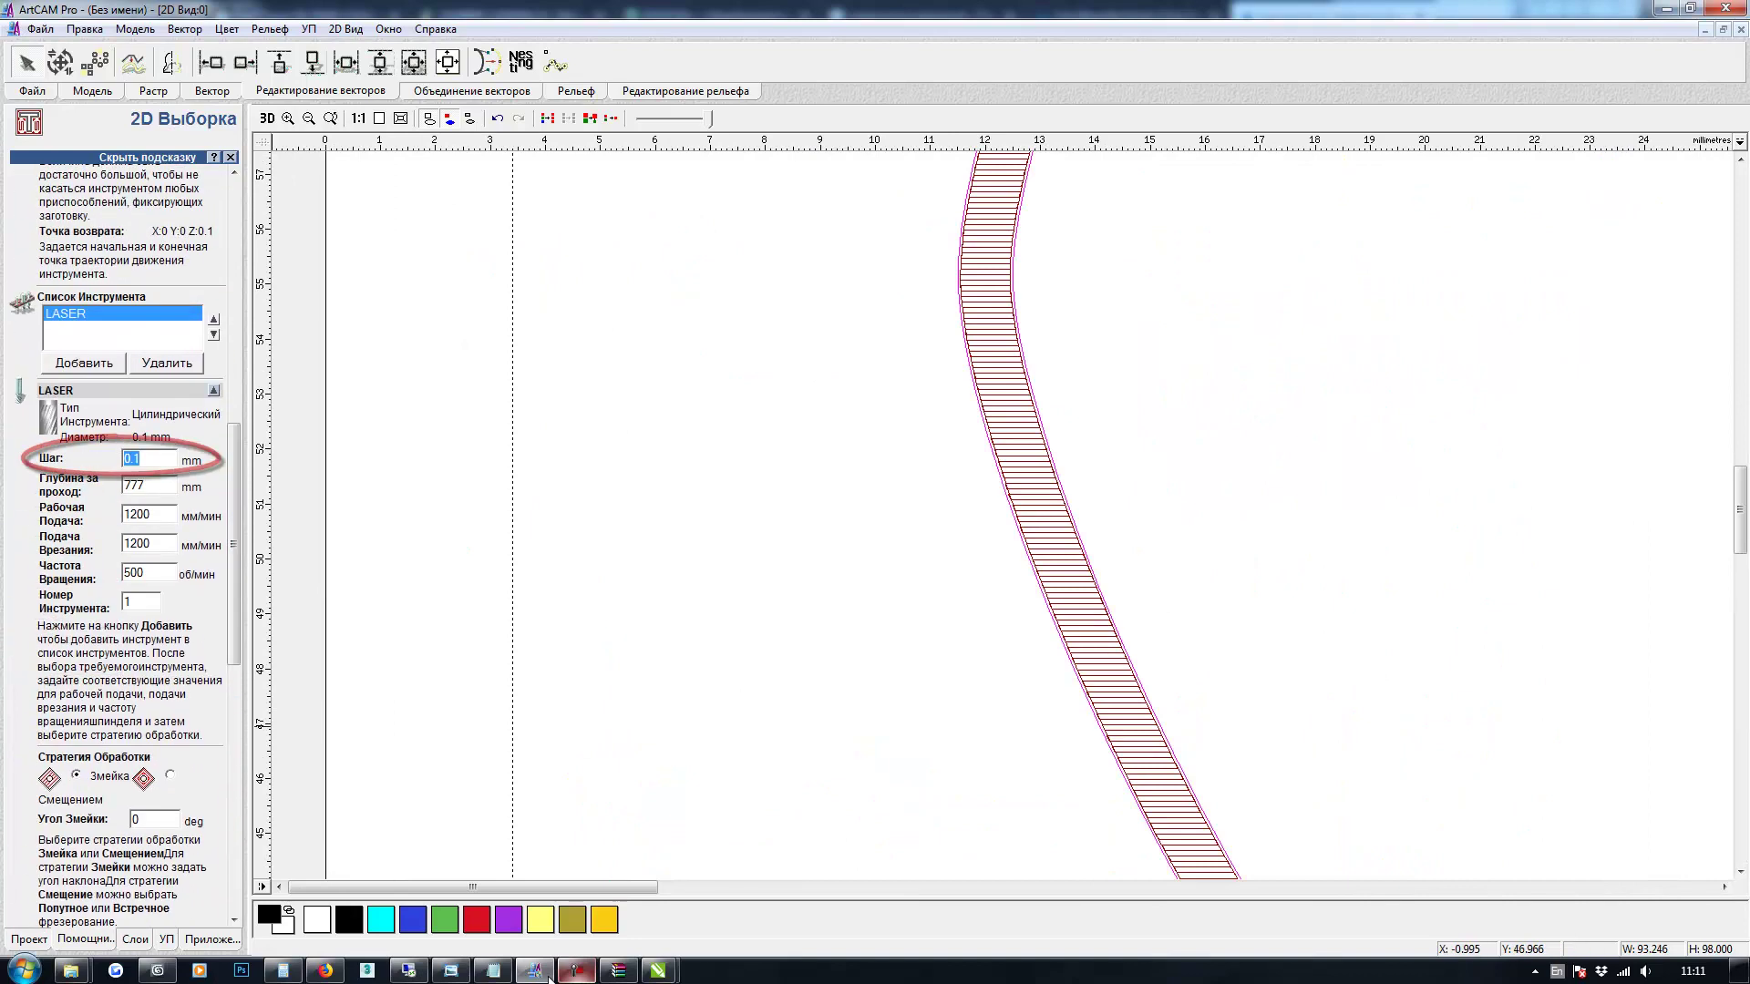
pyautogui.click(549, 981)
pyautogui.write('1')
pyautogui.moveTo(234, 544); pyautogui.dragTo(234, 792)
pyautogui.click(194, 862)
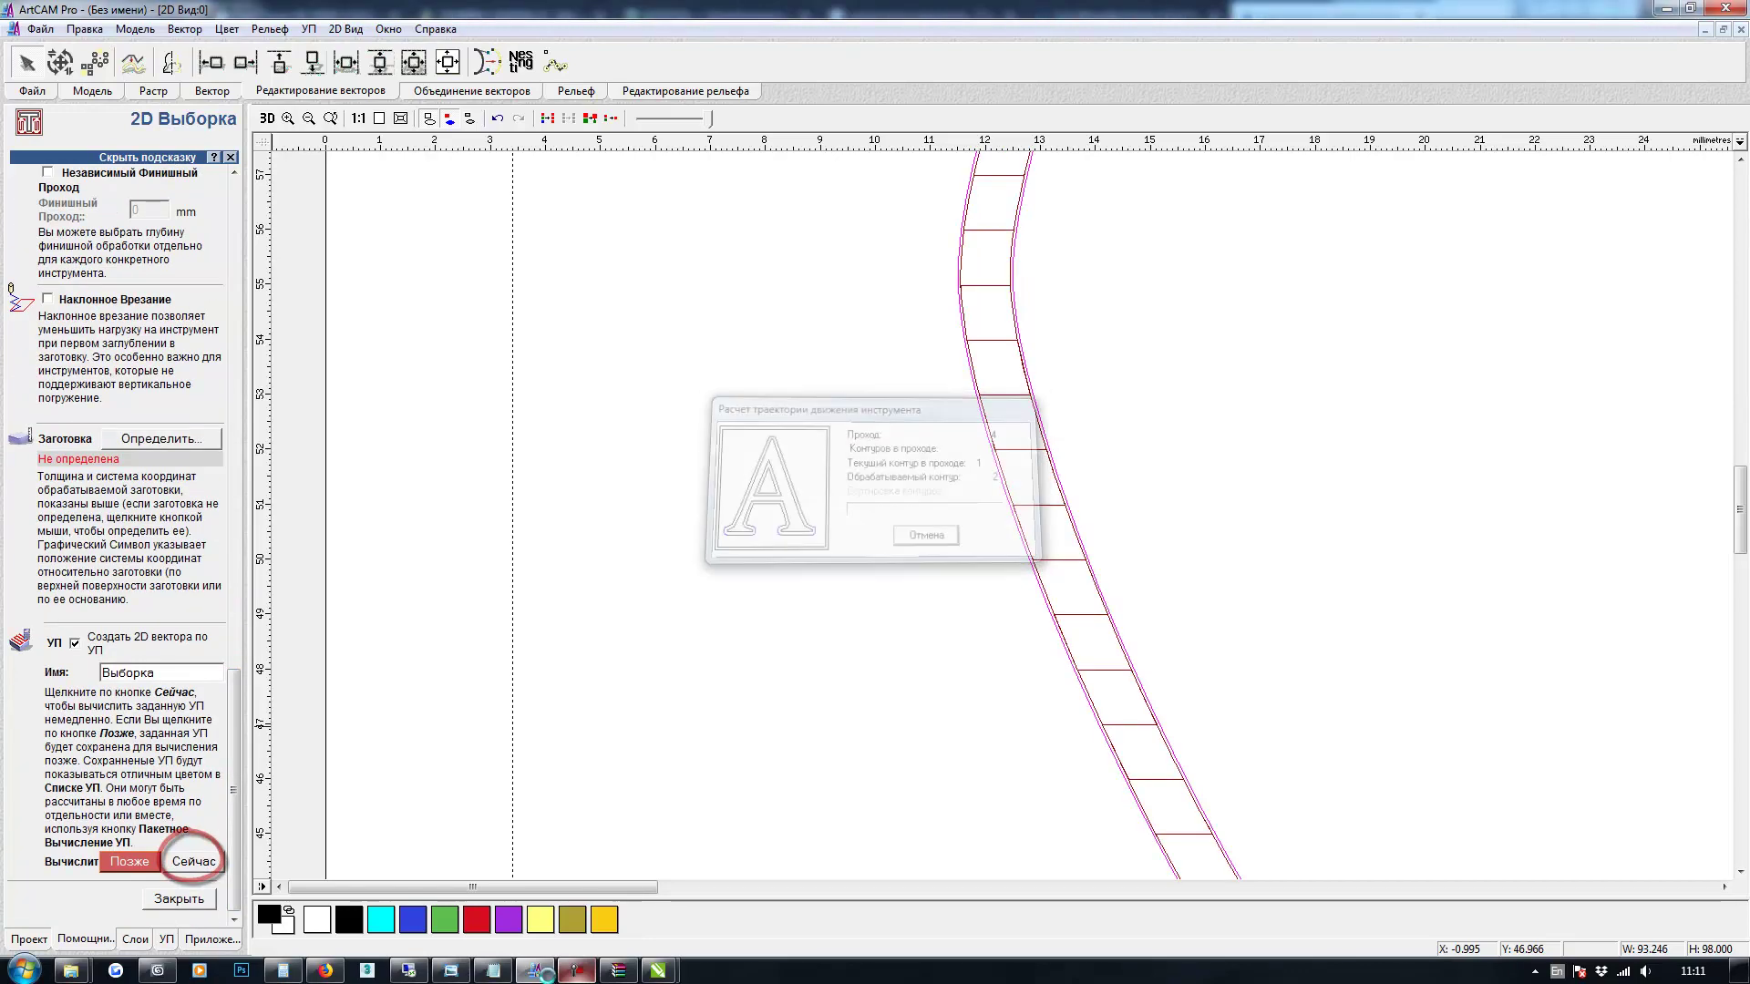
pyautogui.scroll(-2, 963, 590)
pyautogui.scroll(-1, 964, 591)
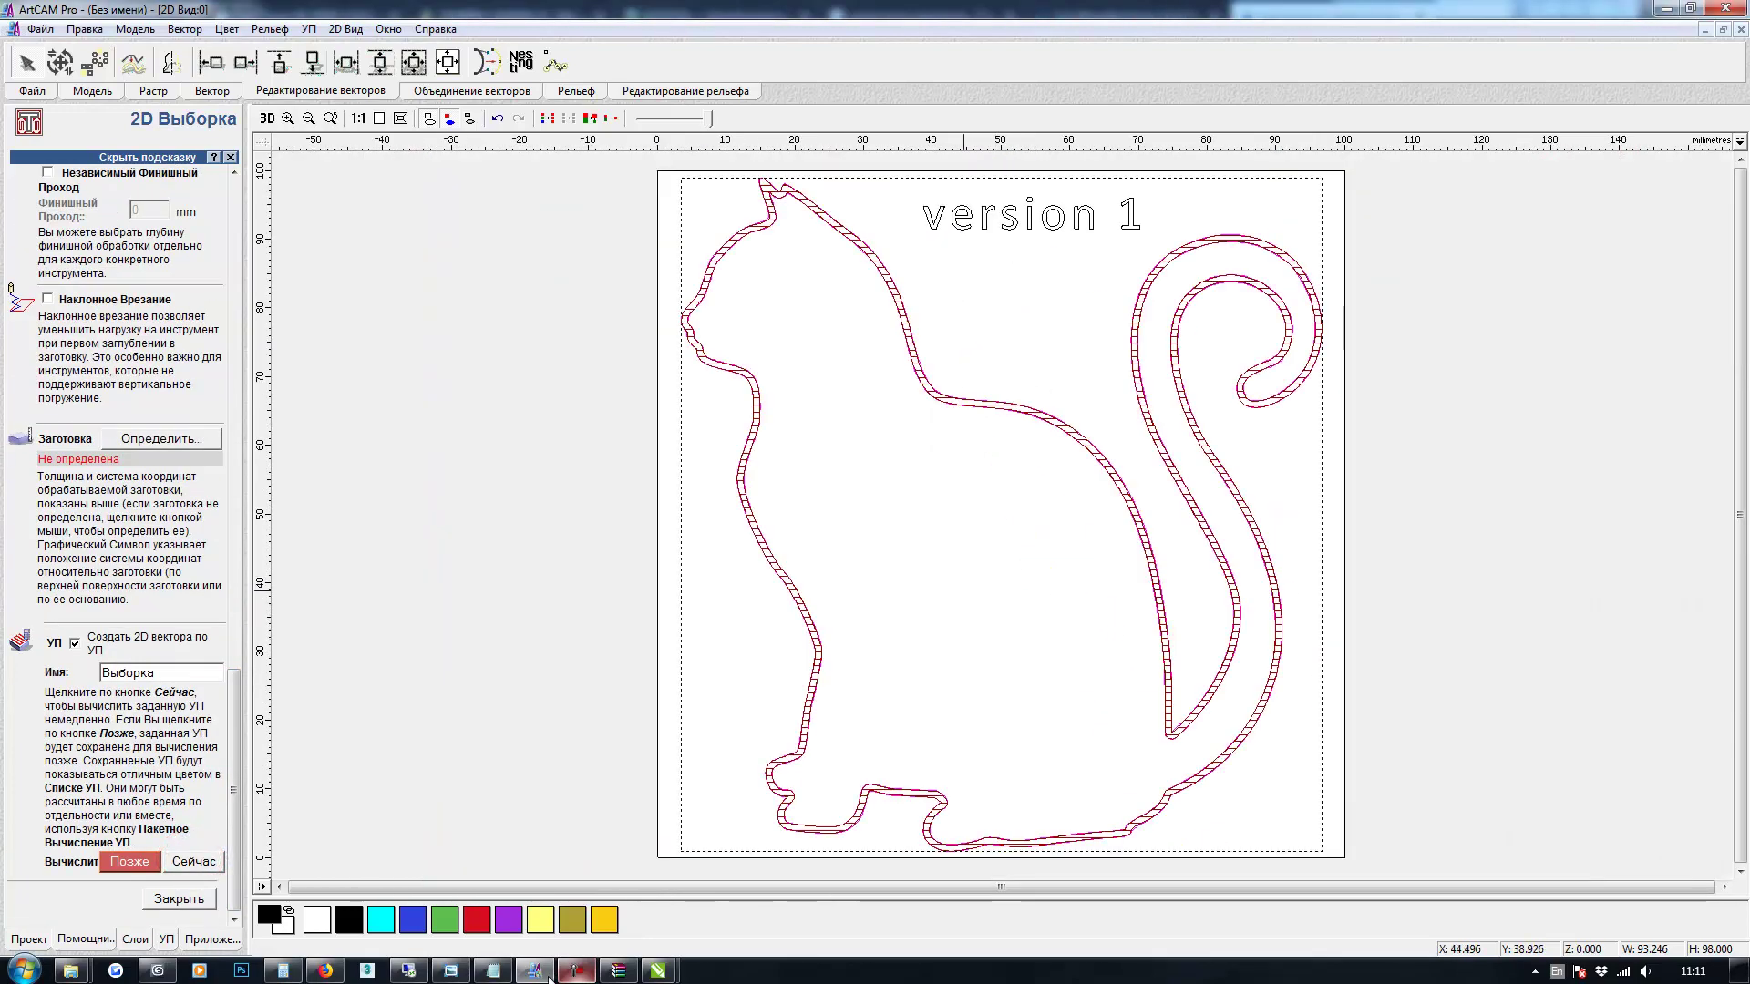
# Switch the area clearance strategy from raster to offset (Смещением) and recalculate the toolpath between the cat outlines
pyautogui.scroll(1, 972, 334)
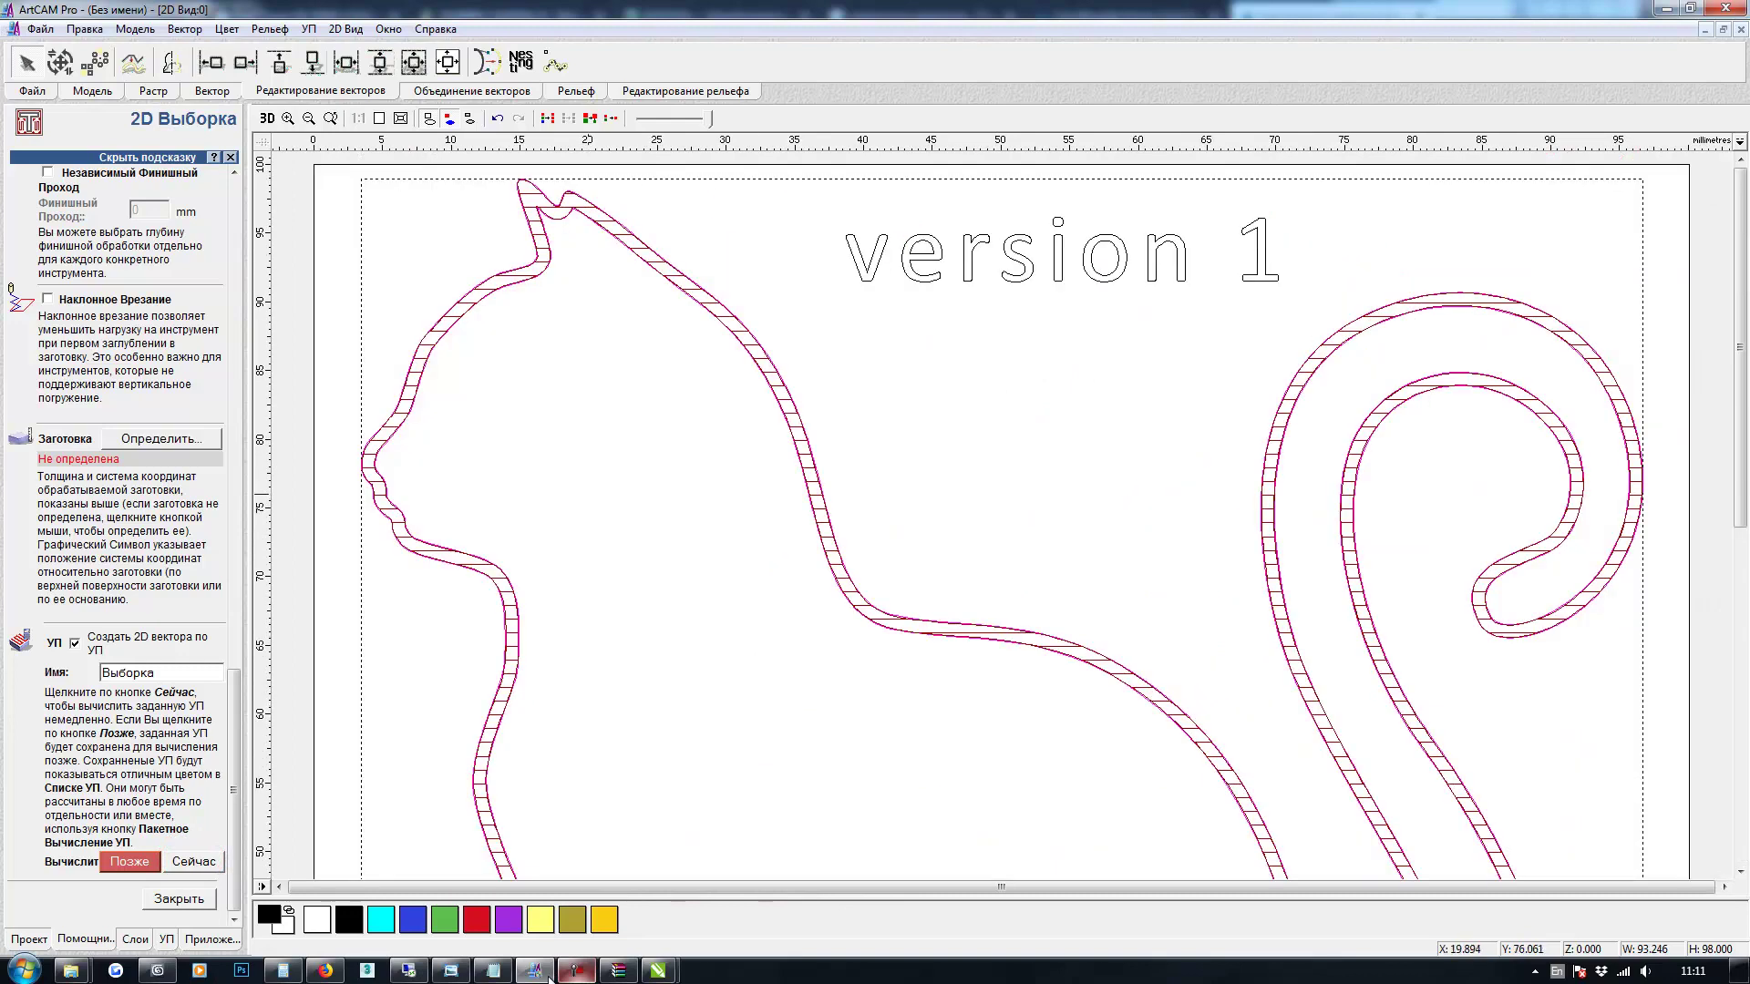
pyautogui.moveTo(234, 838); pyautogui.dragTo(234, 613)
pyautogui.scroll(1, 549, 978)
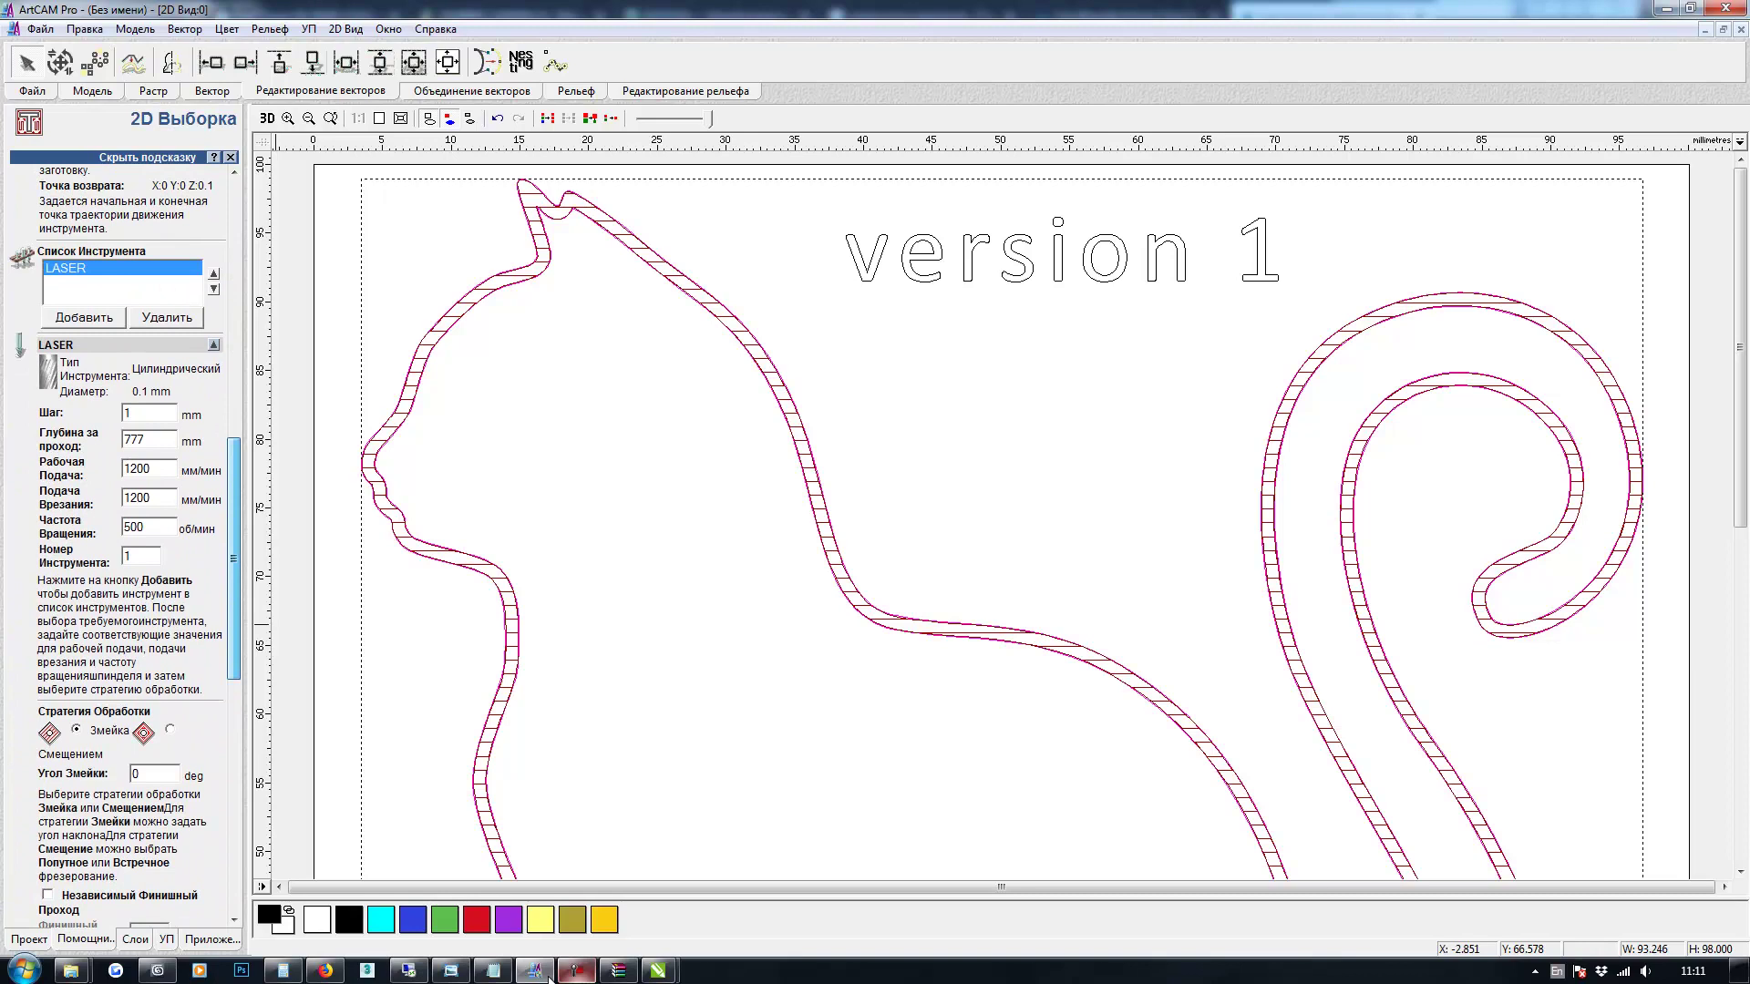
pyautogui.click(170, 729)
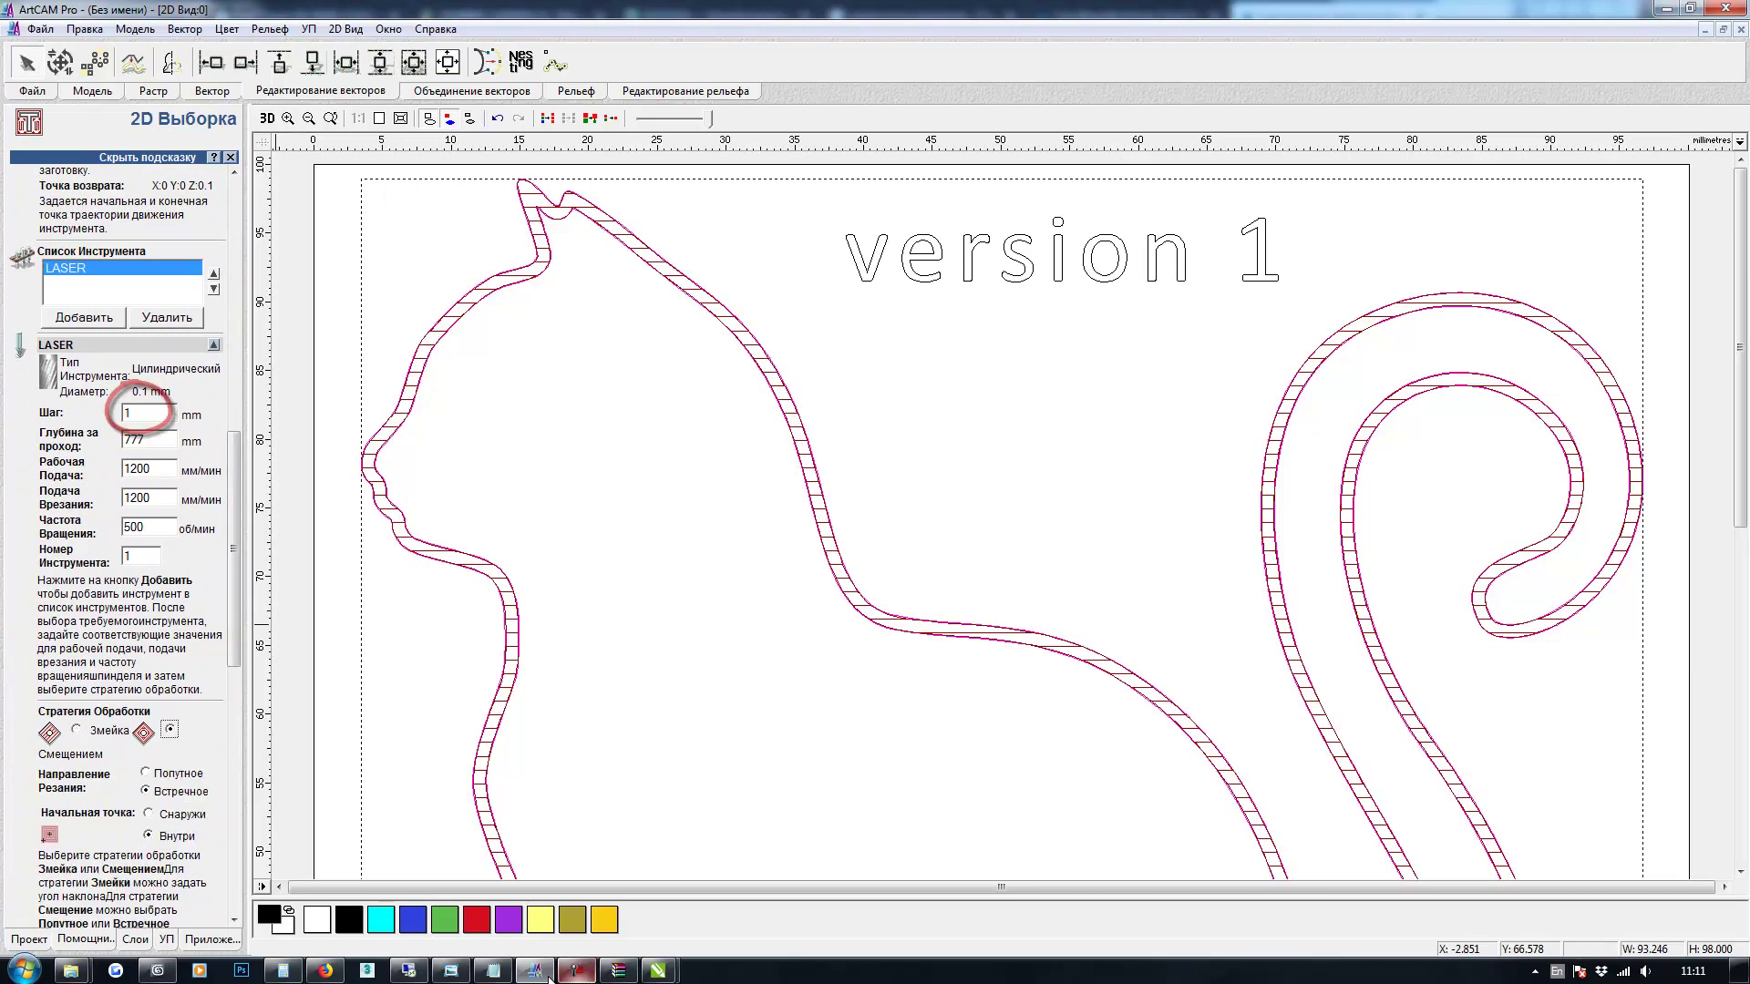
pyautogui.moveTo(234, 556); pyautogui.dragTo(234, 699)
pyautogui.scroll(-6, 549, 978)
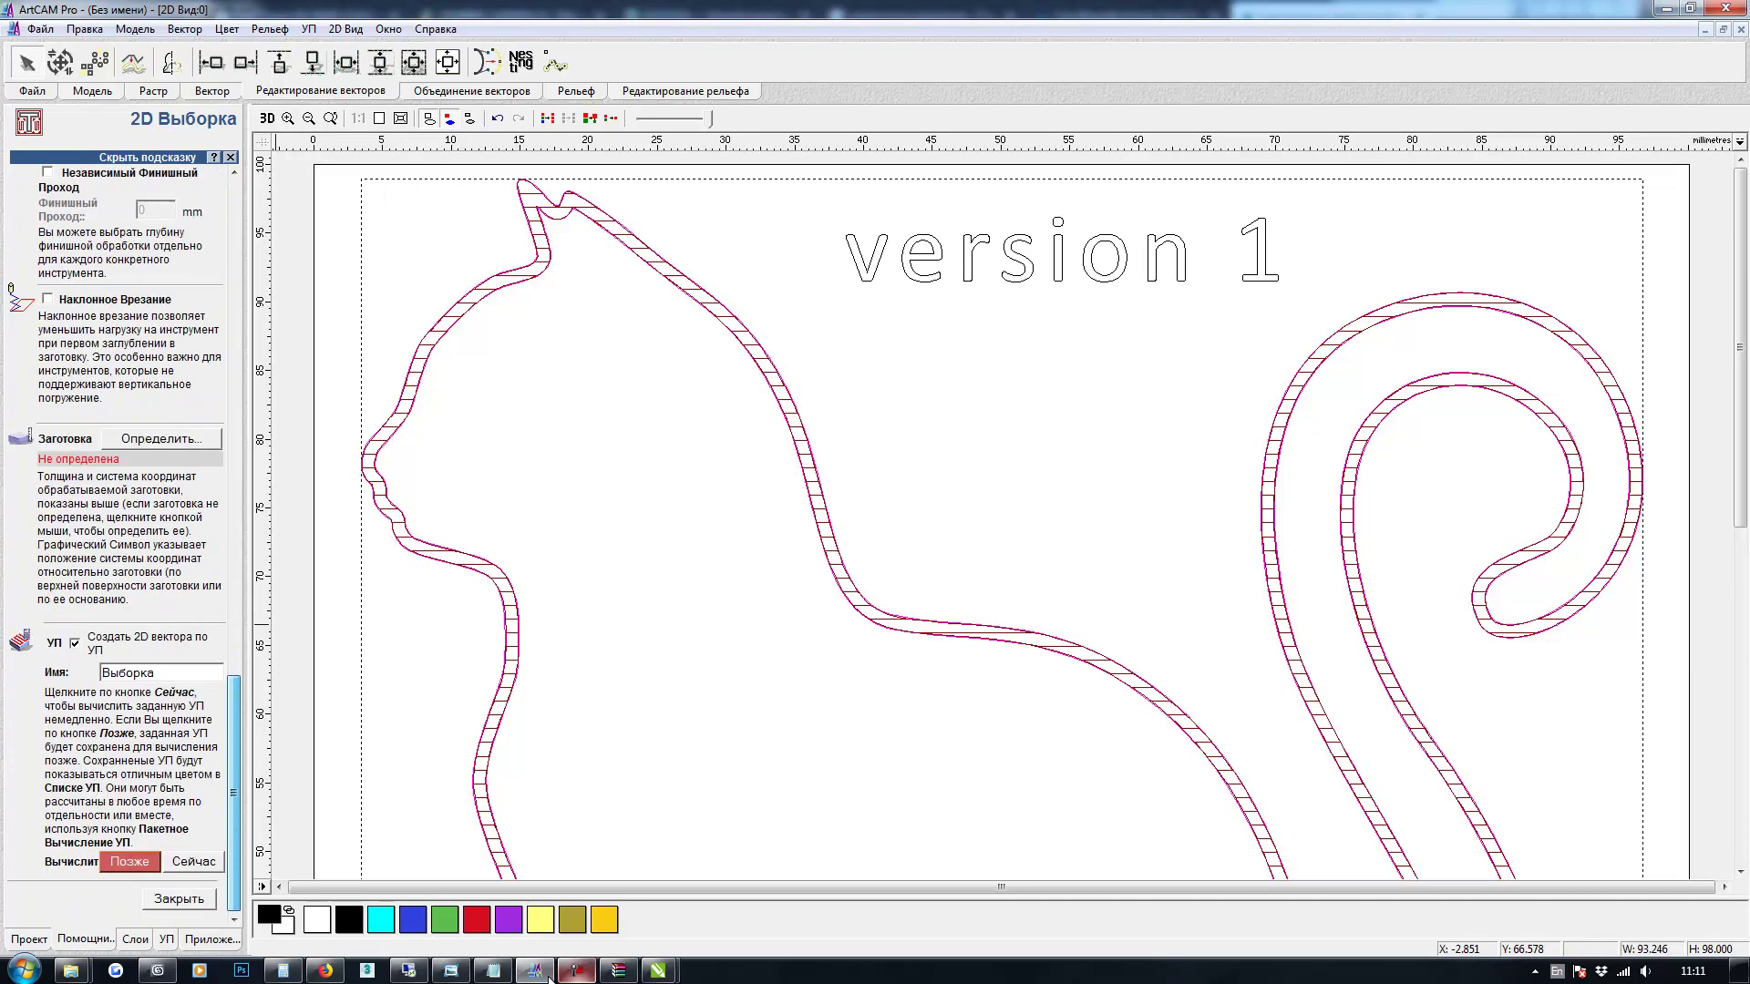
# Try LASER stepovers of 0.5 mm and 0.2 mm, recalculating the offset toolpath each time and inspecting the passes around the ear
pyautogui.moveTo(234, 793); pyautogui.dragTo(234, 556)
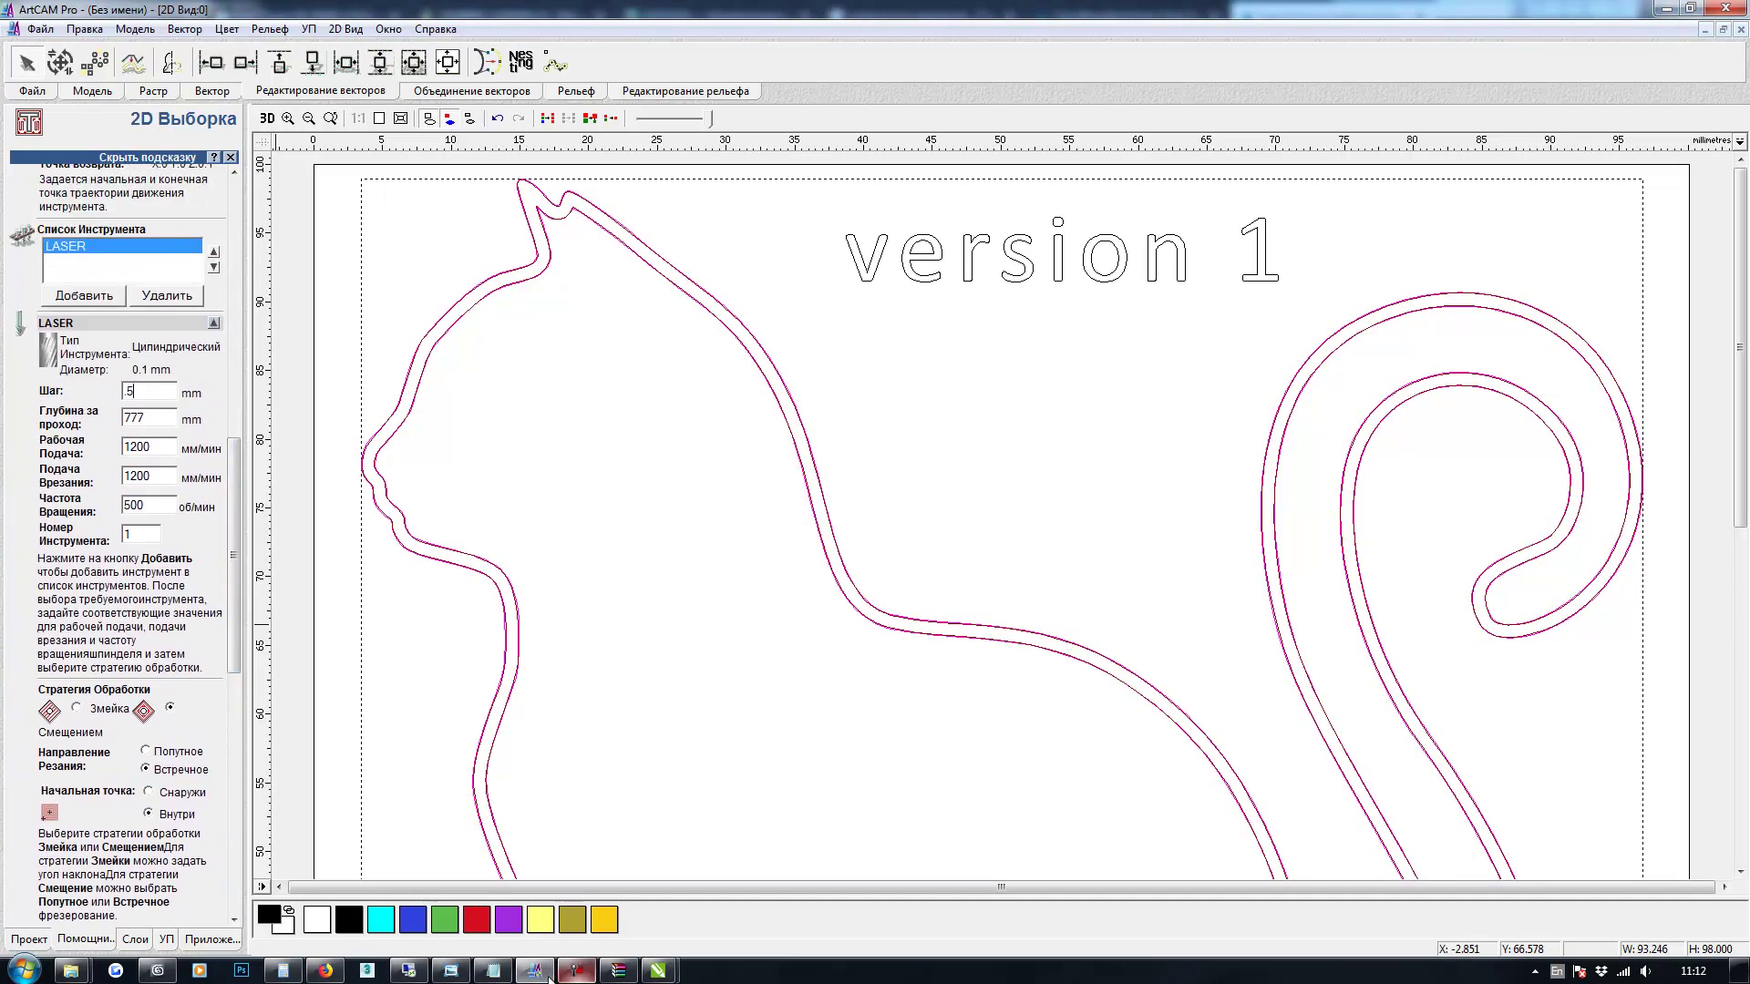
pyautogui.scroll(-14, 550, 978)
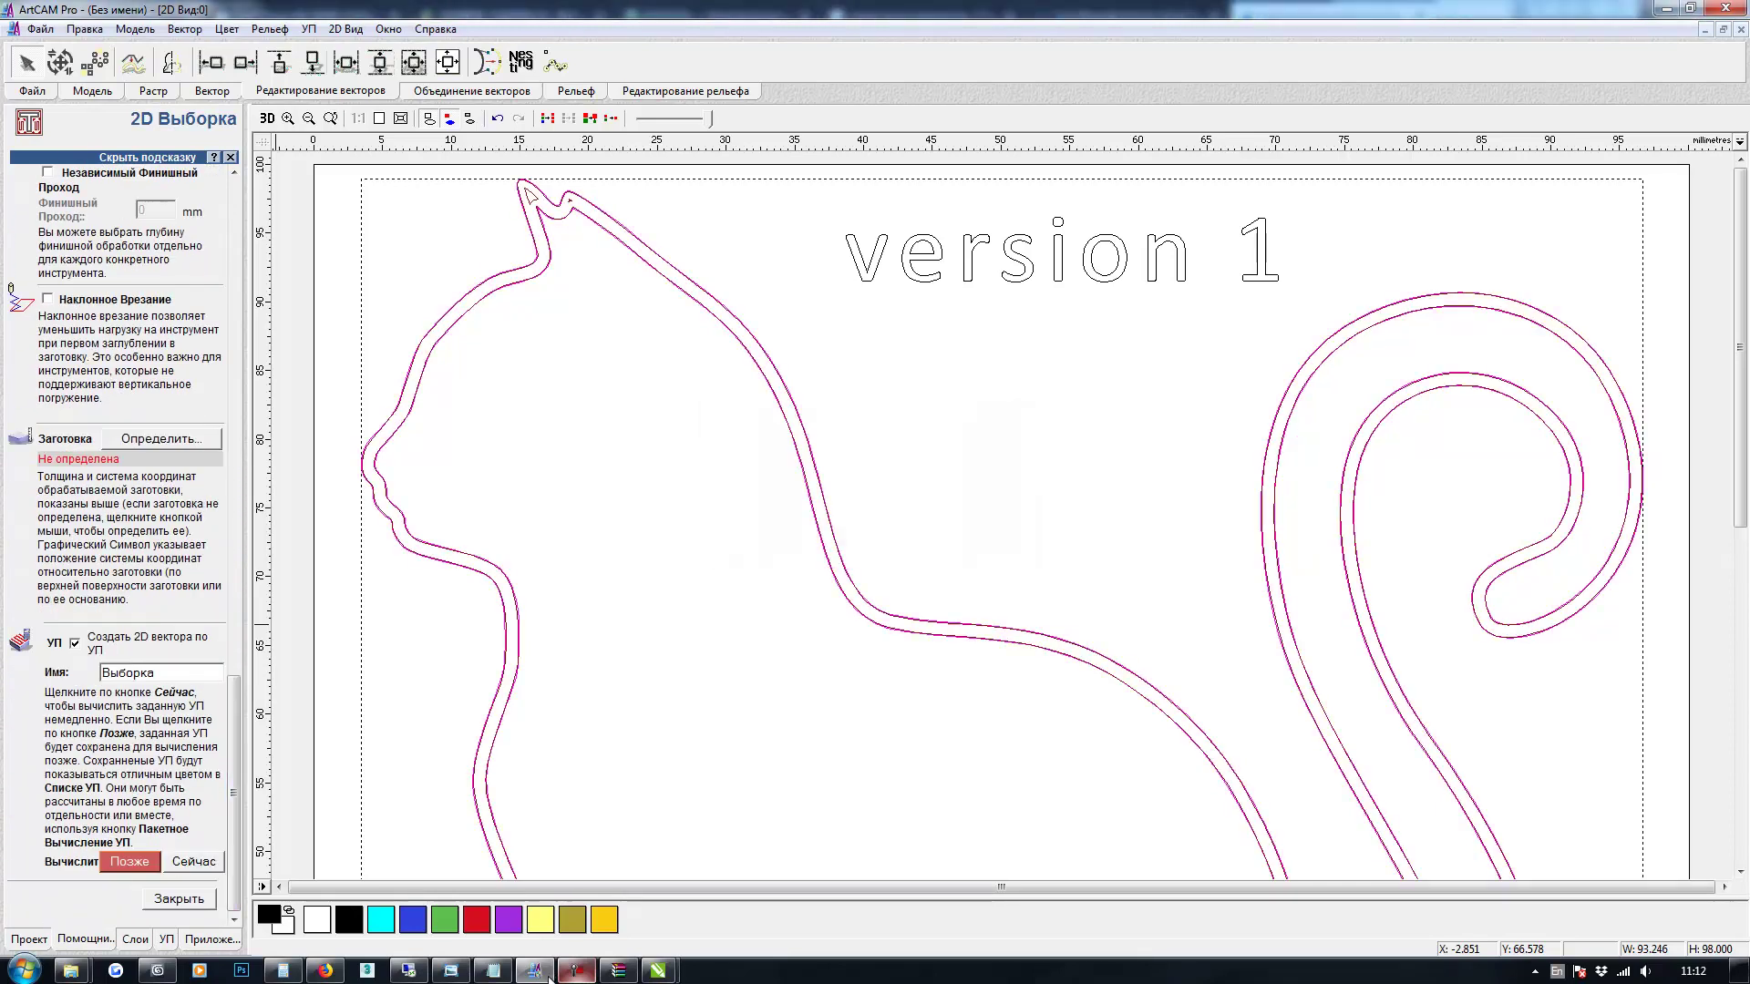
pyautogui.scroll(12, 549, 978)
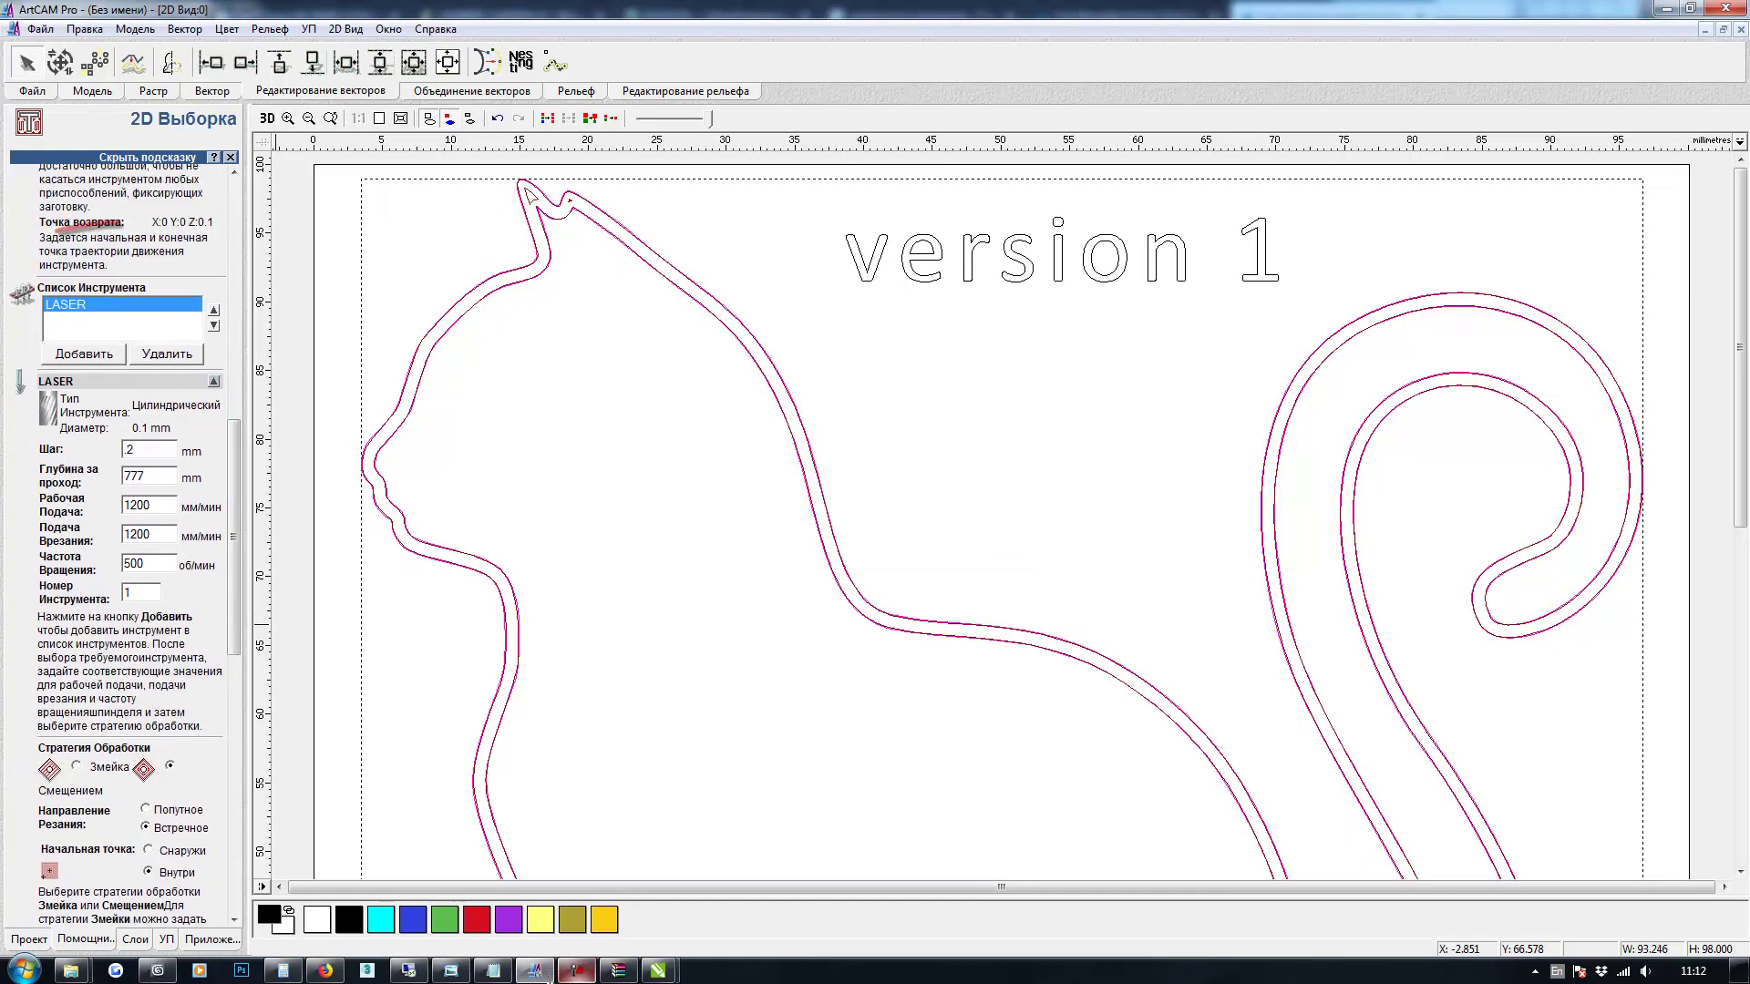
pyautogui.scroll(-12, 549, 978)
pyautogui.click(193, 863)
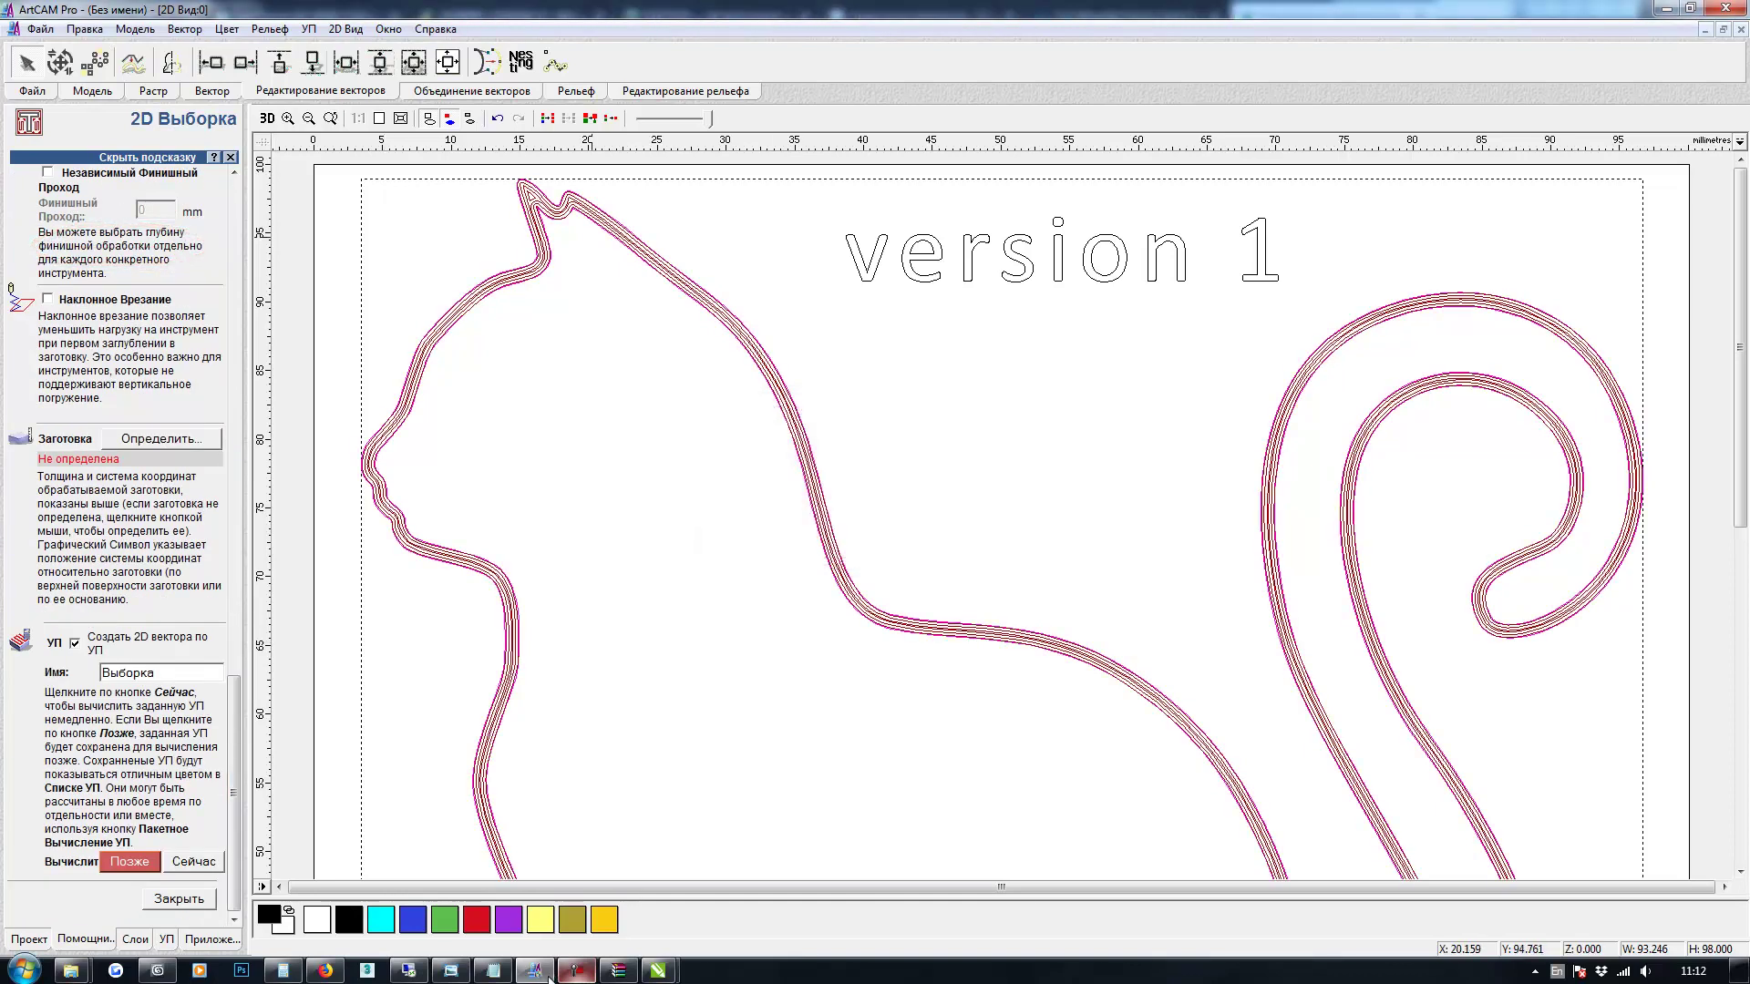
pyautogui.scroll(2, 679, 292)
pyautogui.scroll(-2, 889, 350)
pyautogui.scroll(2, 833, 276)
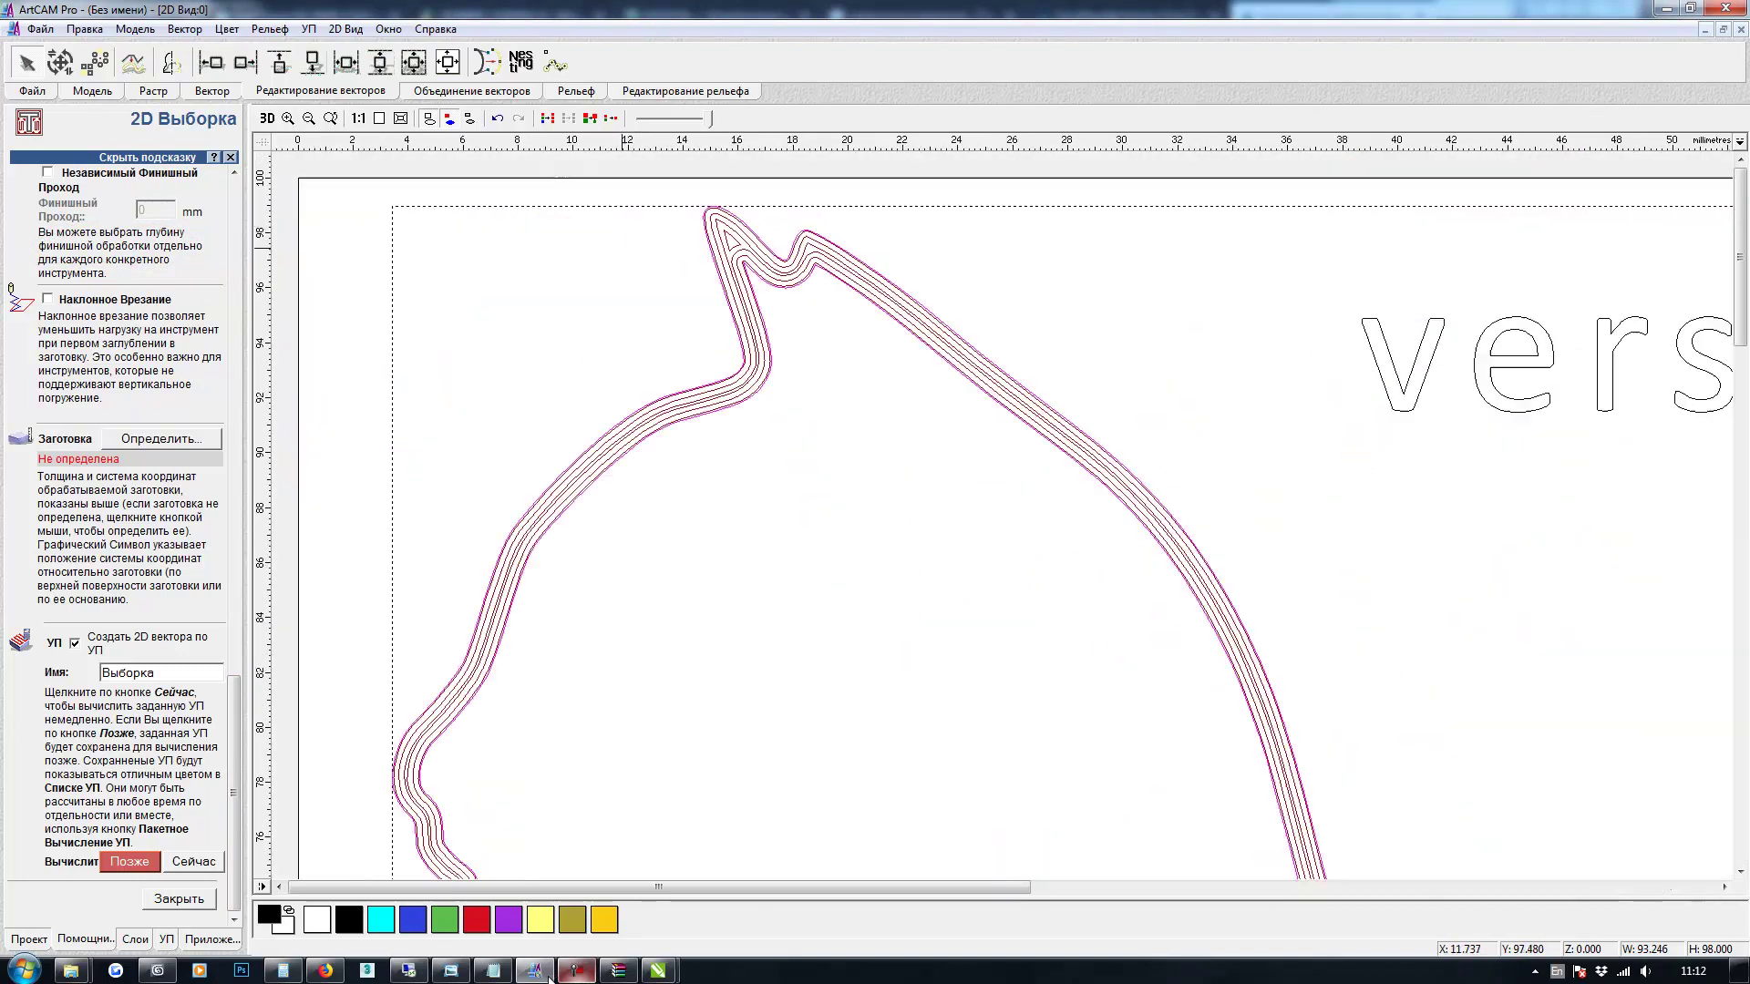
# Set the LASER tool's stepover to 0.33 mm and recalculate the offset toolpath between the outlines
pyautogui.moveTo(234, 738); pyautogui.dragTo(234, 486)
pyautogui.press('BackSpace')
pyautogui.write('33')
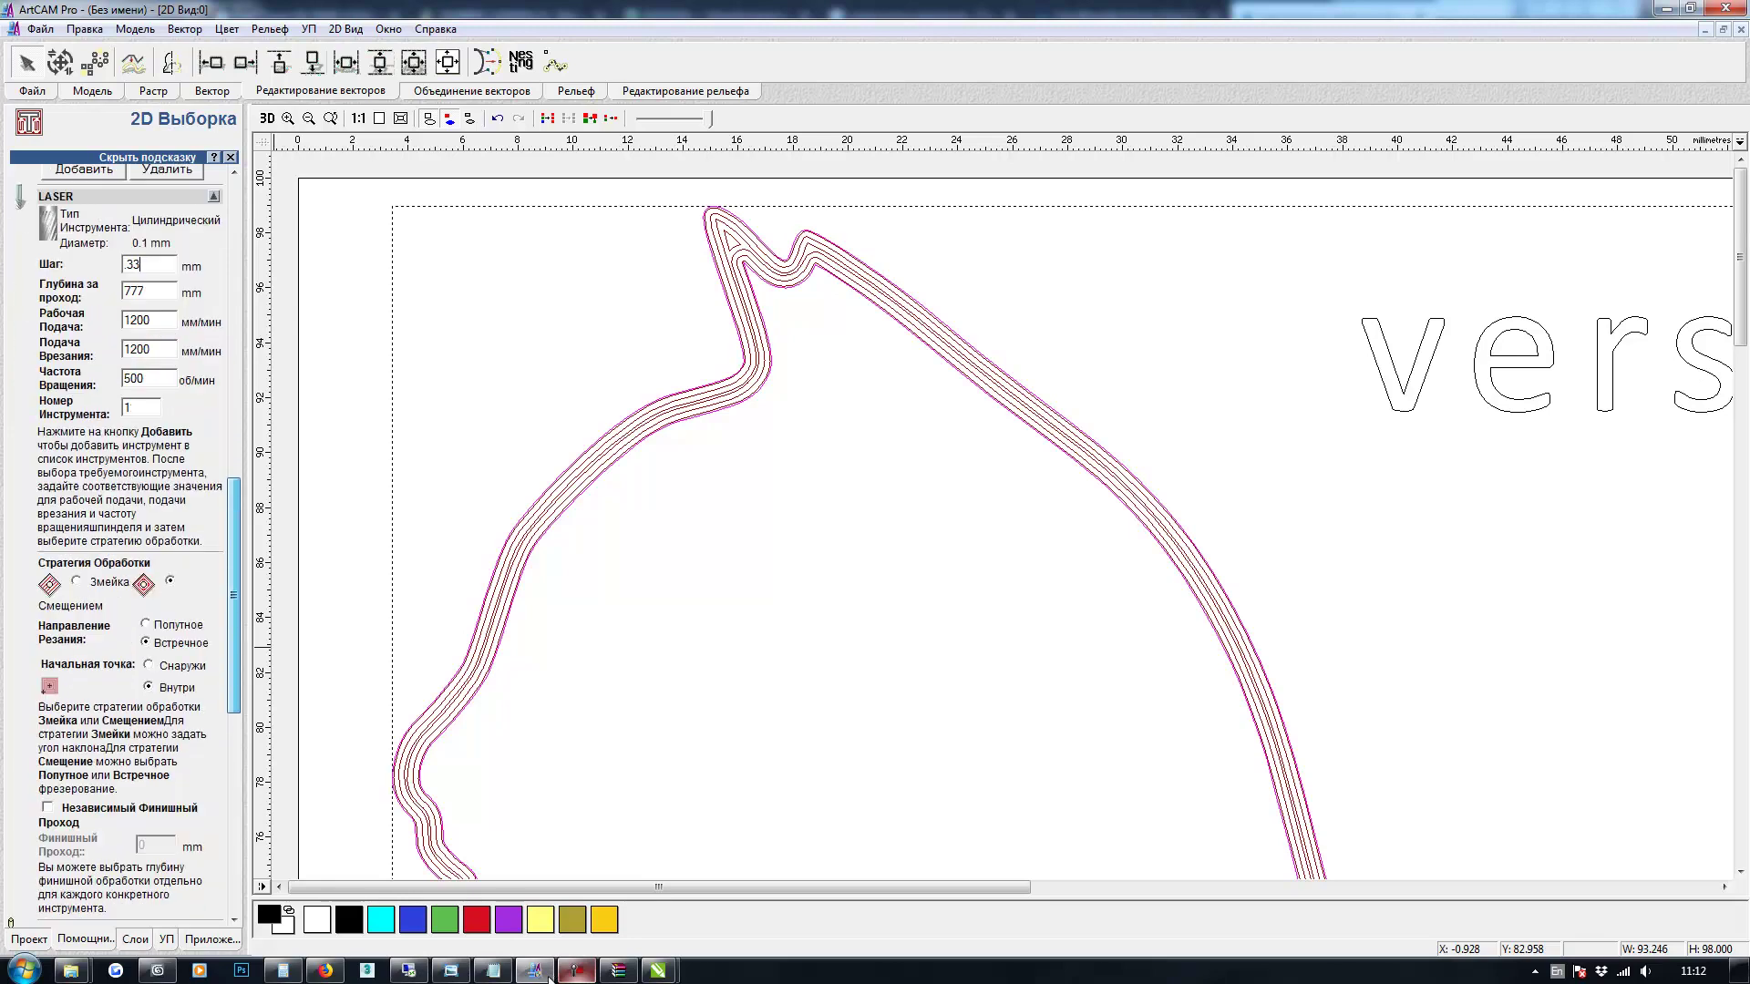
pyautogui.moveTo(234, 596); pyautogui.dragTo(234, 794)
pyautogui.click(194, 862)
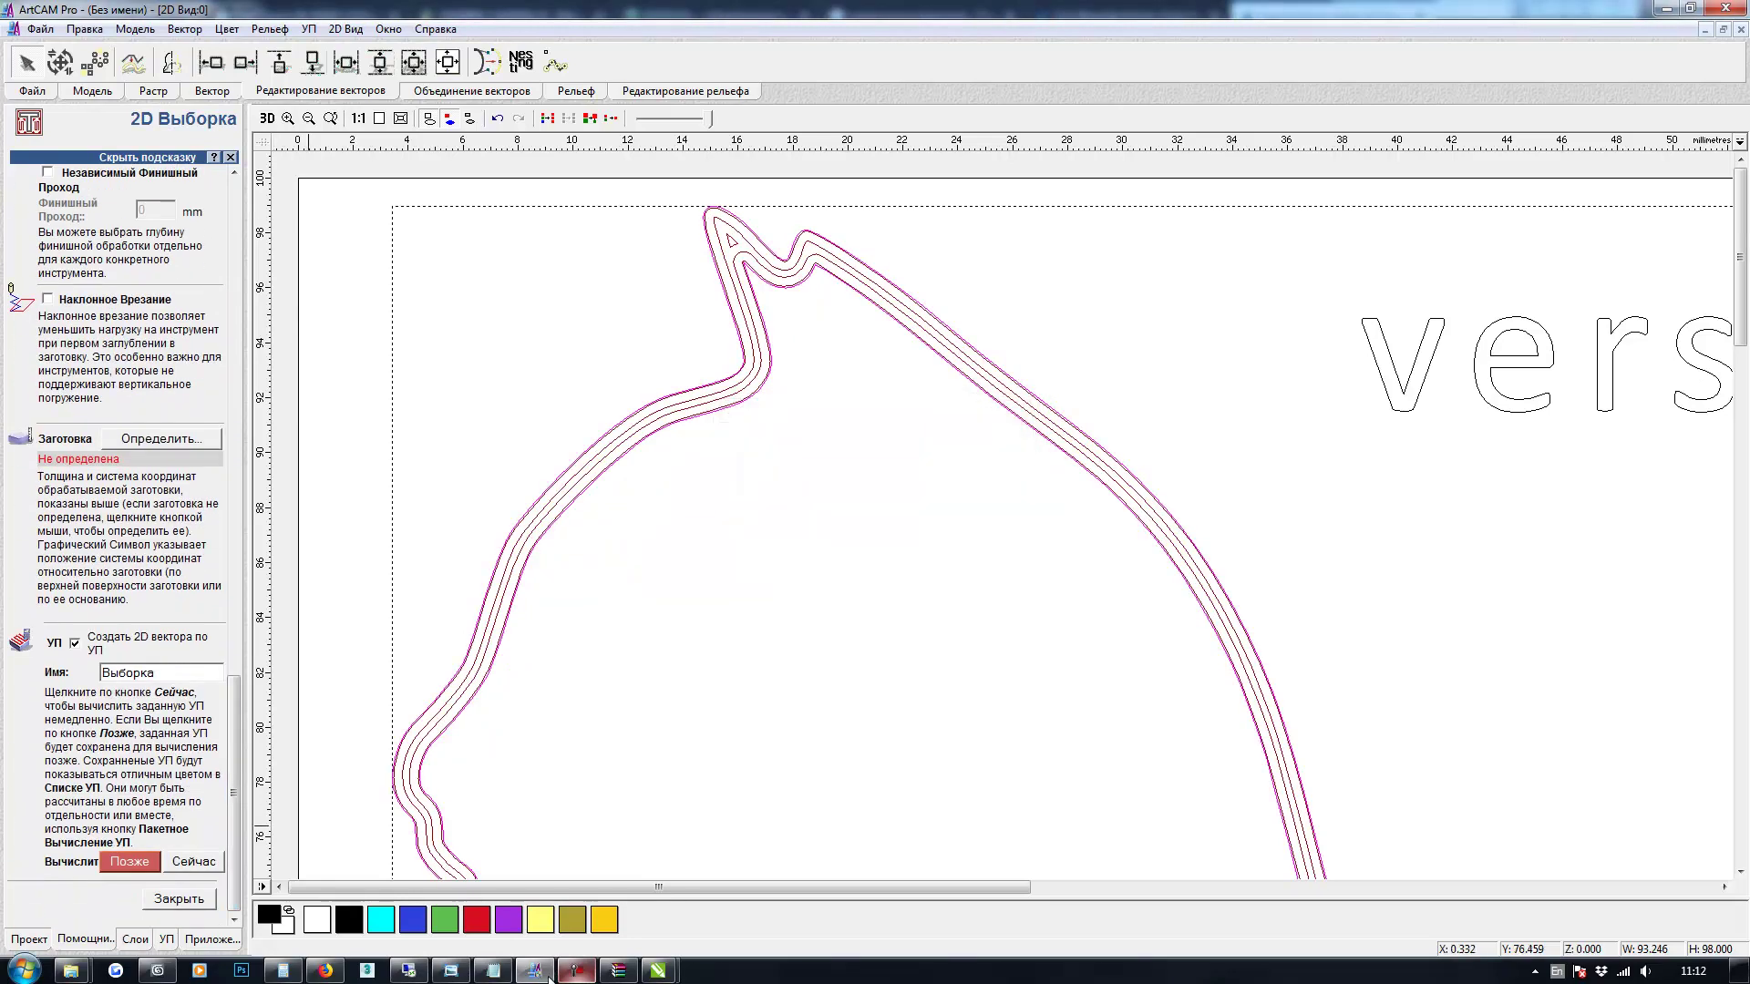
pyautogui.scroll(-1, 701, 479)
pyautogui.scroll(-1, 701, 479)
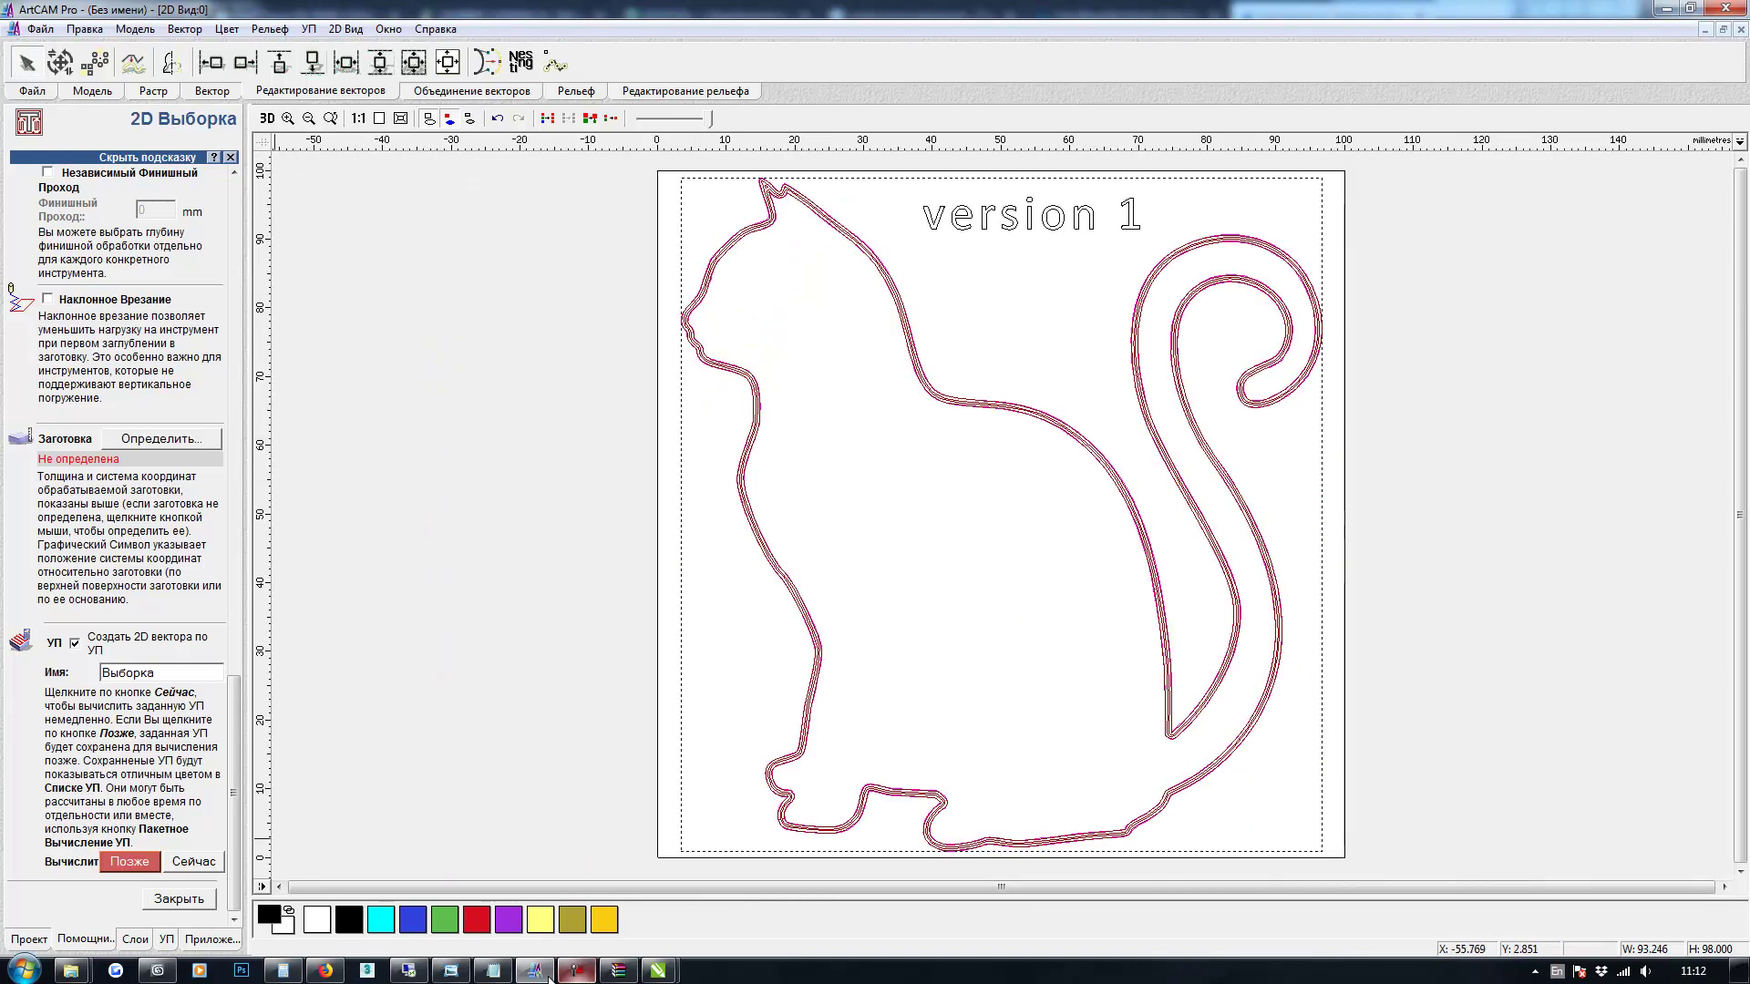
# Calculate the border toolpath under the name A_Border Cat and widen the toolpath list to show its display columns
pyautogui.doubleClick(127, 673)
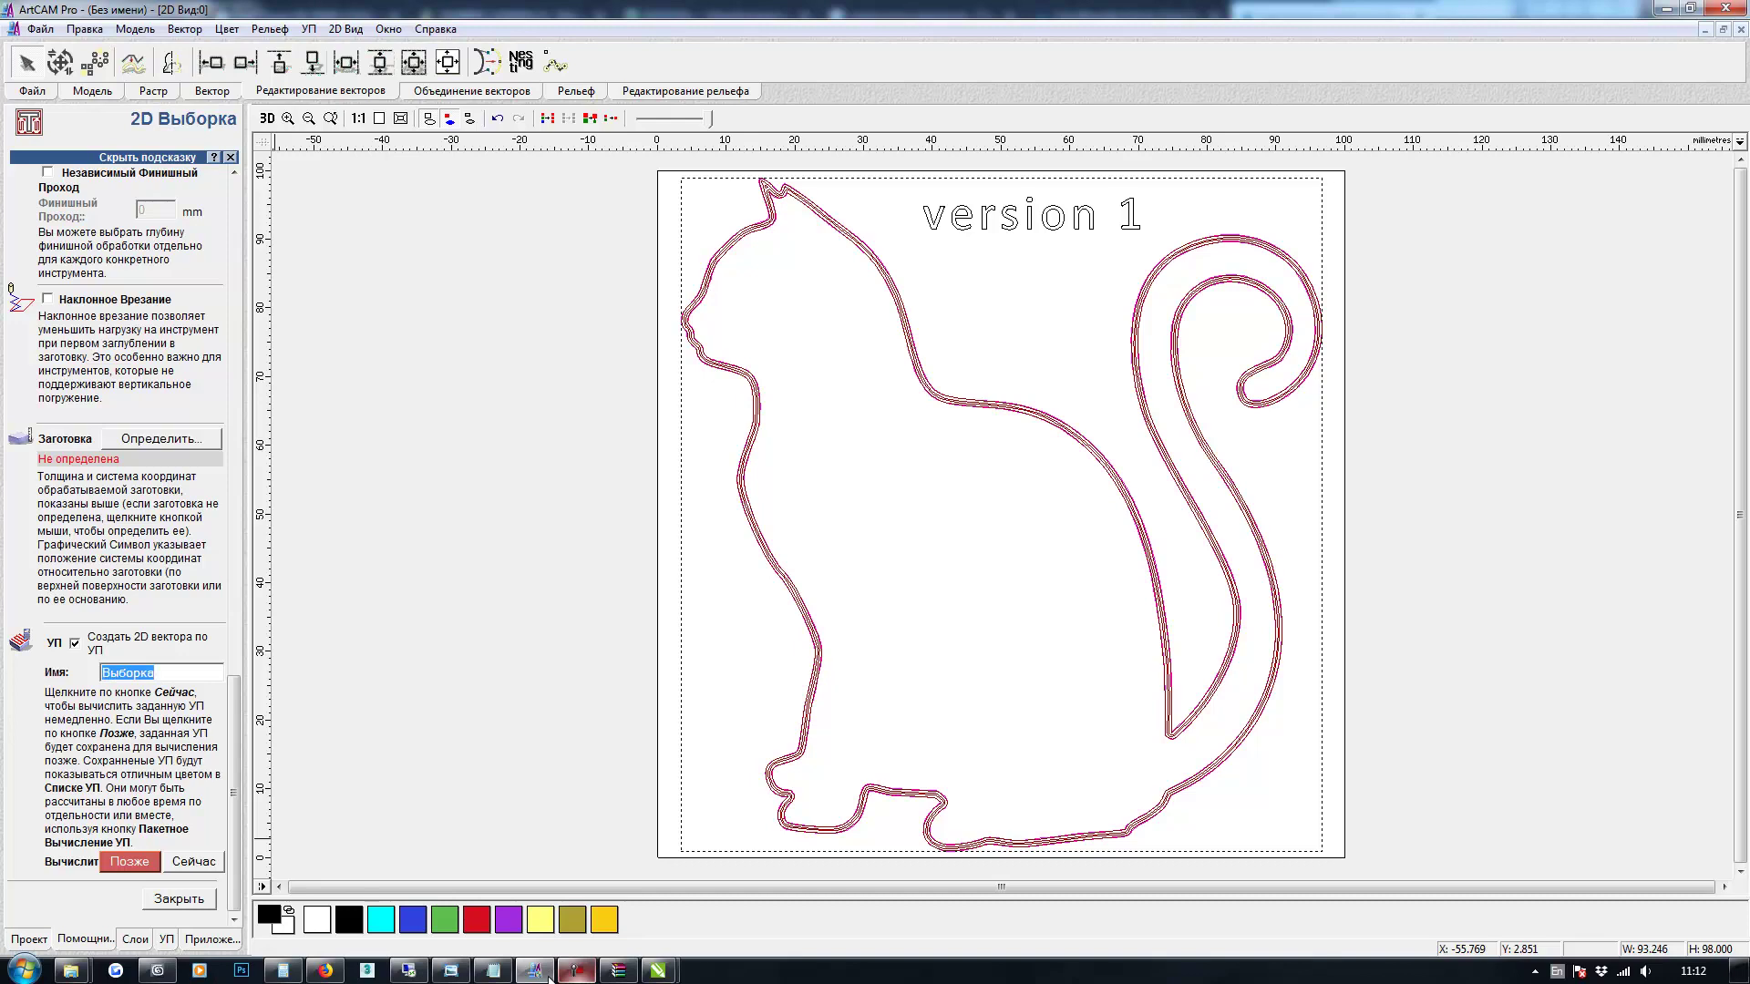
pyautogui.write('В')
pyautogui.write('order Cat')
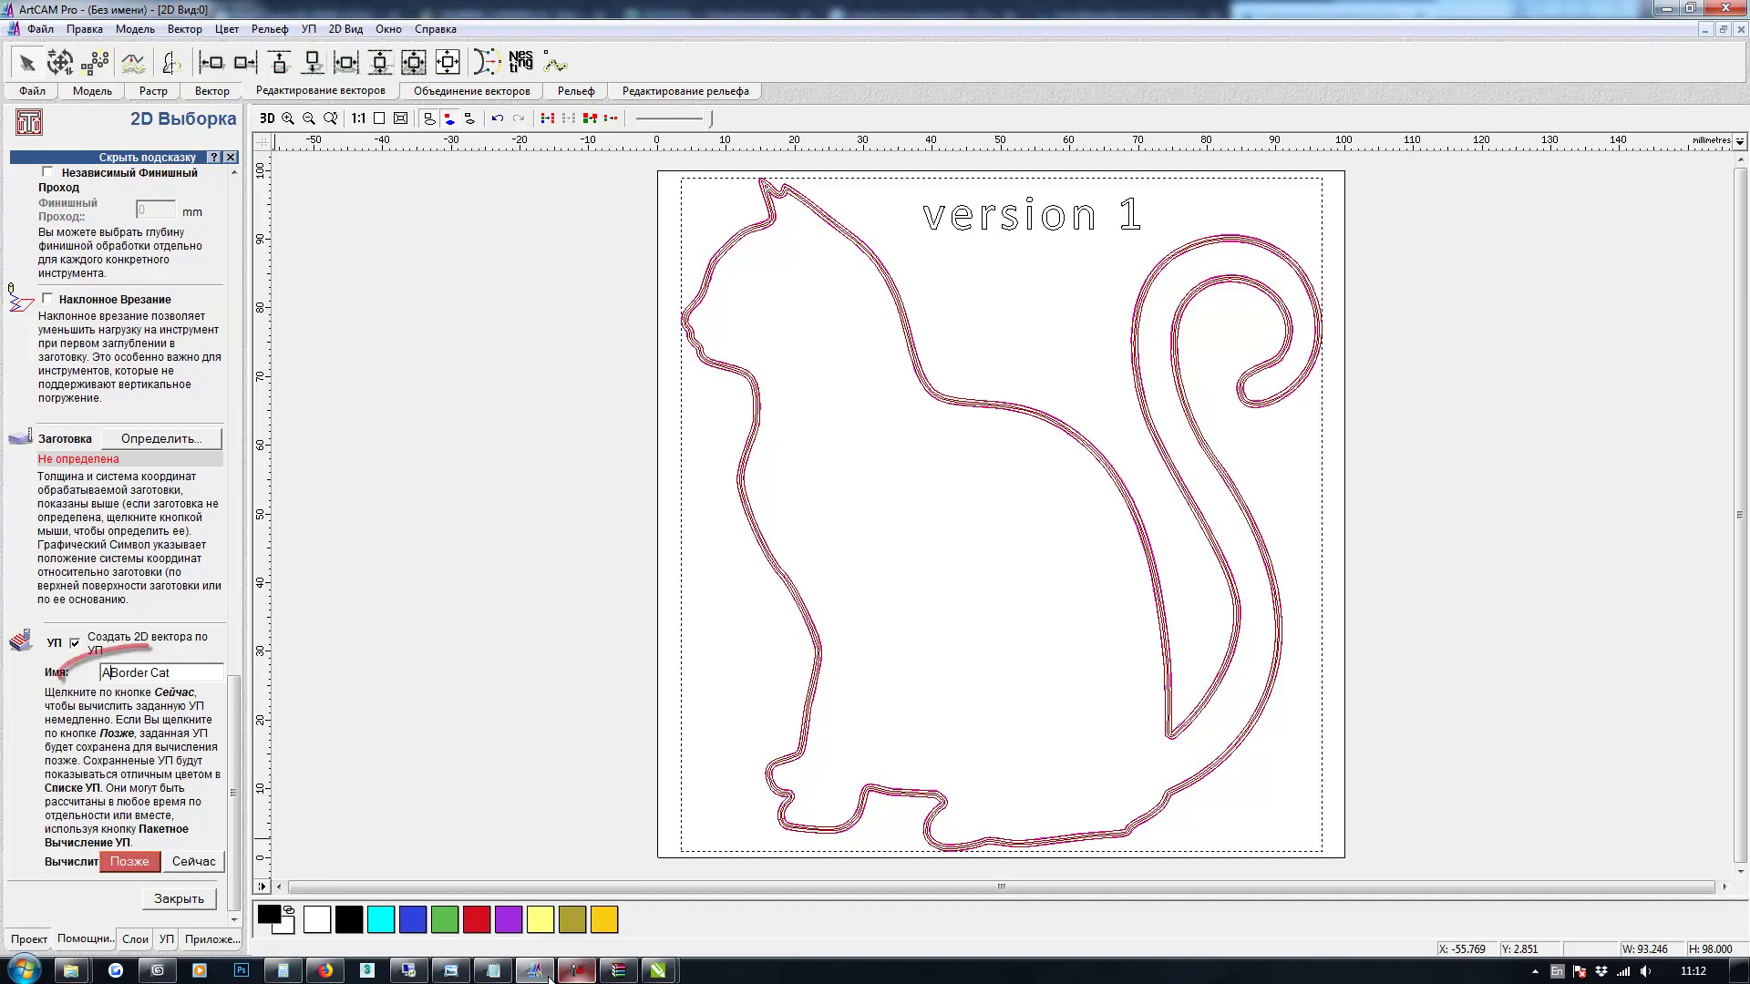
pyautogui.write('A_')
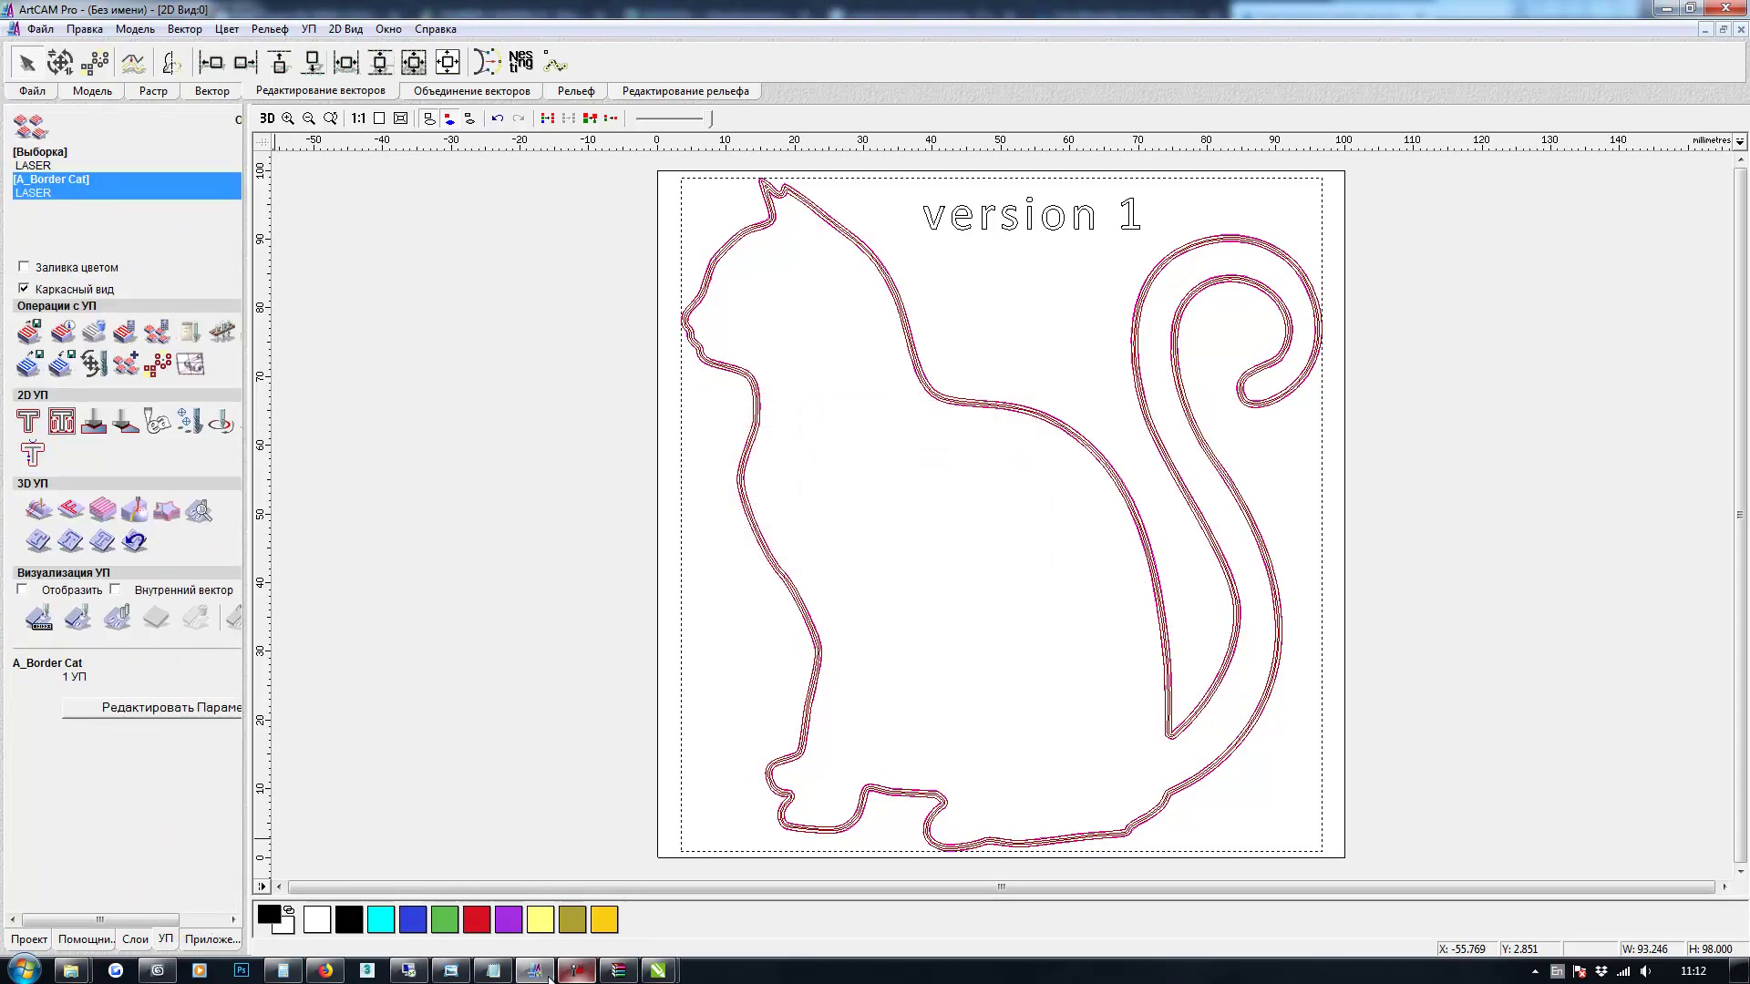
pyautogui.moveTo(247, 802); pyautogui.dragTo(333, 770)
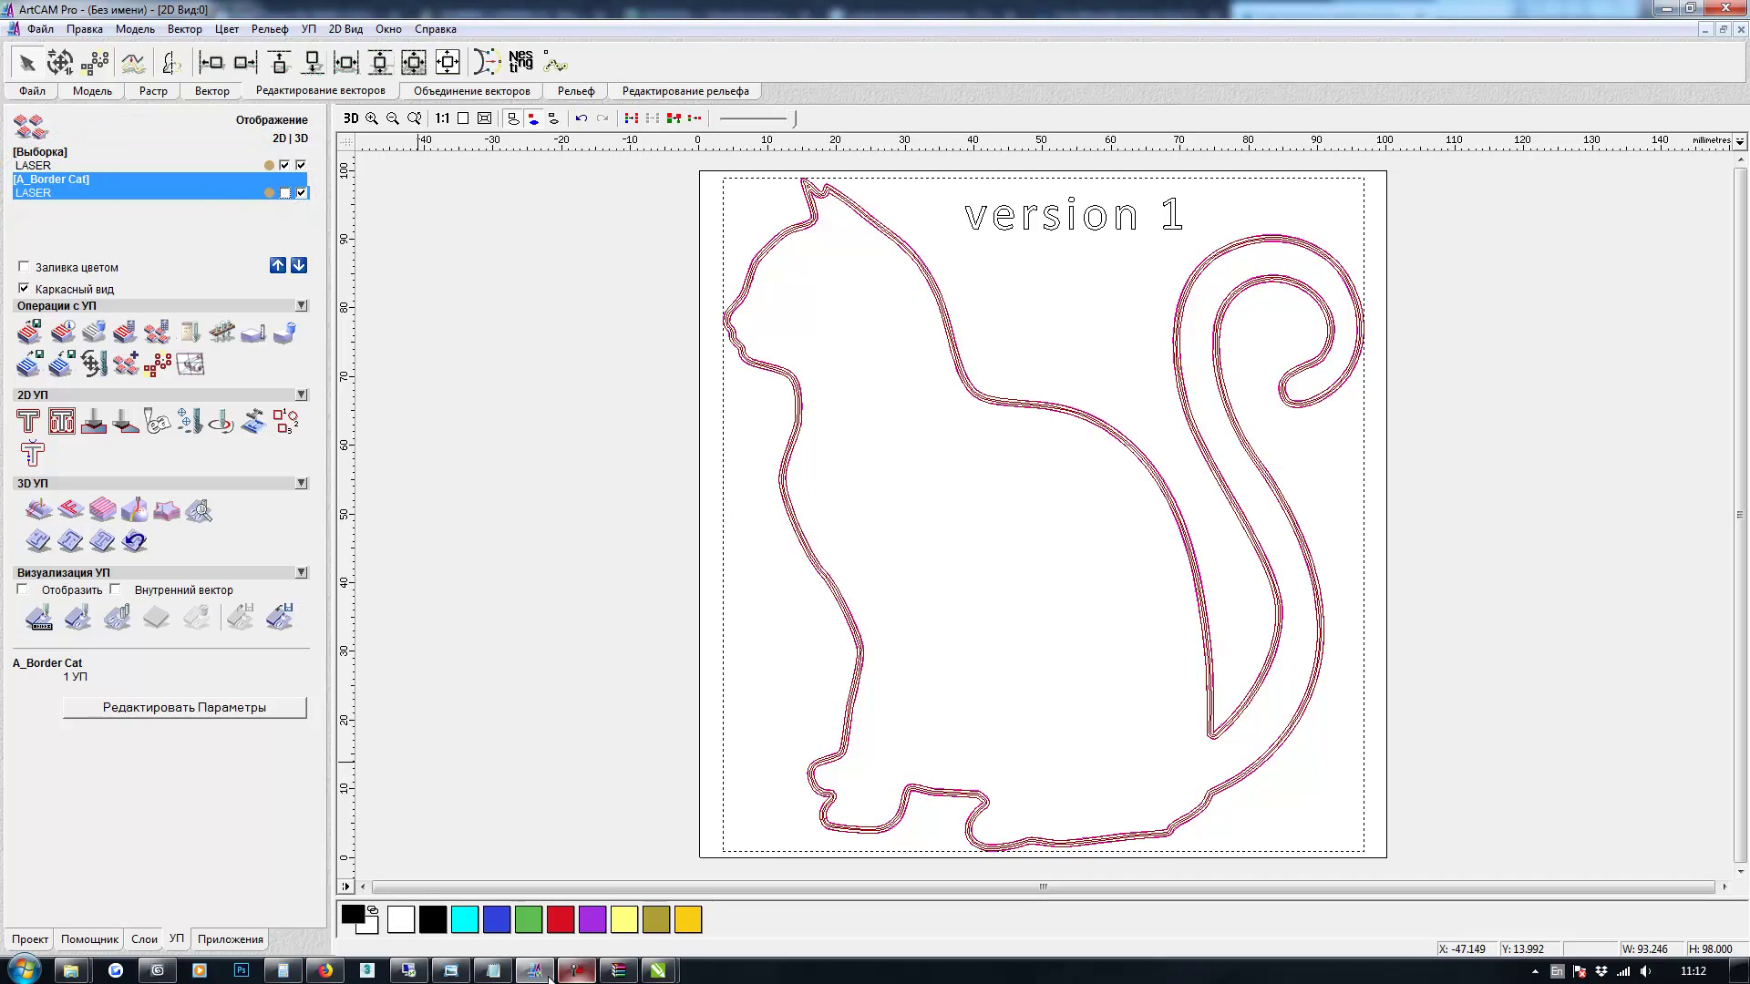
# Delete the unneeded Выборка toolpath together with its locked preview vectors
pyautogui.click(54, 166)
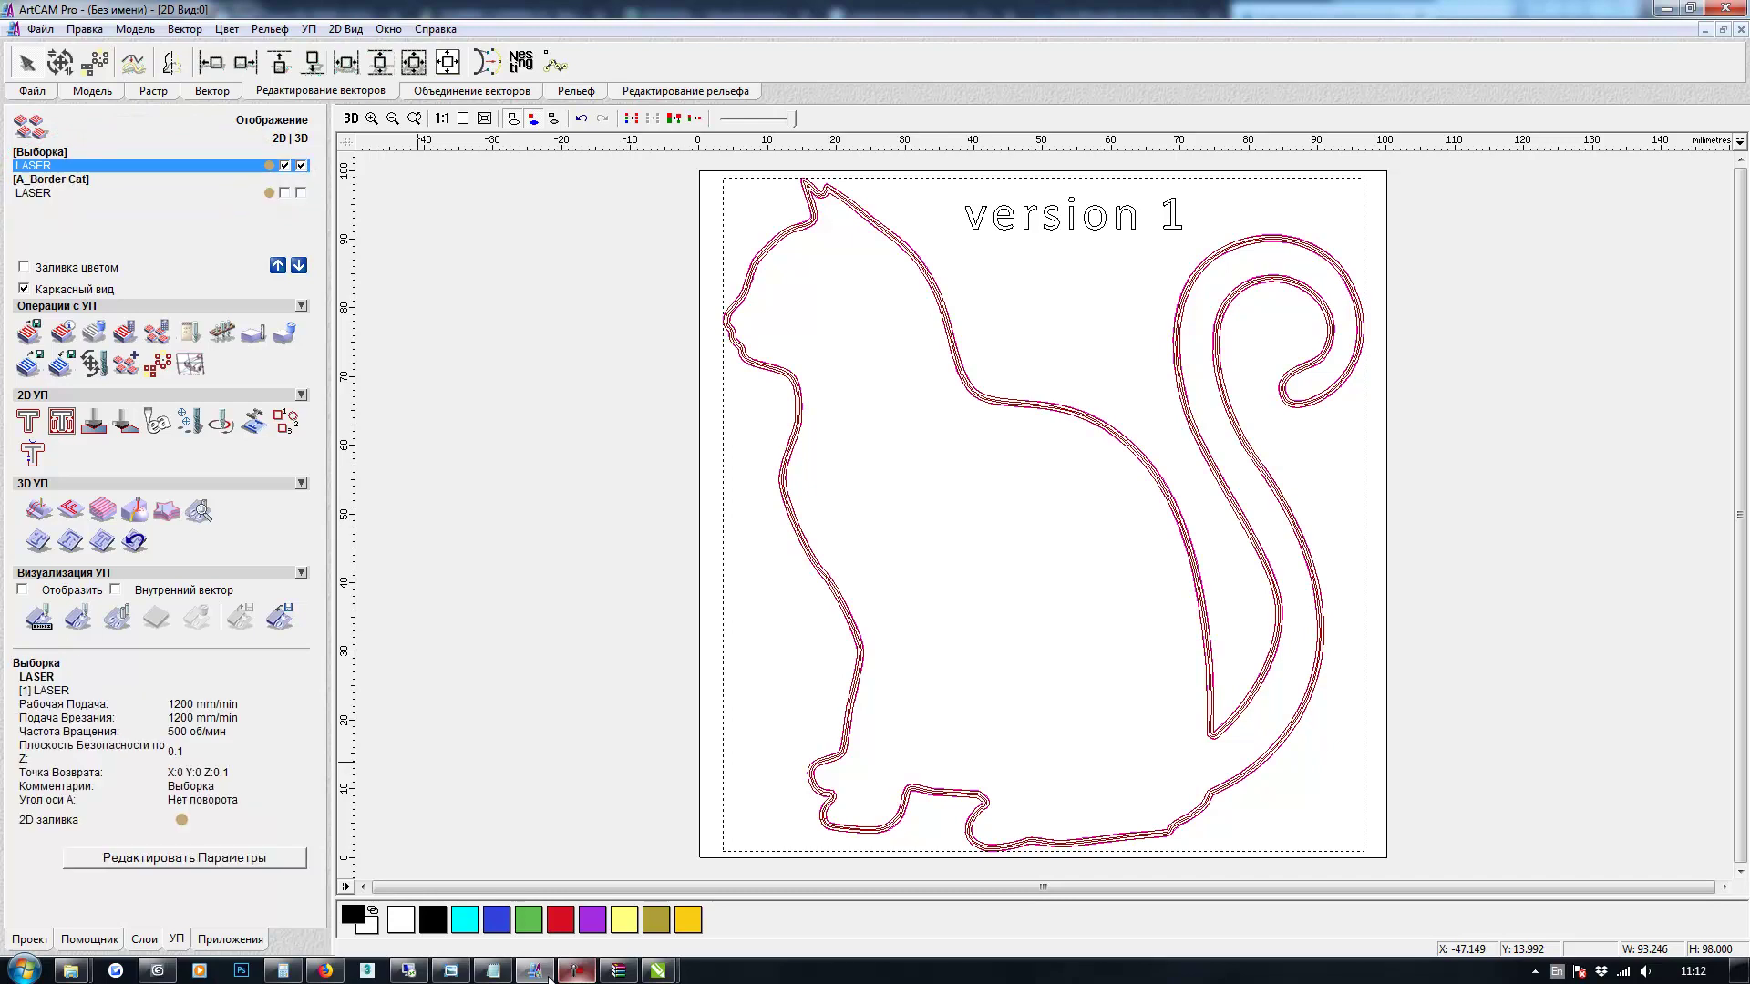
pyautogui.click(806, 173)
pyautogui.scroll(3, 806, 173)
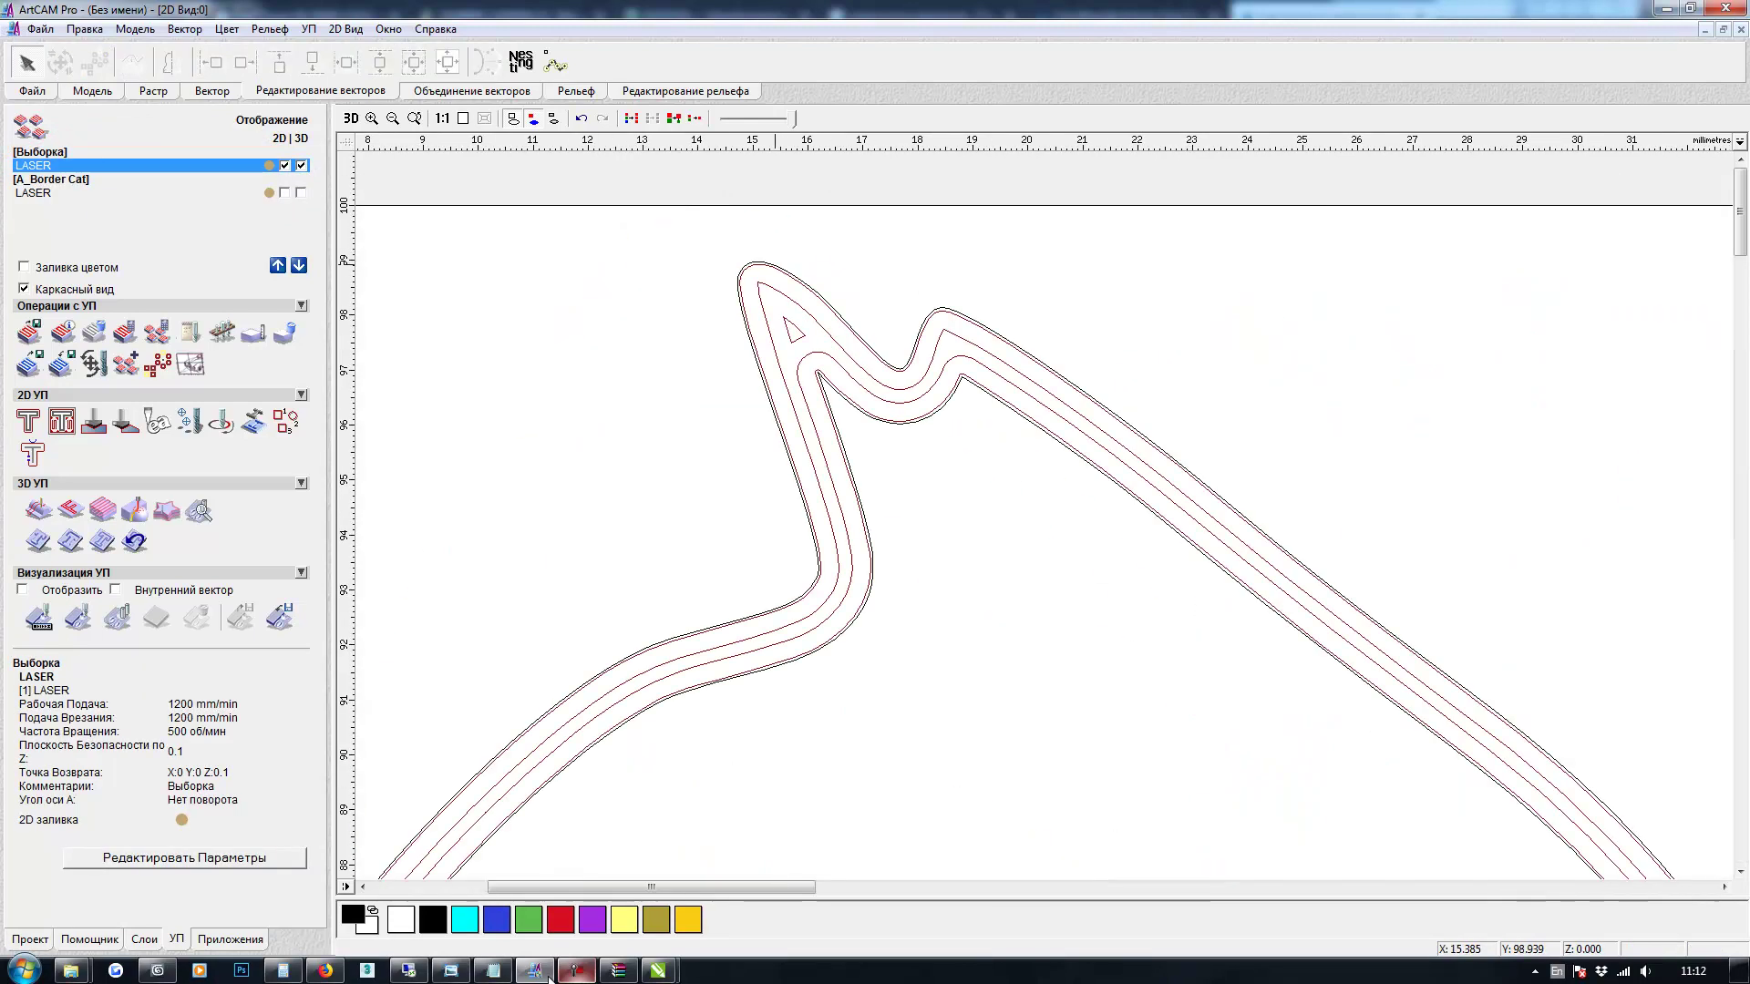
pyautogui.click(790, 322)
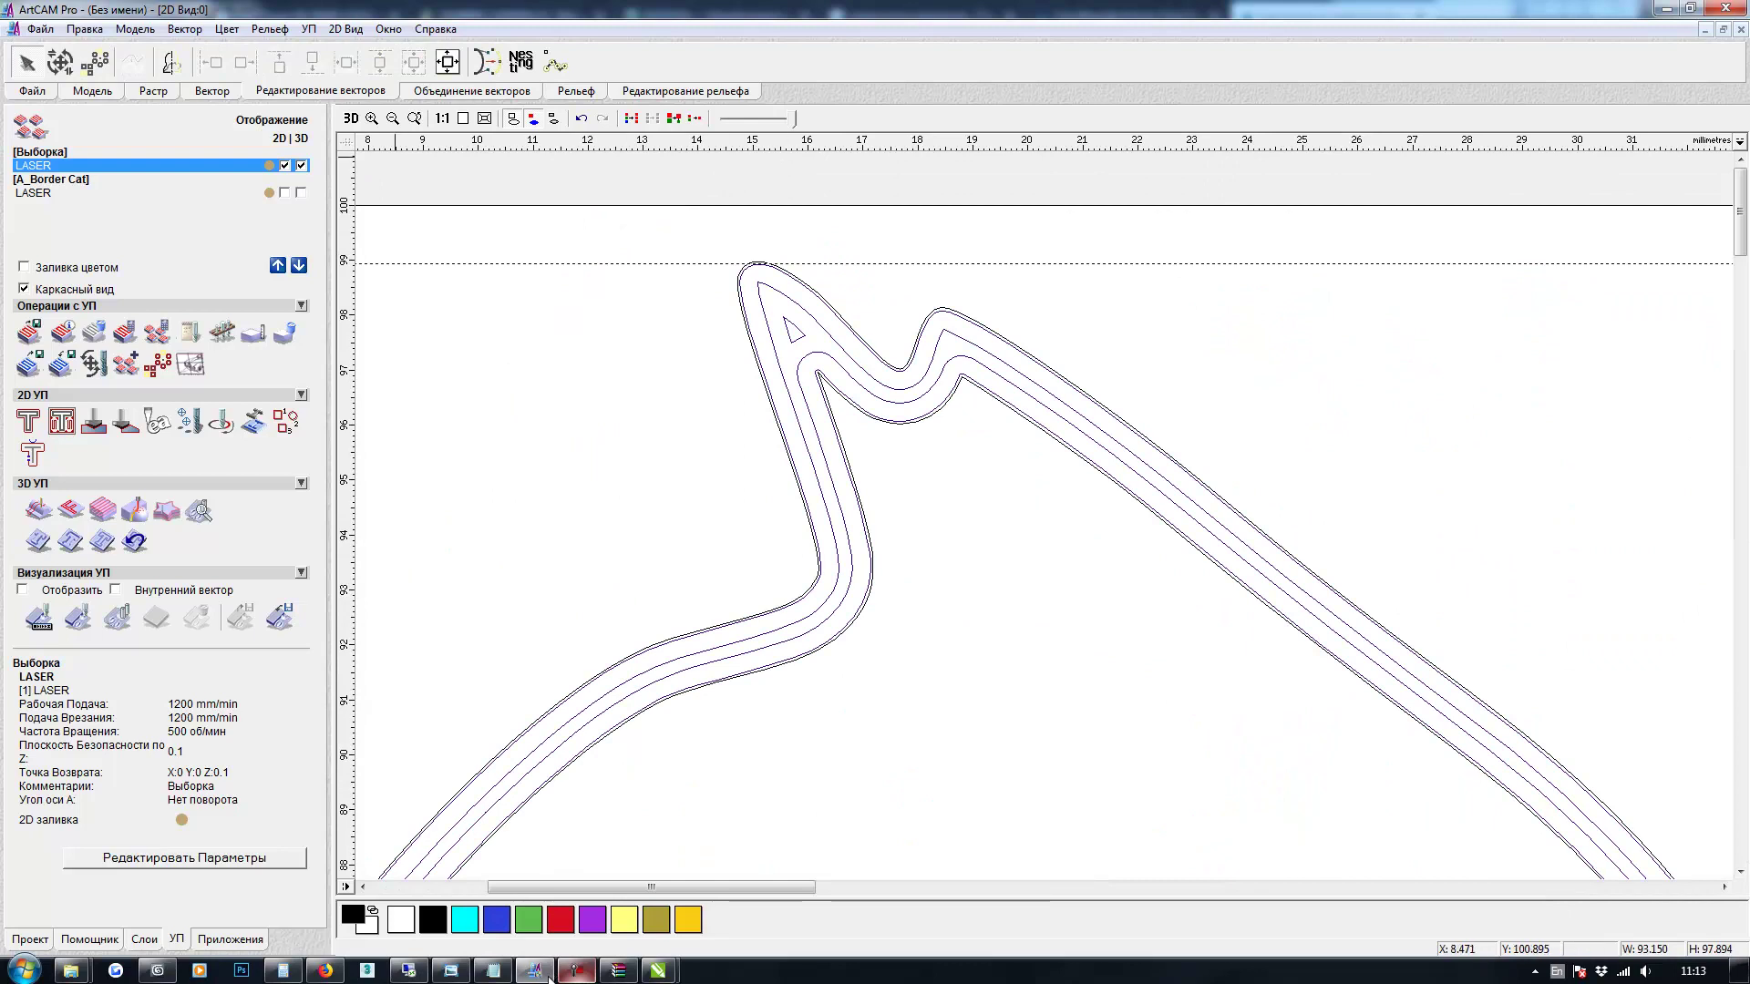
pyautogui.click(85, 29)
pyautogui.click(114, 178)
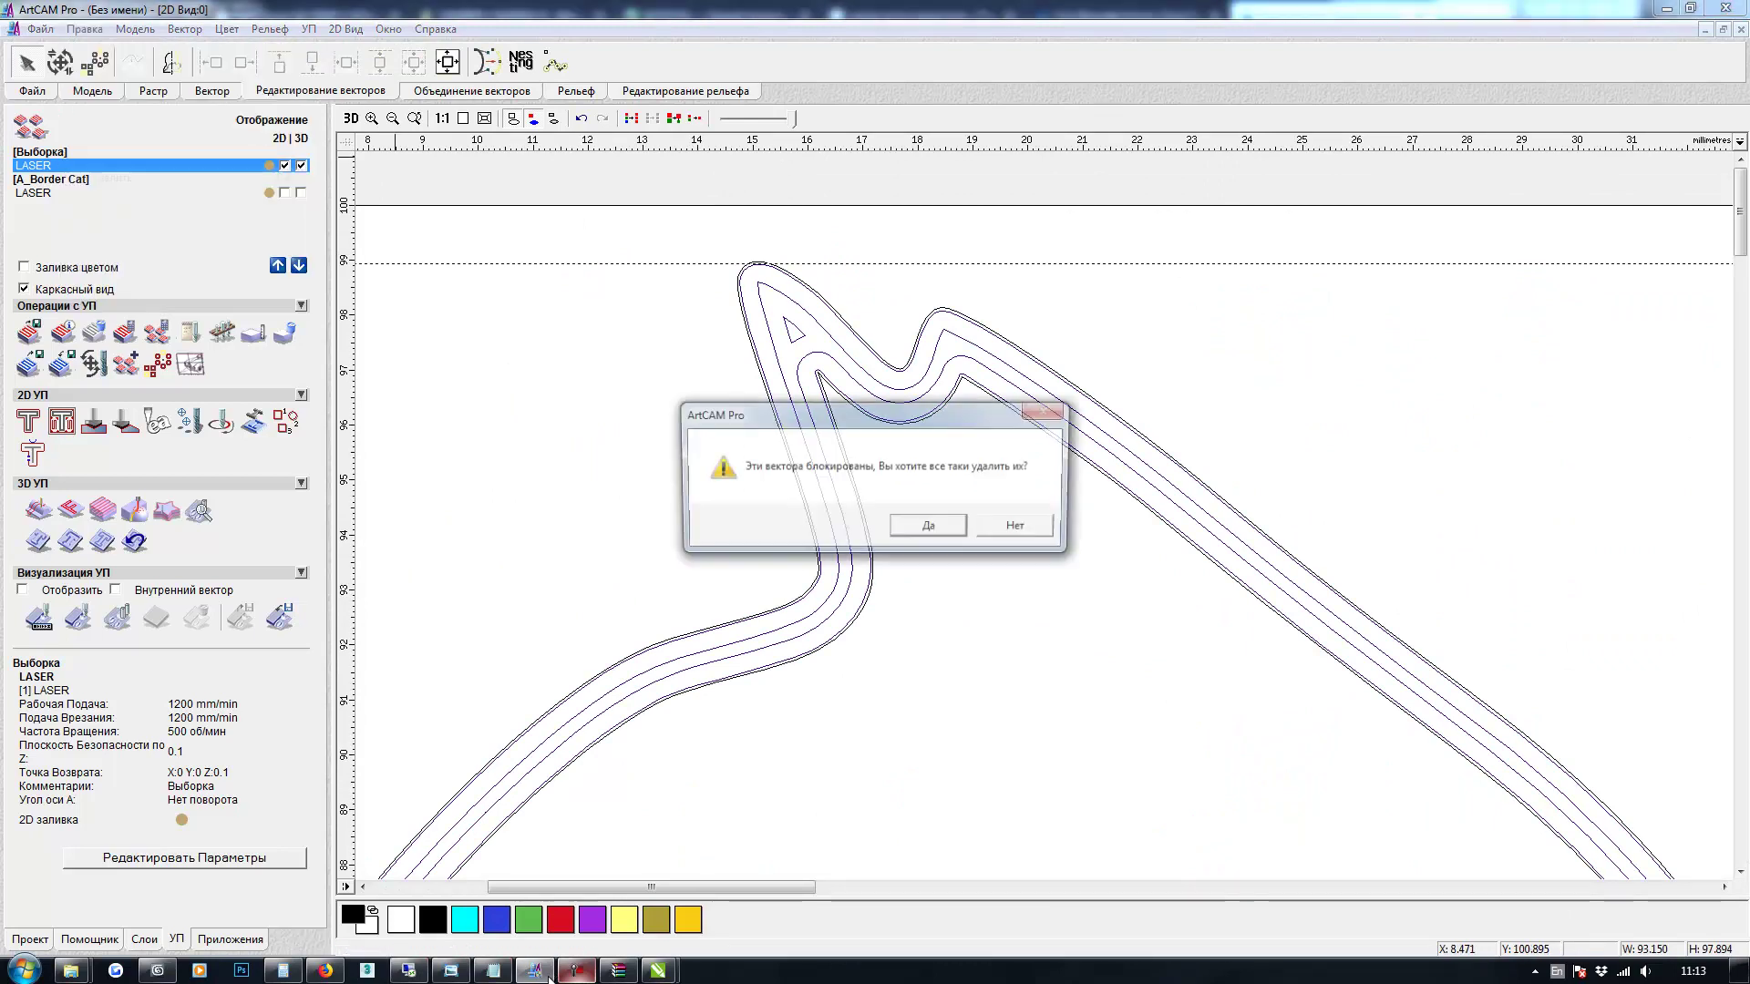
pyautogui.press('Return')
pyautogui.press('Return')
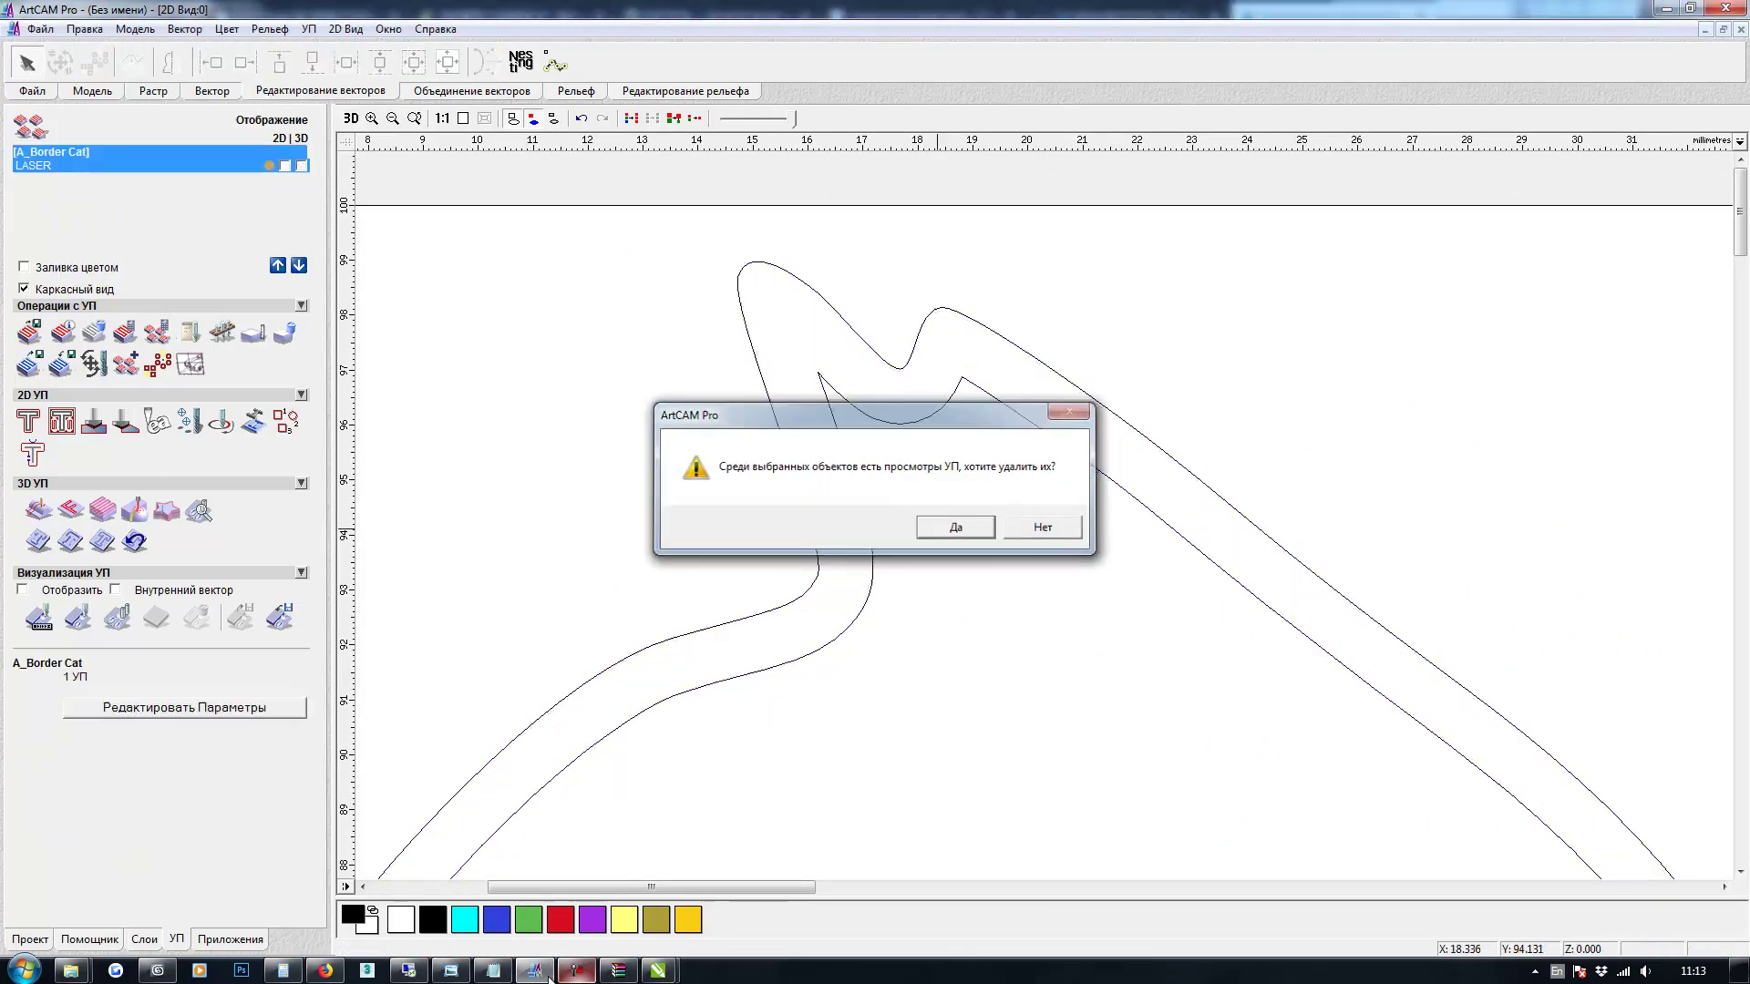
# Show the A_Border Cat toolpath in the 2D view to check its passes, and hide it again
pyautogui.click(286, 166)
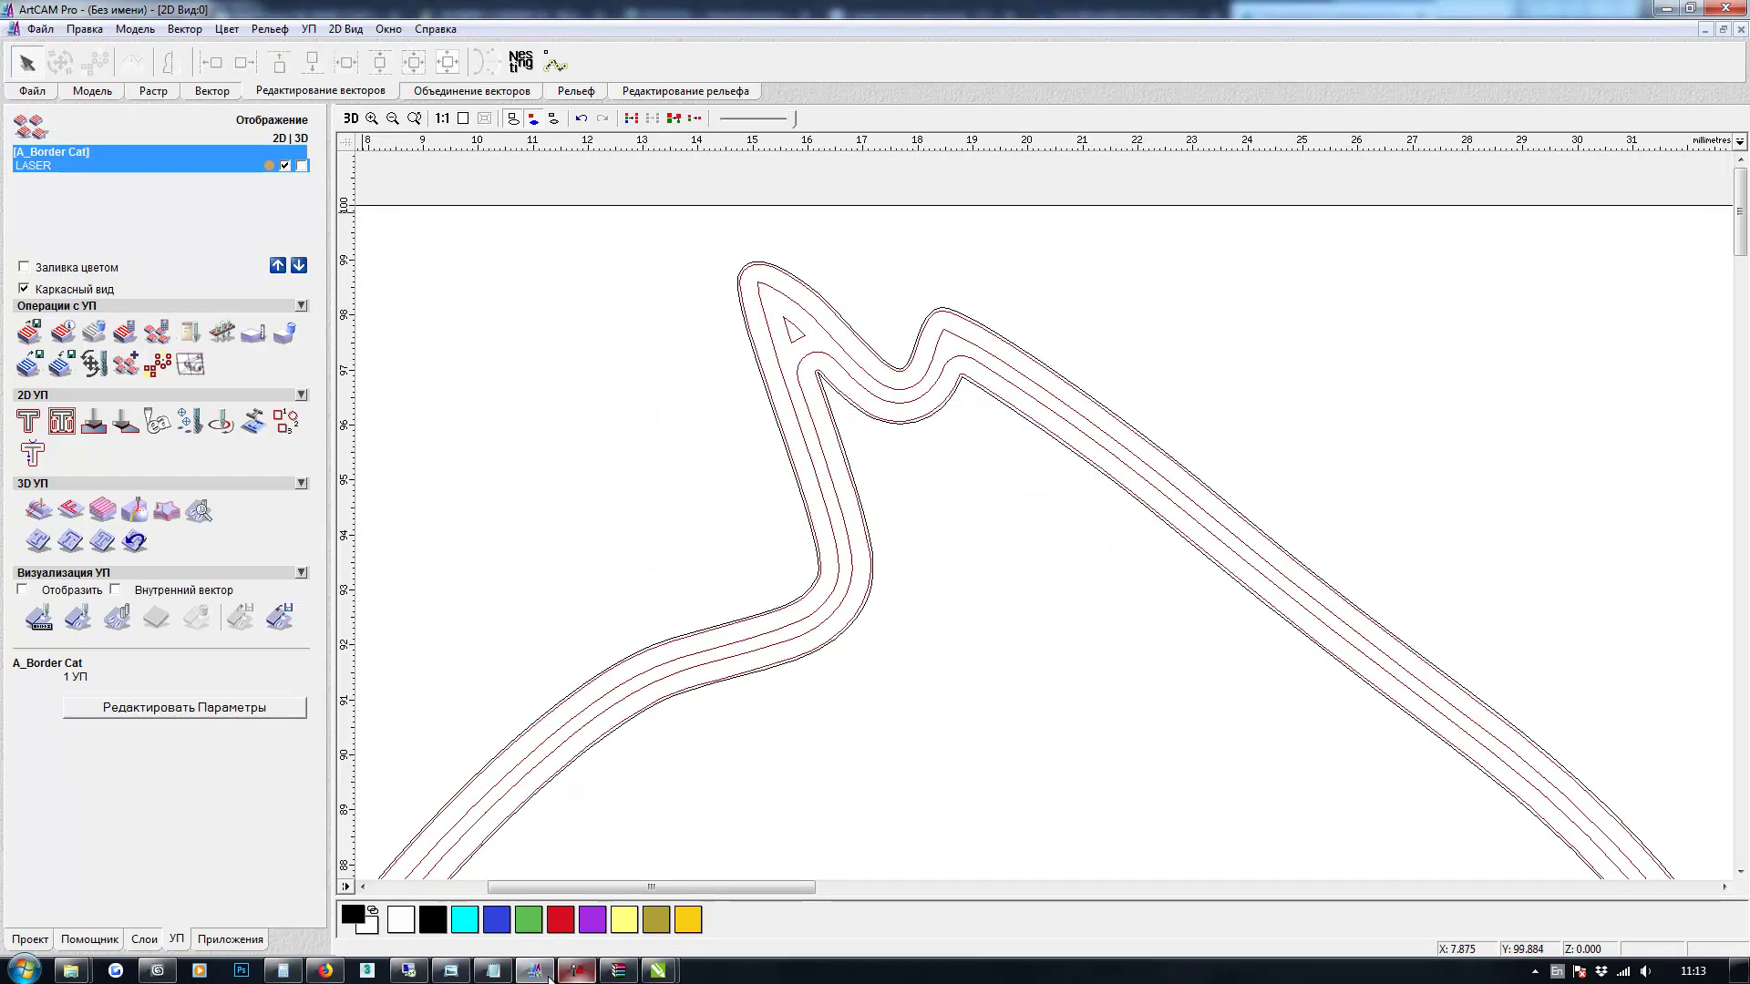
pyautogui.scroll(-1, 846, 340)
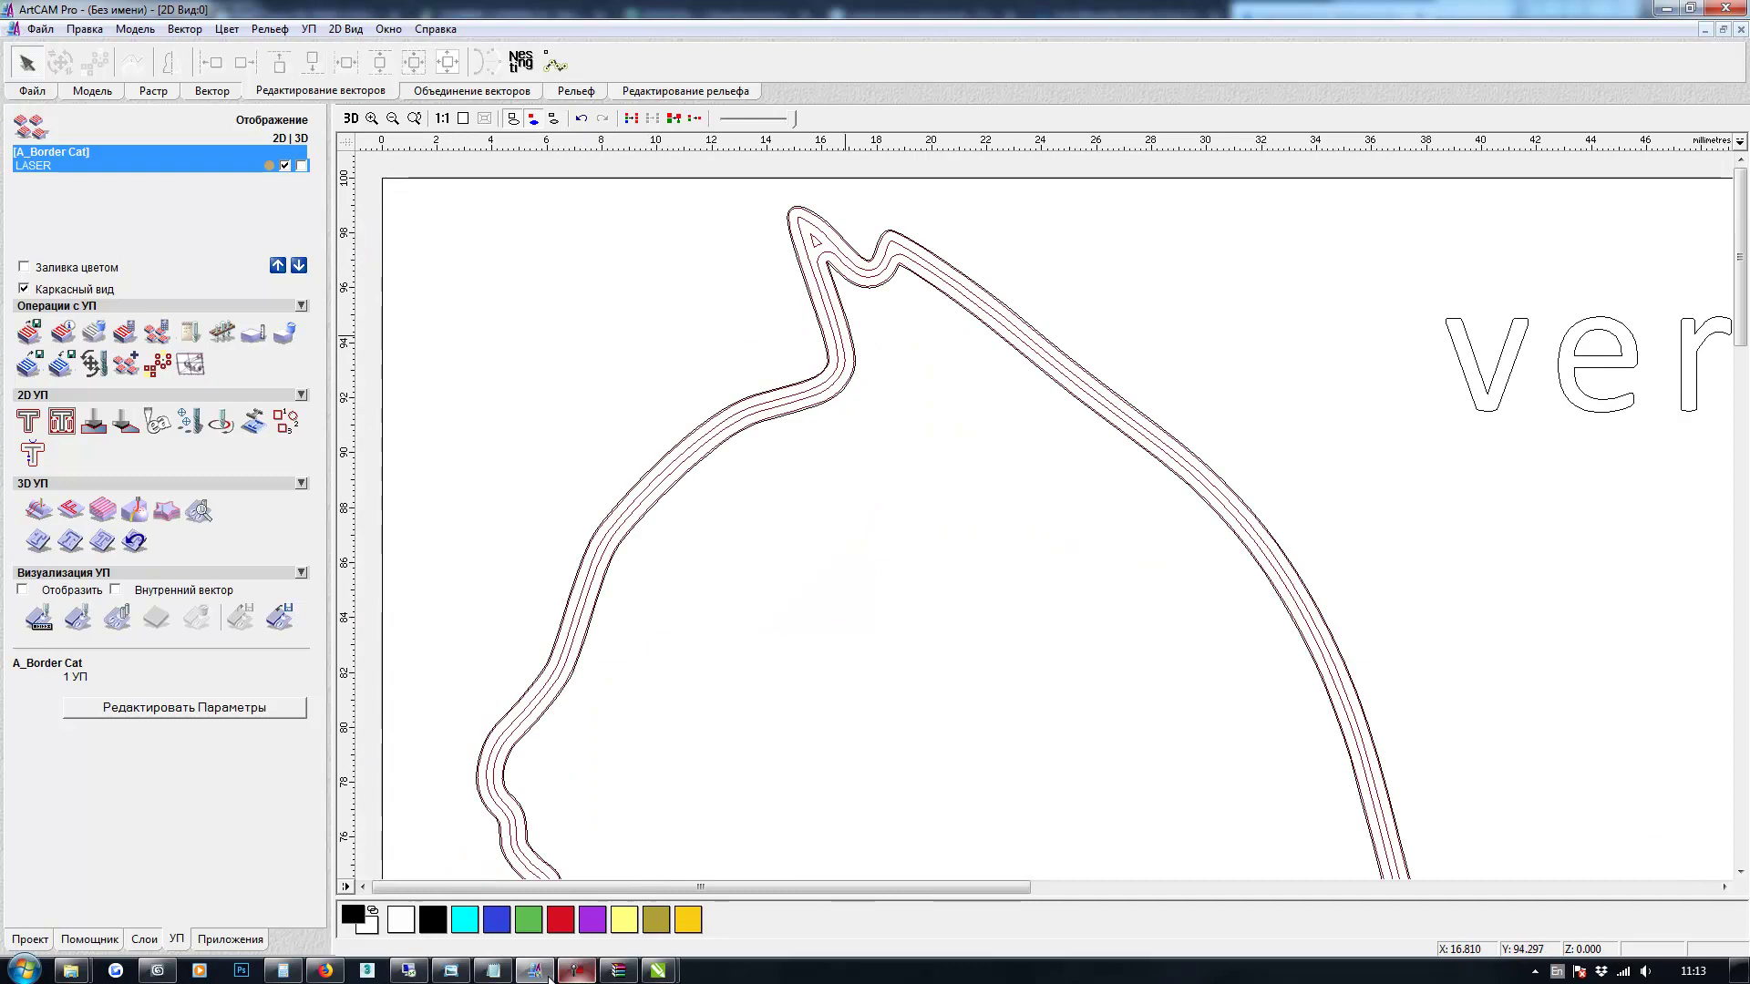
pyautogui.scroll(1, 846, 340)
pyautogui.click(285, 166)
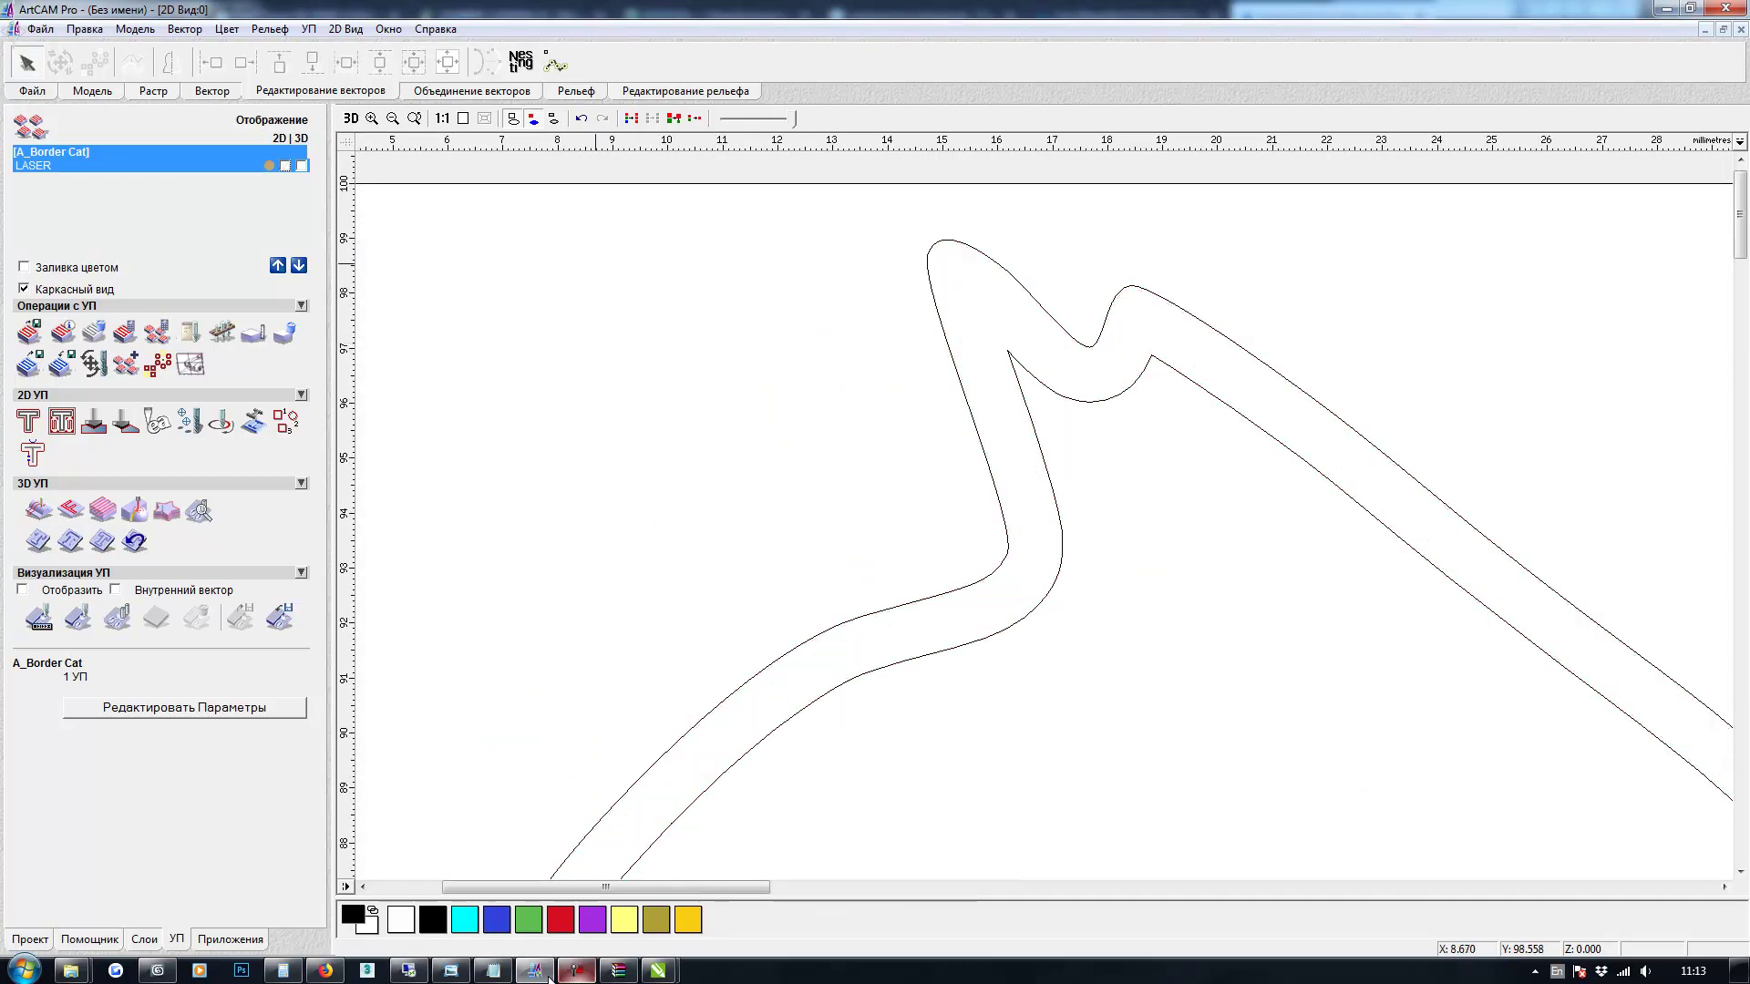
# Start a new 2D area clearance for the inner cat outline with a final pass depth of 1
pyautogui.click(1036, 439)
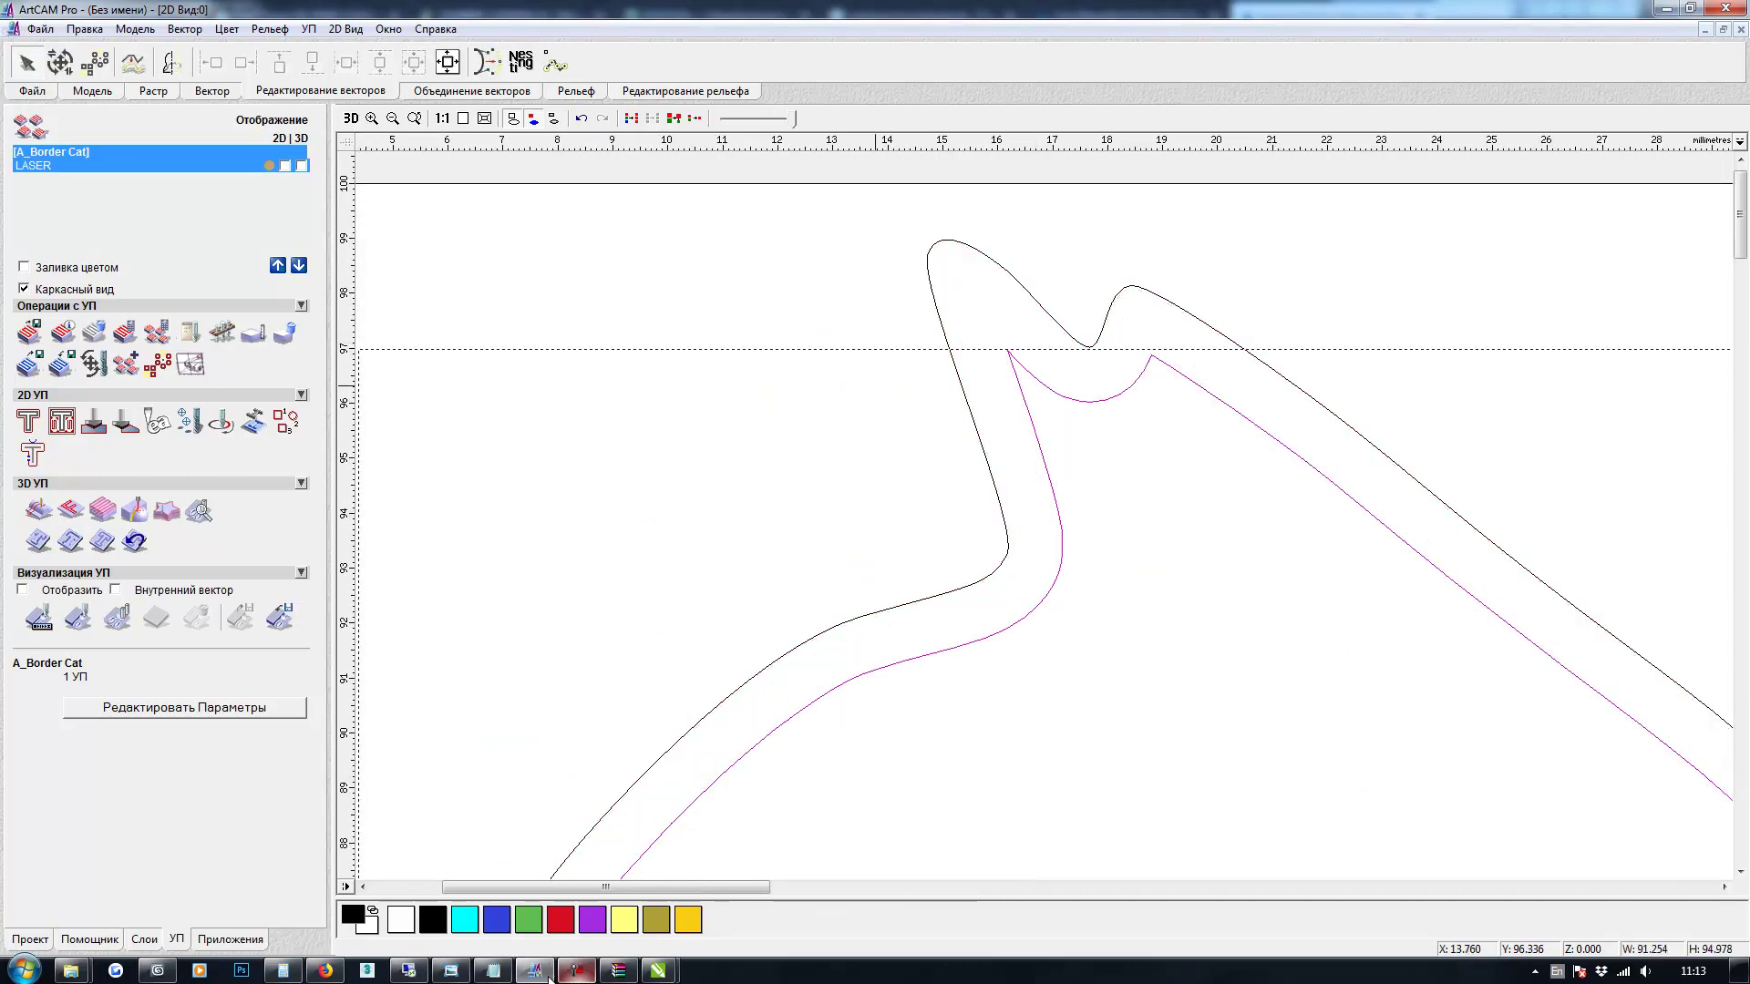
pyautogui.scroll(-3, 1035, 440)
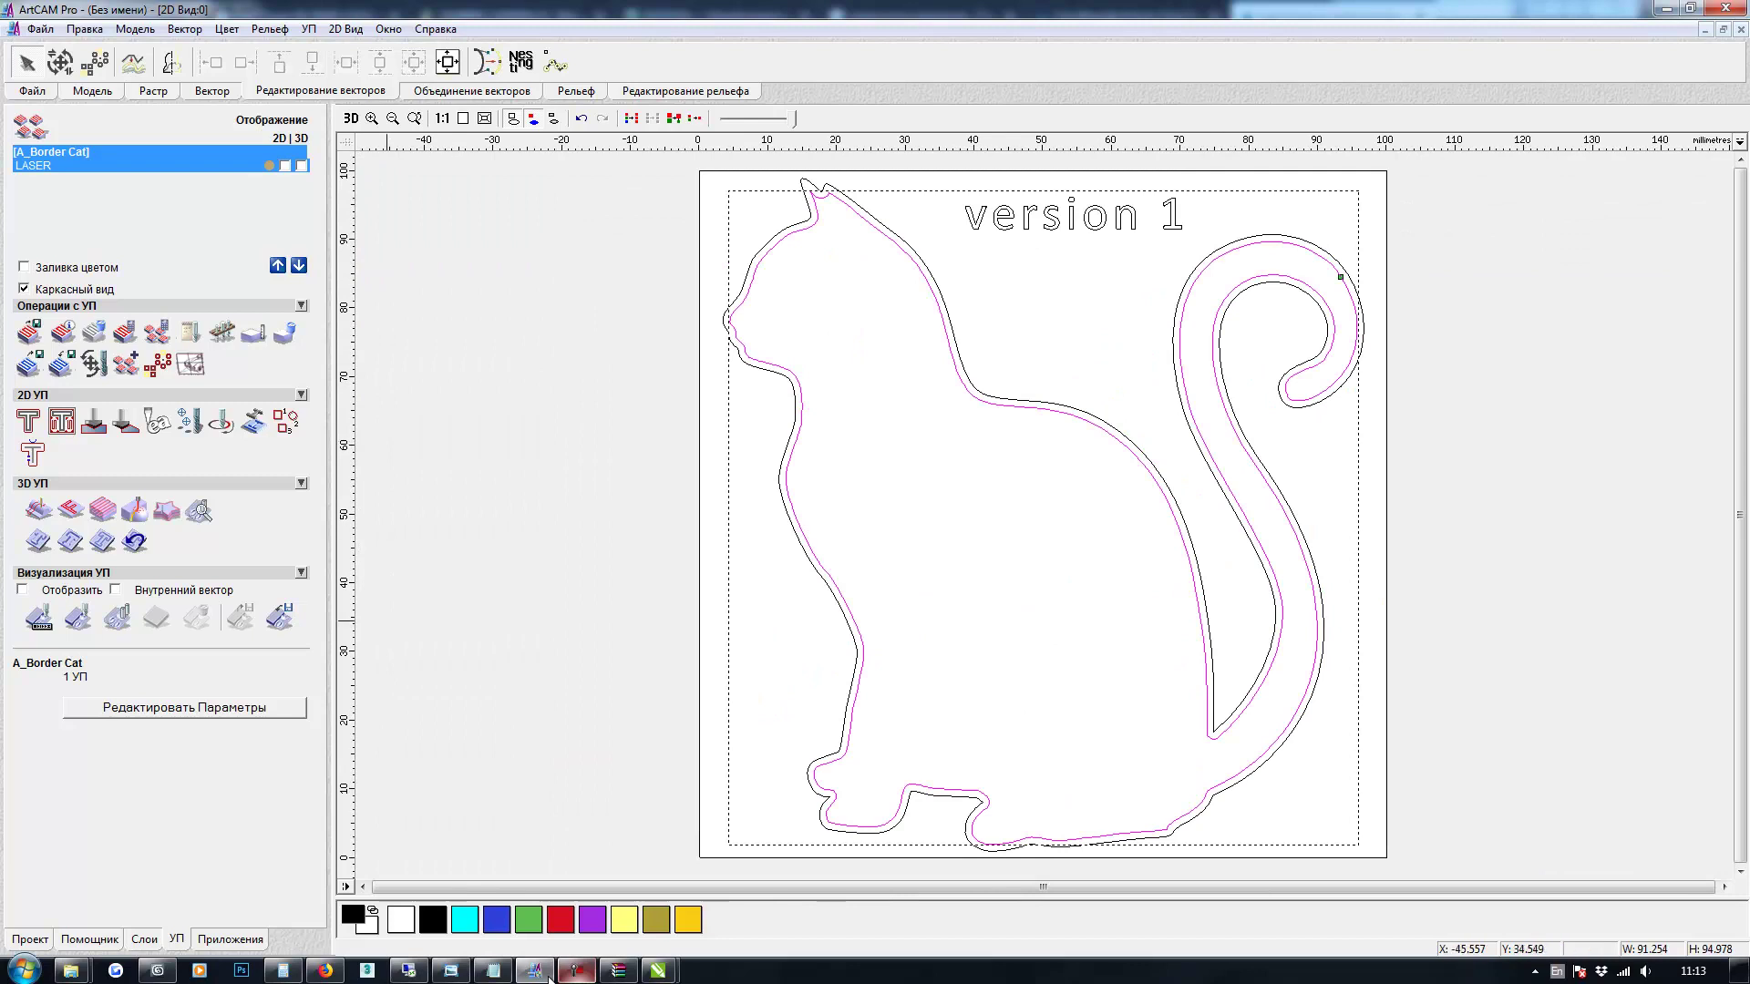
pyautogui.click(90, 940)
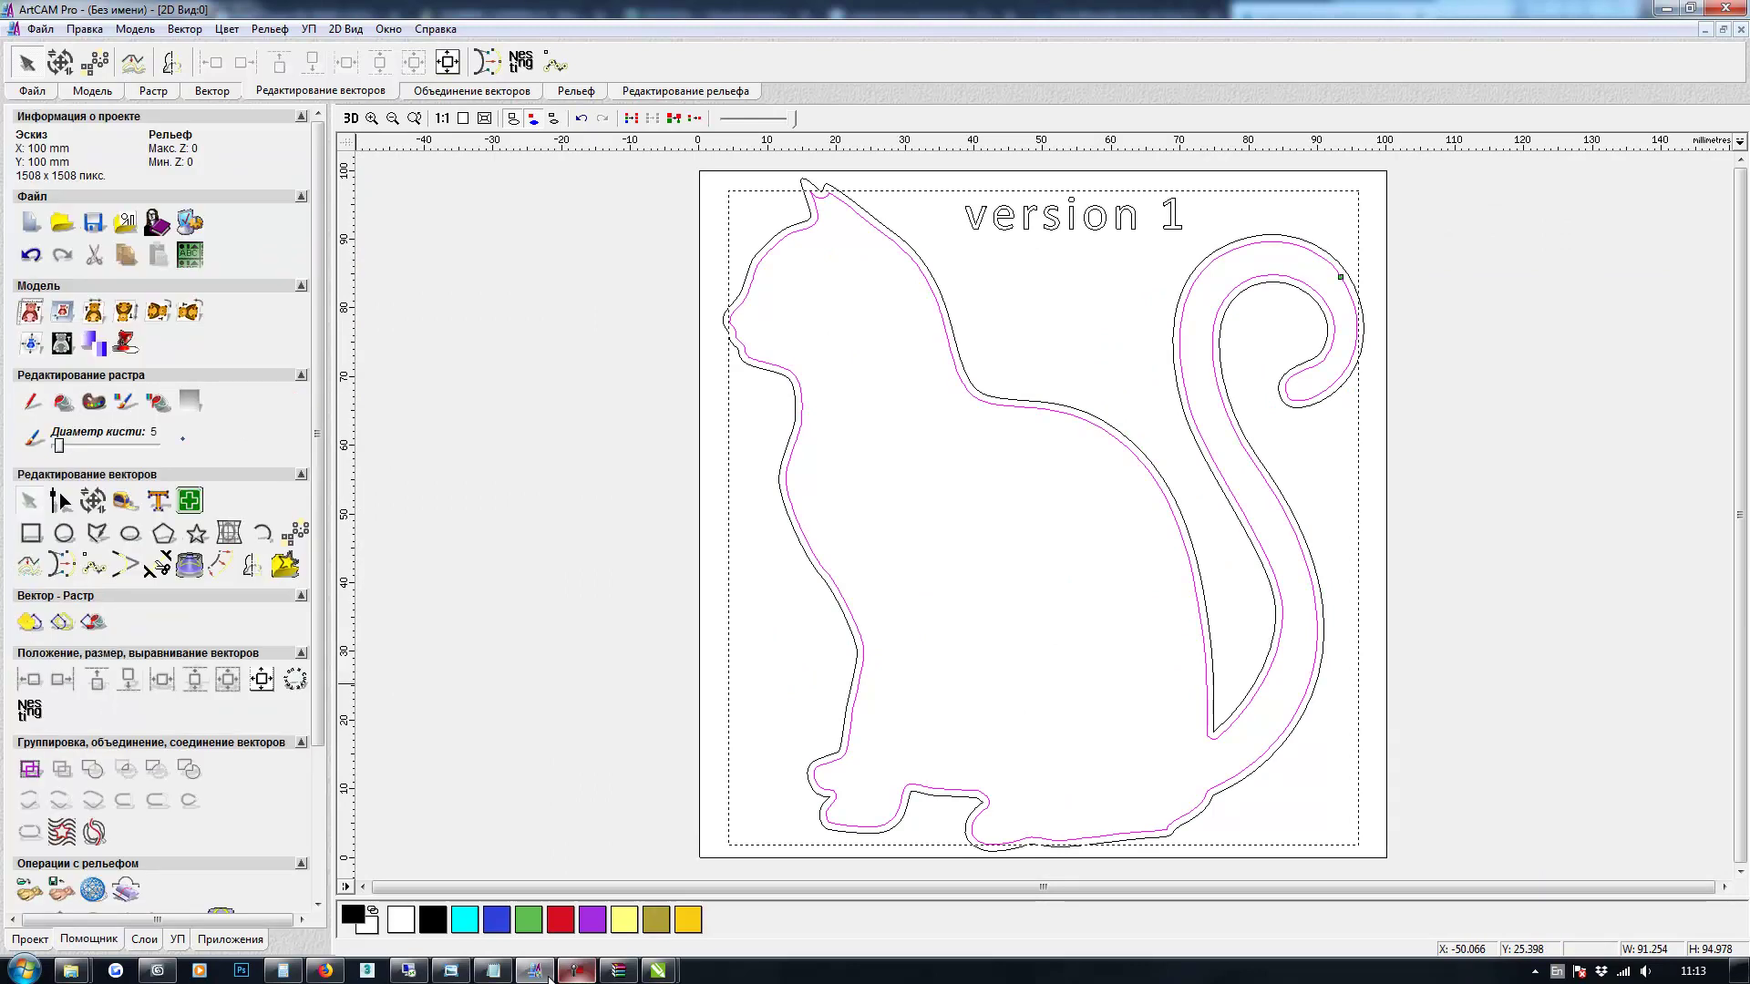
pyautogui.click(177, 939)
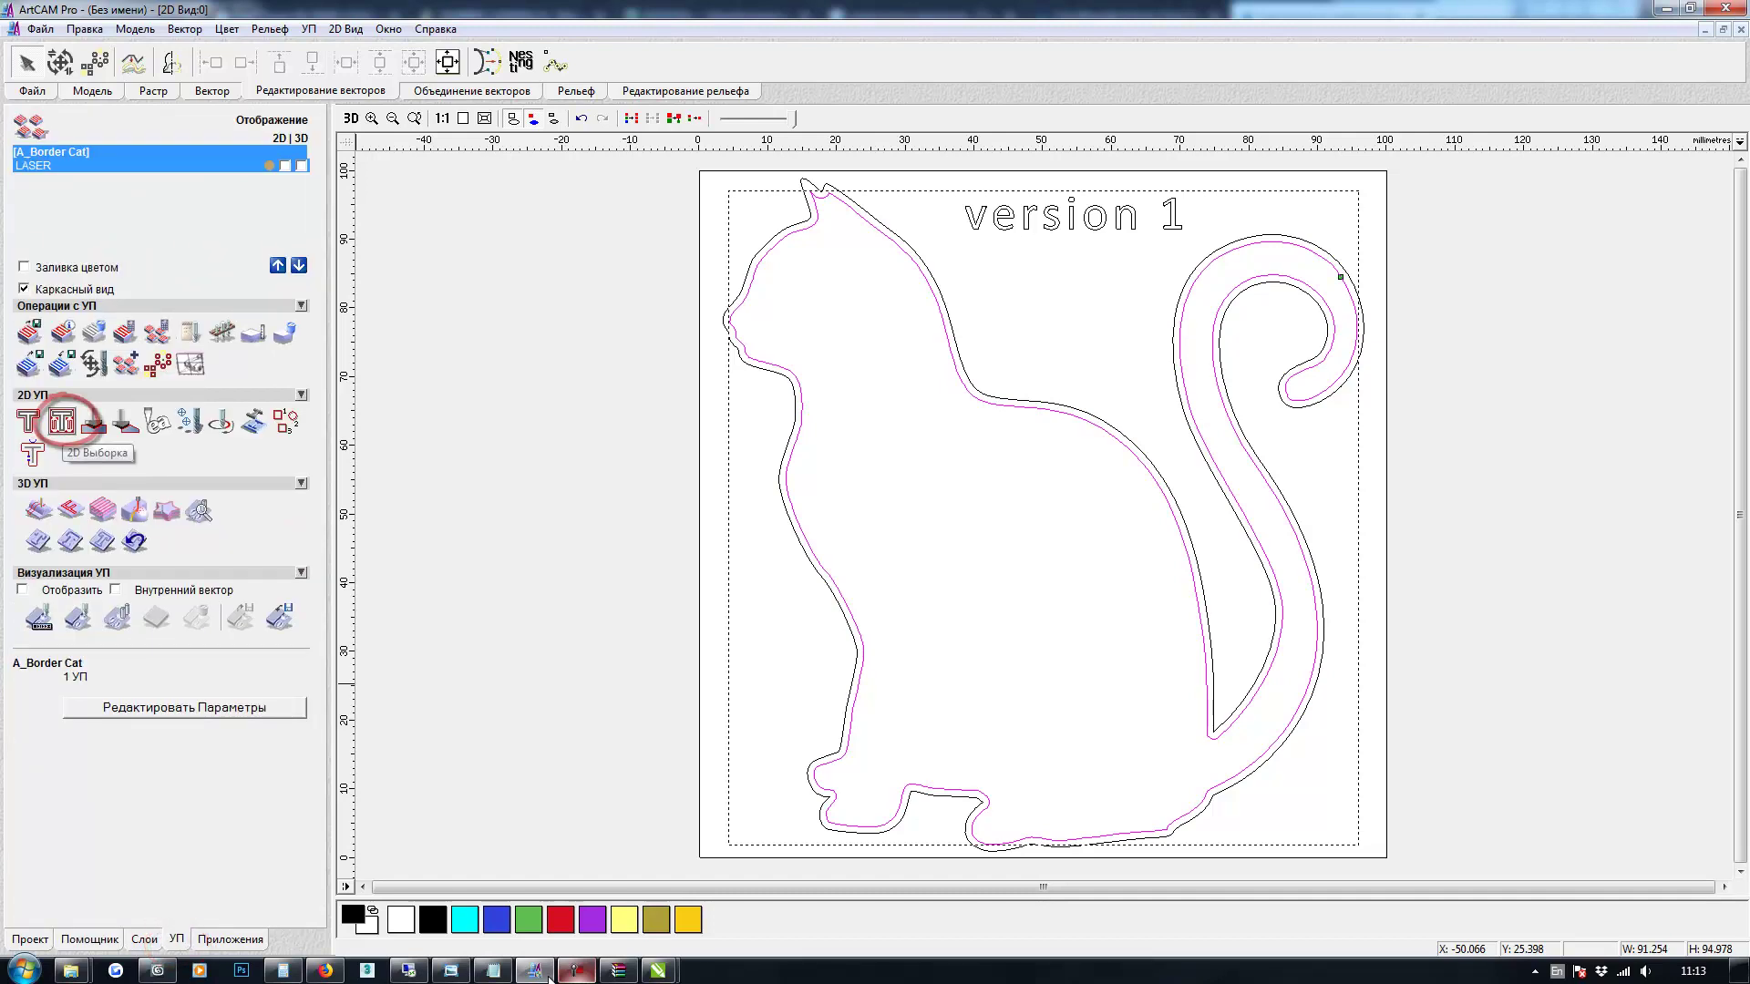
pyautogui.click(62, 420)
pyautogui.doubleClick(217, 411)
pyautogui.write('1')
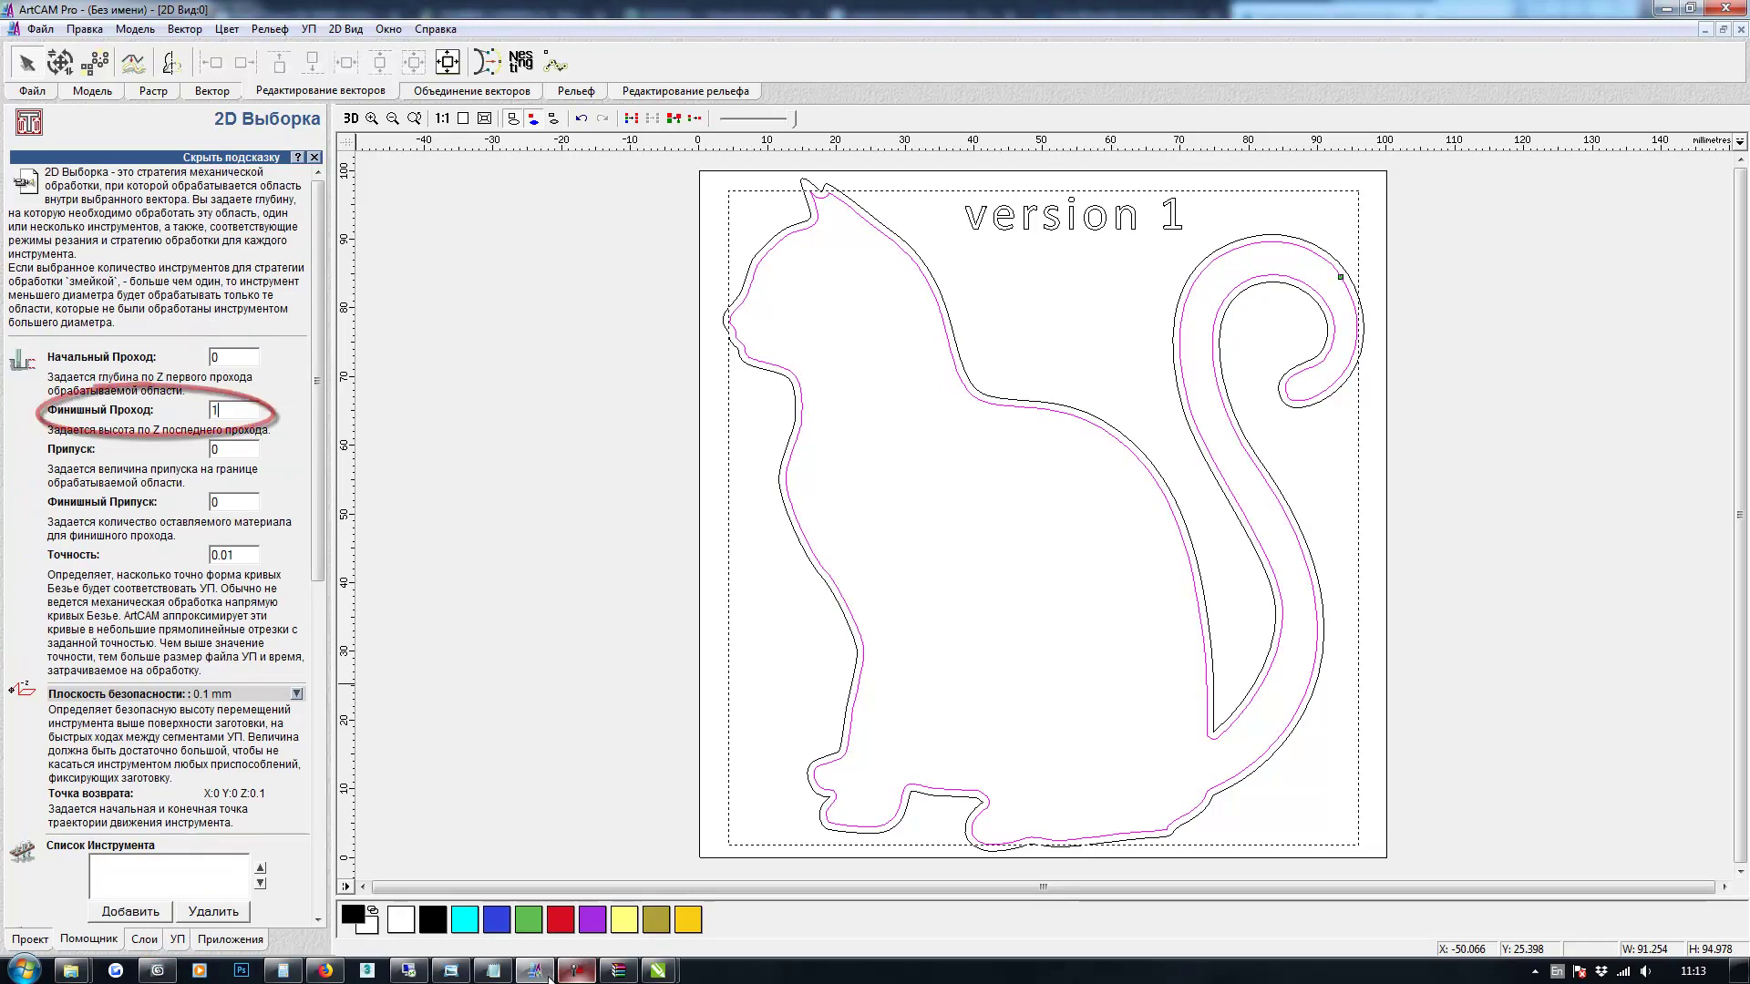
# Add the LASER tool from the tool database to the inner area clearance
pyautogui.moveTo(317, 381); pyautogui.dragTo(317, 539)
pyautogui.moveTo(138, 589); pyautogui.dragTo(96, 602)
pyautogui.click(130, 612)
pyautogui.moveTo(789, 387); pyautogui.dragTo(788, 564)
pyautogui.click(633, 595)
pyautogui.moveTo(806, 654); pyautogui.dragTo(866, 638)
pyautogui.click(840, 647)
# Set the LASER stepover to 2 mm and calculate the raster toolpath inside the inner cat outline
pyautogui.moveTo(317, 480); pyautogui.dragTo(318, 555)
pyautogui.moveTo(177, 455); pyautogui.dragTo(168, 455)
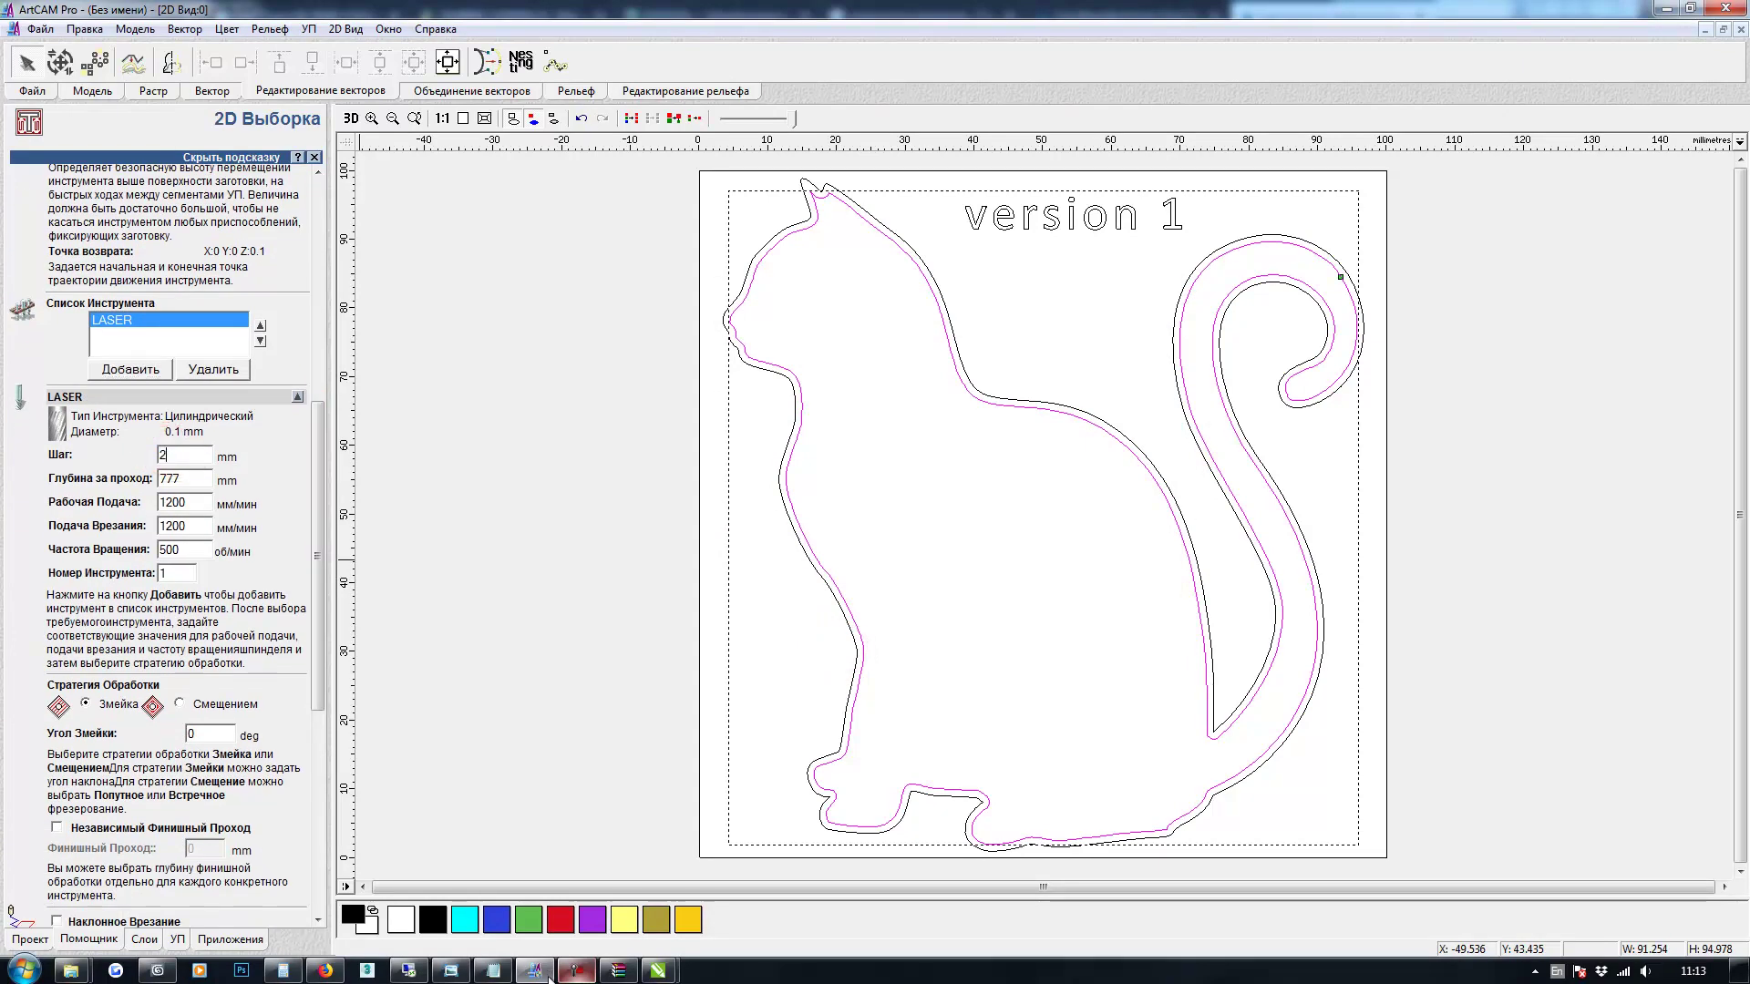
pyautogui.moveTo(317, 556); pyautogui.dragTo(317, 744)
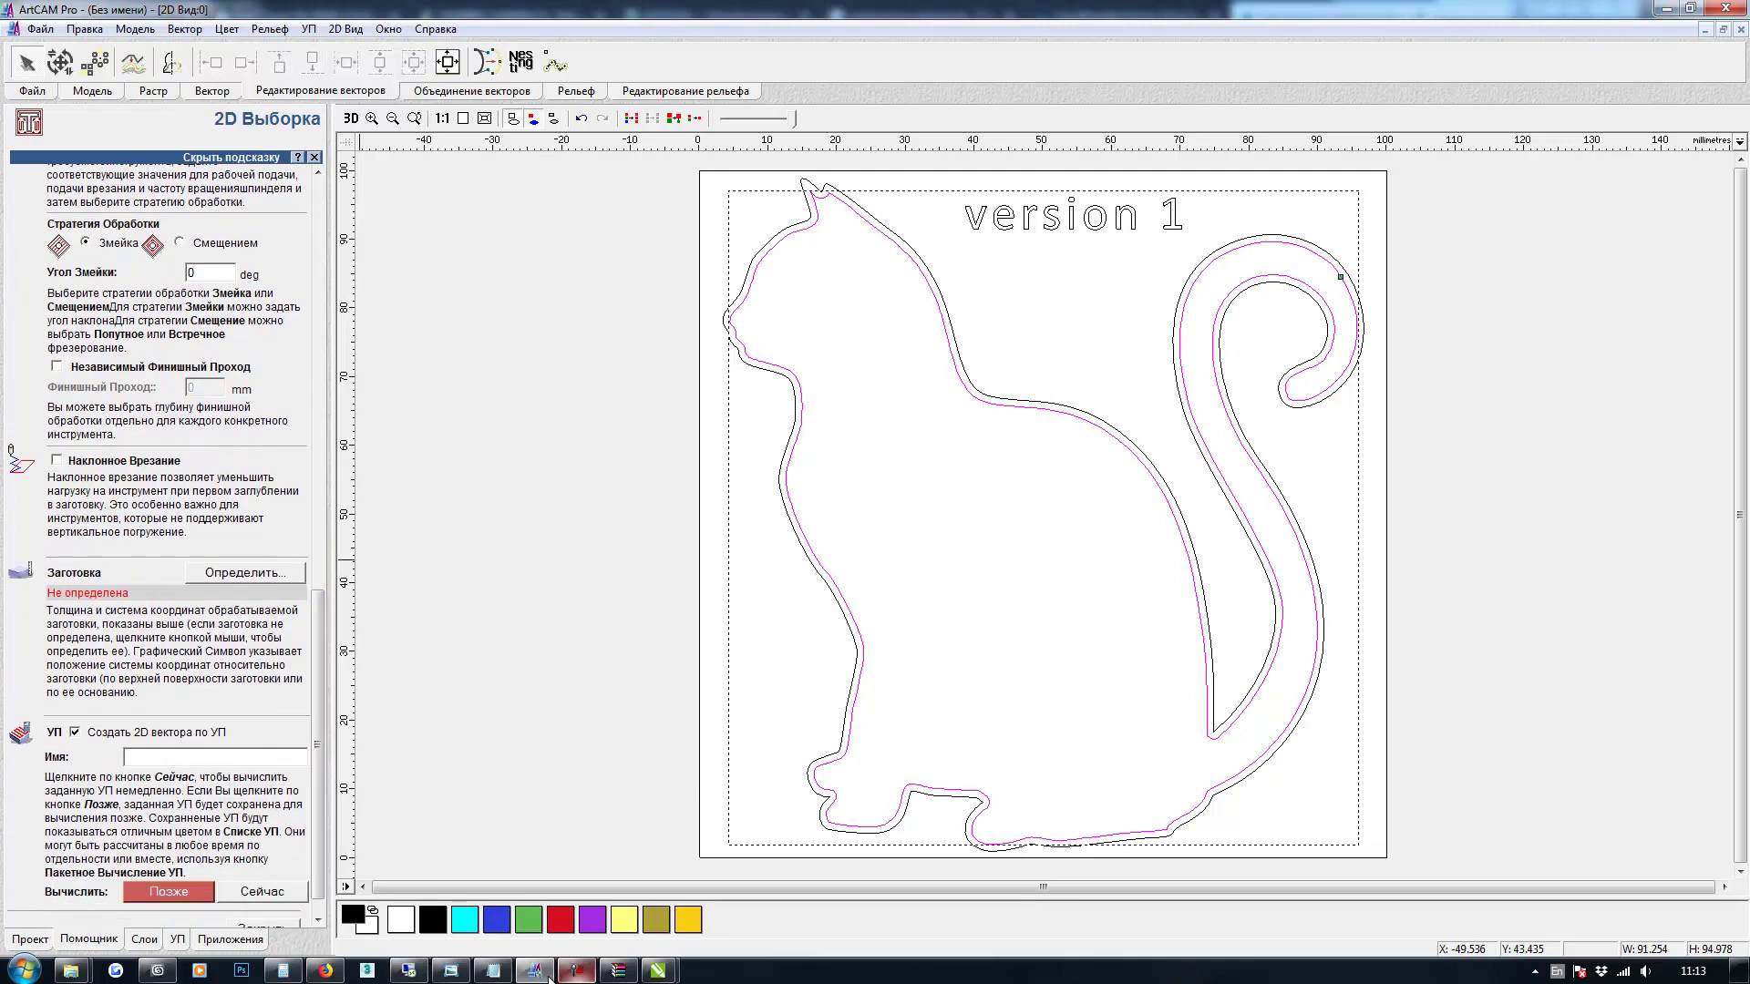
pyautogui.click(263, 892)
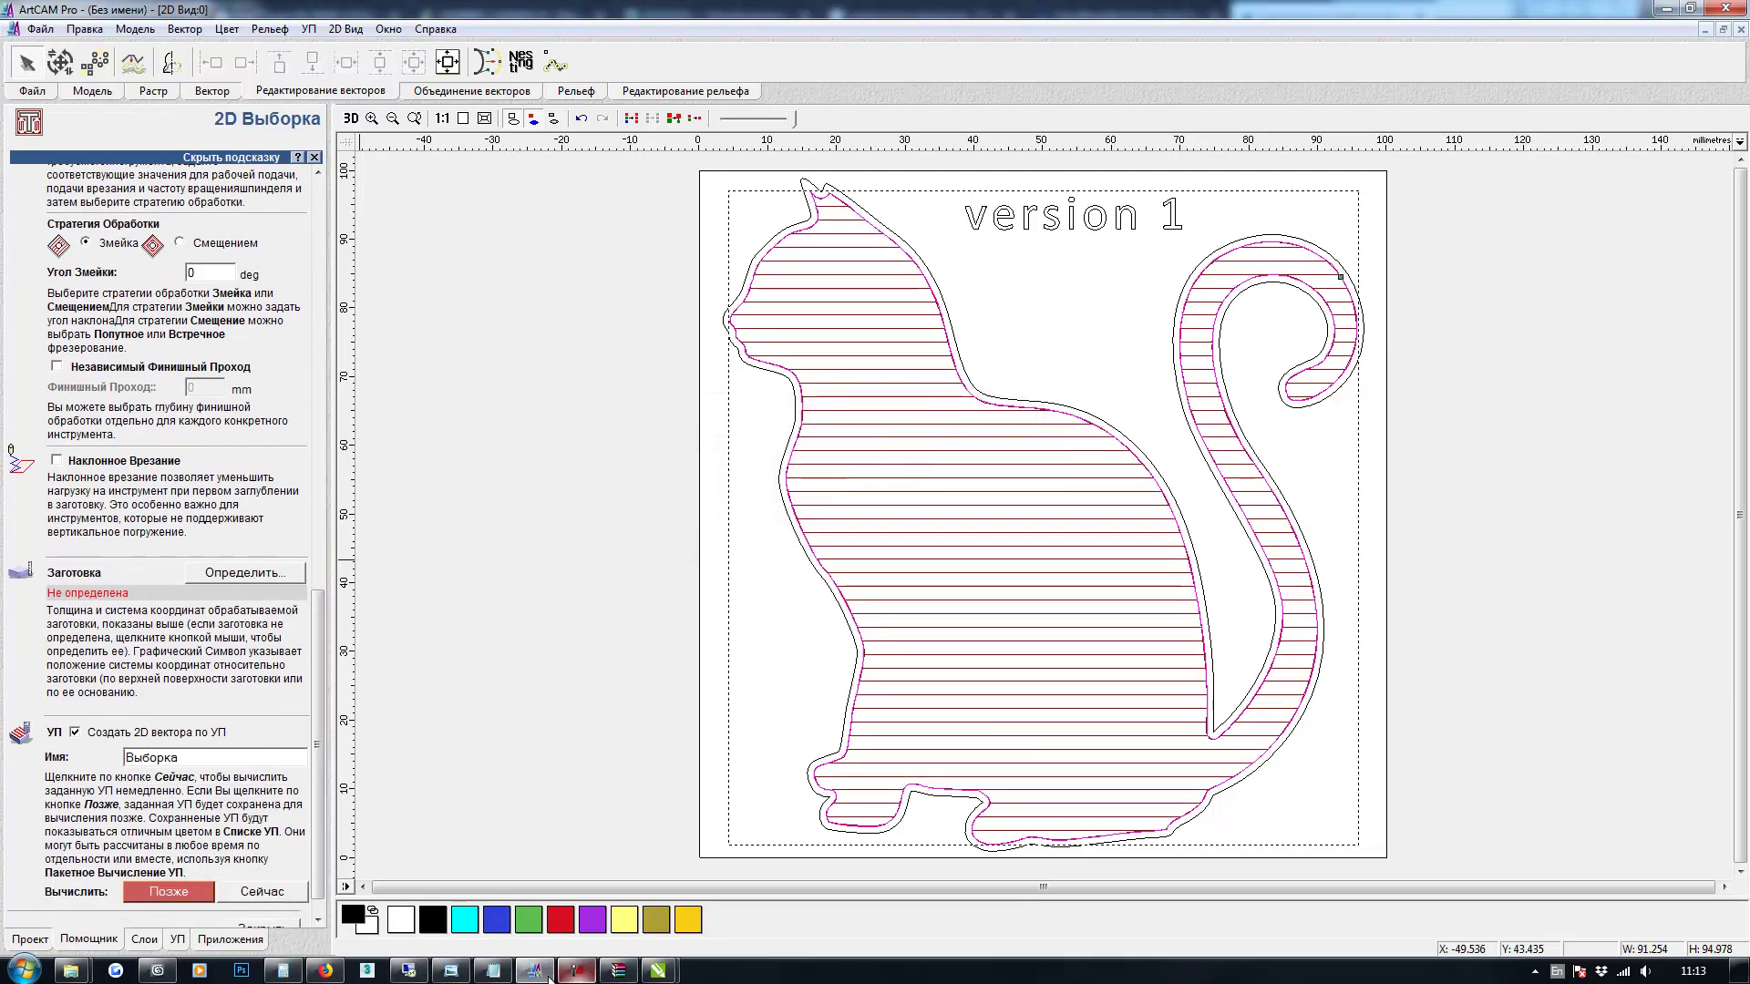
# Try raster angles of 33 and 25 degrees for the inner cat fill, recalculating the toolpath each time
pyautogui.write('33')
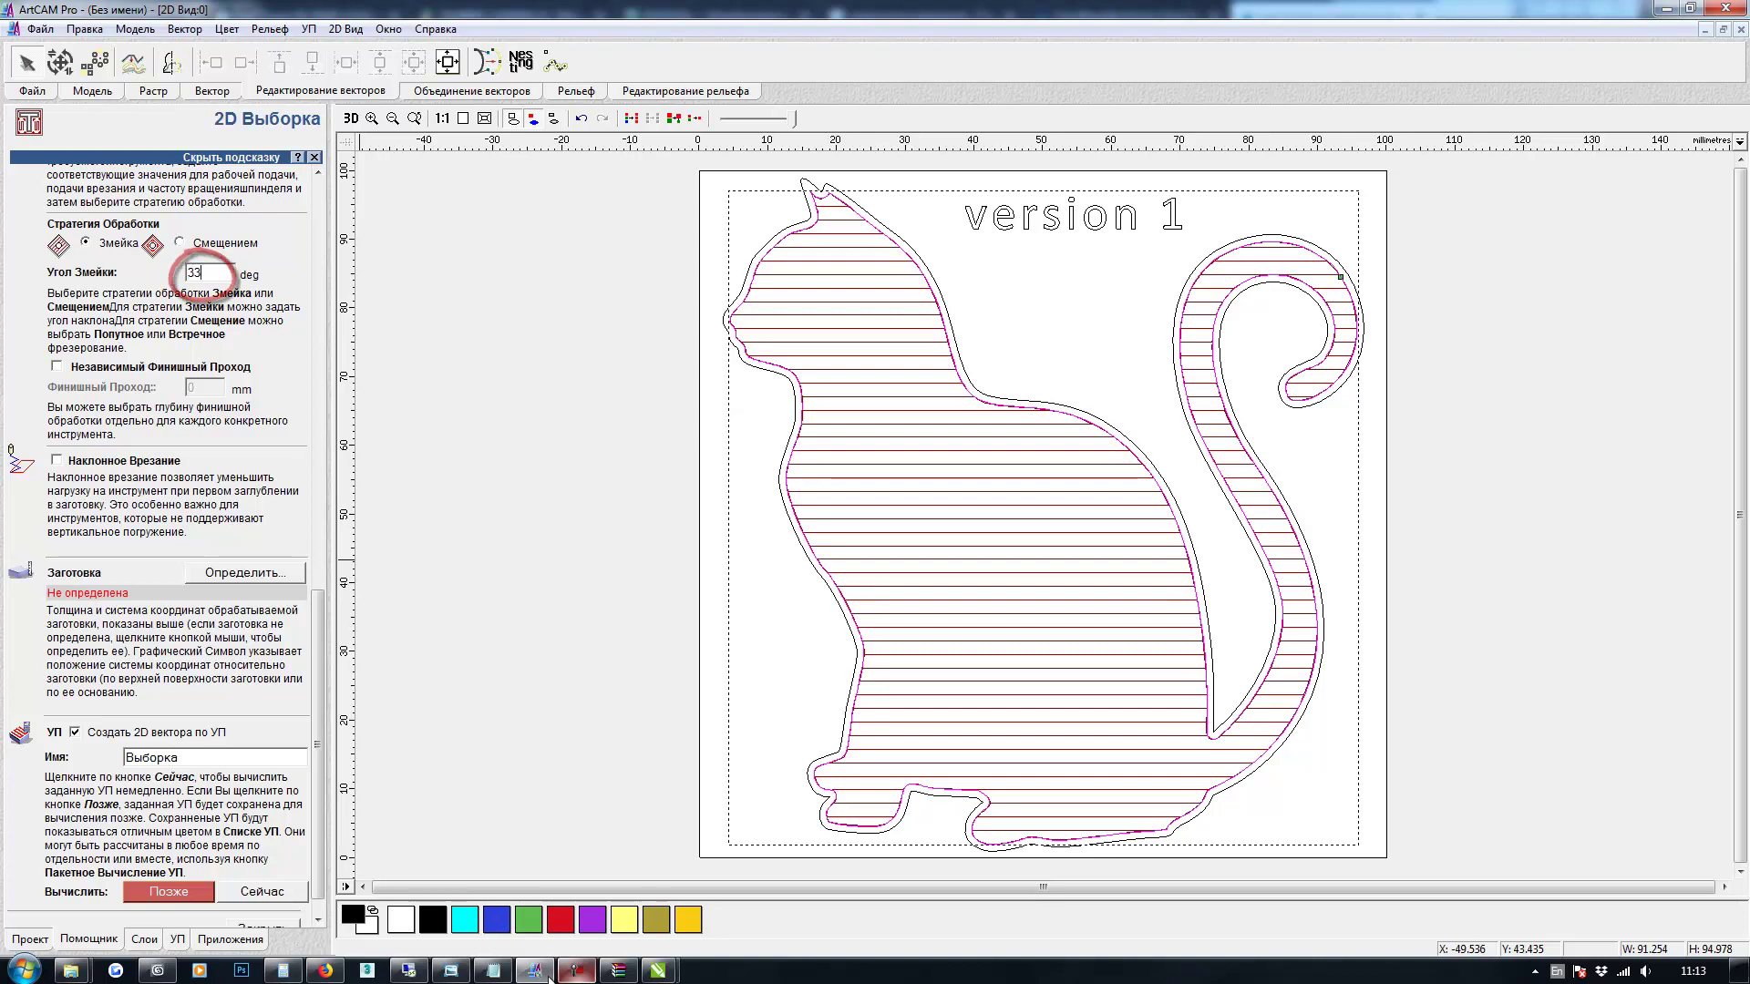
pyautogui.press('Return')
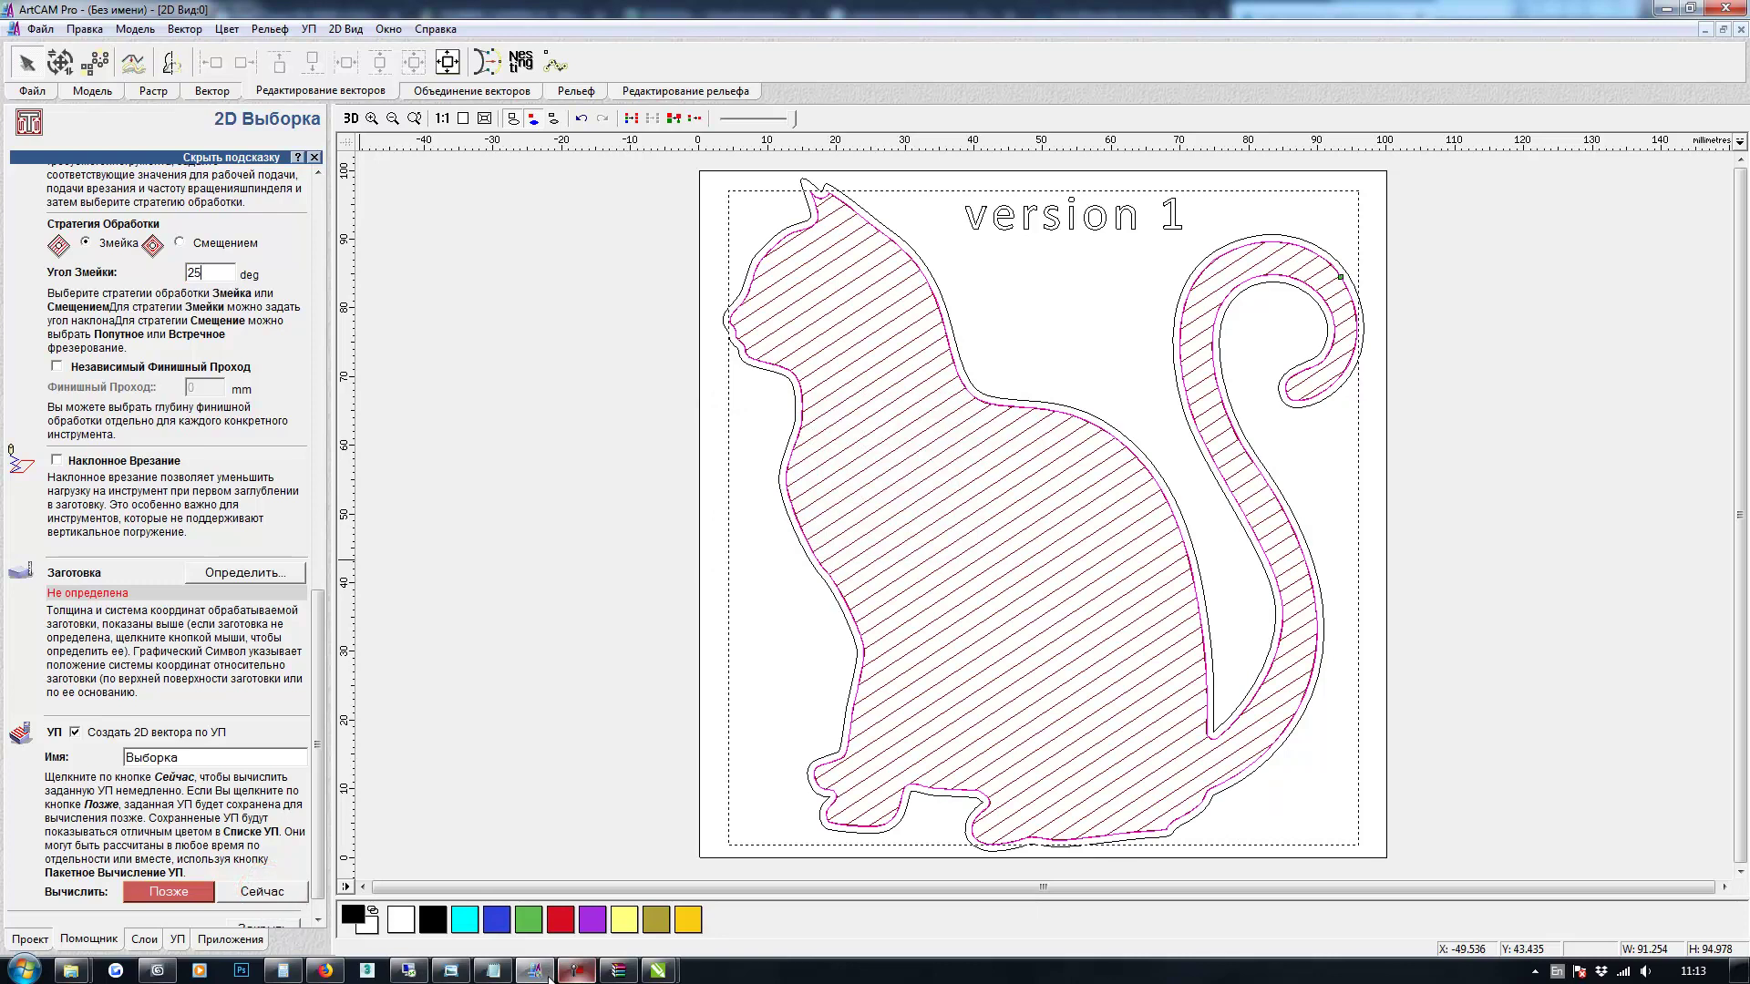
pyautogui.press('Return')
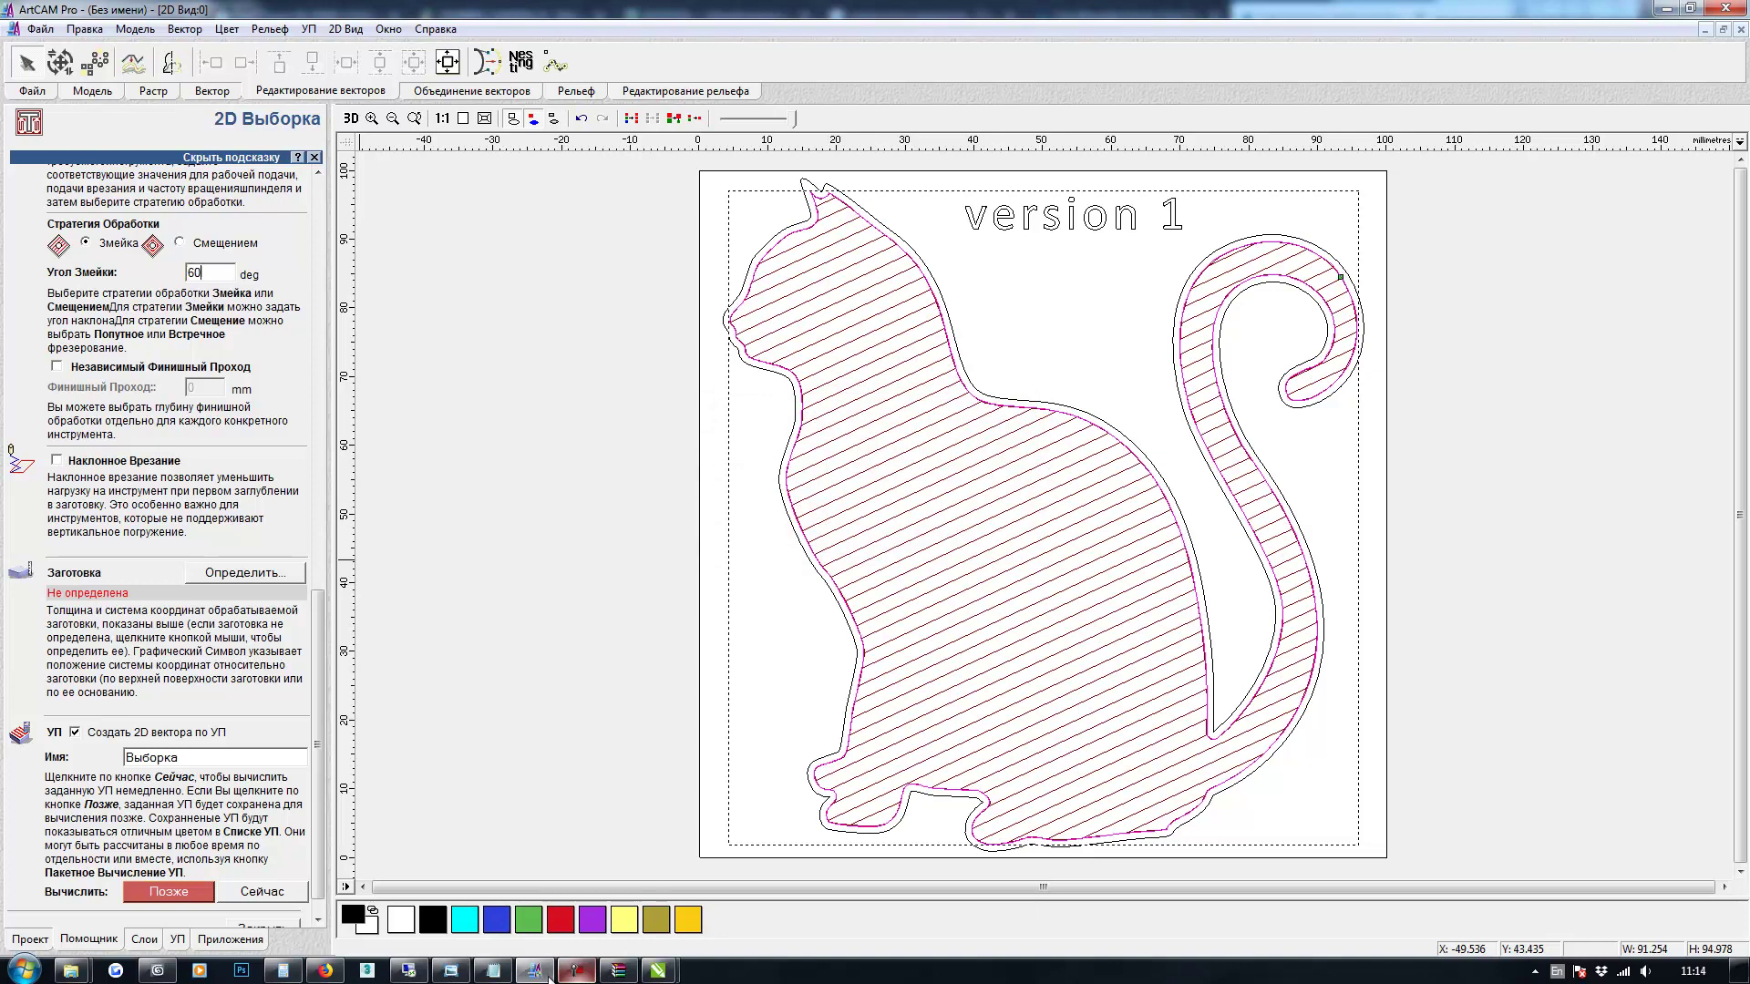
# Recalculate the inner cat fill with a raster angle of 60 degrees and name the toolpath A_60_degInside
pyautogui.press('Return')
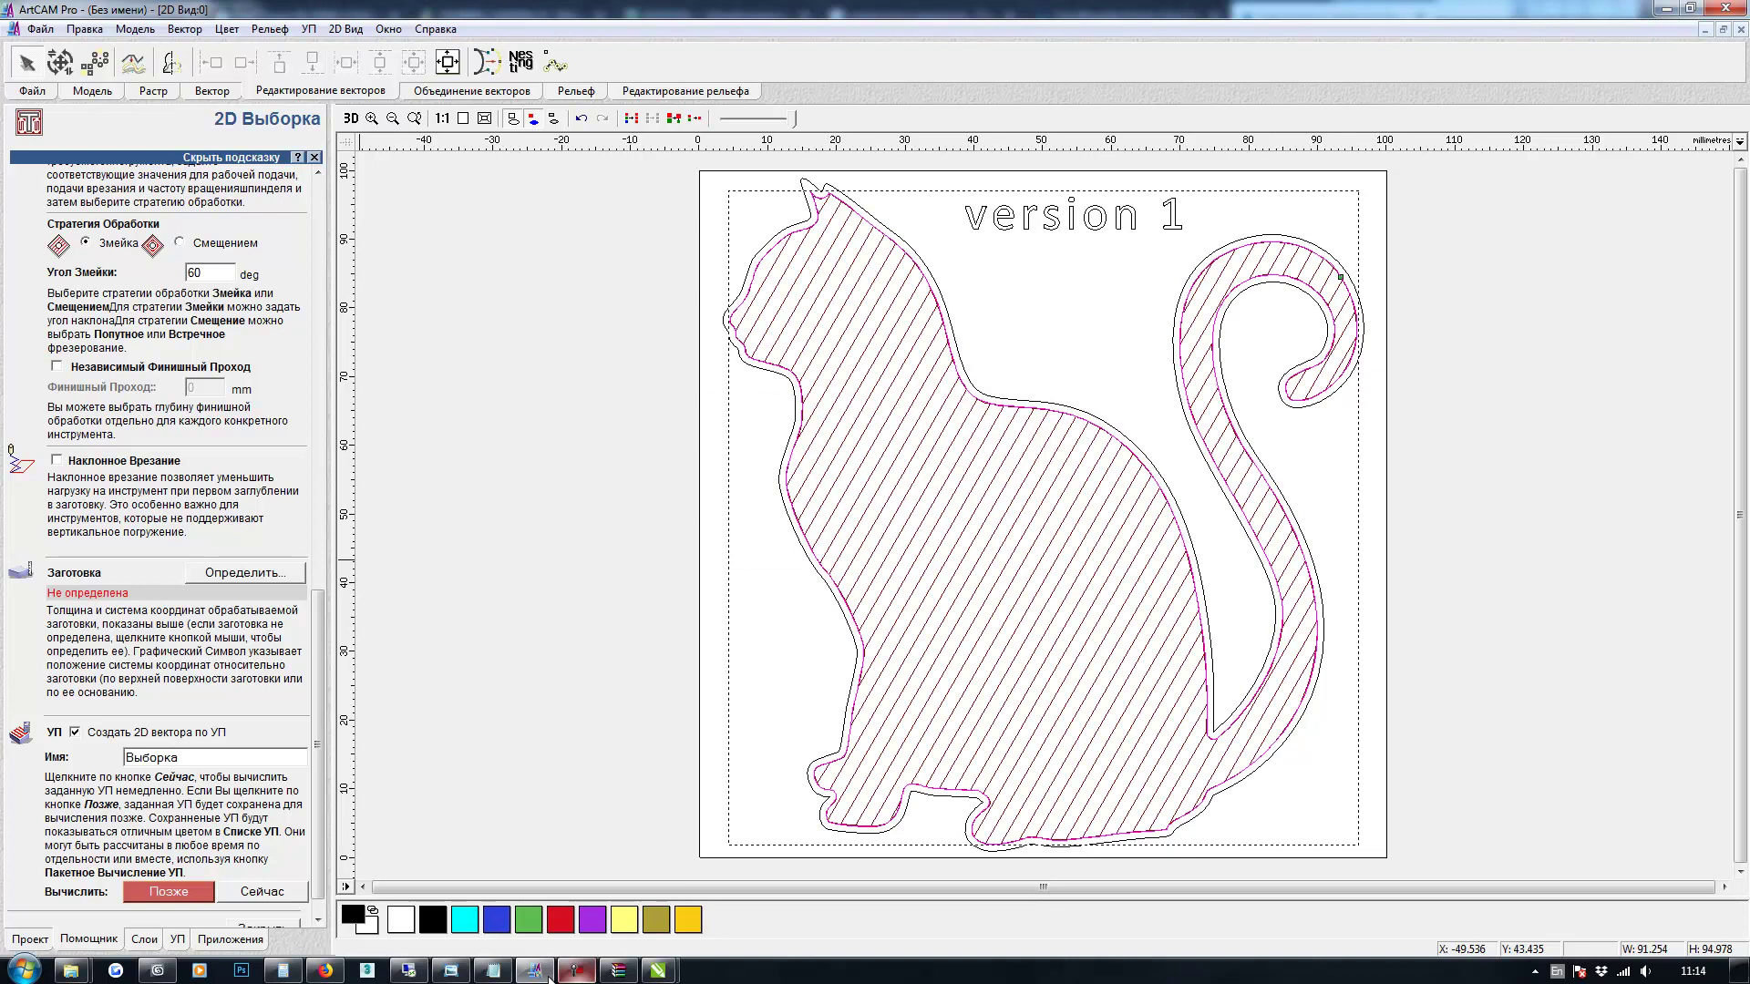
pyautogui.press('Tab')
pyautogui.write('60')
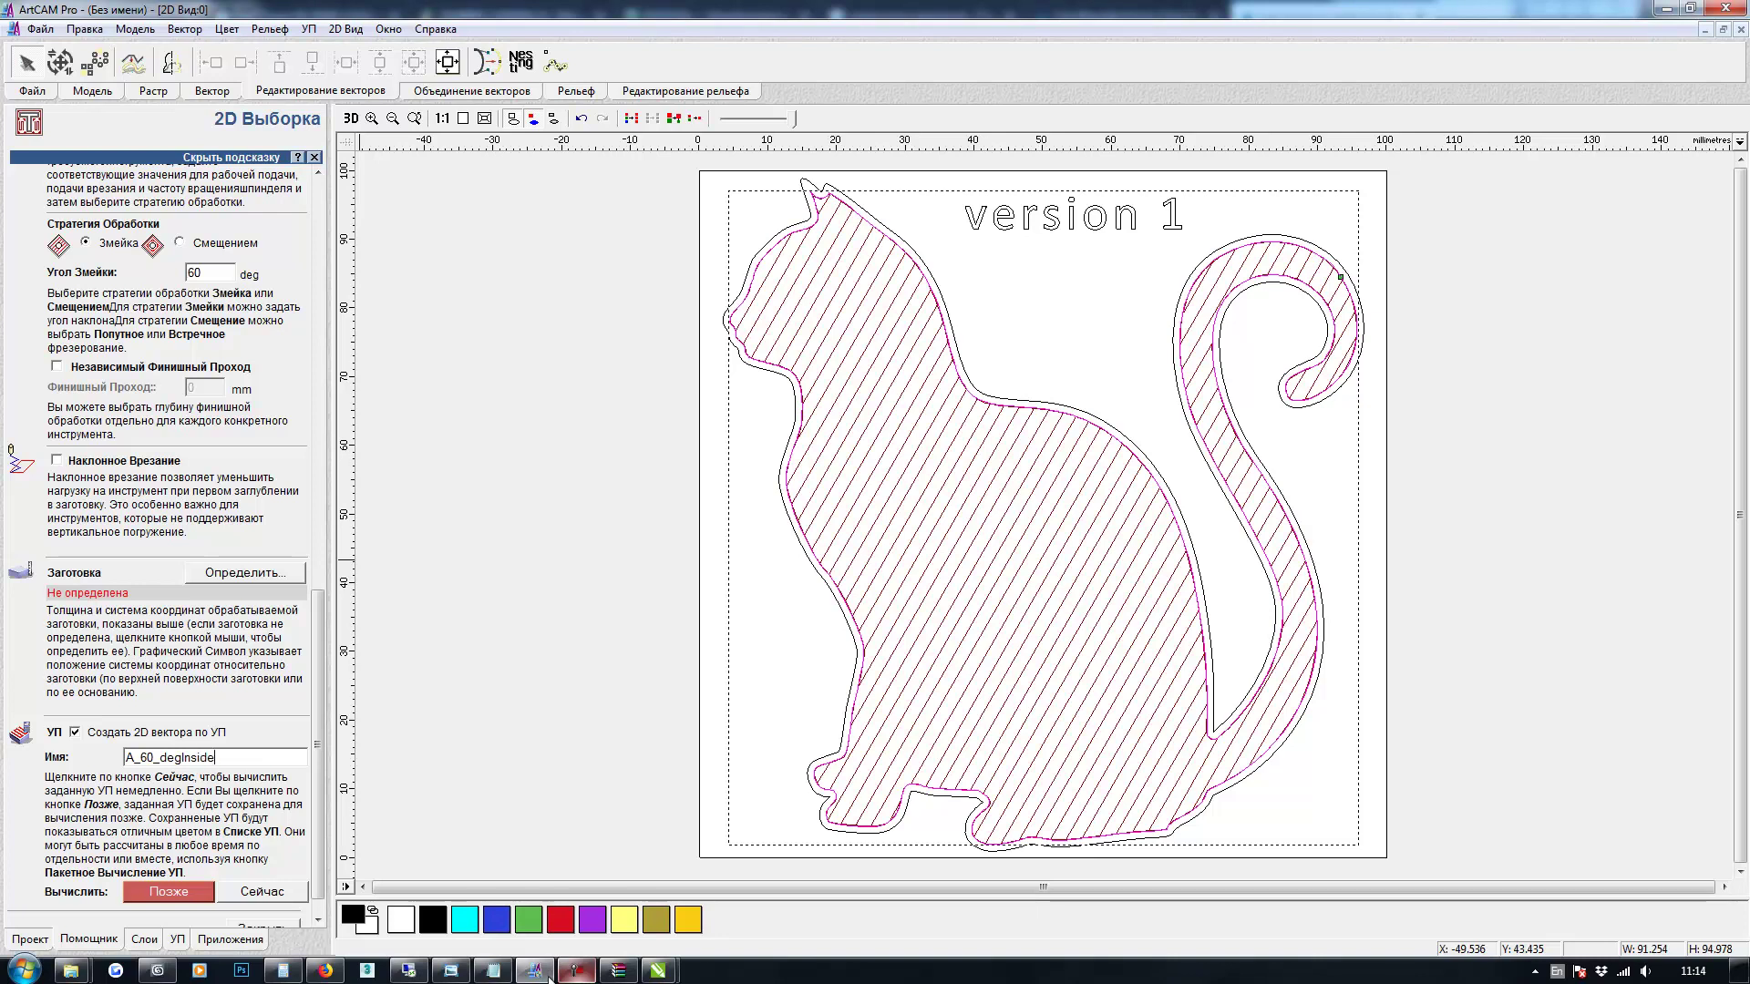
pyautogui.press('Return')
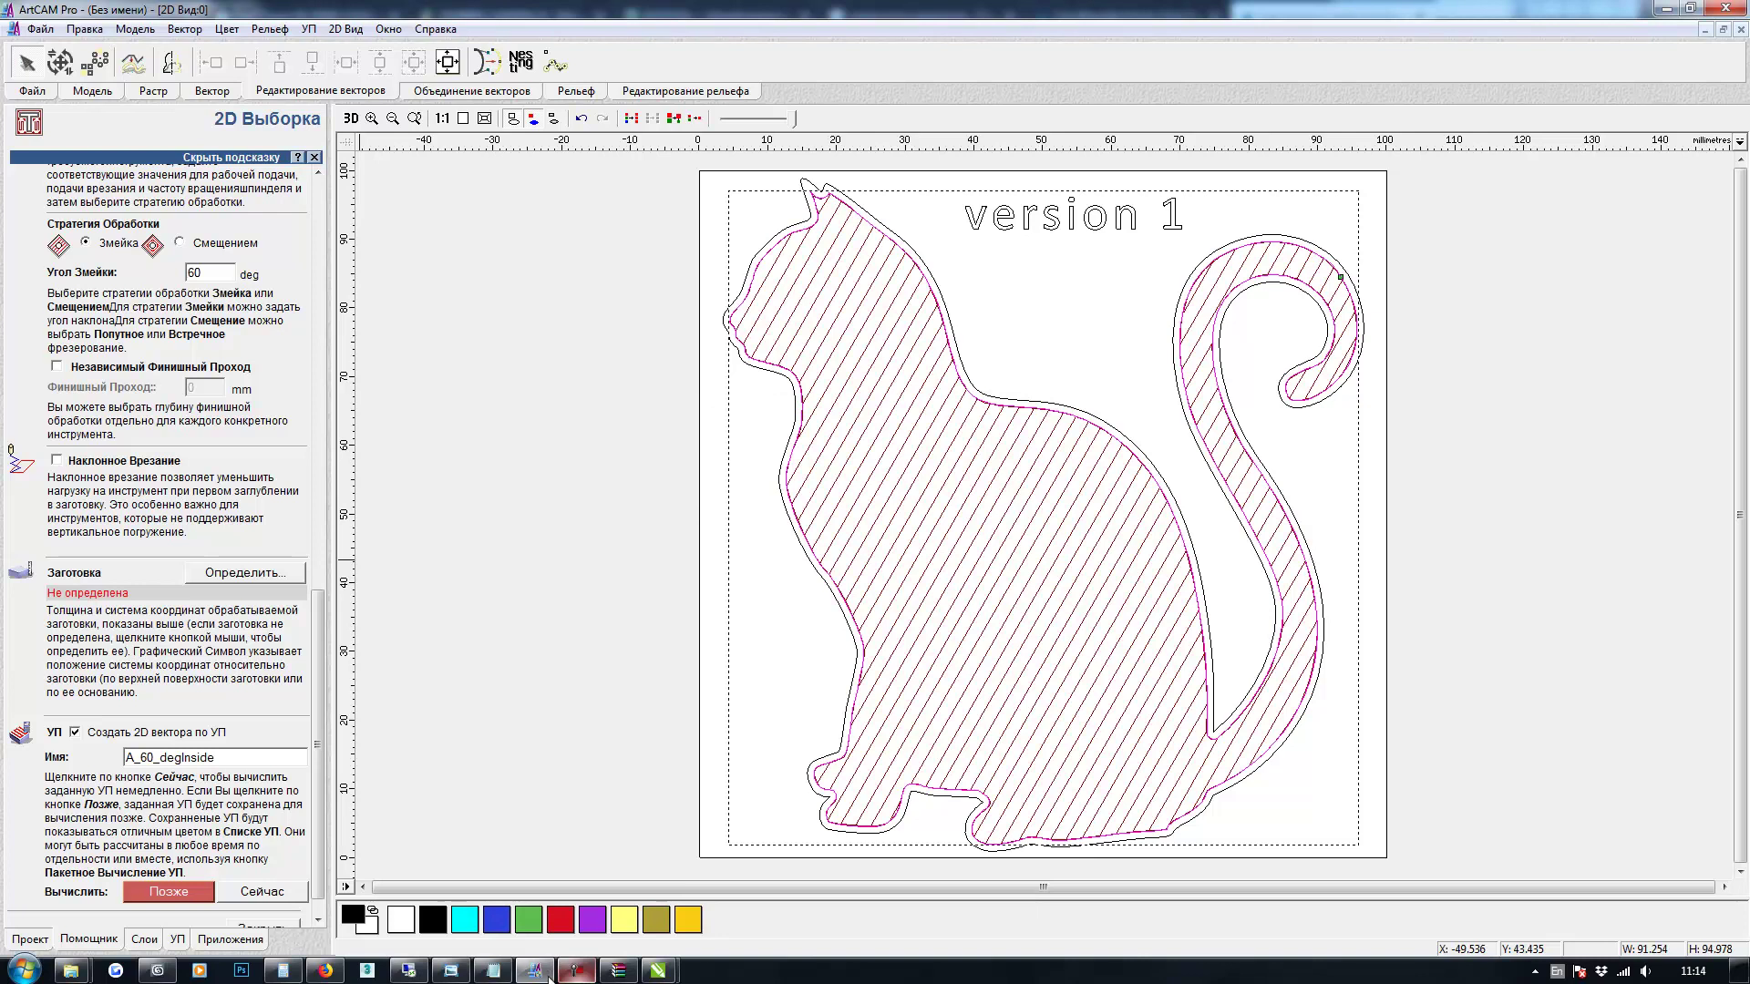
# Calculate the A_60_degInside toolpath and delete the earlier Выборка toolpath from the toolpath list
pyautogui.moveTo(317, 744); pyautogui.dragTo(317, 757)
pyautogui.click(262, 862)
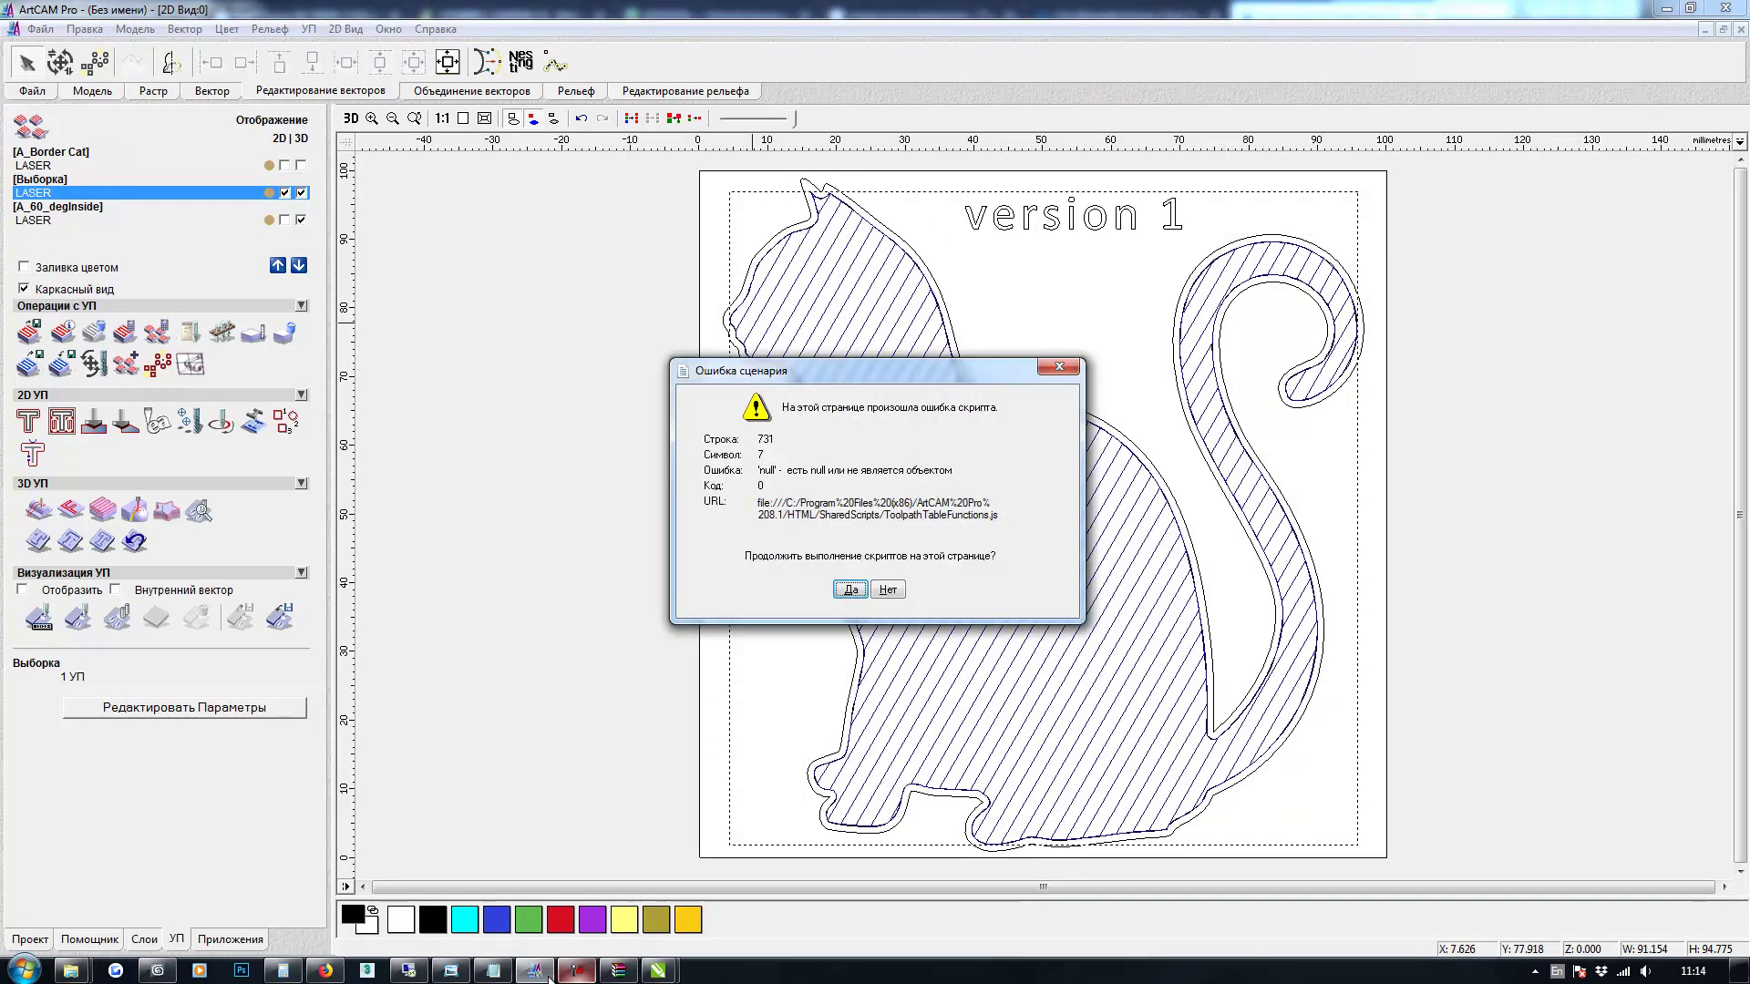
pyautogui.press('Return')
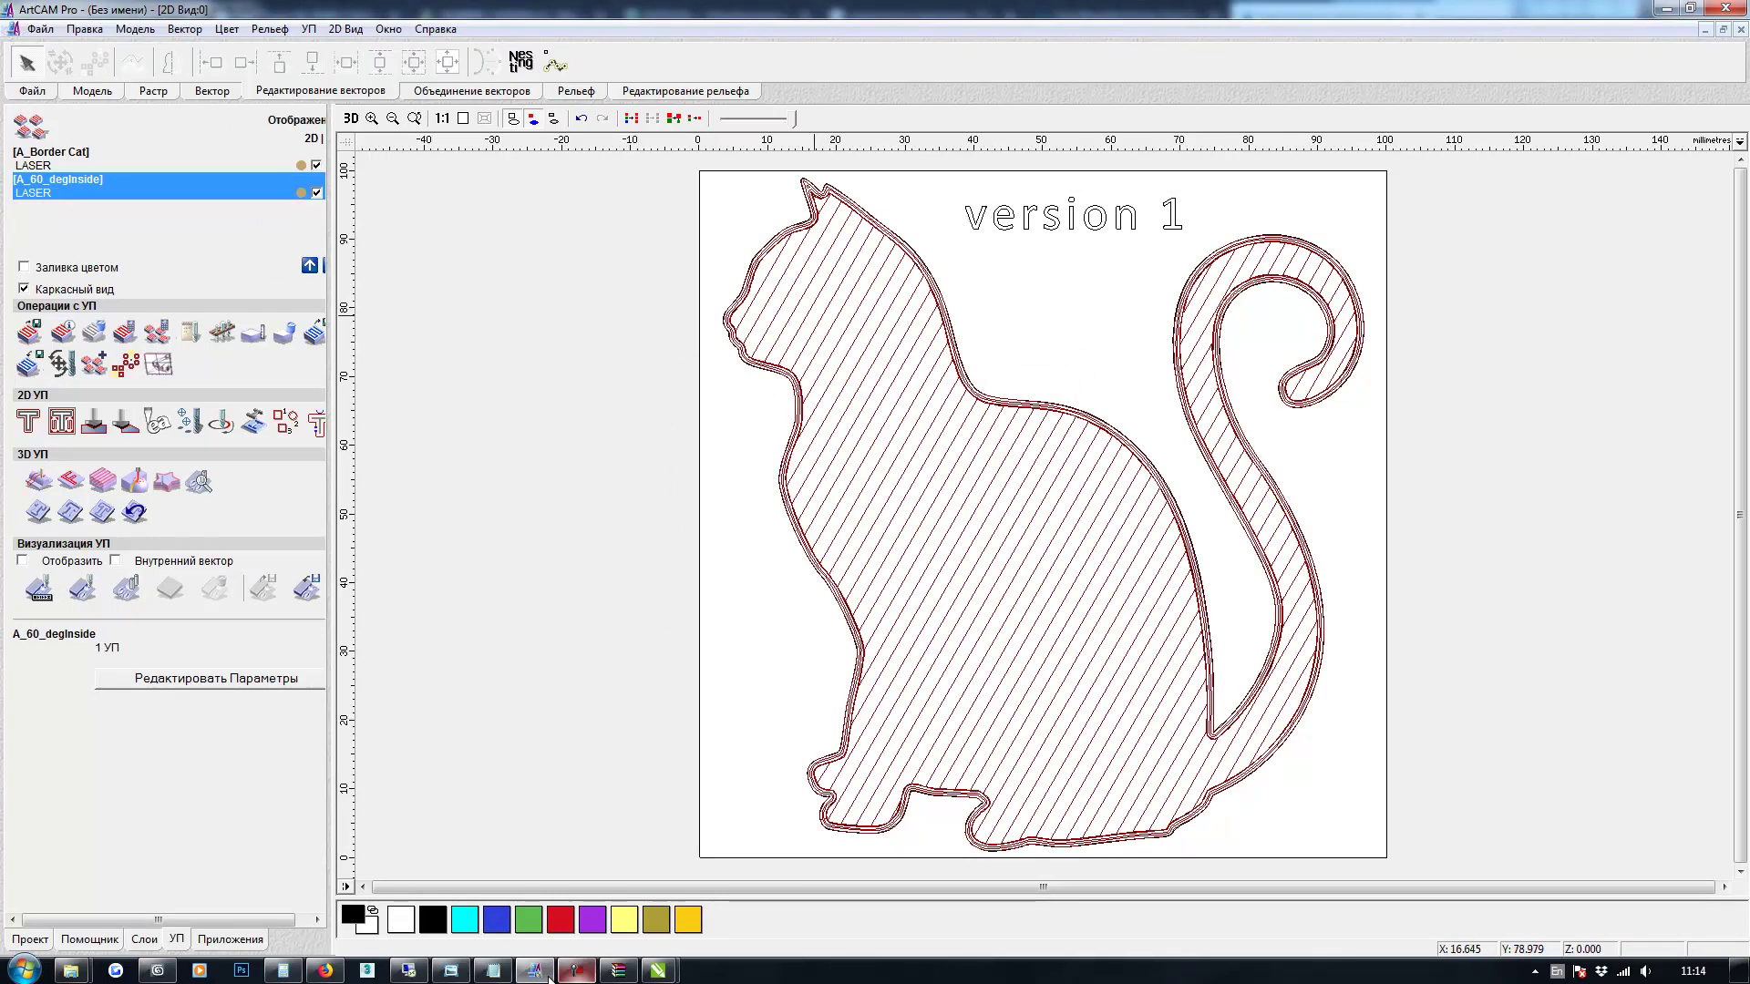
# Open the A_60_degInside toolpath for editing, change its name to A_300_degInside and set its raster angle to 300 degrees
pyautogui.doubleClick(808, 310)
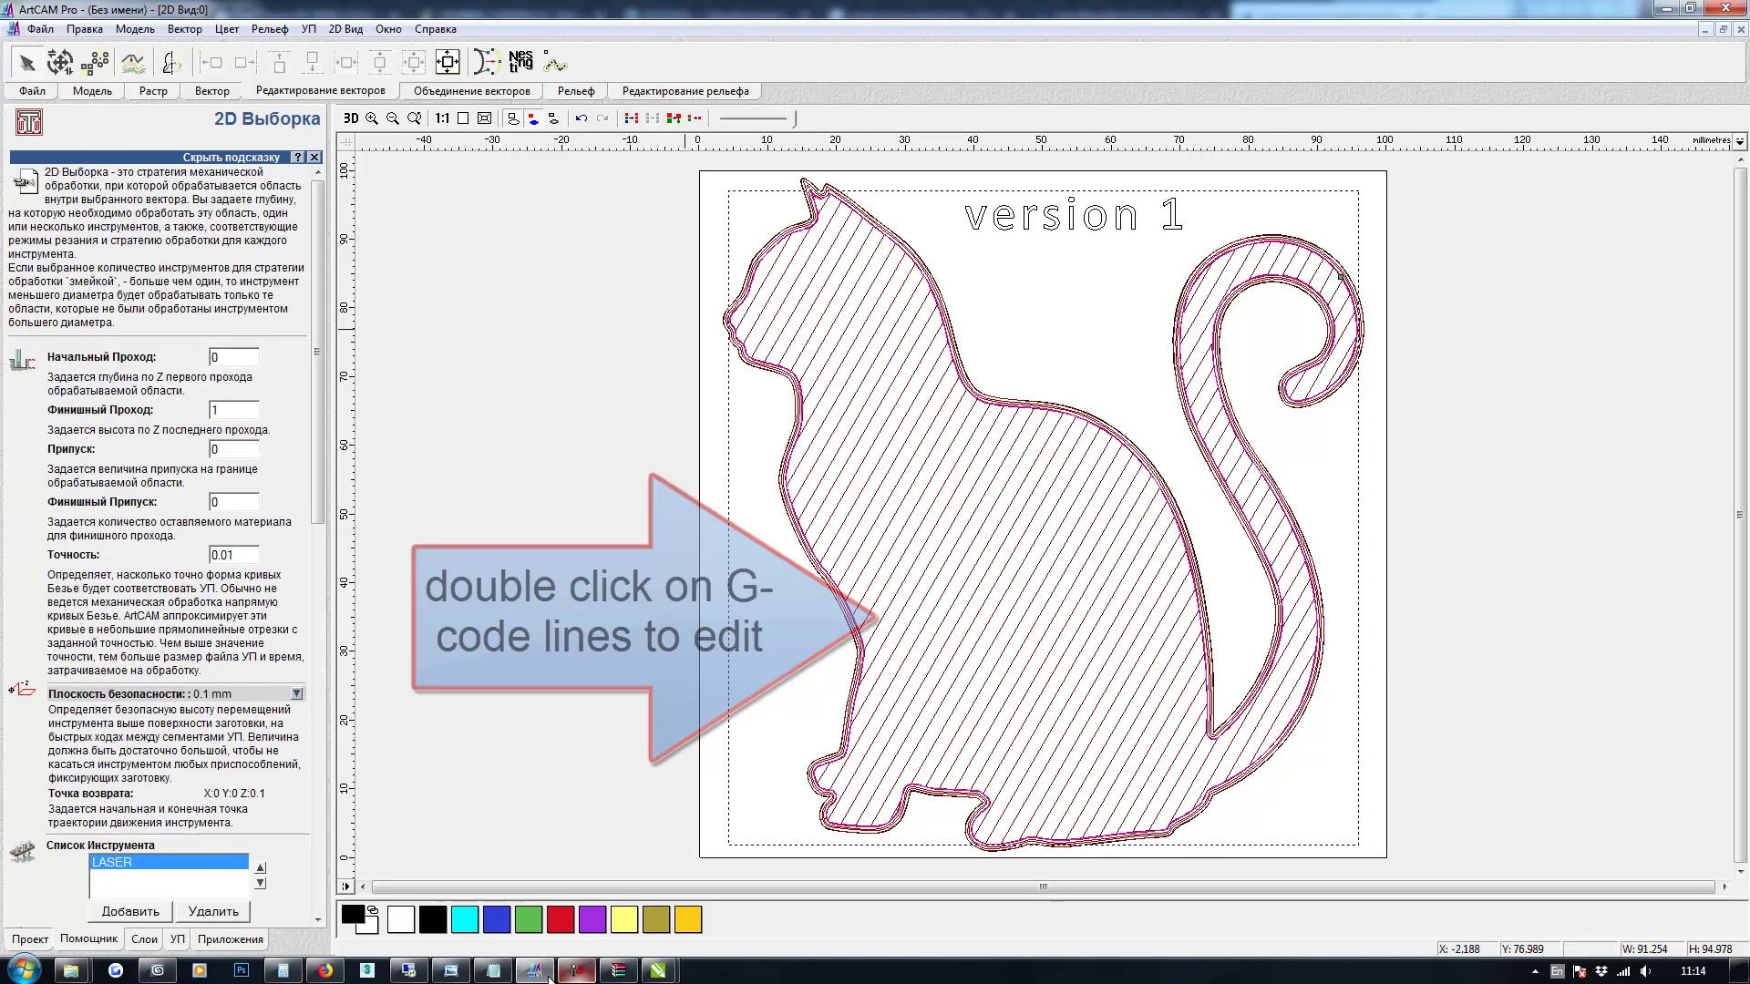
pyautogui.hotkey('ctrl', 'a')
pyautogui.moveTo(318, 379); pyautogui.dragTo(317, 766)
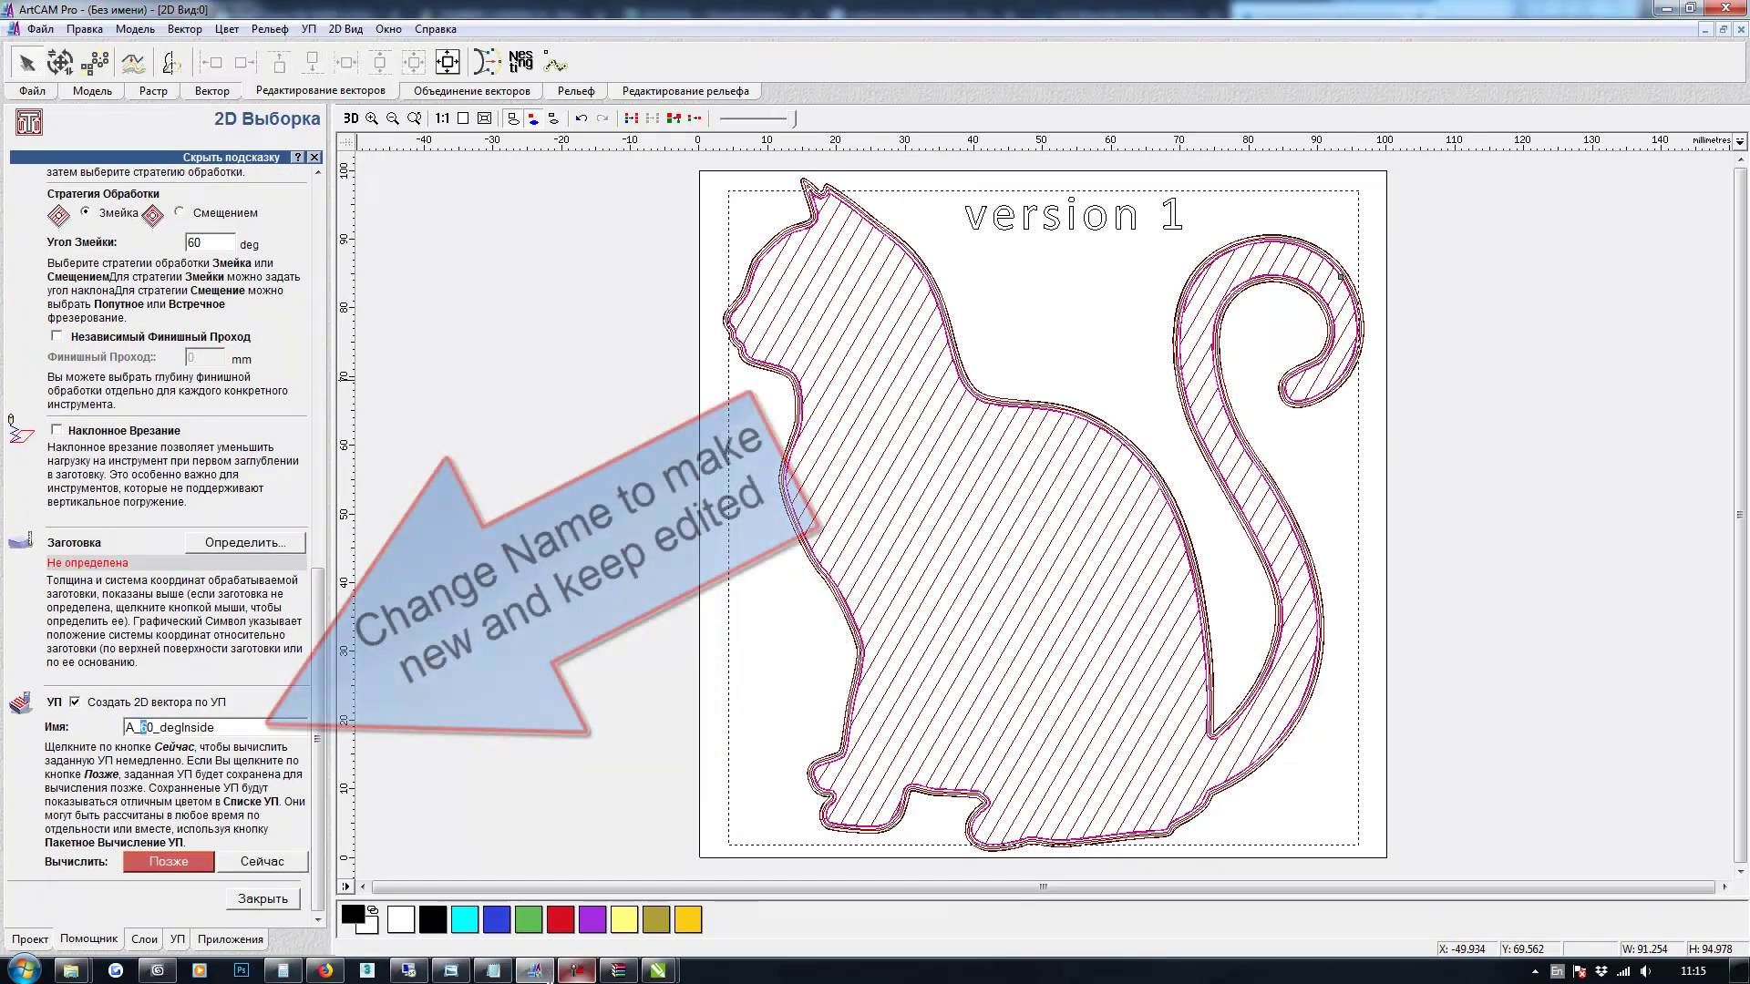
pyautogui.write('0')
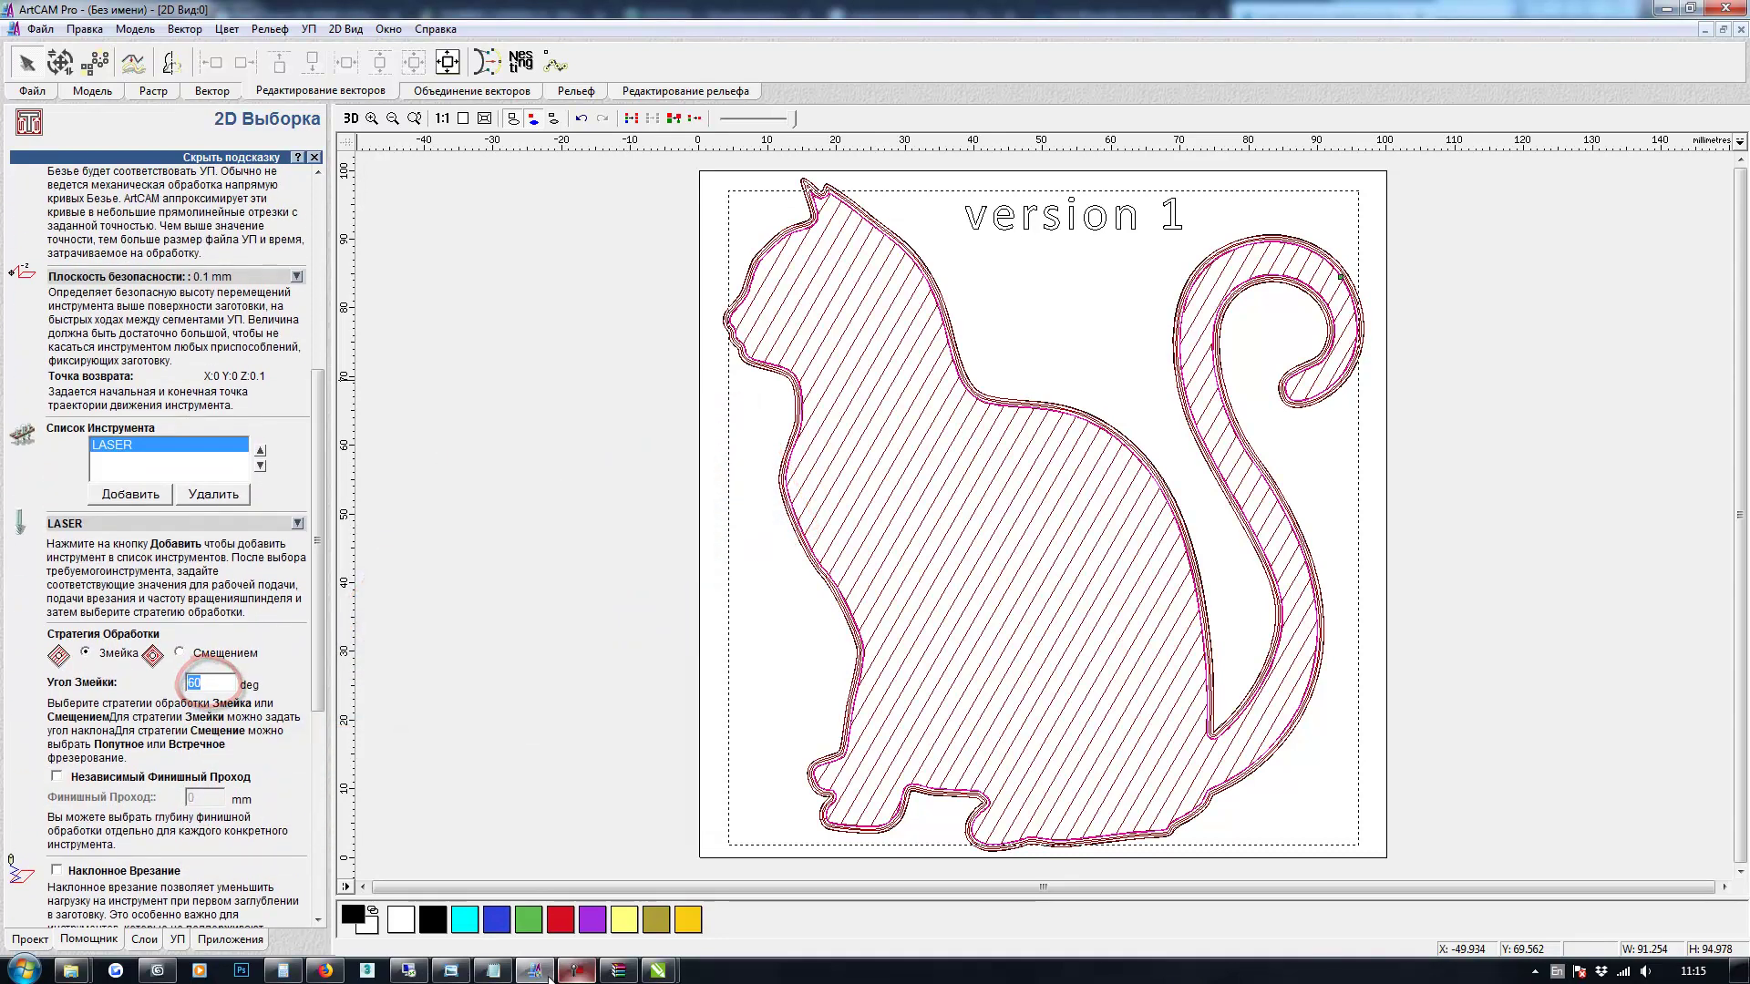
pyautogui.write('300')
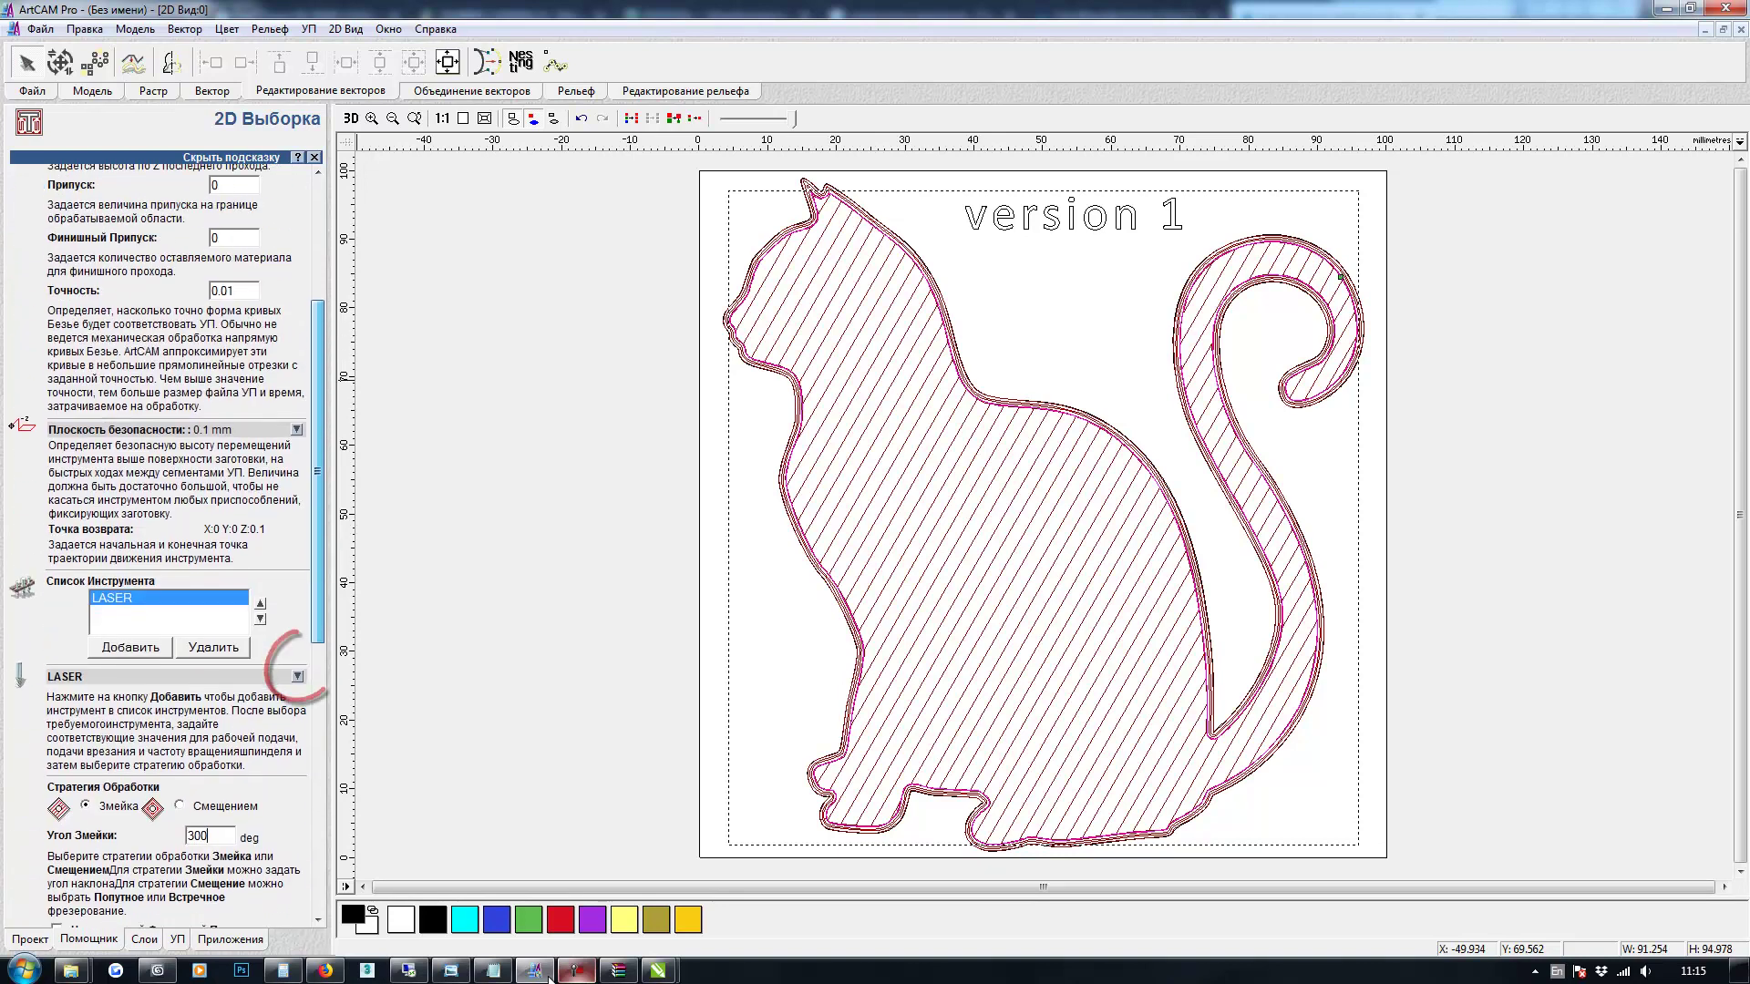
pyautogui.moveTo(317, 670); pyautogui.dragTo(317, 682)
pyautogui.doubleClick(163, 470)
pyautogui.scroll(-5, 550, 981)
pyautogui.moveTo(317, 620); pyautogui.dragTo(318, 738)
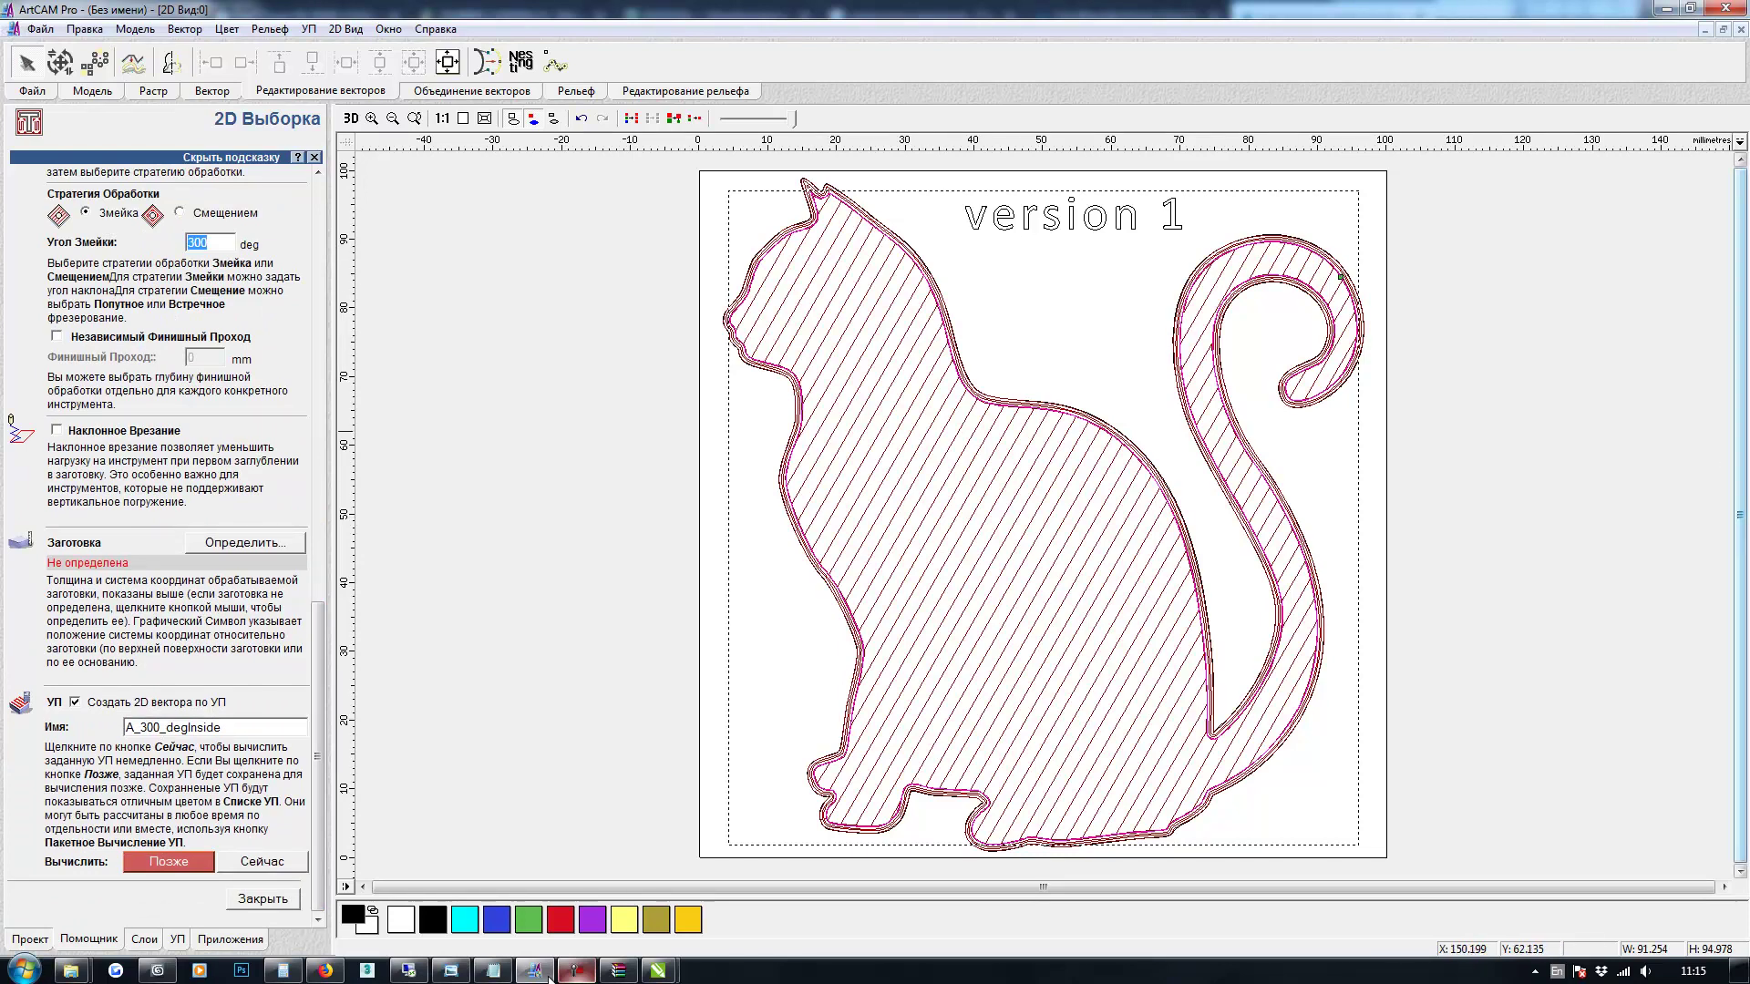
# Calculate the A_300_degInside toolpath for crossing hatch lines inside the cat and close the 2D area clearance
pyautogui.scroll(5, 818, 185)
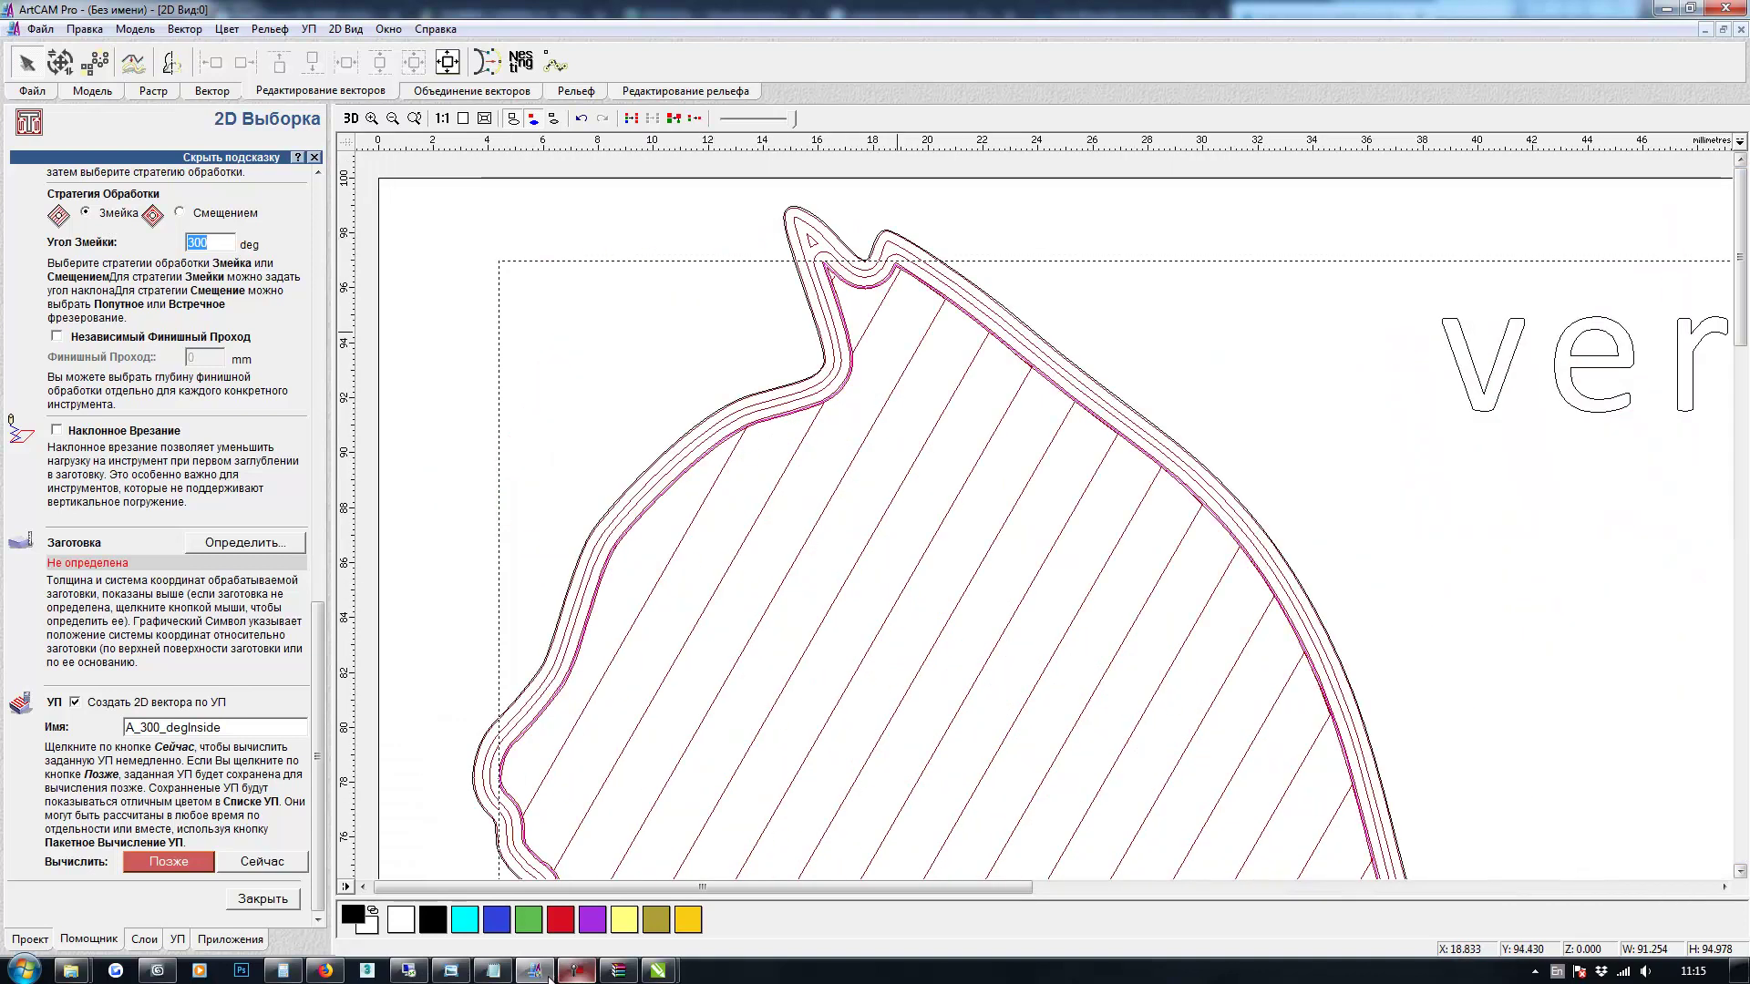
pyautogui.scroll(2, 925, 488)
pyautogui.click(1188, 423)
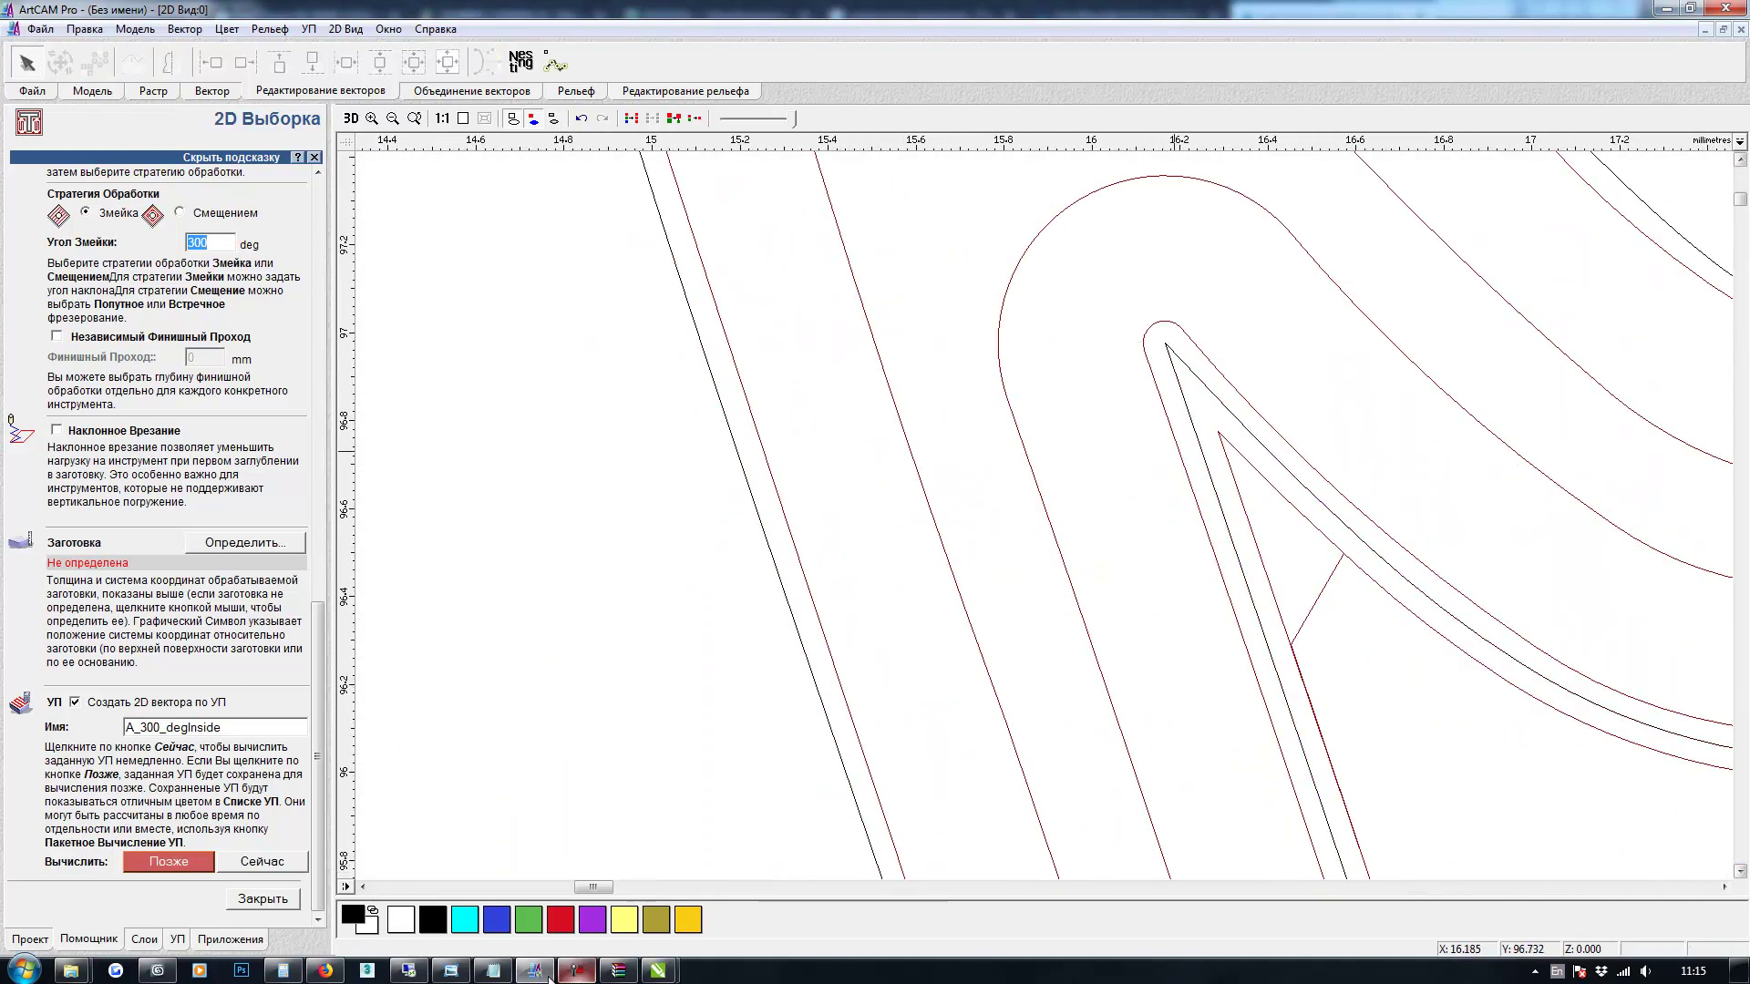
pyautogui.click(1190, 423)
pyautogui.scroll(-6, 967, 438)
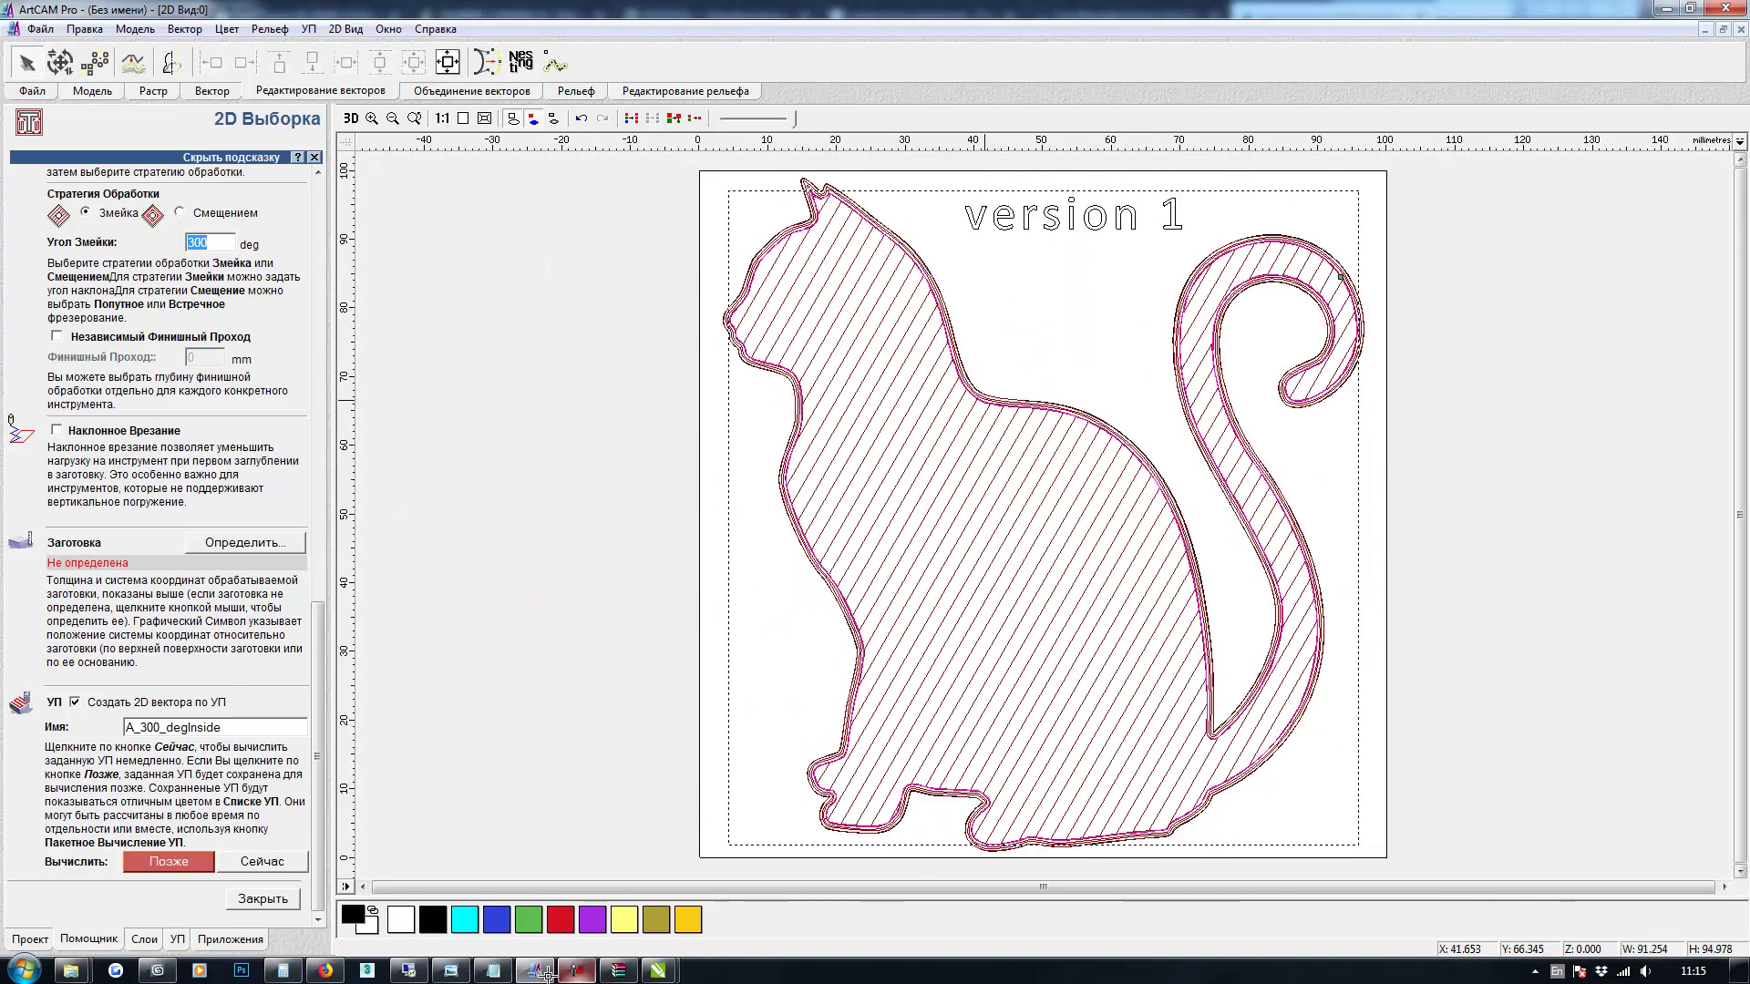
pyautogui.moveTo(225, 728); pyautogui.dragTo(123, 729)
pyautogui.click(262, 861)
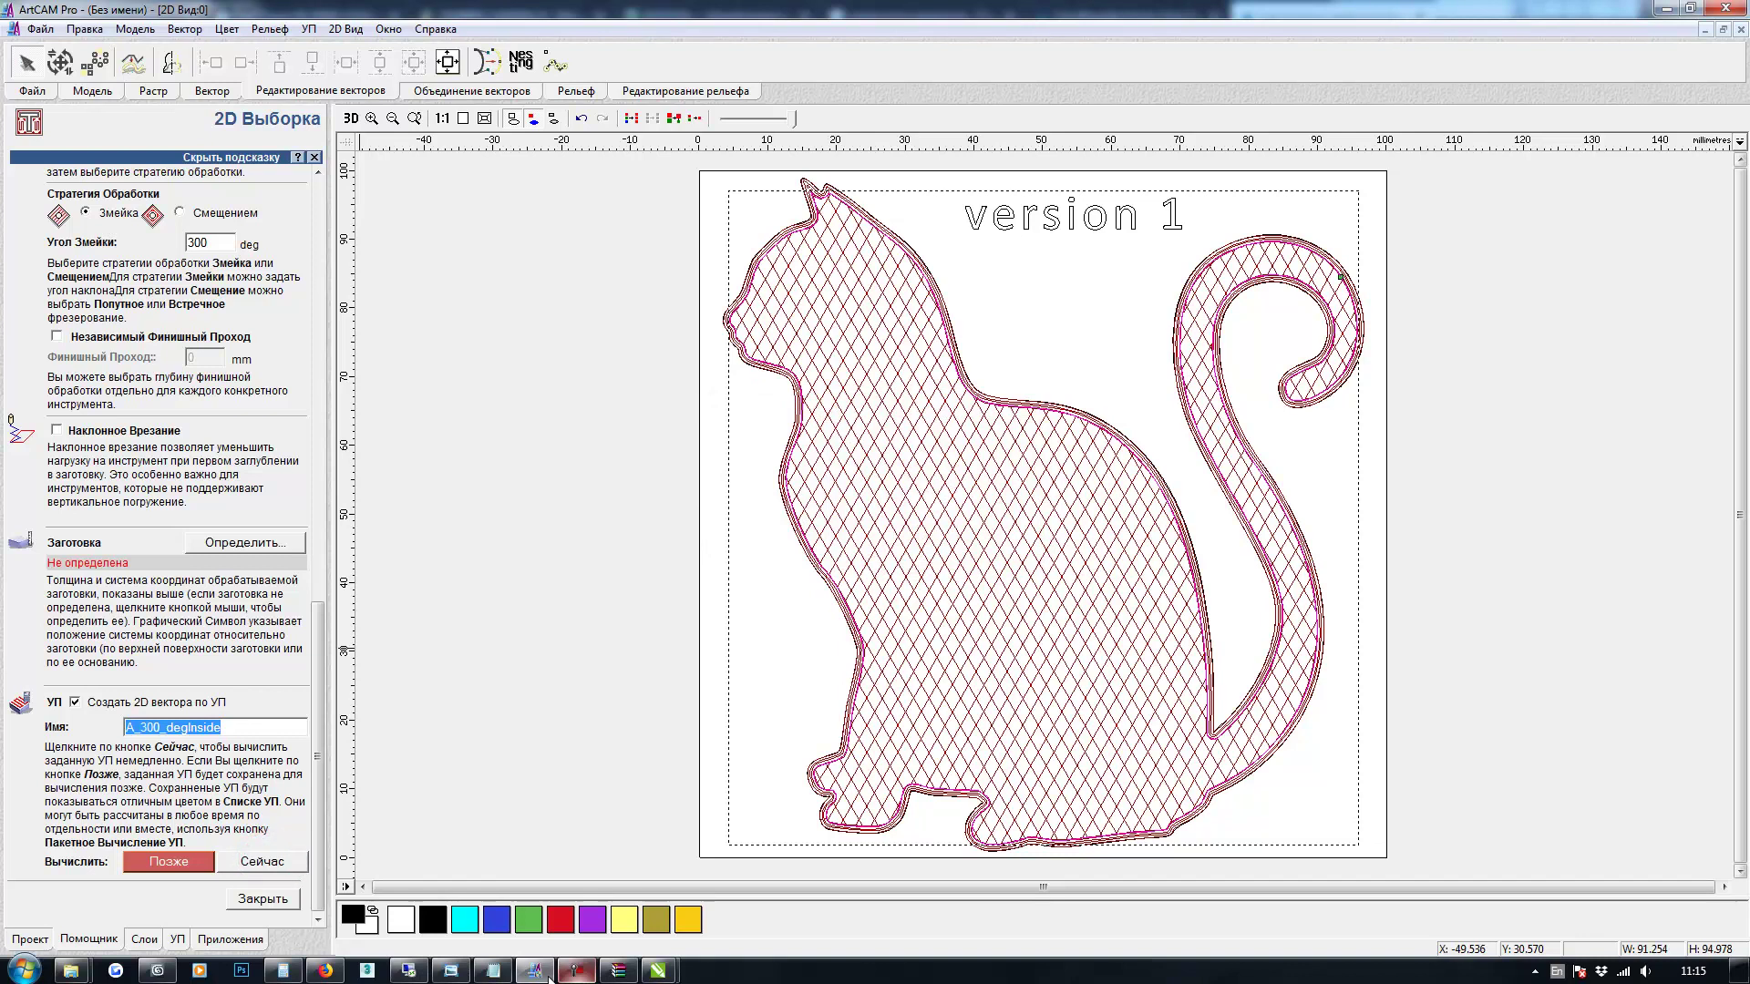
pyautogui.click(263, 898)
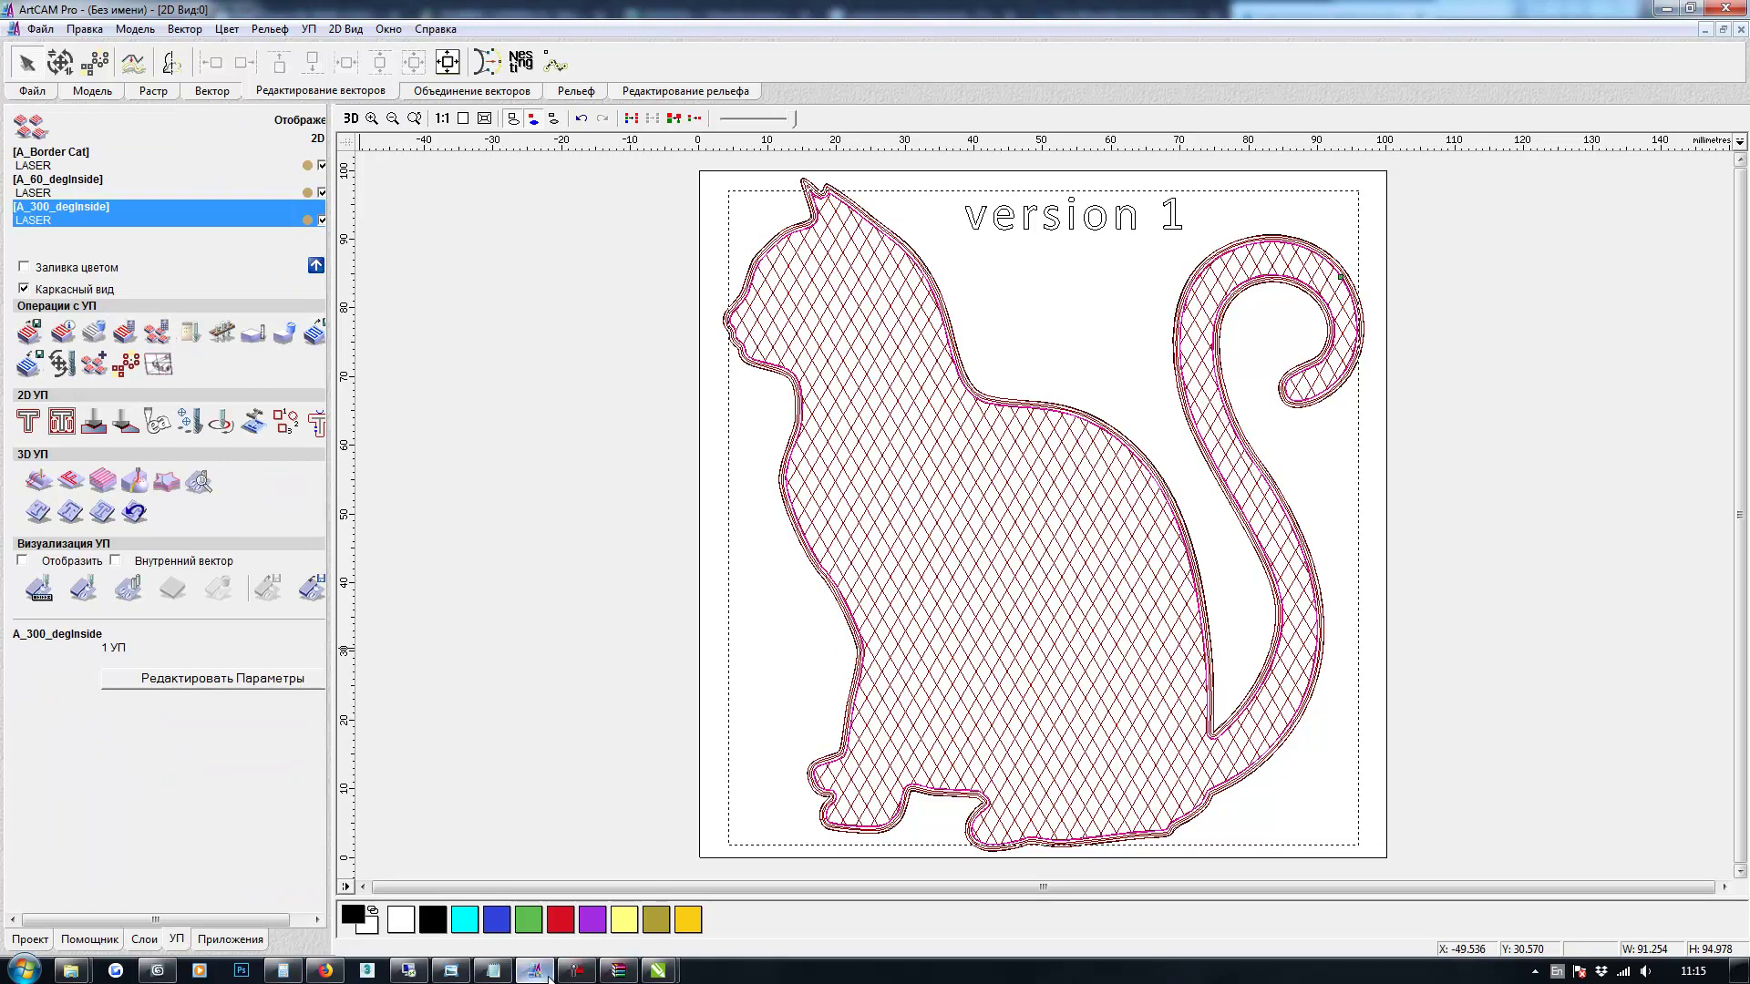
# Select both the inner and outer cat outlines and copy them to the clipboard
pyautogui.click(618, 971)
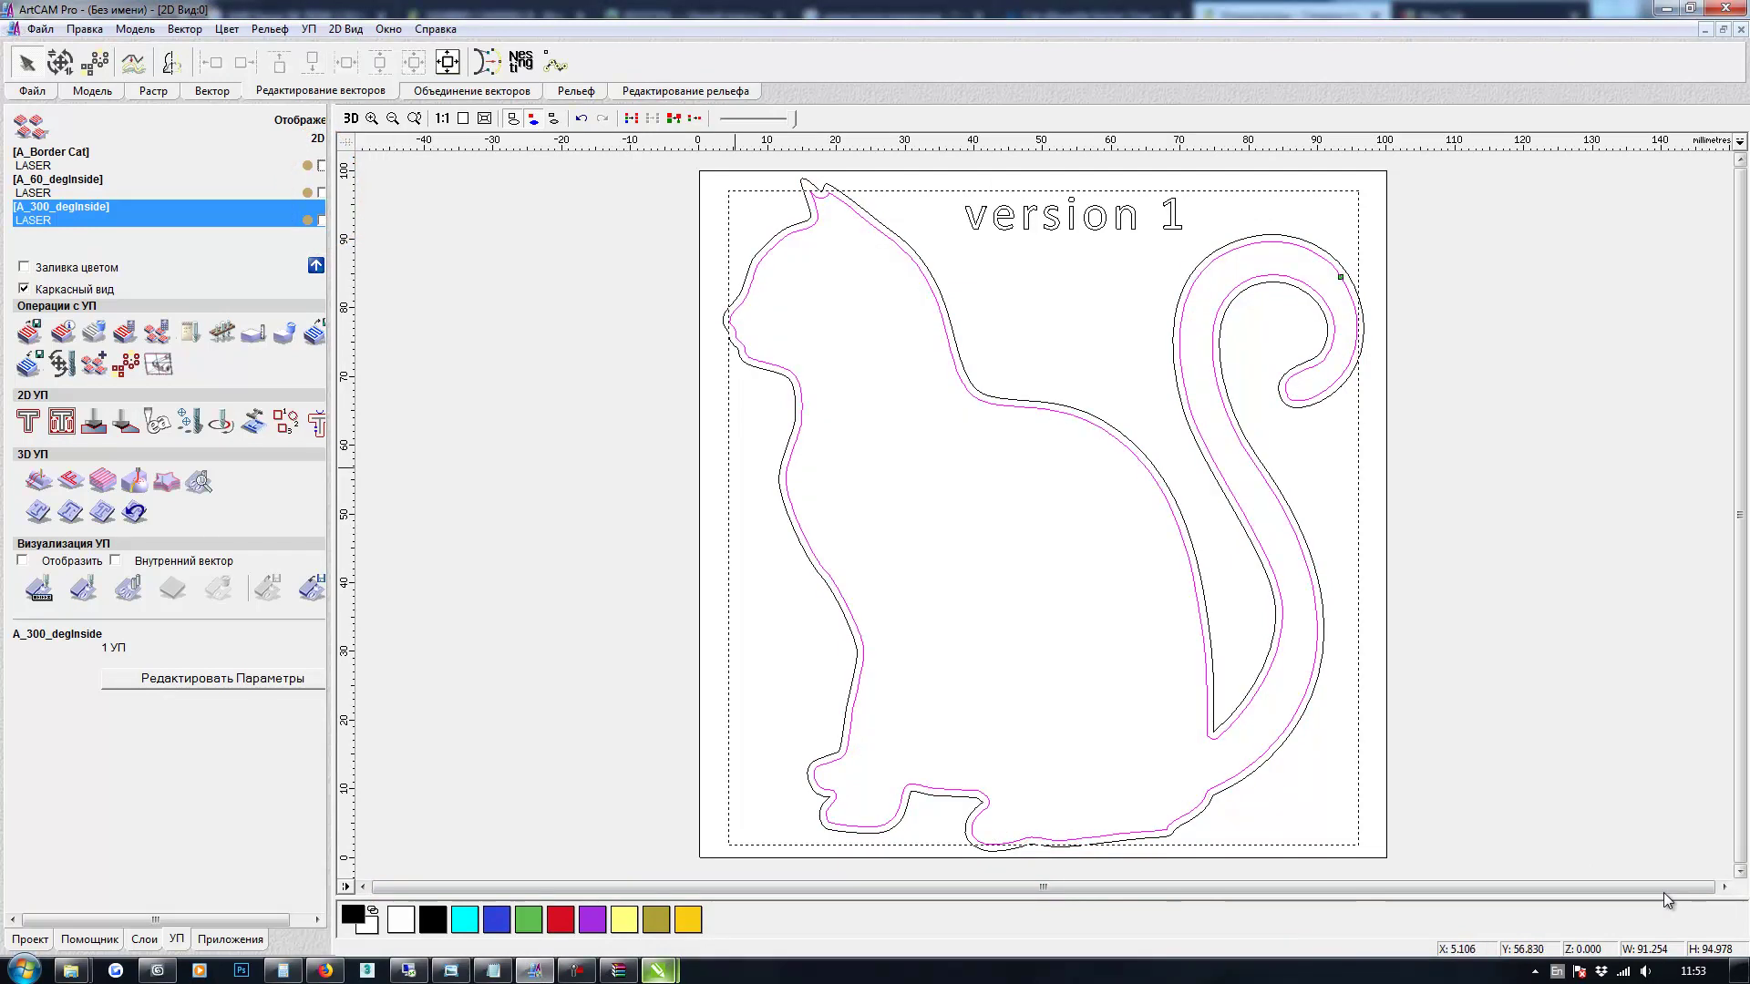
pyautogui.click(926, 275)
pyautogui.keyDown('shift'); pyautogui.click(932, 272); pyautogui.keyUp('shift')
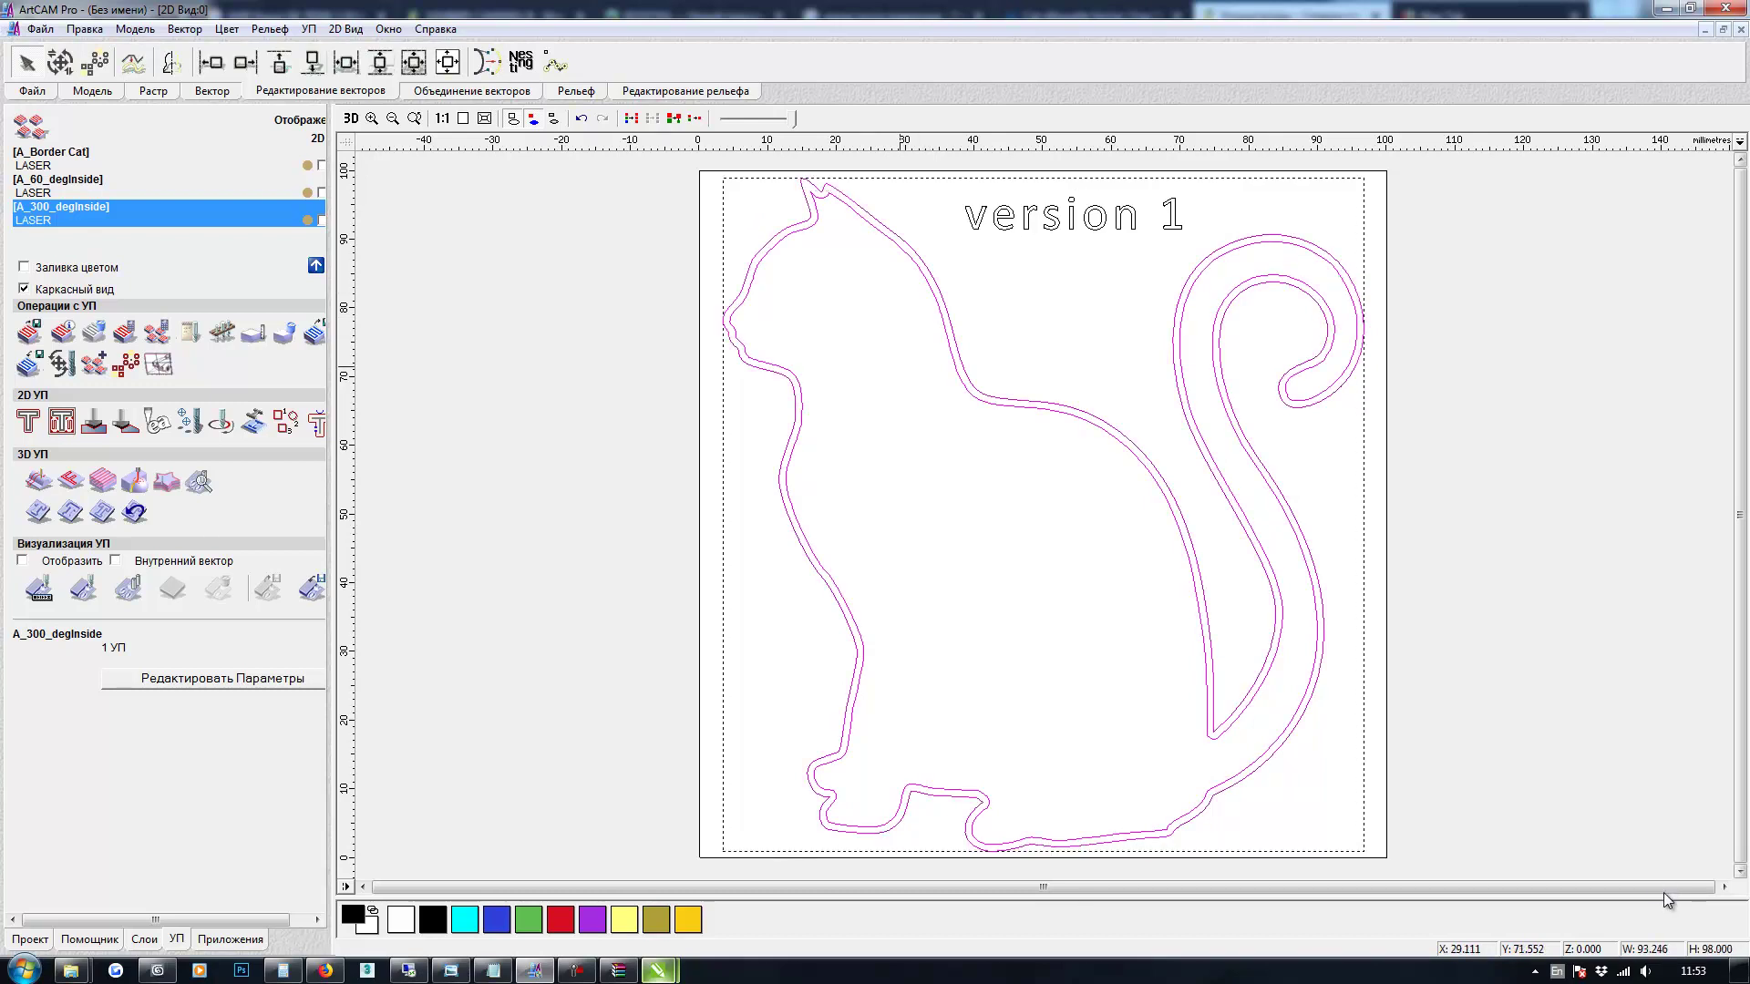
pyautogui.click(185, 29)
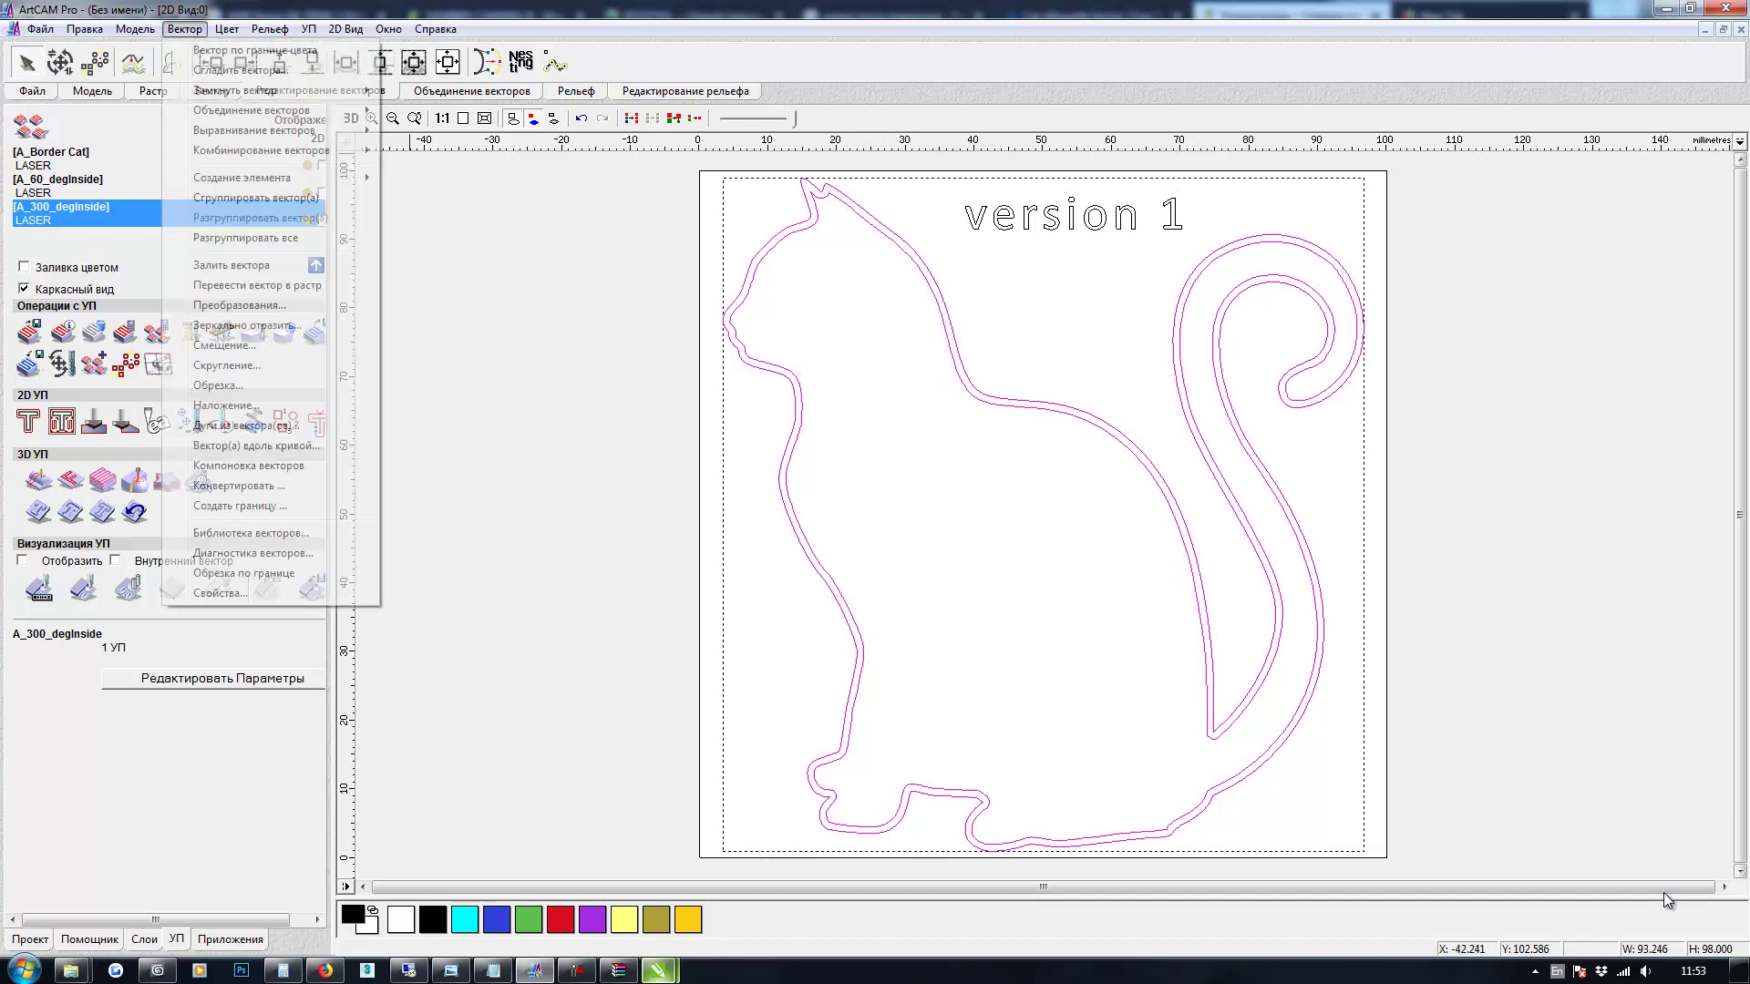
pyautogui.moveTo(85, 30)
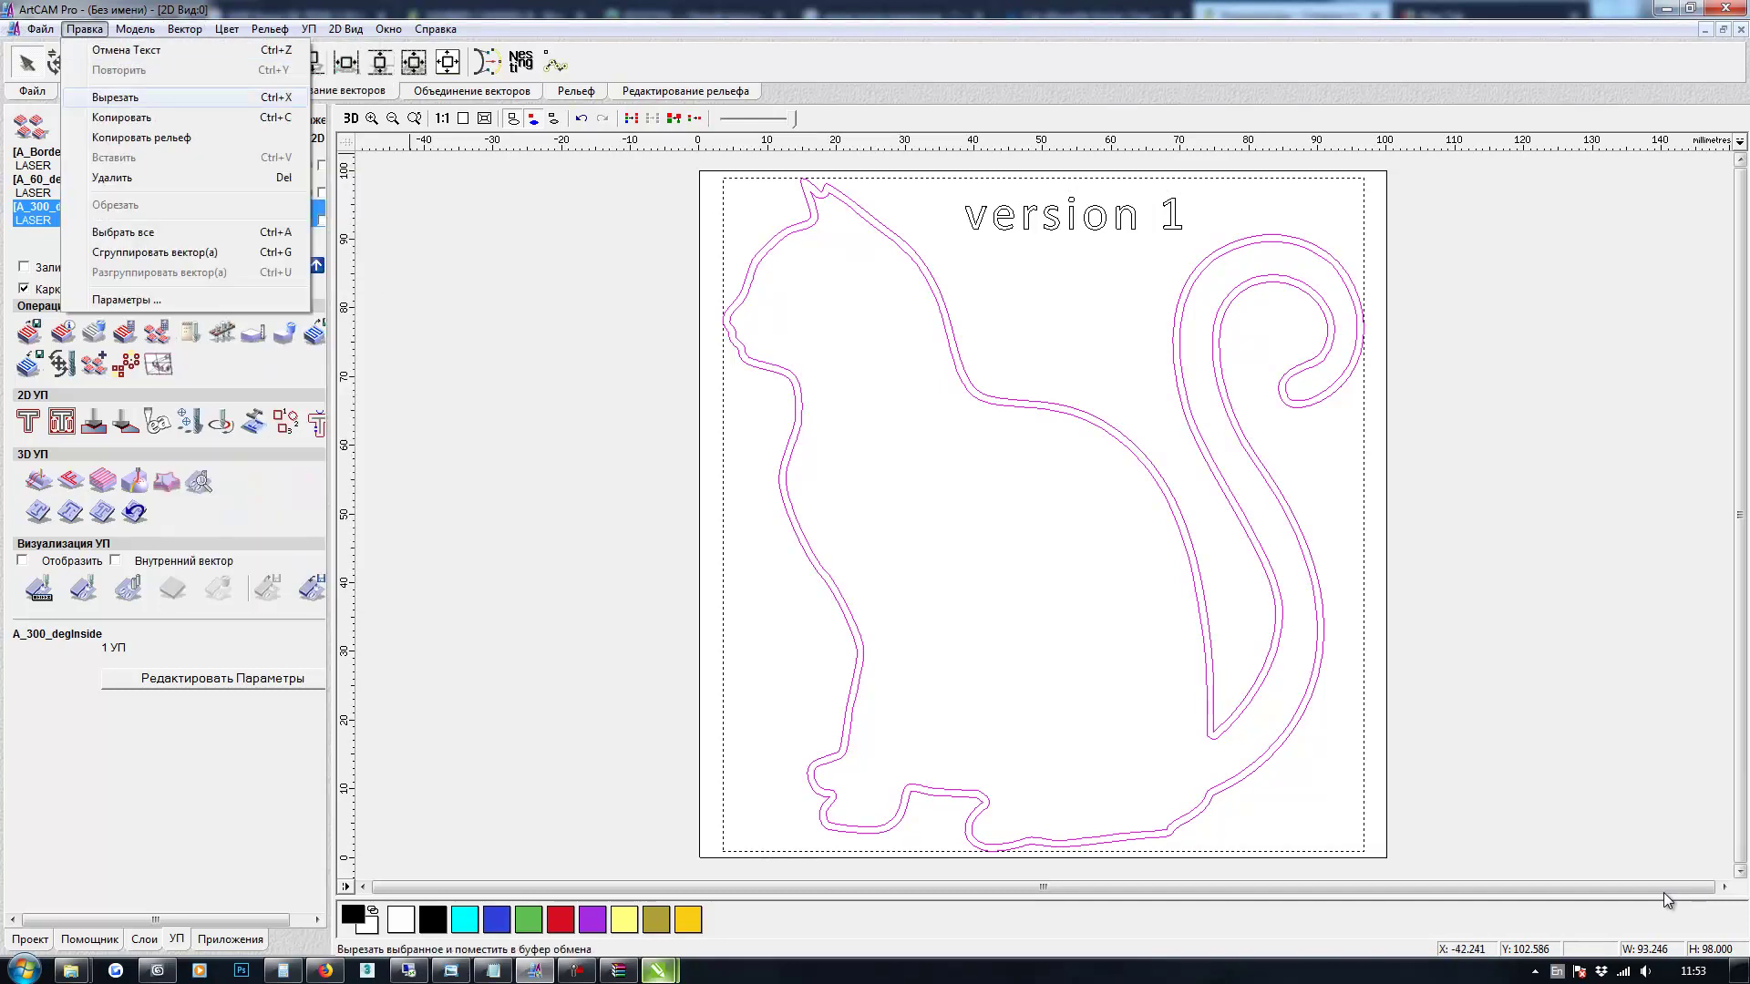
pyautogui.press('Escape')
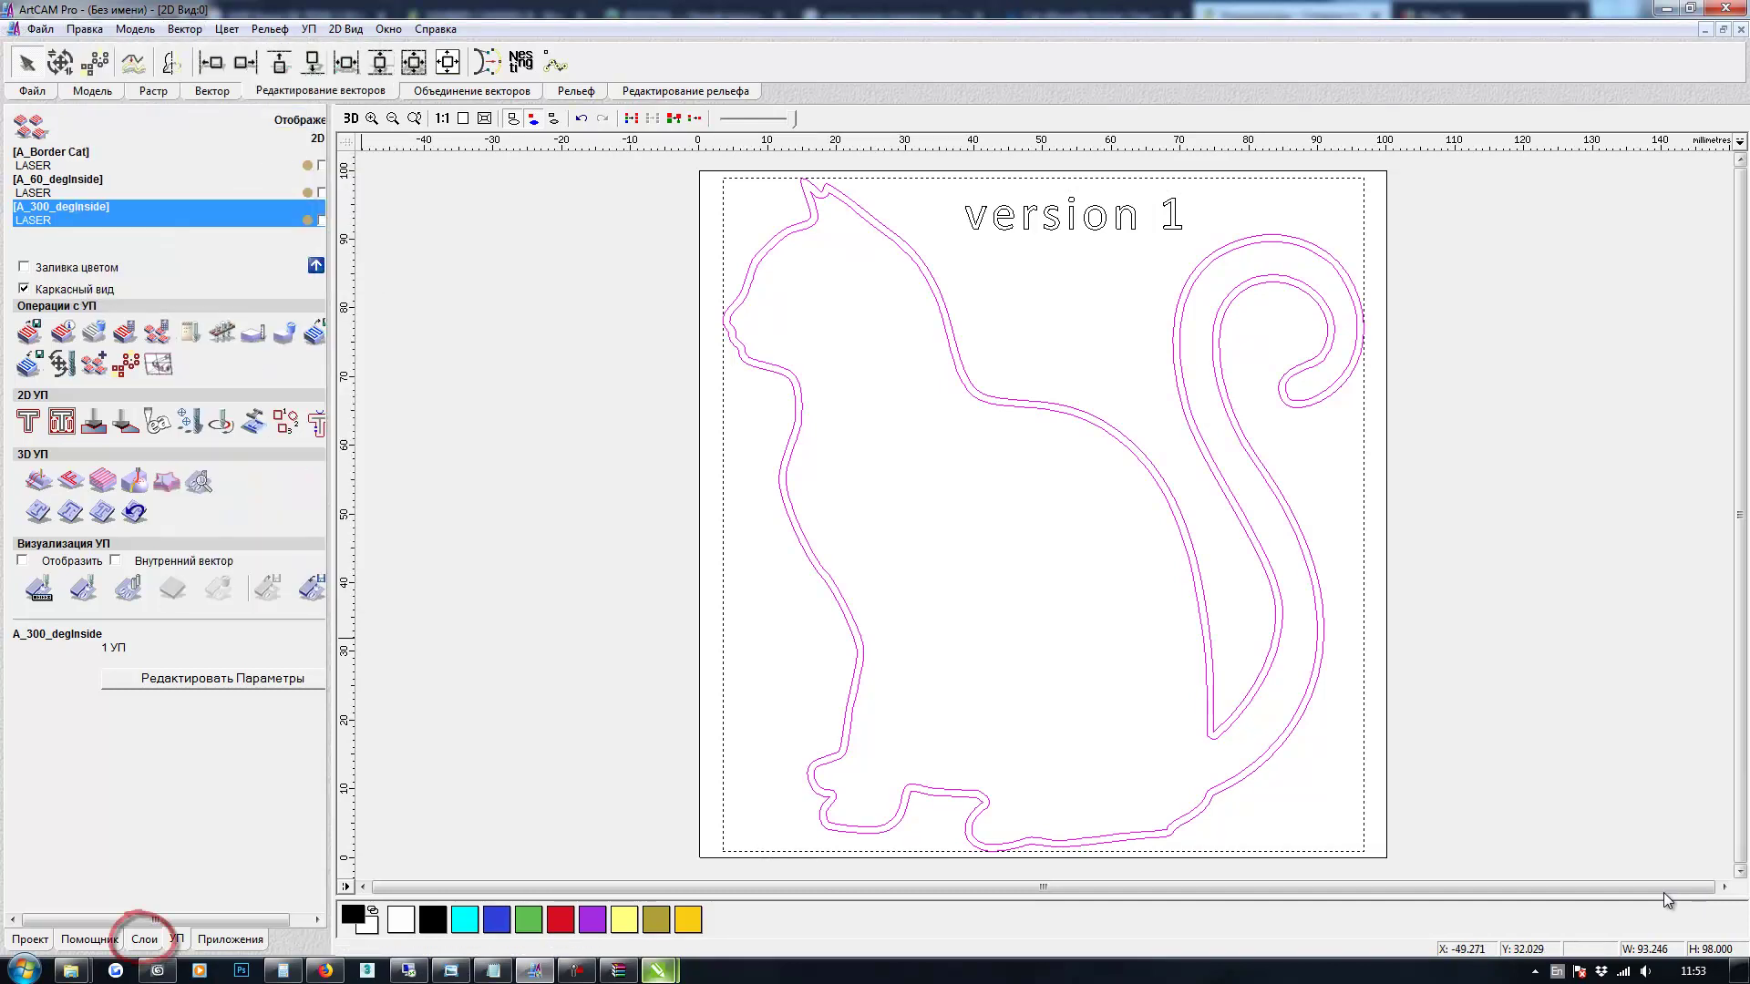
# Create a new vector layer named version B
pyautogui.click(144, 940)
pyautogui.click(59, 804)
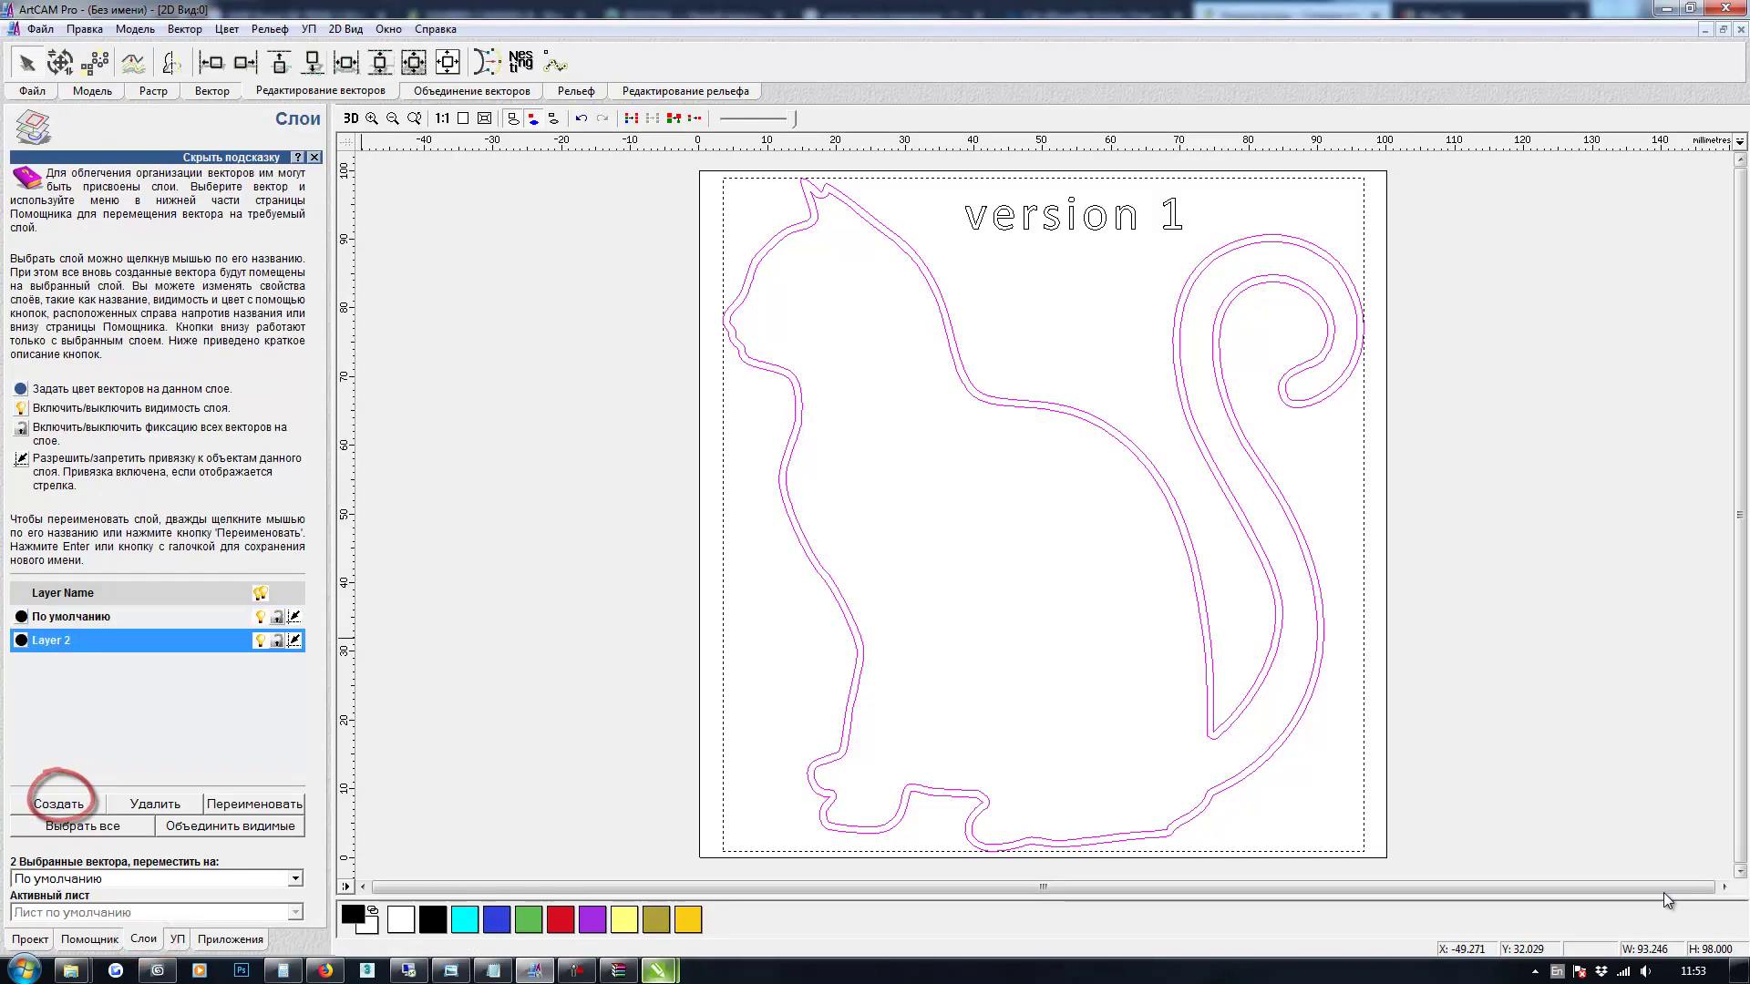
pyautogui.write('v')
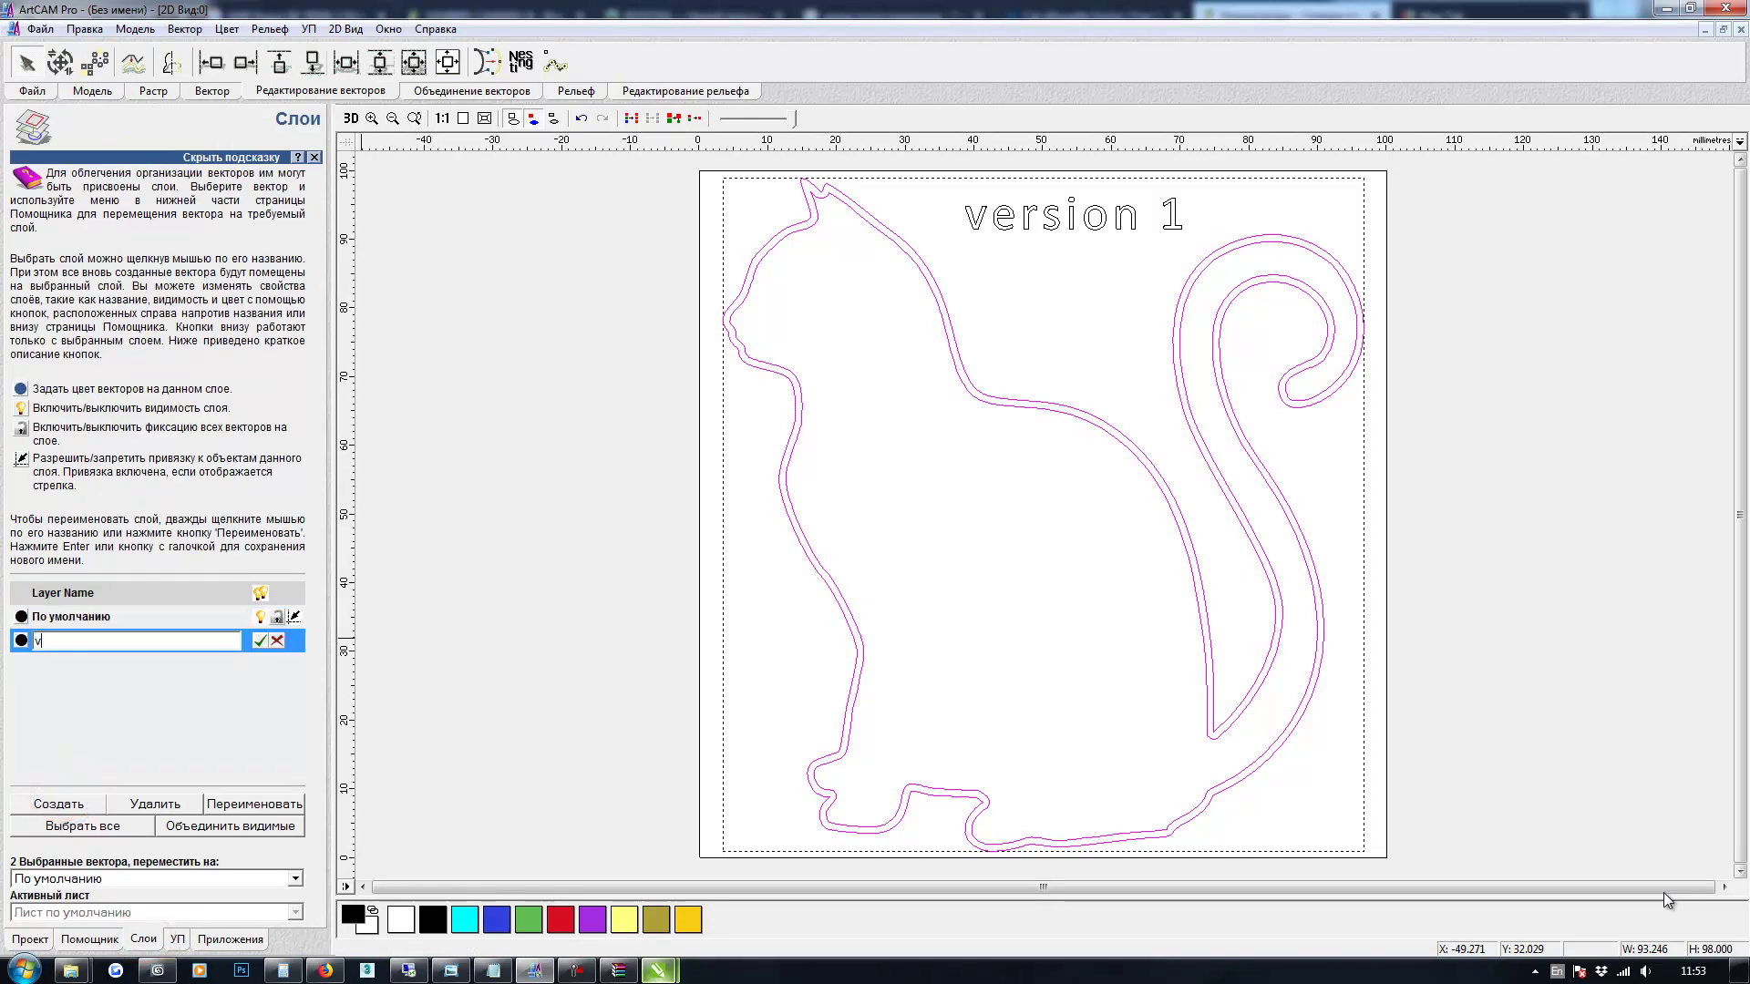
pyautogui.write('ersion B')
pyautogui.press('Return')
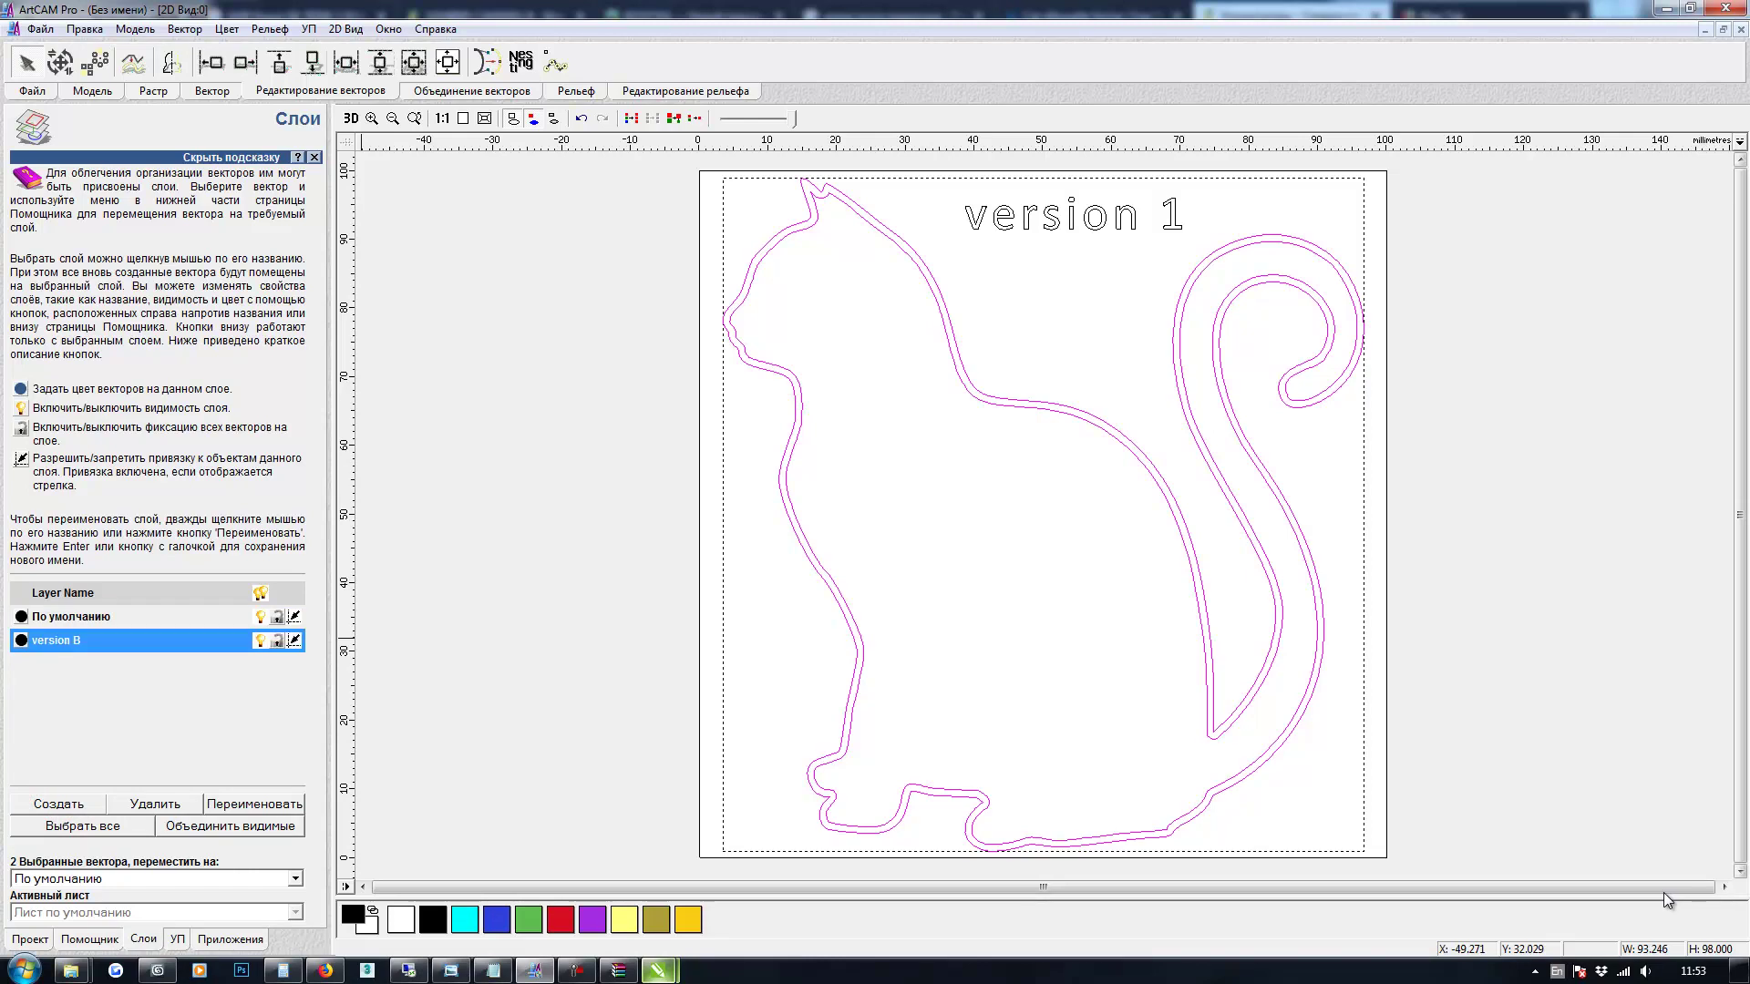
# Hide the default layer and paste the copied cat outlines into the version B layer
pyautogui.press('Delete')
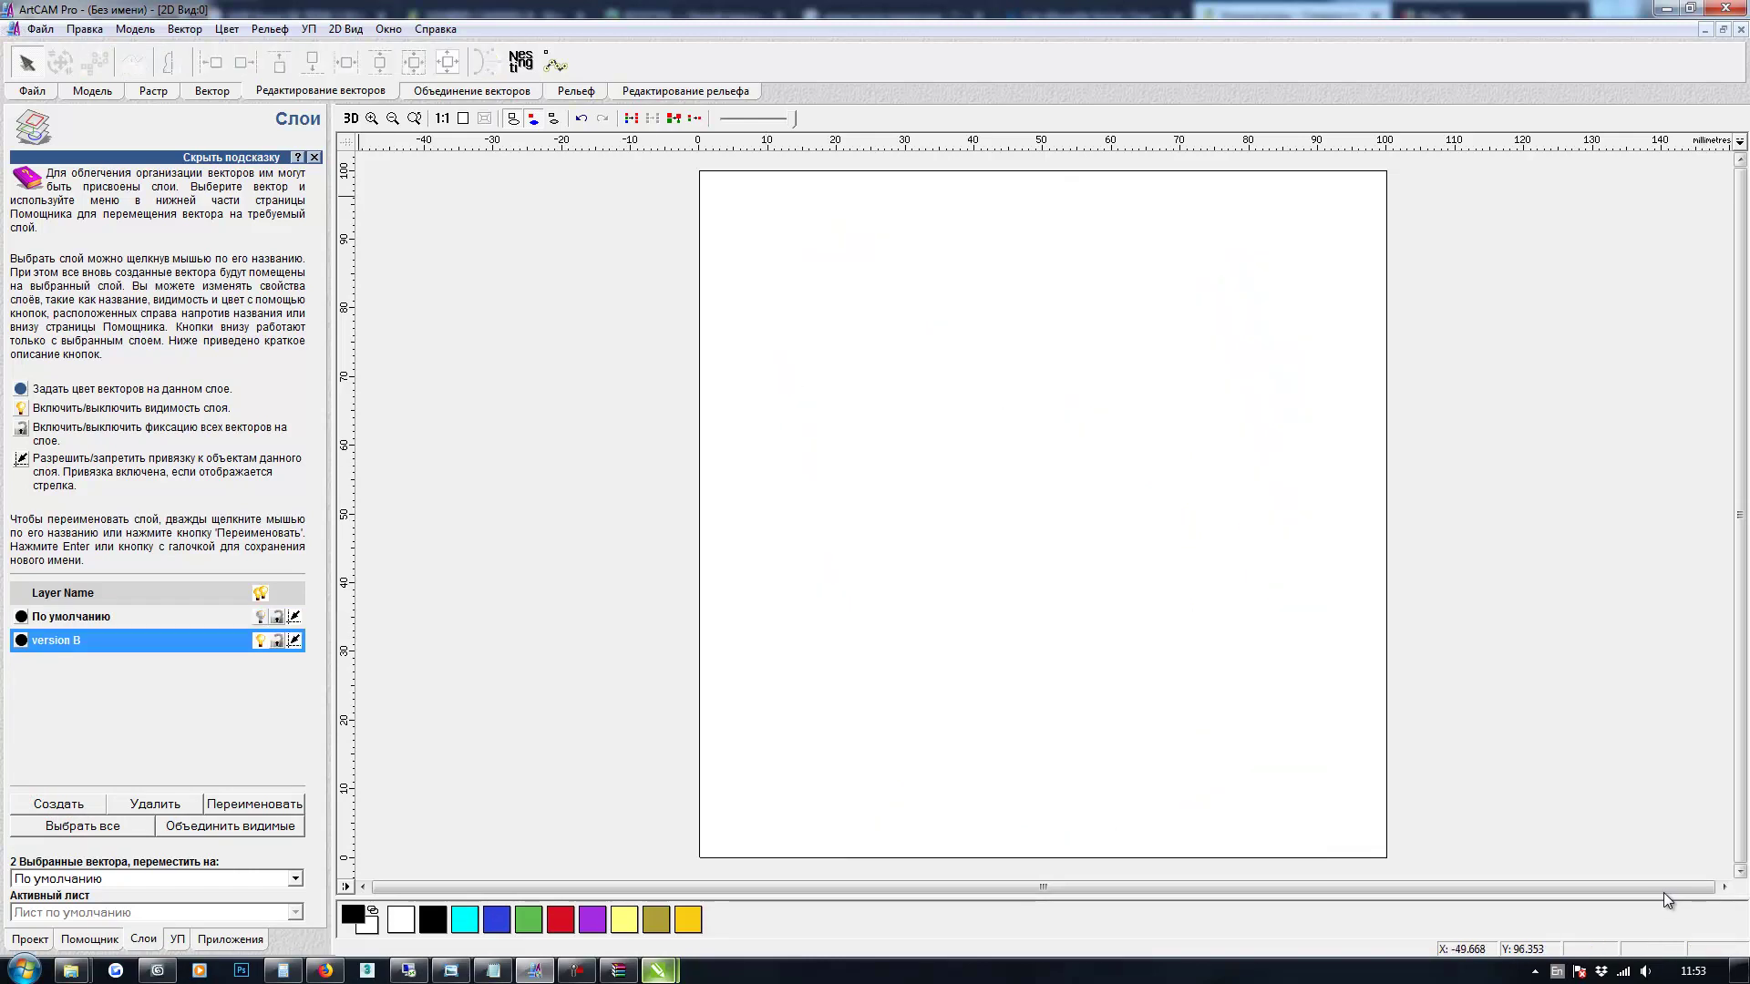
pyautogui.click(85, 29)
pyautogui.click(114, 157)
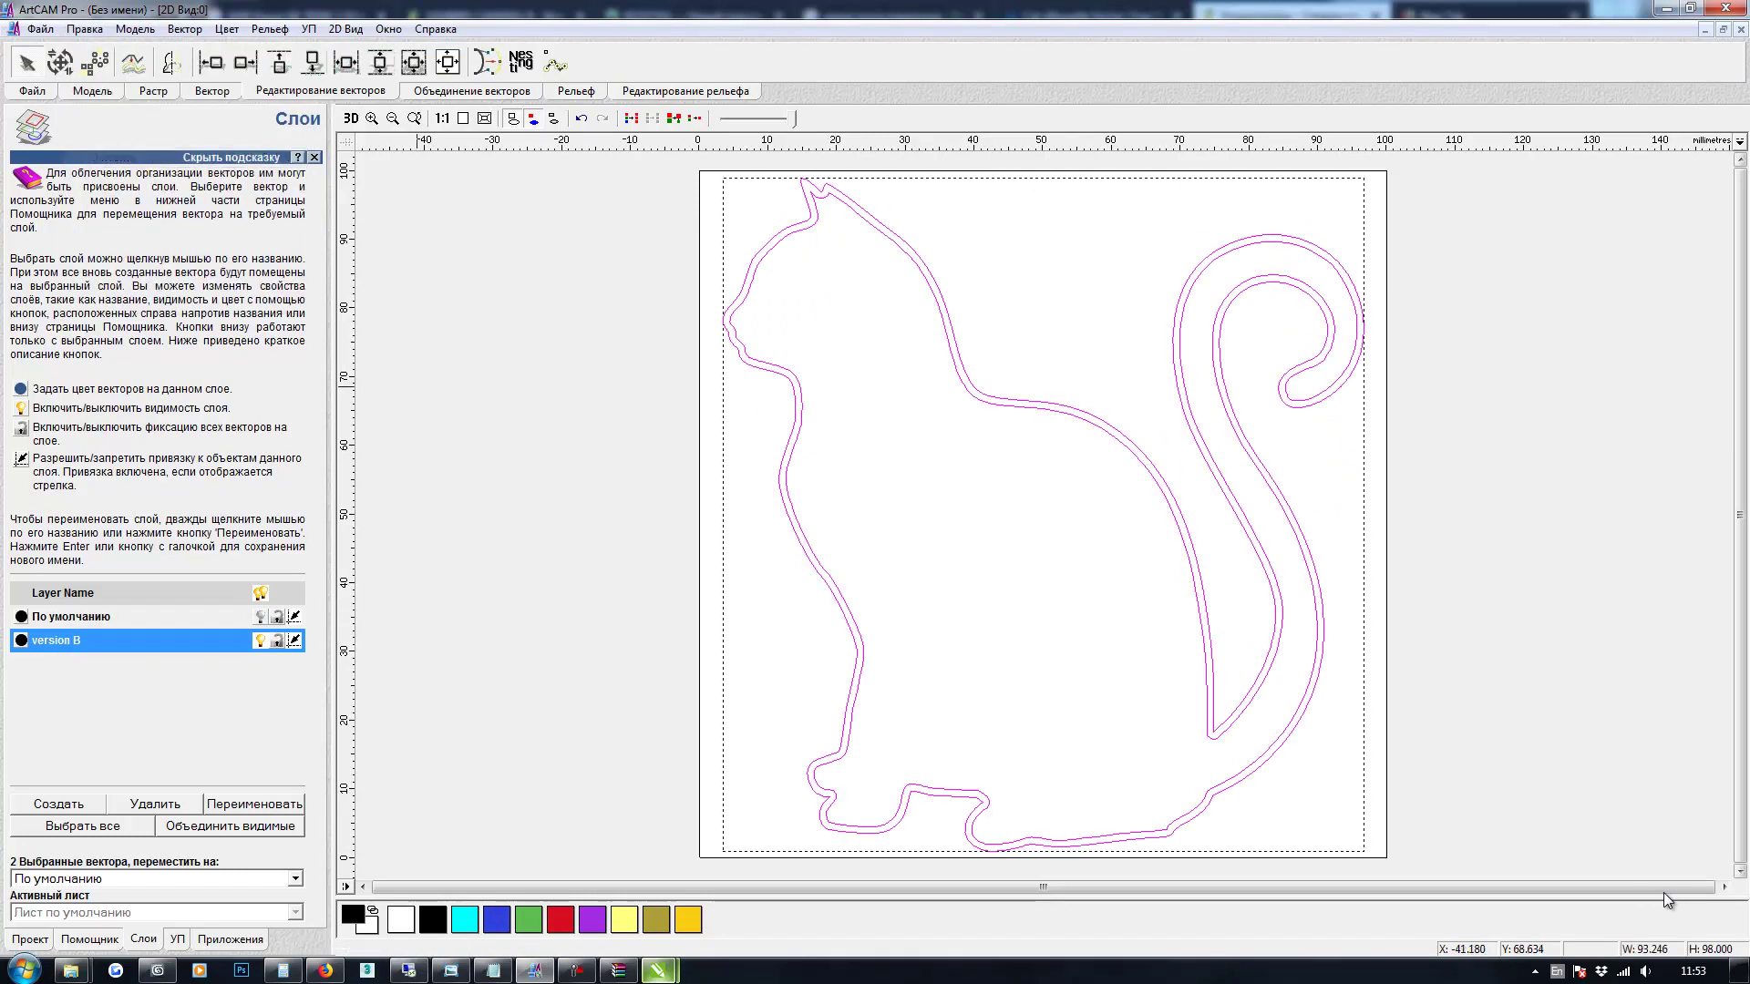
pyautogui.press('Escape')
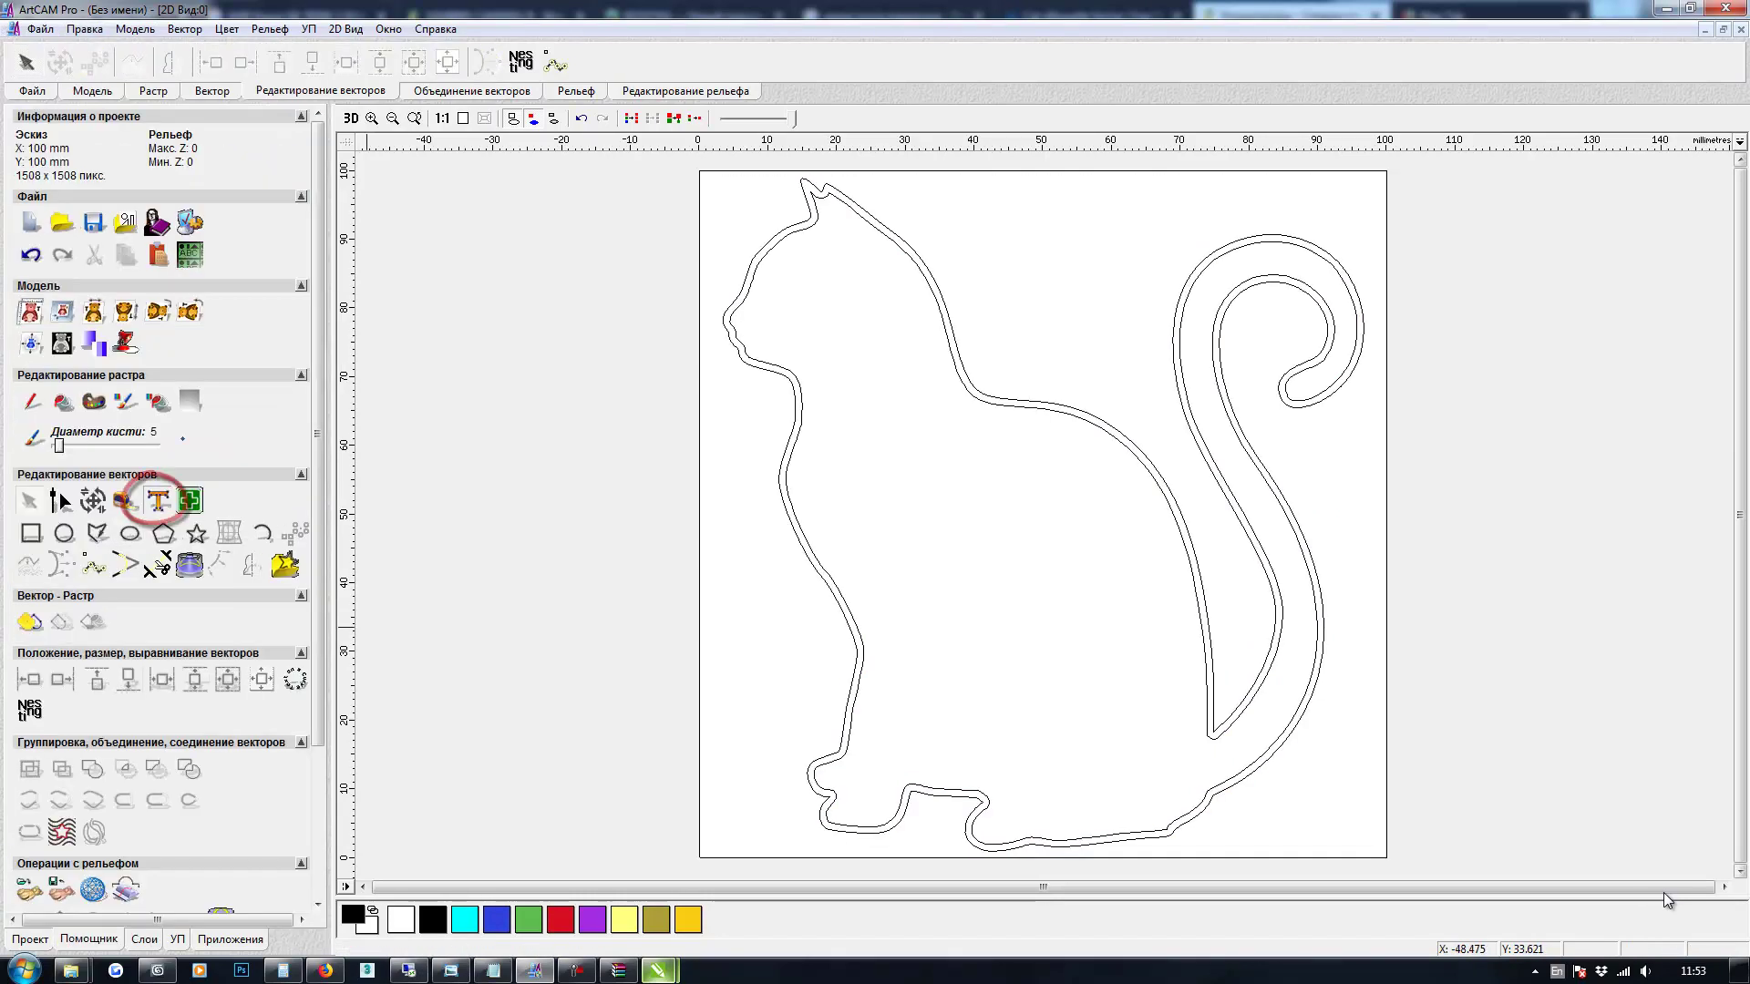
# Add the text label "ver. B" near the upper edge of the model, between the cat's head and tail
pyautogui.click(158, 500)
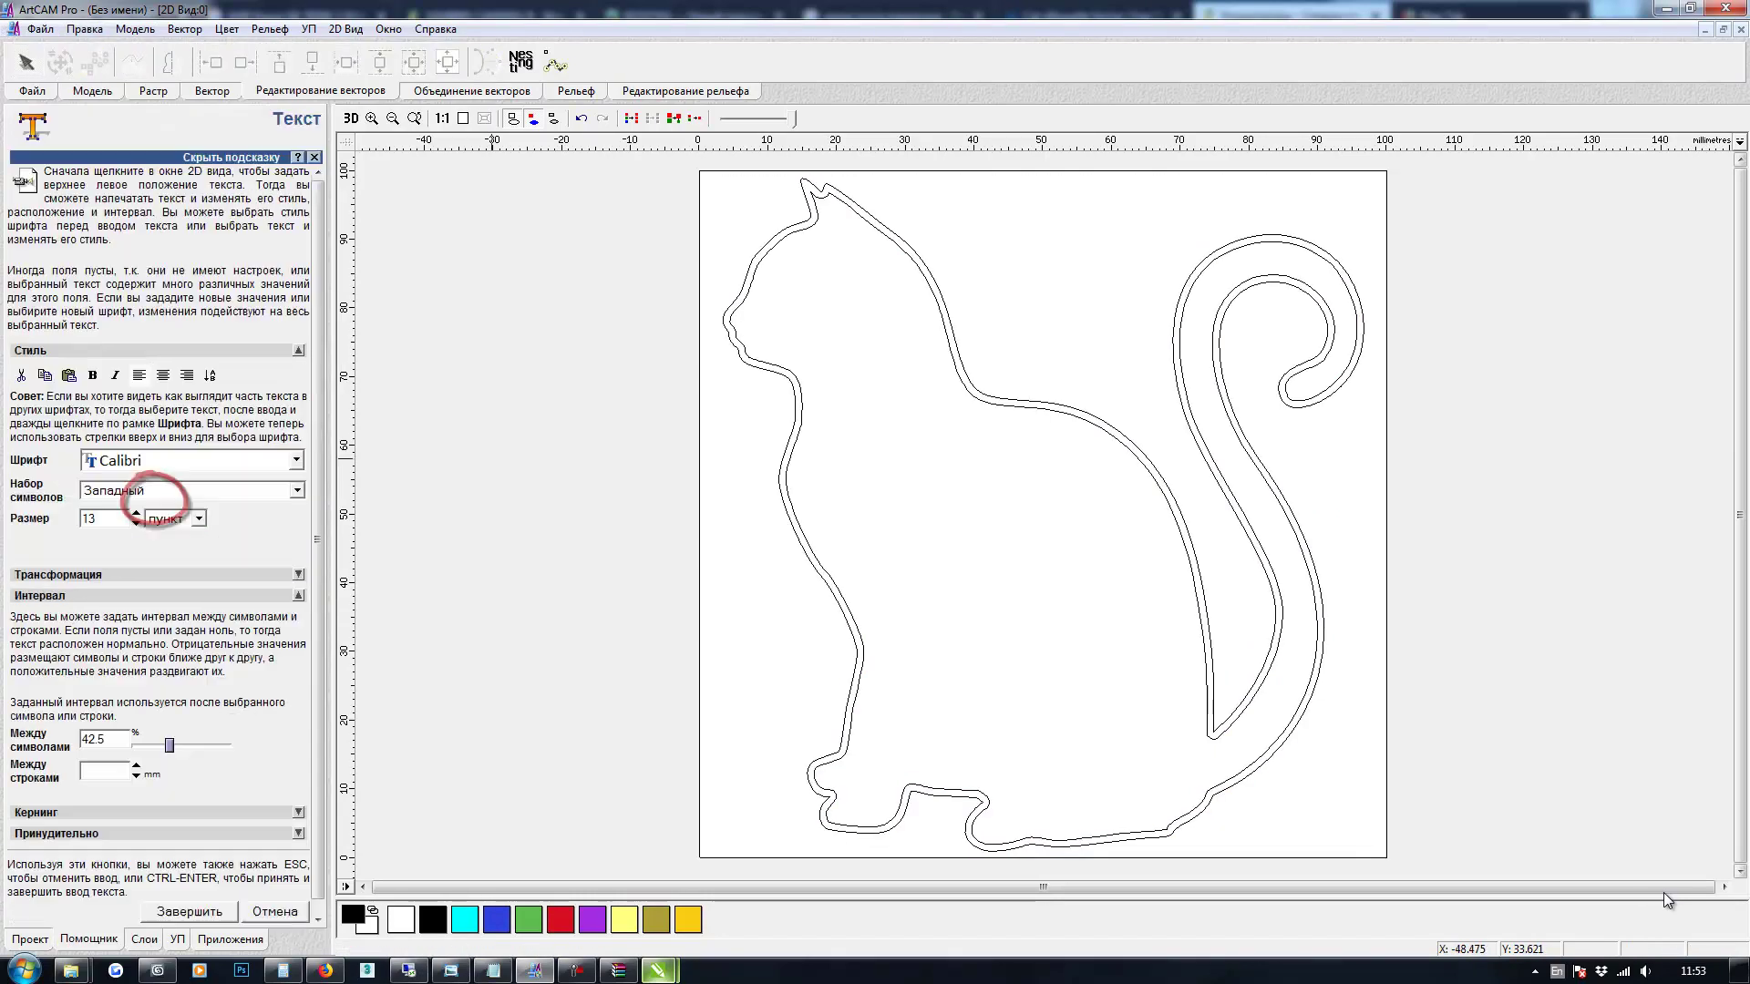
pyautogui.click(948, 173)
pyautogui.write('version B')
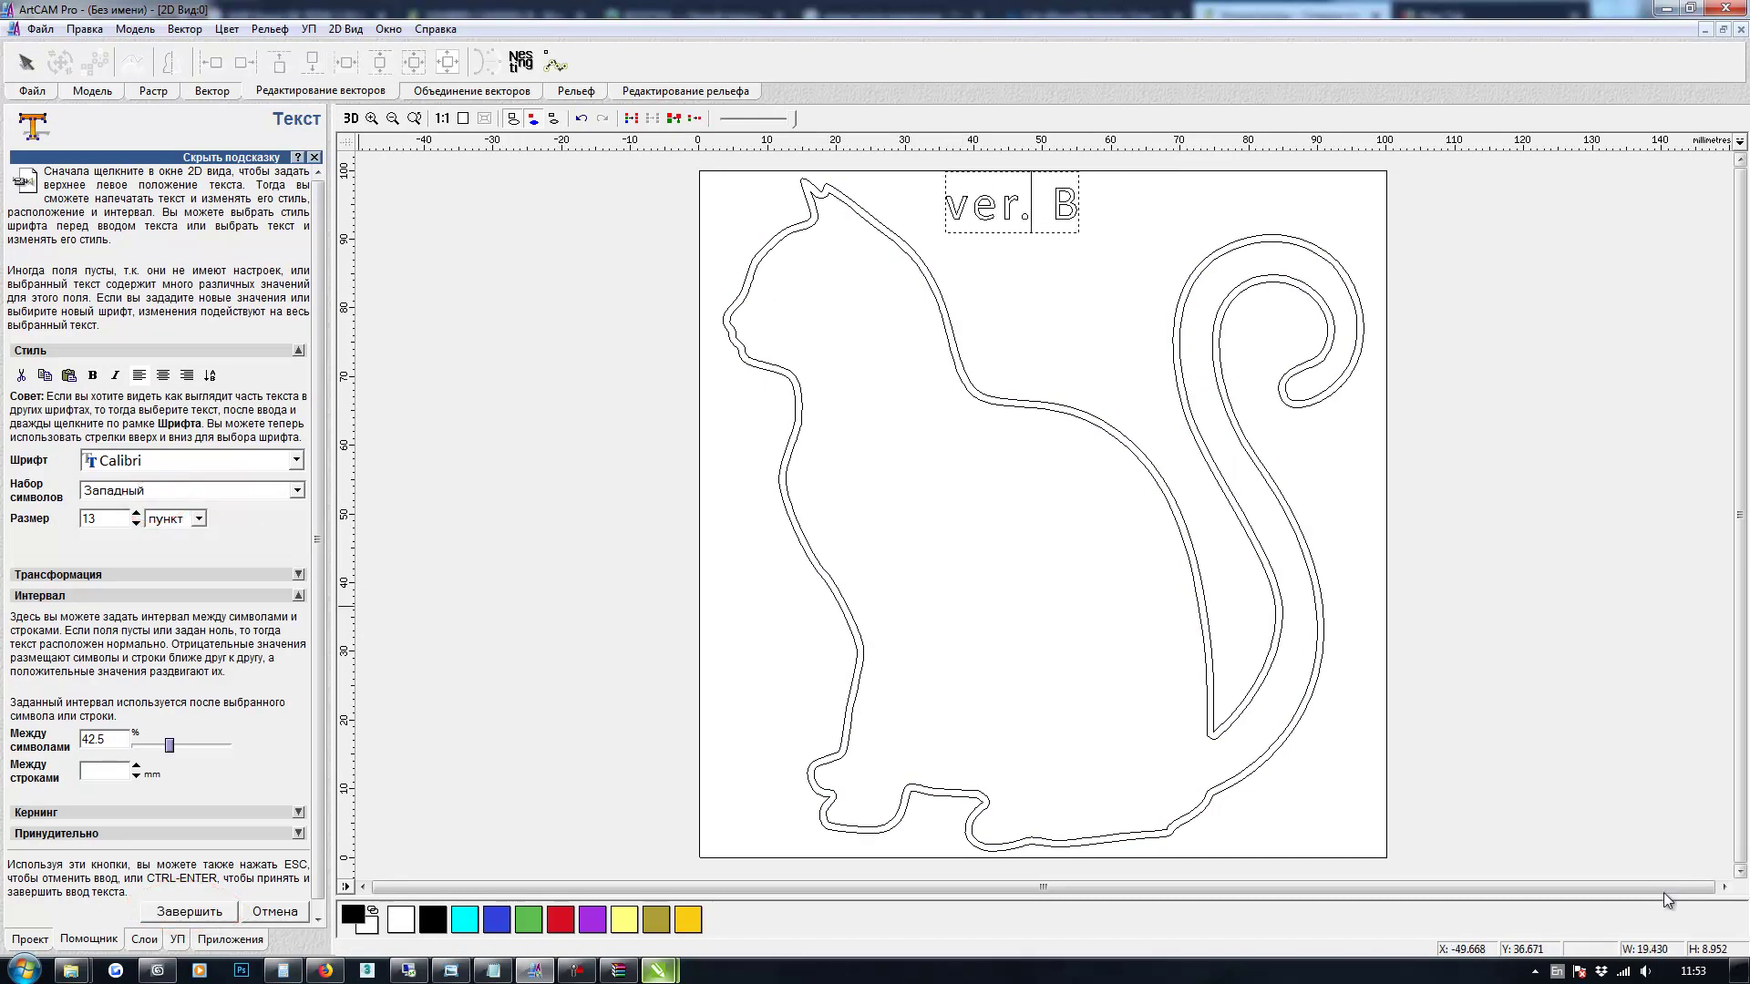
pyautogui.hotkey('ctrl', 'Return')
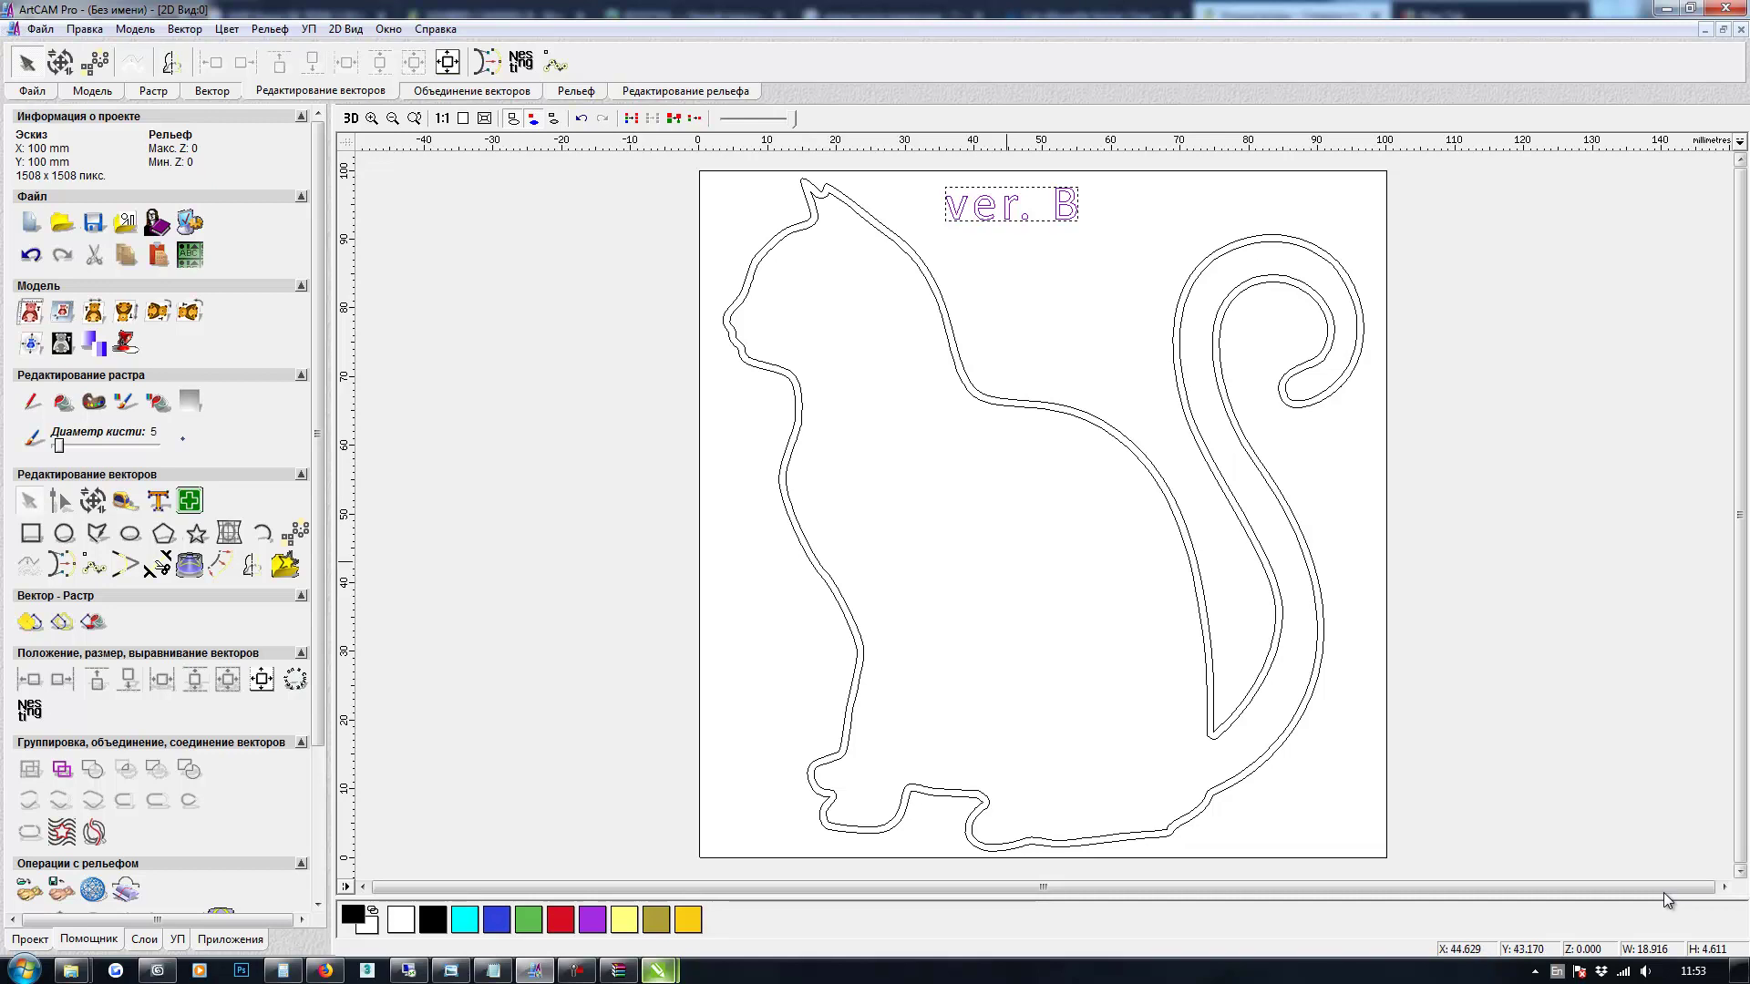
# Draw a circle about 27.4 mm in diameter inside the cat's chest, centred near X 30.6, Y 52.5
pyautogui.click(1009, 563)
pyautogui.click(1000, 404)
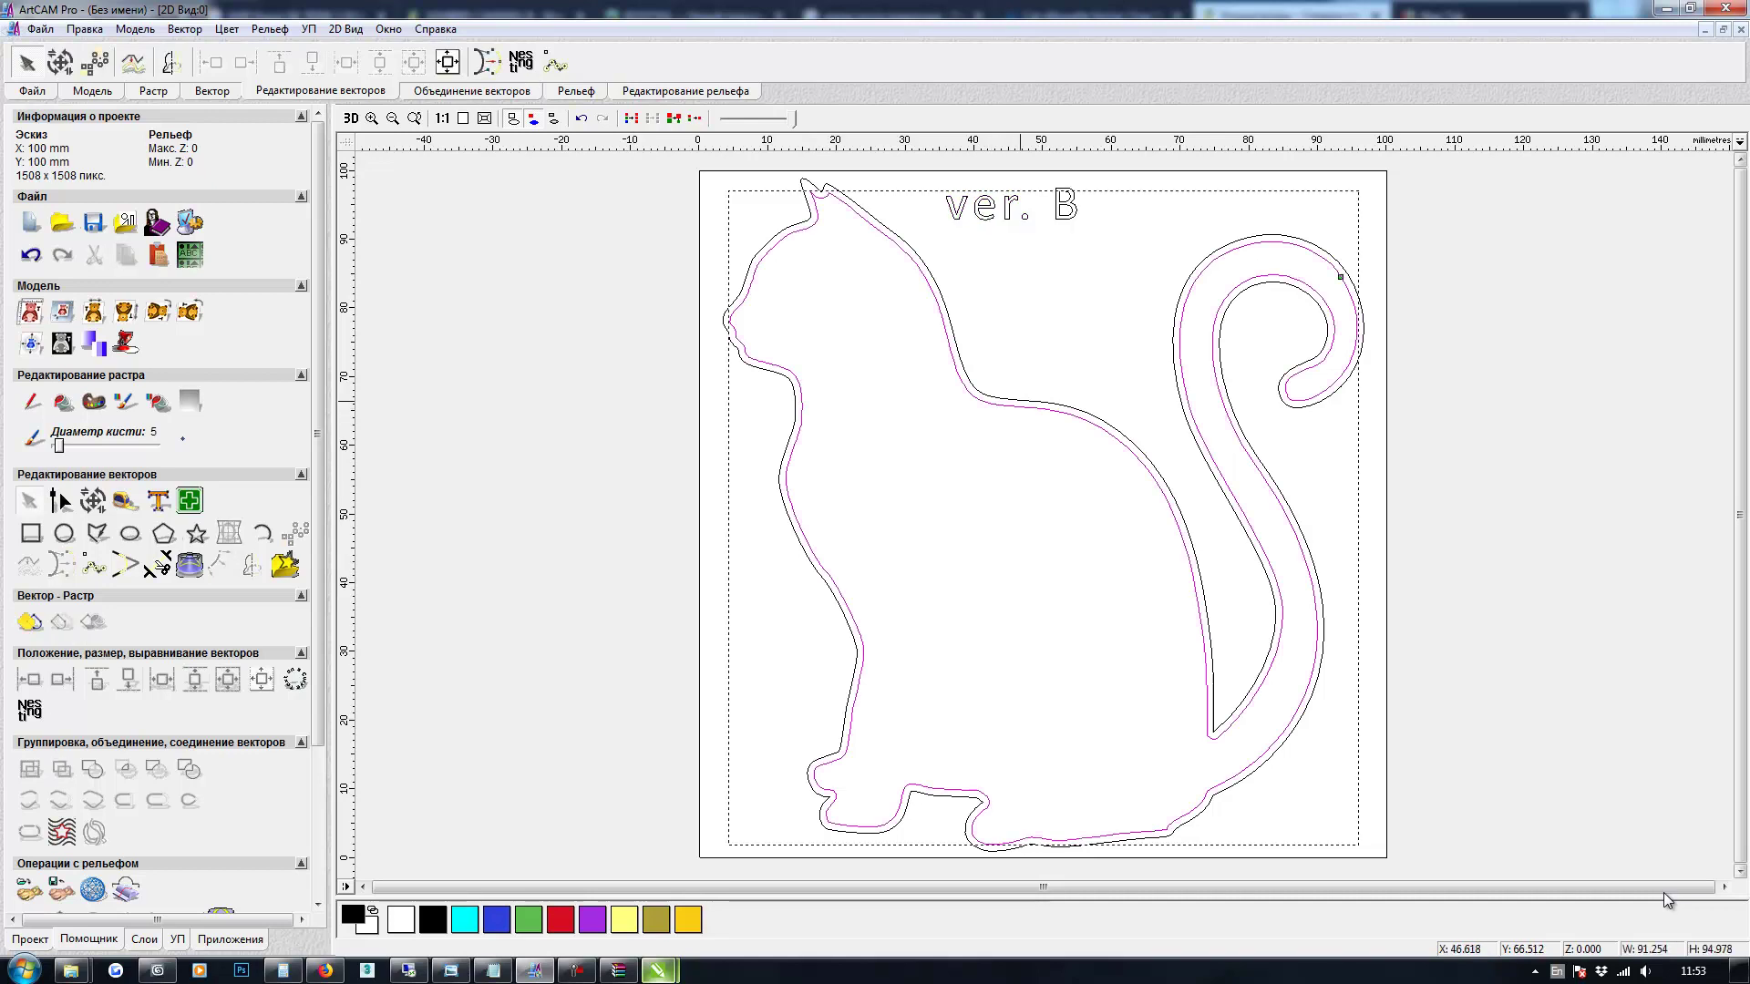
pyautogui.keyDown('shift'); pyautogui.click(1002, 398); pyautogui.keyUp('shift')
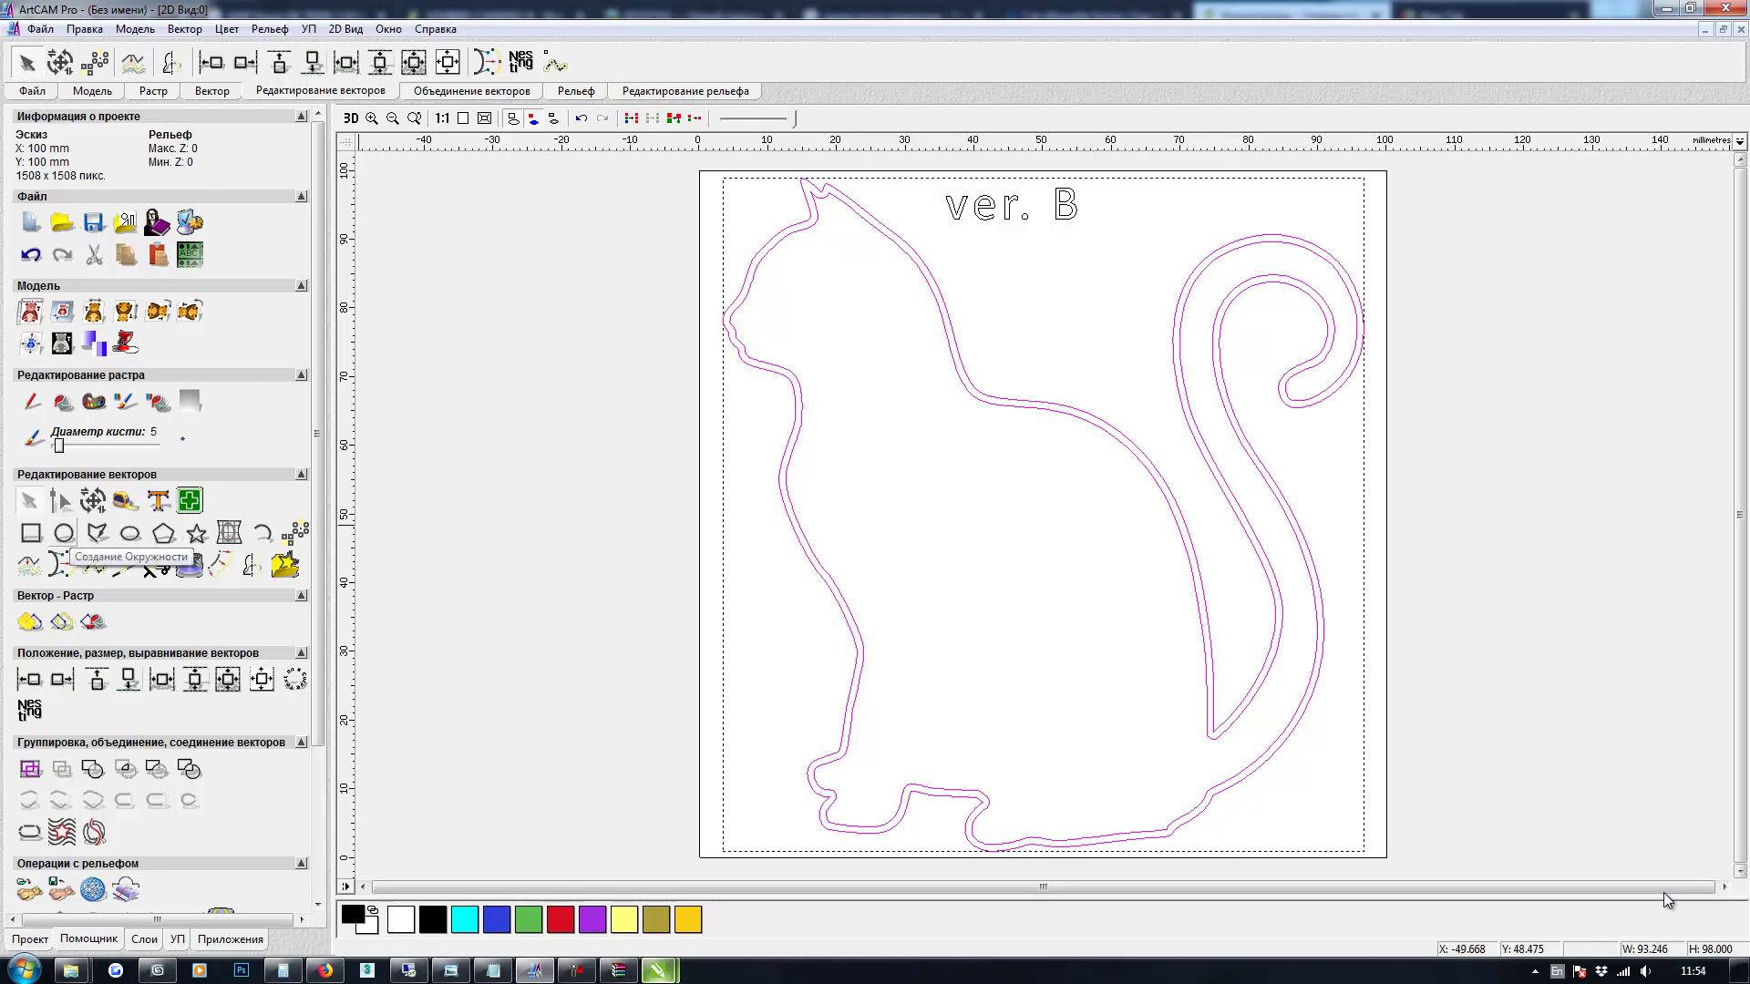
pyautogui.click(64, 533)
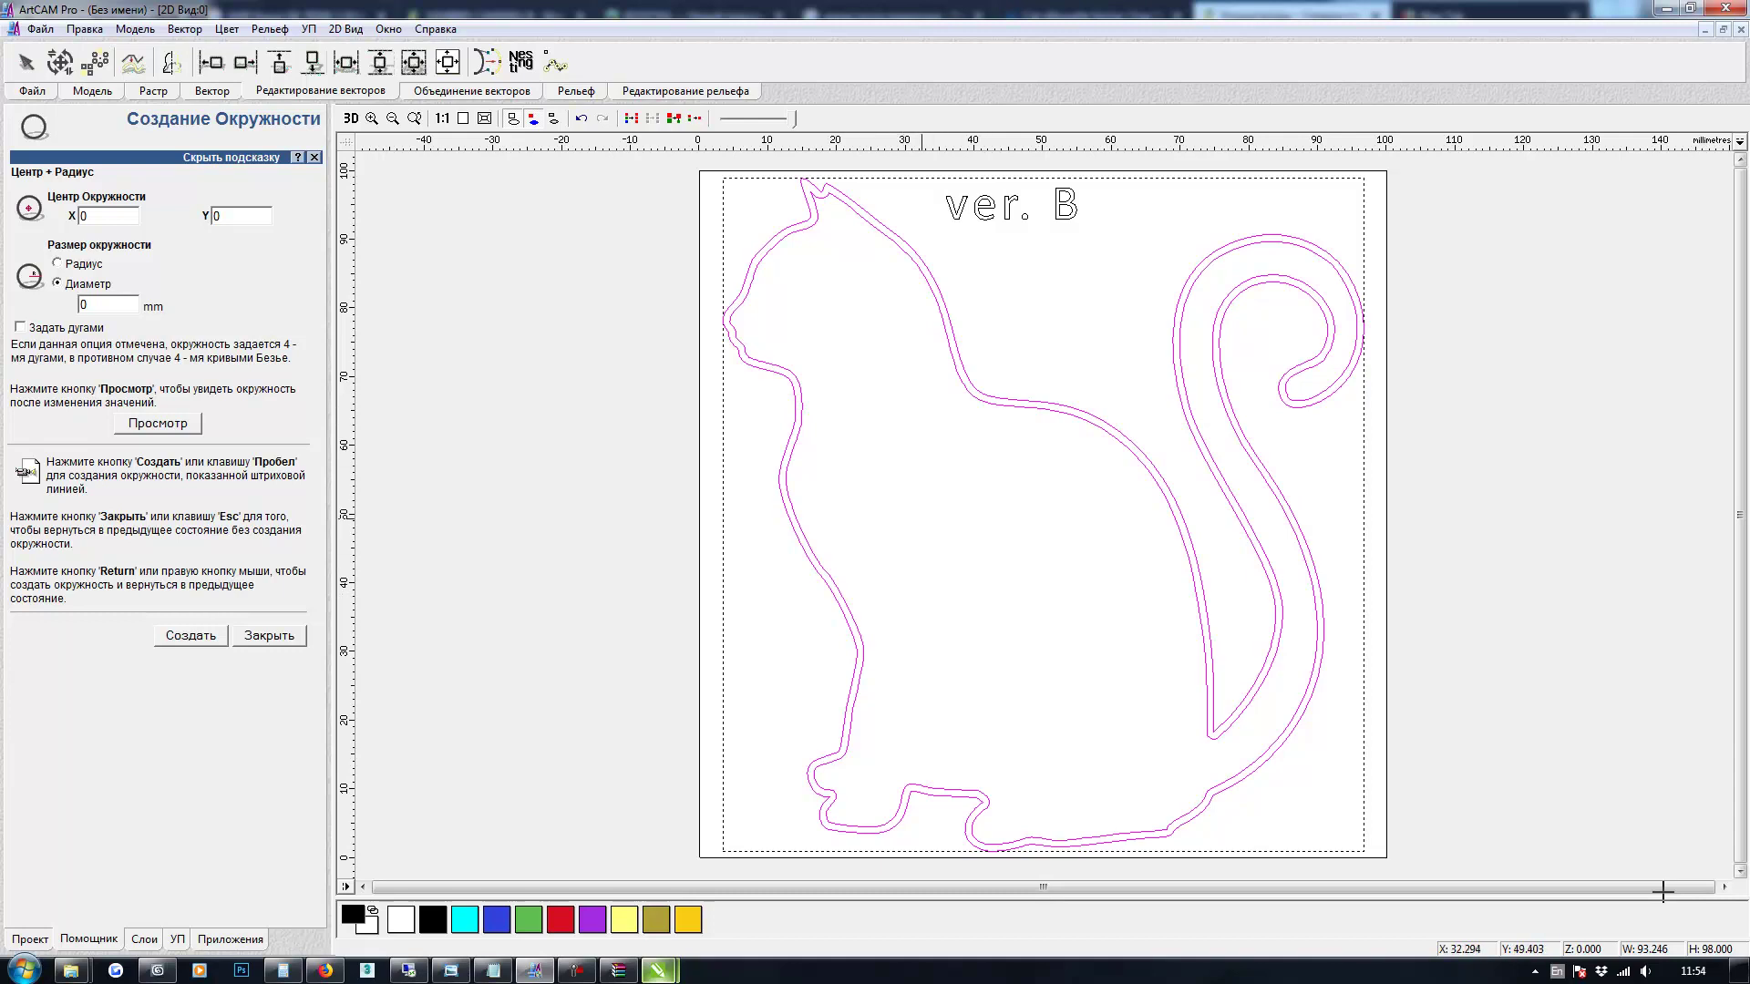
pyautogui.moveTo(909, 498); pyautogui.dragTo(915, 403)
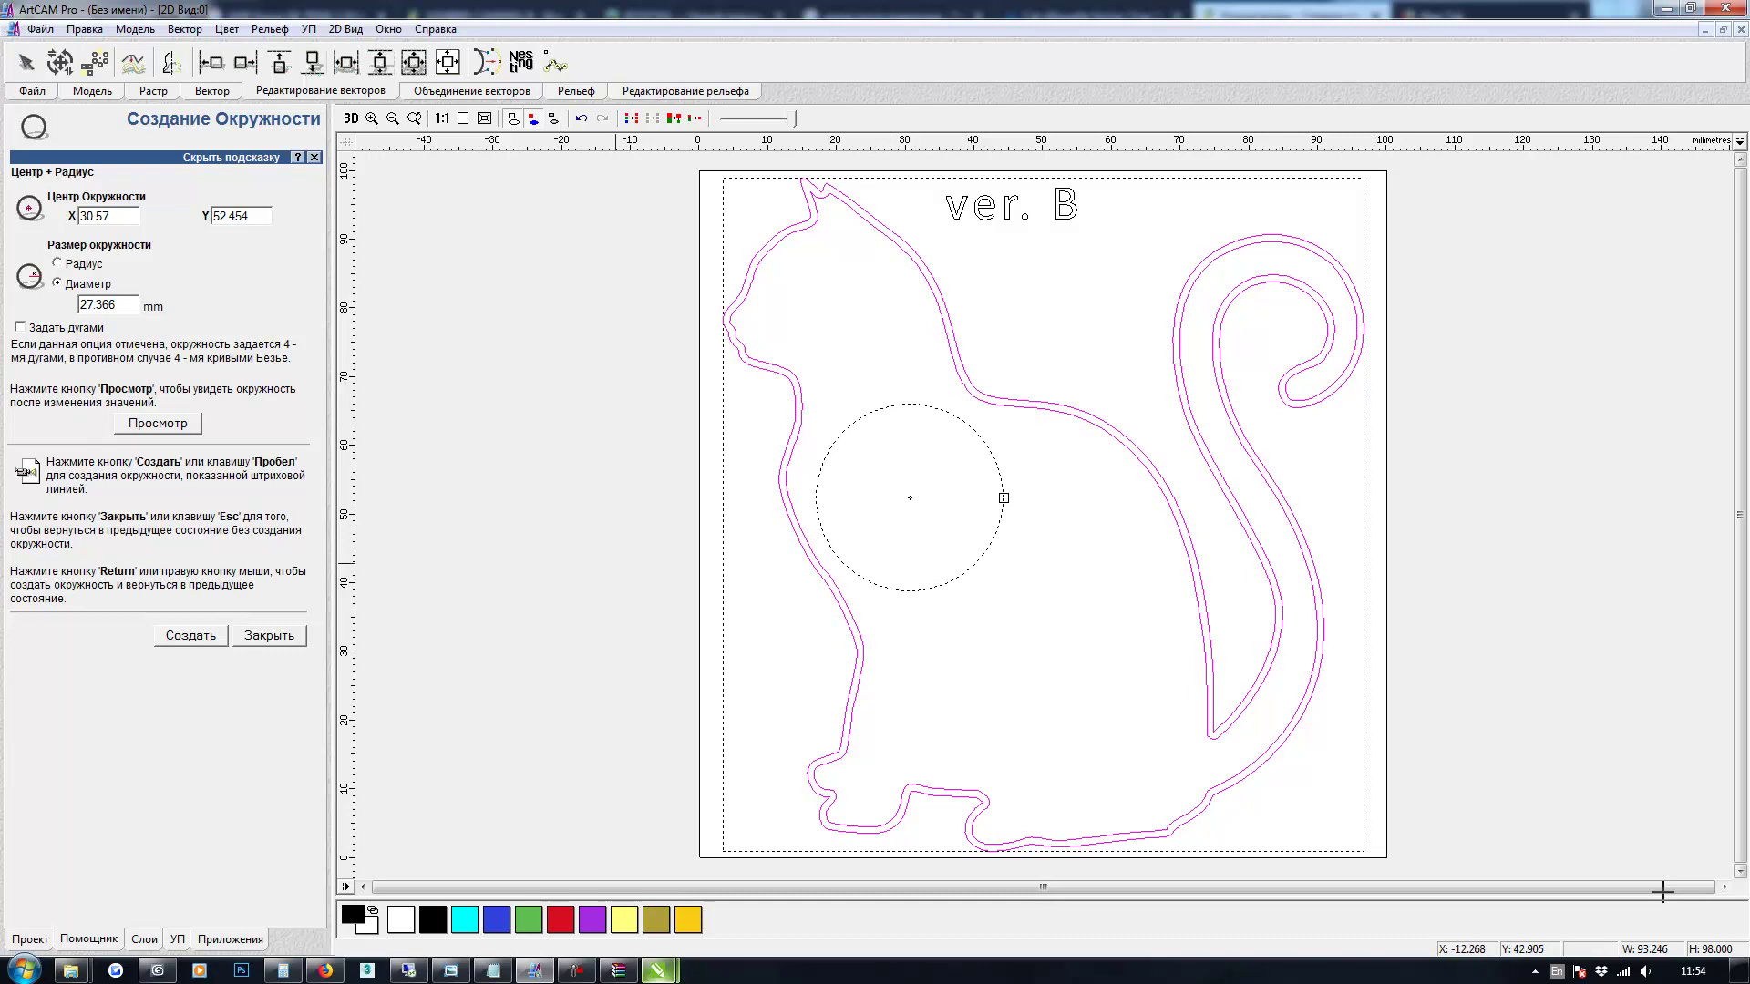
pyautogui.press('space')
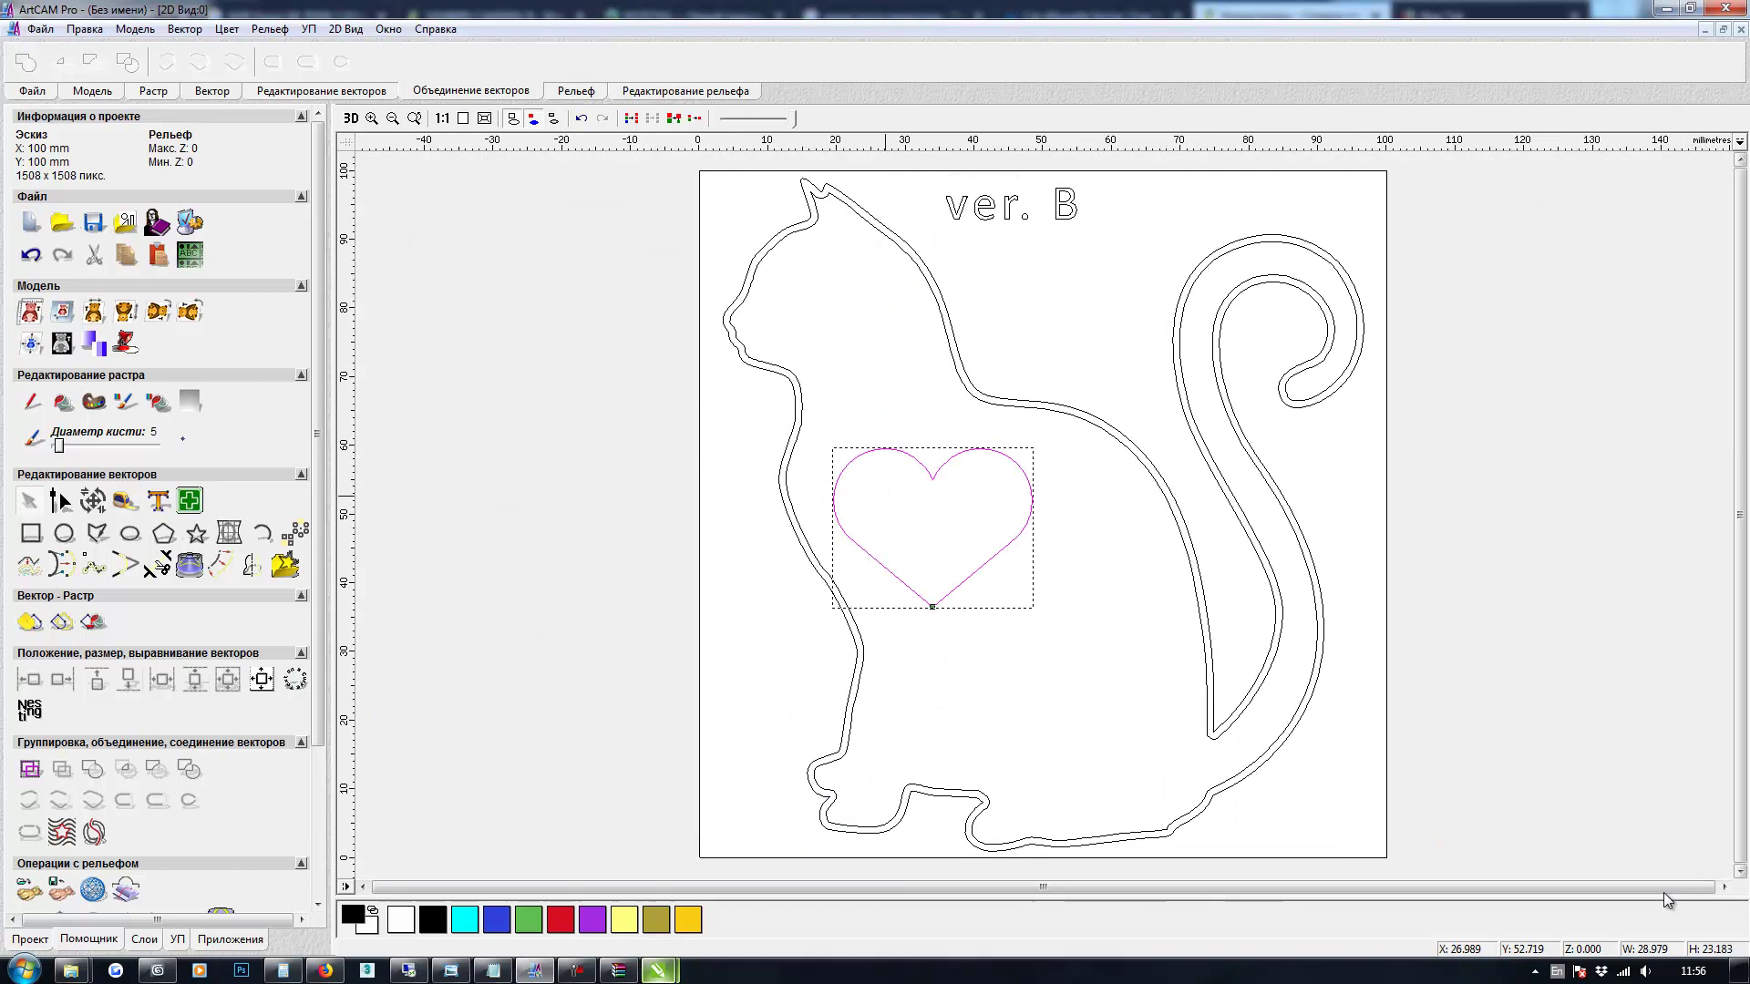
# Copy the heart into the cat's lower body and scale the copy to about 20.8 × 16.6 mm
pyautogui.moveTo(997, 553)
pyautogui.mouseDown()
pyautogui.moveTo(1087, 718)
pyautogui.moveTo(1041, 716)
pyautogui.moveTo(1089, 719)
pyautogui.mouseUp()
pyautogui.click(93, 500)
pyautogui.moveTo(1122, 617); pyautogui.dragTo(1050, 659)
pyautogui.moveTo(317, 629); pyautogui.dragTo(318, 856)
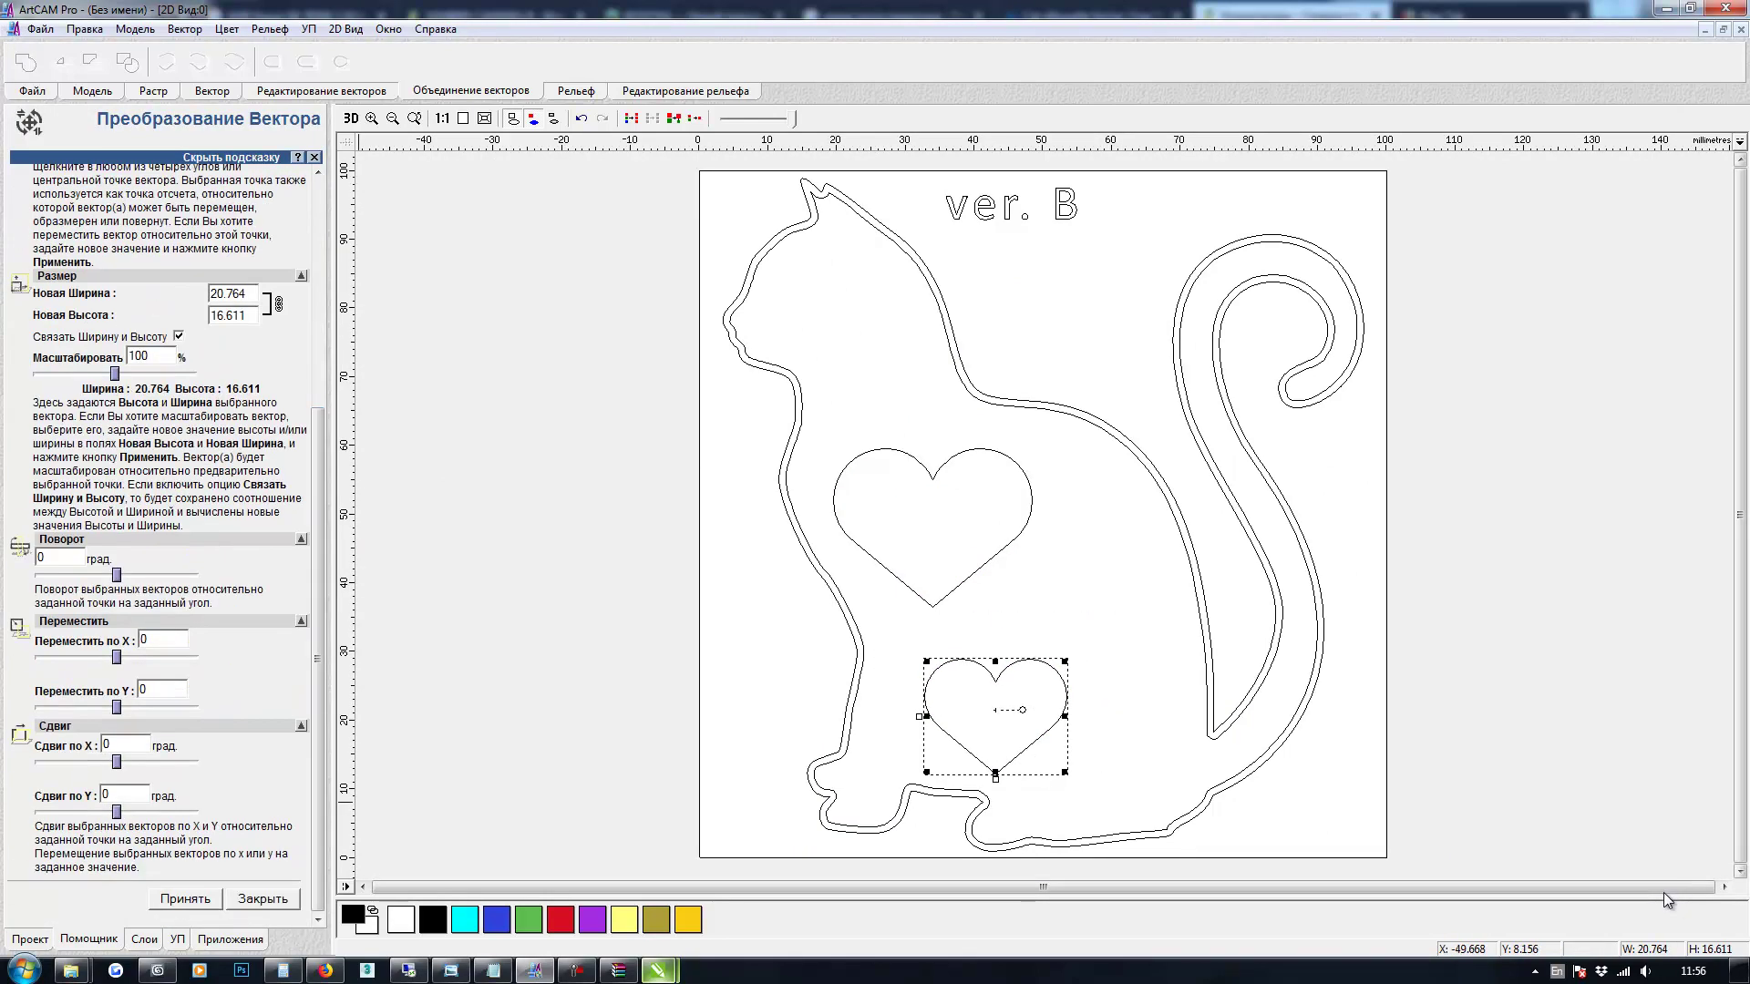
pyautogui.click(261, 899)
# Duplicate the small heart so that three sit in the cat's lower body and one in its head
pyautogui.moveTo(995, 707)
pyautogui.mouseDown()
pyautogui.moveTo(953, 695)
pyautogui.moveTo(1154, 562)
pyautogui.mouseUp()
pyautogui.click(1001, 644)
pyautogui.moveTo(999, 650)
pyautogui.keyDown('ctrl'); pyautogui.mouseDown()
pyautogui.moveTo(1147, 704)
pyautogui.moveTo(1028, 664)
pyautogui.moveTo(902, 291)
pyautogui.moveTo(922, 305)
pyautogui.mouseUp(); pyautogui.keyUp('ctrl')
pyautogui.click(786, 575)
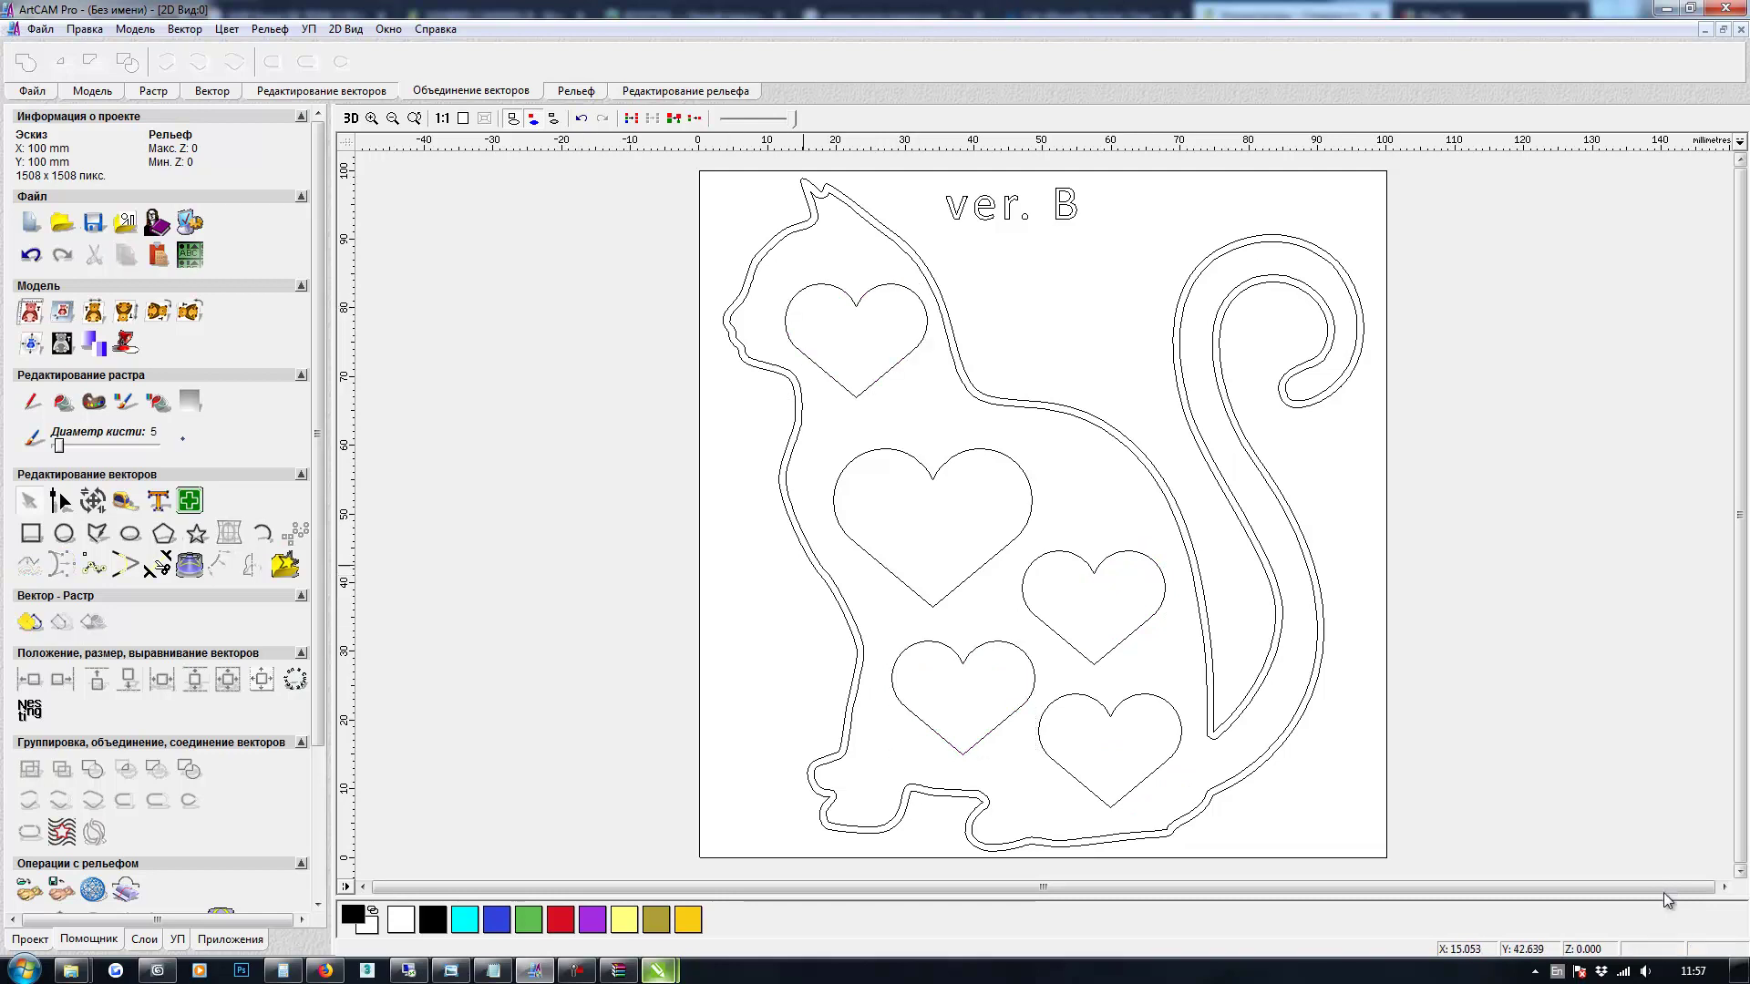
# Select all five hearts inside the cat and group them
pyautogui.moveTo(782, 275); pyautogui.dragTo(1176, 738)
pyautogui.keyDown('shift'); pyautogui.click(1090, 694); pyautogui.keyUp('shift')
pyautogui.keyDown('shift'); pyautogui.click(997, 641); pyautogui.keyUp('shift')
pyautogui.rightClick(999, 664)
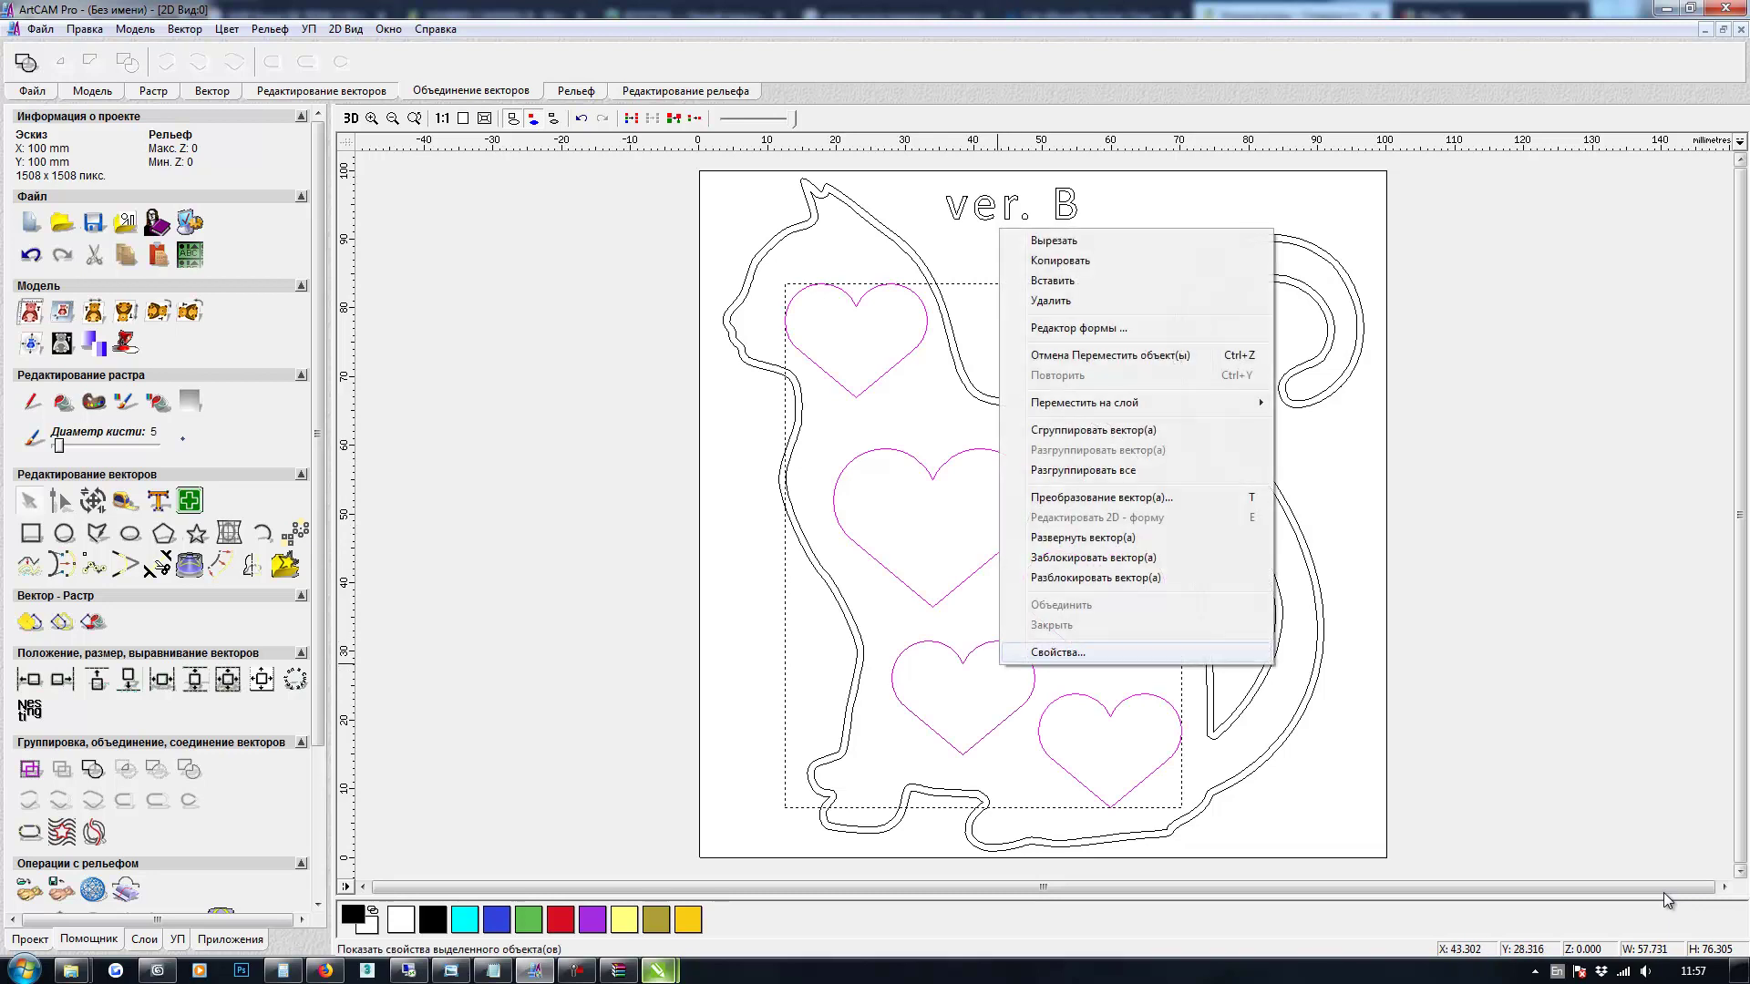
pyautogui.click(1093, 431)
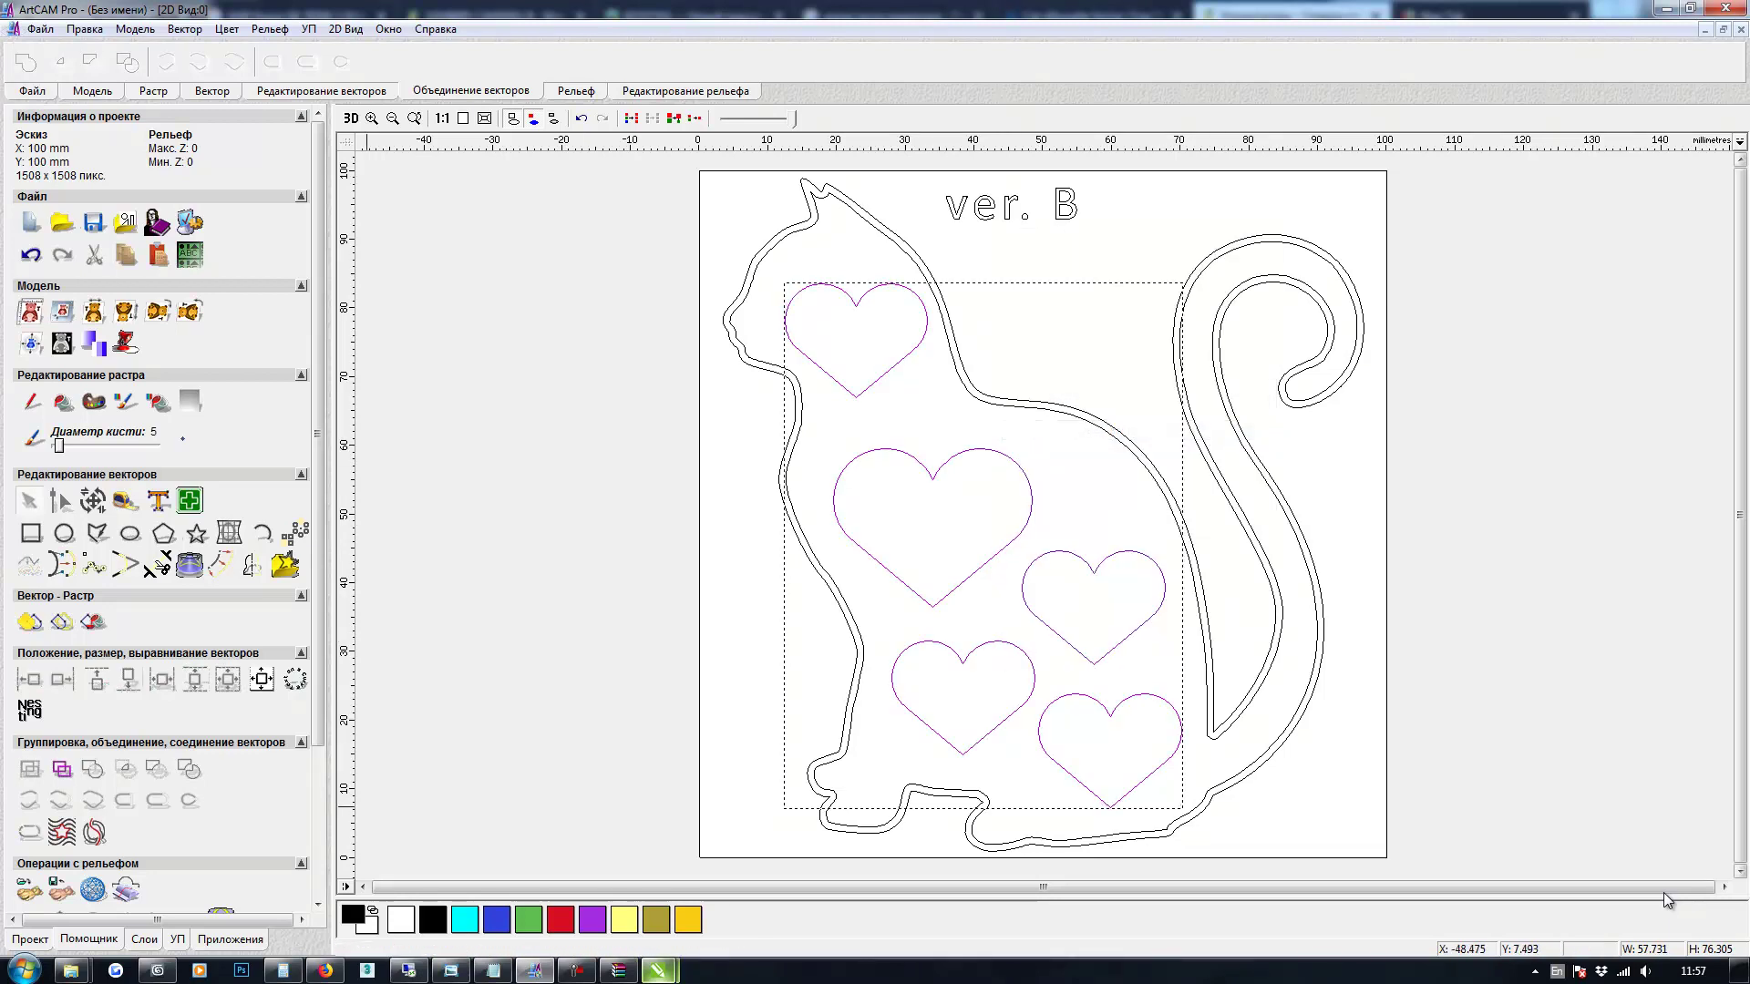
# Change the vector colour of the version B layer to brown
pyautogui.click(143, 939)
pyautogui.click(20, 641)
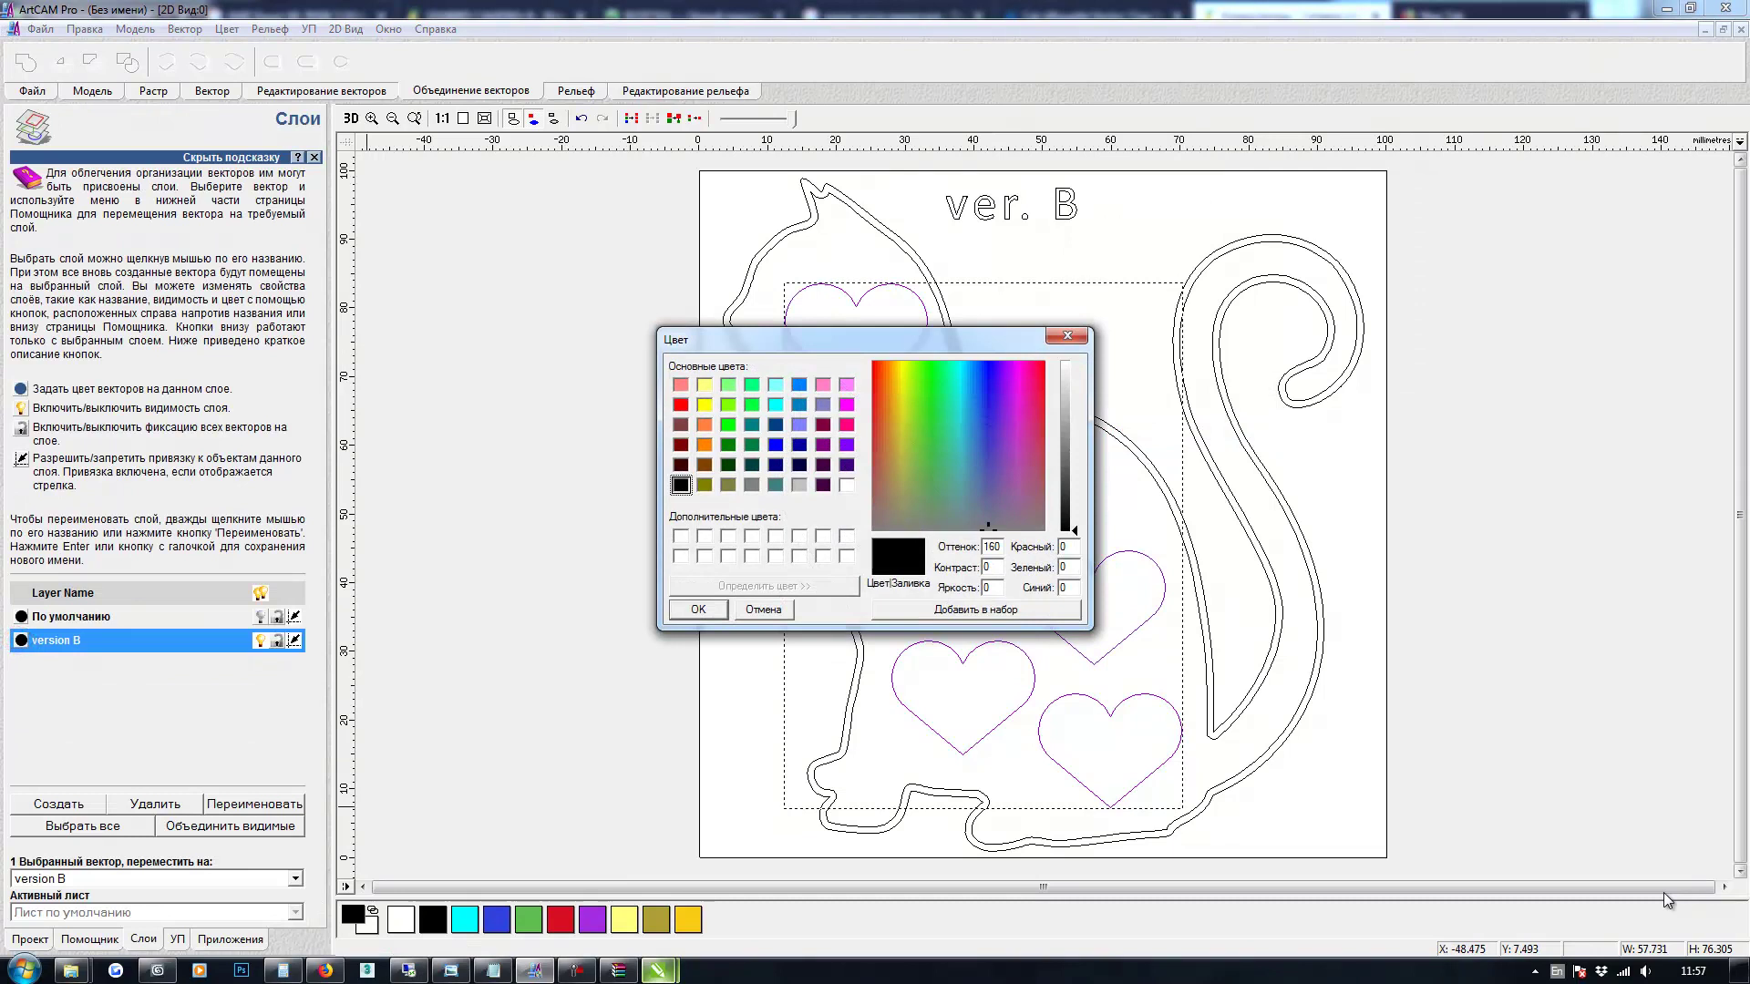
pyautogui.click(705, 464)
pyautogui.click(698, 610)
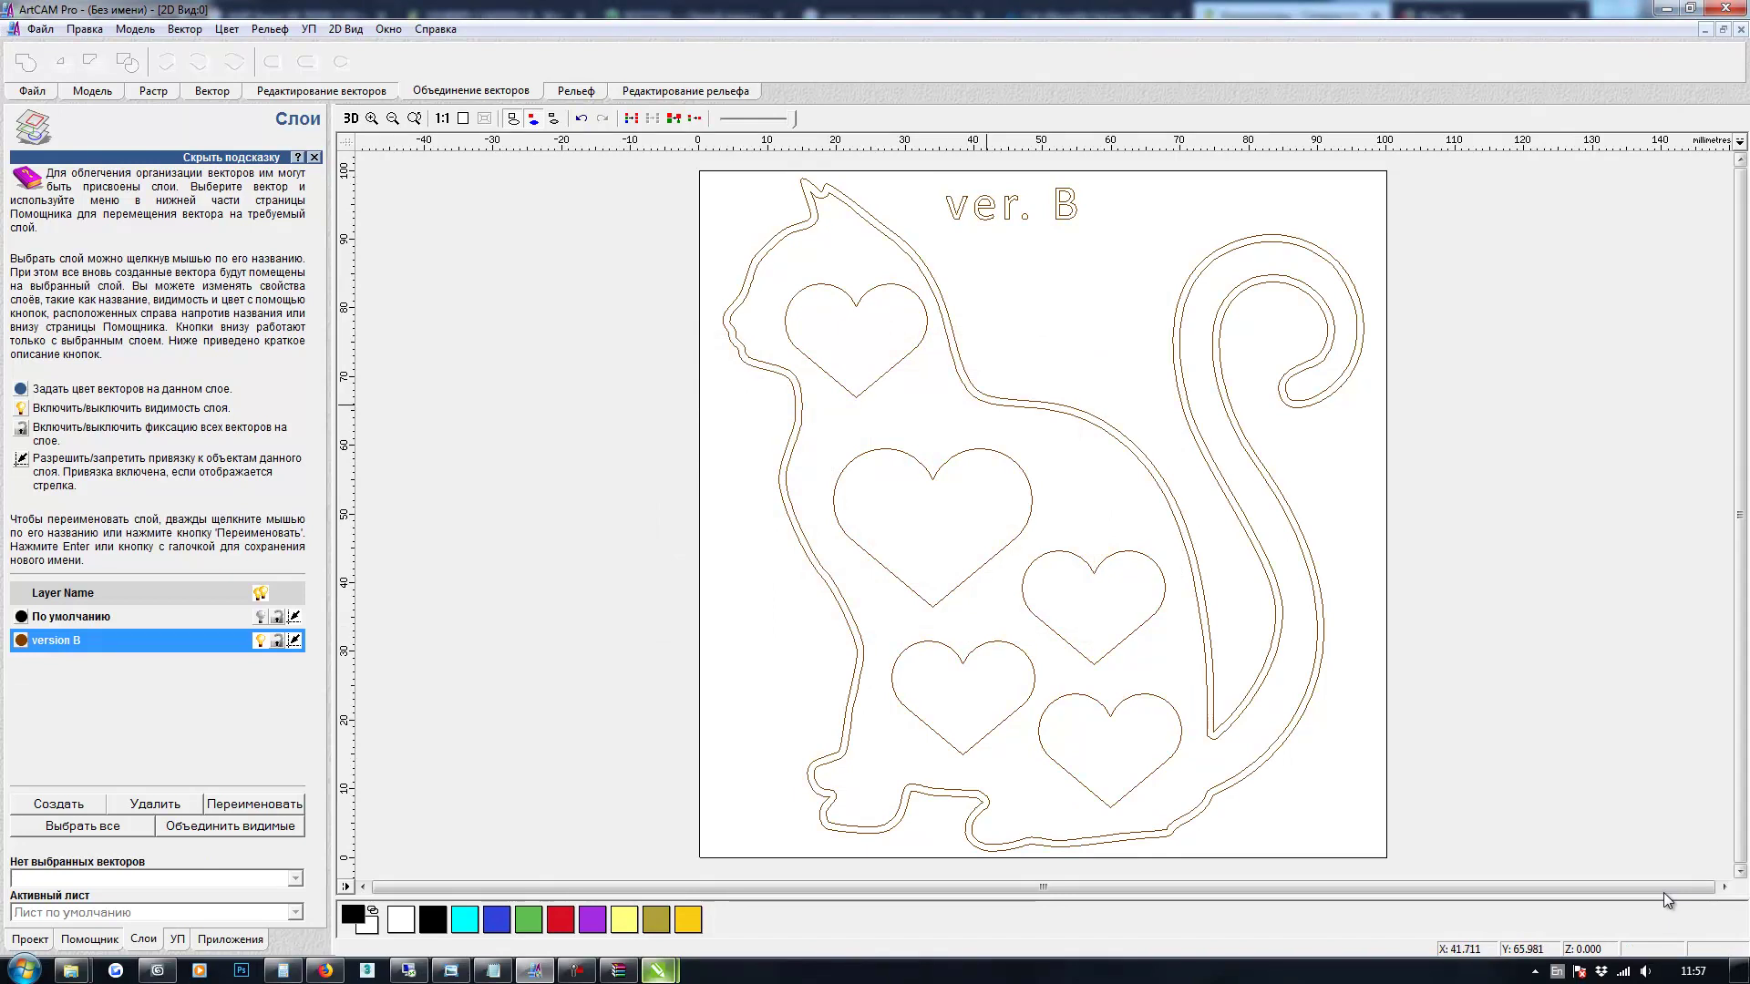
# Delete the inner offset outline of the cat from the version B layer
pyautogui.click(998, 406)
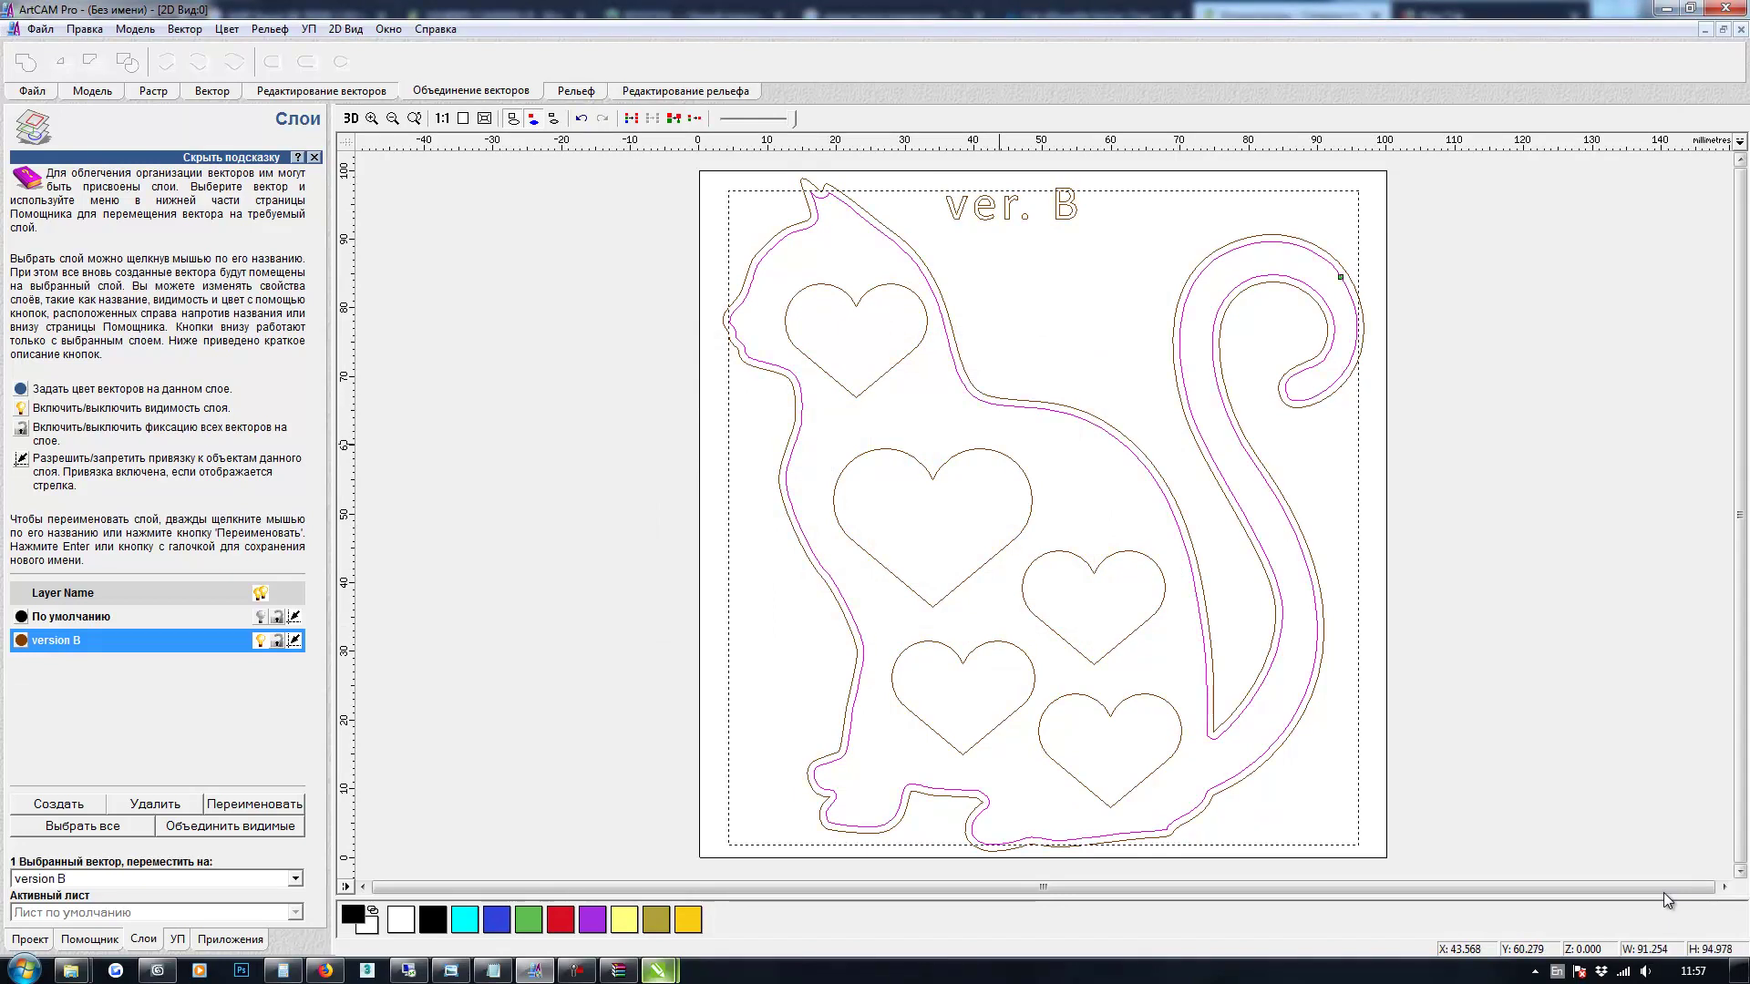
pyautogui.press('Delete')
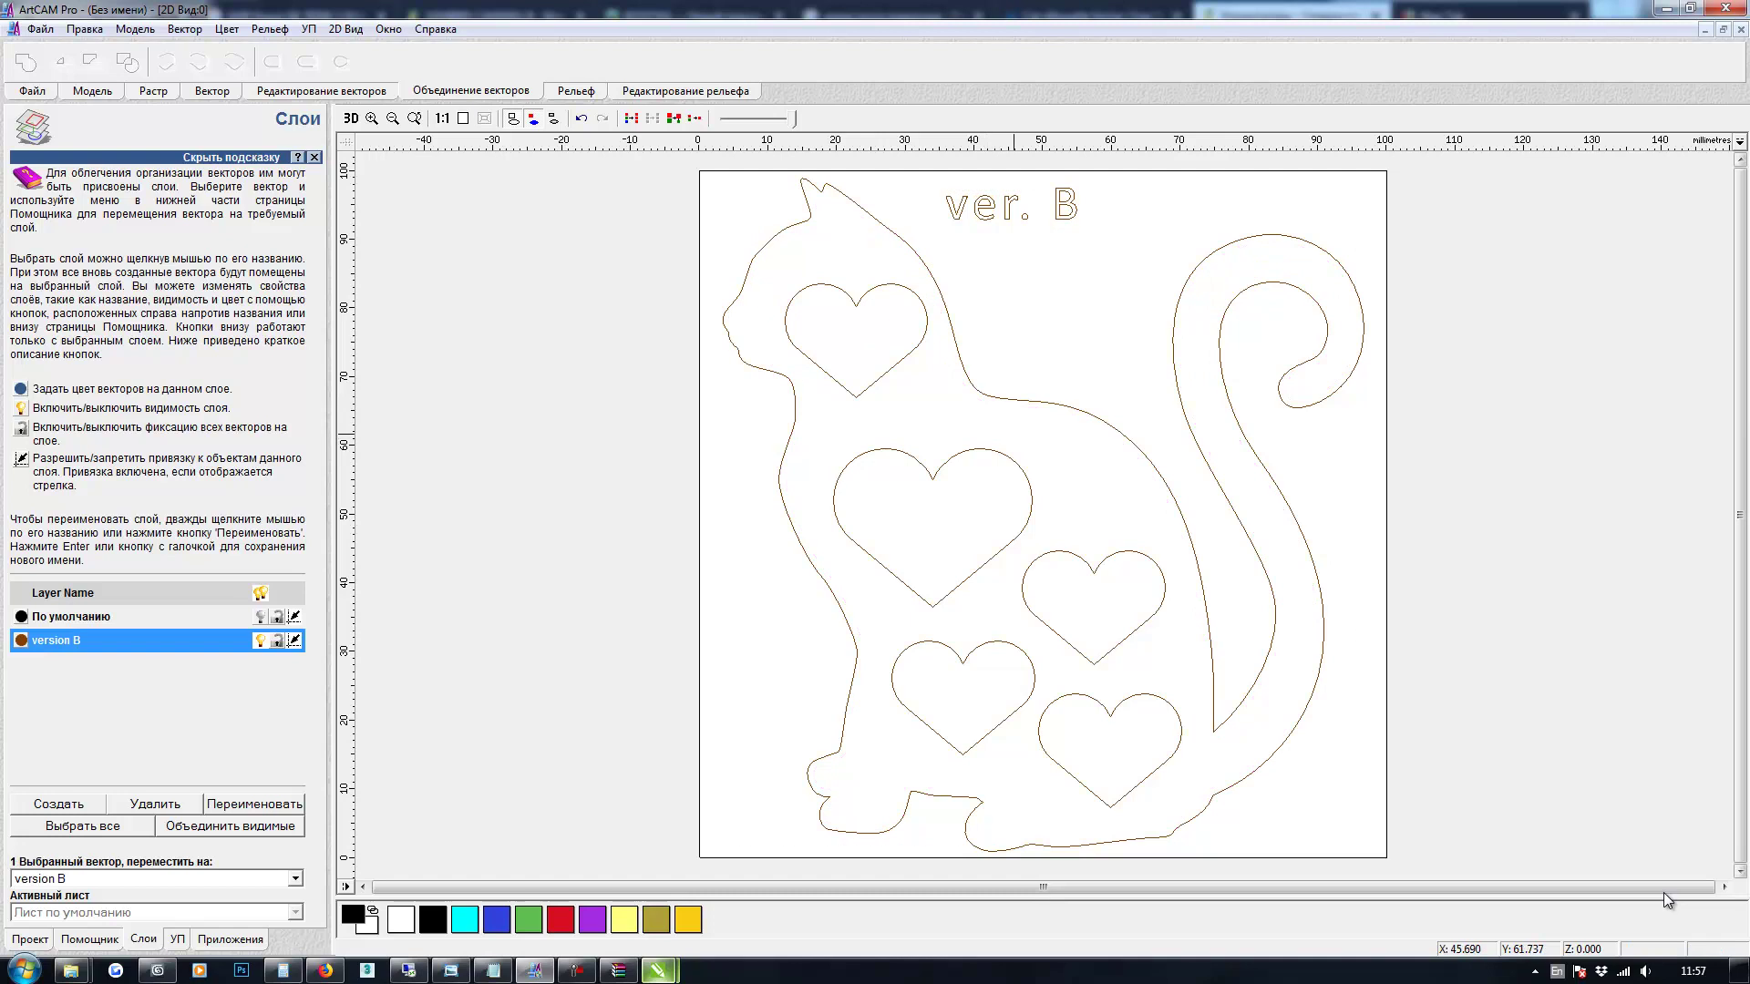
# Start a 2D area clearance toolpath for the outer cat outline and the grouped hearts, with a finish depth of 3
pyautogui.hotkey('ctrl', 'z')
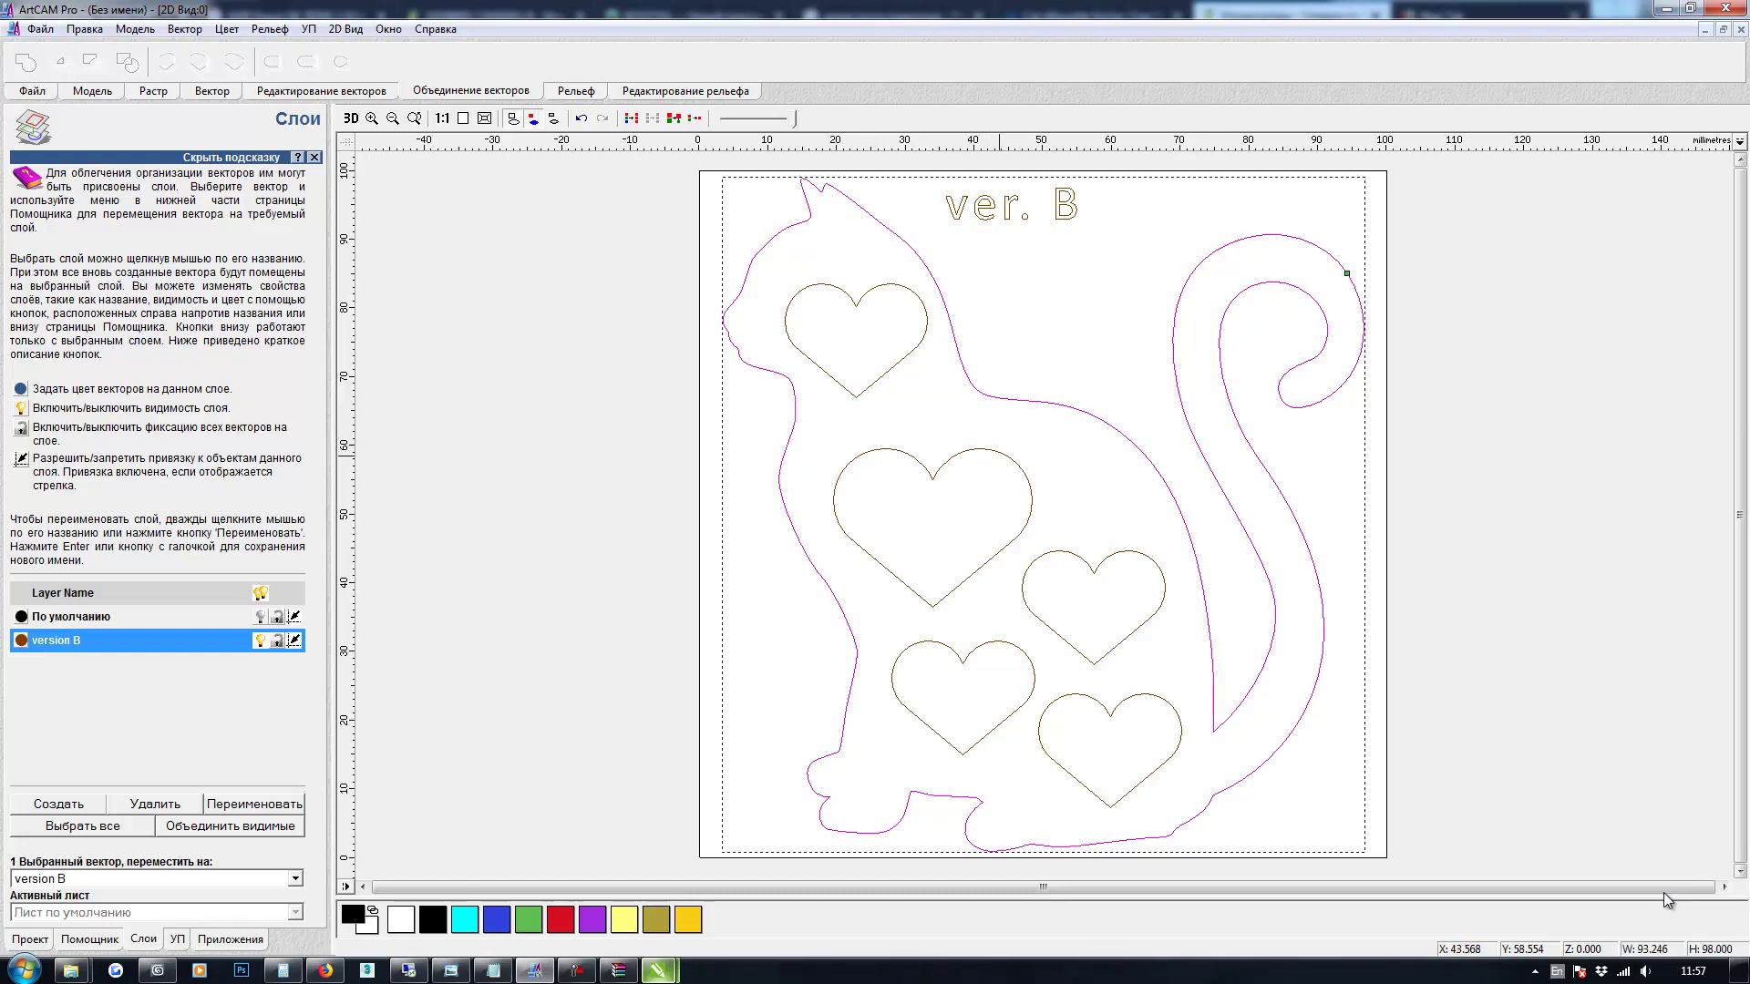
pyautogui.keyDown('shift'); pyautogui.click(995, 451); pyautogui.keyUp('shift')
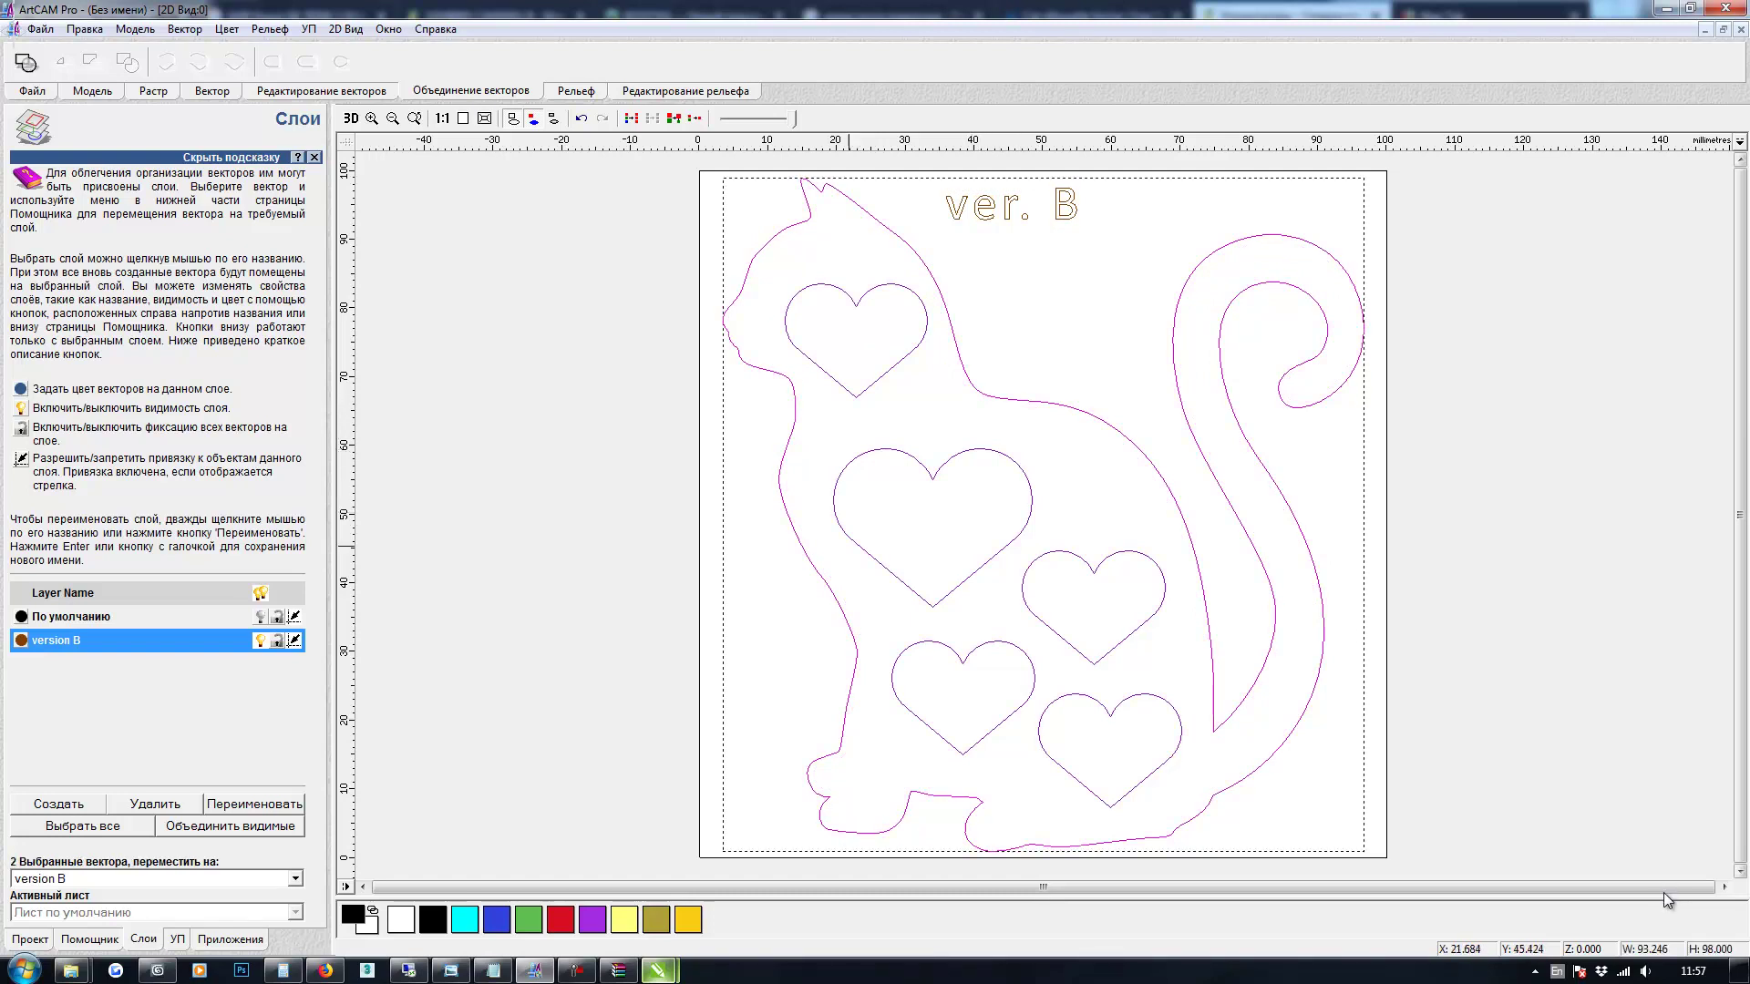
pyautogui.click(177, 939)
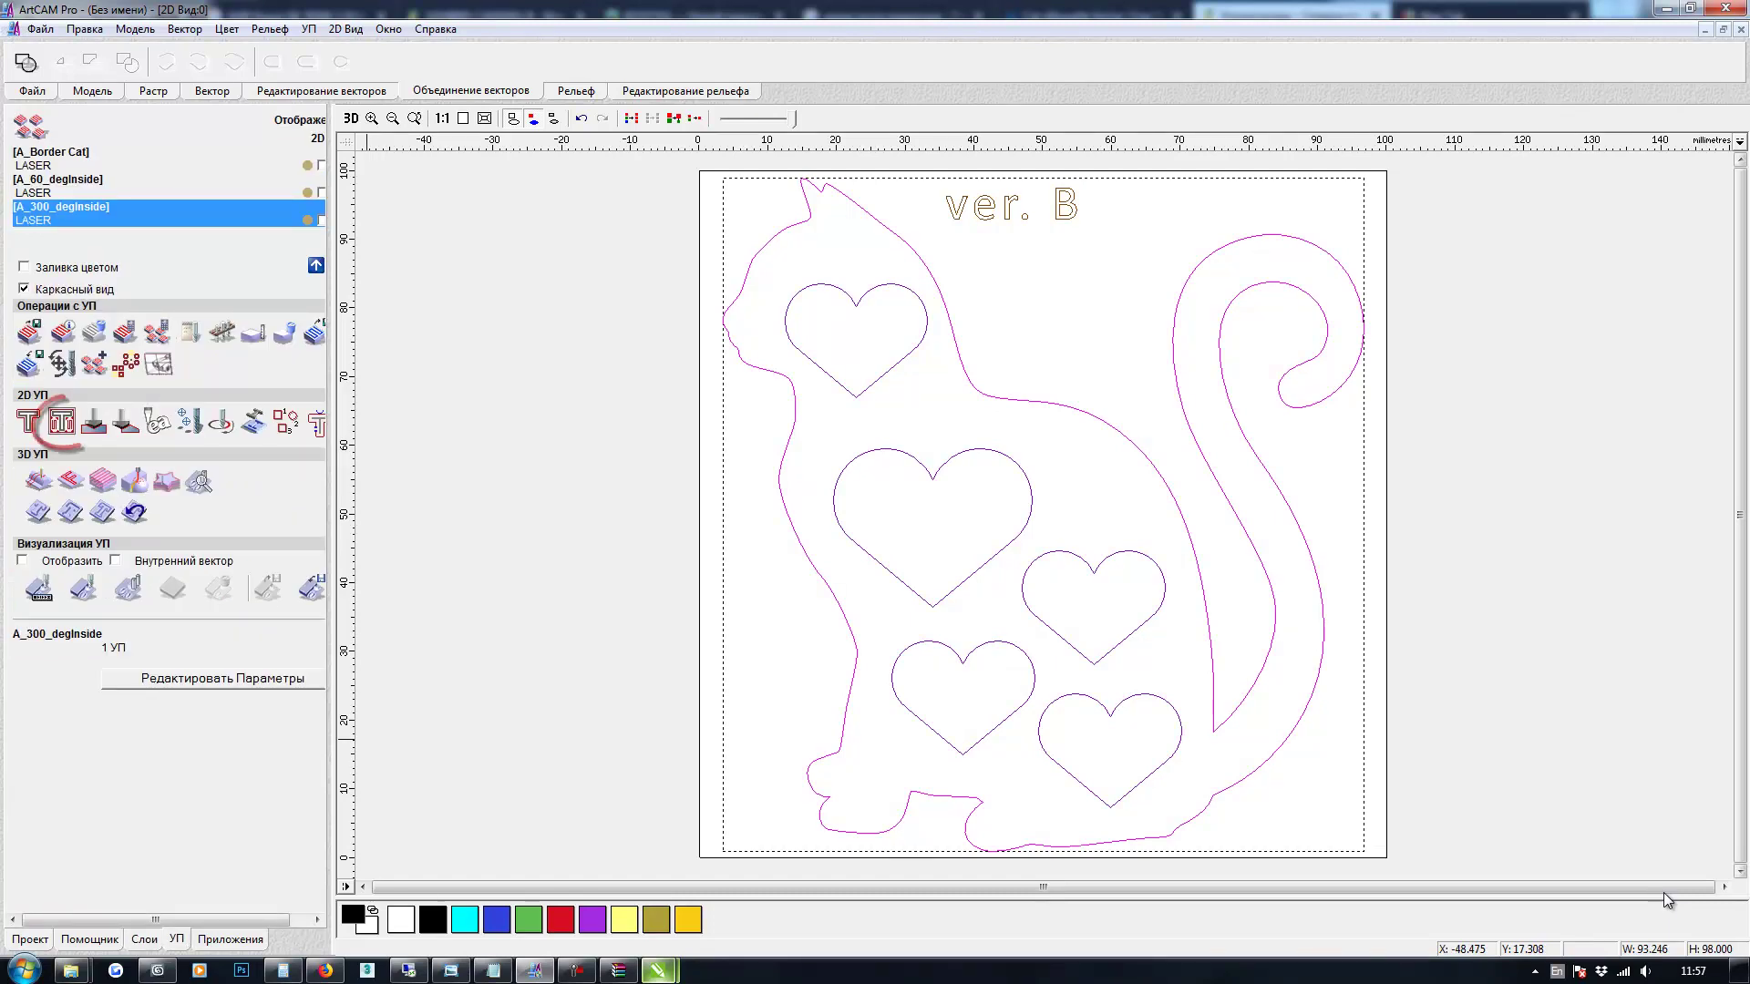
pyautogui.click(62, 421)
pyautogui.write('3')
pyautogui.moveTo(317, 381); pyautogui.dragTo(317, 543)
# Add the LASER tool to the area clearance, set its stepover to 0.7 mm and choose the offset strategy
pyautogui.click(131, 606)
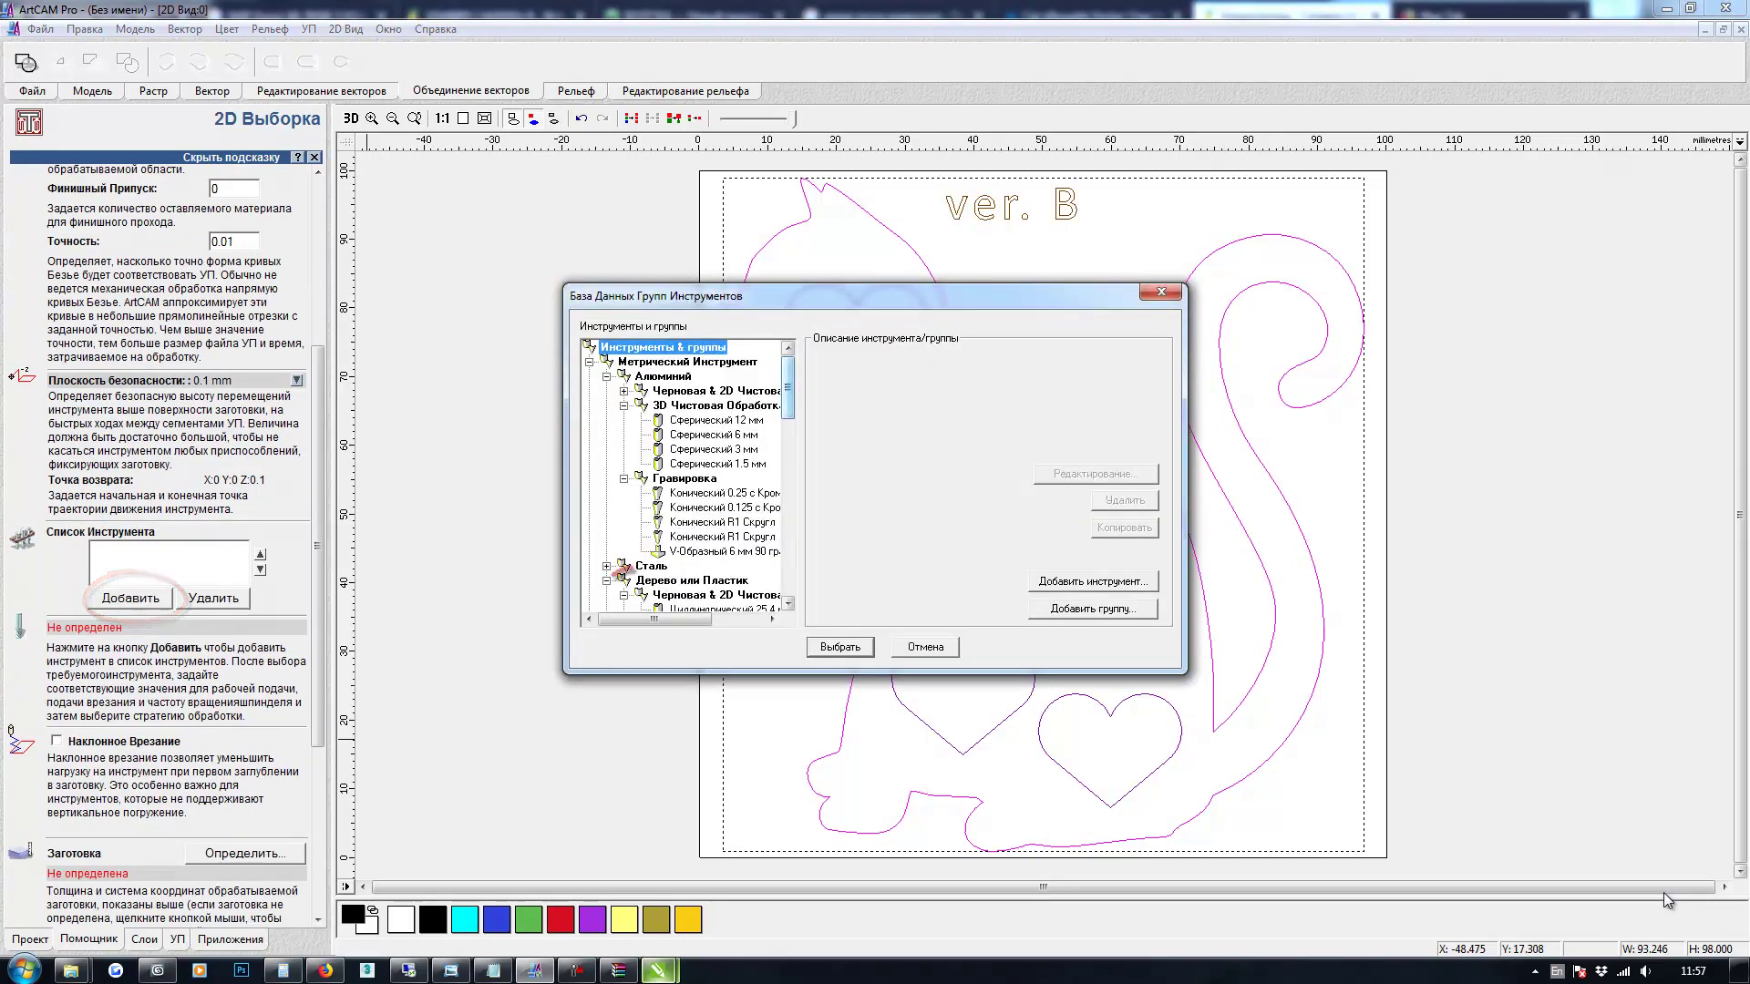
pyautogui.scroll(-10, 626, 586)
pyautogui.click(634, 596)
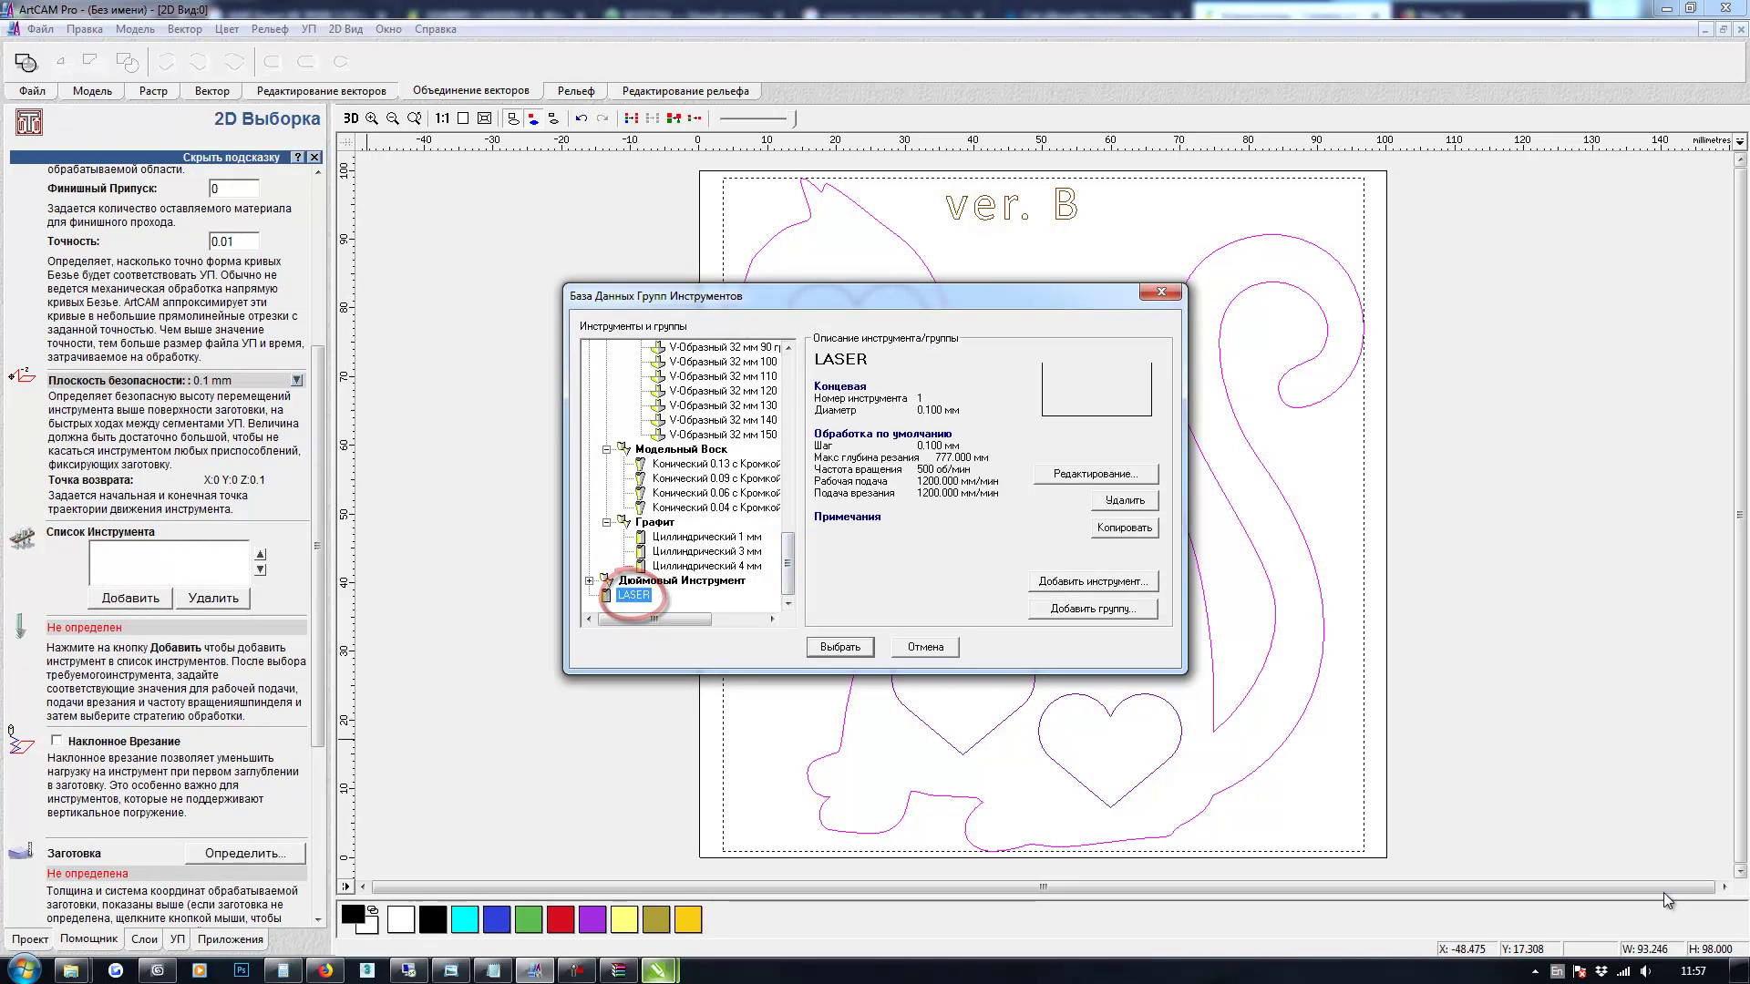
pyautogui.click(839, 646)
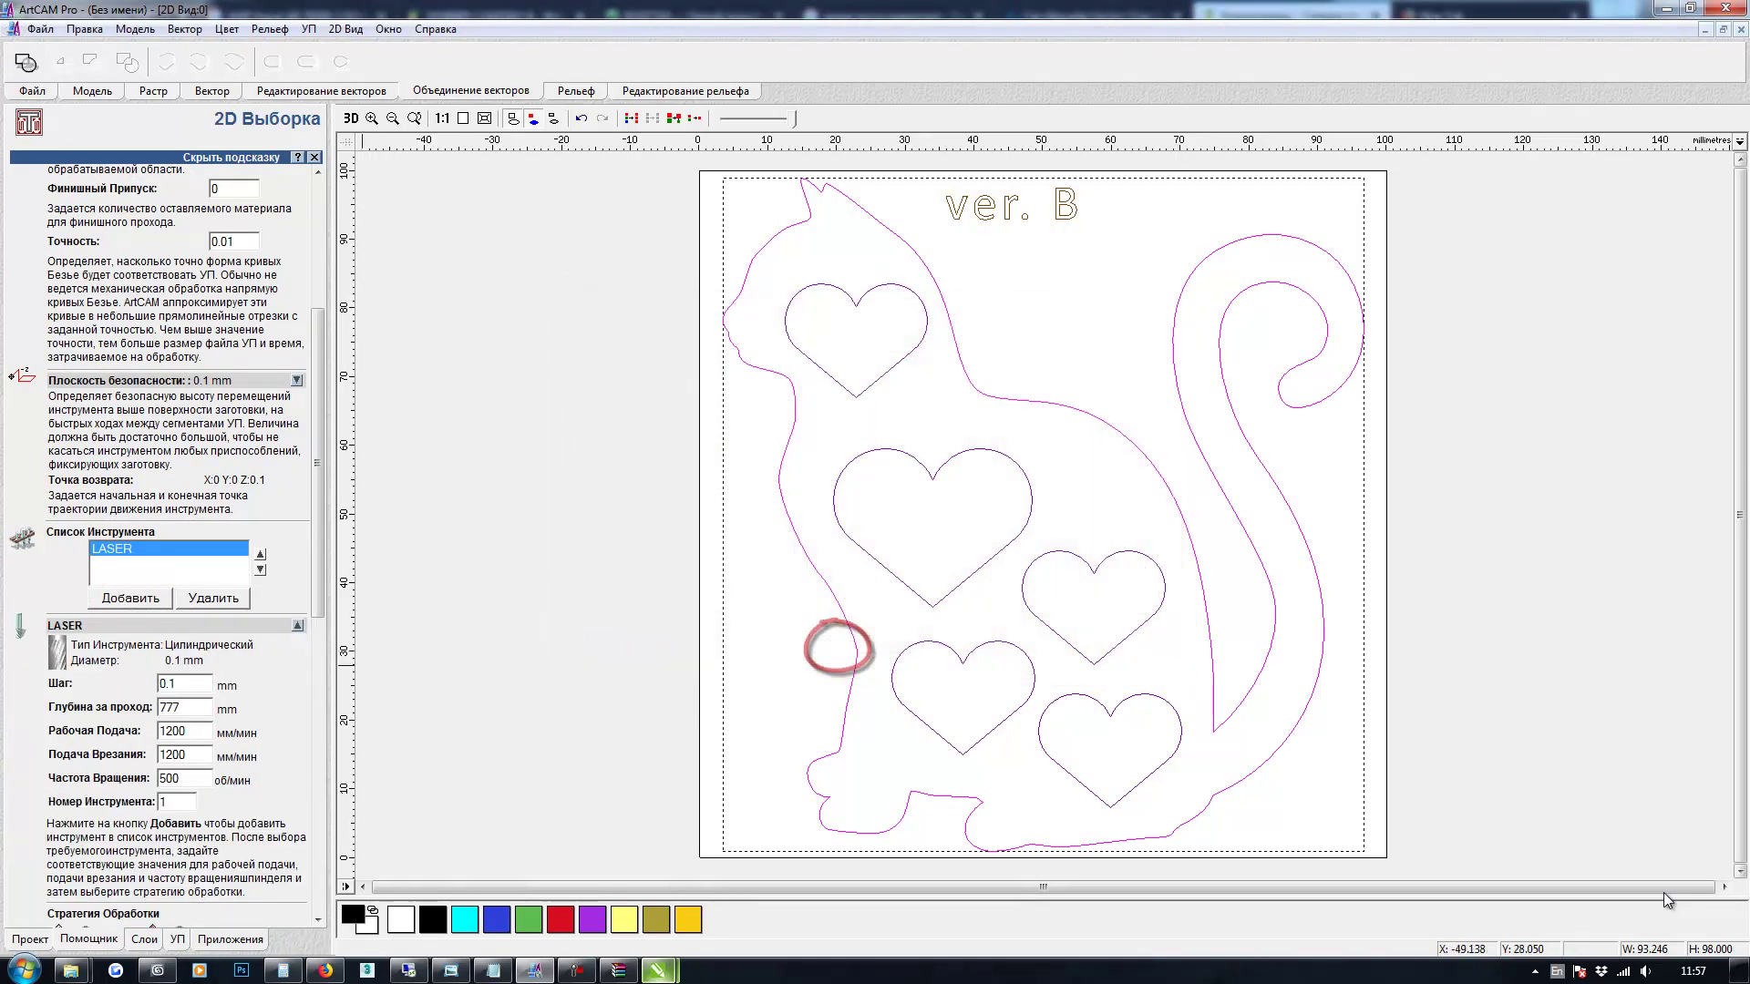
pyautogui.doubleClick(172, 683)
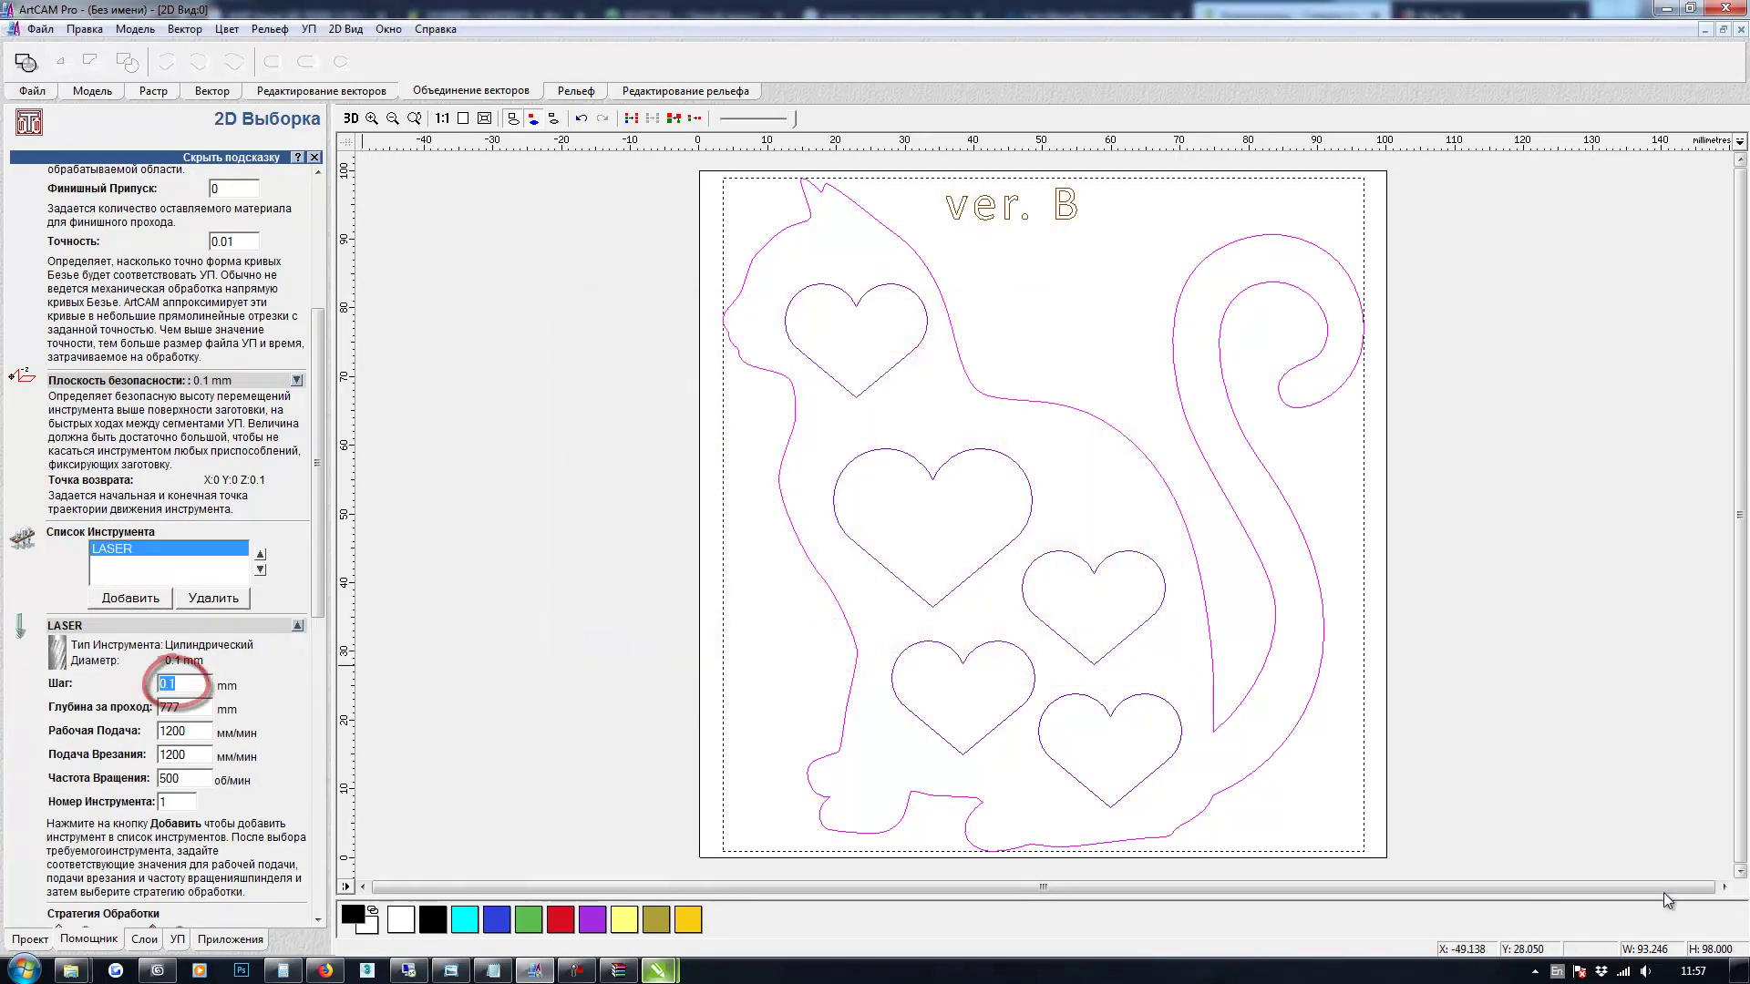
pyautogui.press('BackSpace')
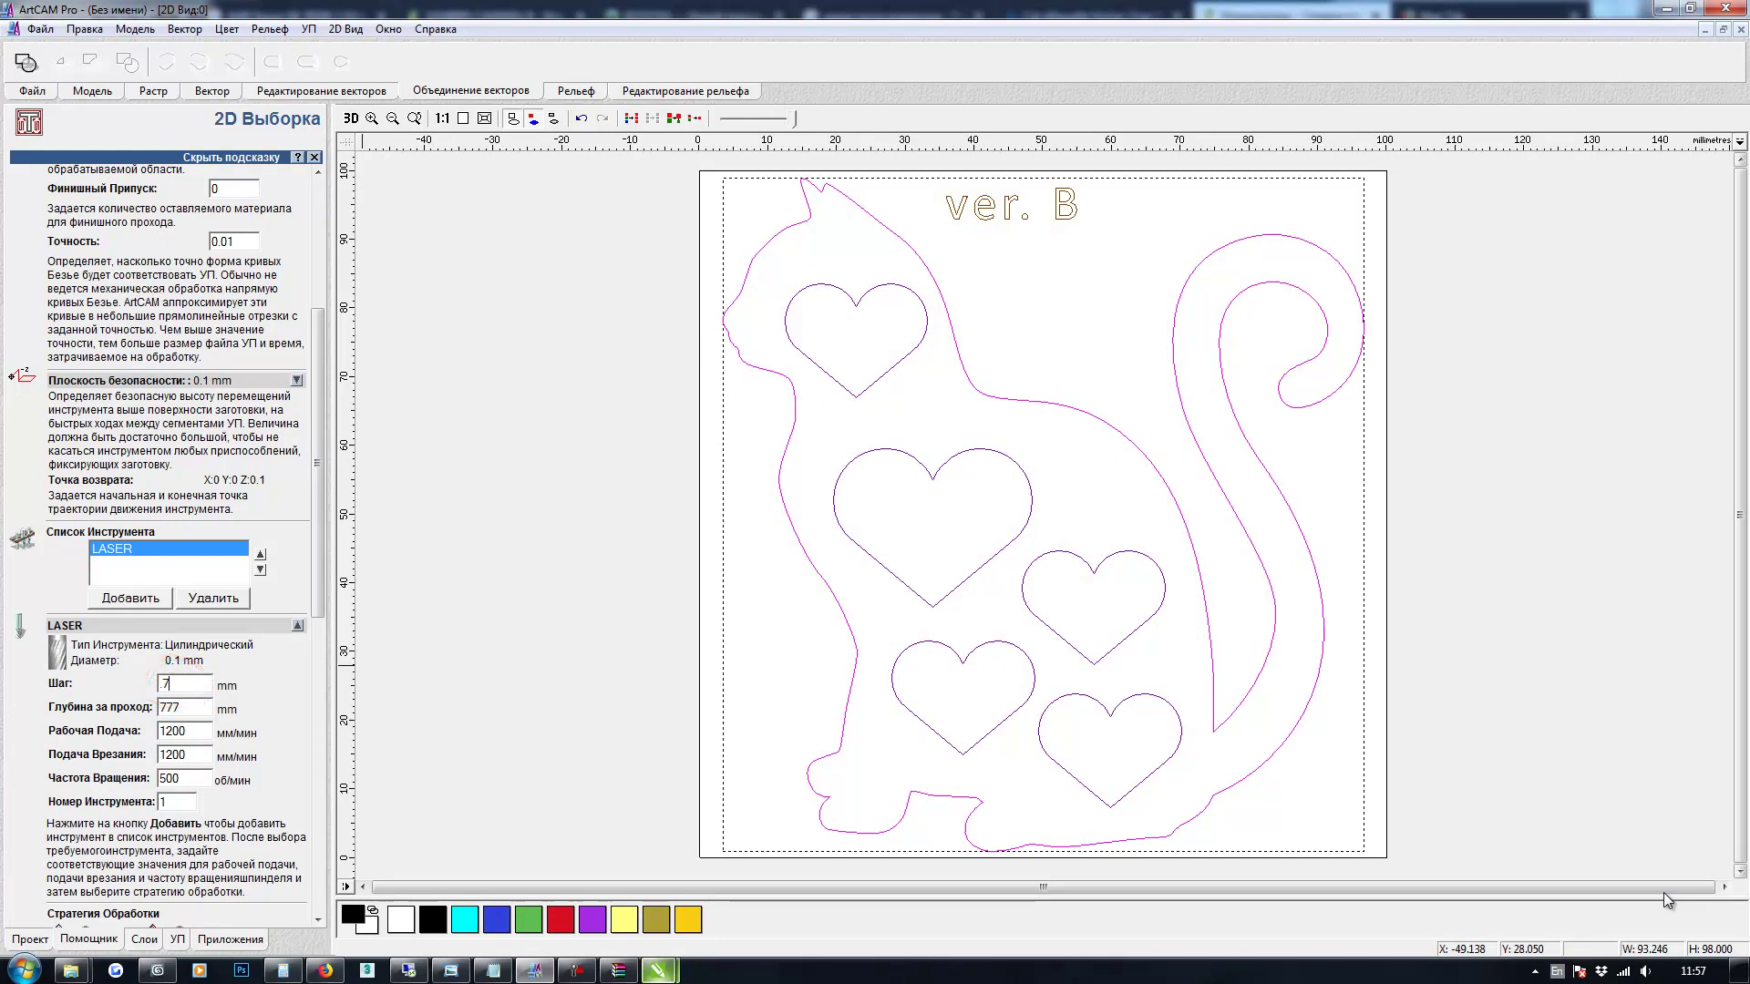
pyautogui.scroll(-8, 1664, 893)
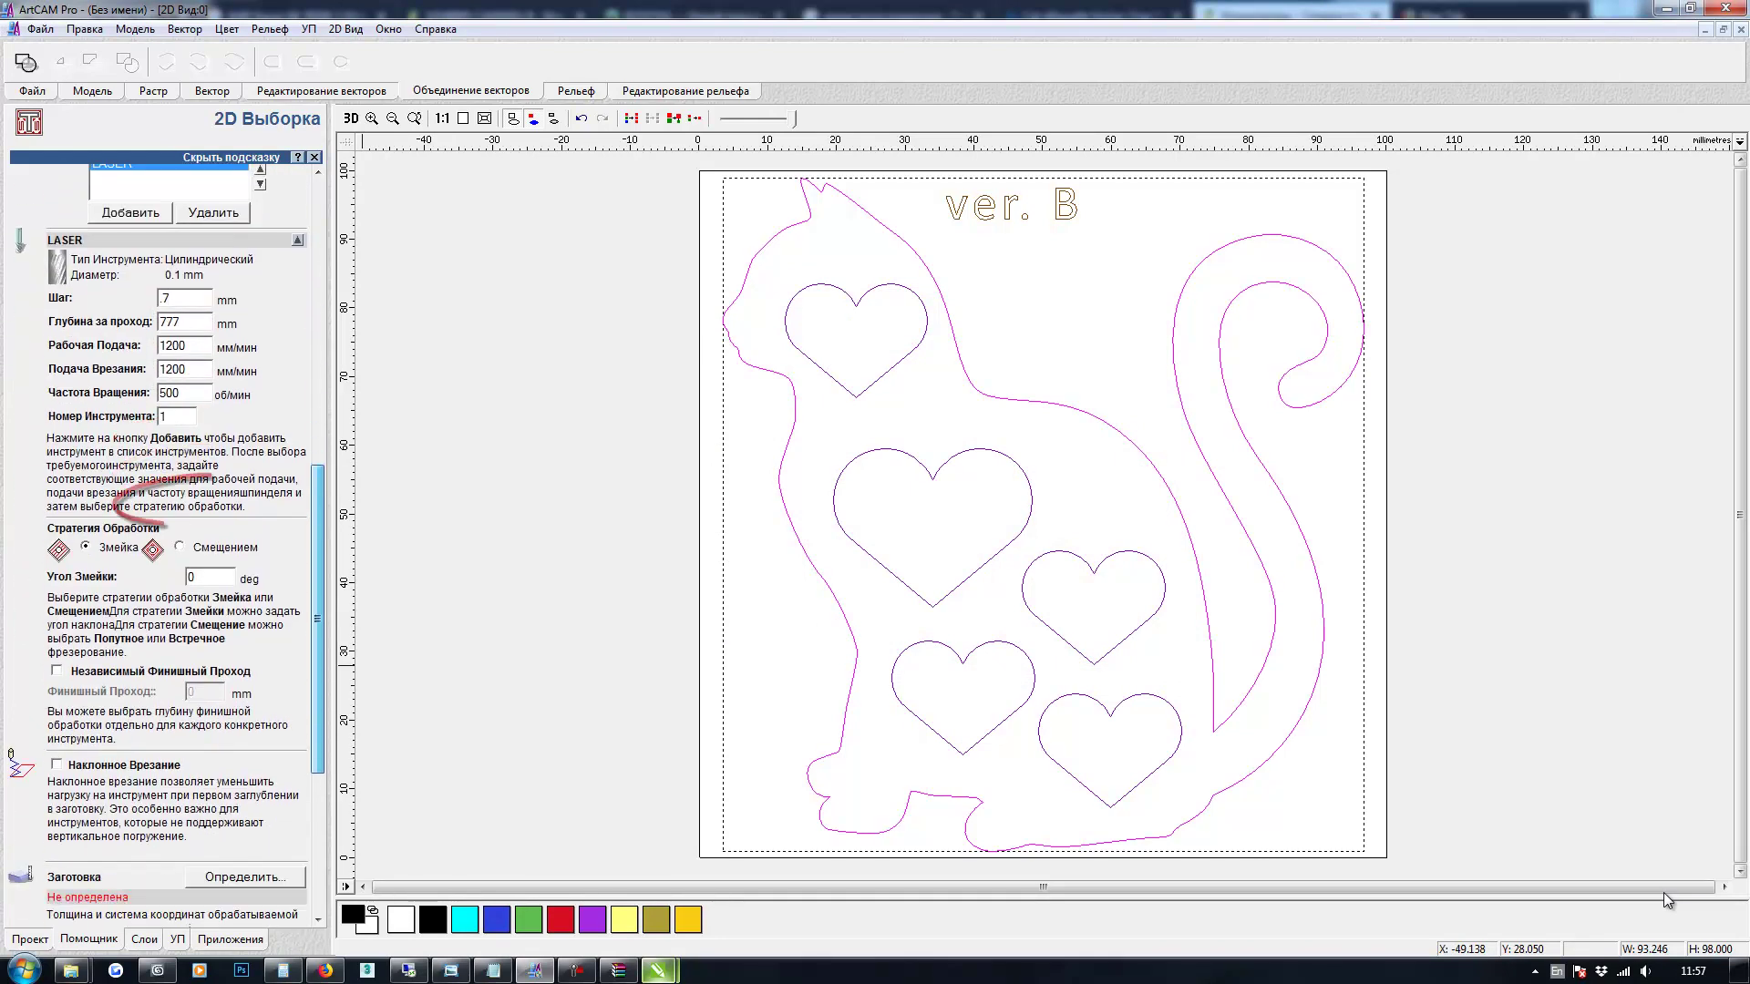
pyautogui.click(179, 502)
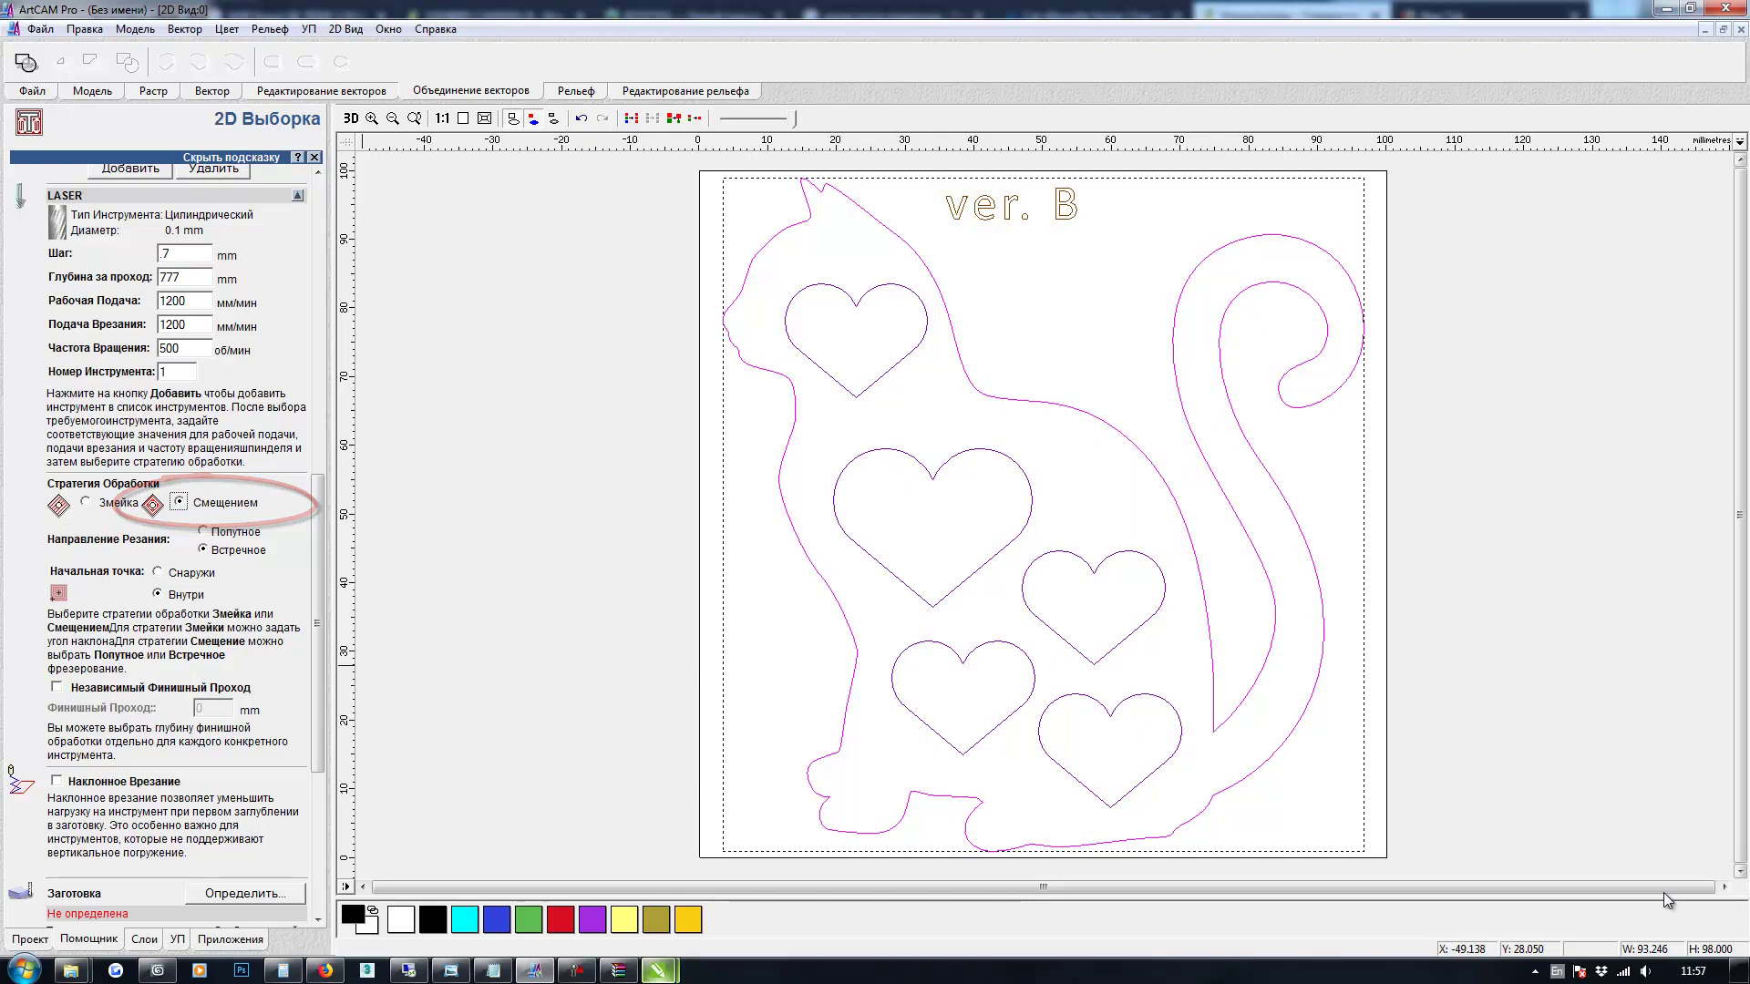
# Name the area clearance toolpath B_inner and calculate it immediately
pyautogui.moveTo(317, 626); pyautogui.dragTo(317, 764)
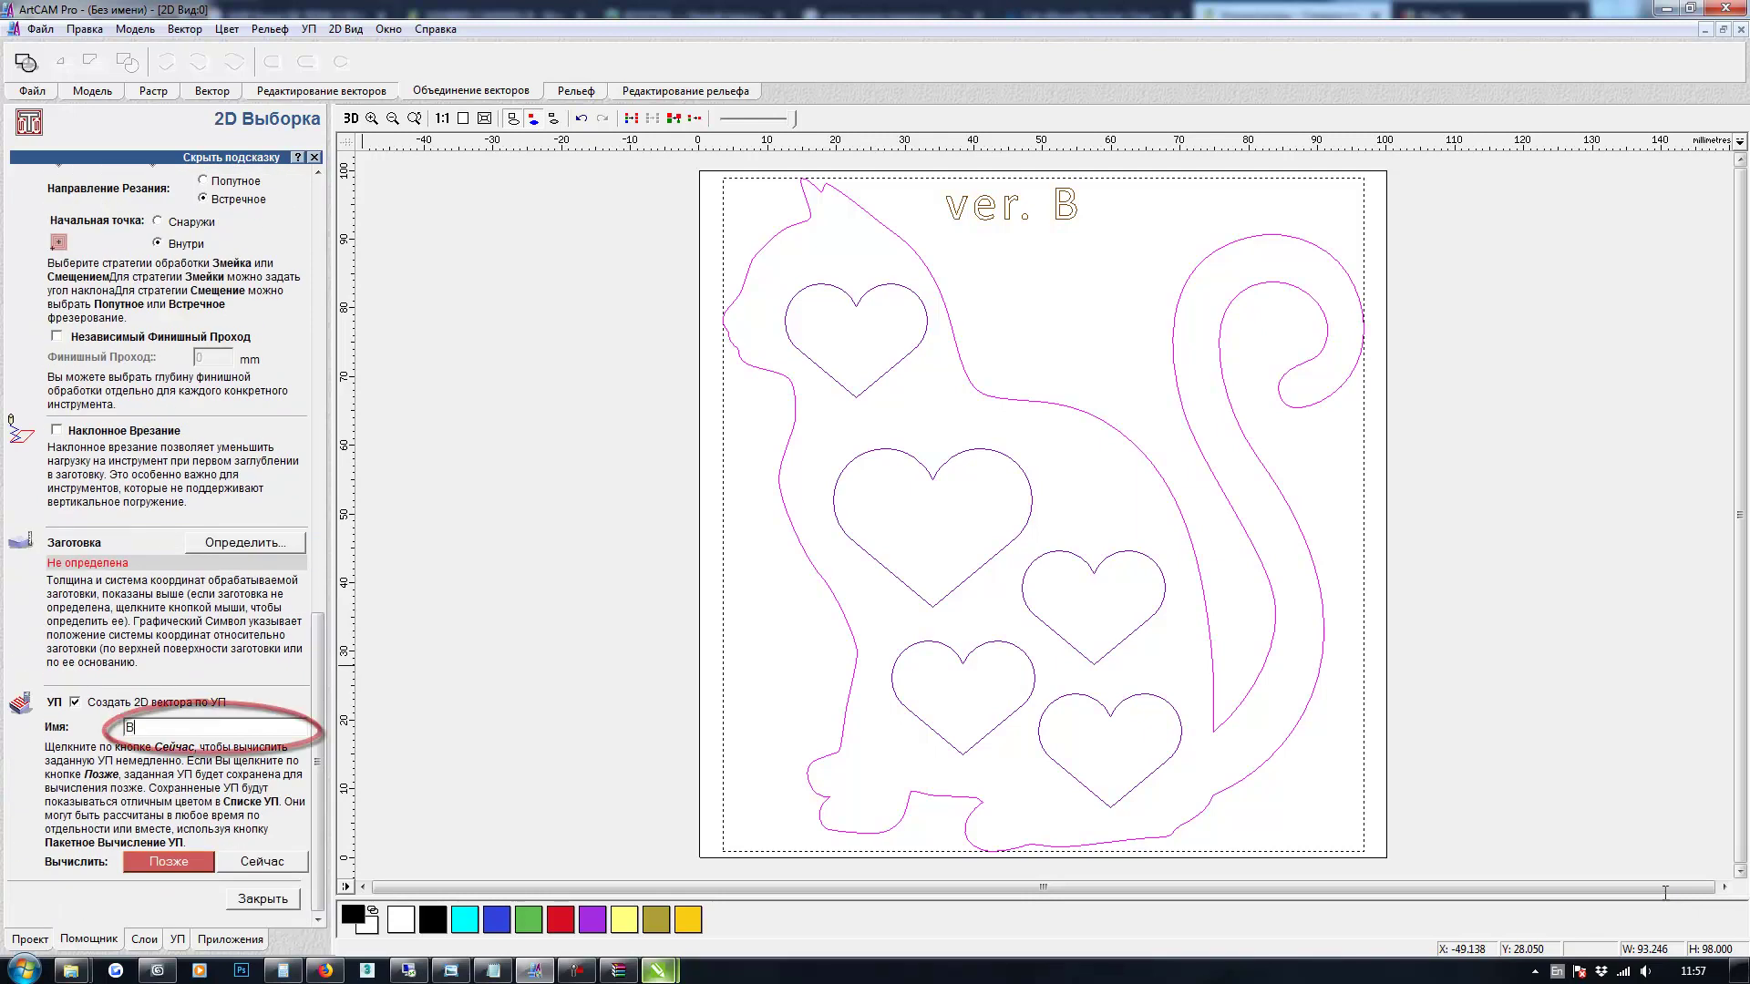
pyautogui.write('_inner')
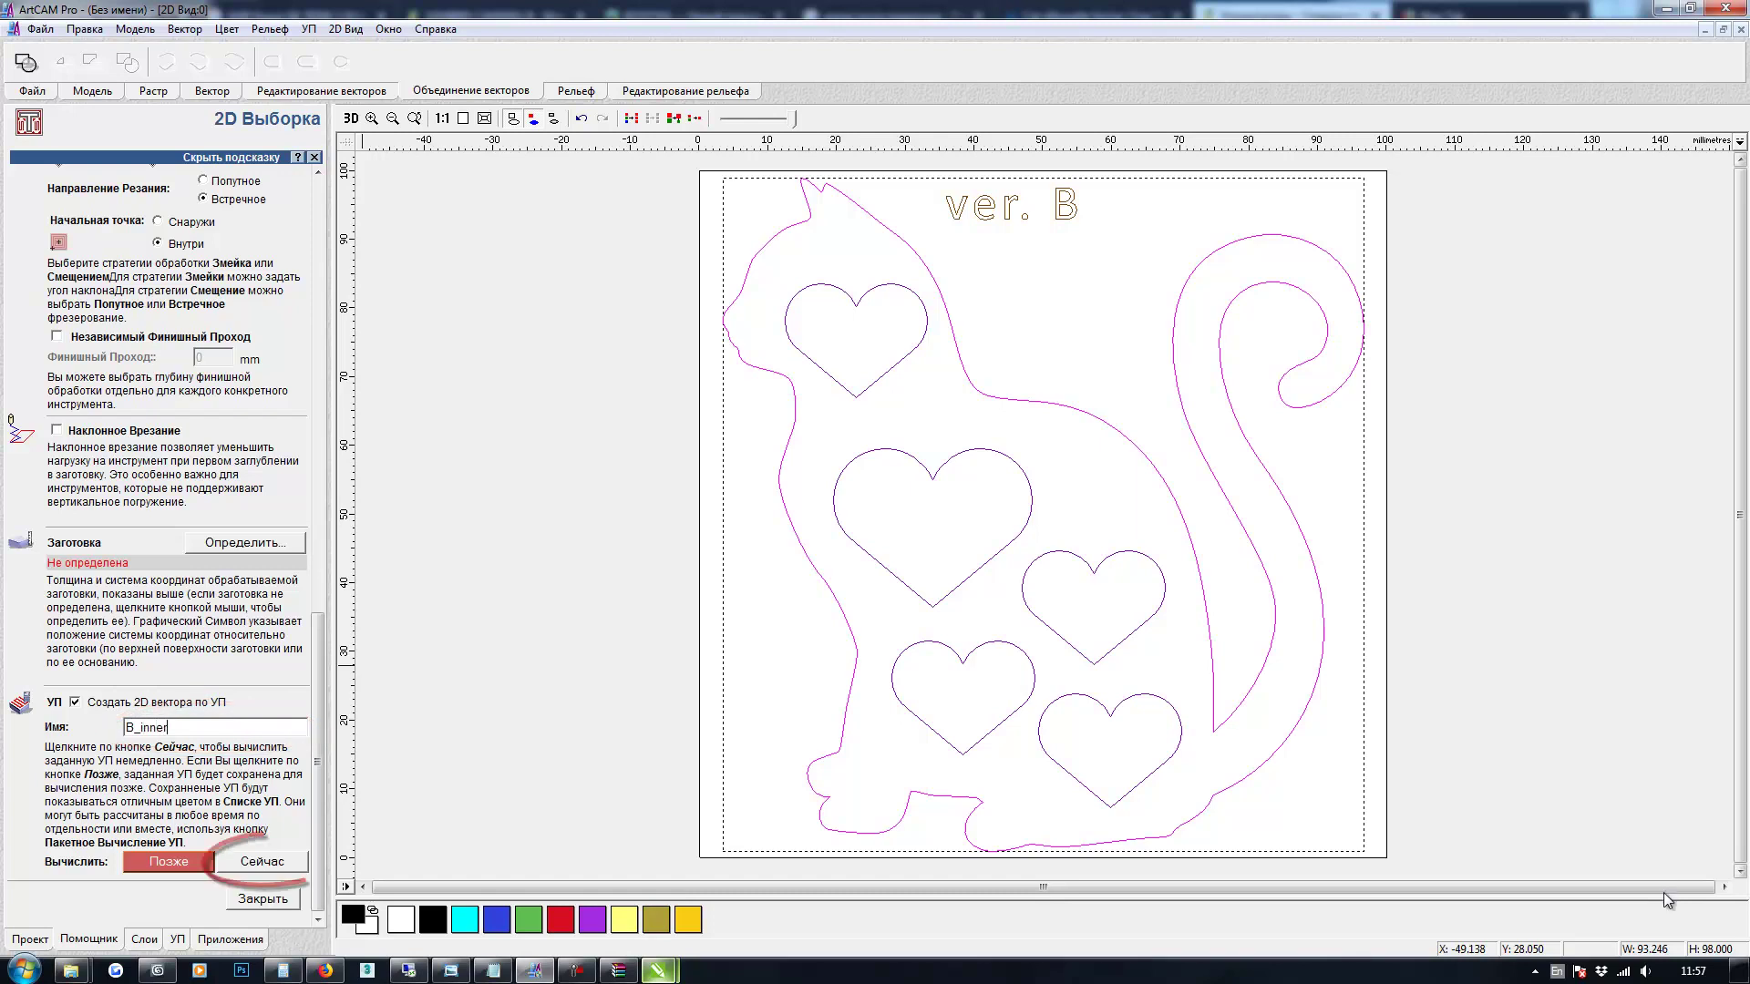
pyautogui.click(262, 862)
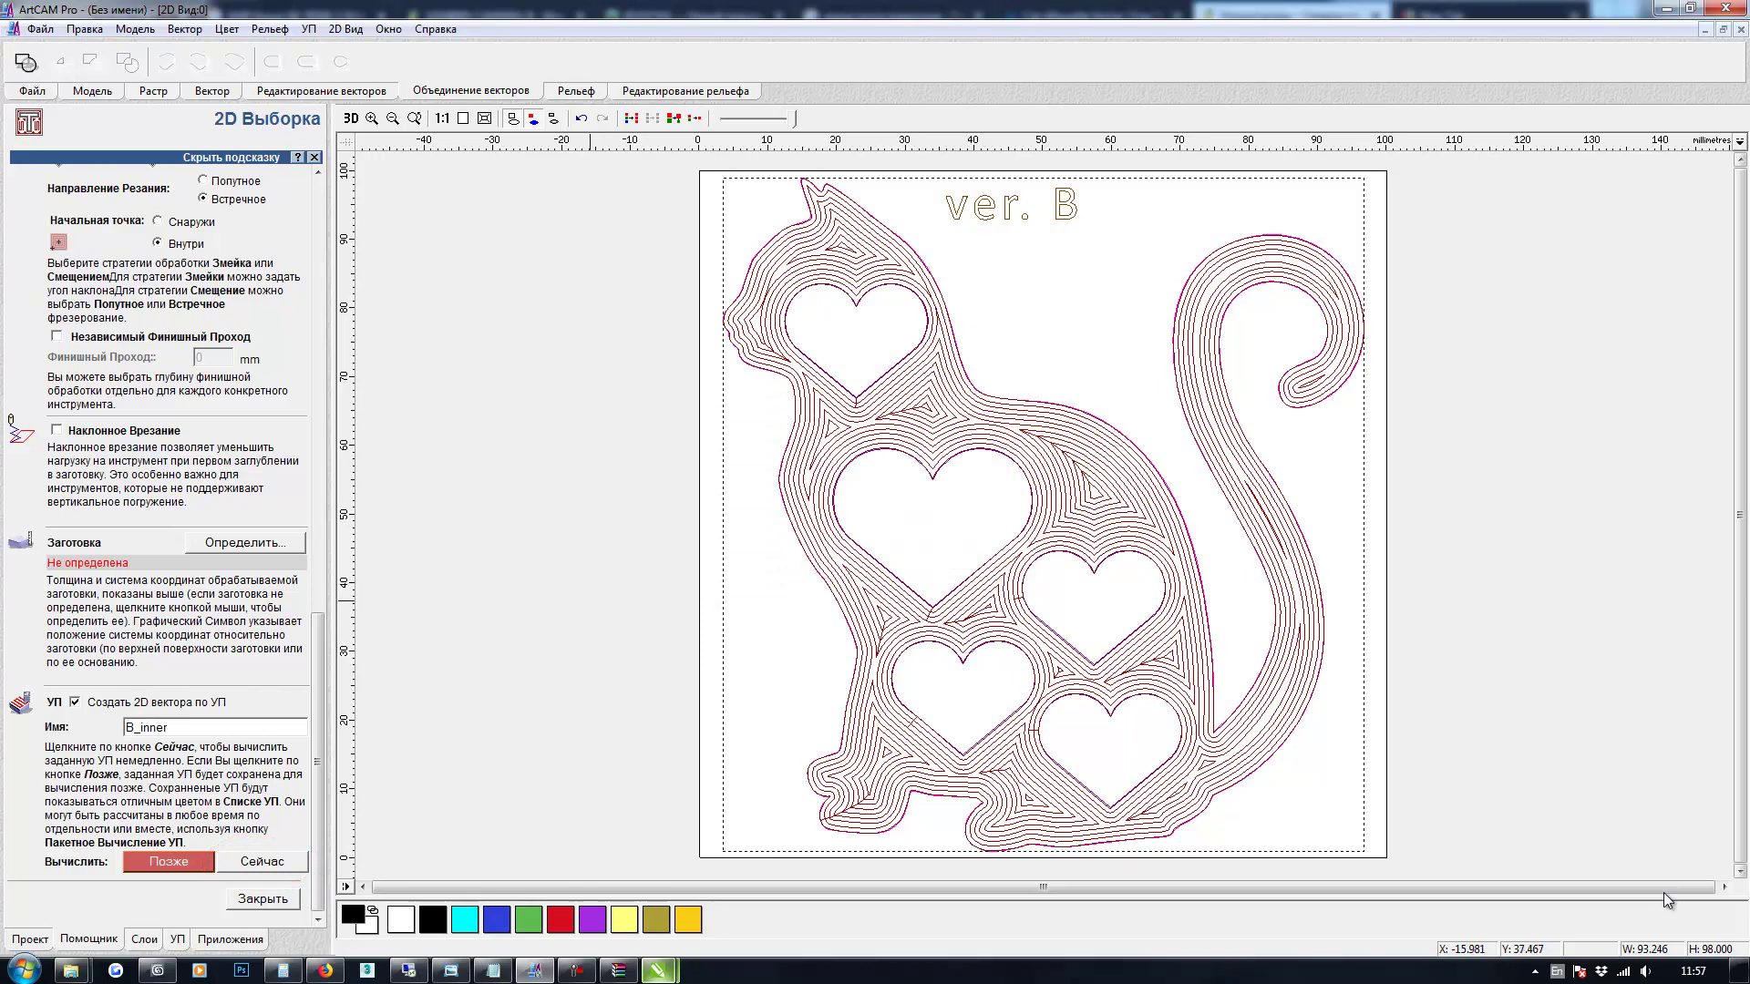
# Recalculate the B_inner toolpath with a wider stepover
pyautogui.moveTo(318, 652); pyautogui.dragTo(317, 451)
pyautogui.scroll(1, 1667, 901)
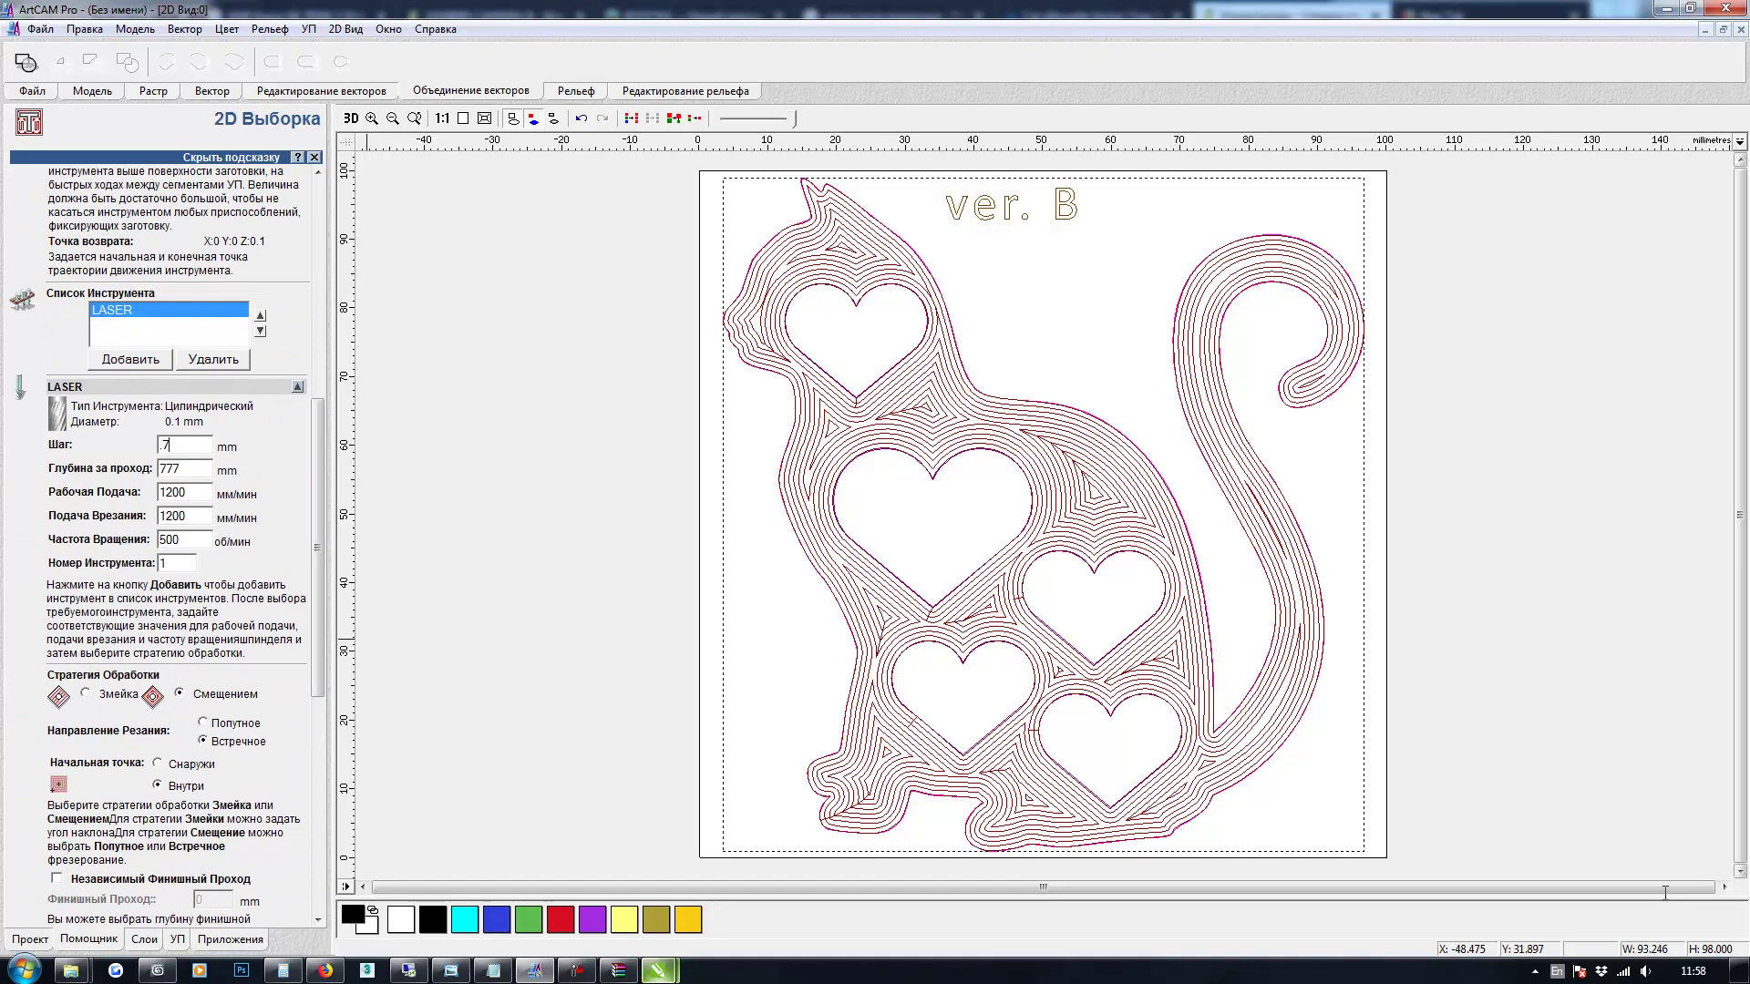
pyautogui.scroll(-15, 1667, 901)
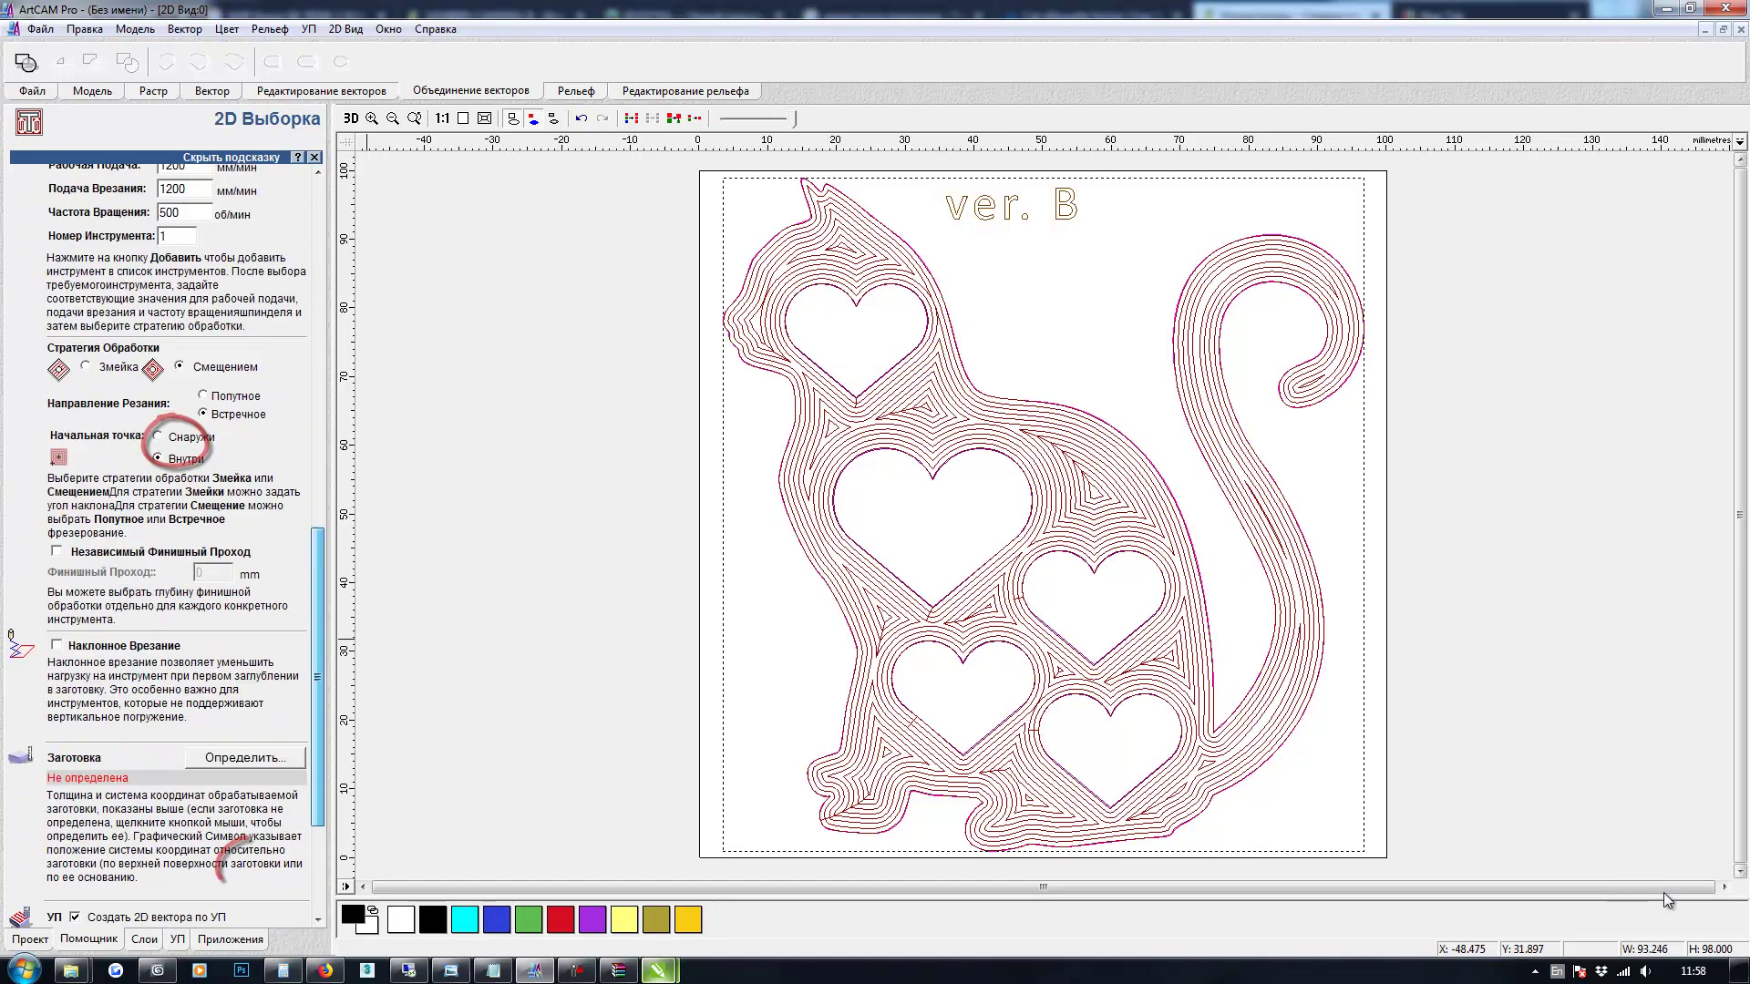
pyautogui.click(261, 863)
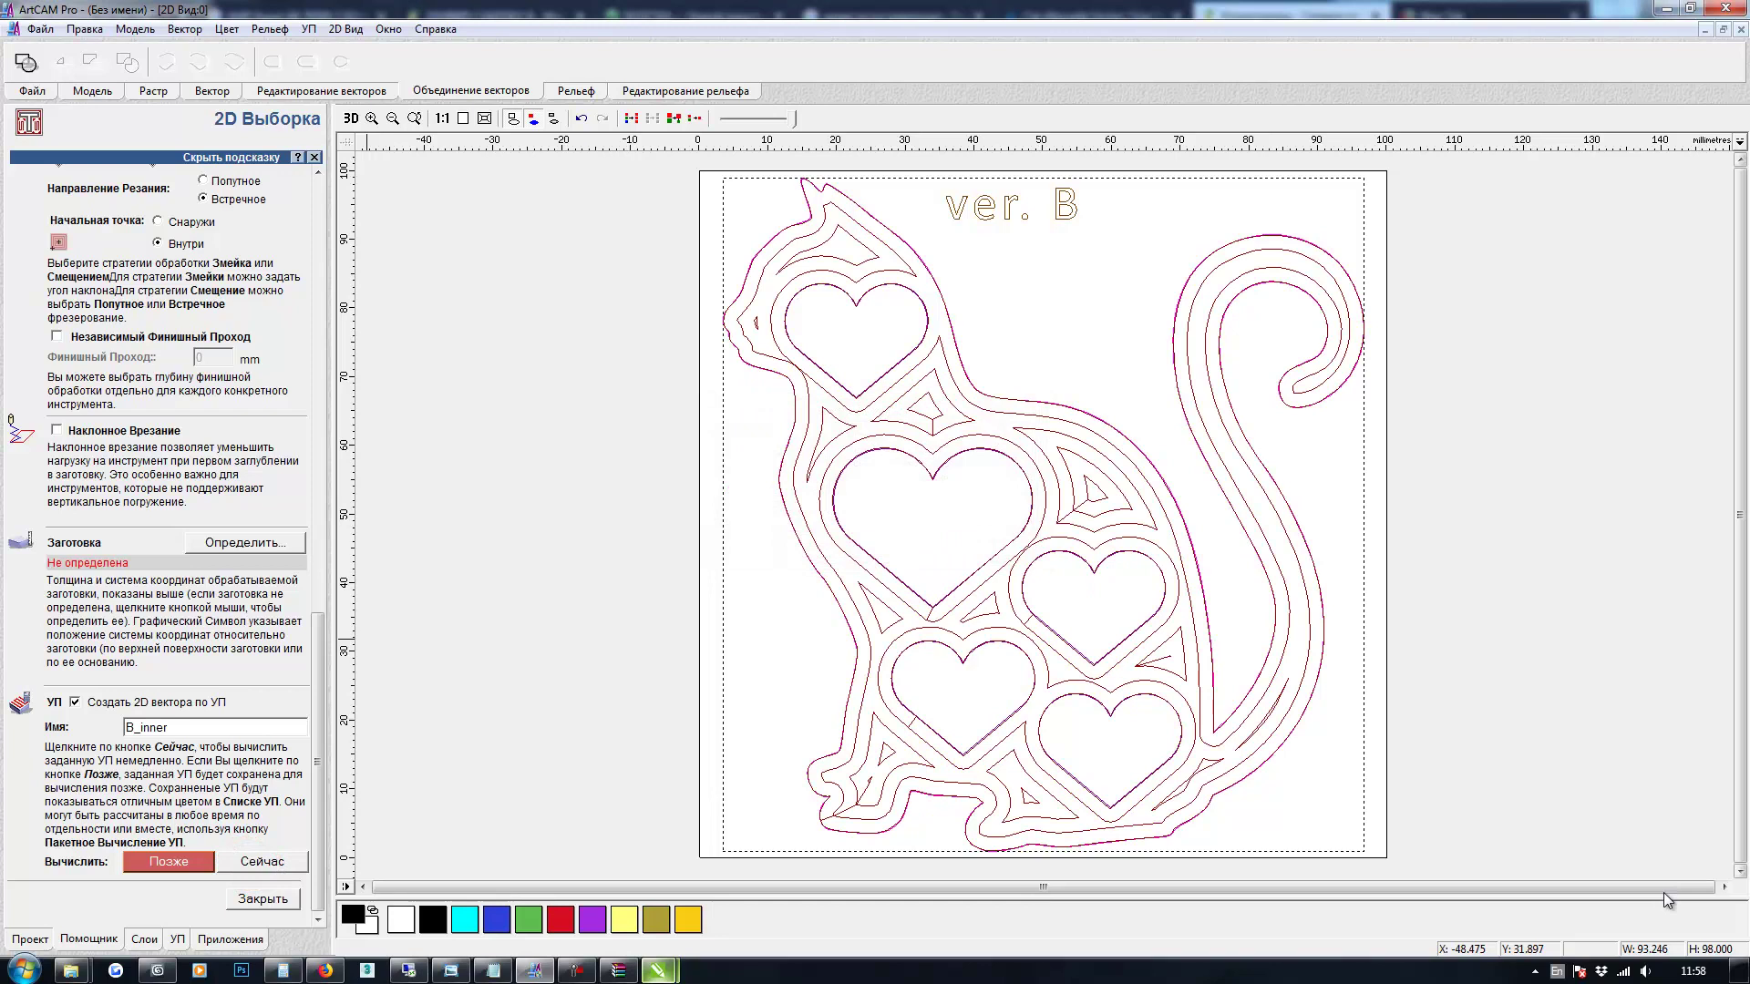
# Reduce the stepover of the LASER tool, recalculate the B_inner toolpath and close its settings
pyautogui.scroll(15, 1667, 900)
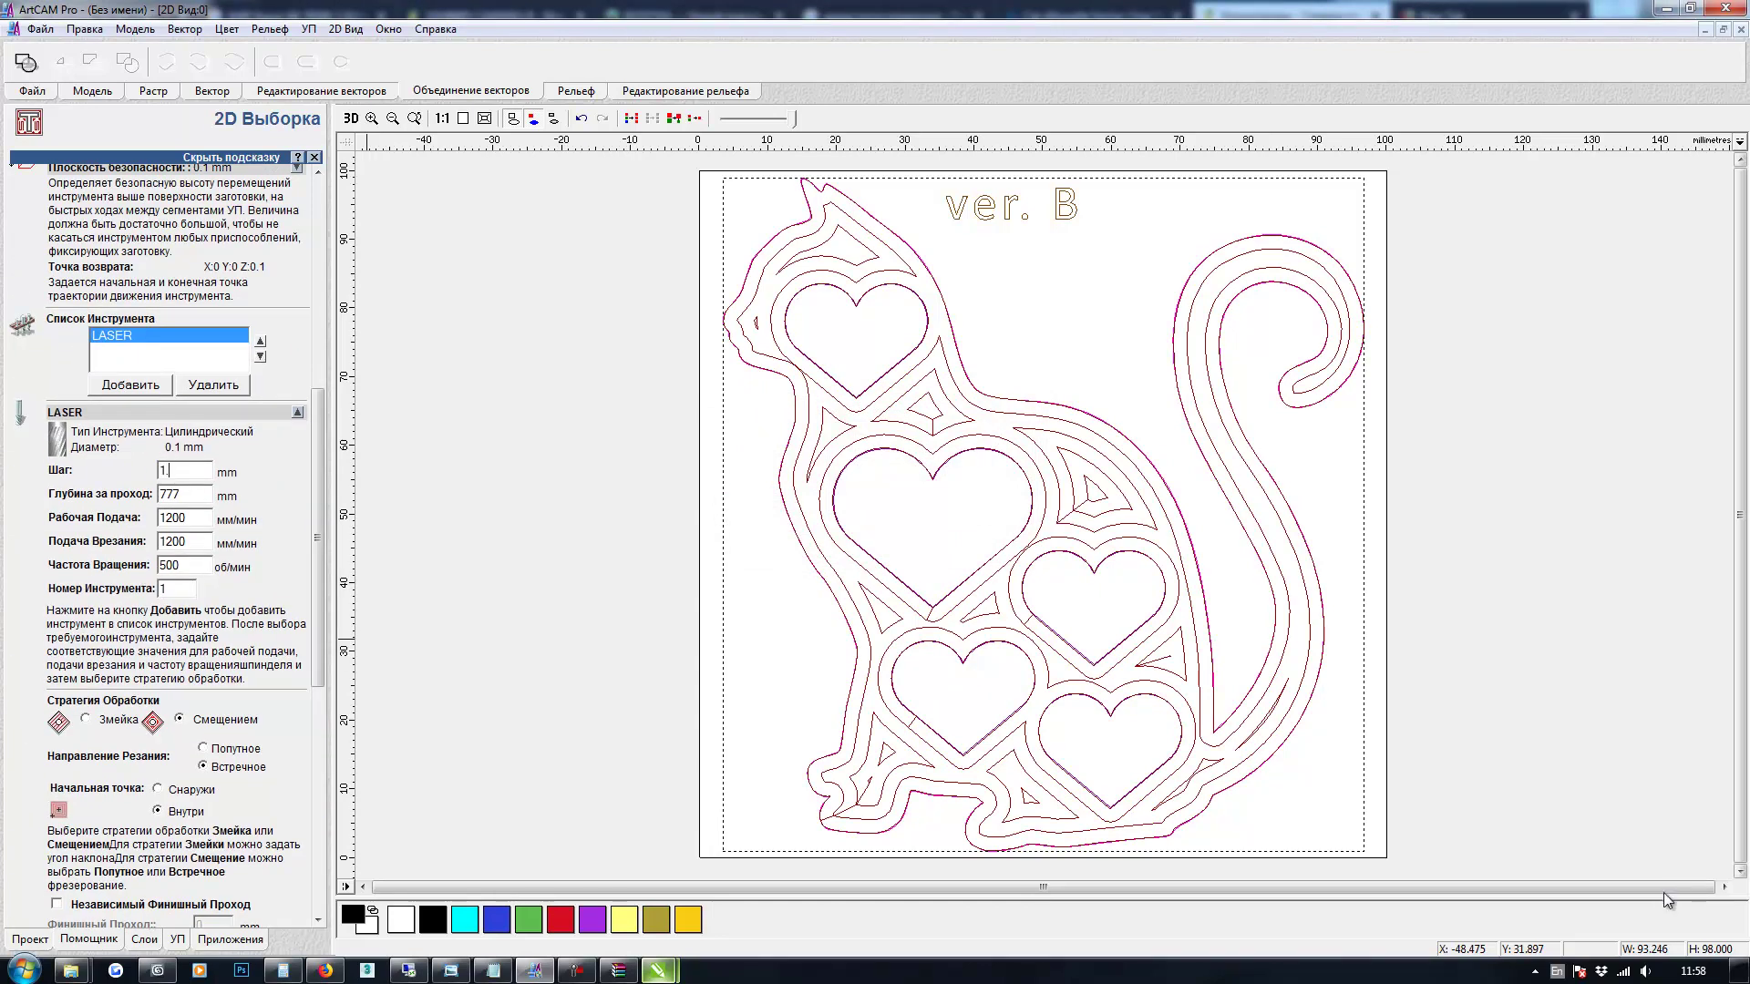
pyautogui.moveTo(317, 538); pyautogui.dragTo(317, 762)
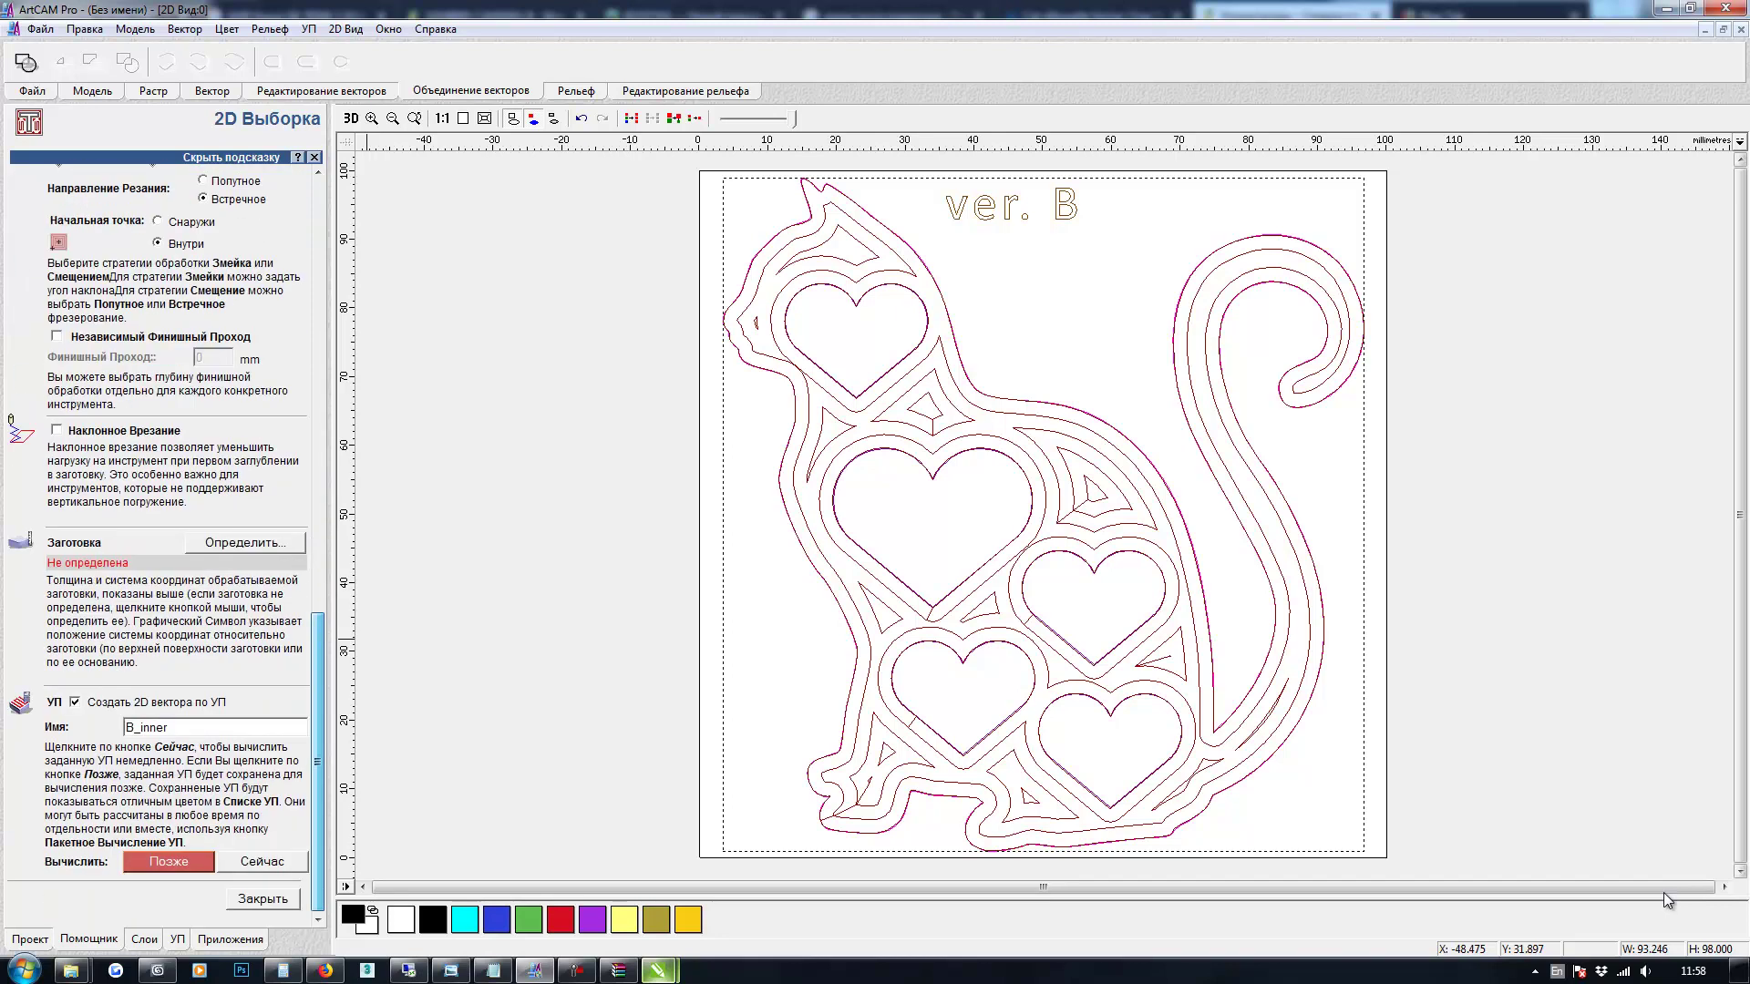
pyautogui.click(261, 862)
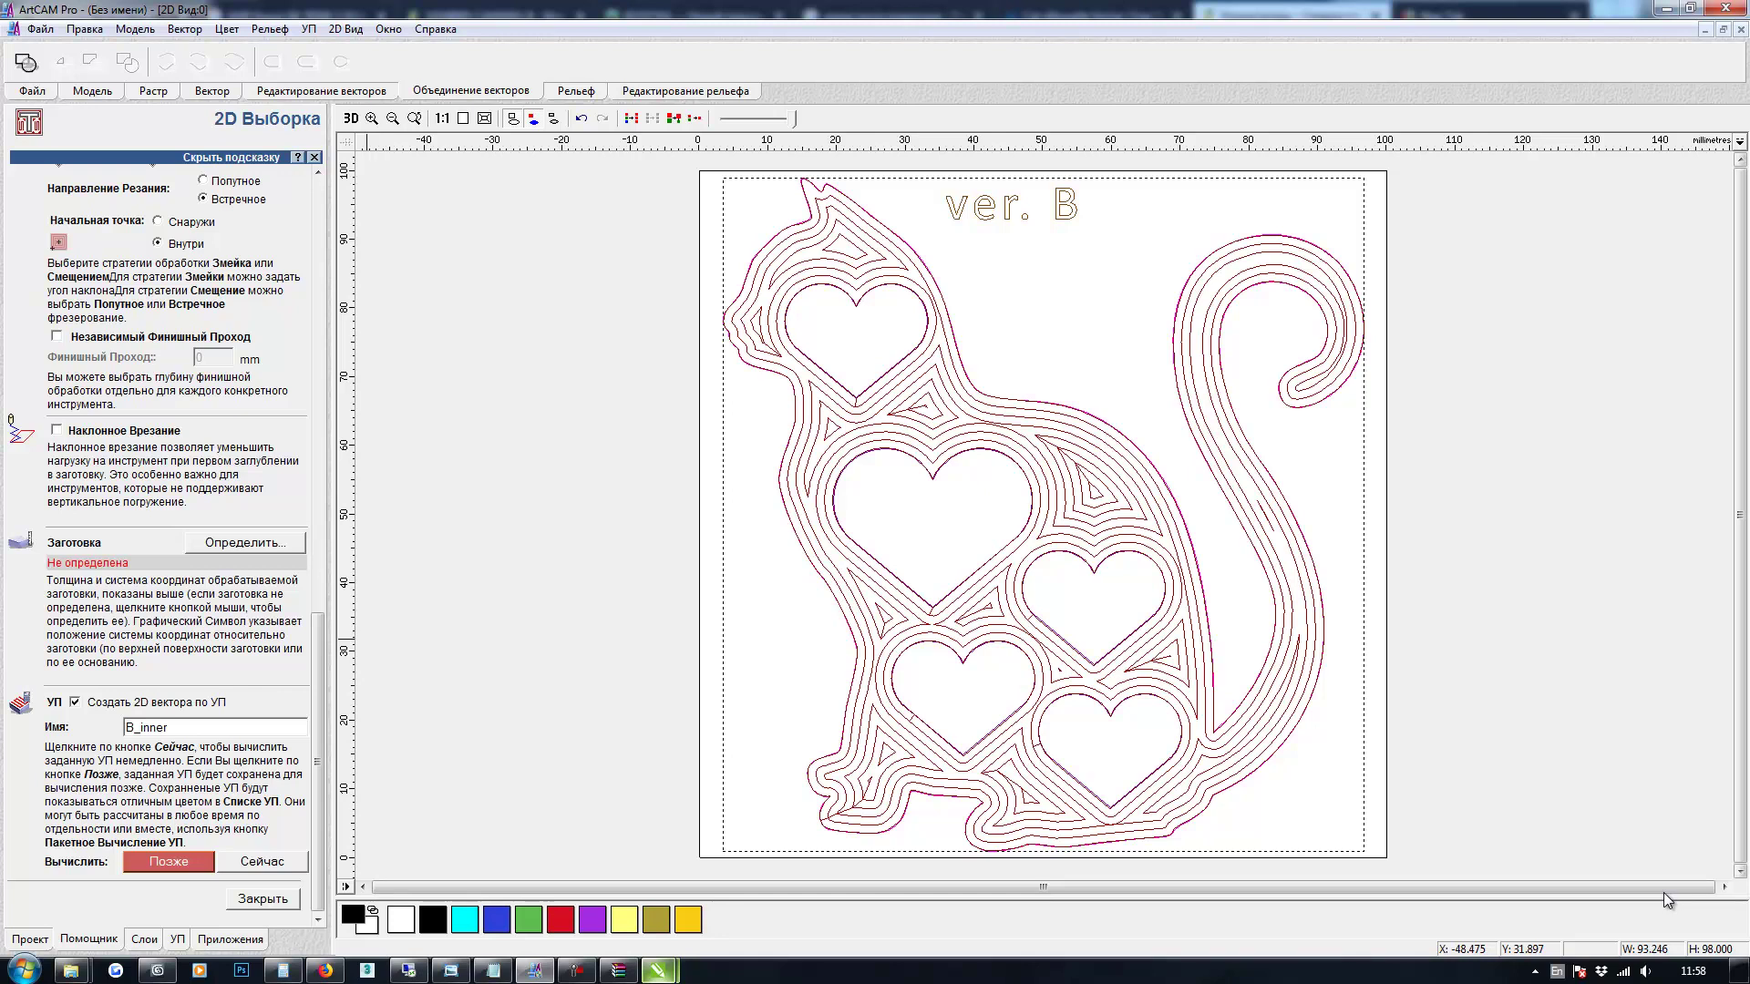
pyautogui.click(263, 899)
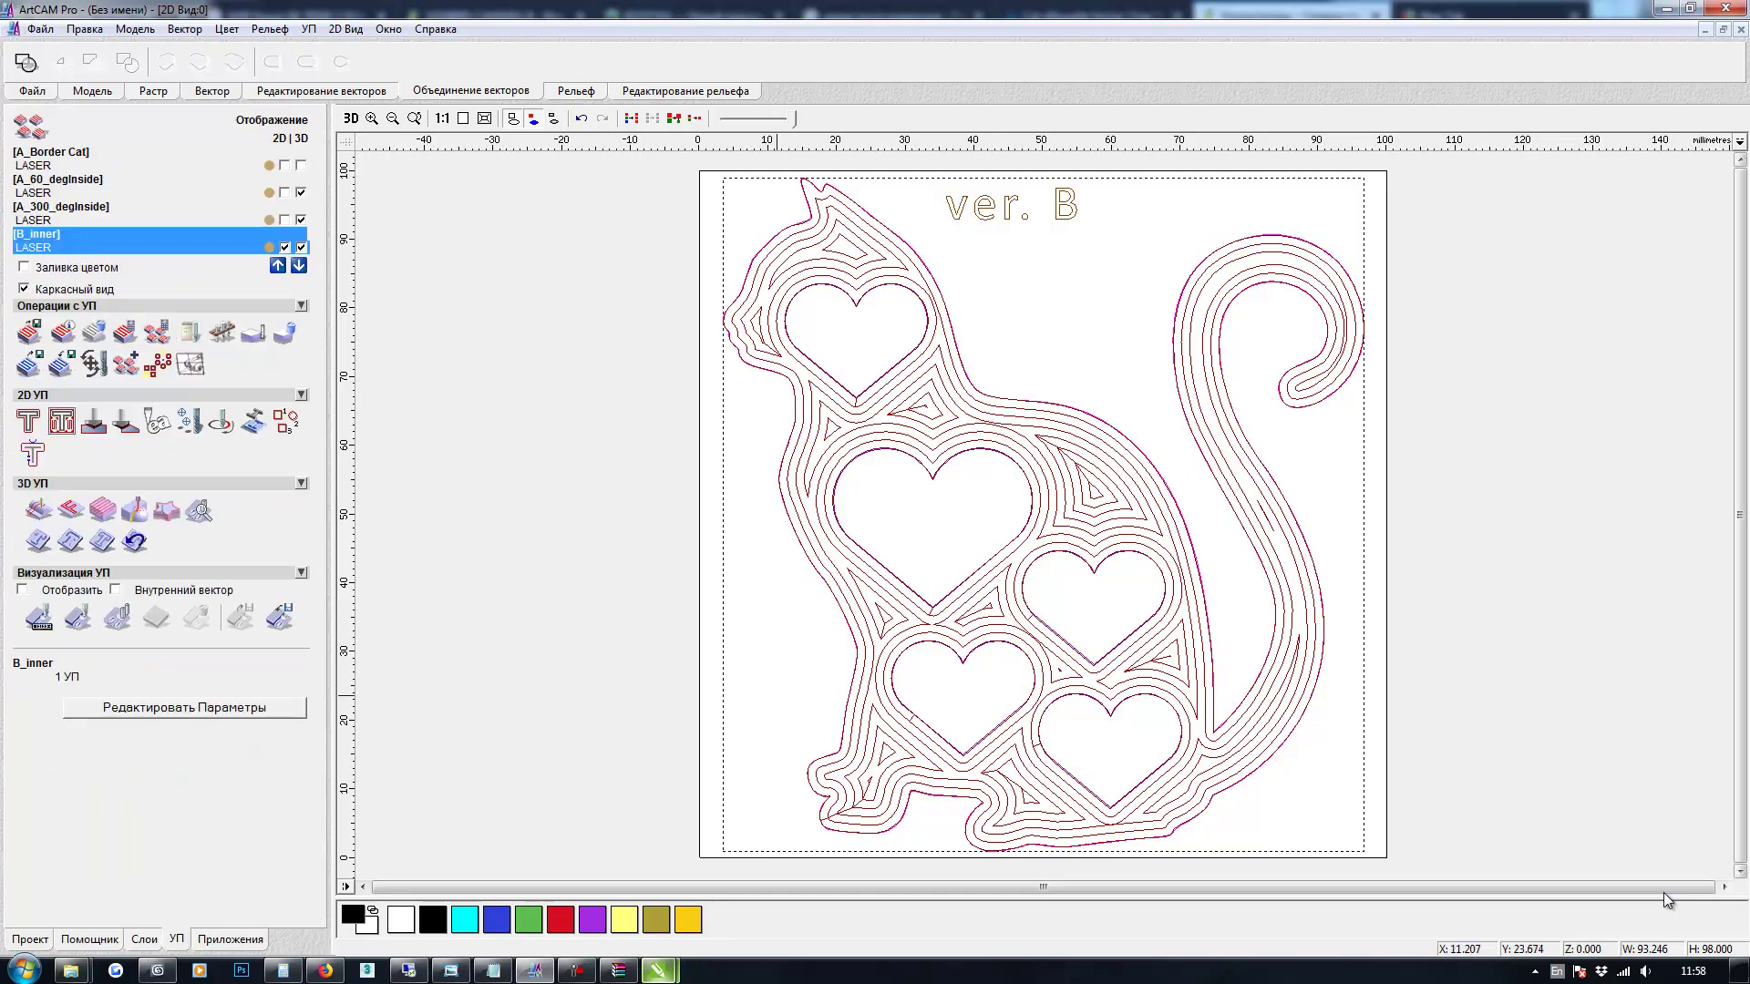
# Hide the B_inner toolpath in the 2D view and start an area clearance for the grouped hearts with a finish depth of 1
pyautogui.click(766, 523)
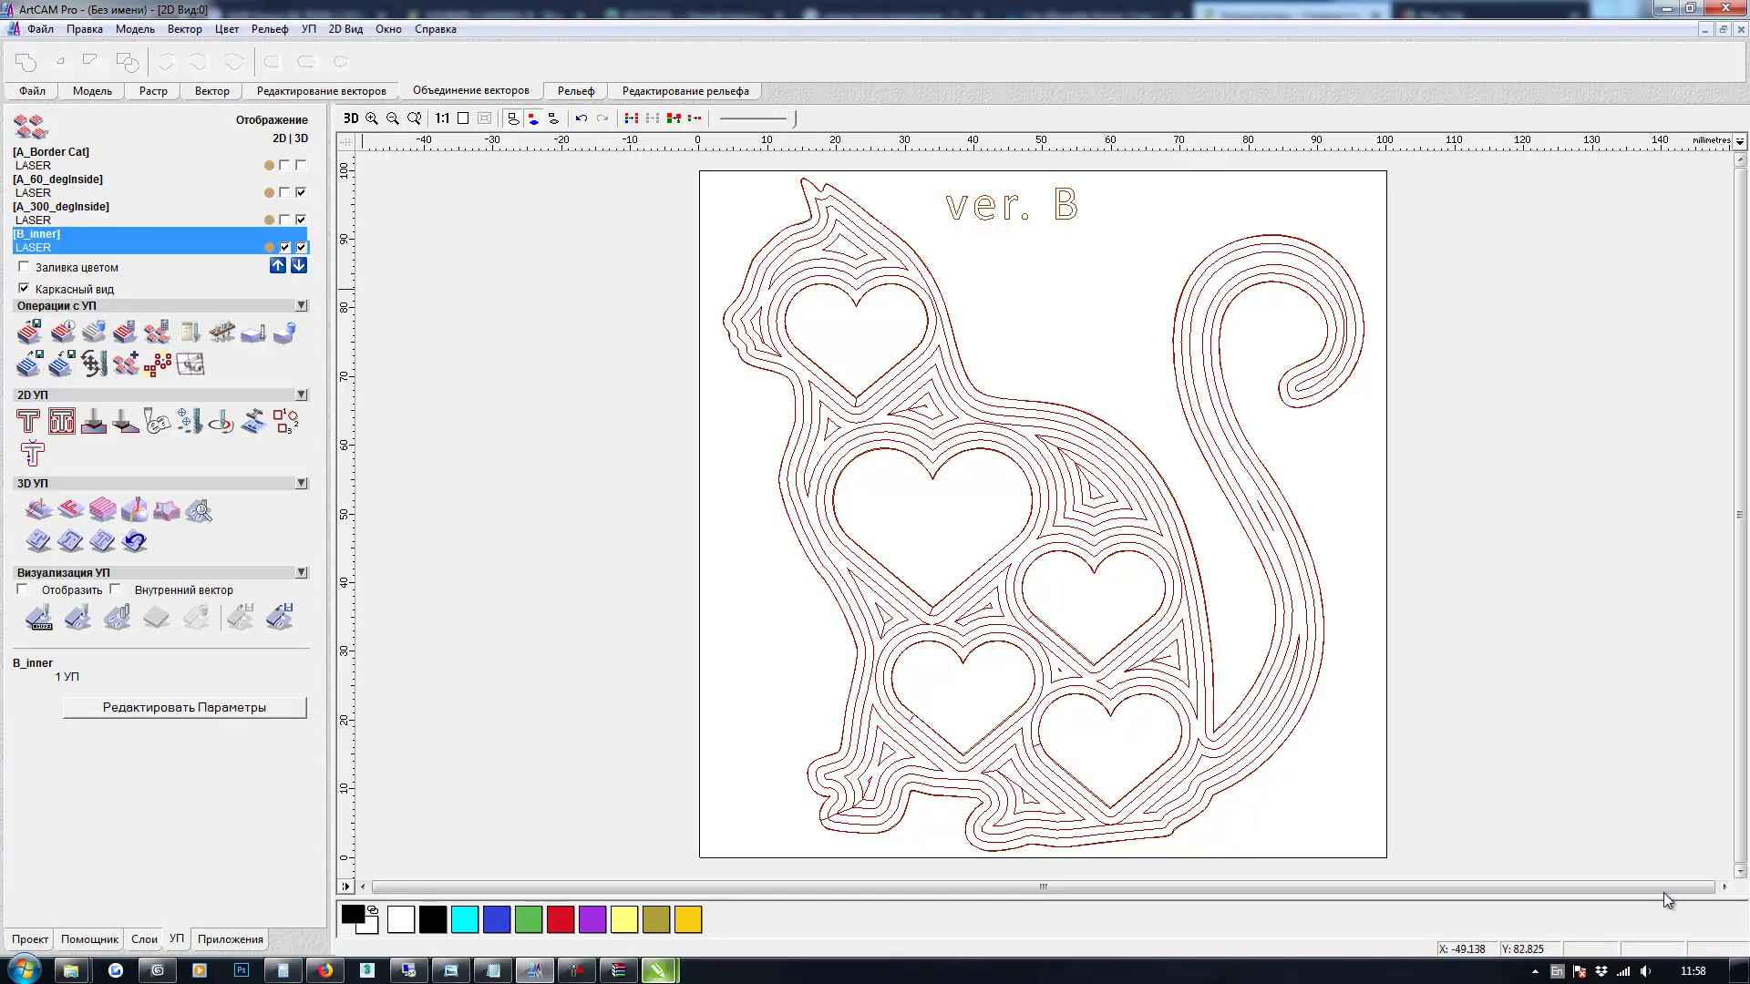
pyautogui.click(284, 247)
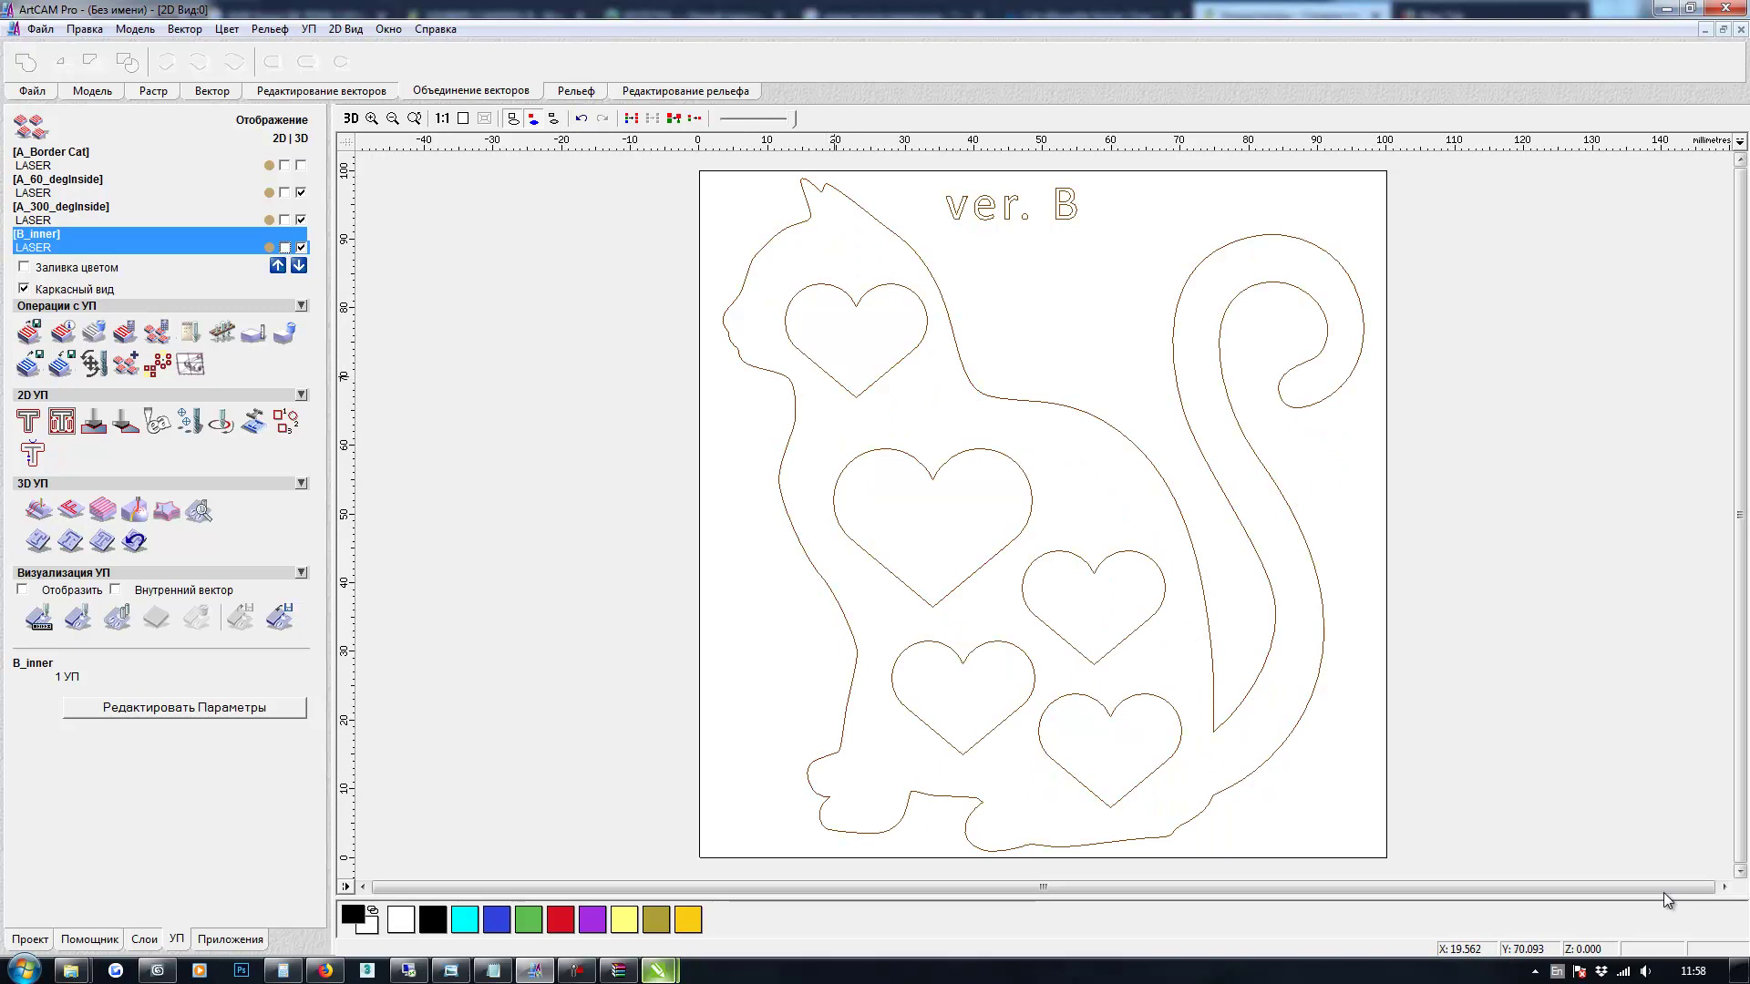
pyautogui.click(834, 376)
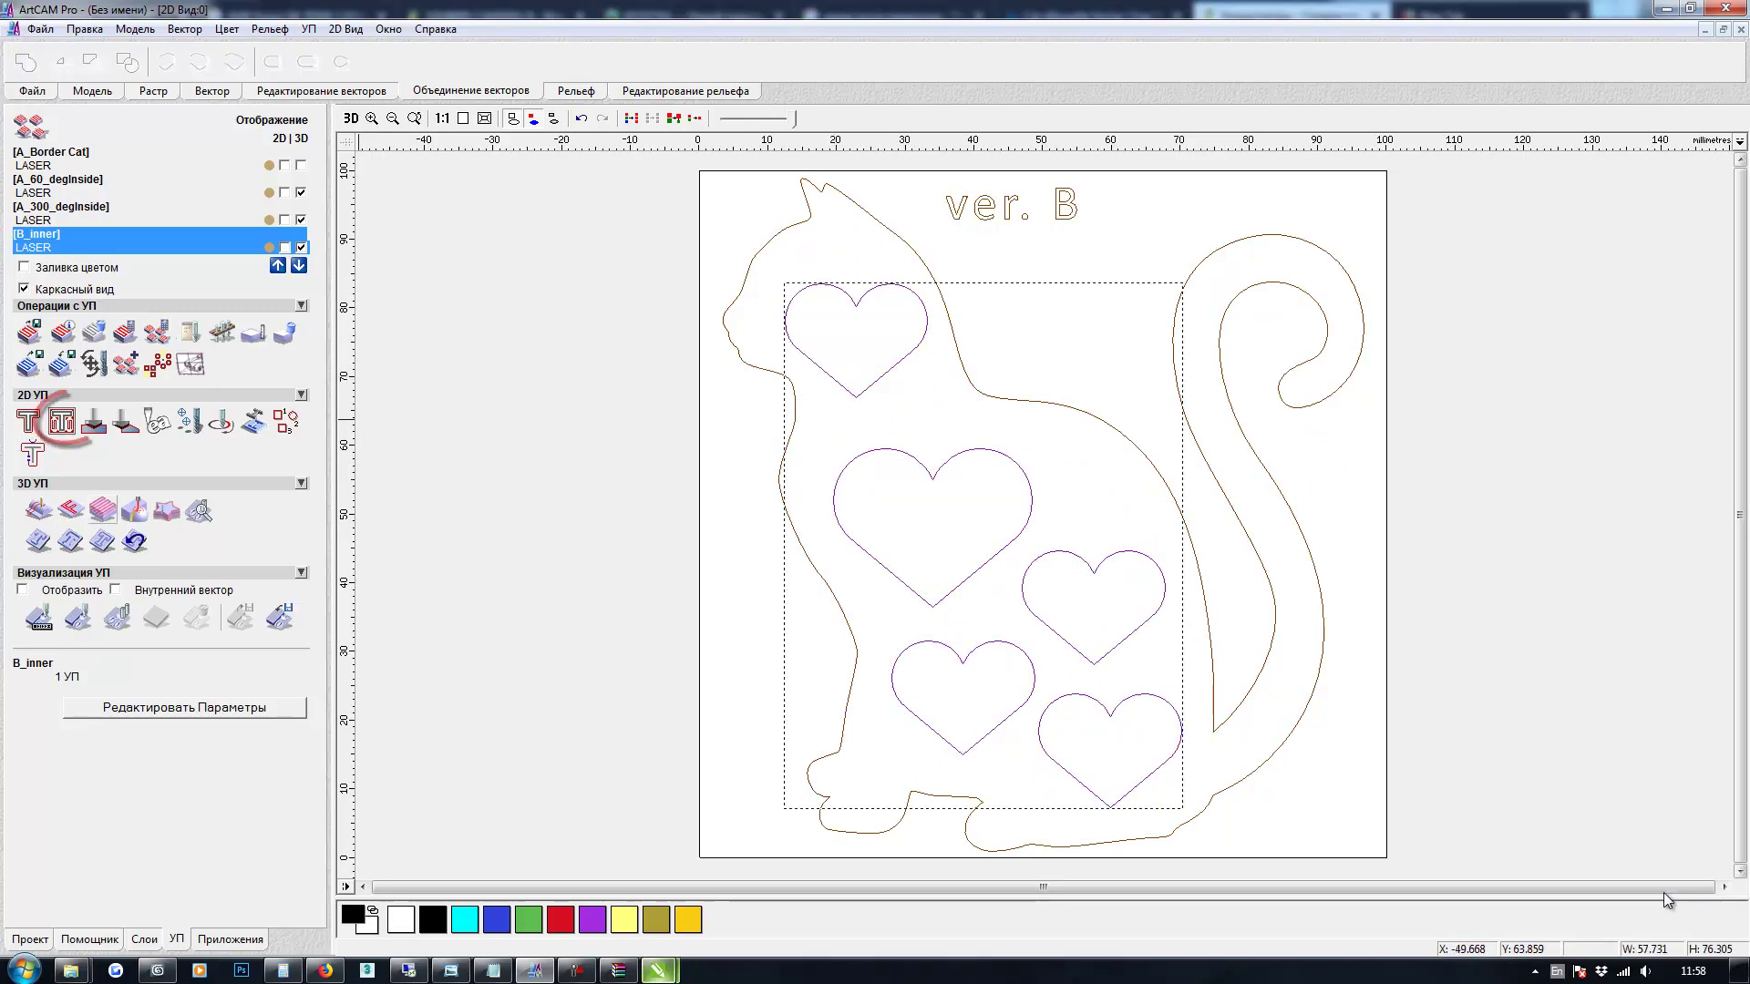
pyautogui.click(62, 421)
pyautogui.doubleClick(217, 411)
pyautogui.write('1')
pyautogui.scroll(-3, 164, 546)
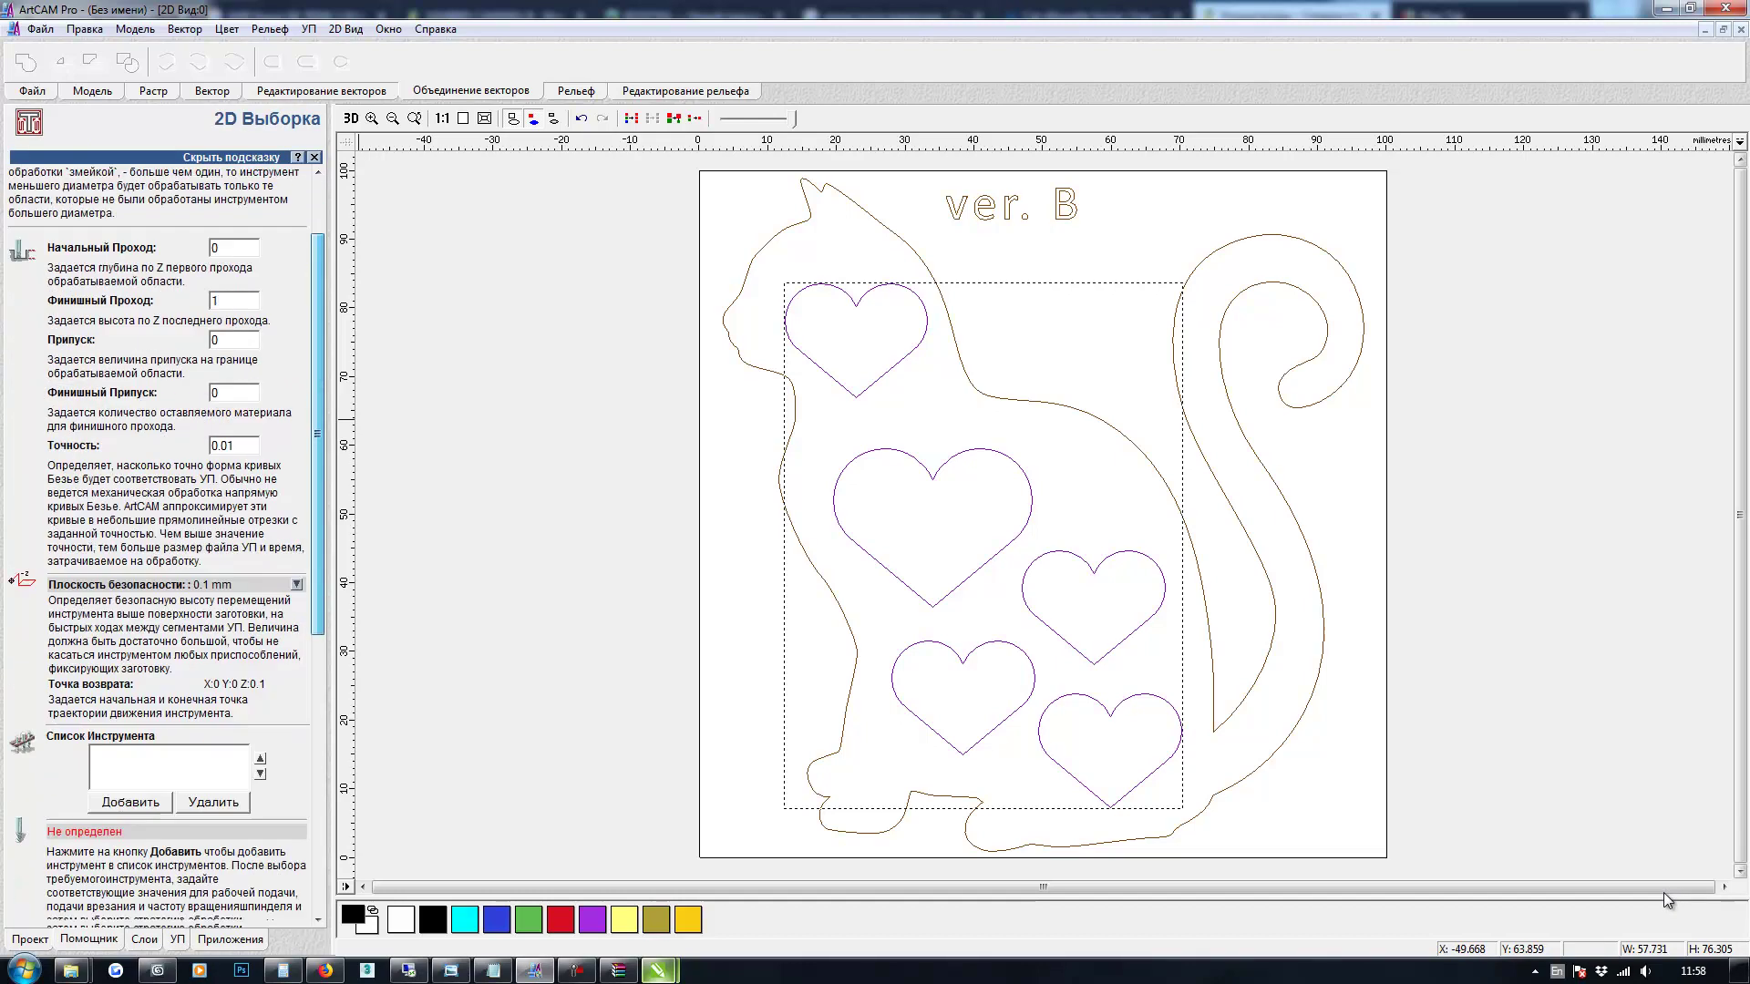
# Assign the LASER tool to the hearts' area clearance and set its stepover to 1 mm
pyautogui.click(131, 625)
pyautogui.moveTo(788, 388); pyautogui.dragTo(789, 565)
pyautogui.click(633, 594)
pyautogui.click(840, 646)
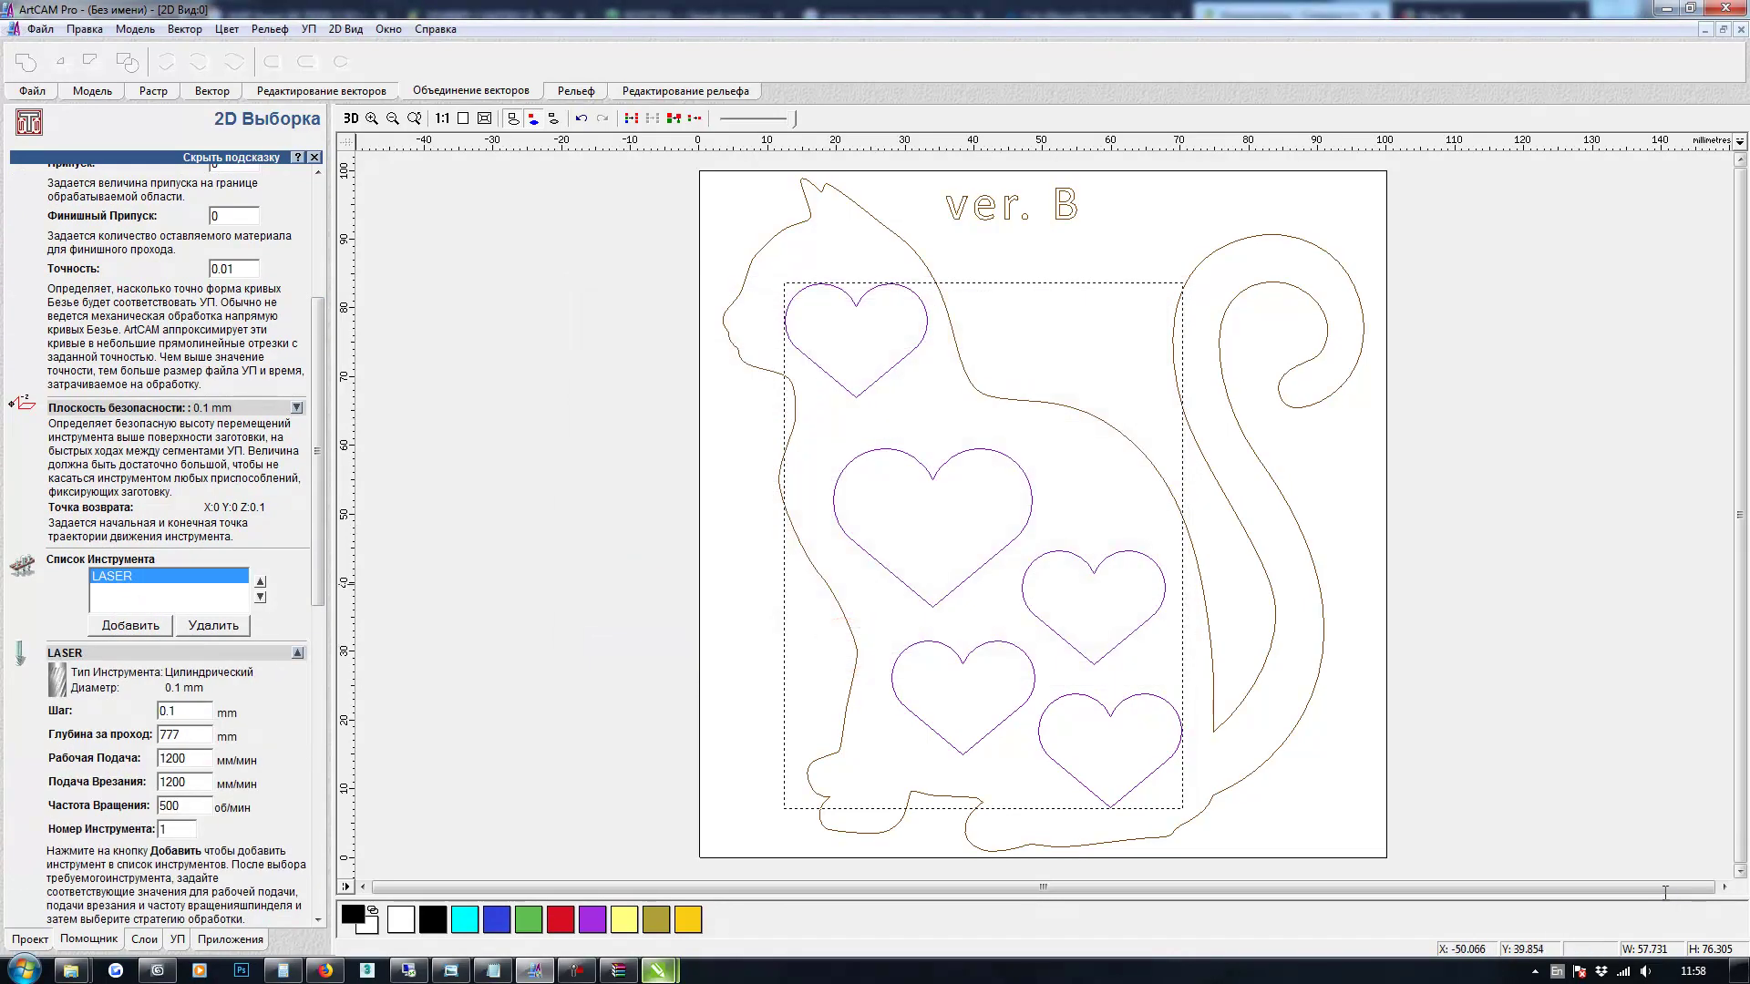
pyautogui.moveTo(177, 712); pyautogui.dragTo(155, 711)
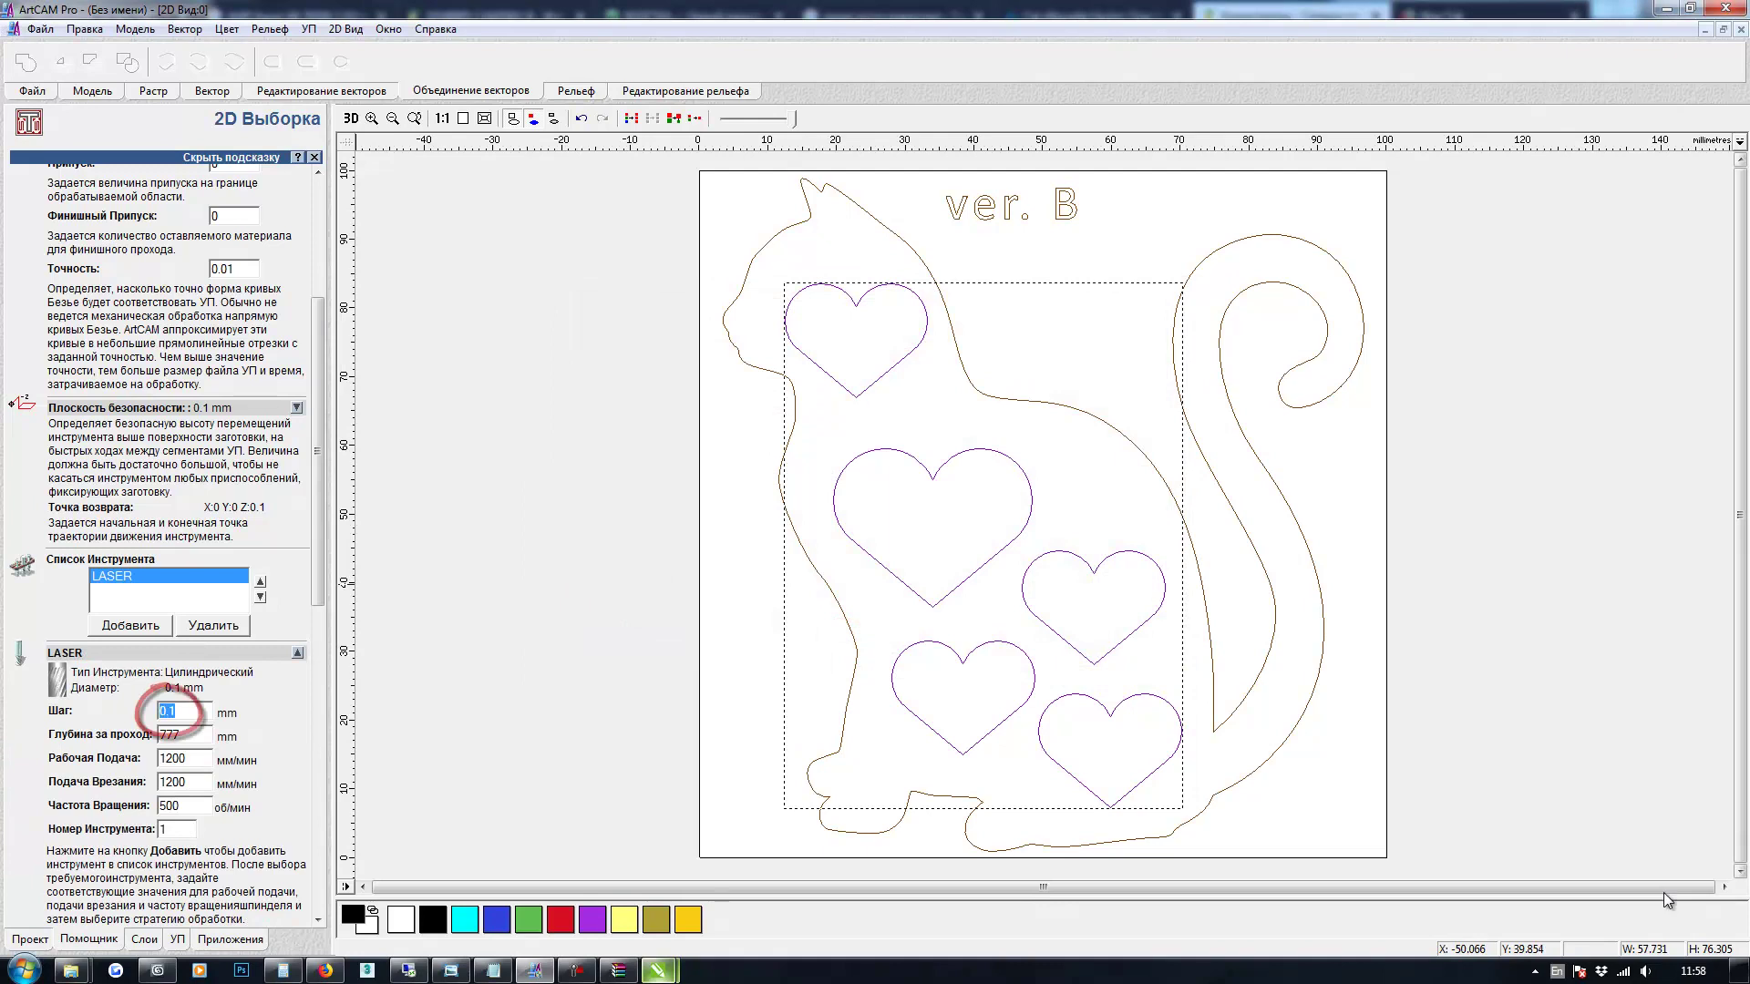
pyautogui.write('1')
# Use the offset strategy starting from the inside, calculate the toolpath as B_Hearts_Inner and close its settings
pyautogui.moveTo(318, 451); pyautogui.dragTo(317, 556)
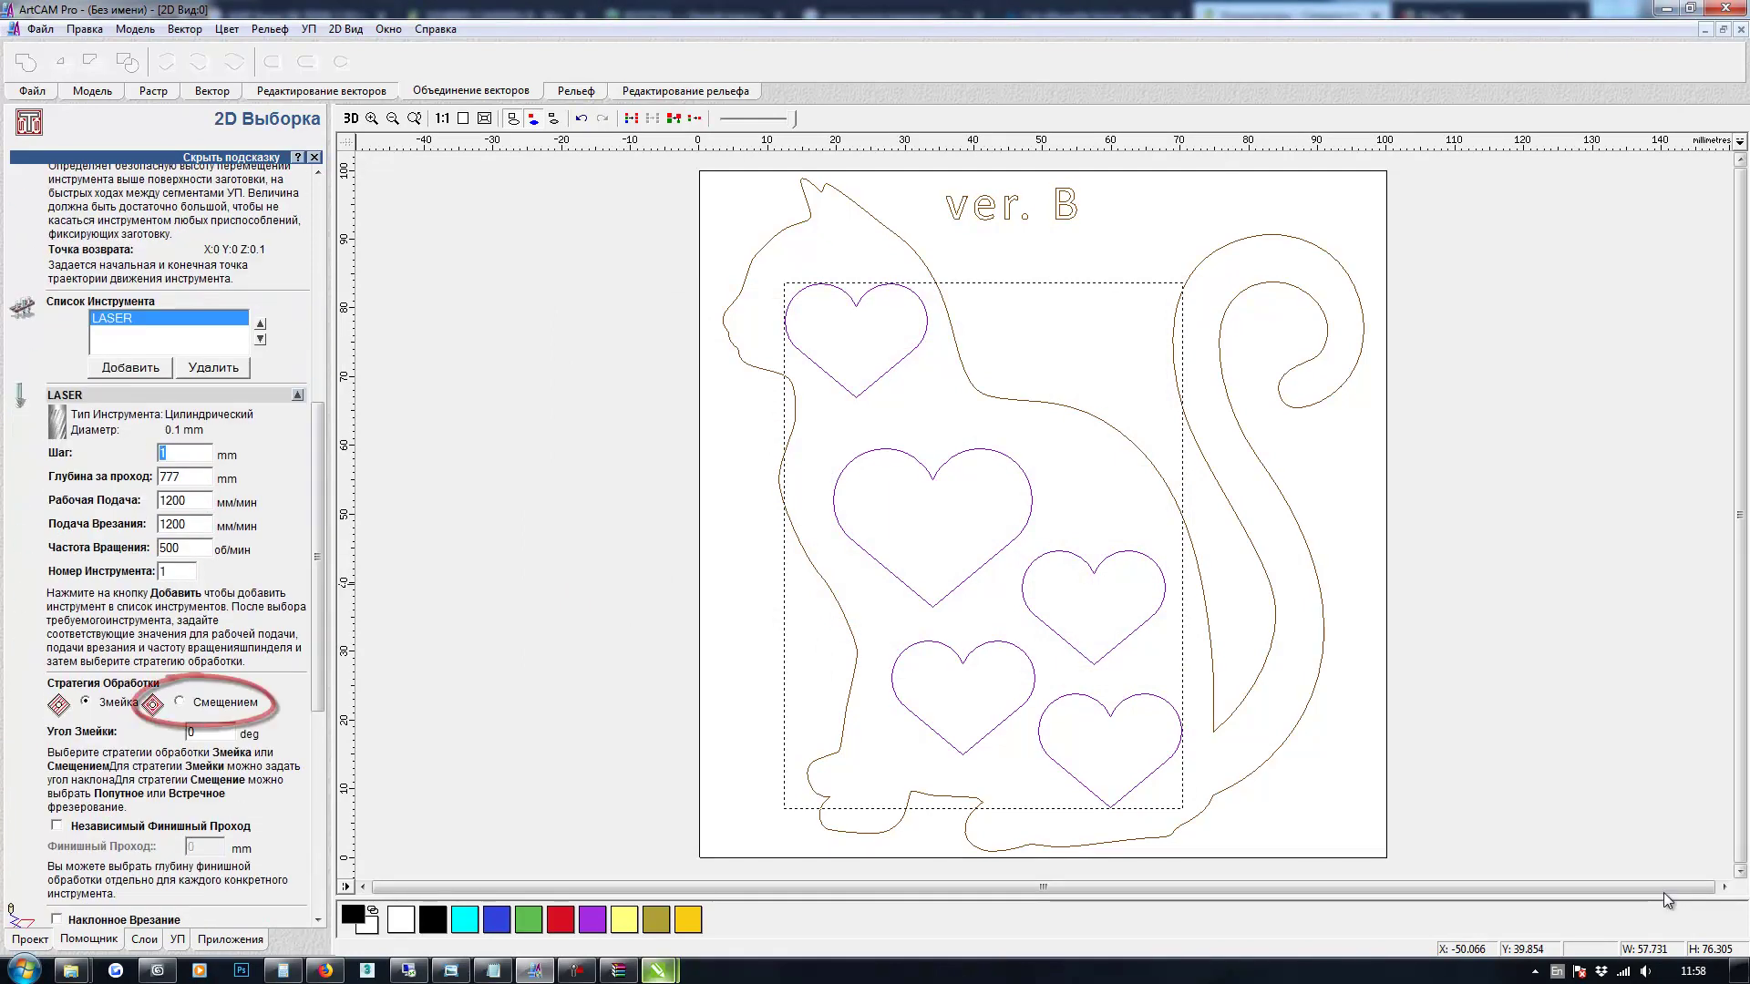
pyautogui.click(180, 702)
pyautogui.moveTo(317, 552); pyautogui.dragTo(318, 740)
pyautogui.scroll(-2, 1666, 900)
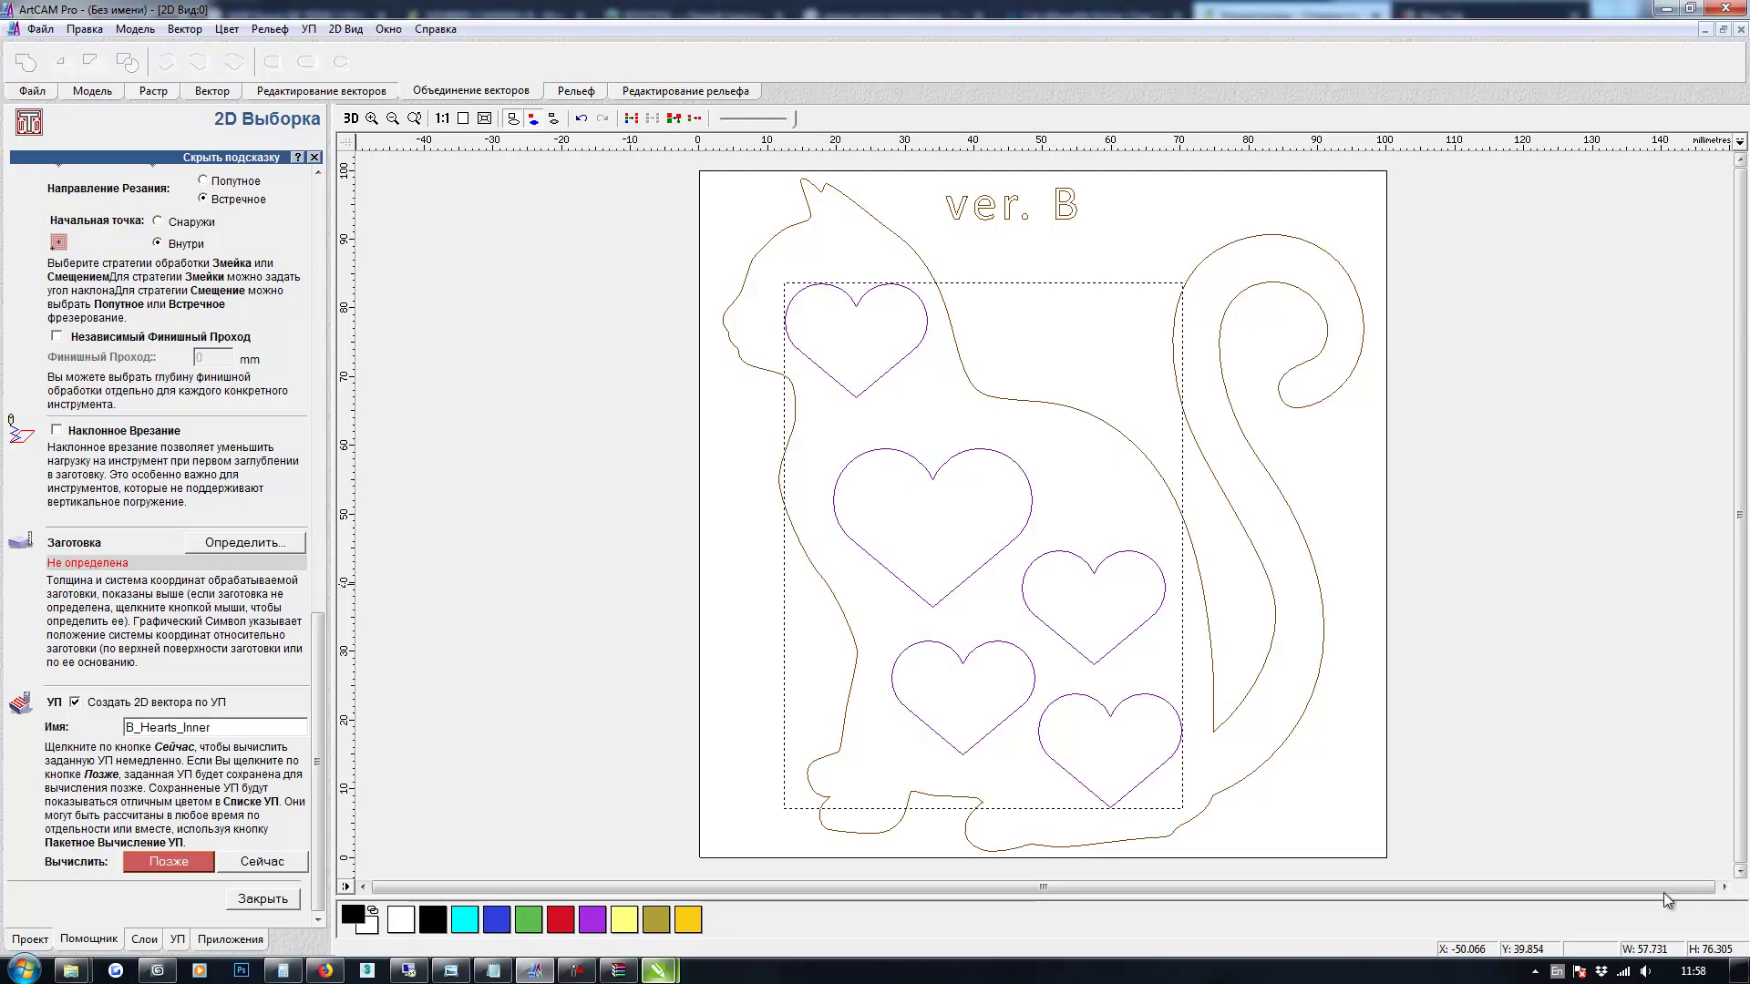
pyautogui.click(262, 862)
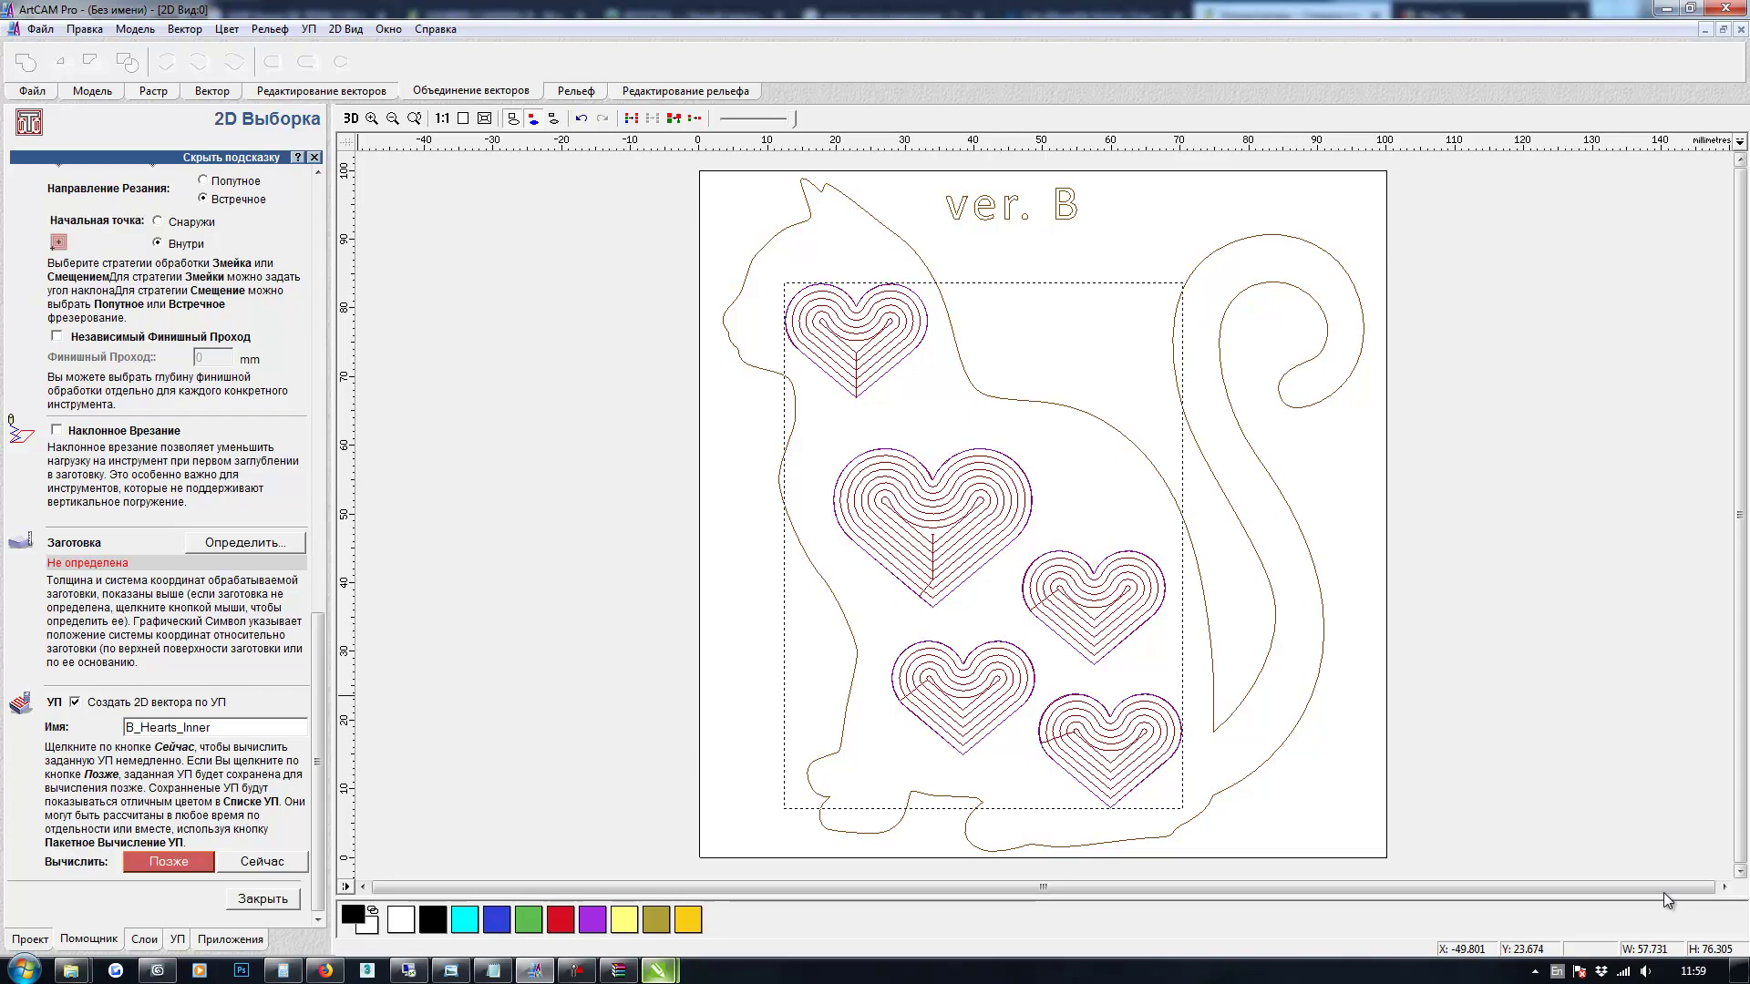
pyautogui.scroll(3, 1668, 900)
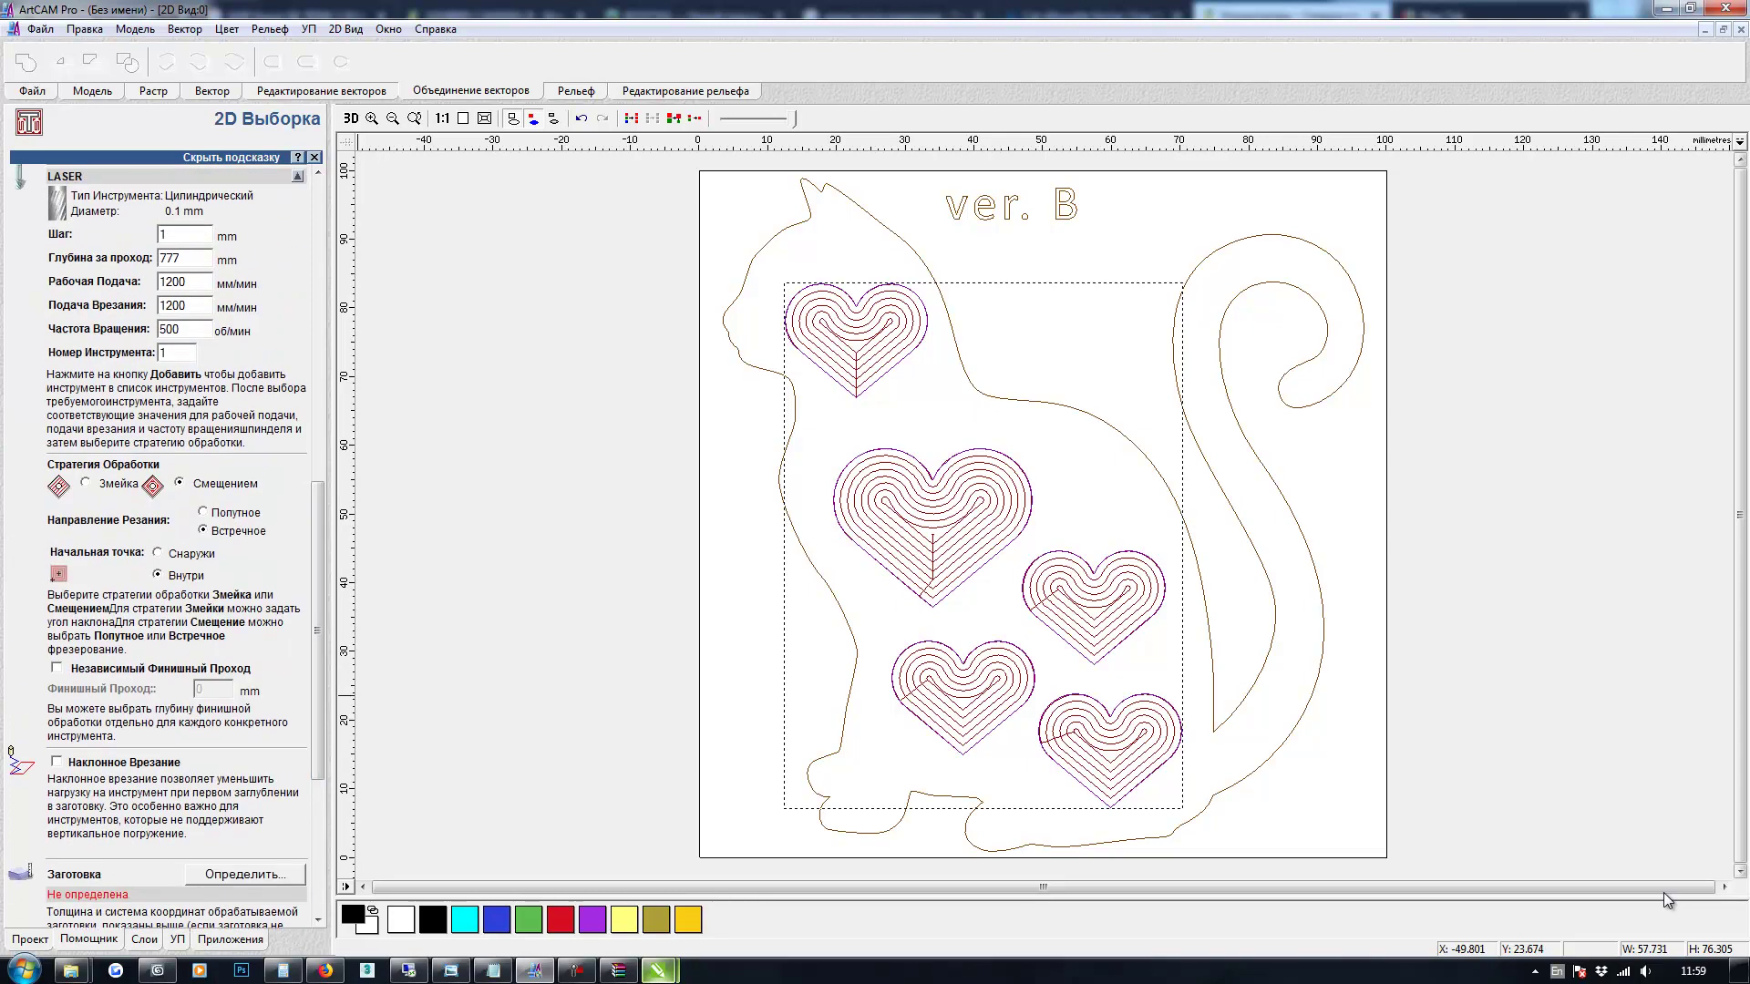
pyautogui.scroll(-5, 1666, 900)
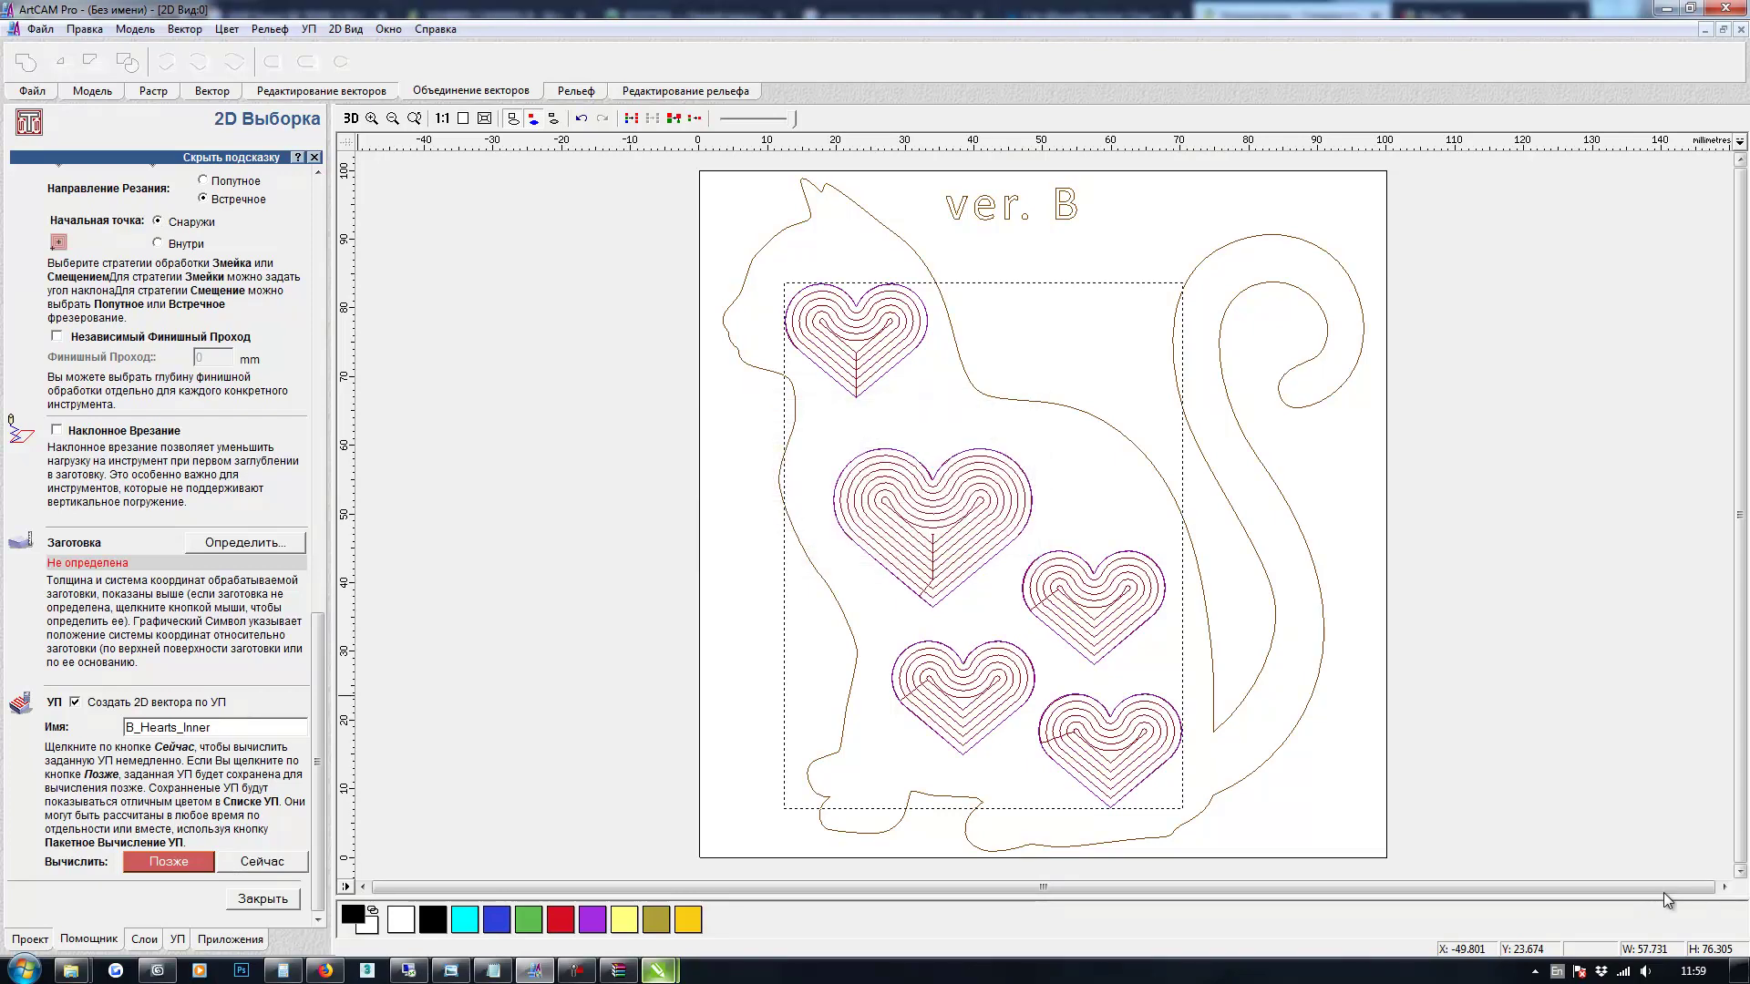
pyautogui.scroll(4, 1666, 900)
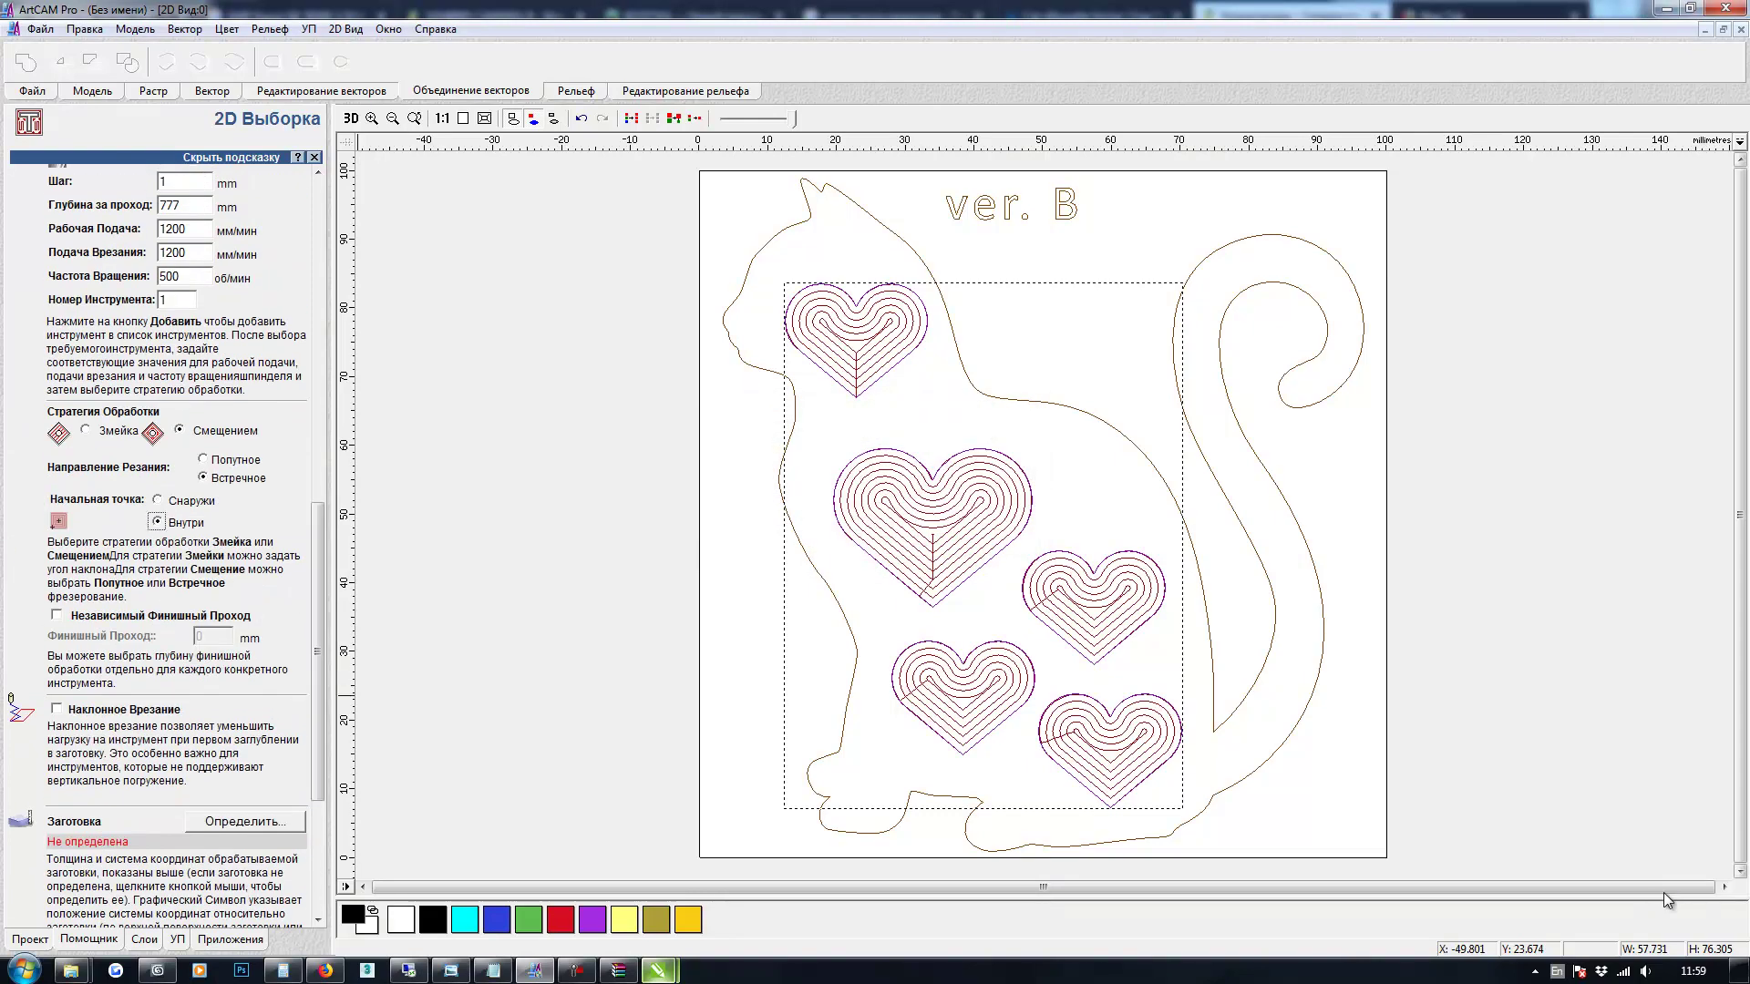
pyautogui.scroll(-4, 1666, 901)
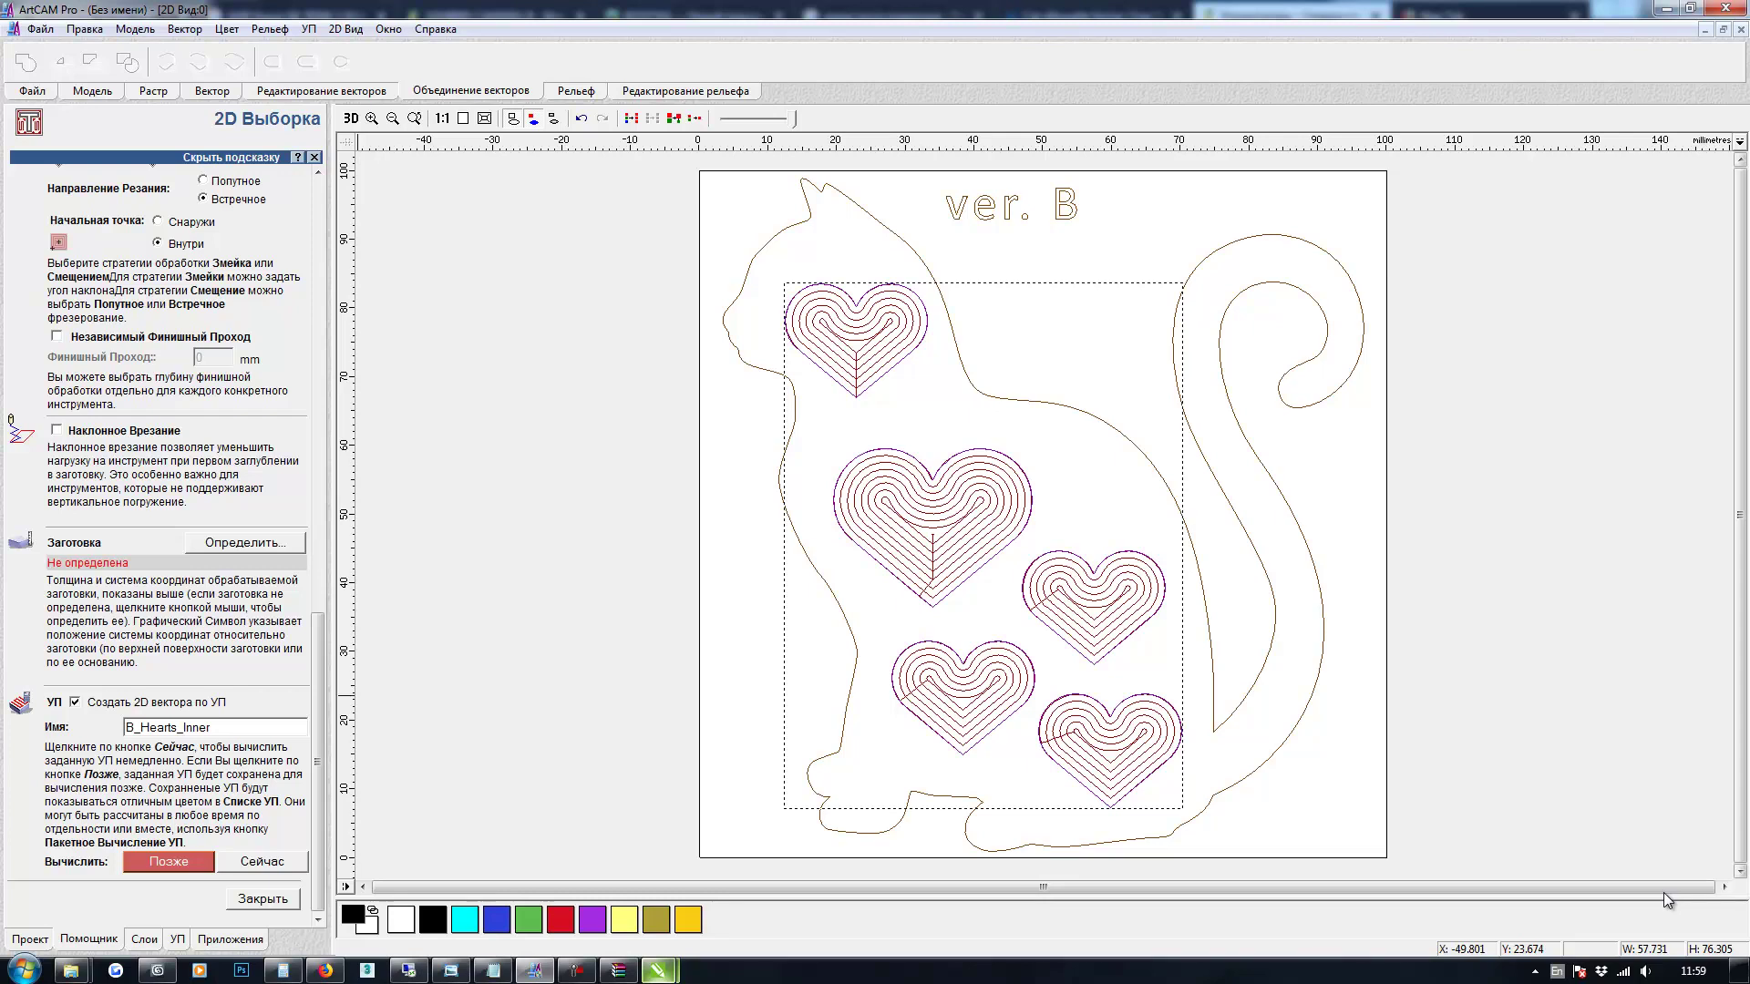
pyautogui.click(262, 898)
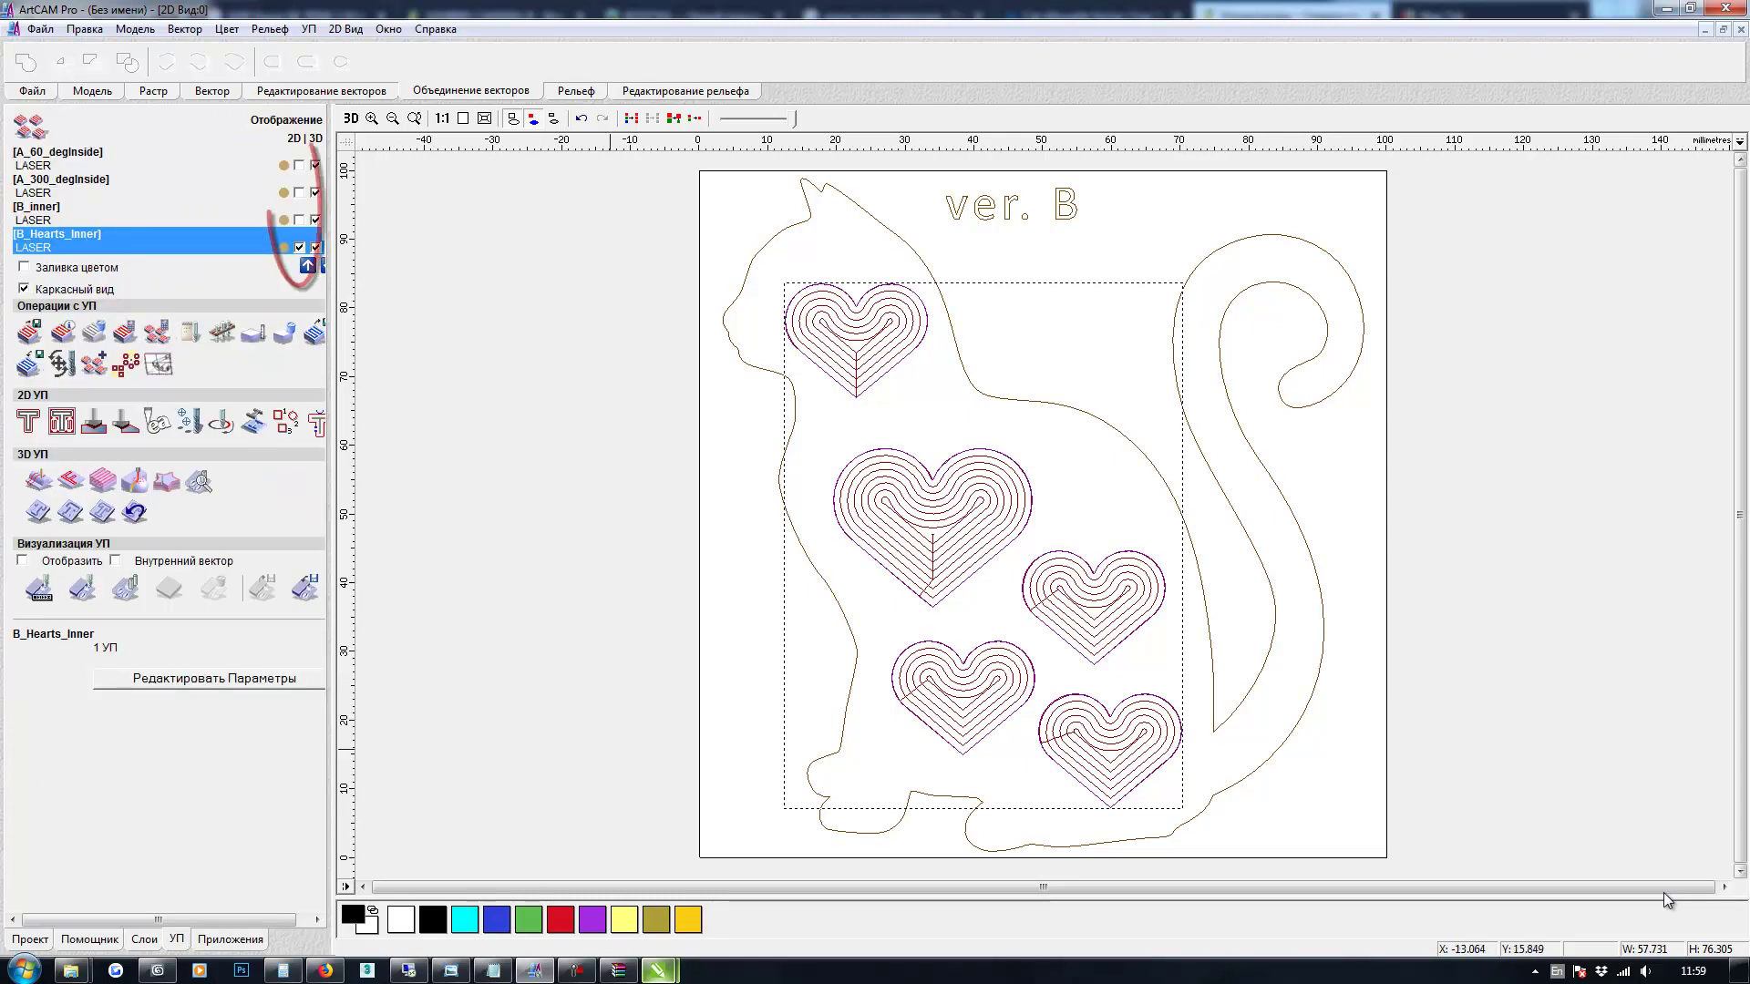
# Show the B_inner toolpath together with B_Hearts_Inner in the 2D view, and hide both again
pyautogui.click(745, 672)
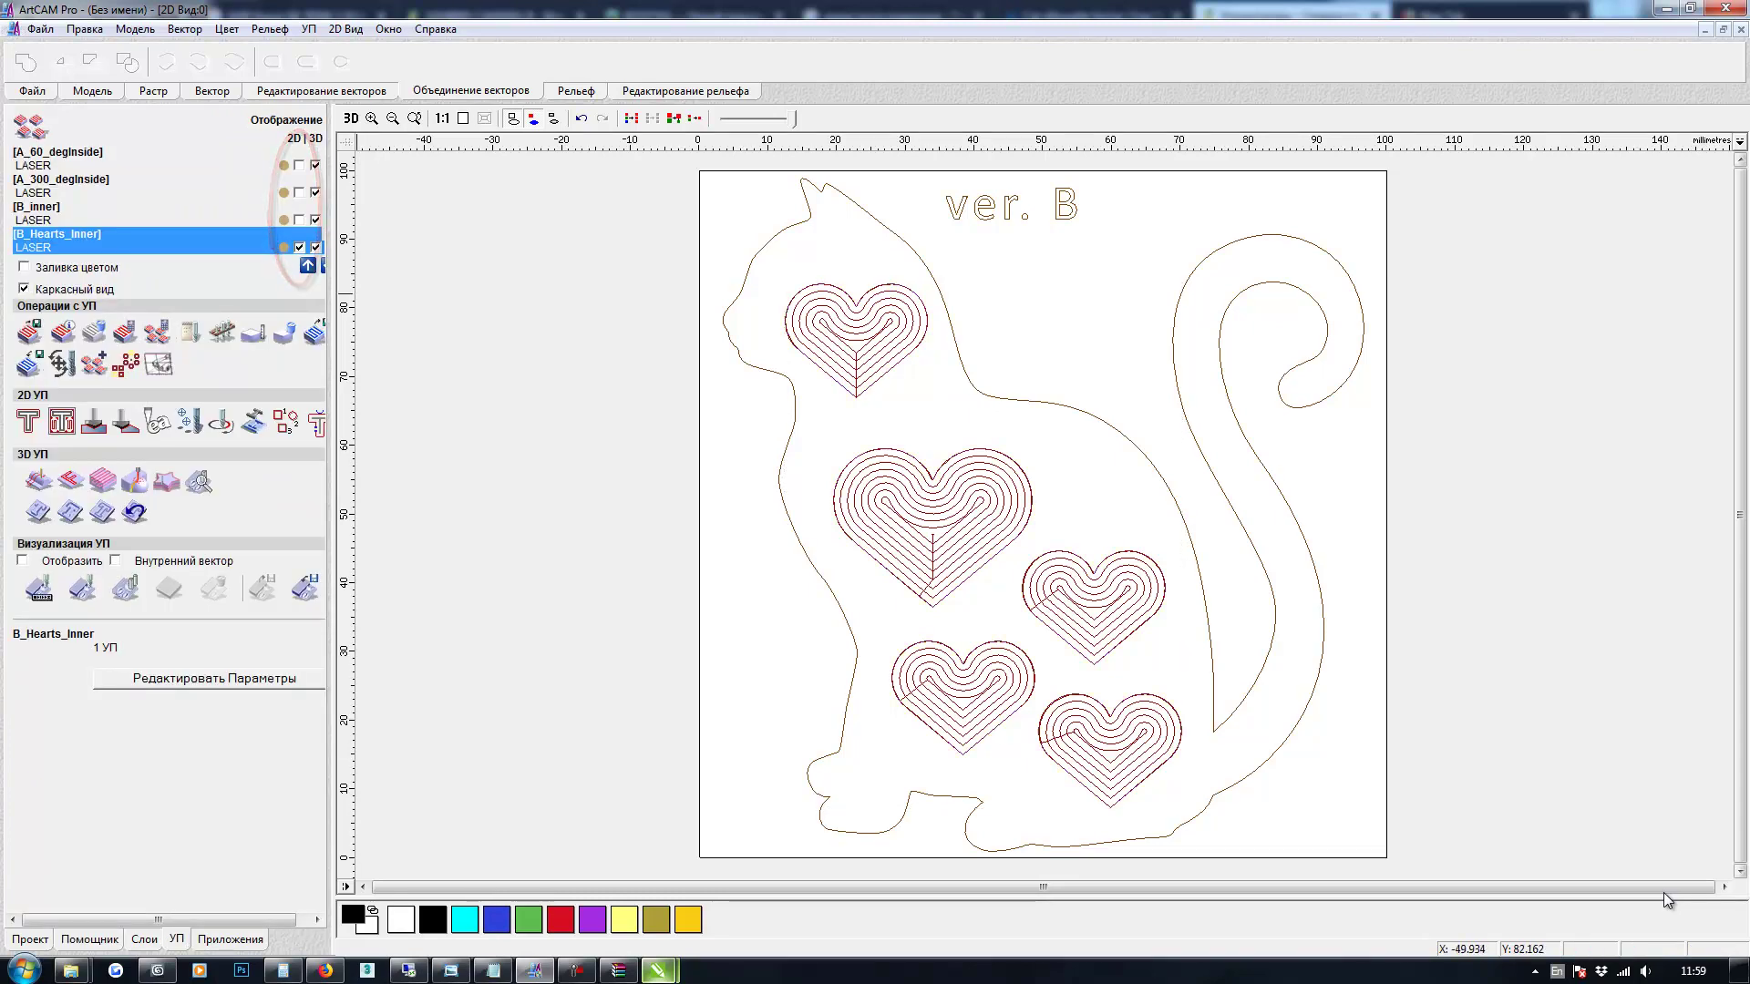
pyautogui.click(299, 220)
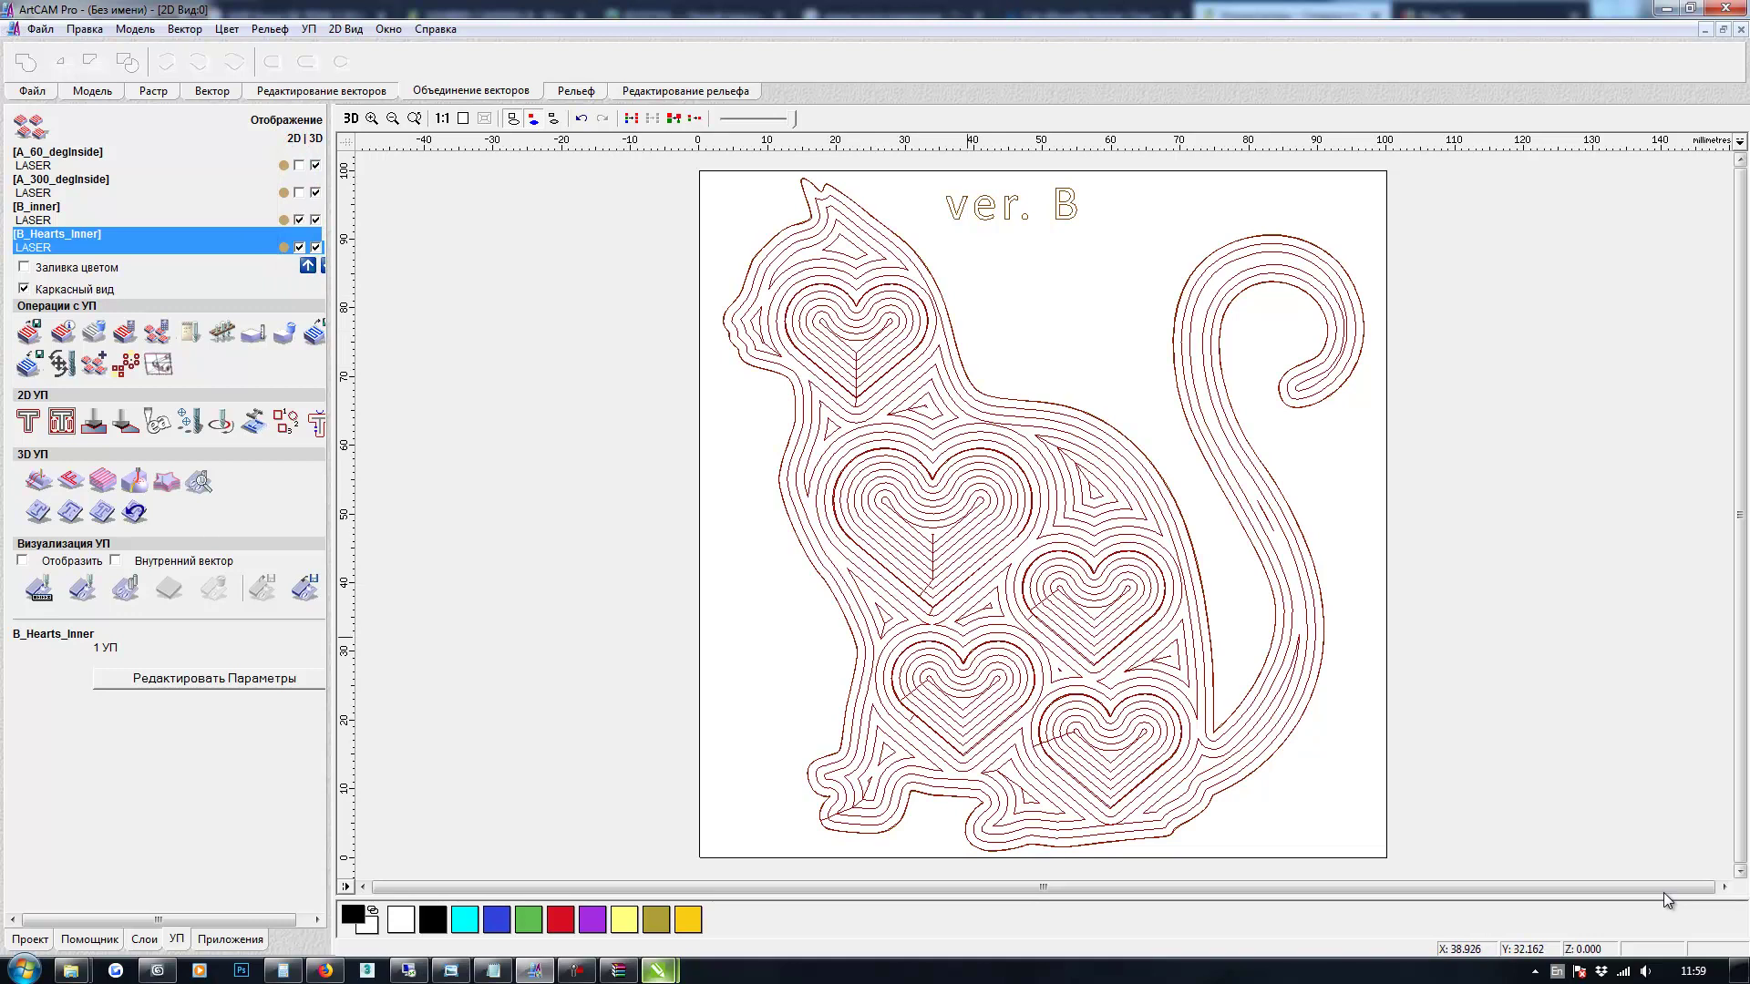
pyautogui.scroll(-1, 1043, 515)
pyautogui.press('+')
pyautogui.click(299, 247)
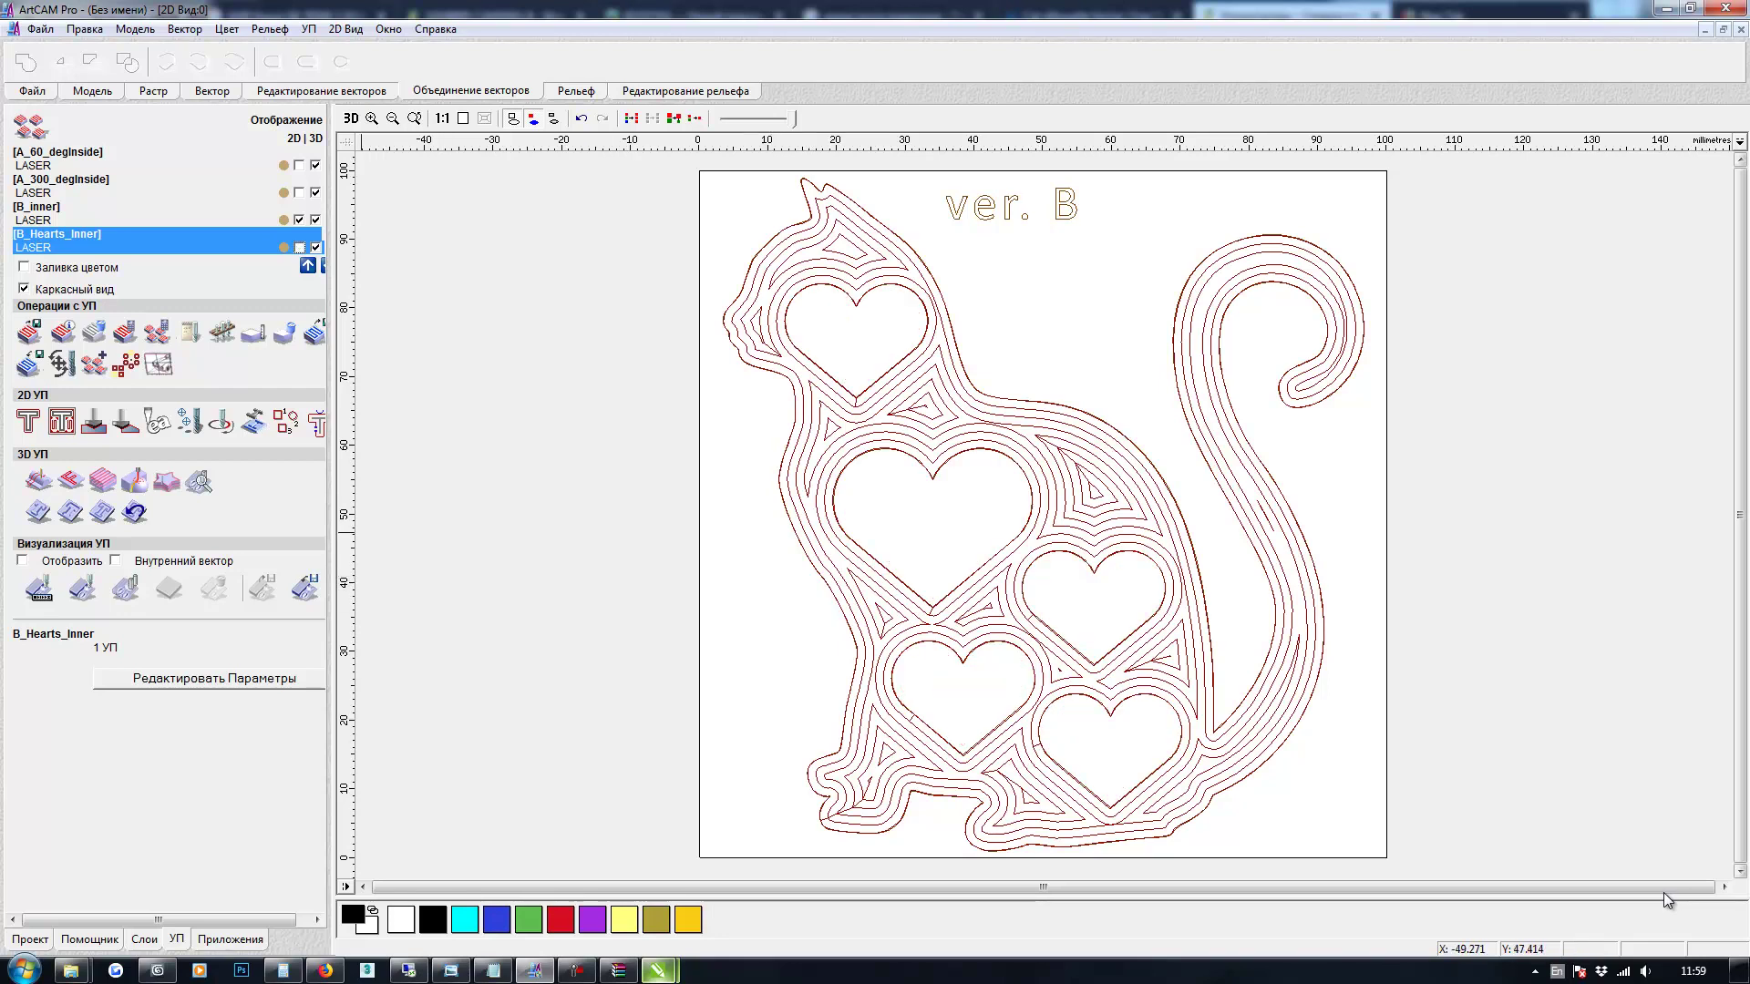
pyautogui.click(299, 219)
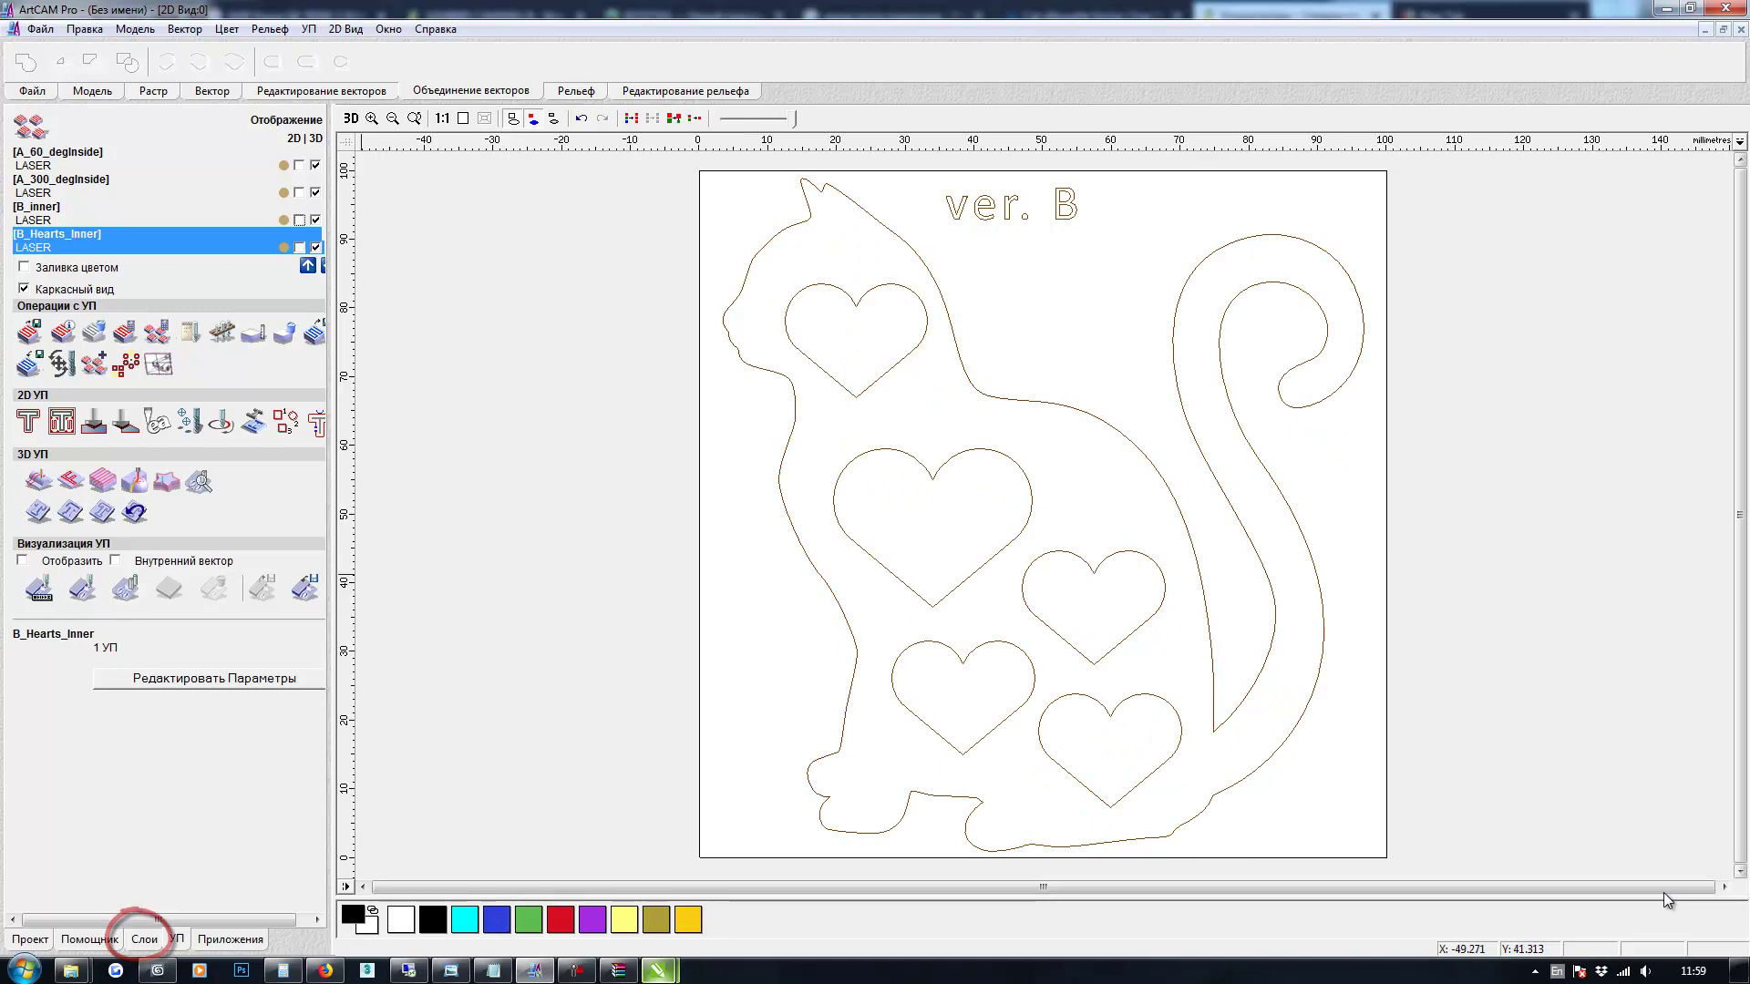
# Copy the cat outline from the version B layer to the clipboard
pyautogui.click(144, 939)
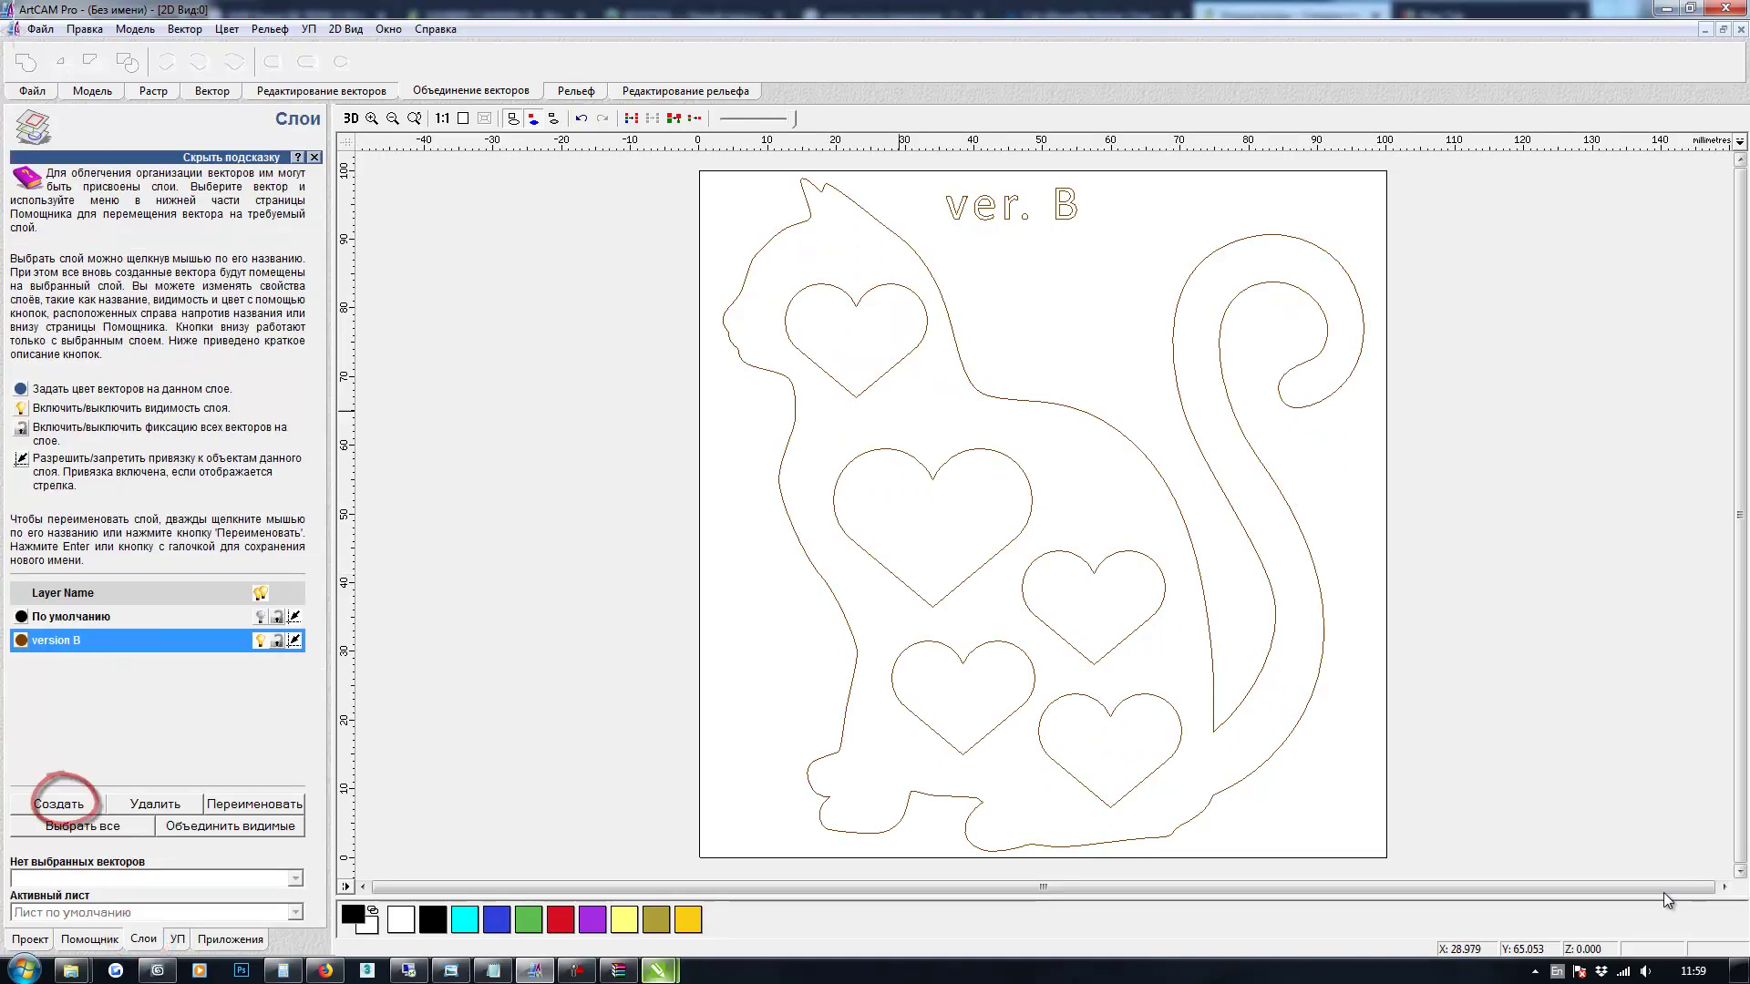
pyautogui.click(795, 412)
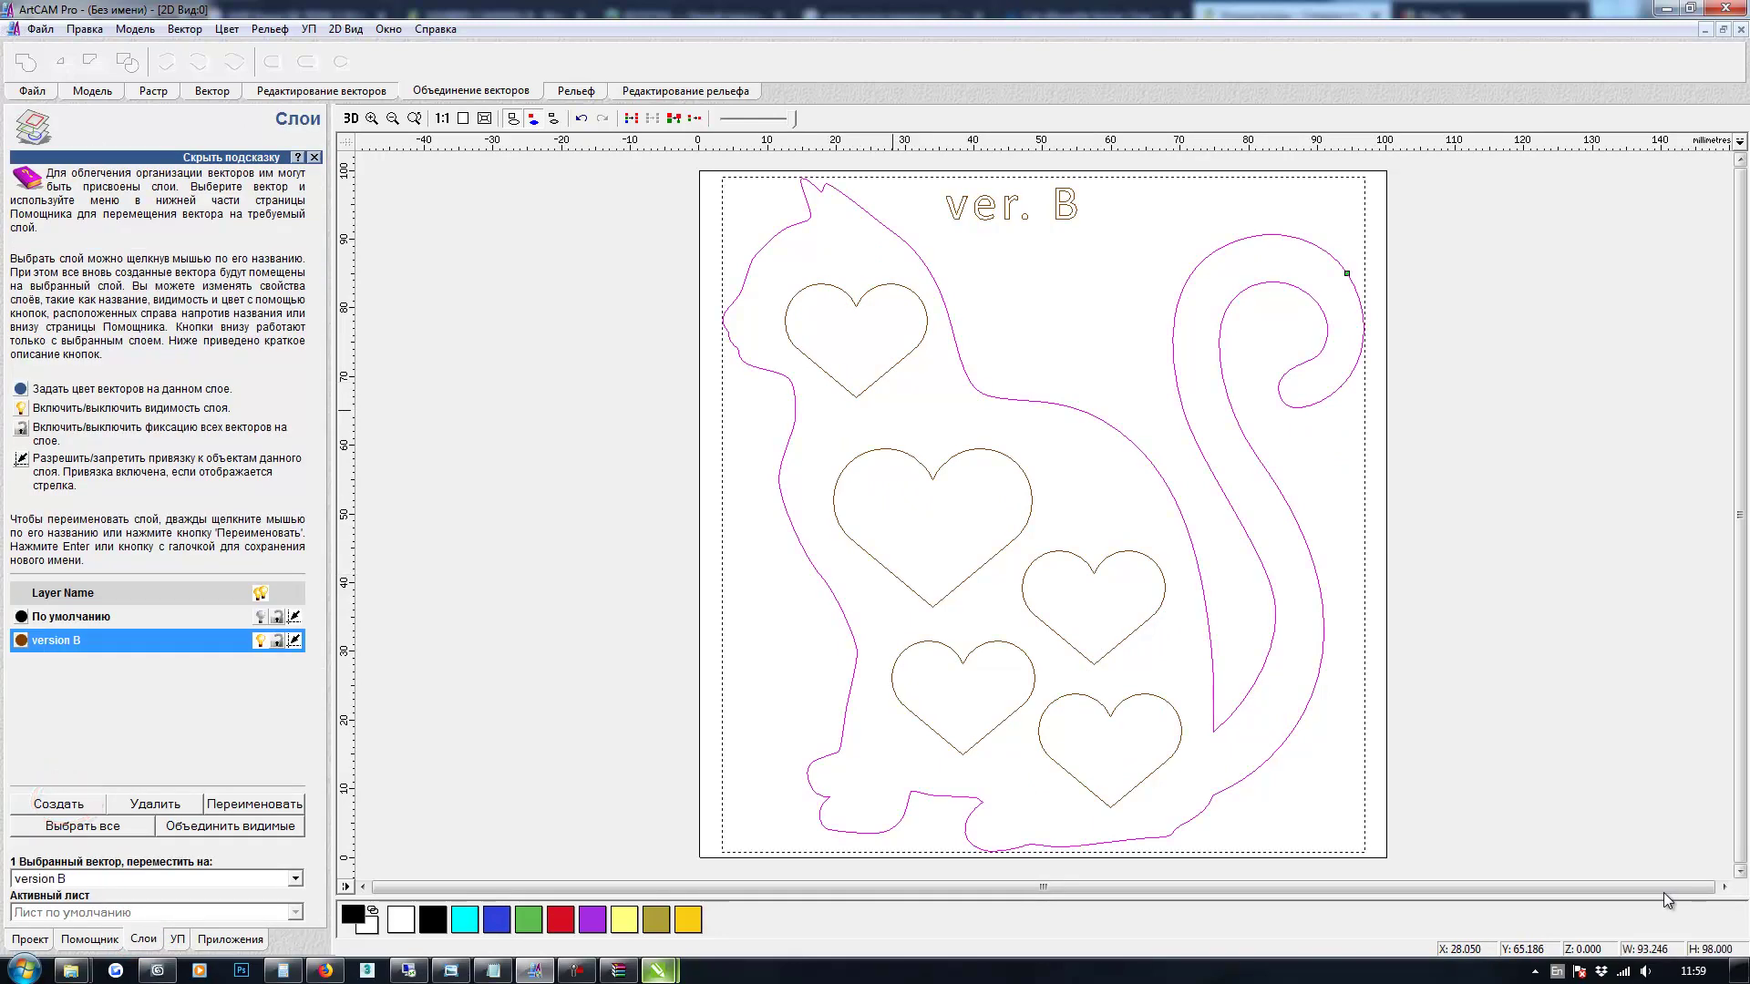
pyautogui.click(85, 29)
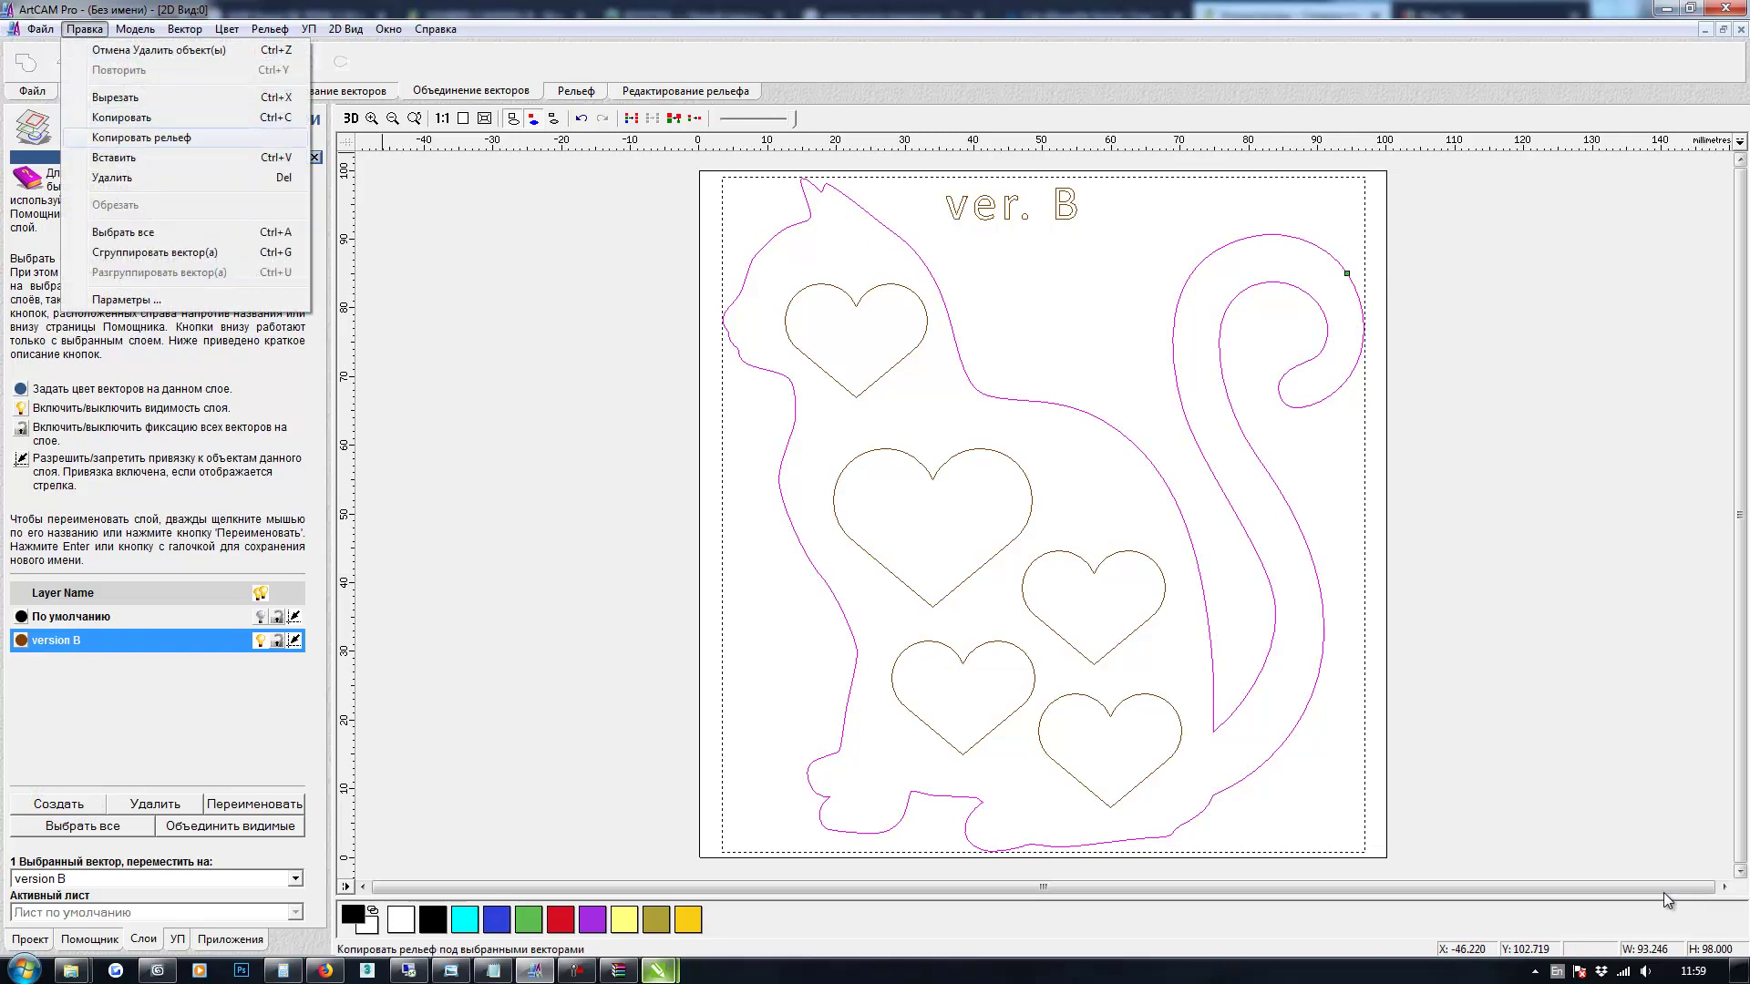
pyautogui.click(122, 118)
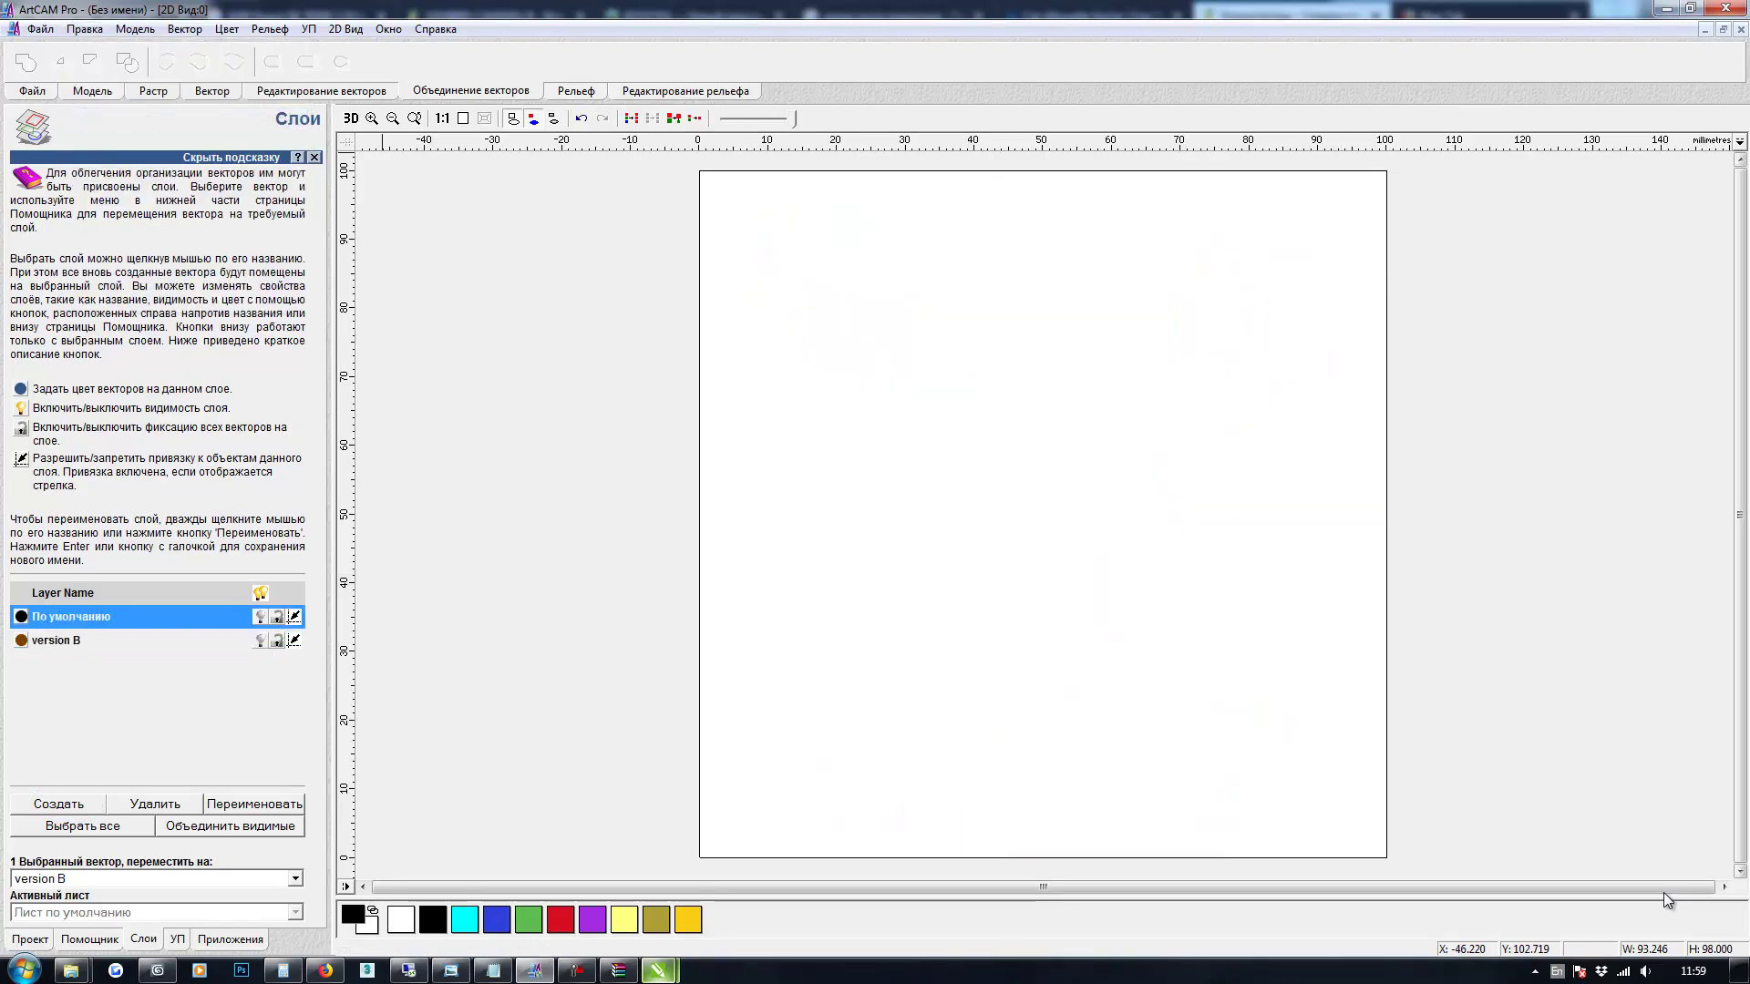
# Add a new layer named Ver C with the version B layer hidden
pyautogui.click(59, 804)
pyautogui.doubleClick(54, 664)
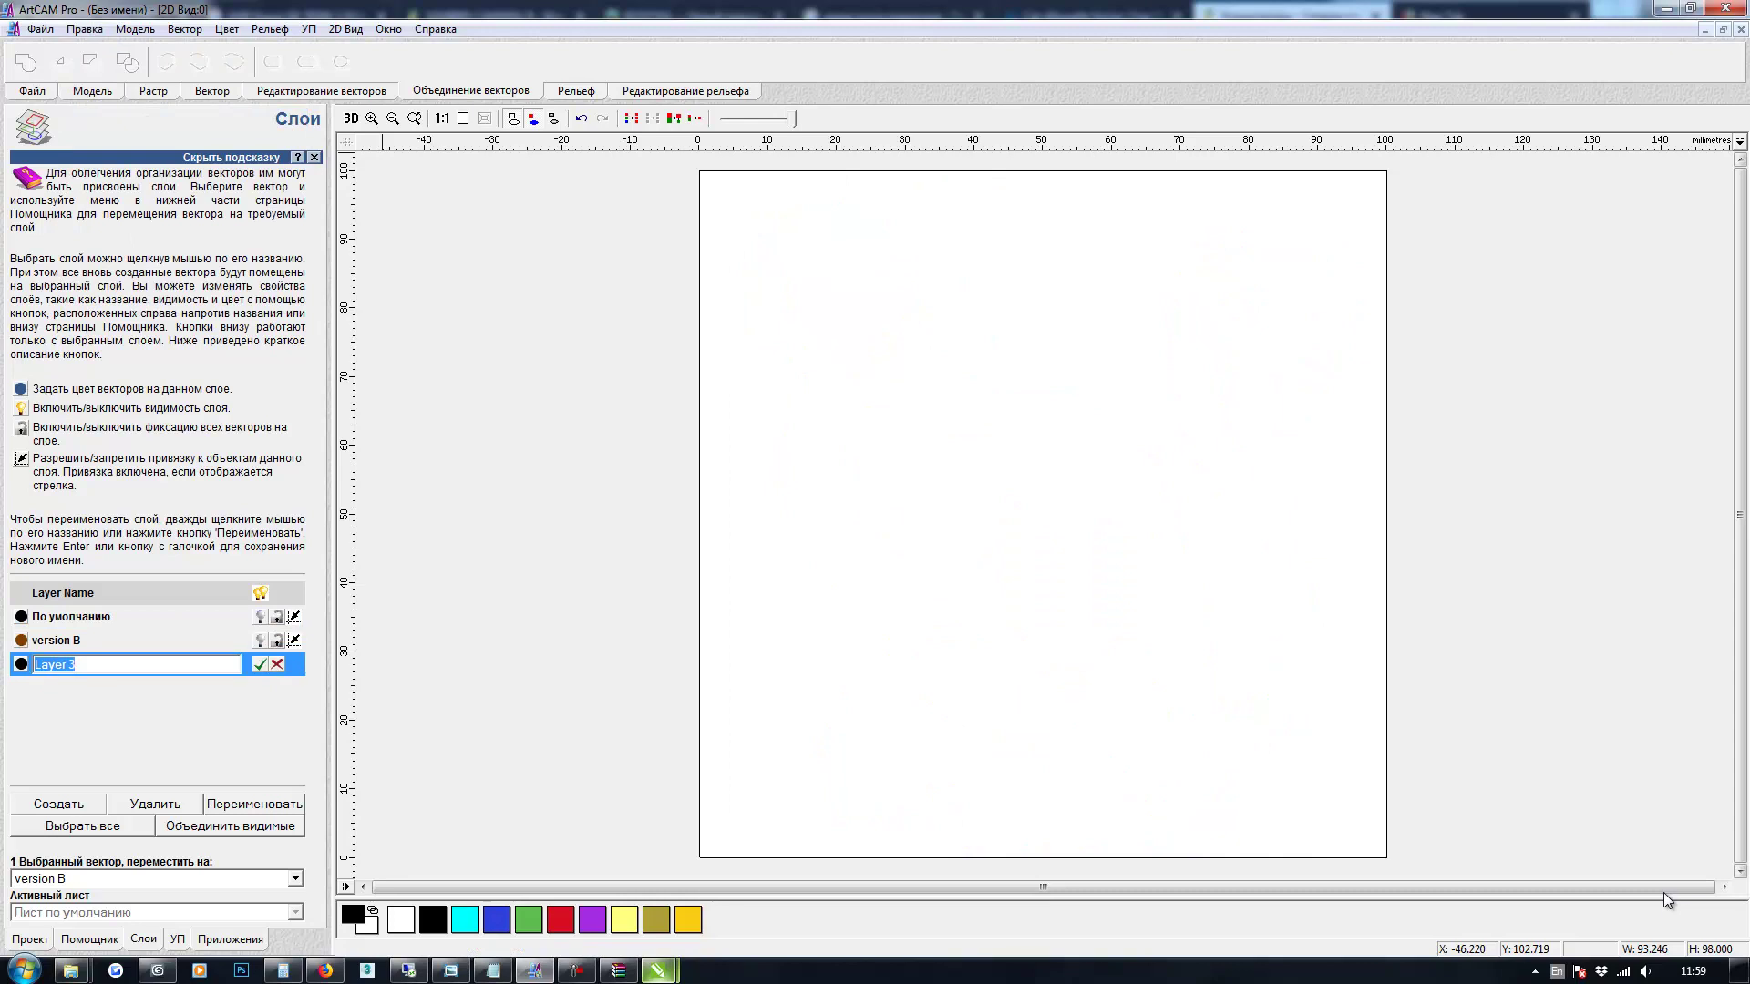
pyautogui.write('Ver C')
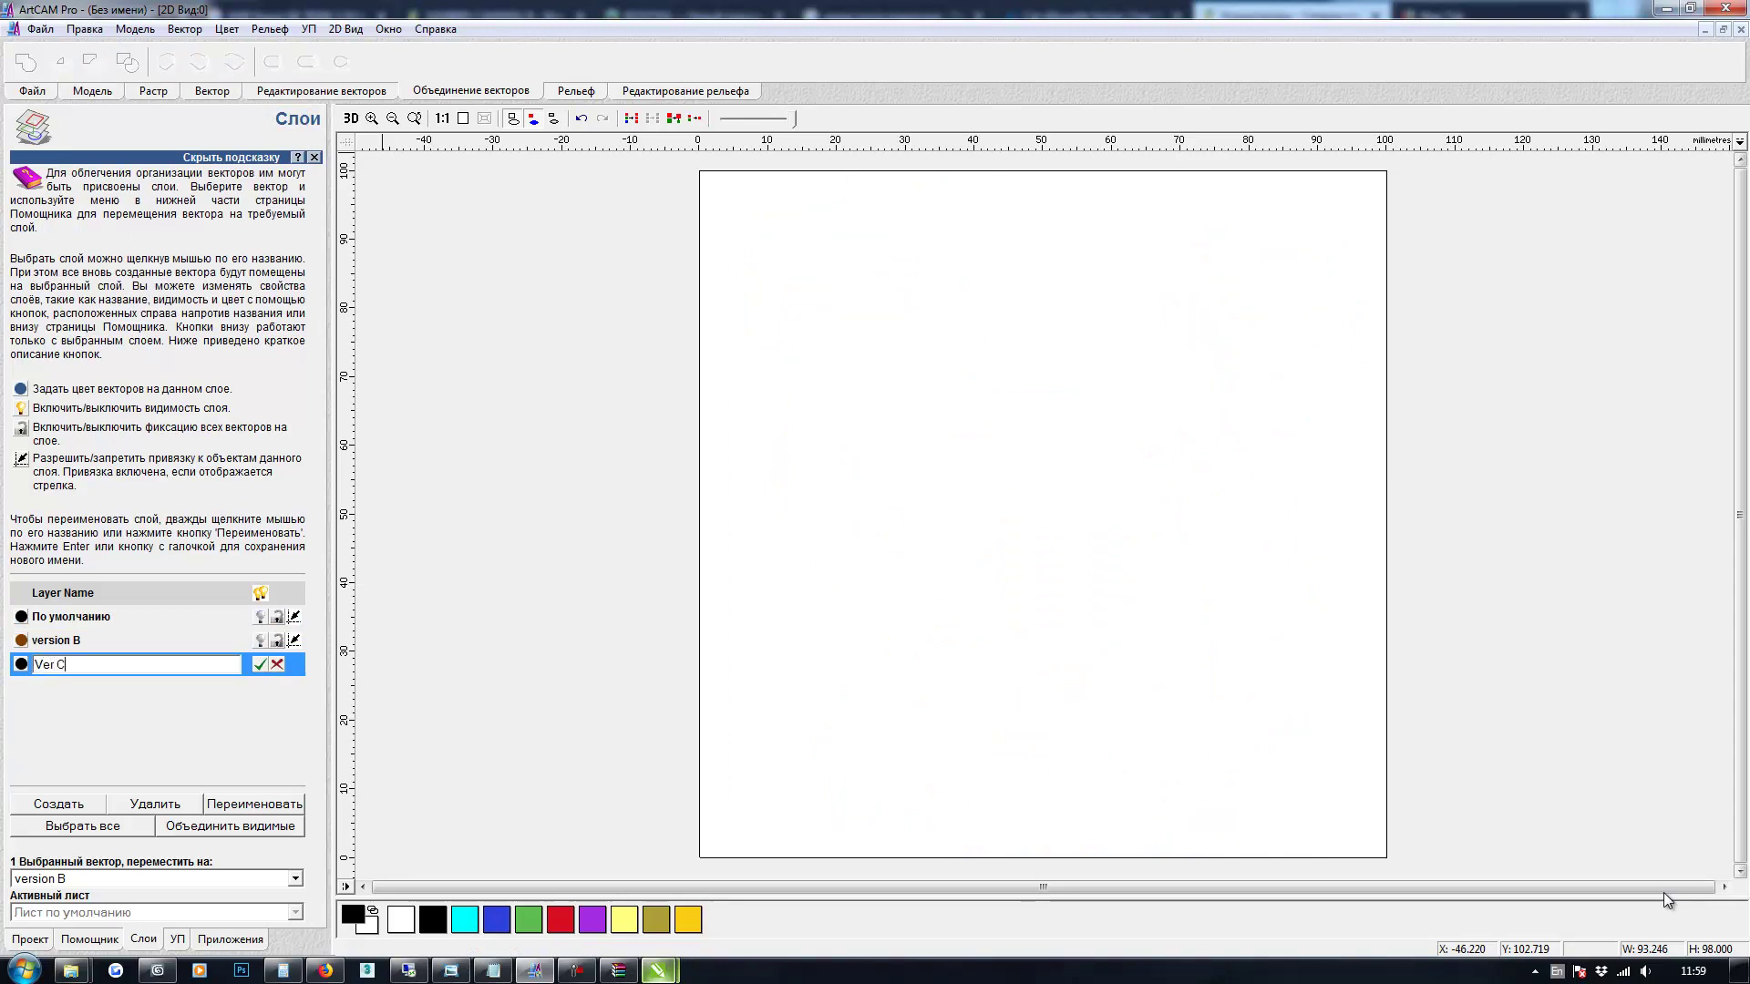
pyautogui.press('Return')
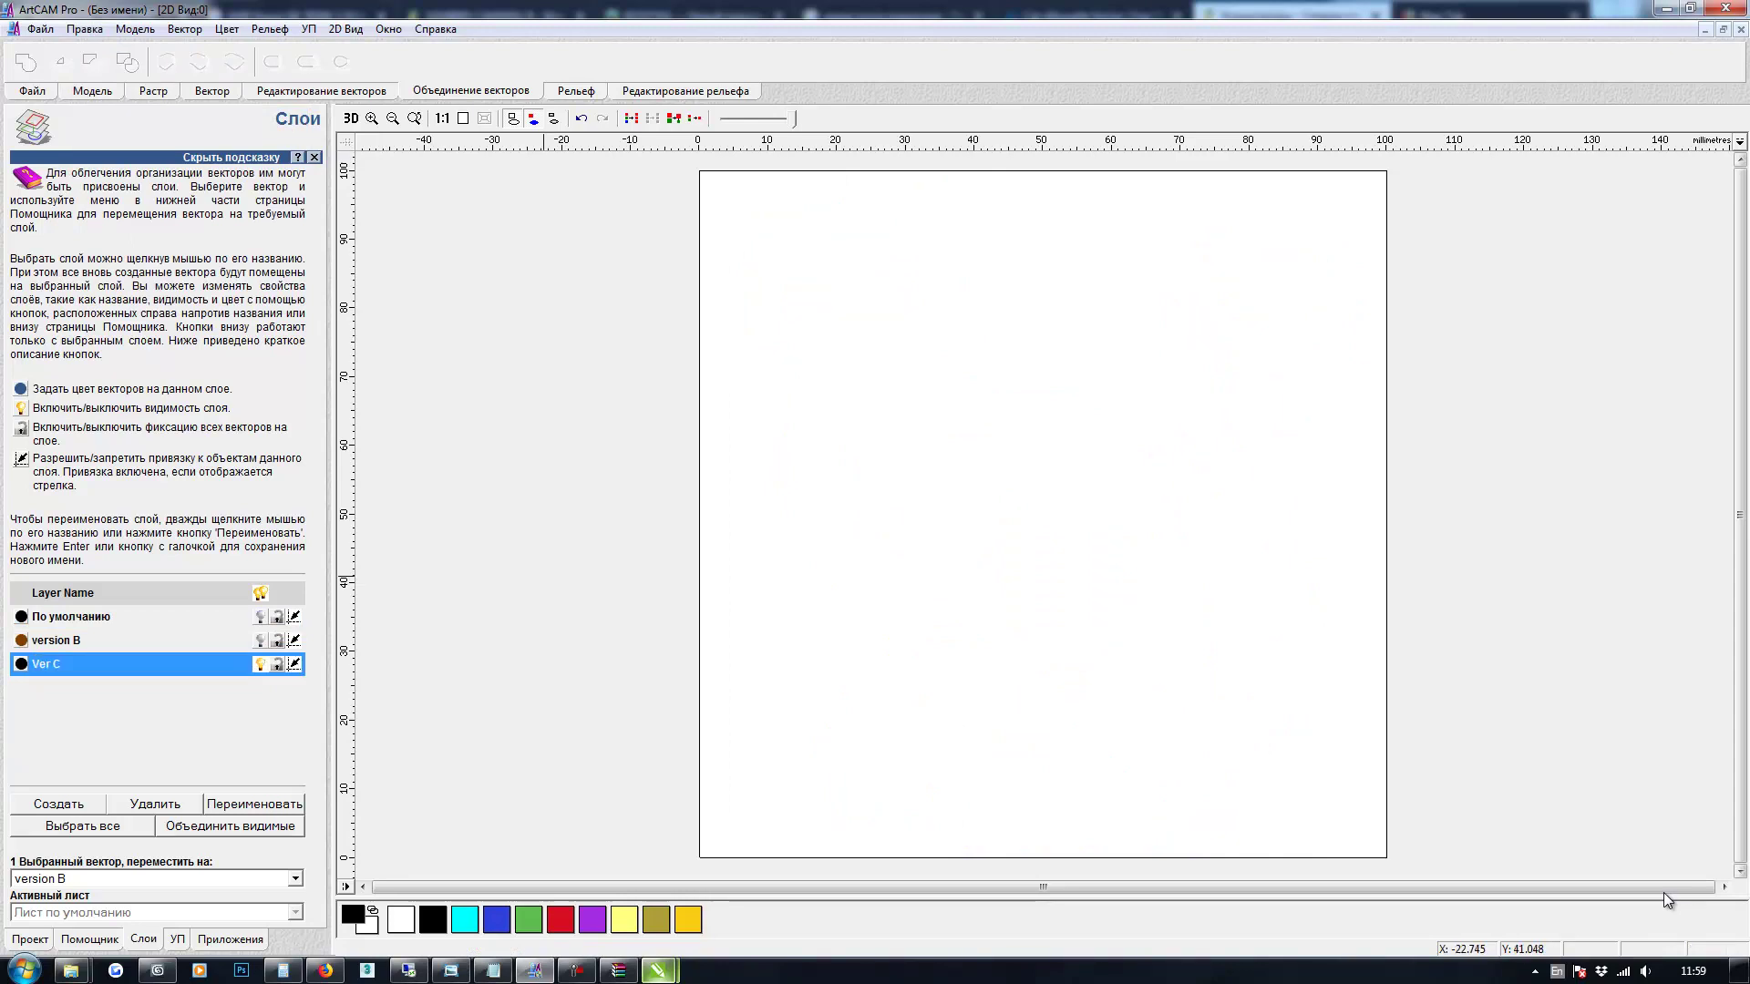
# Paste the cat outline into the Ver C layer and set the layer's colour to blue
pyautogui.click(84, 29)
pyautogui.click(115, 157)
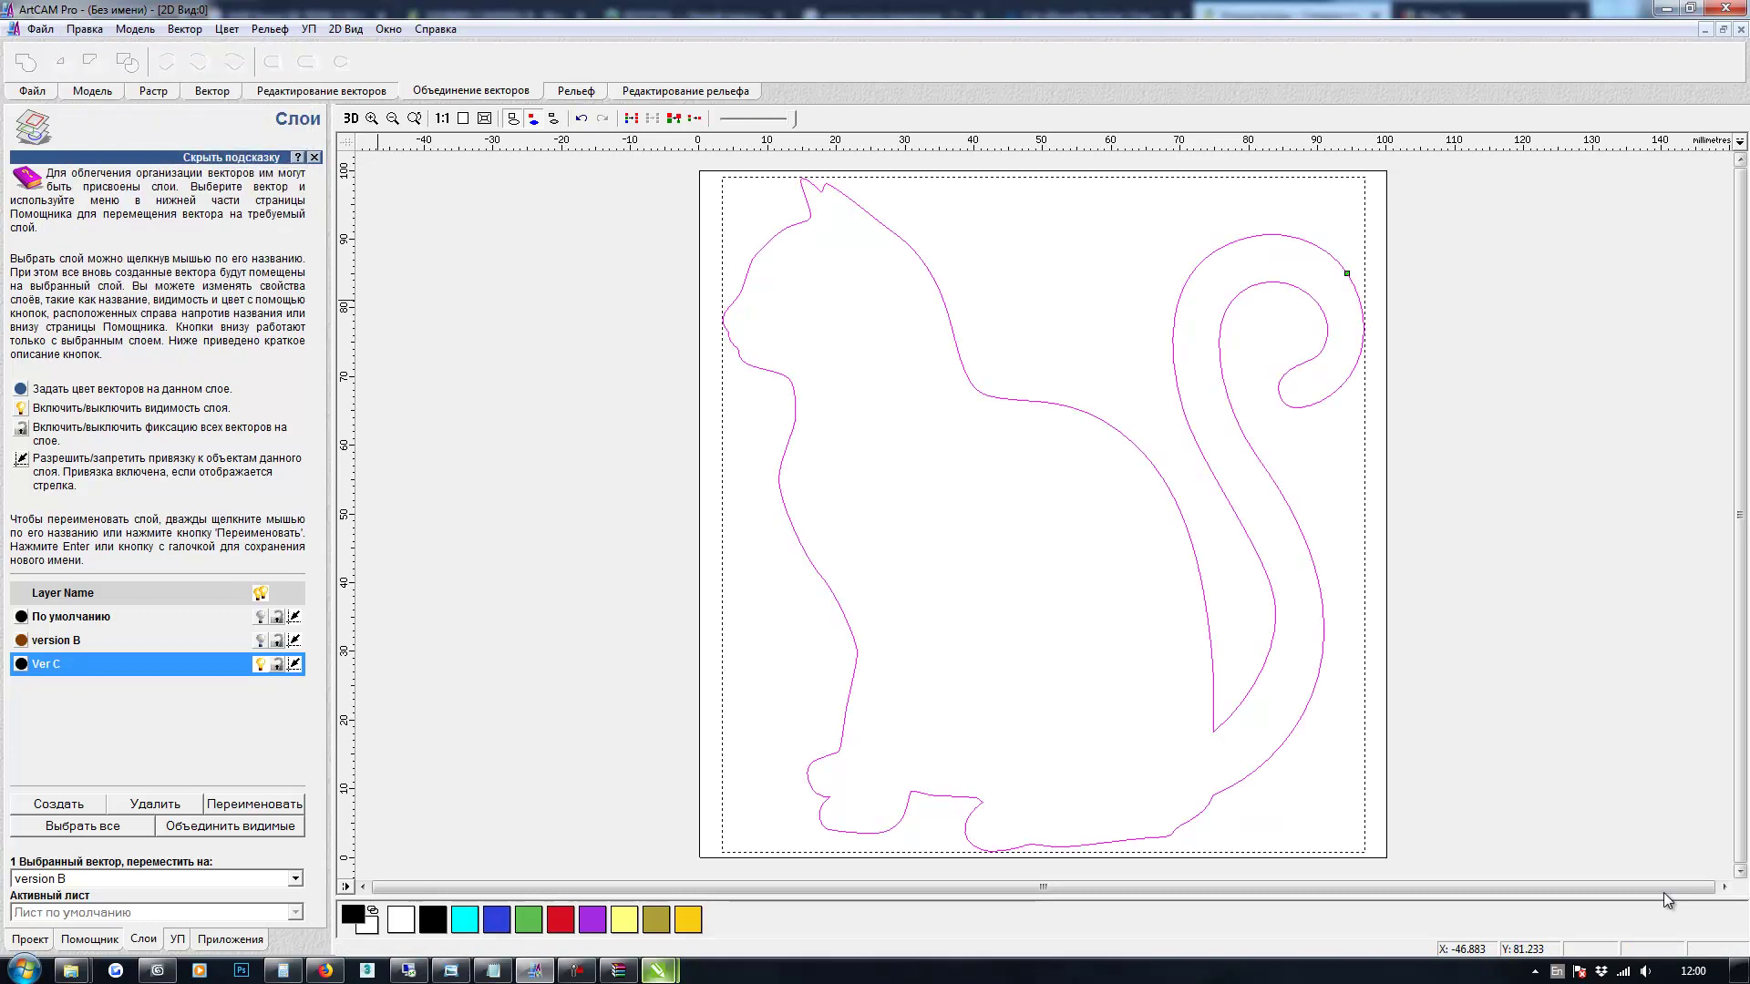
pyautogui.click(21, 664)
pyautogui.click(699, 609)
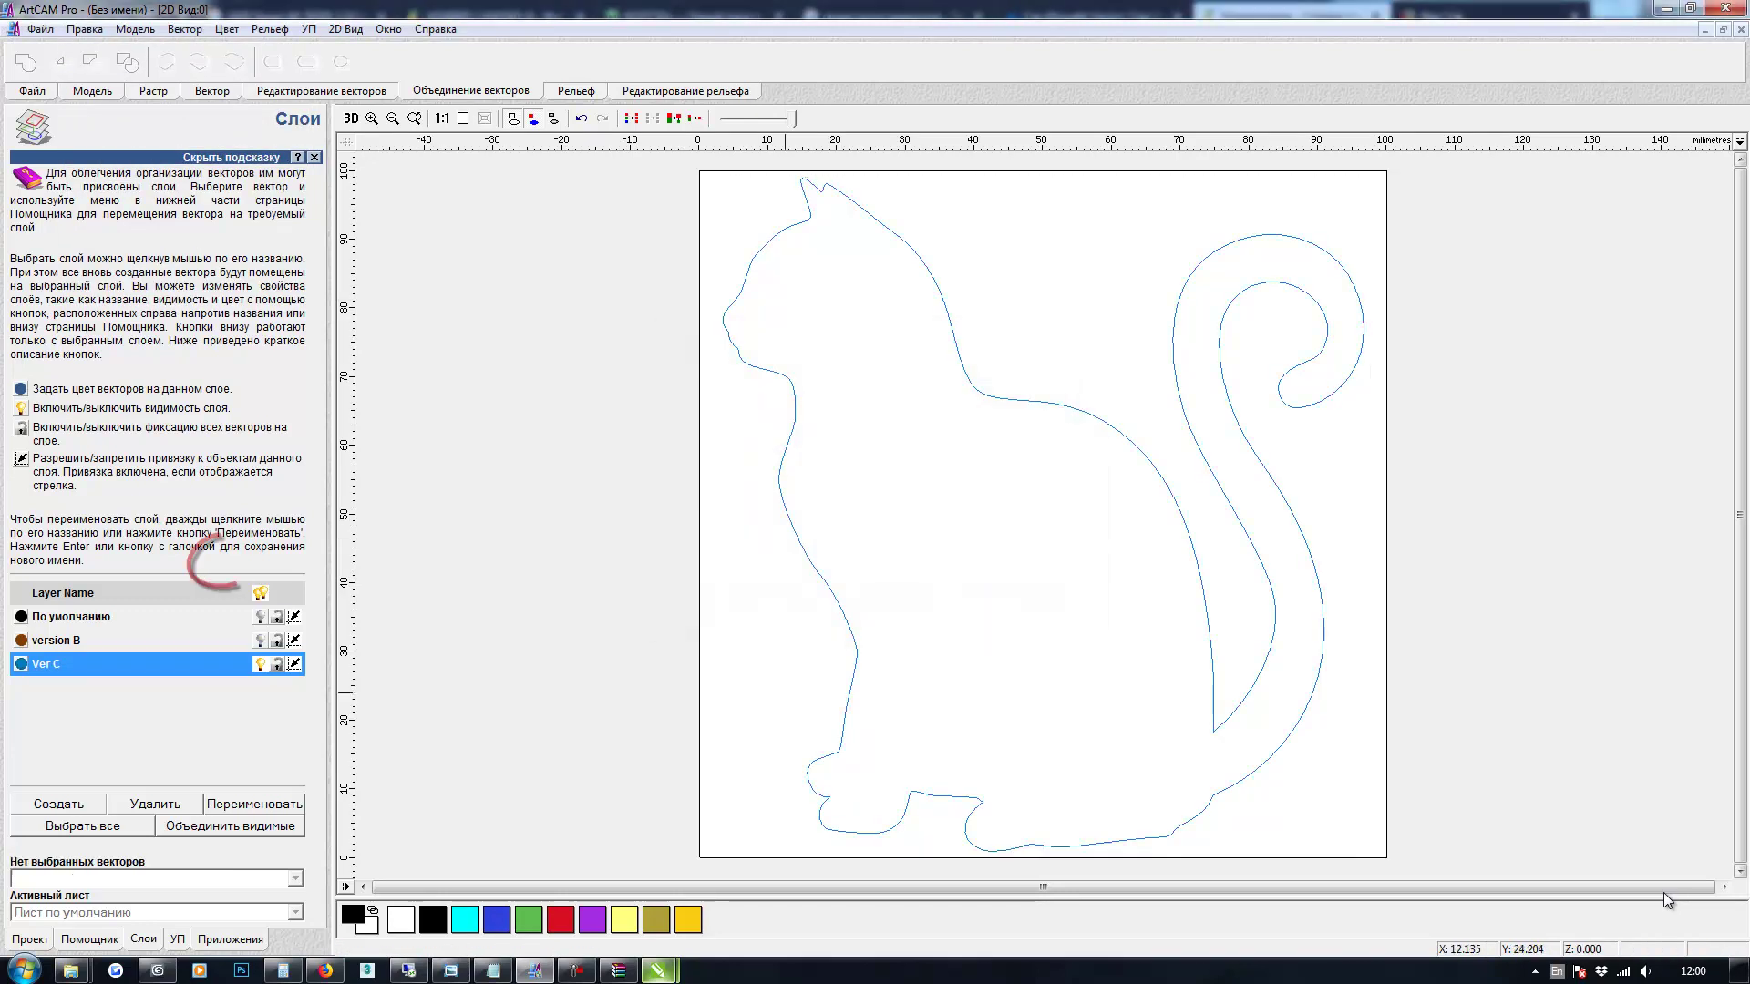
# Offset the cat outline inward with rounded corners, keeping the original vector
pyautogui.click(90, 940)
pyautogui.click(223, 563)
pyautogui.scroll(-3, 160, 547)
pyautogui.click(157, 860)
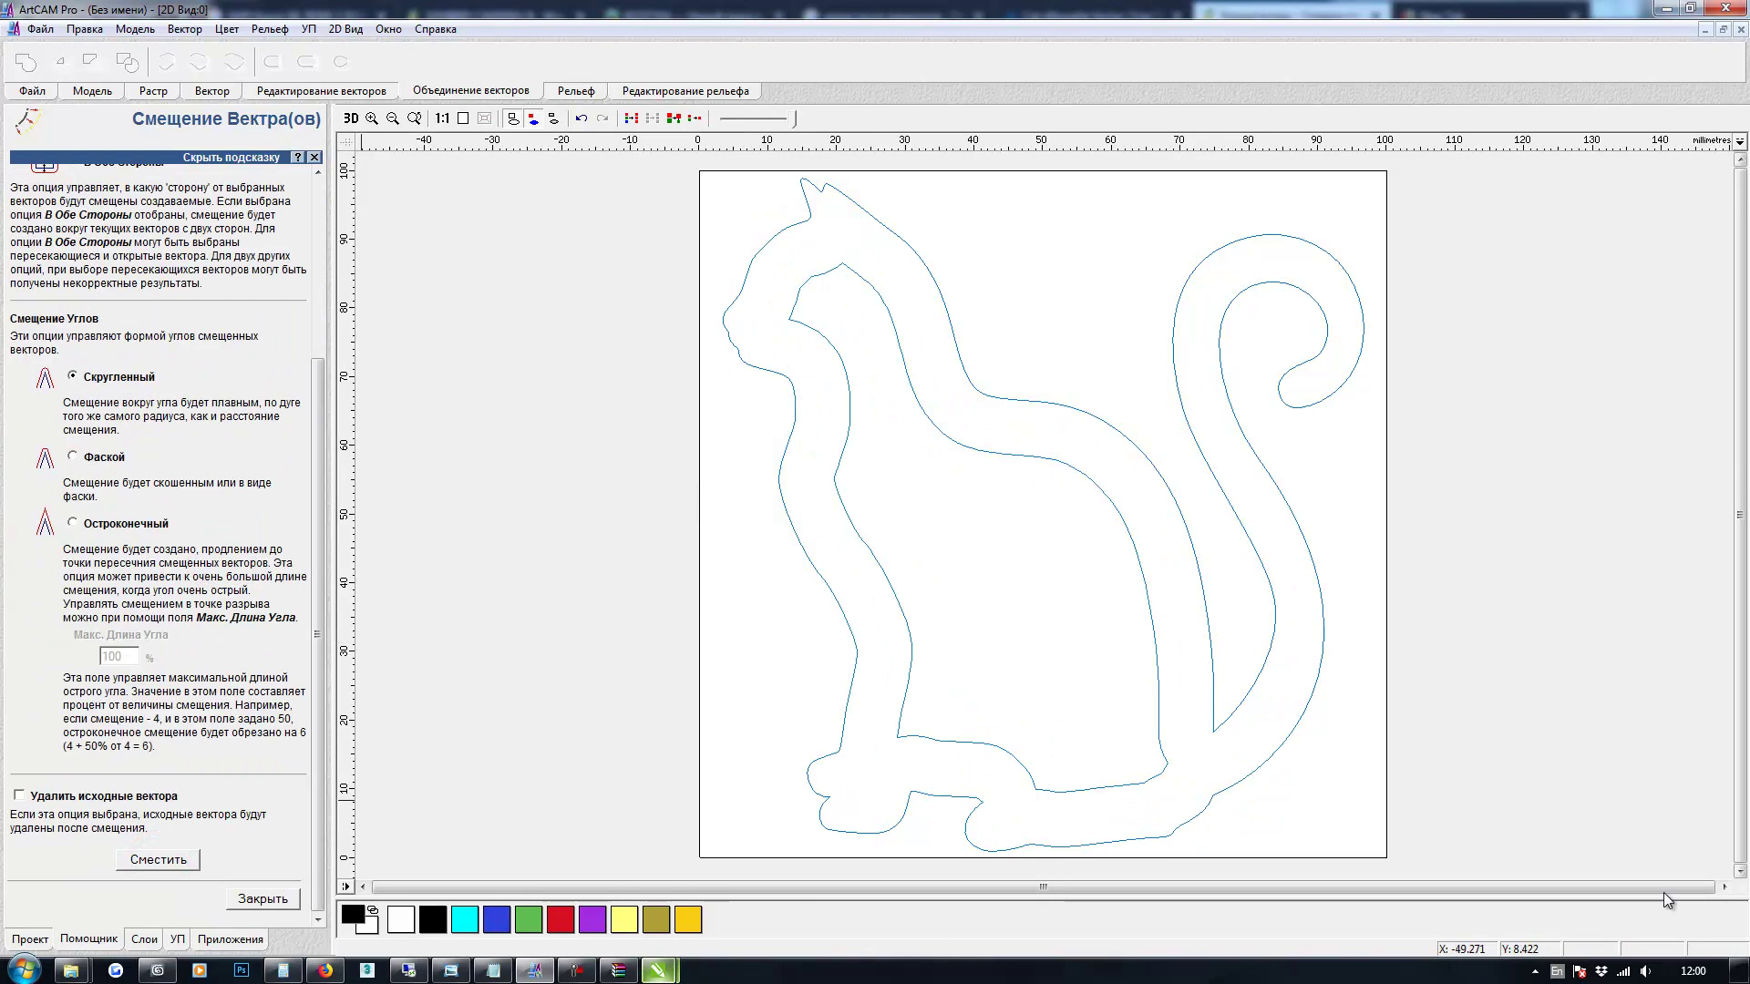
pyautogui.click(262, 899)
# Draw fifteen circles about 3.5 to 7 mm in diameter along the cat's head, chest, back, paws and tail, outside the inner outline
pyautogui.click(64, 533)
pyautogui.moveTo(762, 322); pyautogui.dragTo(829, 394)
pyautogui.press('space')
pyautogui.press('space')
pyautogui.moveTo(836, 223)
pyautogui.mouseDown()
pyautogui.moveTo(851, 238)
pyautogui.moveTo(801, 282)
pyautogui.mouseUp()
pyautogui.press('space')
pyautogui.press('space')
pyautogui.moveTo(930, 358); pyautogui.dragTo(944, 372)
pyautogui.moveTo(1202, 763); pyautogui.dragTo(1221, 777)
pyautogui.press('space')
pyautogui.moveTo(863, 774); pyautogui.dragTo(881, 789)
pyautogui.press('space')
pyautogui.moveTo(881, 627); pyautogui.dragTo(898, 640)
pyautogui.press('space')
pyautogui.moveTo(817, 495); pyautogui.dragTo(828, 505)
pyautogui.press('space')
pyautogui.press('space')
pyautogui.moveTo(1176, 591); pyautogui.dragTo(1195, 592)
pyautogui.press('space')
pyautogui.moveTo(1202, 390); pyautogui.dragTo(1215, 389)
pyautogui.press('space')
pyautogui.moveTo(1294, 649); pyautogui.dragTo(1315, 649)
pyautogui.press('space')
pyautogui.moveTo(1339, 342); pyautogui.dragTo(1355, 342)
pyautogui.moveTo(1065, 419); pyautogui.dragTo(1066, 417)
pyautogui.press('space')
pyautogui.moveTo(979, 774); pyautogui.dragTo(1025, 811)
pyautogui.press('space')
pyautogui.click(269, 636)
pyautogui.click(994, 782)
pyautogui.click(1054, 634)
# Create a rectangle about 24.5 by 5.4 mm inside the body with a 1 mm corner radius and a 22° angle
pyautogui.click(31, 533)
pyautogui.moveTo(894, 524); pyautogui.dragTo(1062, 561)
pyautogui.doubleClick(129, 552)
pyautogui.write('2')
pyautogui.click(158, 829)
pyautogui.doubleClick(125, 743)
pyautogui.write('20')
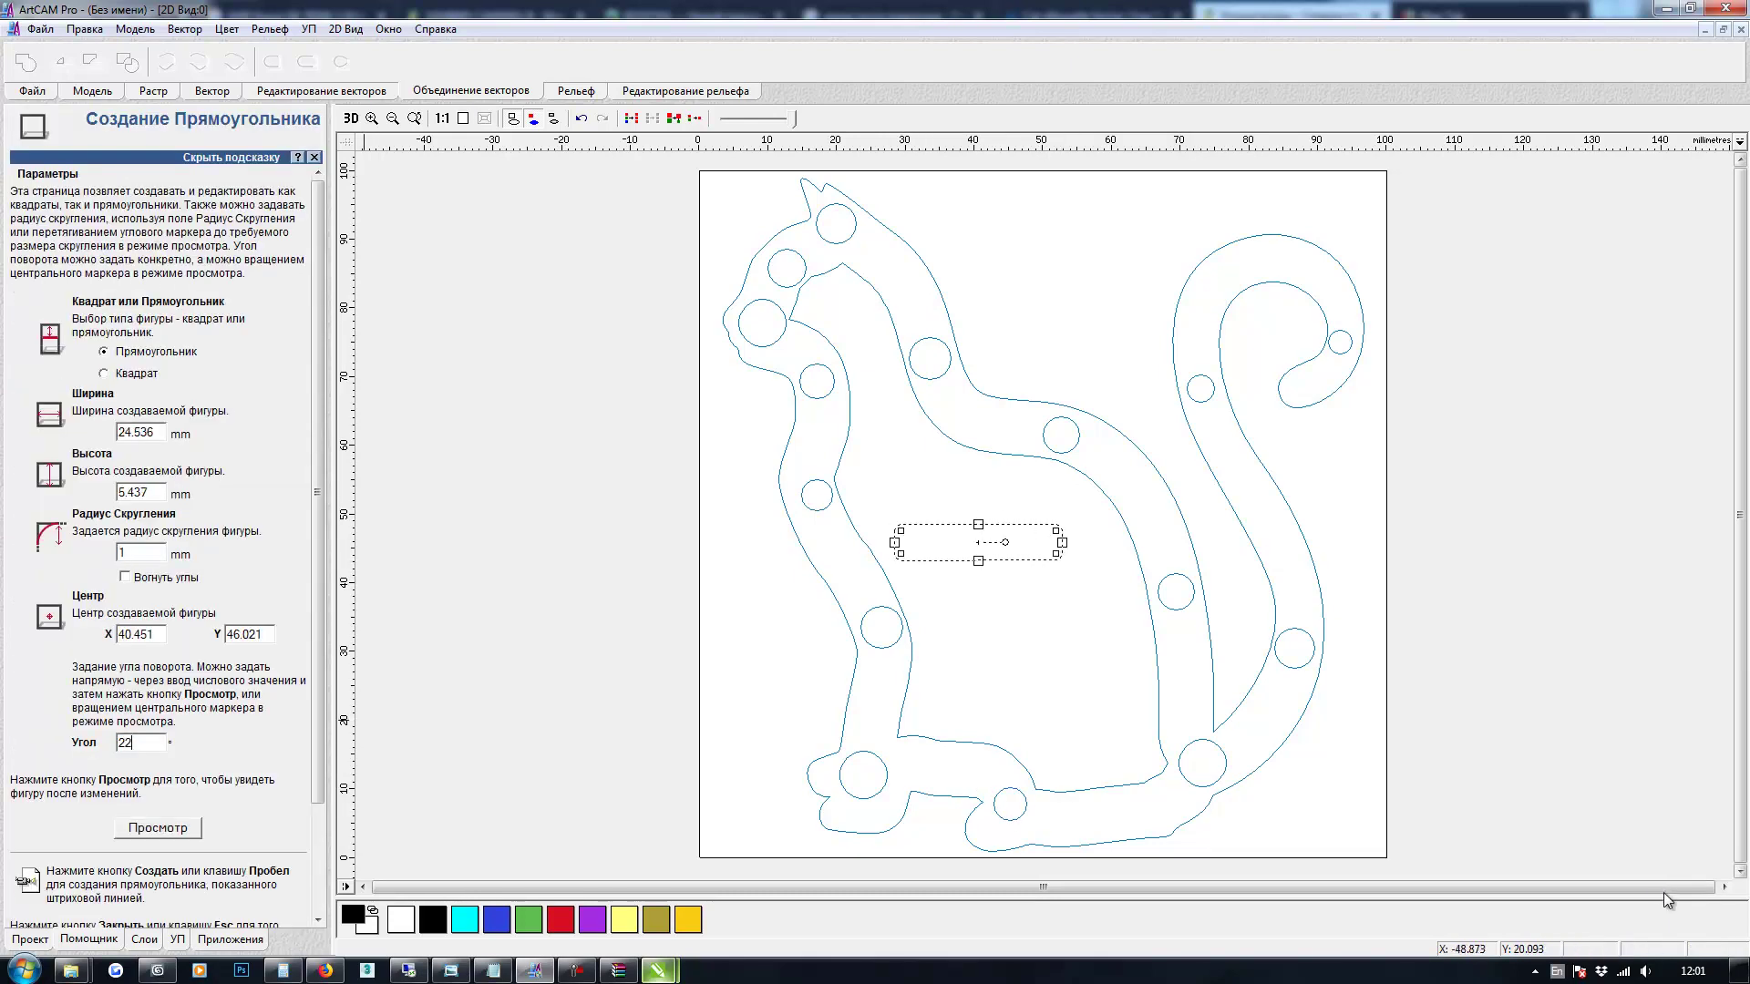
pyautogui.click(158, 829)
pyautogui.moveTo(319, 493); pyautogui.dragTo(318, 602)
pyautogui.click(191, 914)
pyautogui.click(269, 913)
# Create another rounded rectangle across the body with a 1 mm corner radius, rotated by 22°
pyautogui.click(31, 534)
pyautogui.doubleClick(125, 553)
pyautogui.moveTo(896, 515)
pyautogui.mouseDown()
pyautogui.moveTo(1066, 555)
pyautogui.moveTo(946, 481)
pyautogui.moveTo(1054, 622)
pyautogui.mouseUp()
pyautogui.write('1')
pyautogui.click(157, 828)
pyautogui.doubleClick(125, 743)
pyautogui.write('22')
pyautogui.click(157, 828)
pyautogui.scroll(-3, 157, 829)
pyautogui.click(190, 914)
pyautogui.click(269, 913)
# Copy and move the tilted rectangles to form three parallel bars spaced down the cat's body
pyautogui.click(953, 505)
pyautogui.keyDown('ctrl'); pyautogui.moveTo(953, 505); pyautogui.dragTo(1069, 725); pyautogui.keyUp('ctrl')
pyautogui.click(1054, 621)
pyautogui.moveTo(1054, 622); pyautogui.dragTo(1018, 624)
pyautogui.click(764, 584)
pyautogui.press('Tab')
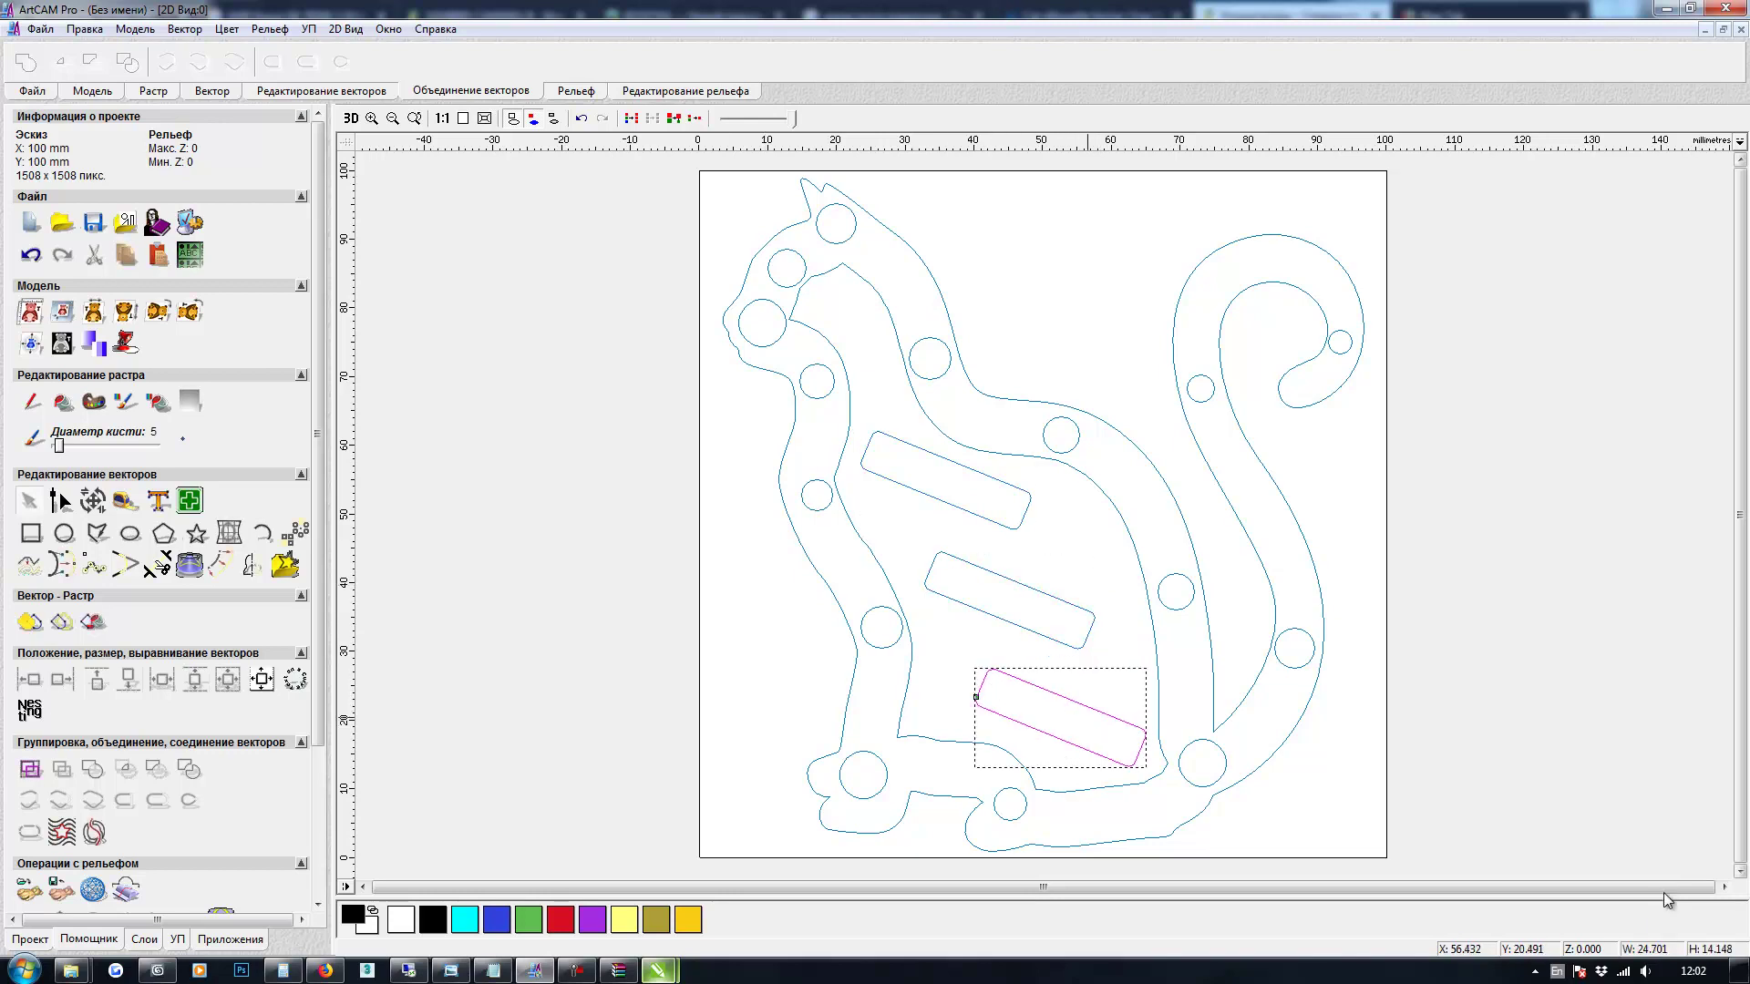
# Select the three bars with the inner outline and start an area clearance with a finish depth of 1
pyautogui.keyDown('shift'); pyautogui.click(1039, 632); pyautogui.keyUp('shift')
pyautogui.keyDown('shift'); pyautogui.click(968, 509); pyautogui.keyUp('shift')
pyautogui.keyDown('shift'); pyautogui.click(869, 547); pyautogui.keyUp('shift')
pyautogui.click(177, 939)
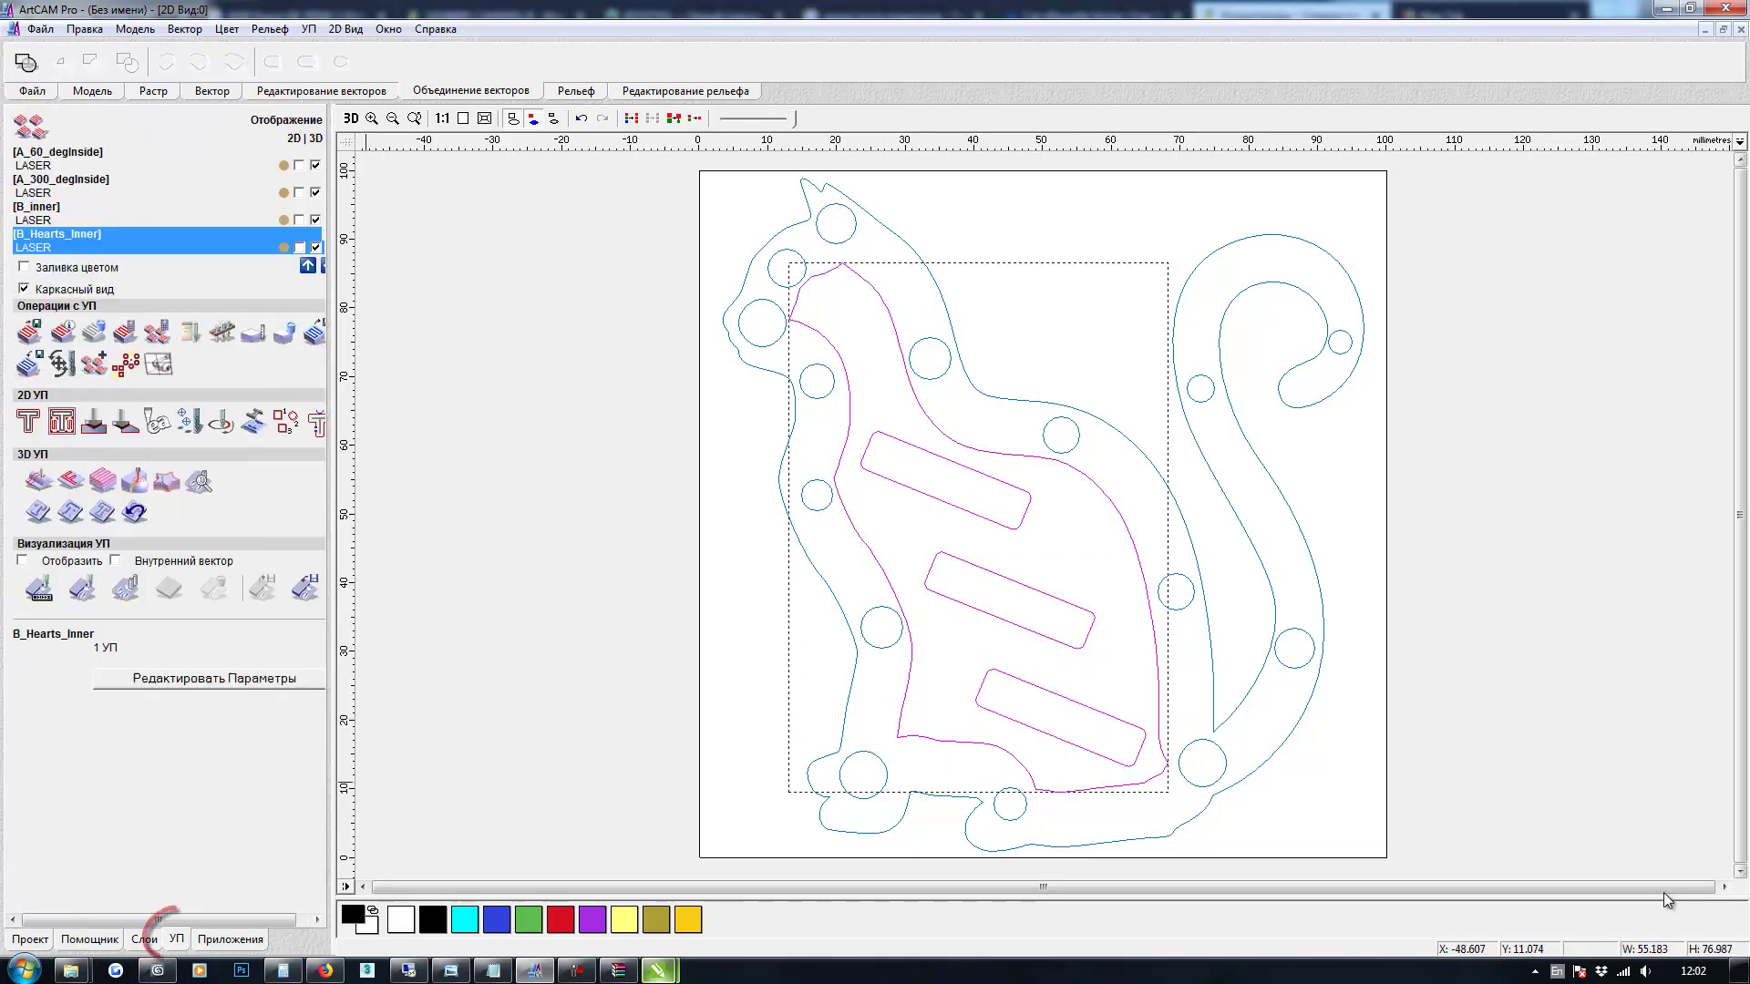
pyautogui.click(62, 421)
pyautogui.doubleClick(221, 410)
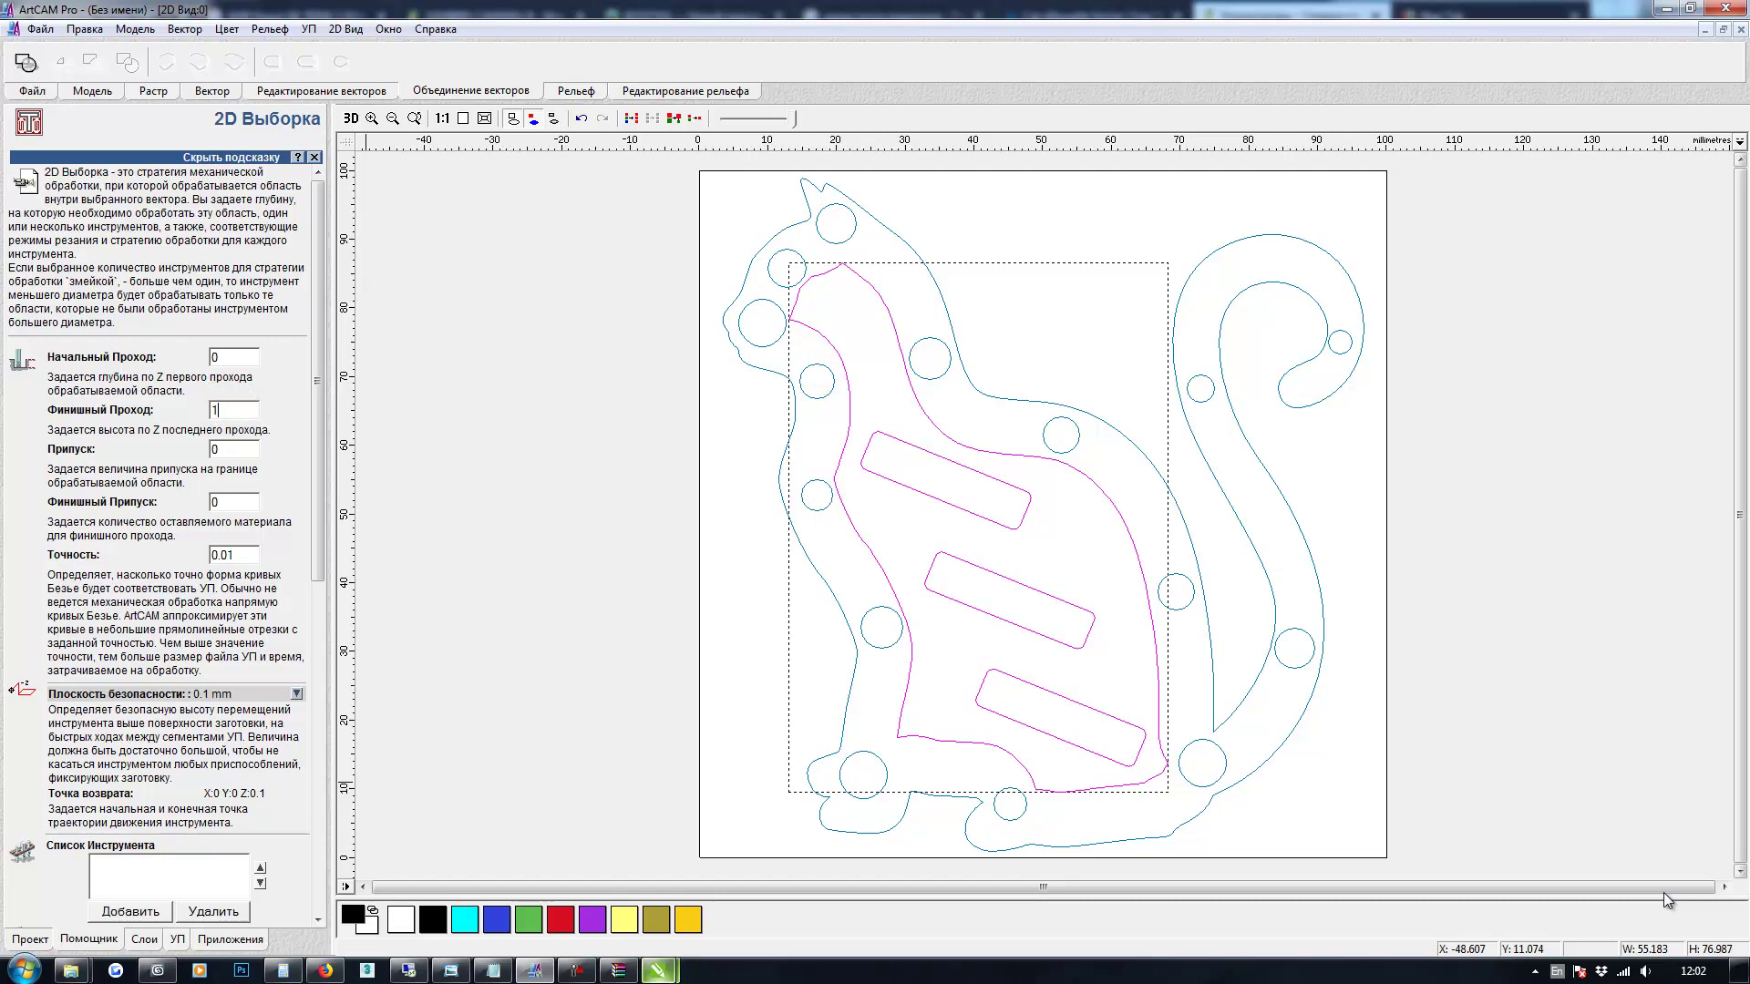
# Assign the LASER tool to the area clearance and set its stepover to 0.55 mm
pyautogui.scroll(-5, 164, 547)
pyautogui.click(130, 698)
pyautogui.moveTo(788, 387); pyautogui.dragTo(788, 567)
pyautogui.click(633, 595)
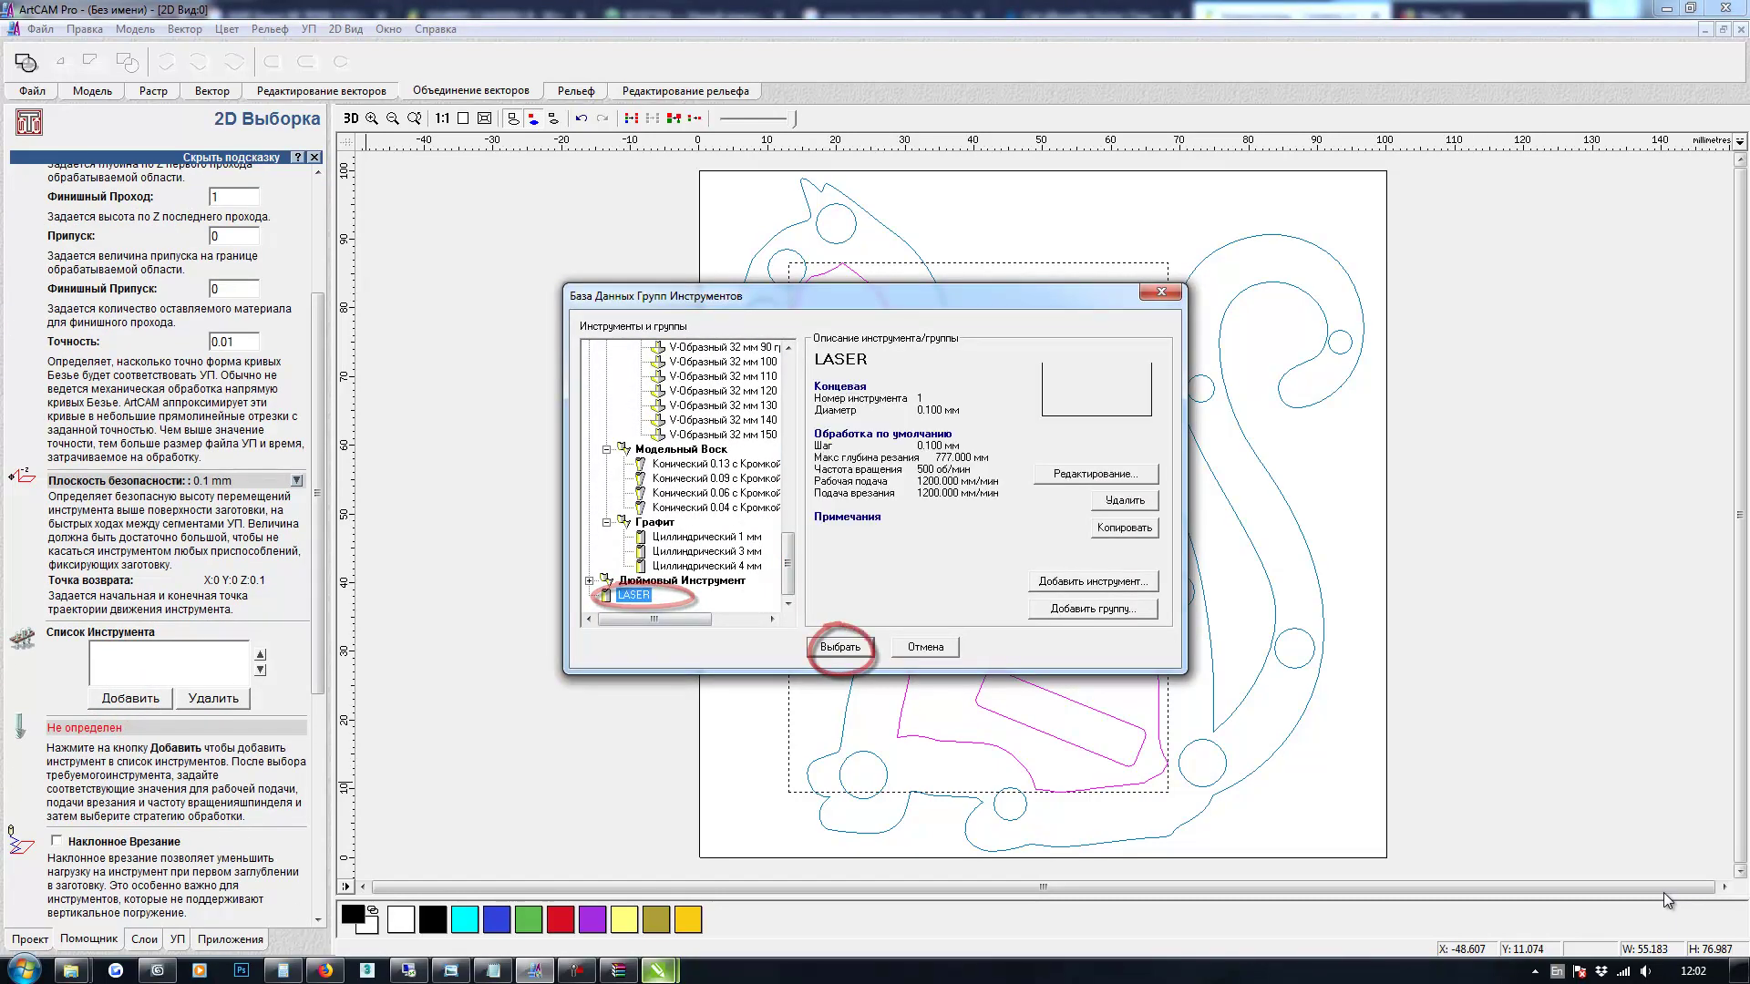
pyautogui.click(840, 647)
pyautogui.scroll(-3, 164, 583)
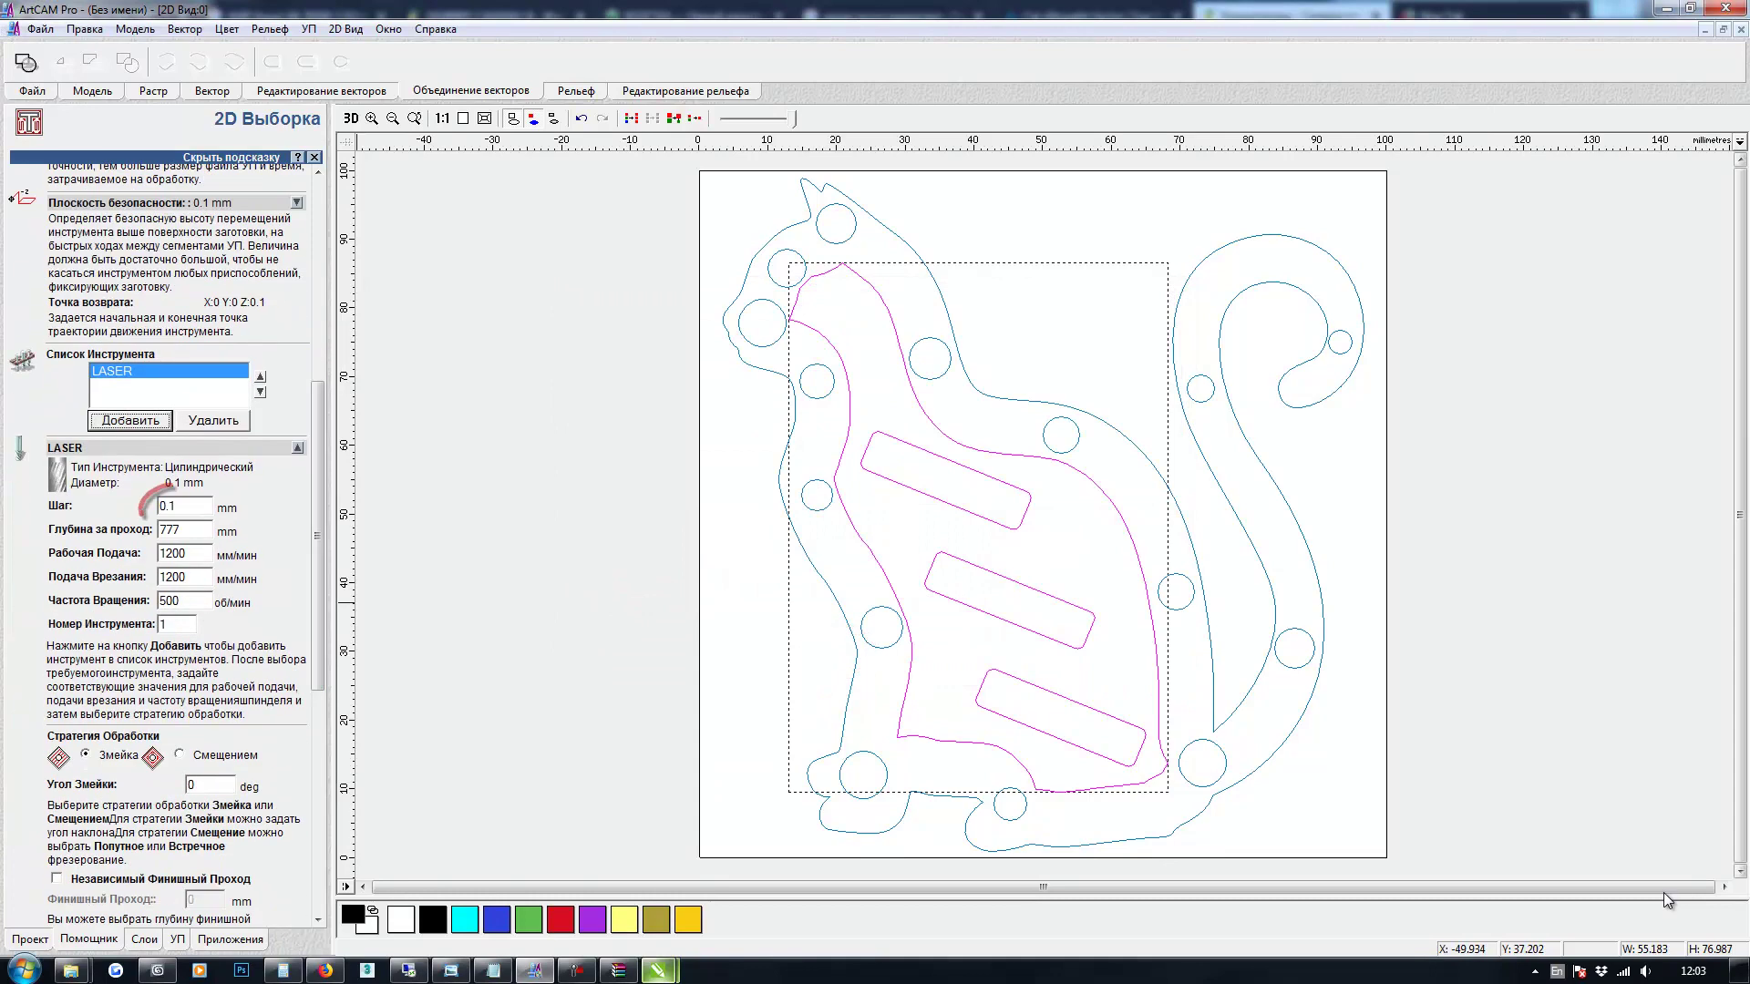
pyautogui.doubleClick(168, 506)
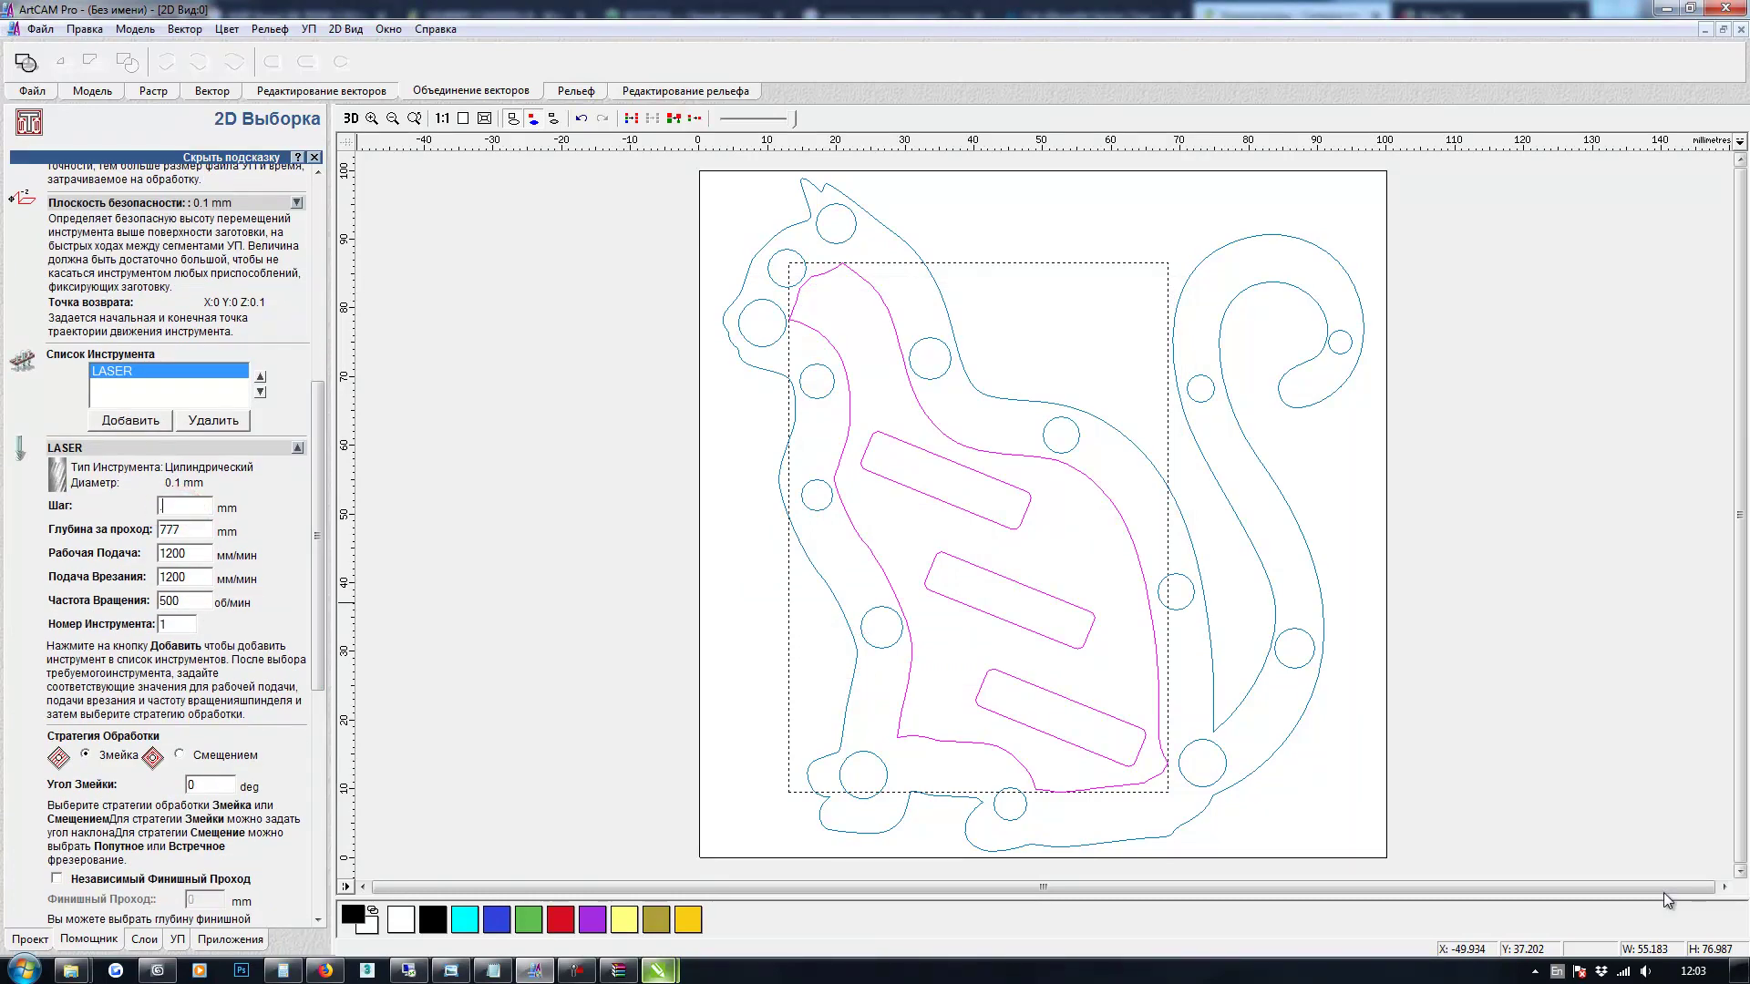
pyautogui.write('.55')
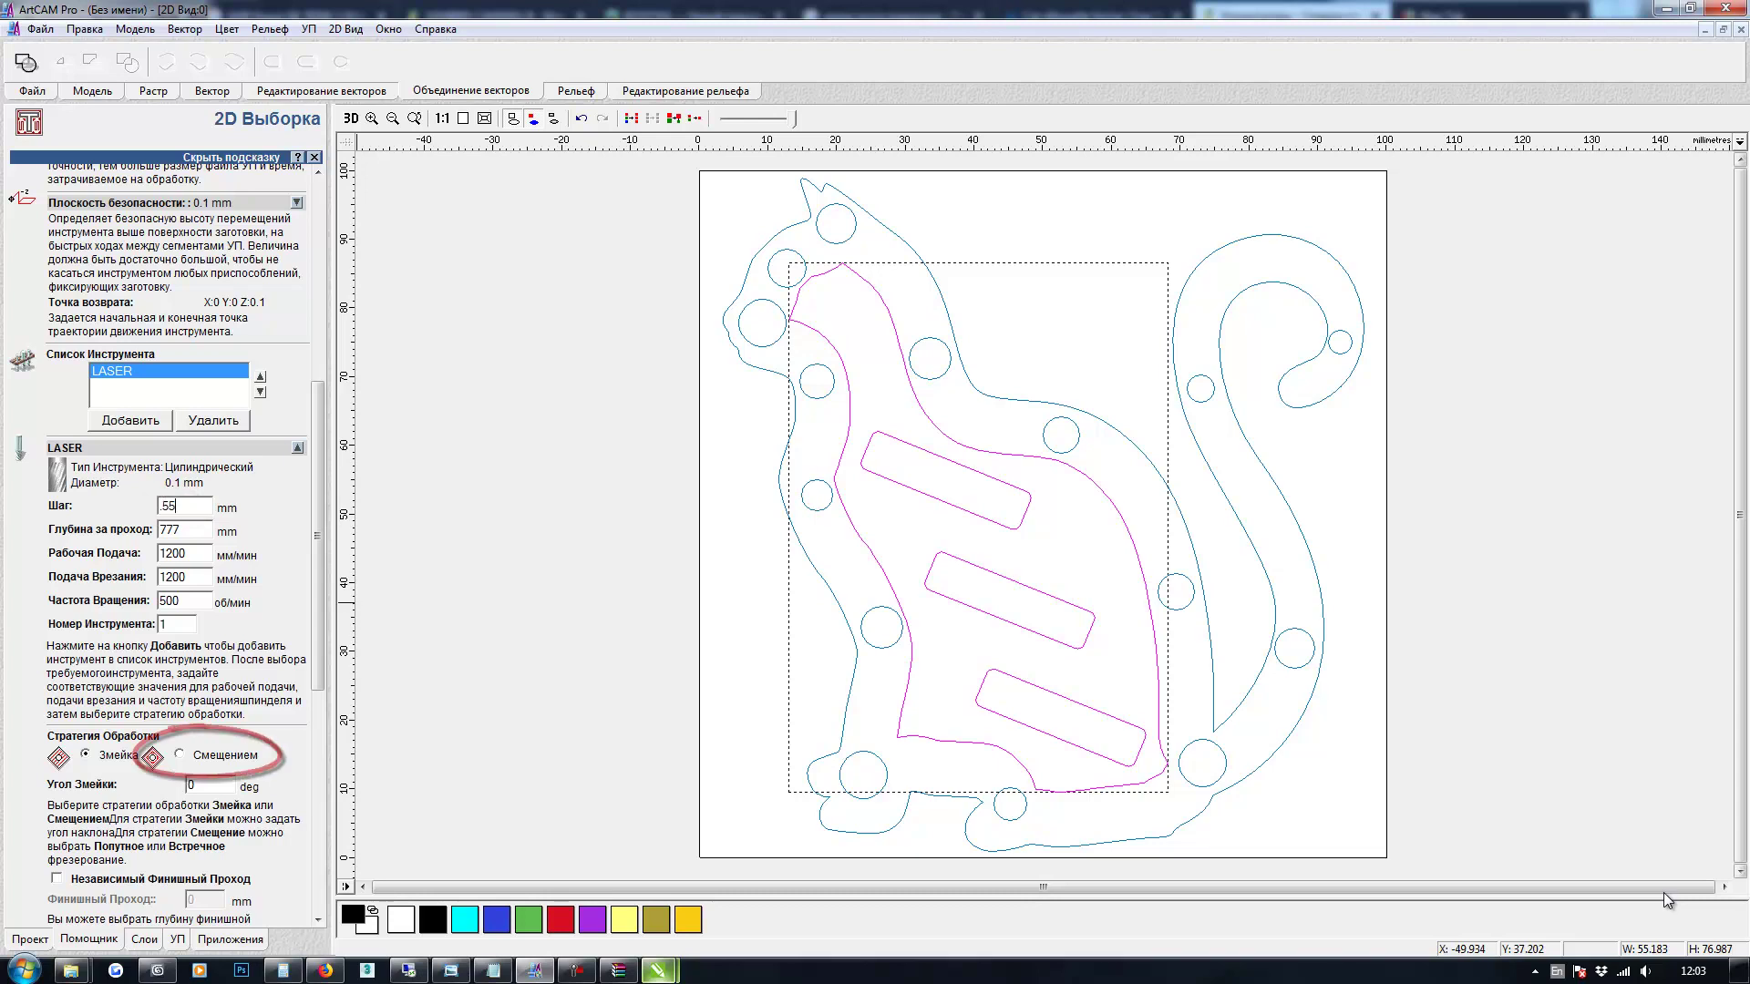
# Choose the offset strategy, name the toolpath C_Inside_sticks and calculate it immediately
pyautogui.click(180, 754)
pyautogui.moveTo(317, 524); pyautogui.dragTo(317, 762)
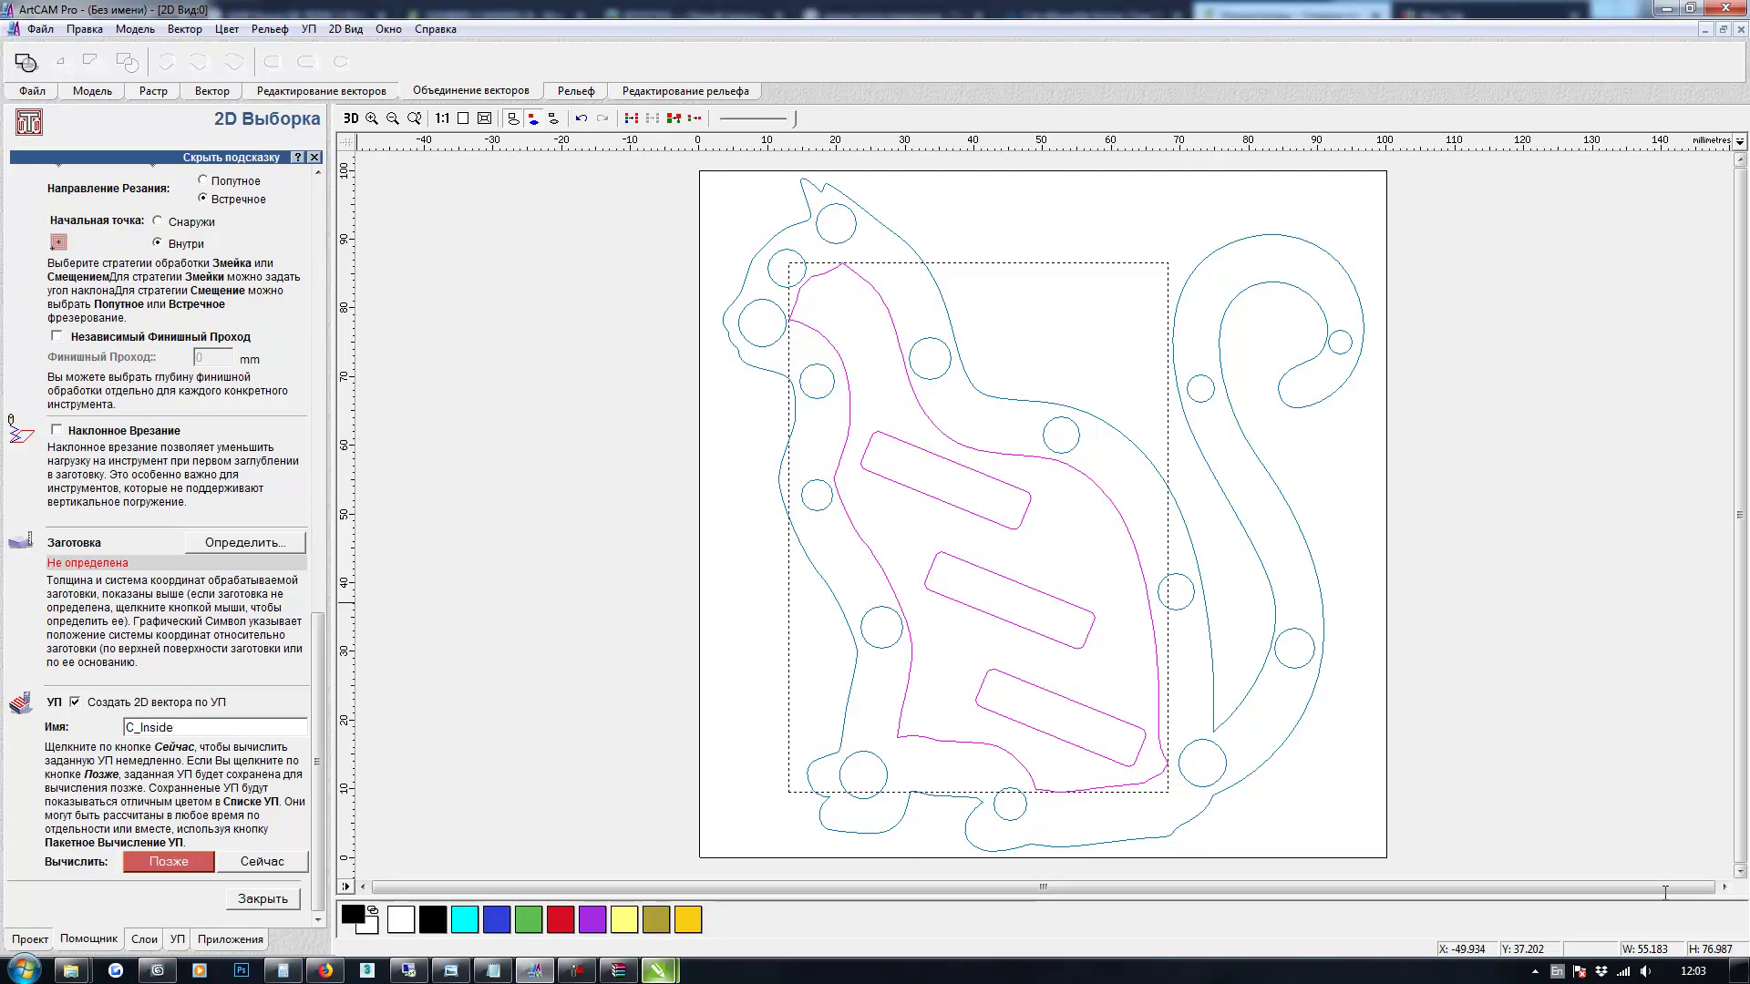
pyautogui.write('icks')
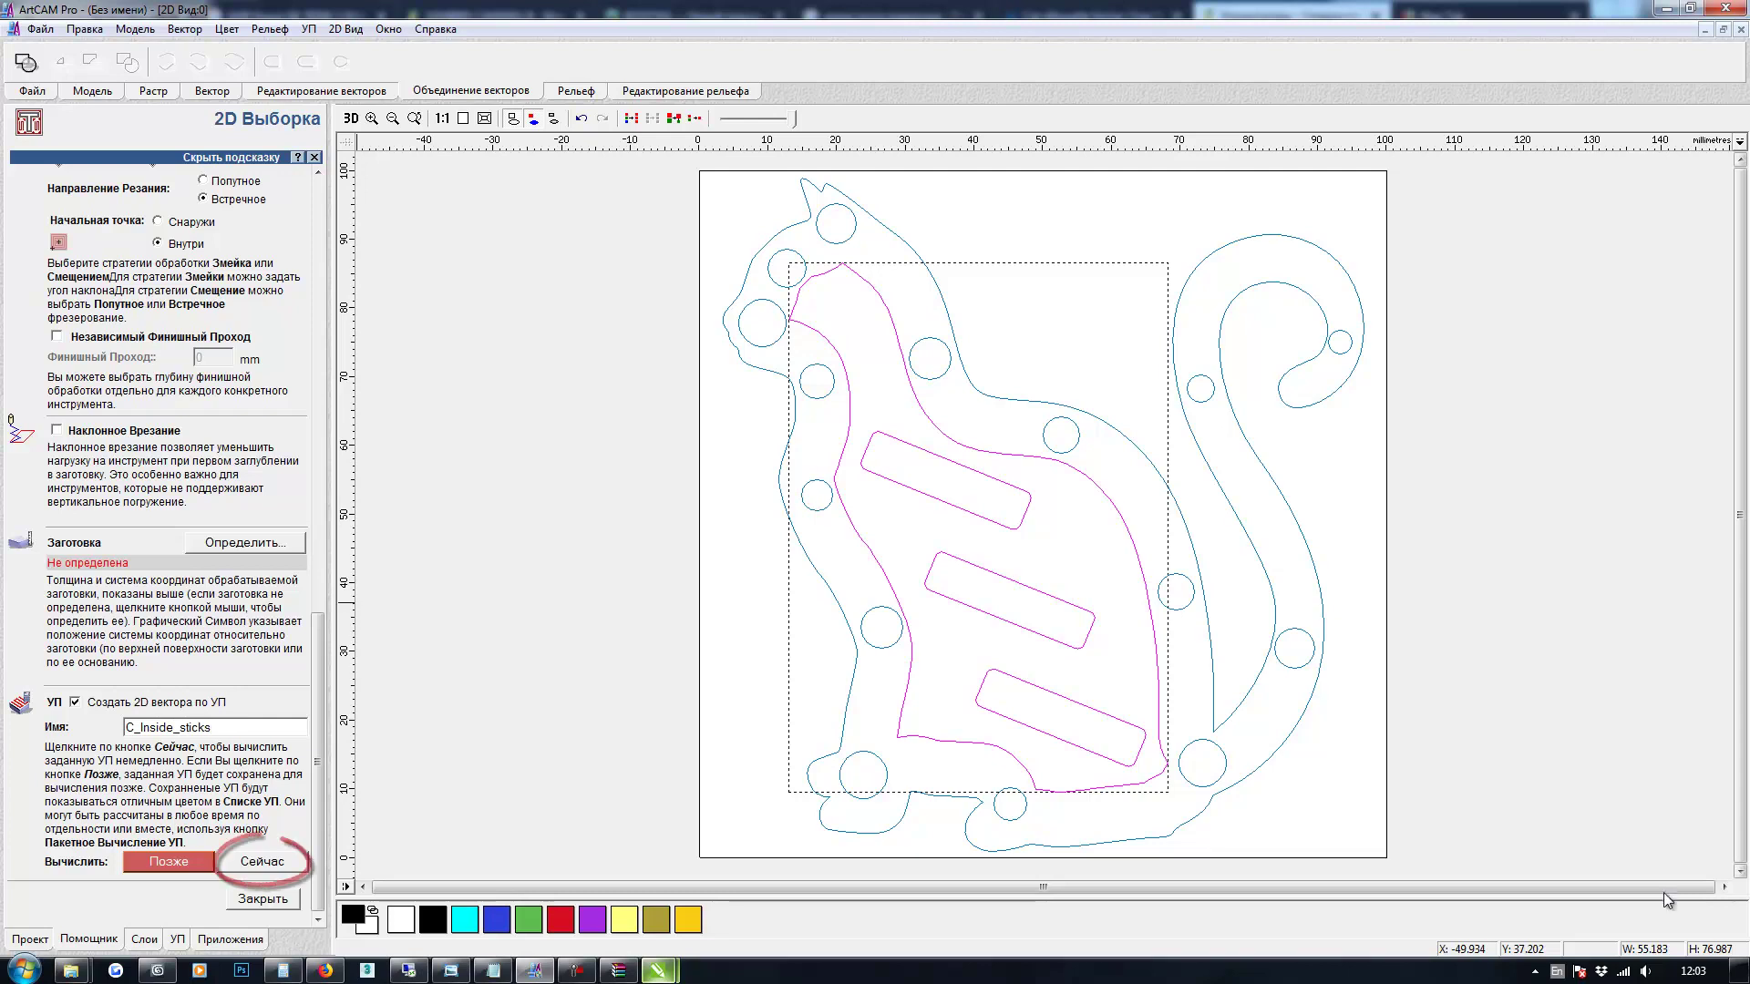
pyautogui.press('Return')
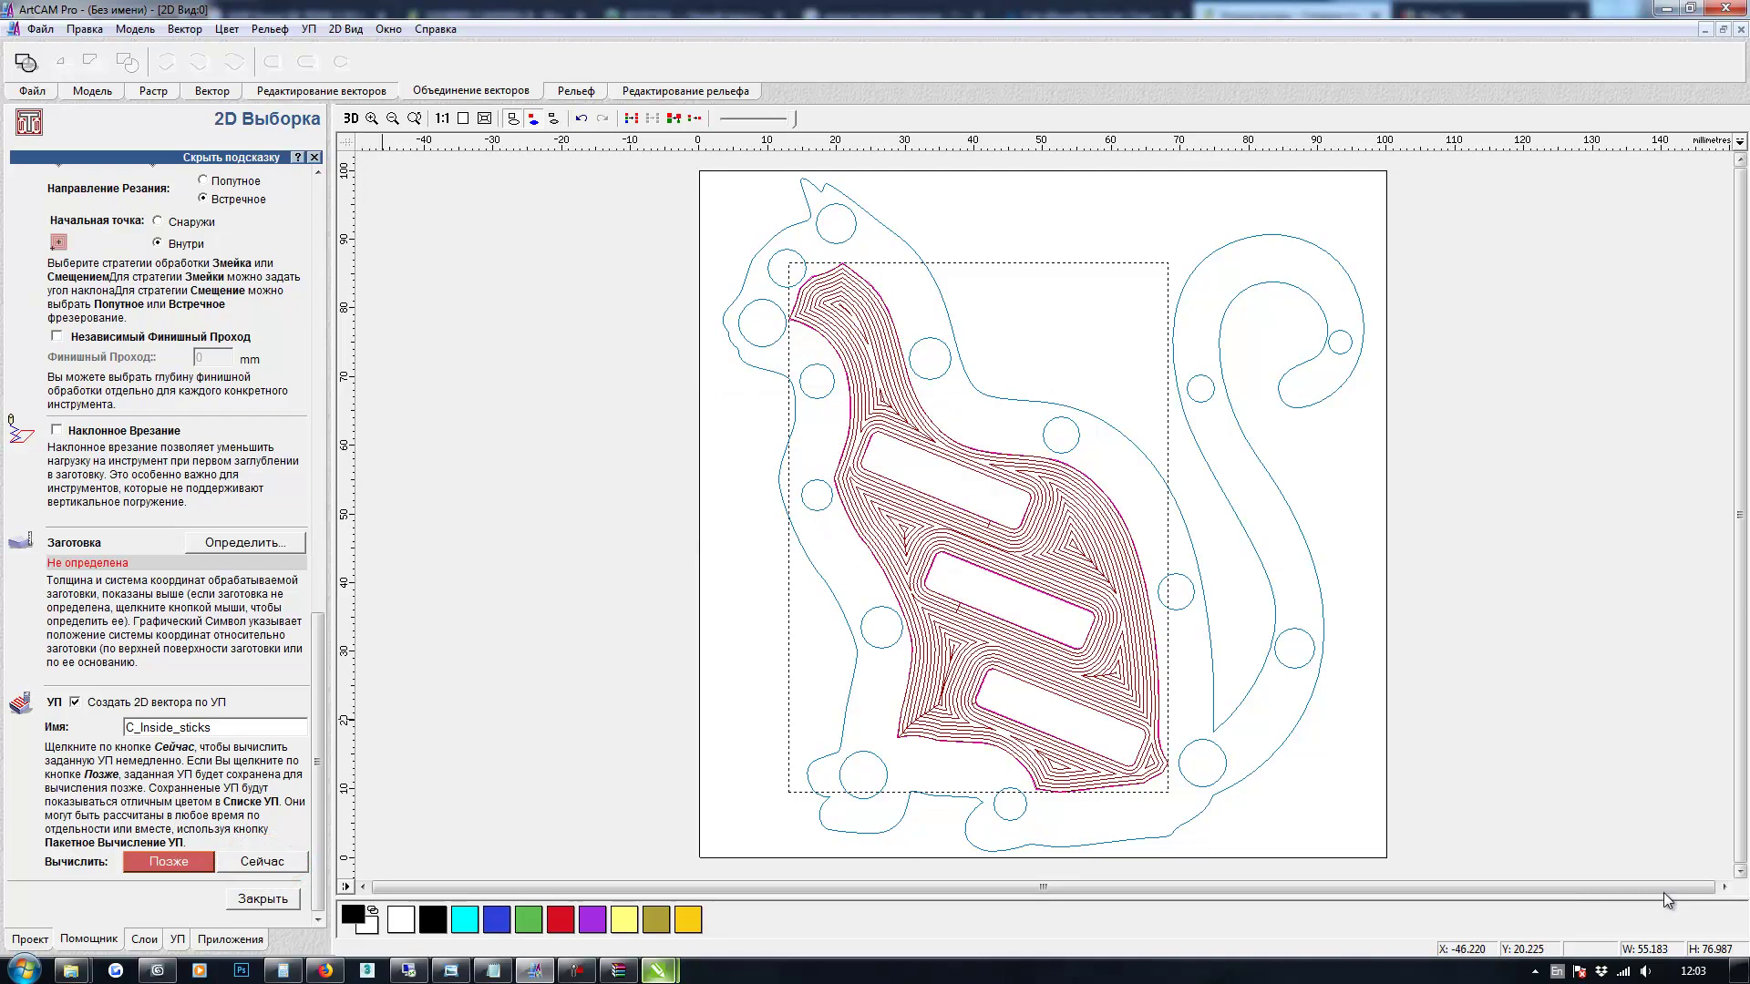
# Close the finished area clearance with nothing selected and hide the C_Inside_sticks toolpath in the 2D view
pyautogui.press('Escape')
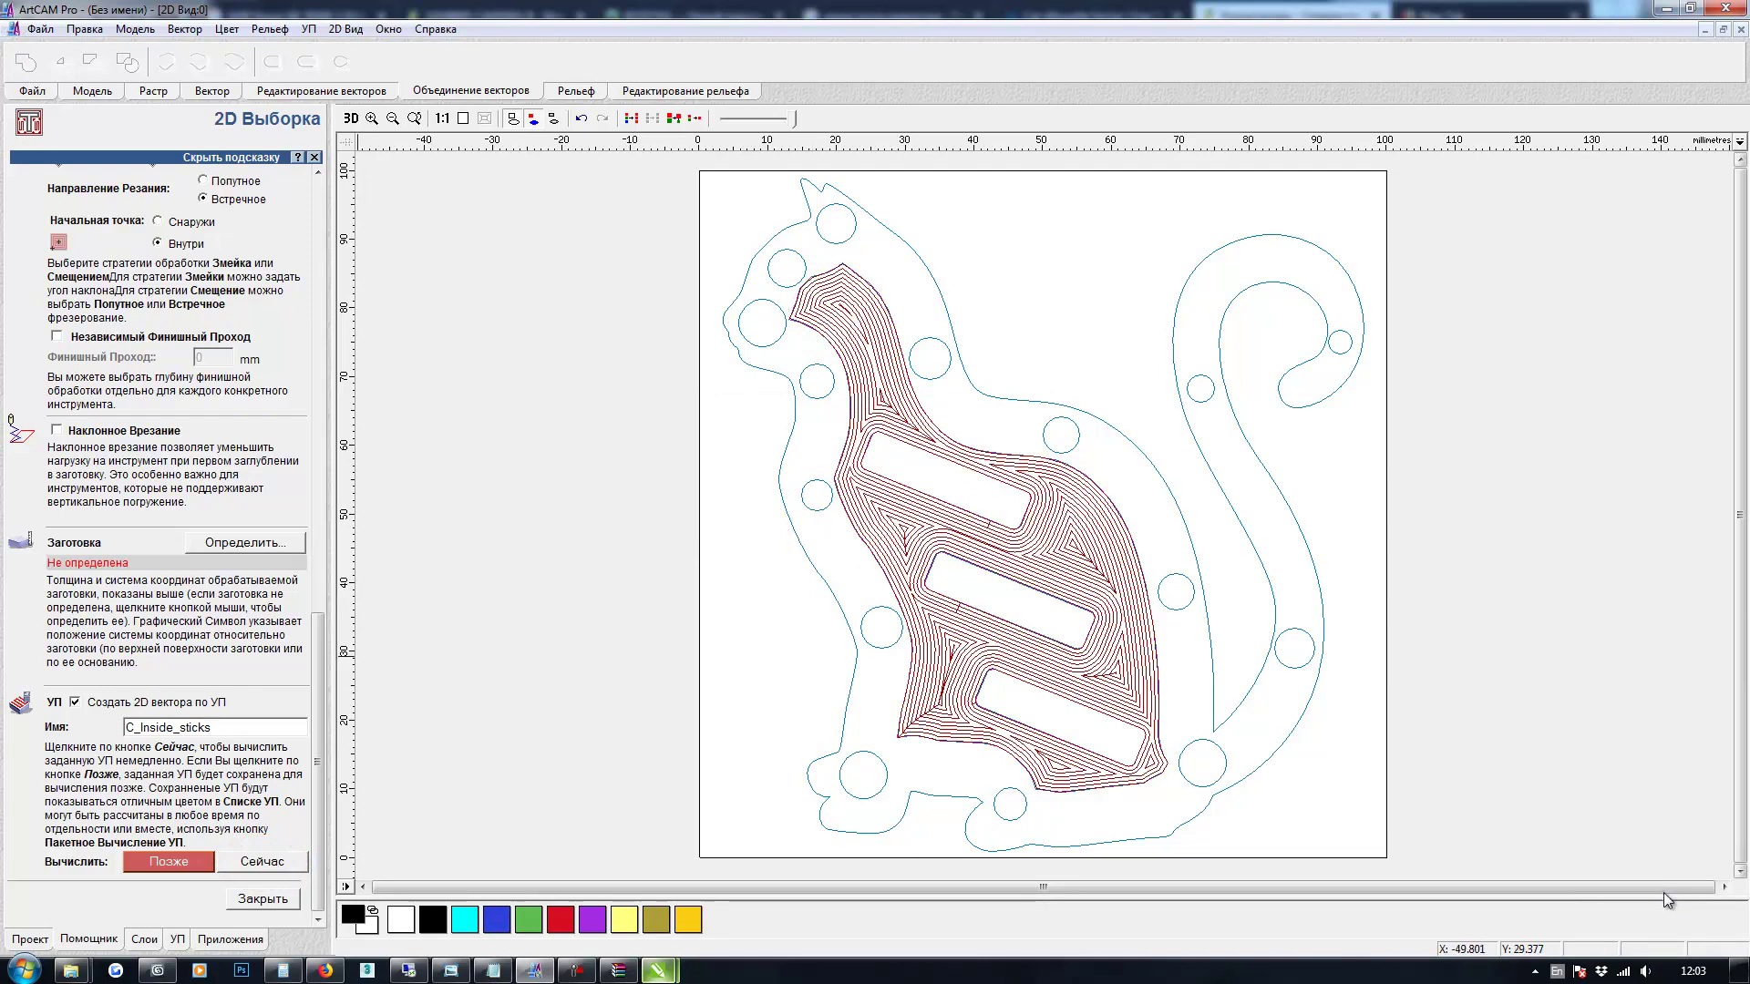
pyautogui.click(262, 899)
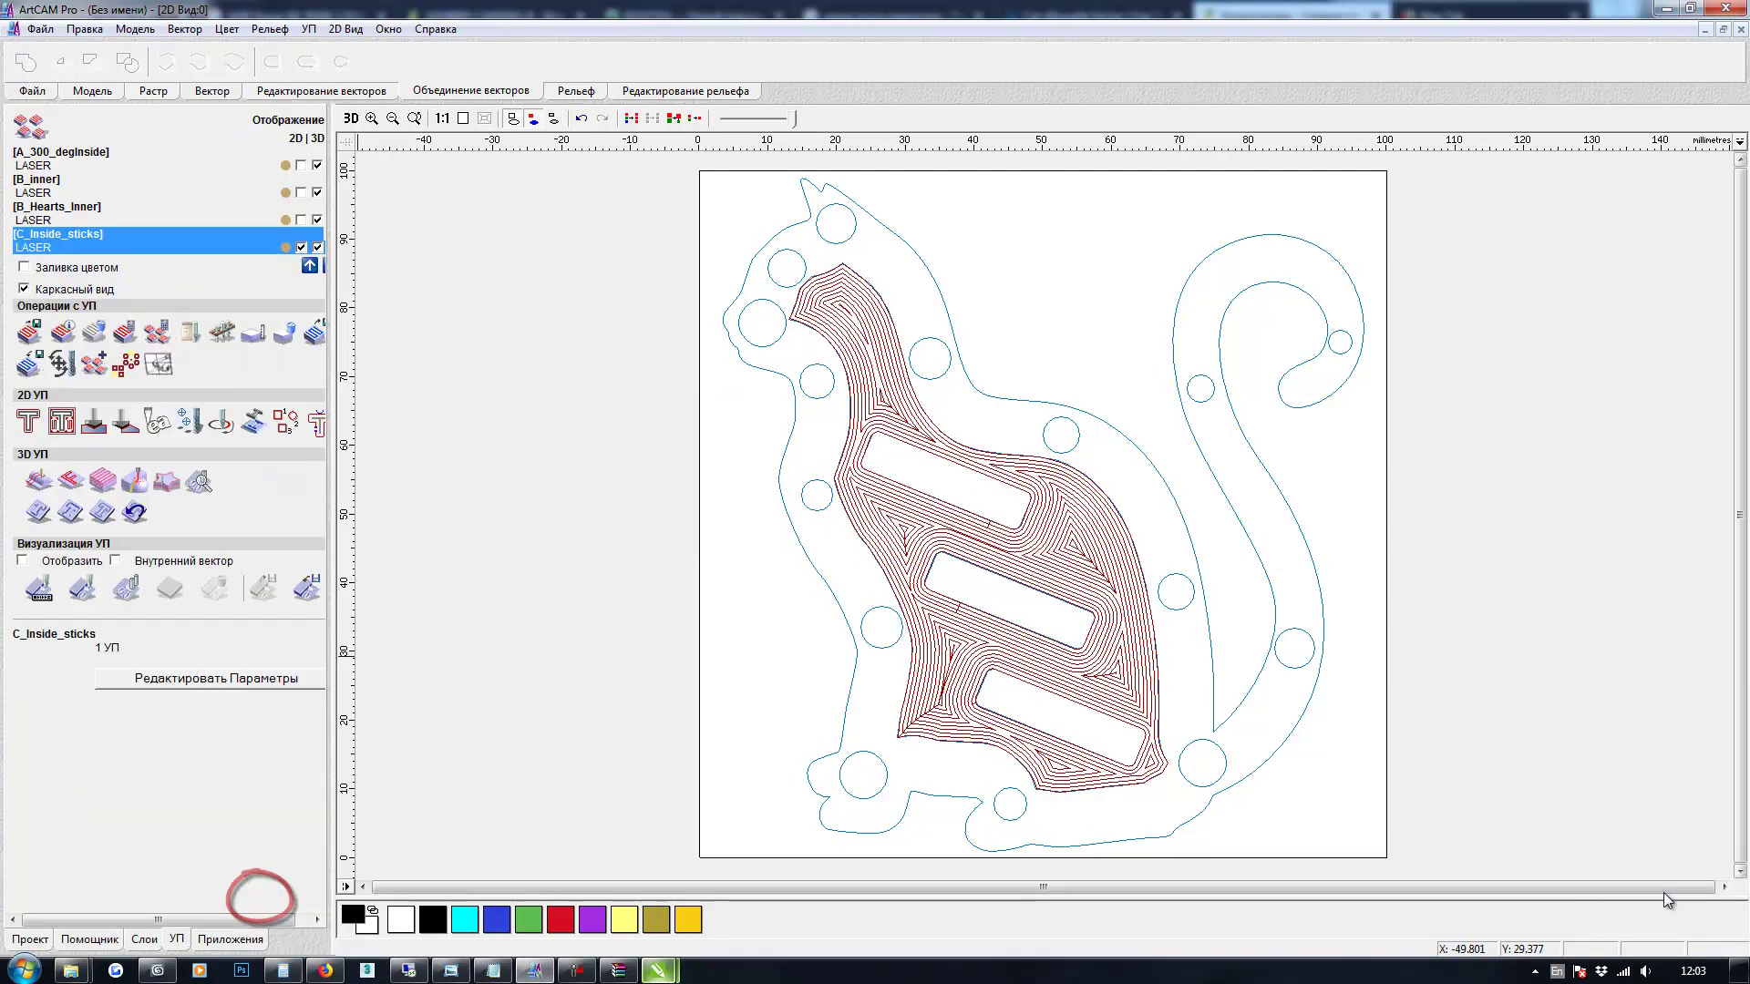
pyautogui.click(301, 247)
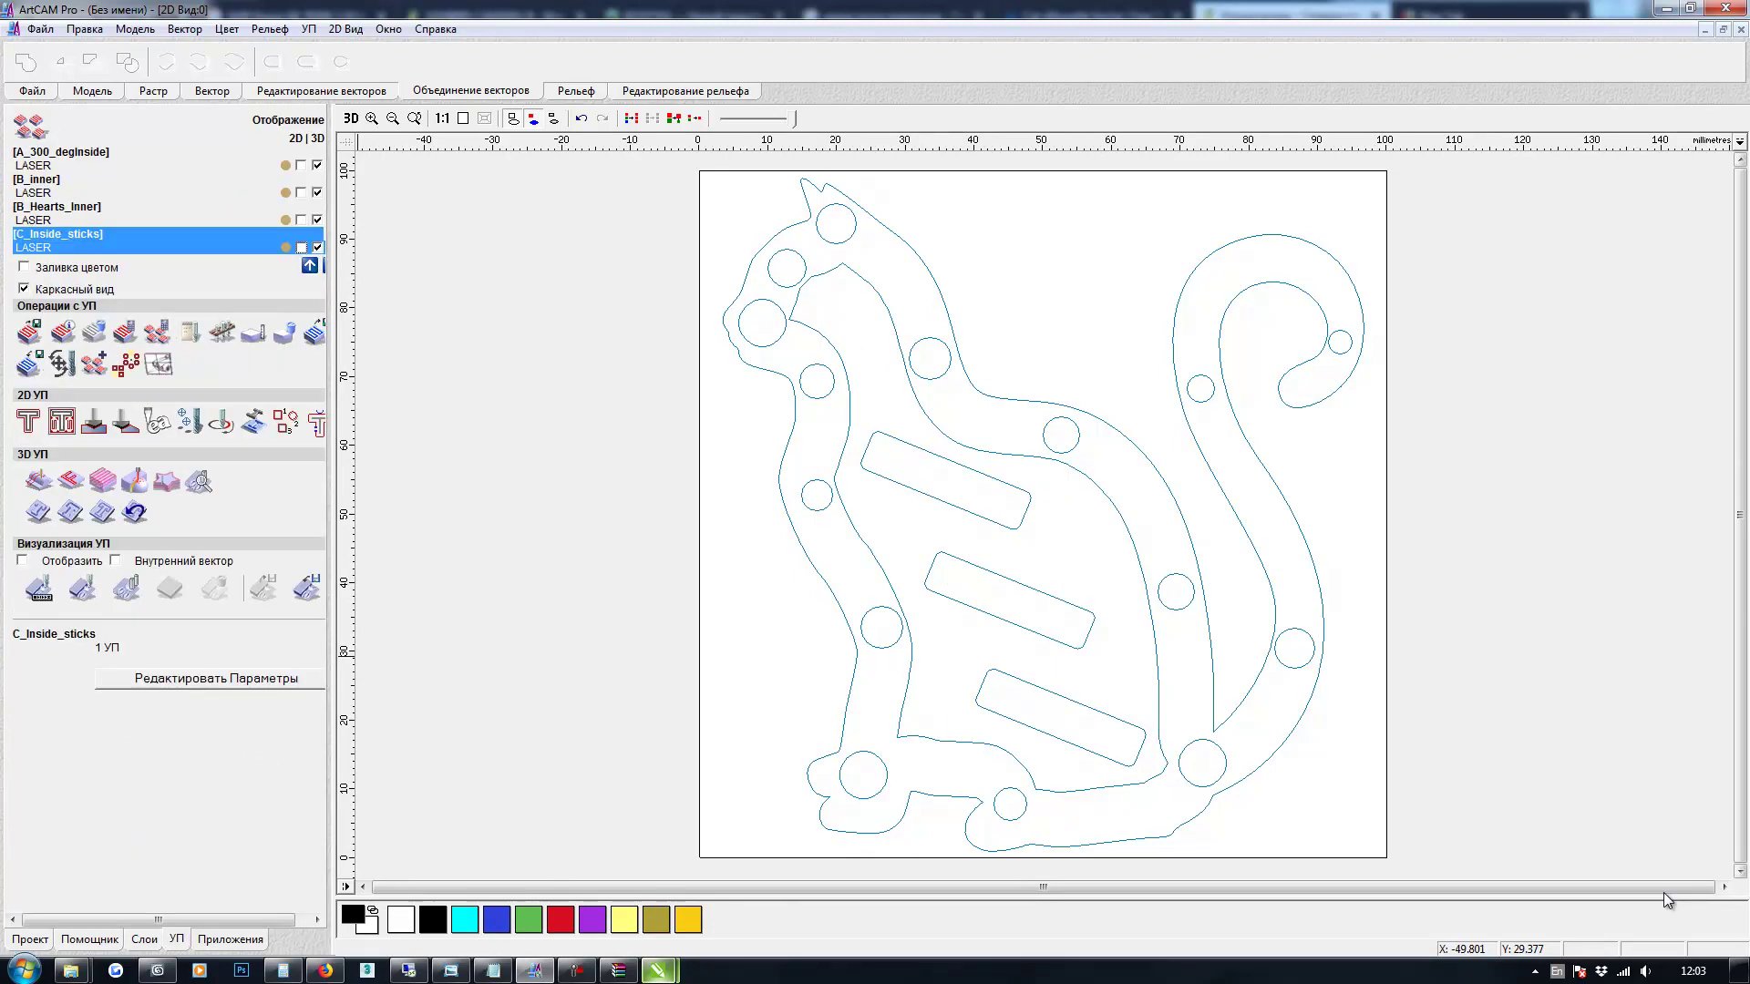
# Select the three tilted bars together with all the circles around the cat's border and tail
pyautogui.moveTo(860, 432); pyautogui.dragTo(1145, 766)
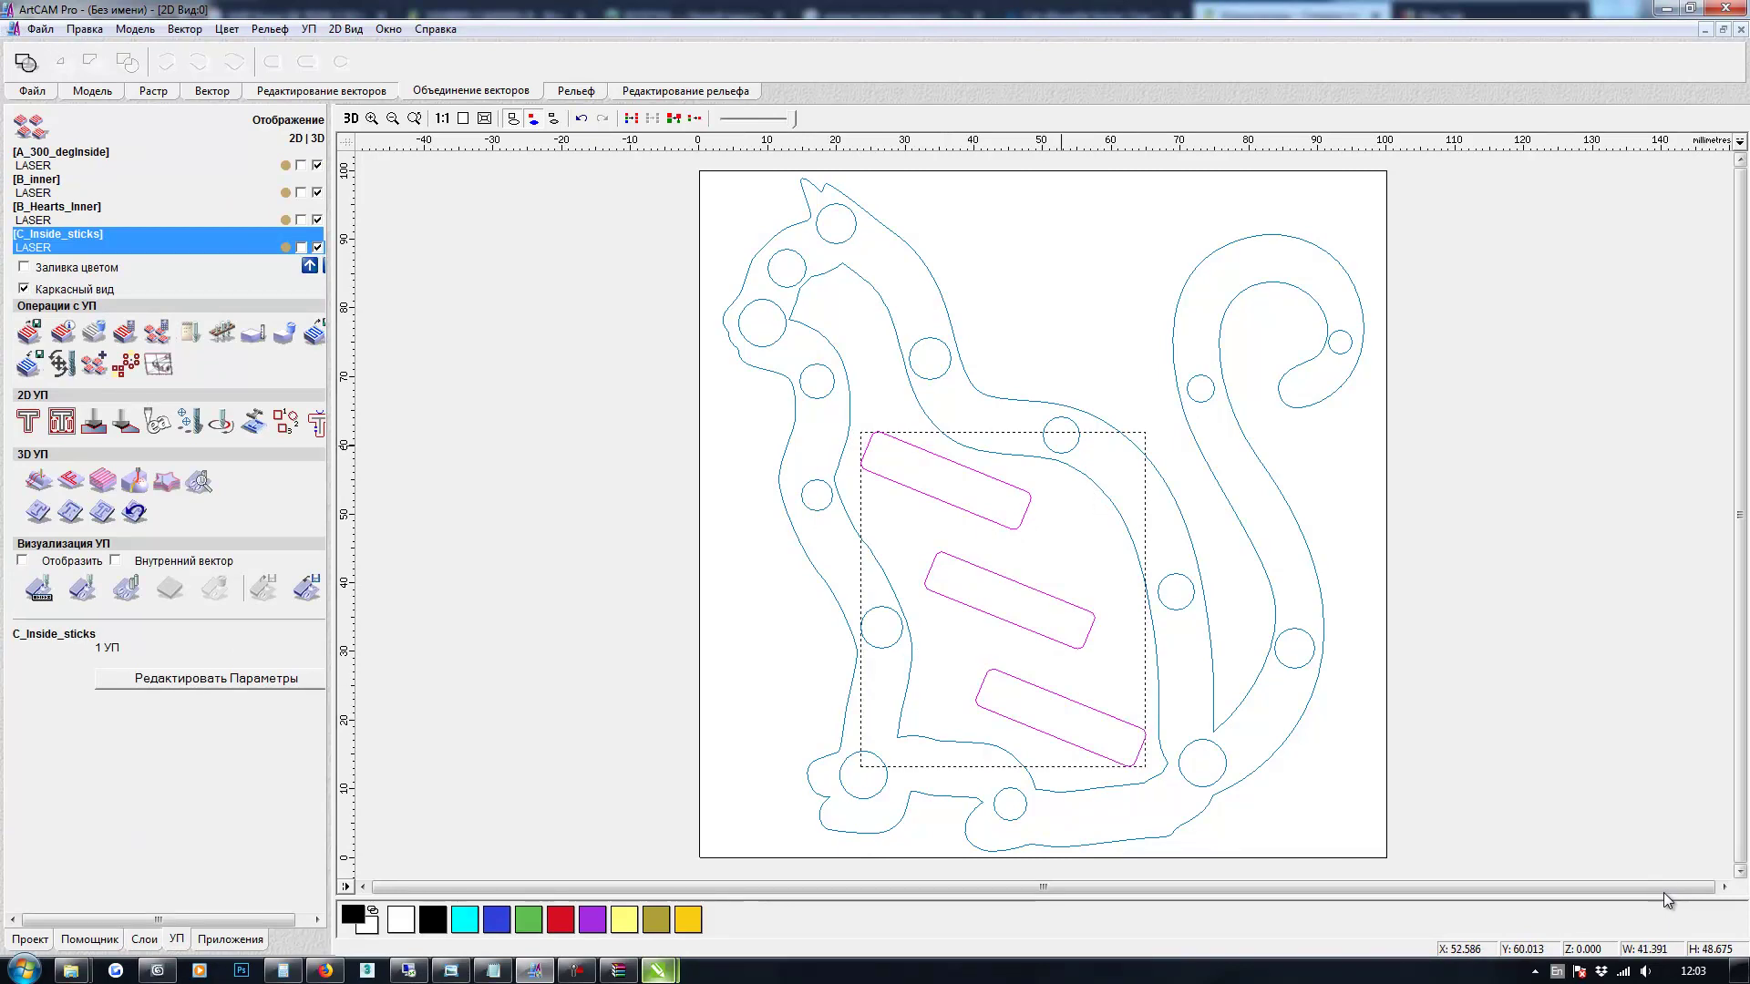
pyautogui.keyDown('shift'); pyautogui.click(1064, 453); pyautogui.keyUp('shift')
pyautogui.scroll(-1, 850, 335)
pyautogui.moveTo(806, 280); pyautogui.dragTo(1271, 766)
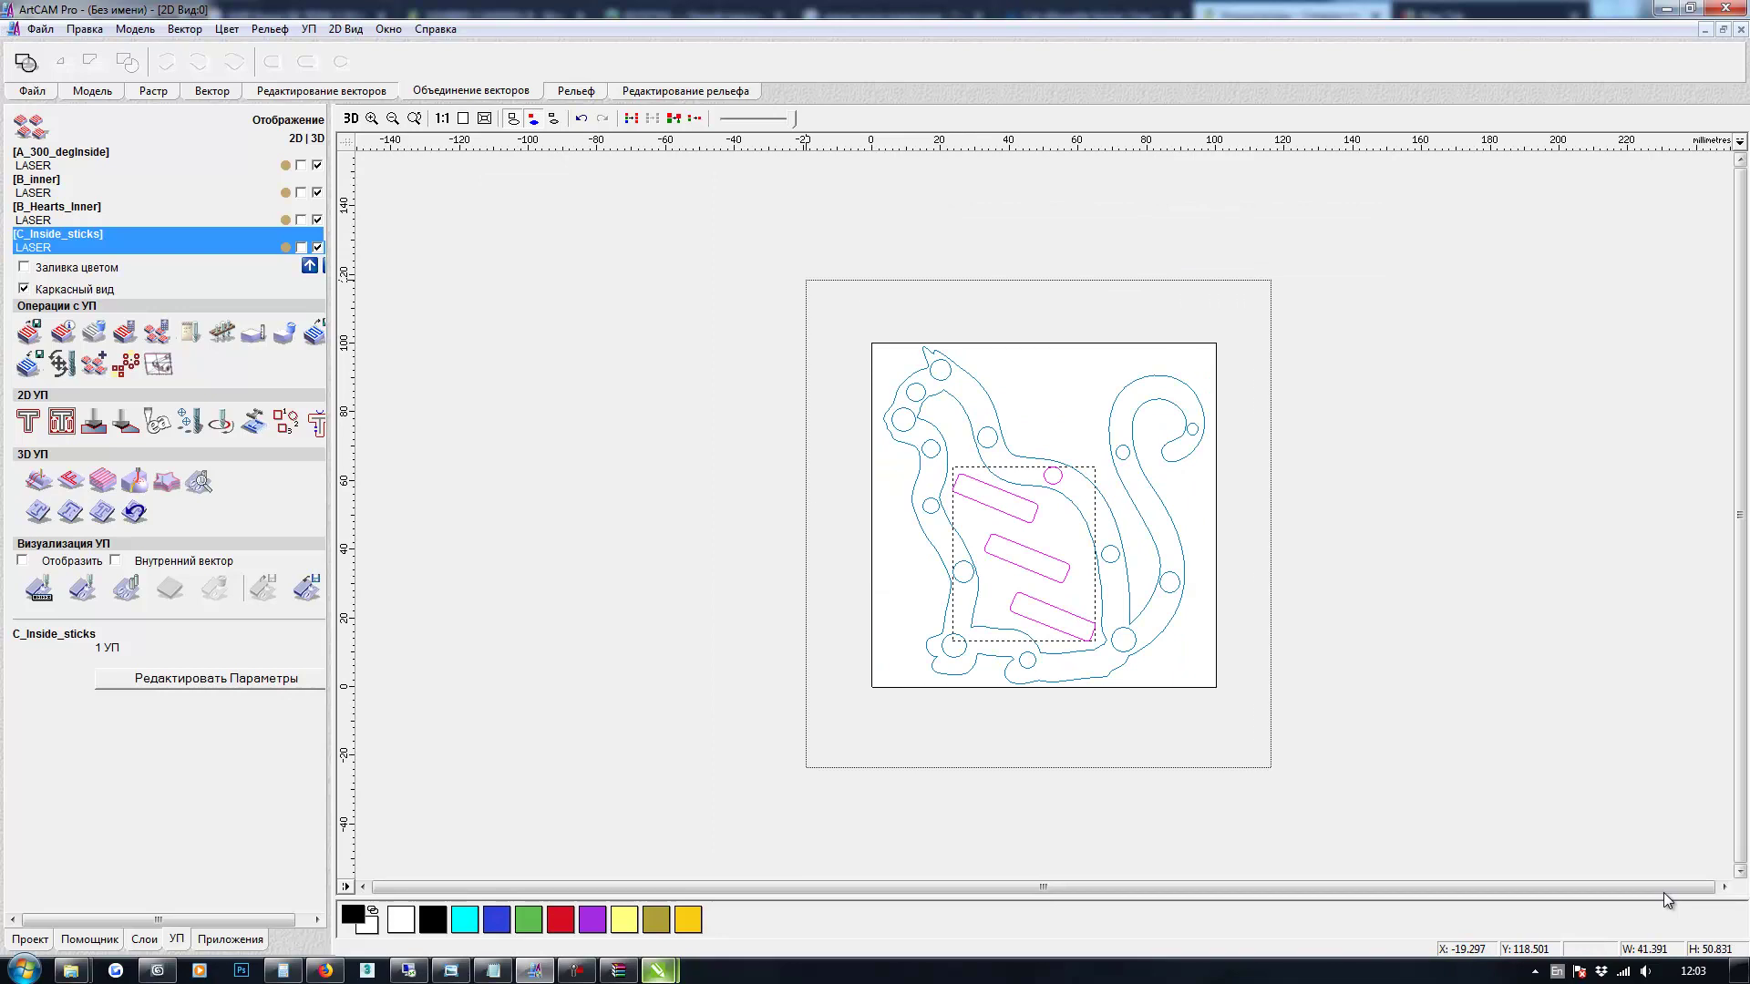
pyautogui.scroll(1, 1081, 480)
pyautogui.keyDown('shift'); pyautogui.click(1083, 472); pyautogui.keyUp('shift')
pyautogui.keyDown('shift'); pyautogui.click(1090, 413); pyautogui.keyUp('shift')
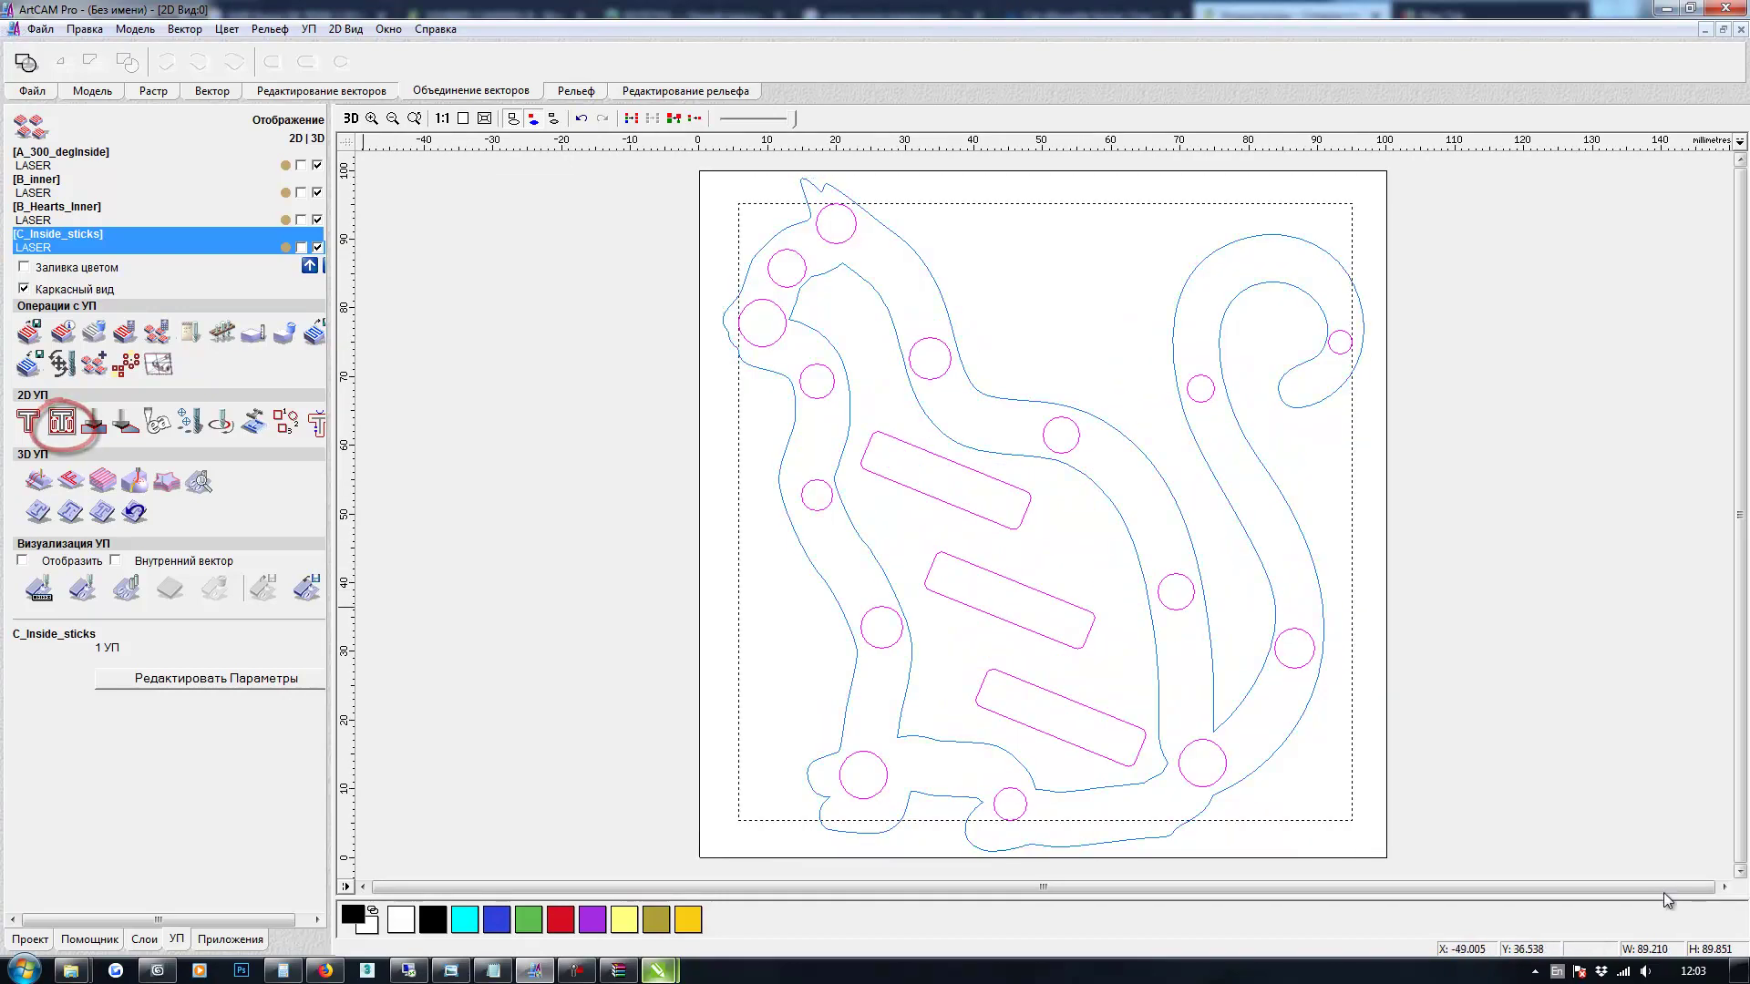
# Start an area clearance for the selected bars and circles and assign the LASER tool to it
pyautogui.click(62, 421)
pyautogui.doubleClick(216, 410)
pyautogui.scroll(-5, 1666, 901)
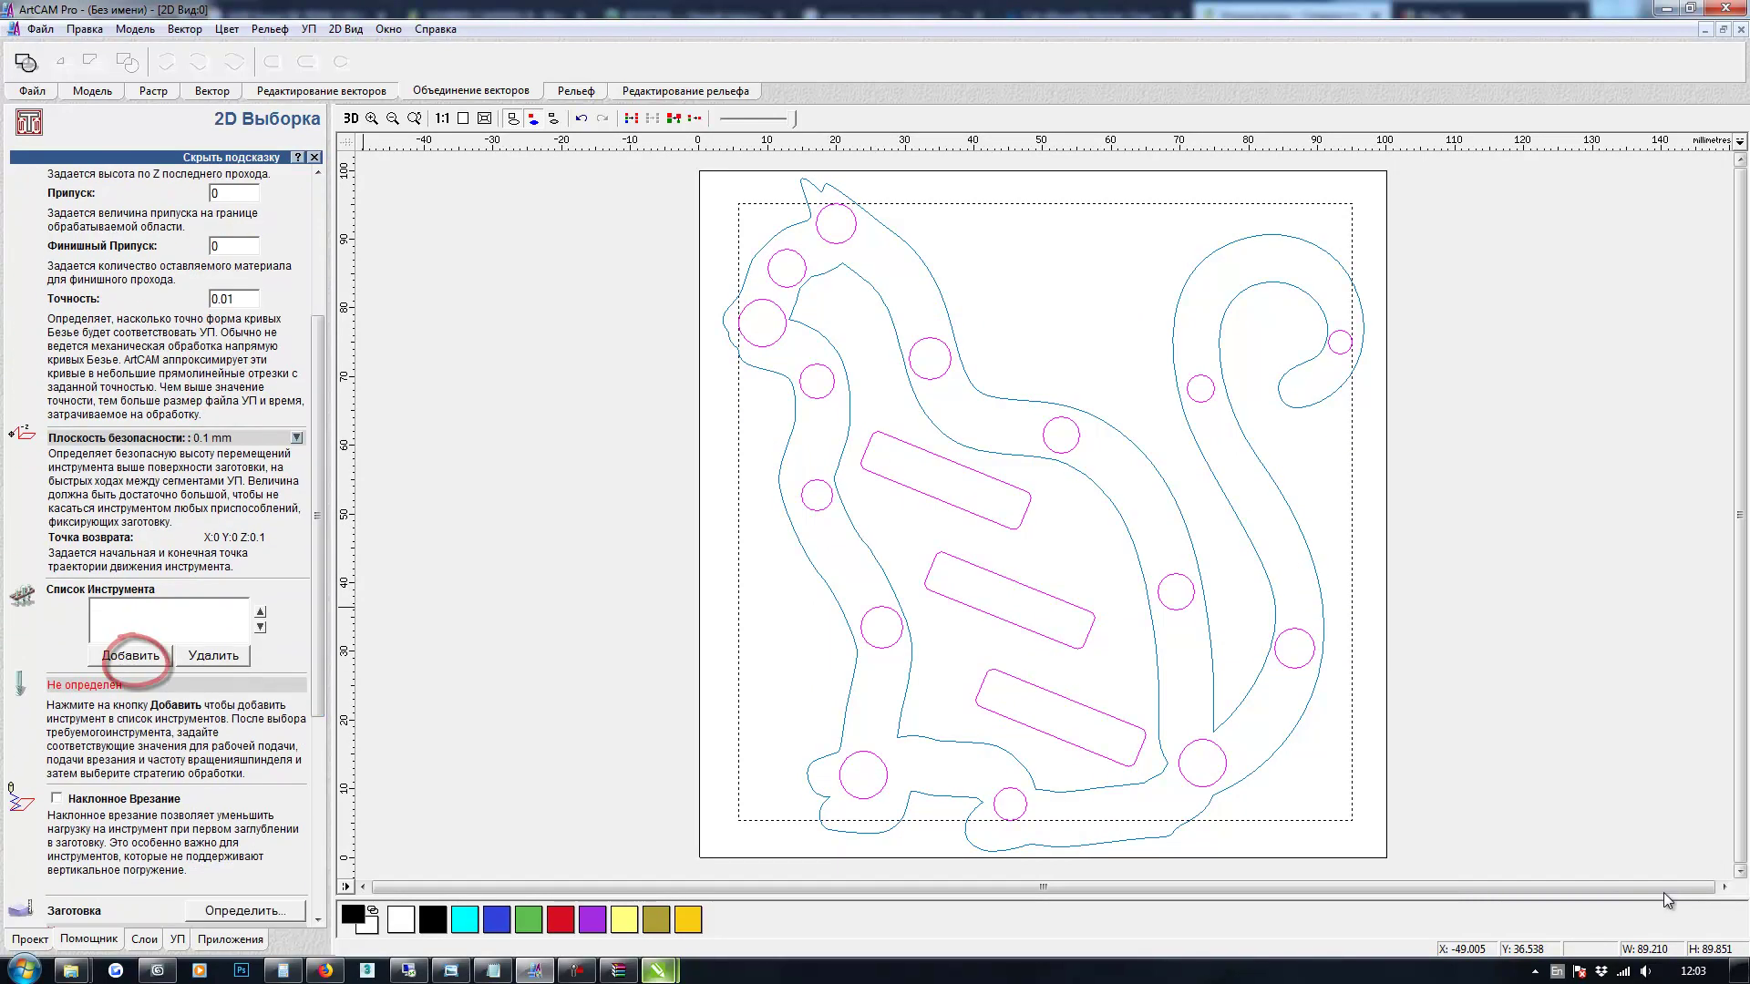
pyautogui.click(131, 657)
pyautogui.moveTo(788, 390); pyautogui.dragTo(788, 515)
pyautogui.press('End')
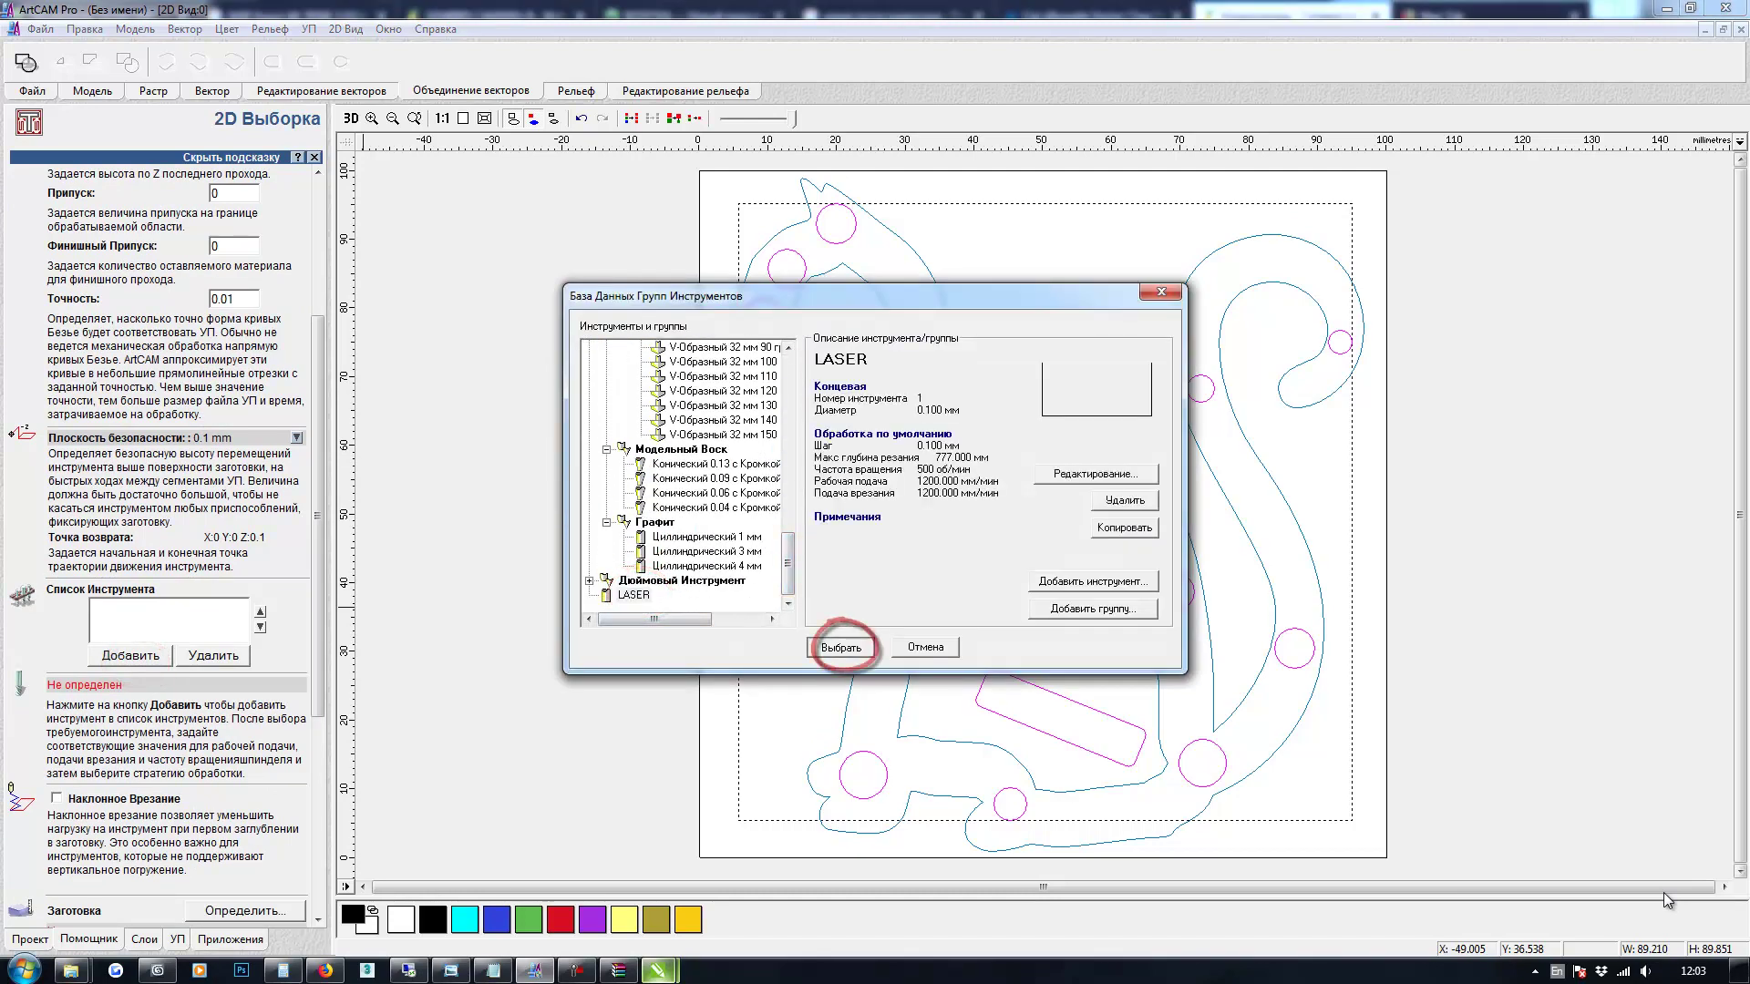
pyautogui.press('Return')
# Choose the raster strategy at an angle of 90 degrees and set the stepover to 0.8 mm
pyautogui.moveTo(317, 578); pyautogui.dragTo(317, 624)
pyautogui.click(179, 536)
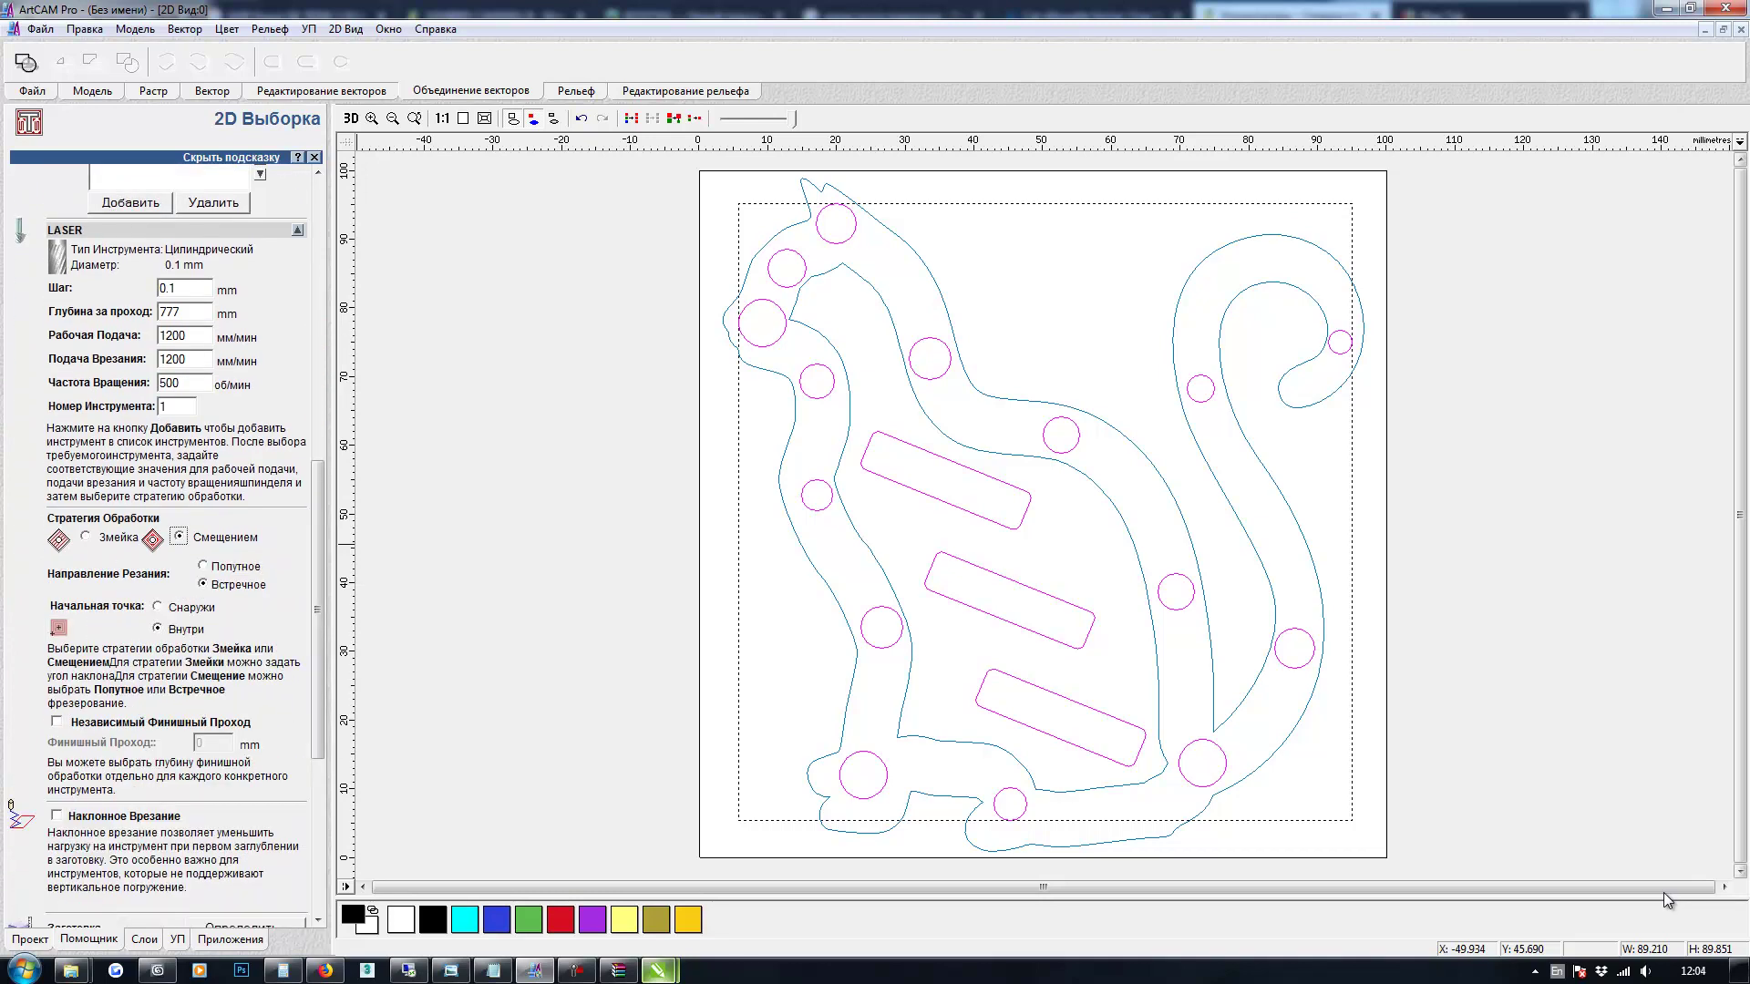
pyautogui.press('Up')
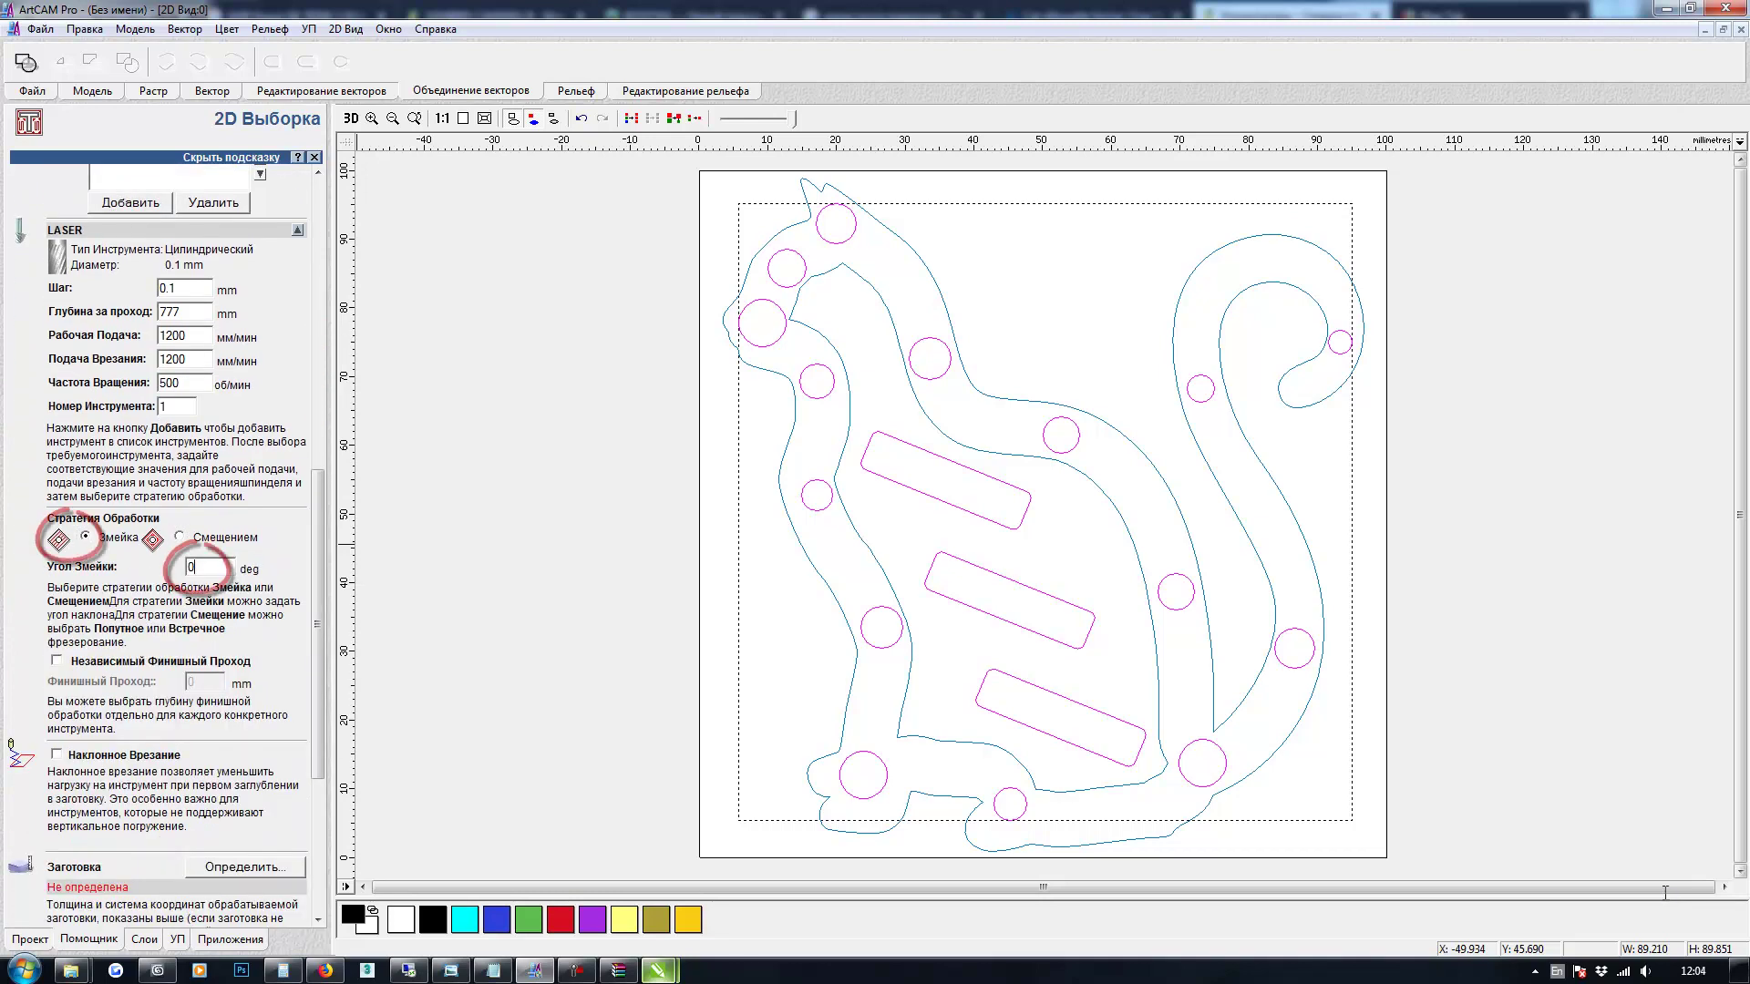
pyautogui.write('90')
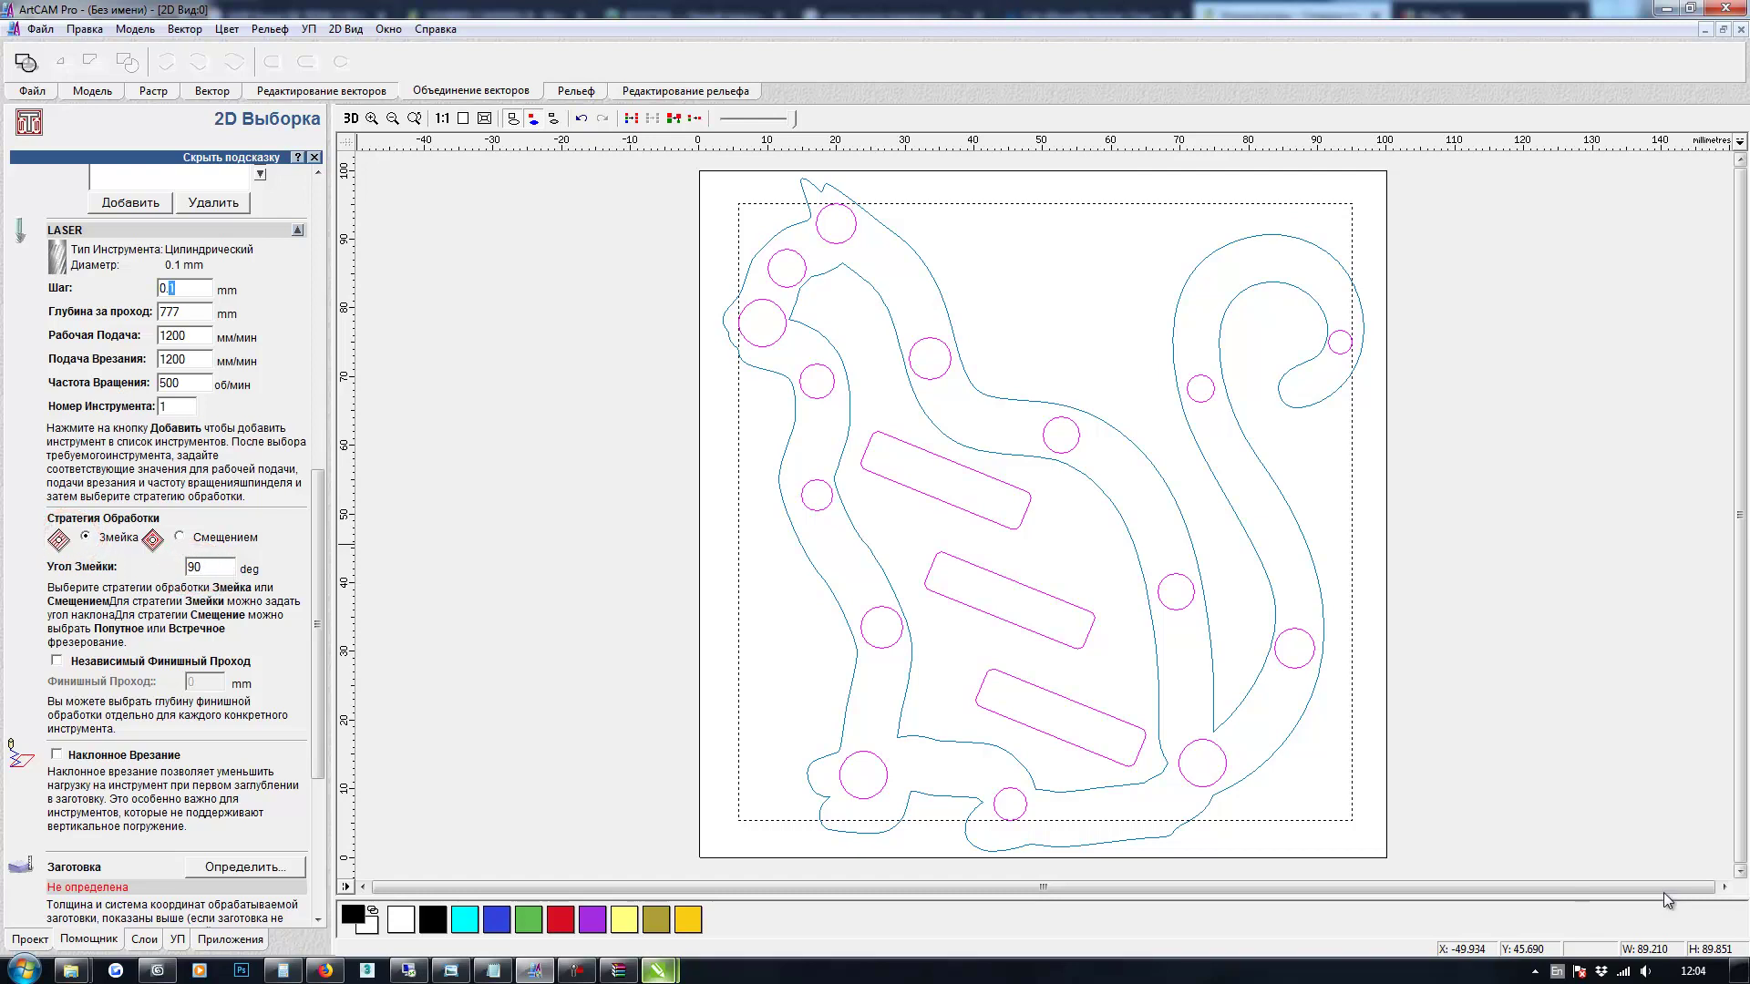
pyautogui.write('8')
# Name the toolpath C_InsideGeometry, calculate it immediately and close the area clearance
pyautogui.scroll(-3, 1664, 893)
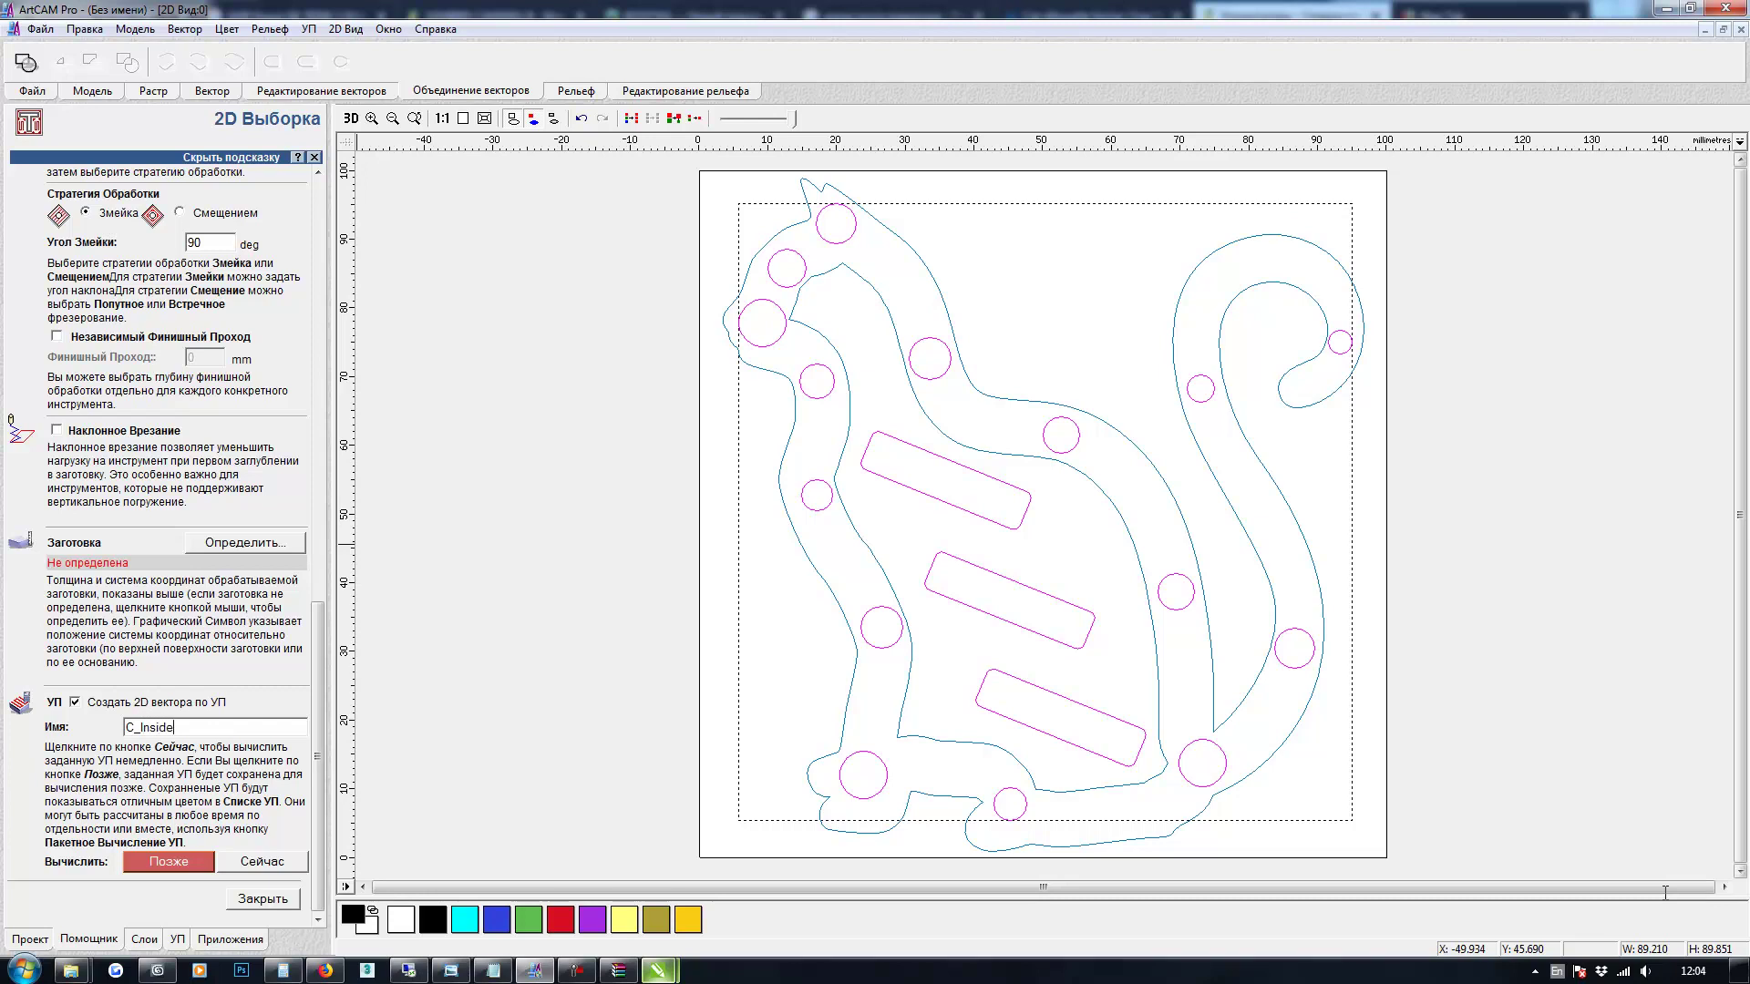
pyautogui.write('Geometry')
pyautogui.click(262, 862)
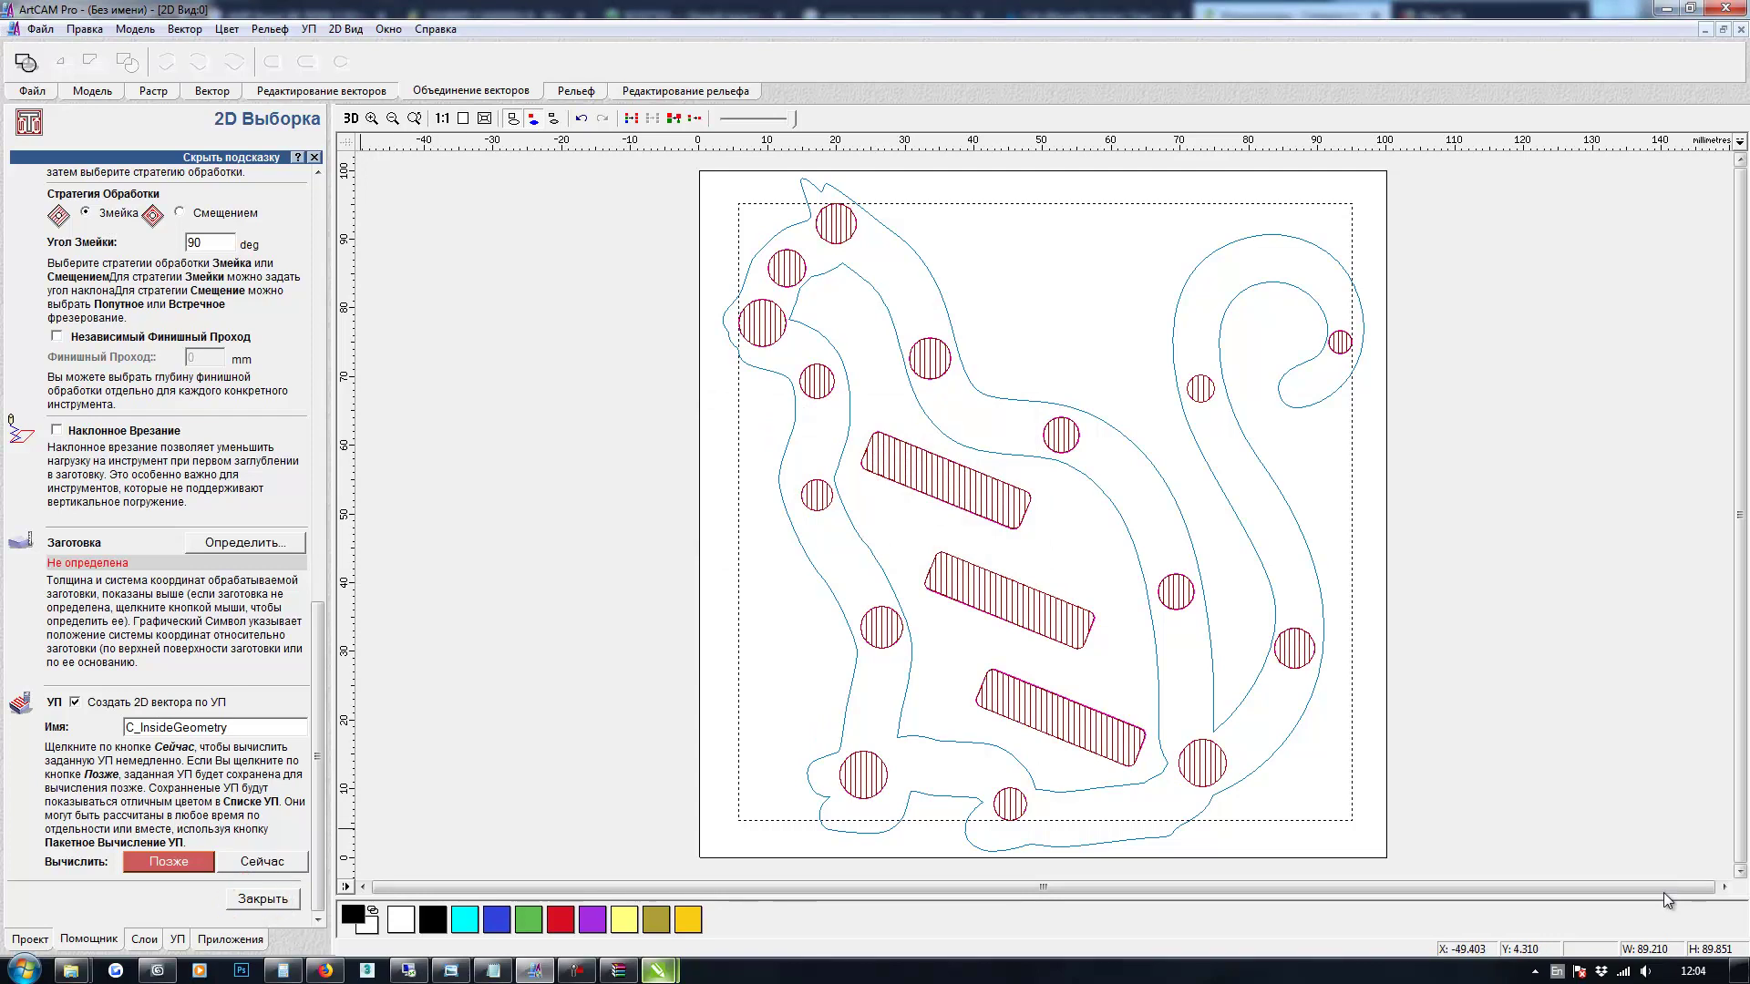
pyautogui.click(263, 900)
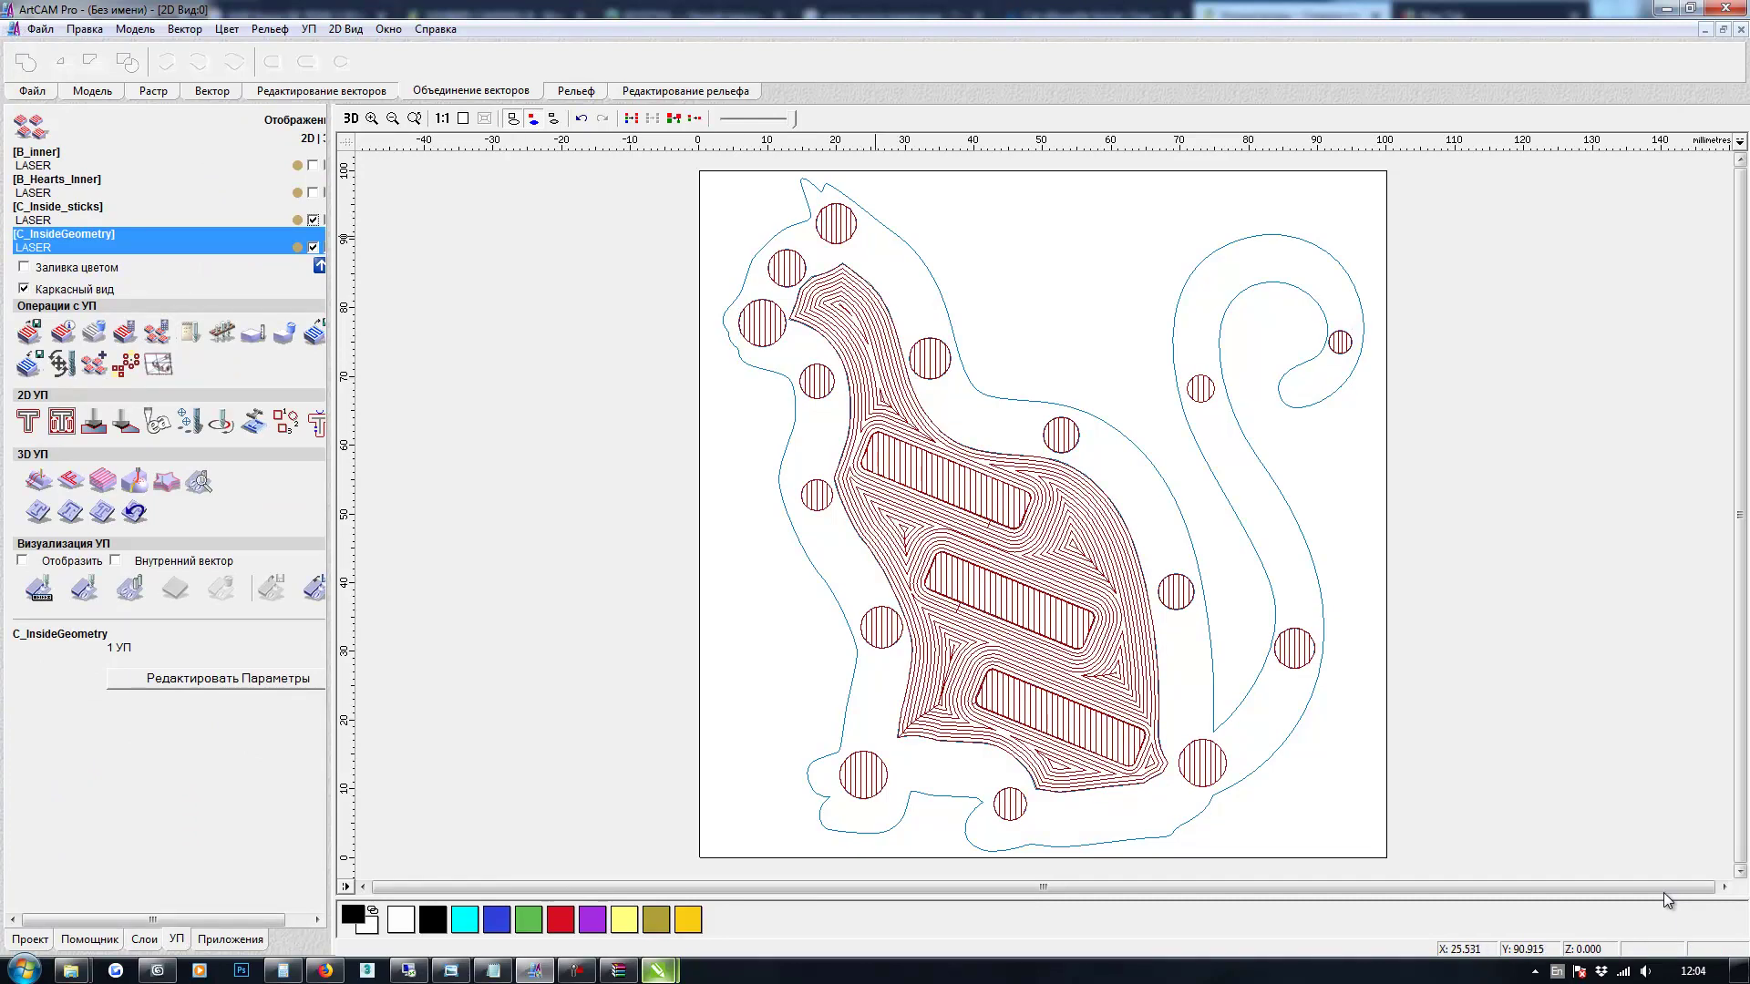
# Hide the C_InsideGeometry and C_Inside_sticks toolpaths in the 2D view
pyautogui.scroll(1, 867, 221)
pyautogui.scroll(-1, 867, 221)
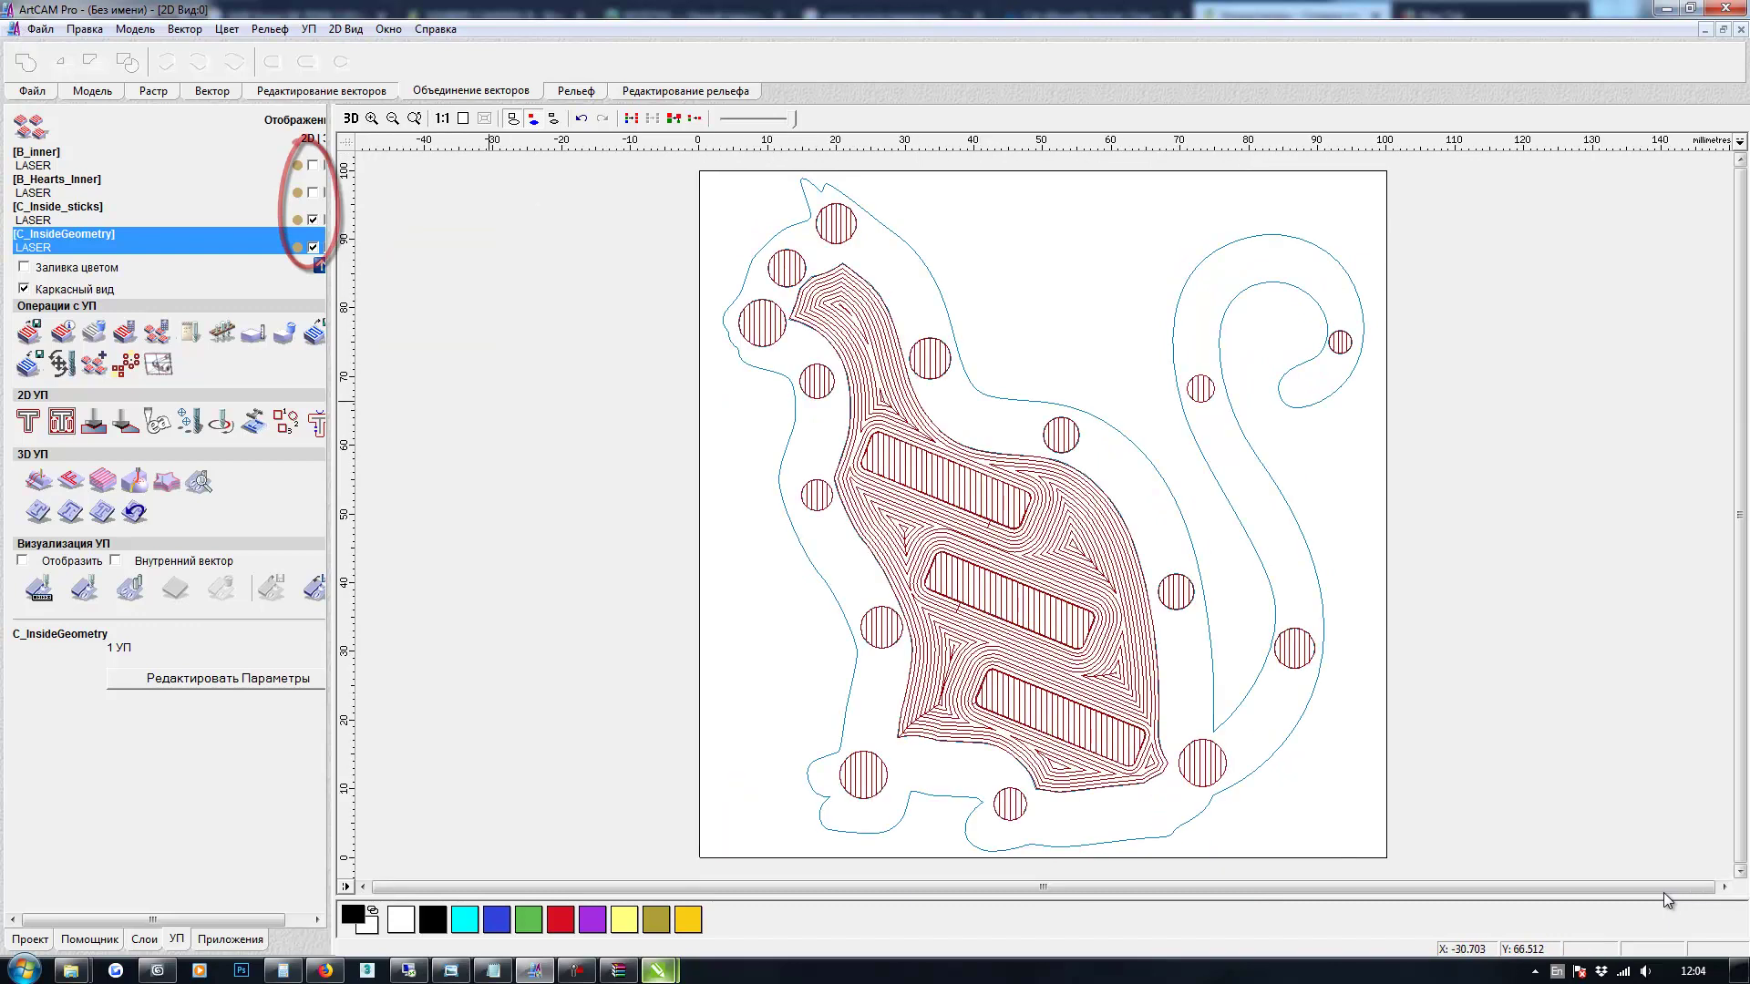
pyautogui.click(313, 247)
pyautogui.click(314, 220)
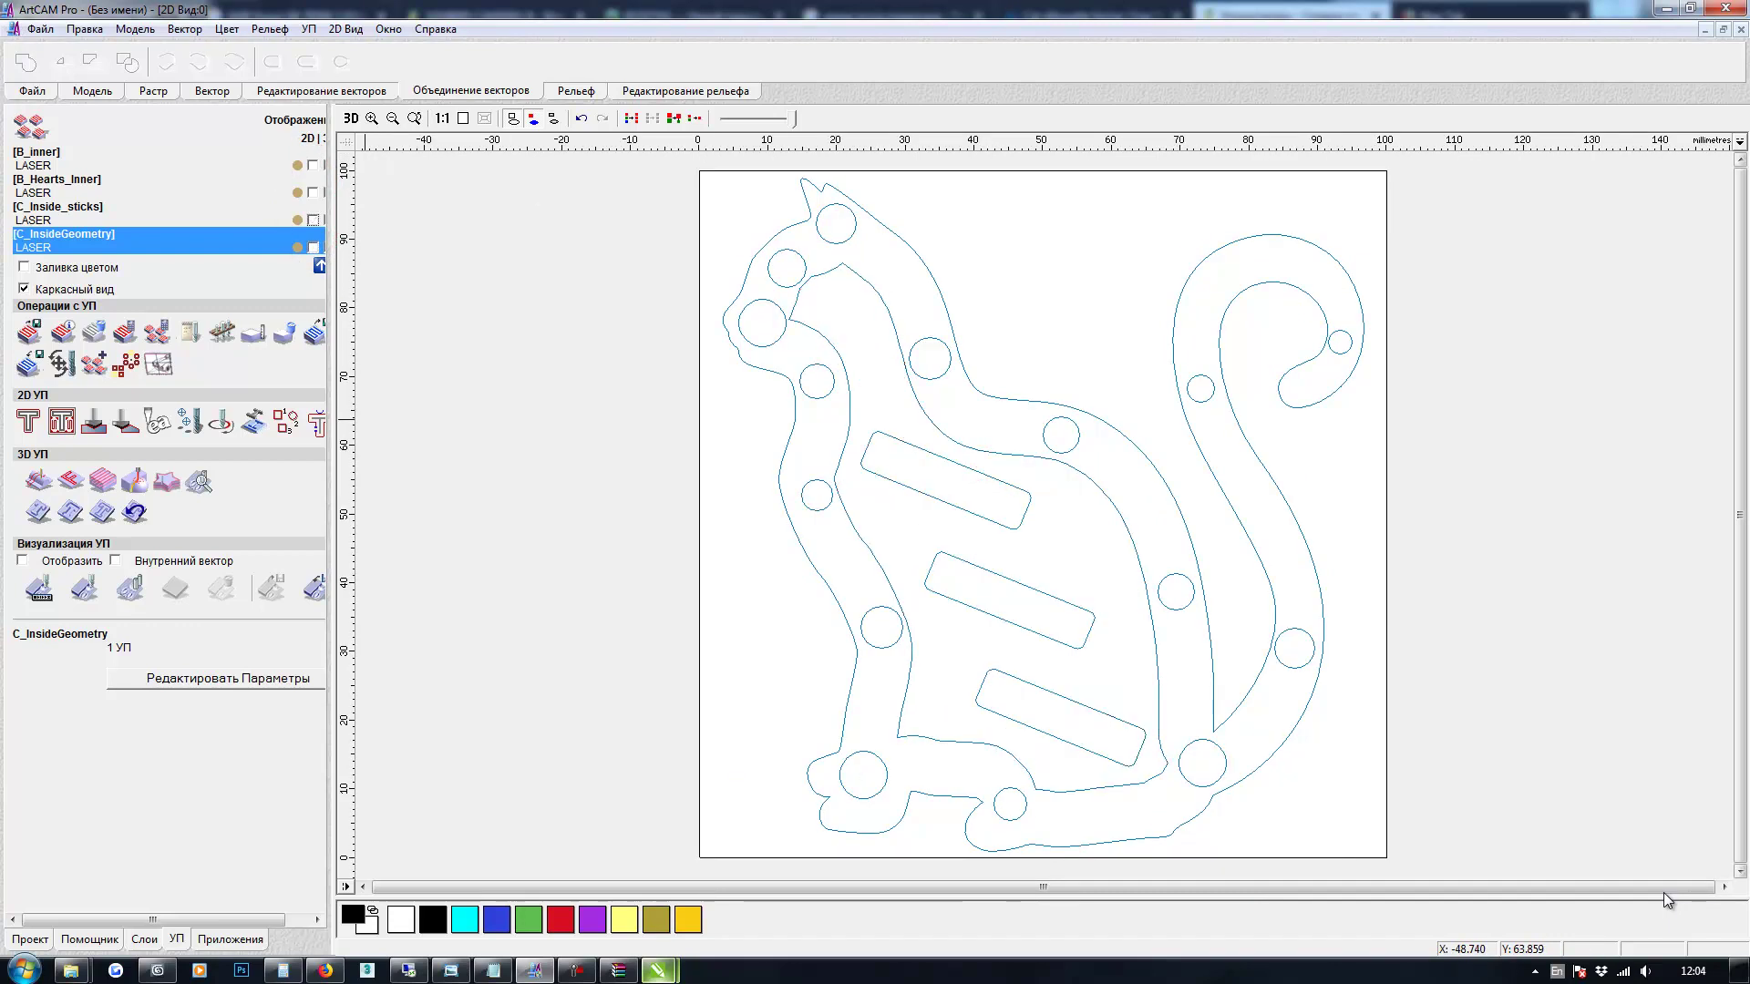
# Select all the cat vectors, then exclude the three inner bars from the selection
pyautogui.scroll(-1, 784, 291)
pyautogui.moveTo(787, 289); pyautogui.dragTo(1332, 773)
pyautogui.scroll(1, 1332, 772)
pyautogui.keyDown('shift'); pyautogui.click(971, 512); pyautogui.keyUp('shift')
pyautogui.keyDown('shift'); pyautogui.click(982, 567); pyautogui.keyUp('shift')
pyautogui.keyDown('shift'); pyautogui.click(982, 688); pyautogui.keyUp('shift')
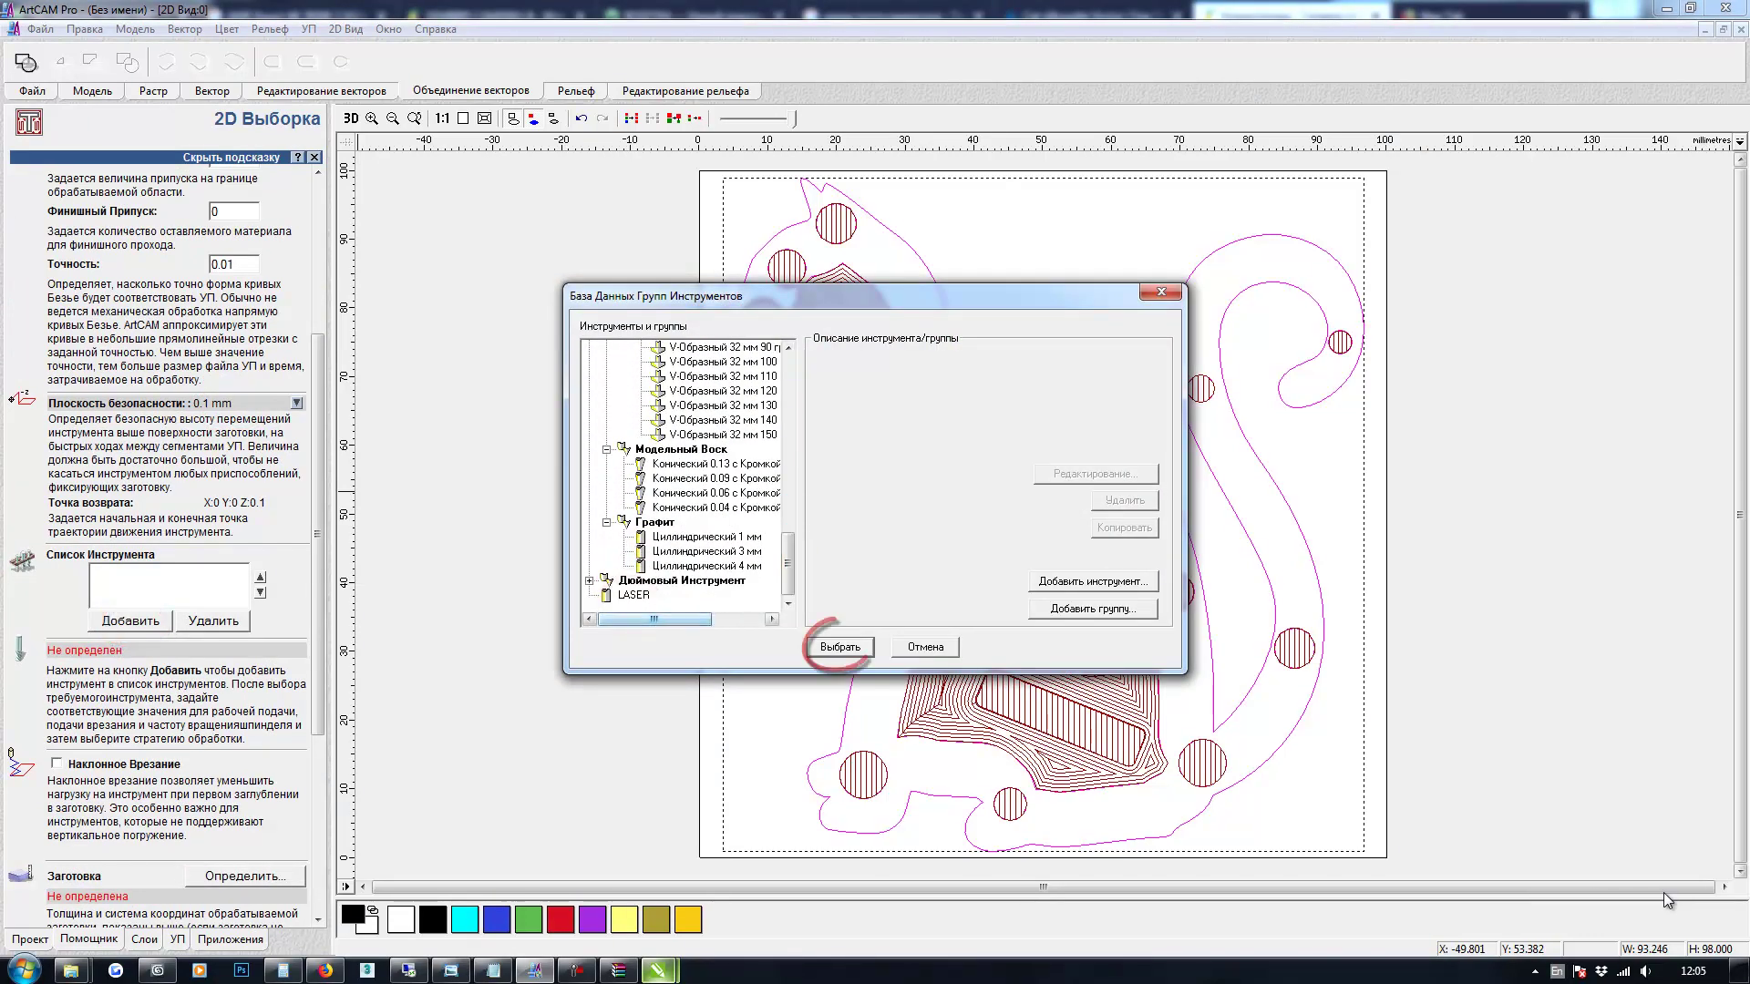
# Assign the LASER tool to the border area clearance and set its stepover to 1 mm
pyautogui.click(633, 595)
pyautogui.click(840, 647)
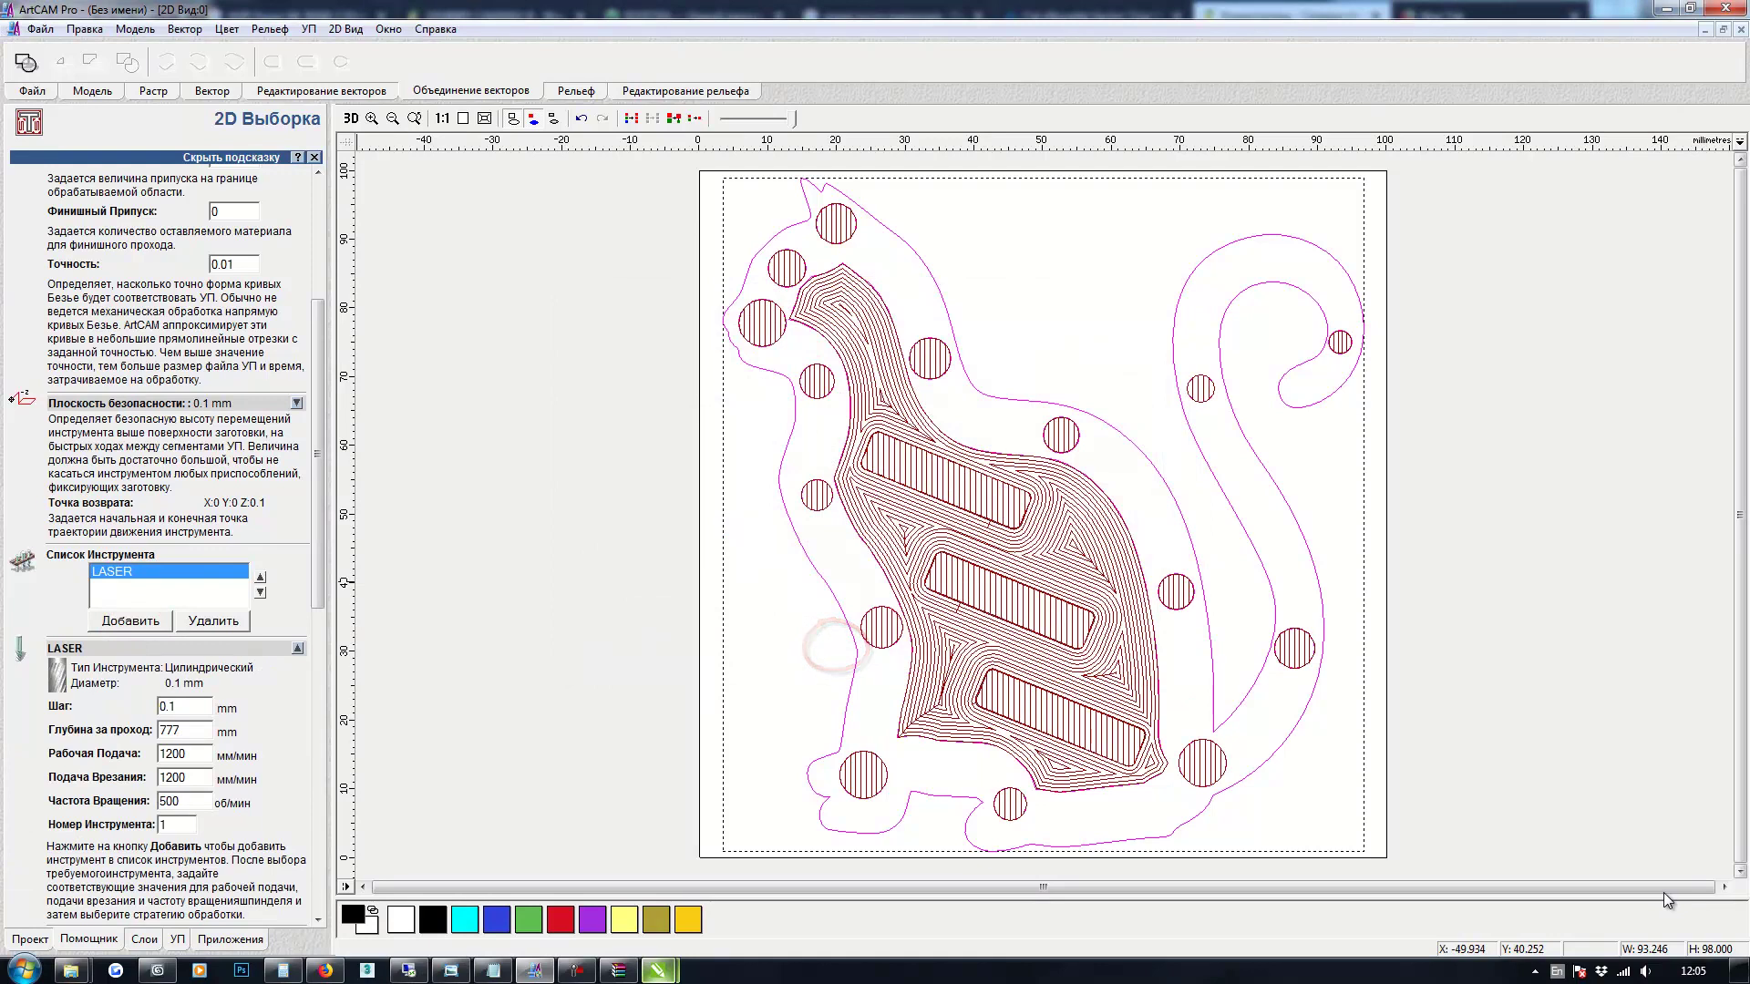
pyautogui.moveTo(186, 302); pyautogui.dragTo(151, 302)
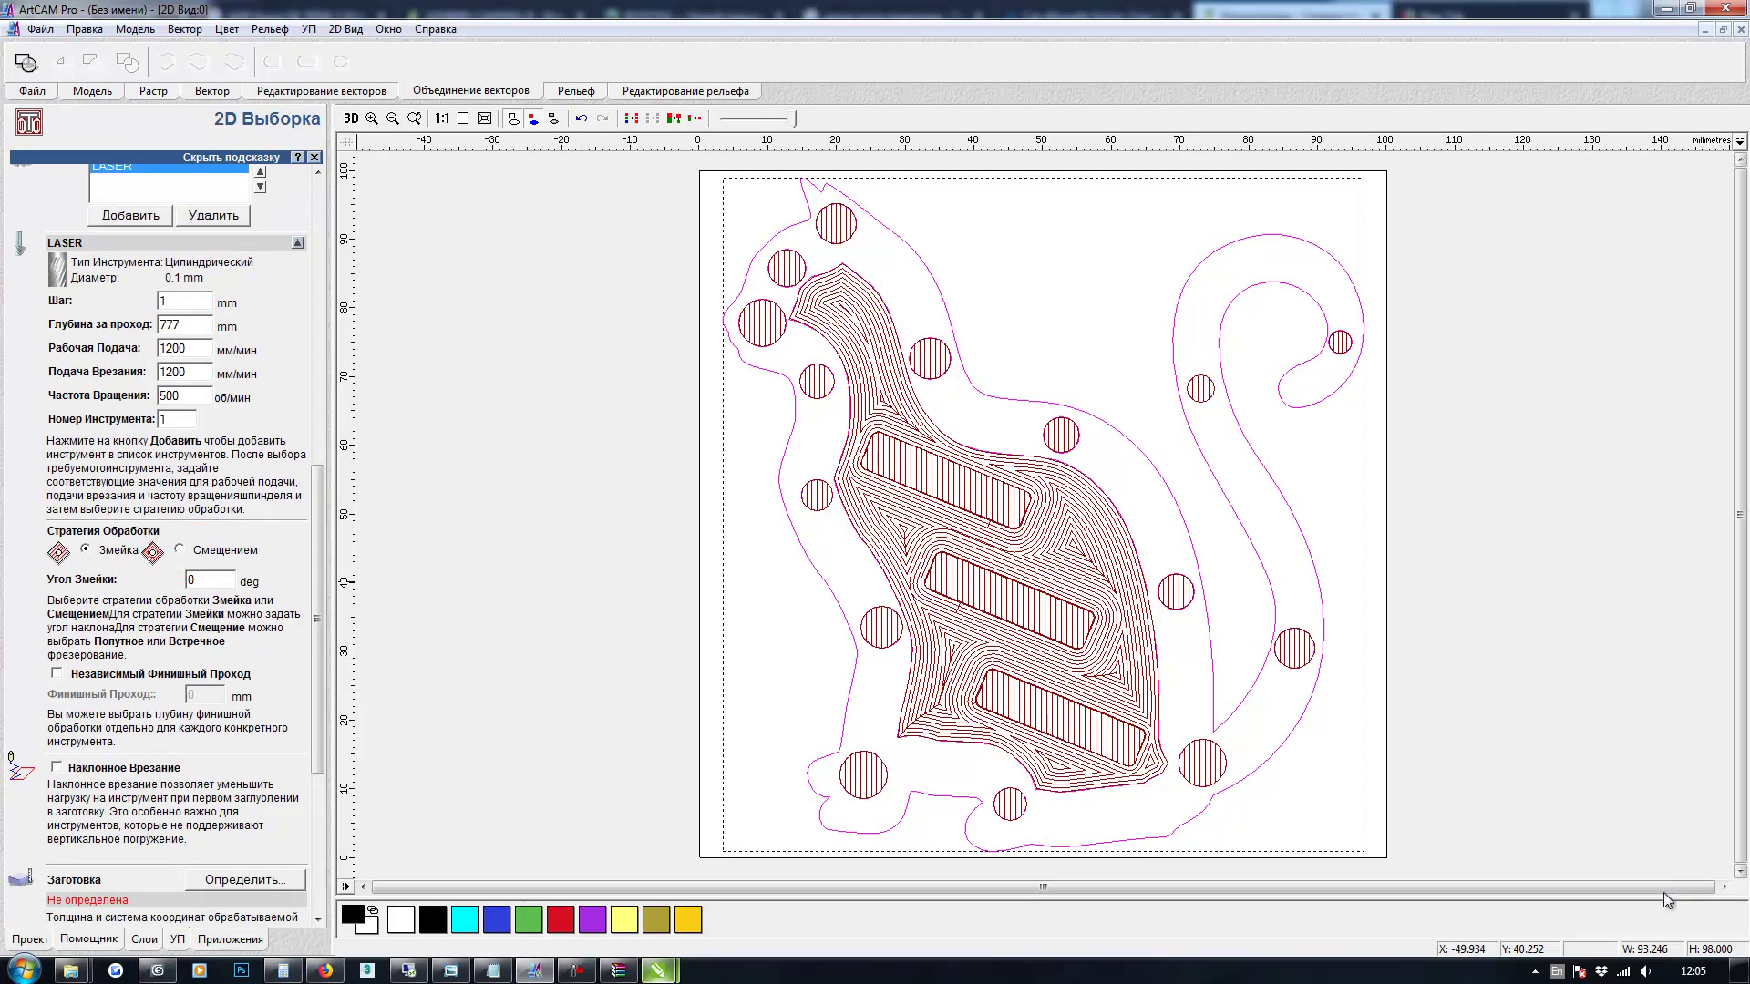
# Name the border toolpath C_Border_fill and calculate it with the raster strategy at 0 degrees
pyautogui.moveTo(317, 619); pyautogui.dragTo(318, 737)
pyautogui.scroll(-1, 1665, 899)
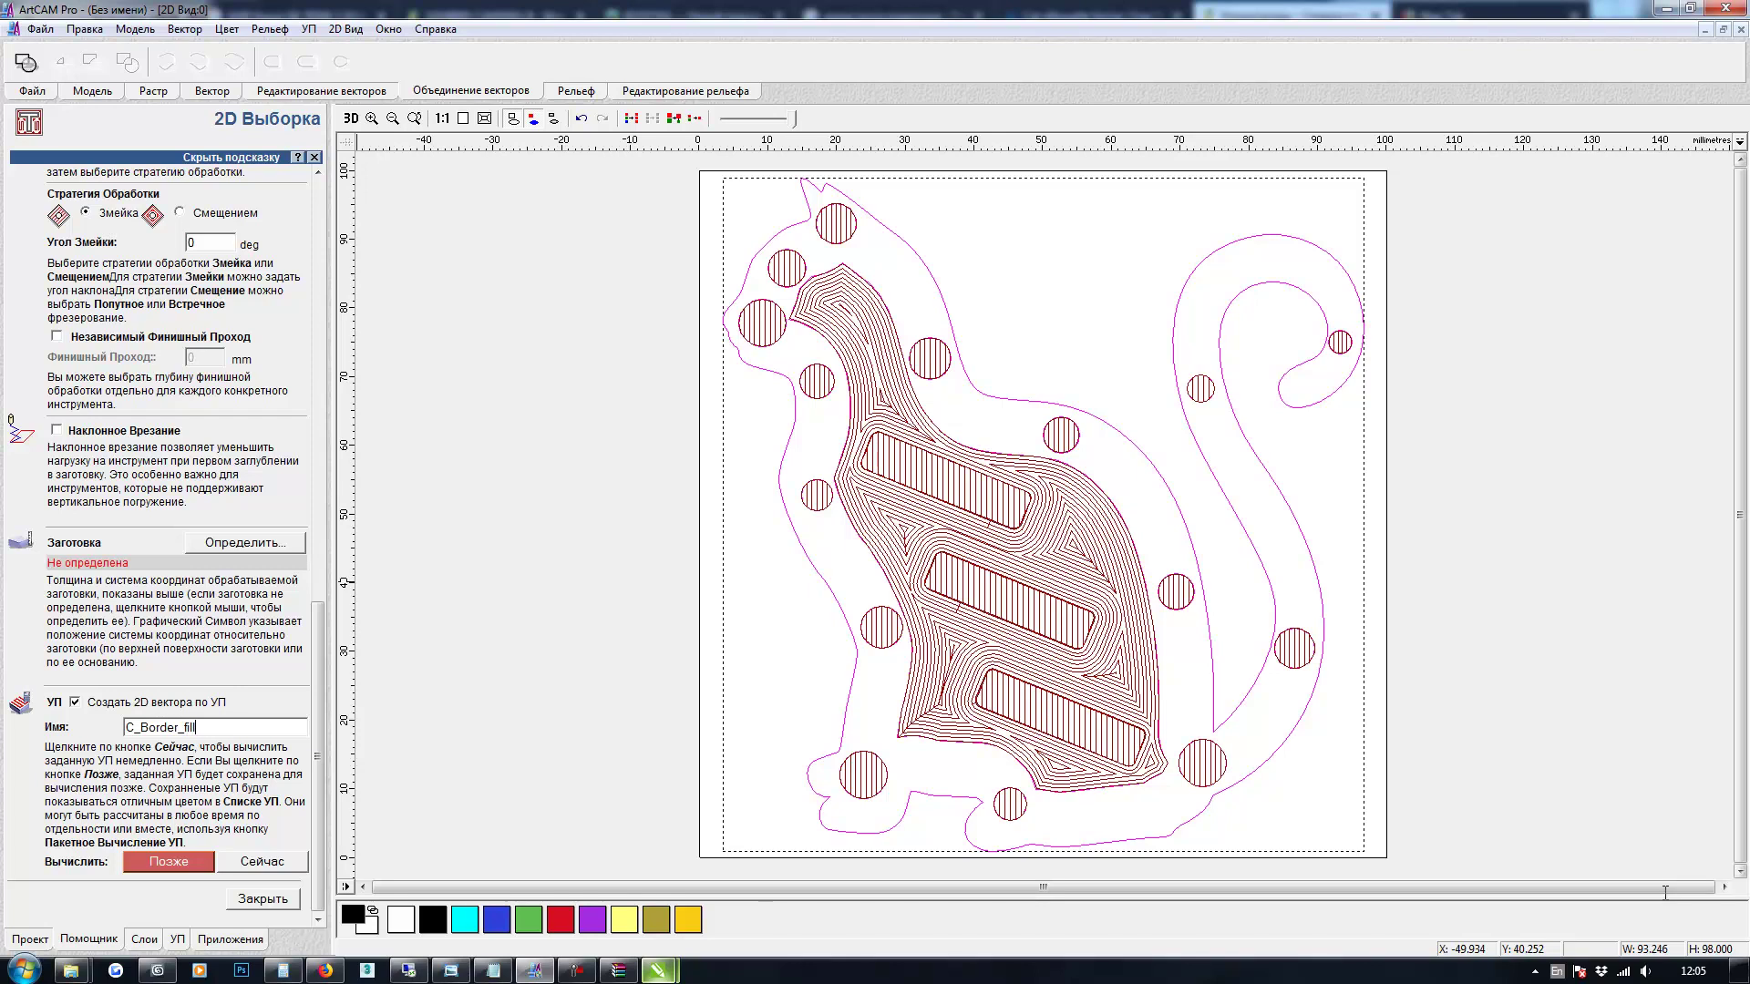
pyautogui.press('Return')
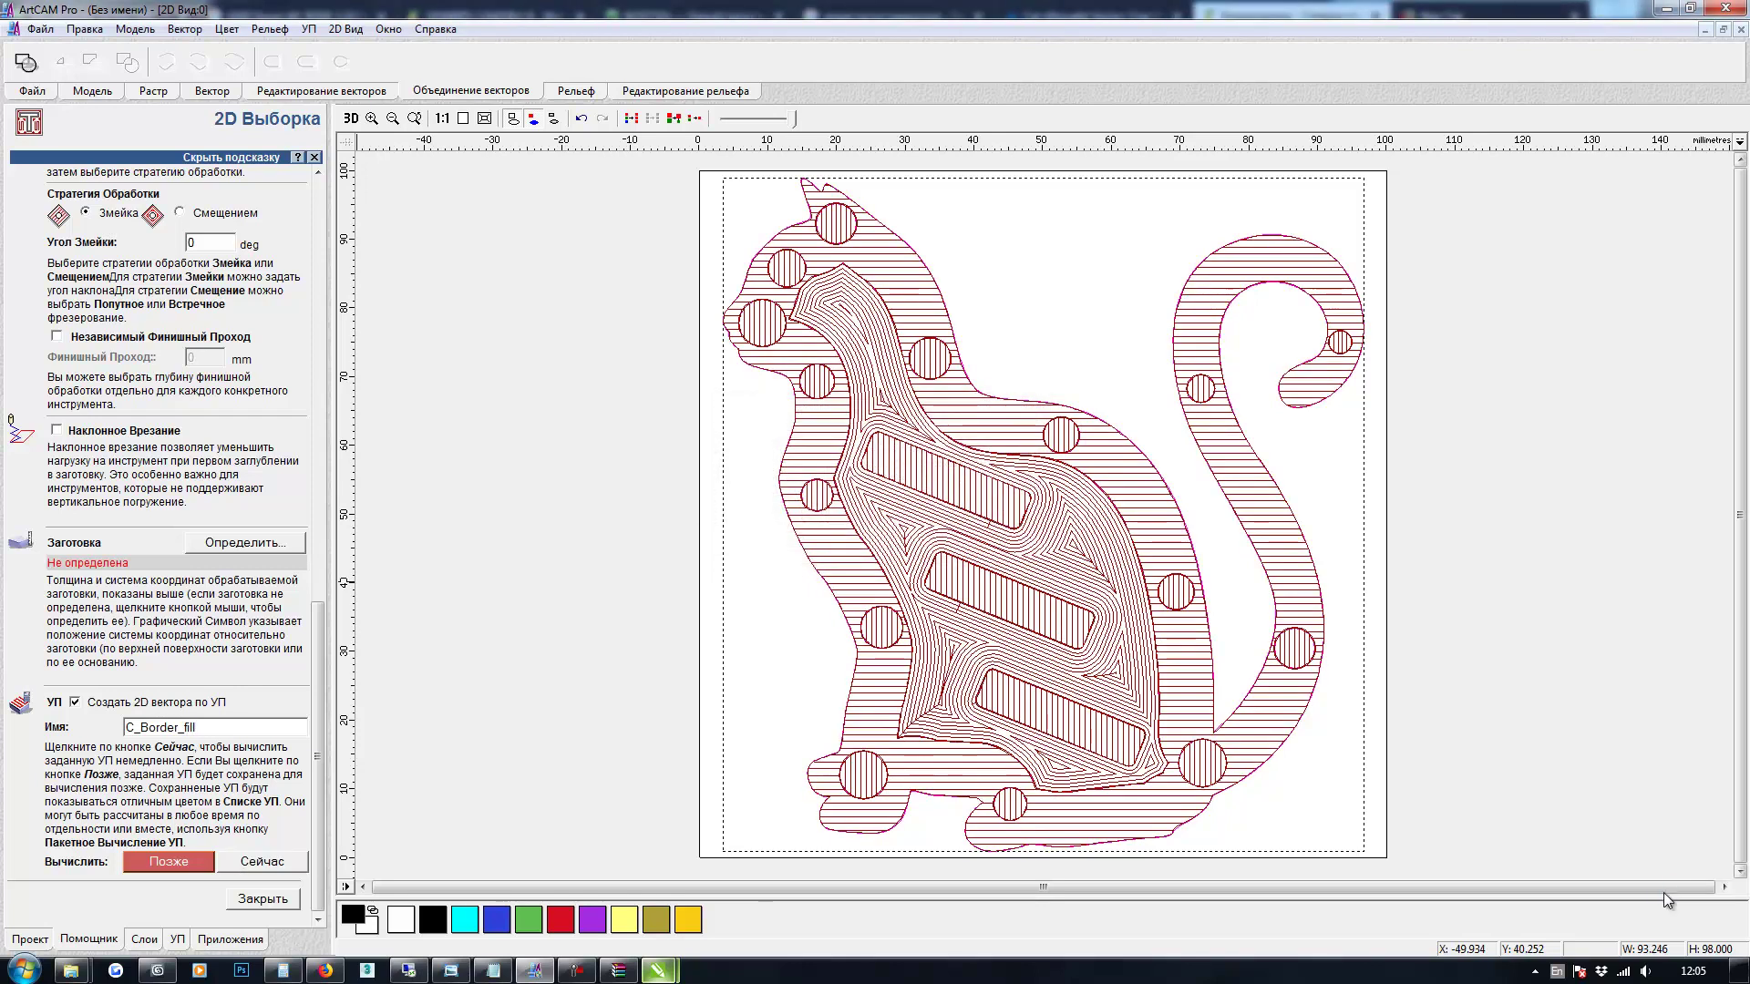
# Switch C_Border_fill to the offset strategy and recalculate it
pyautogui.scroll(3, 1667, 900)
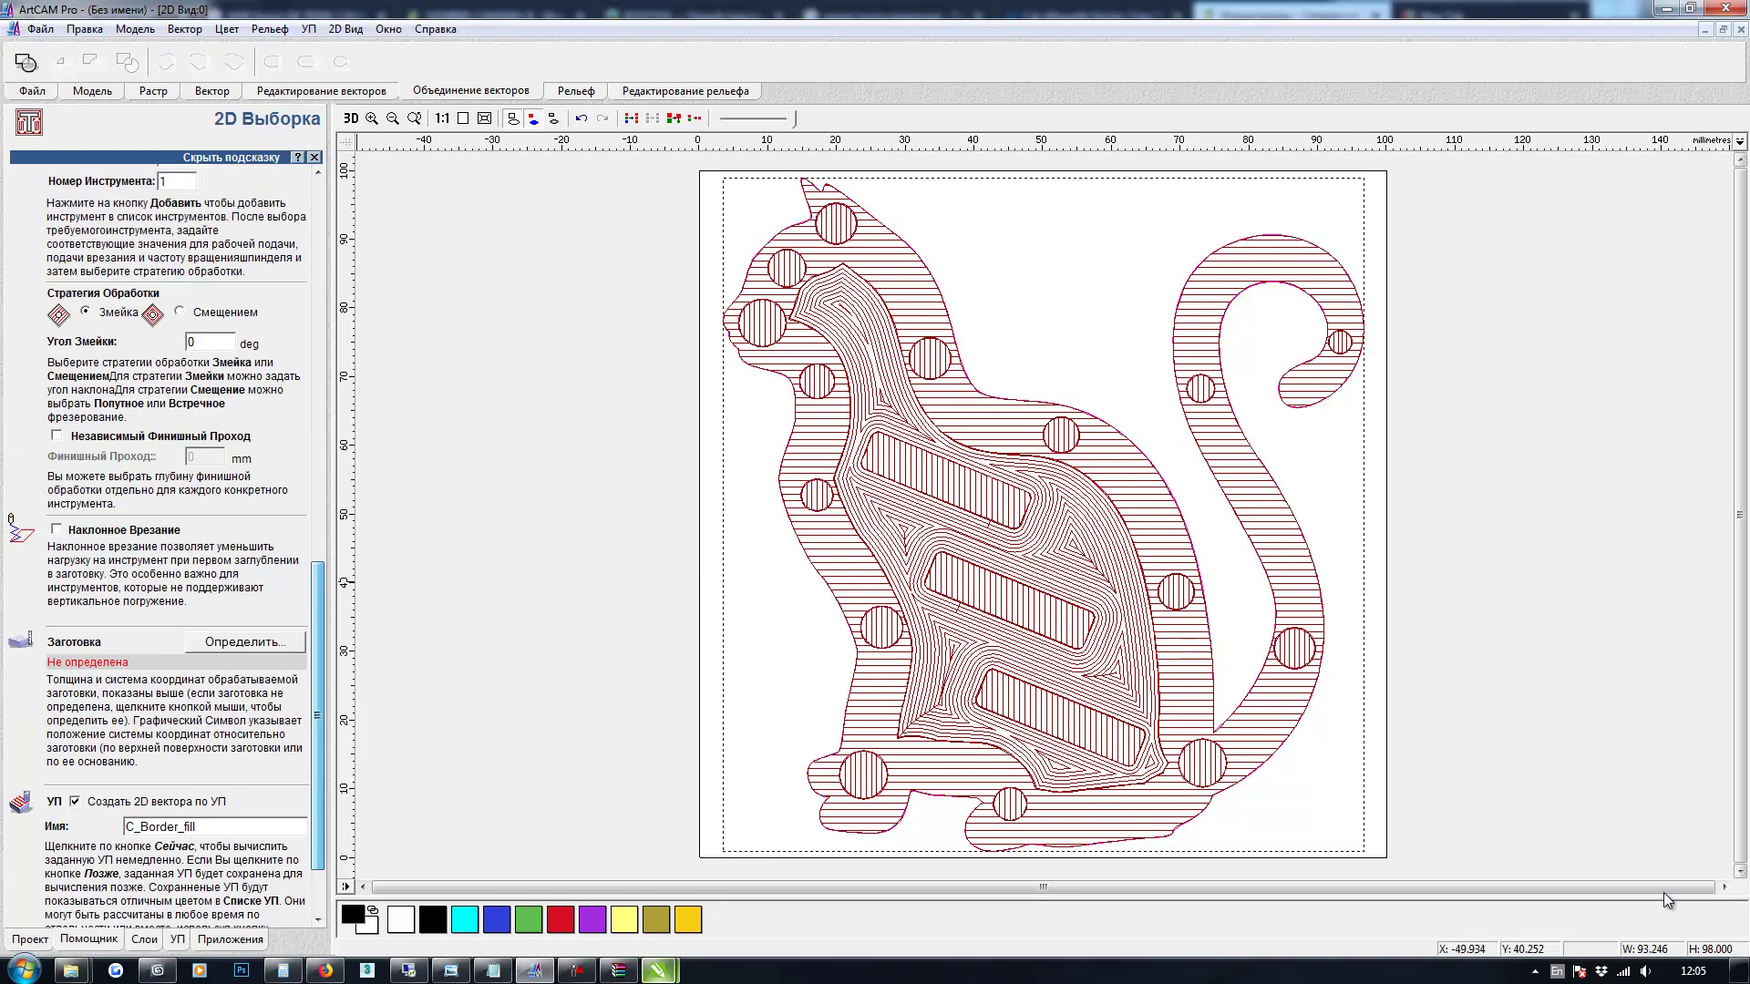
pyautogui.press('Right')
pyautogui.scroll(-3, 1667, 901)
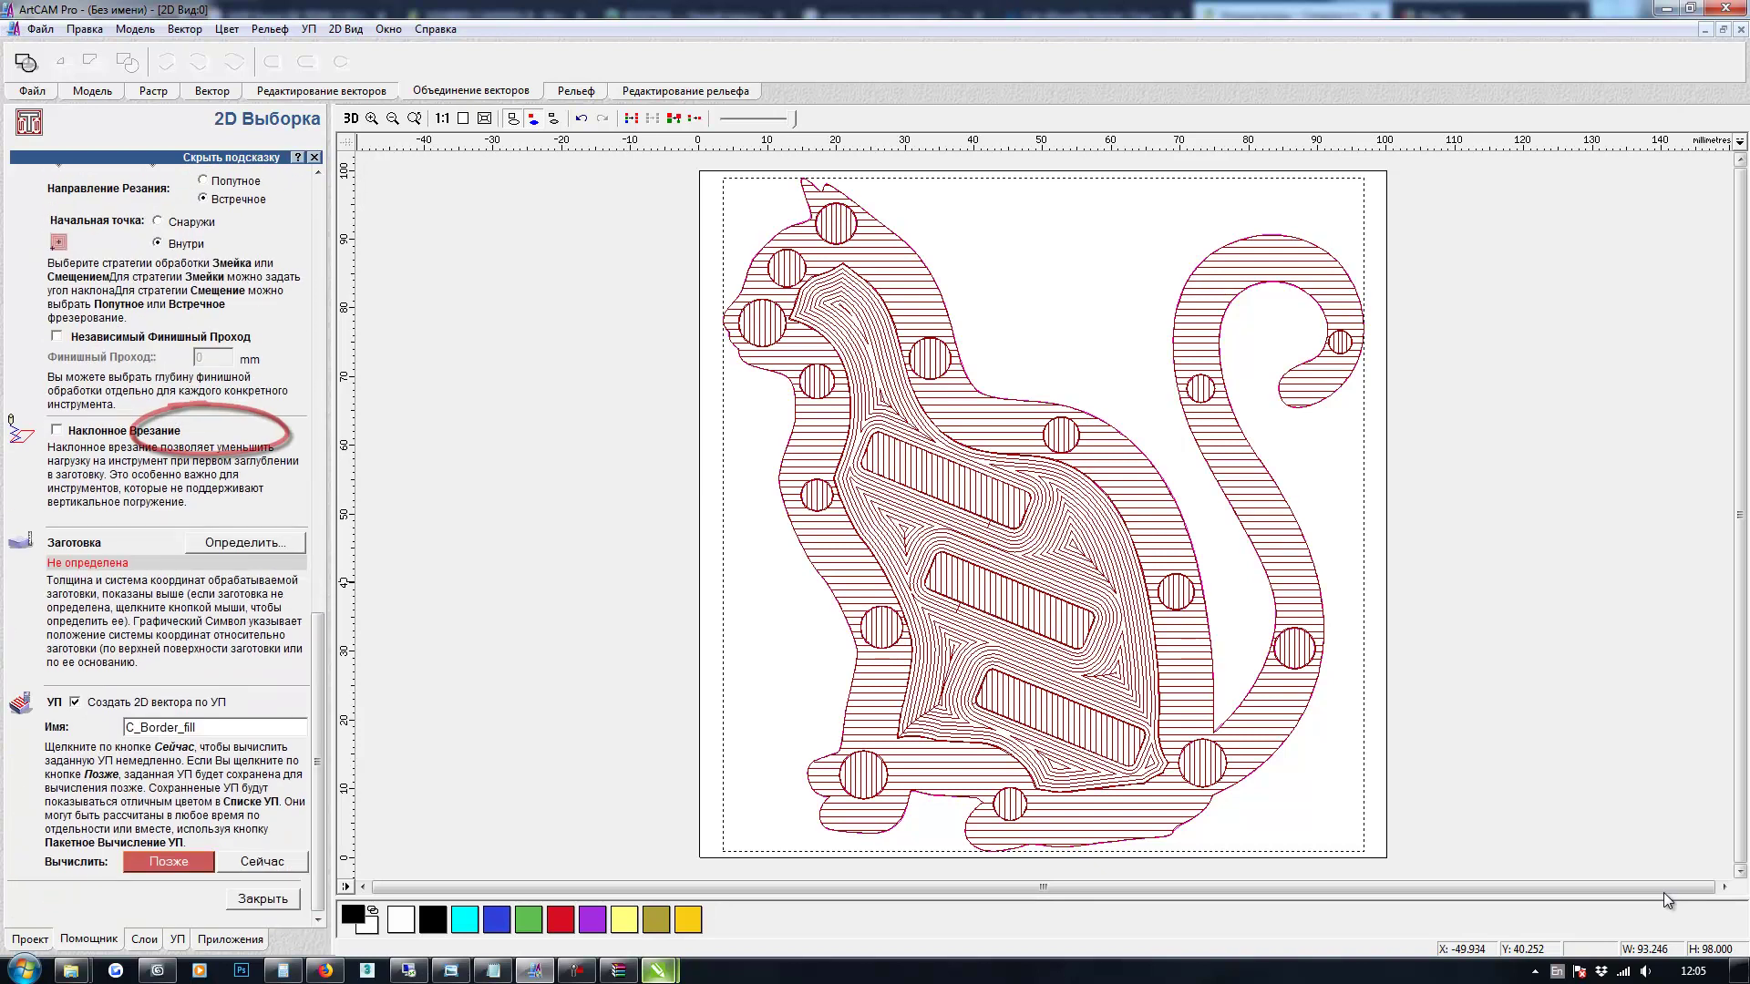
pyautogui.press('Return')
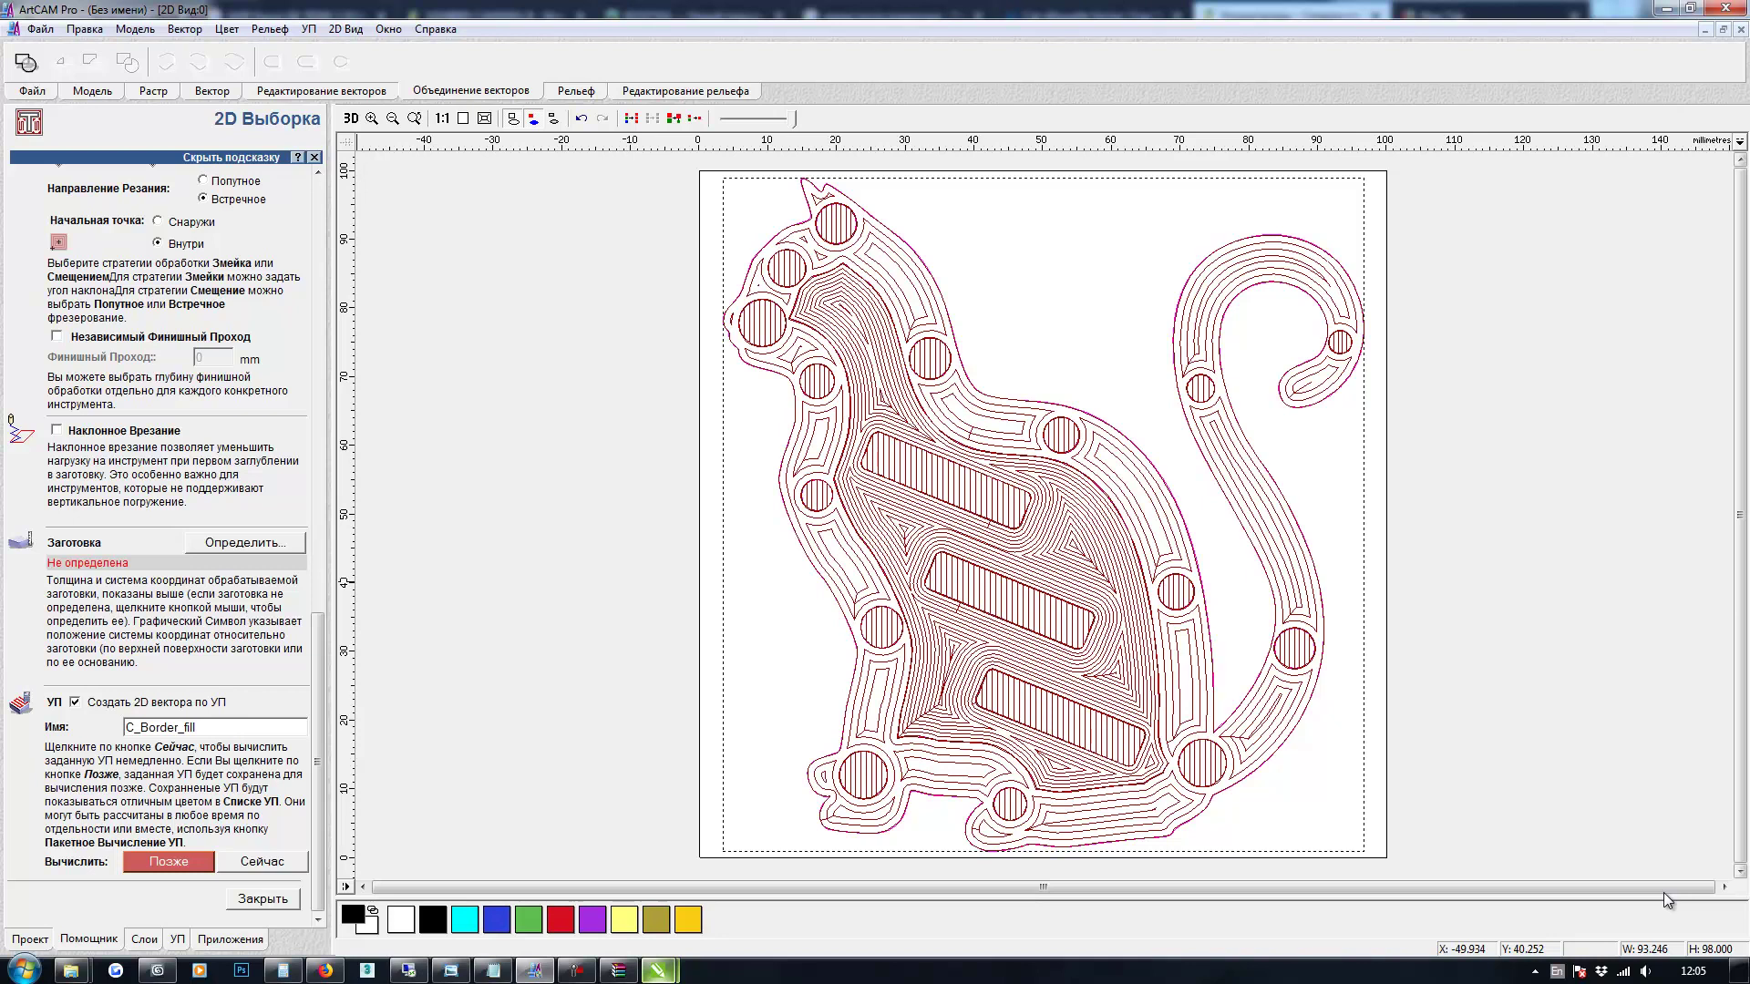
# Try a stepover of 0.5 mm for C_Border_fill and recalculate it
pyautogui.scroll(7, 1664, 900)
pyautogui.doubleClick(163, 296)
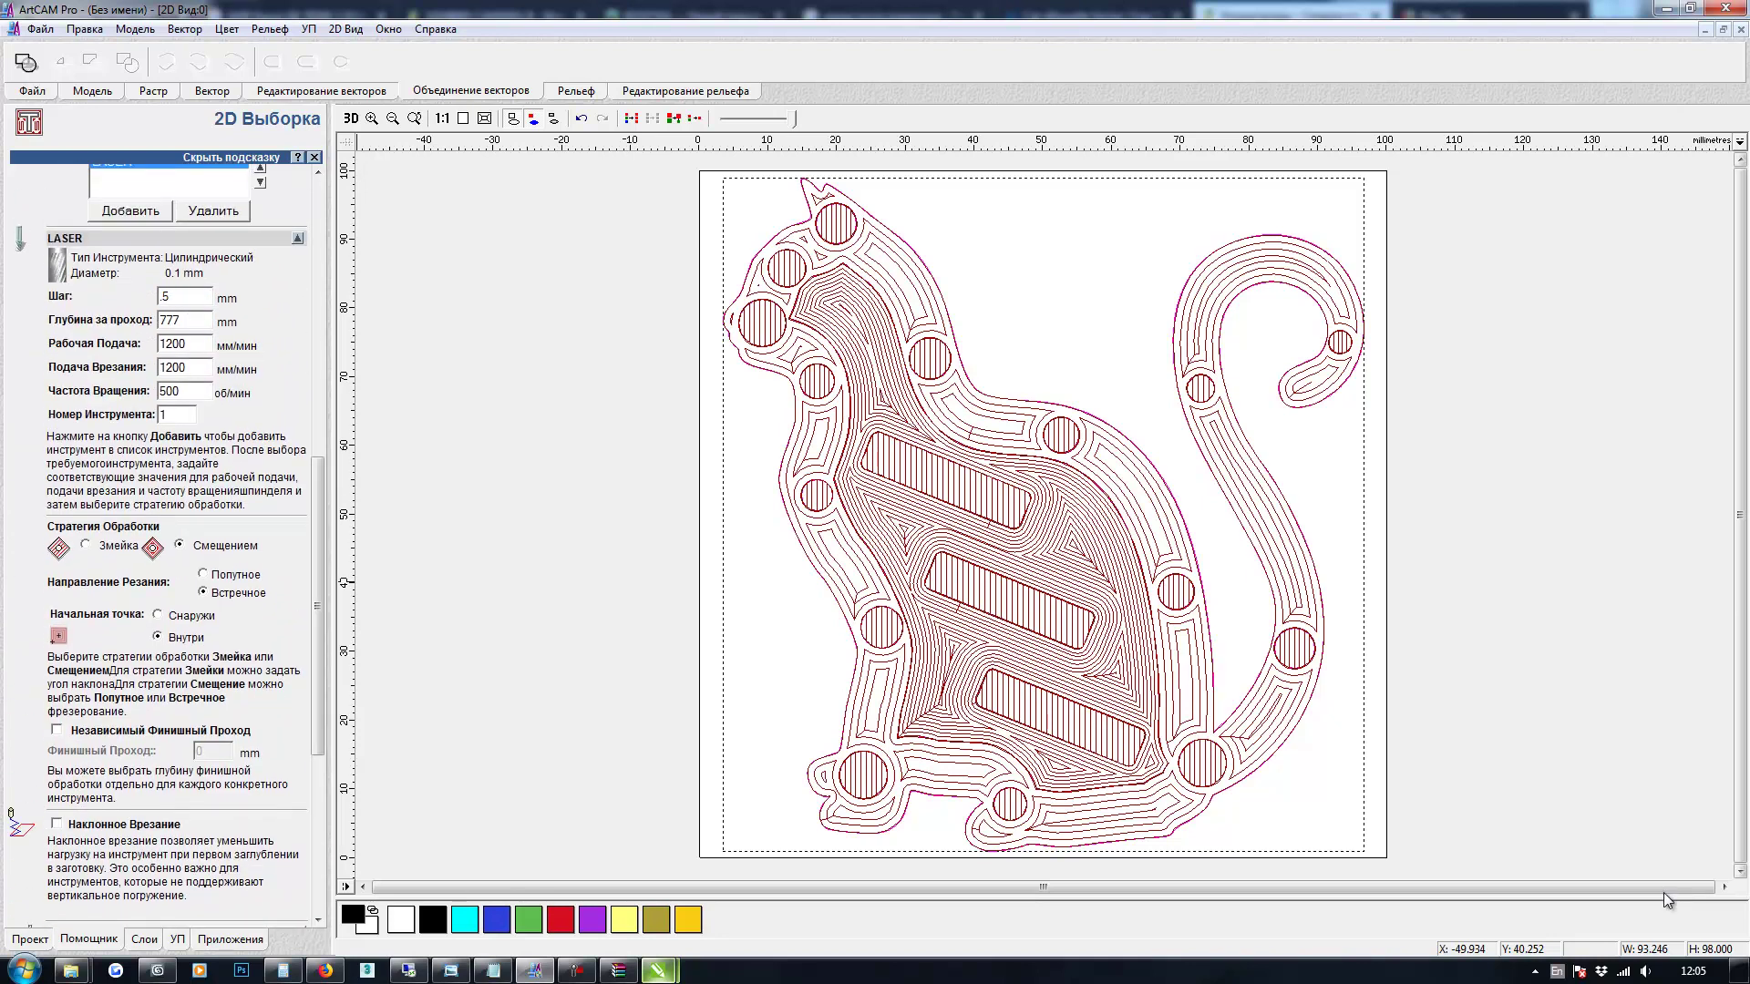
pyautogui.scroll(-7, 1664, 900)
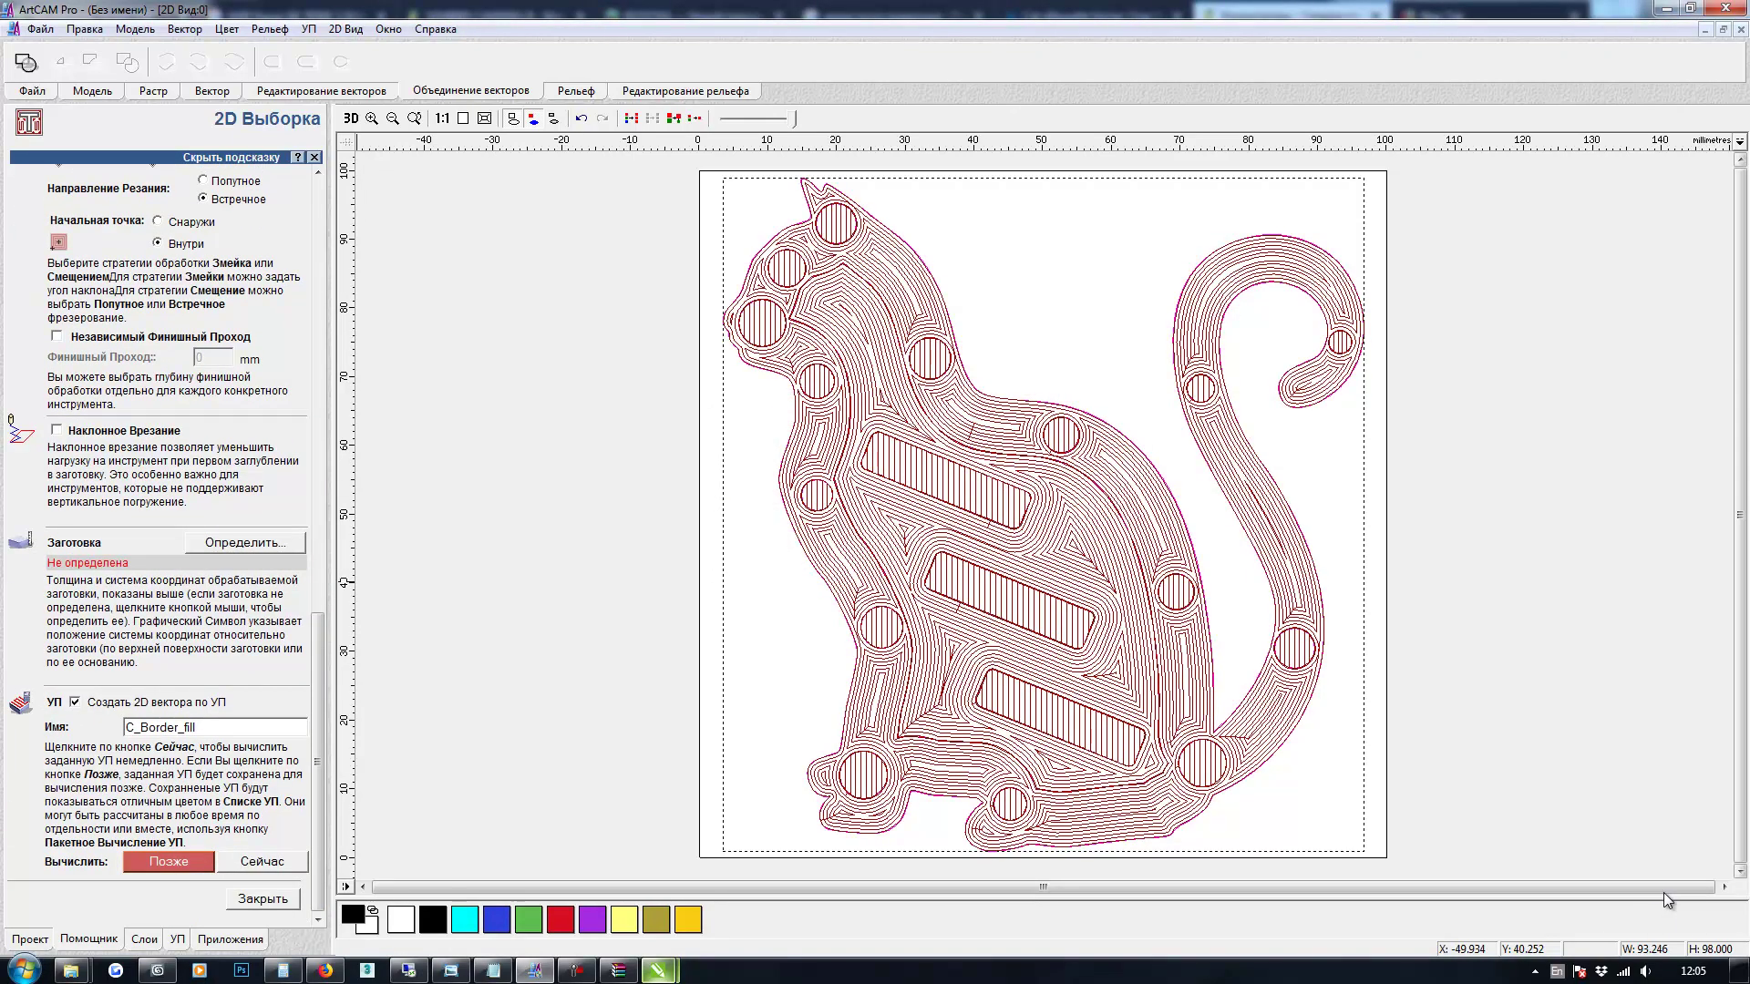
# Set the C_Border_fill stepover to 0.85 mm, recalculate the toolpath and close the area clearance
pyautogui.scroll(5, 1664, 900)
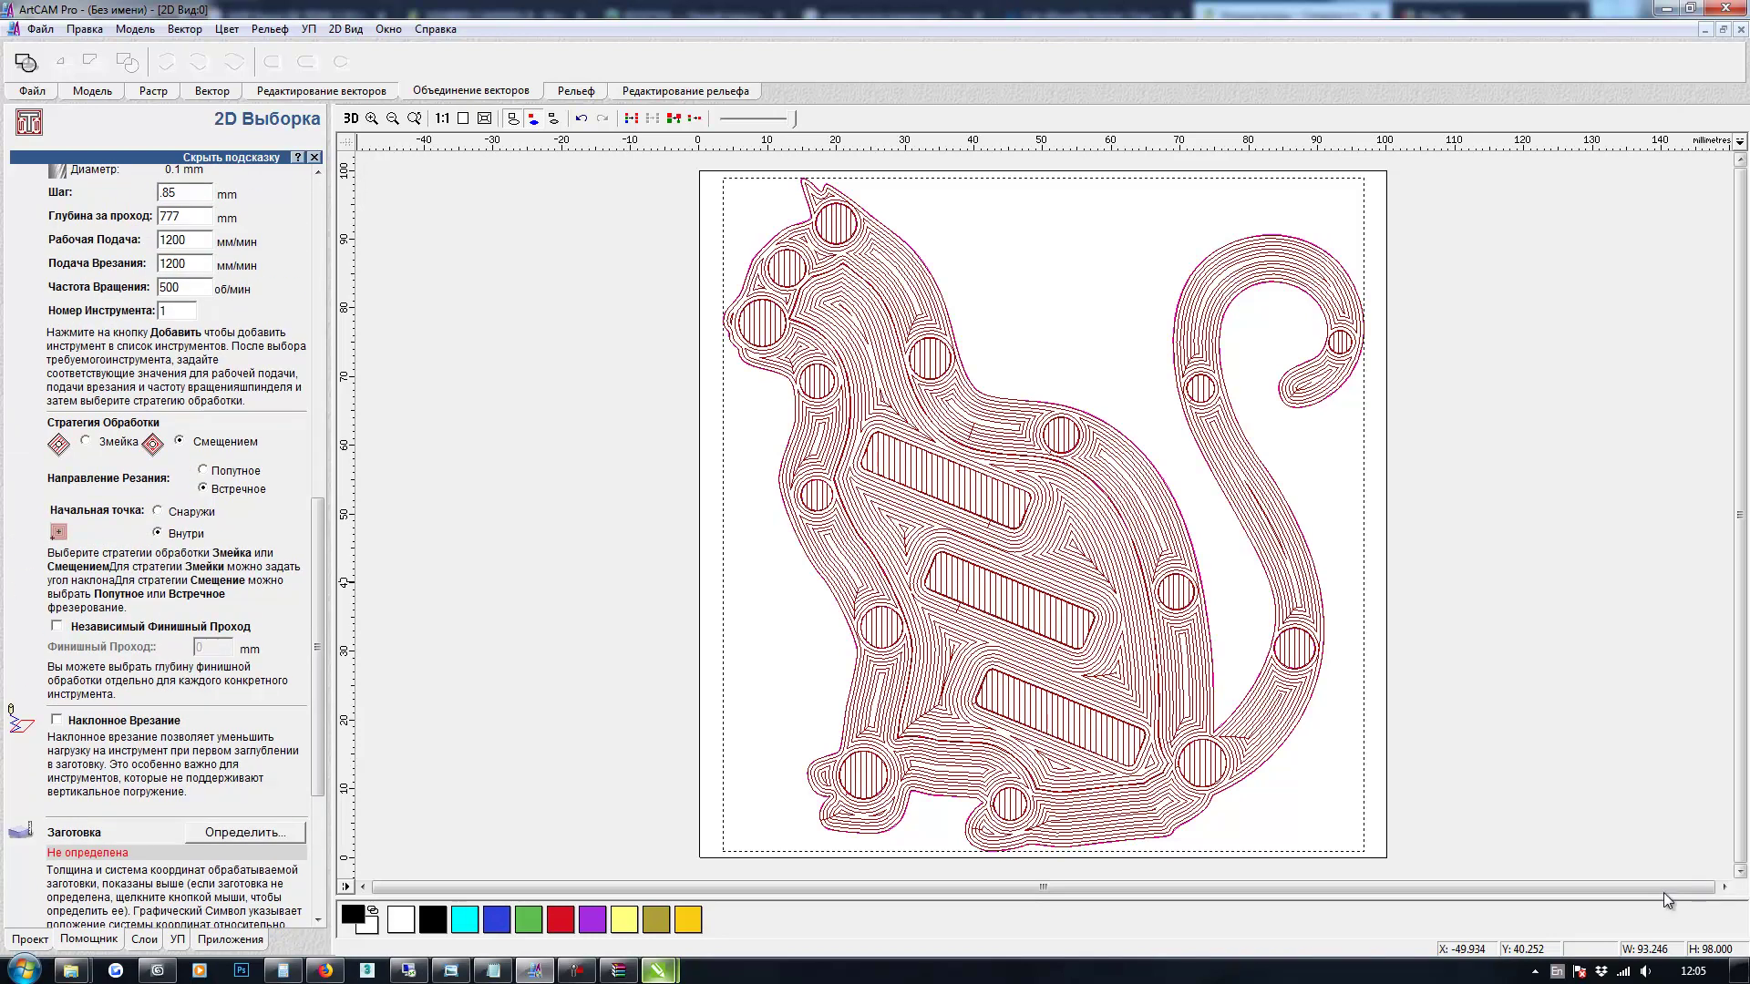
pyautogui.scroll(-5, 1665, 900)
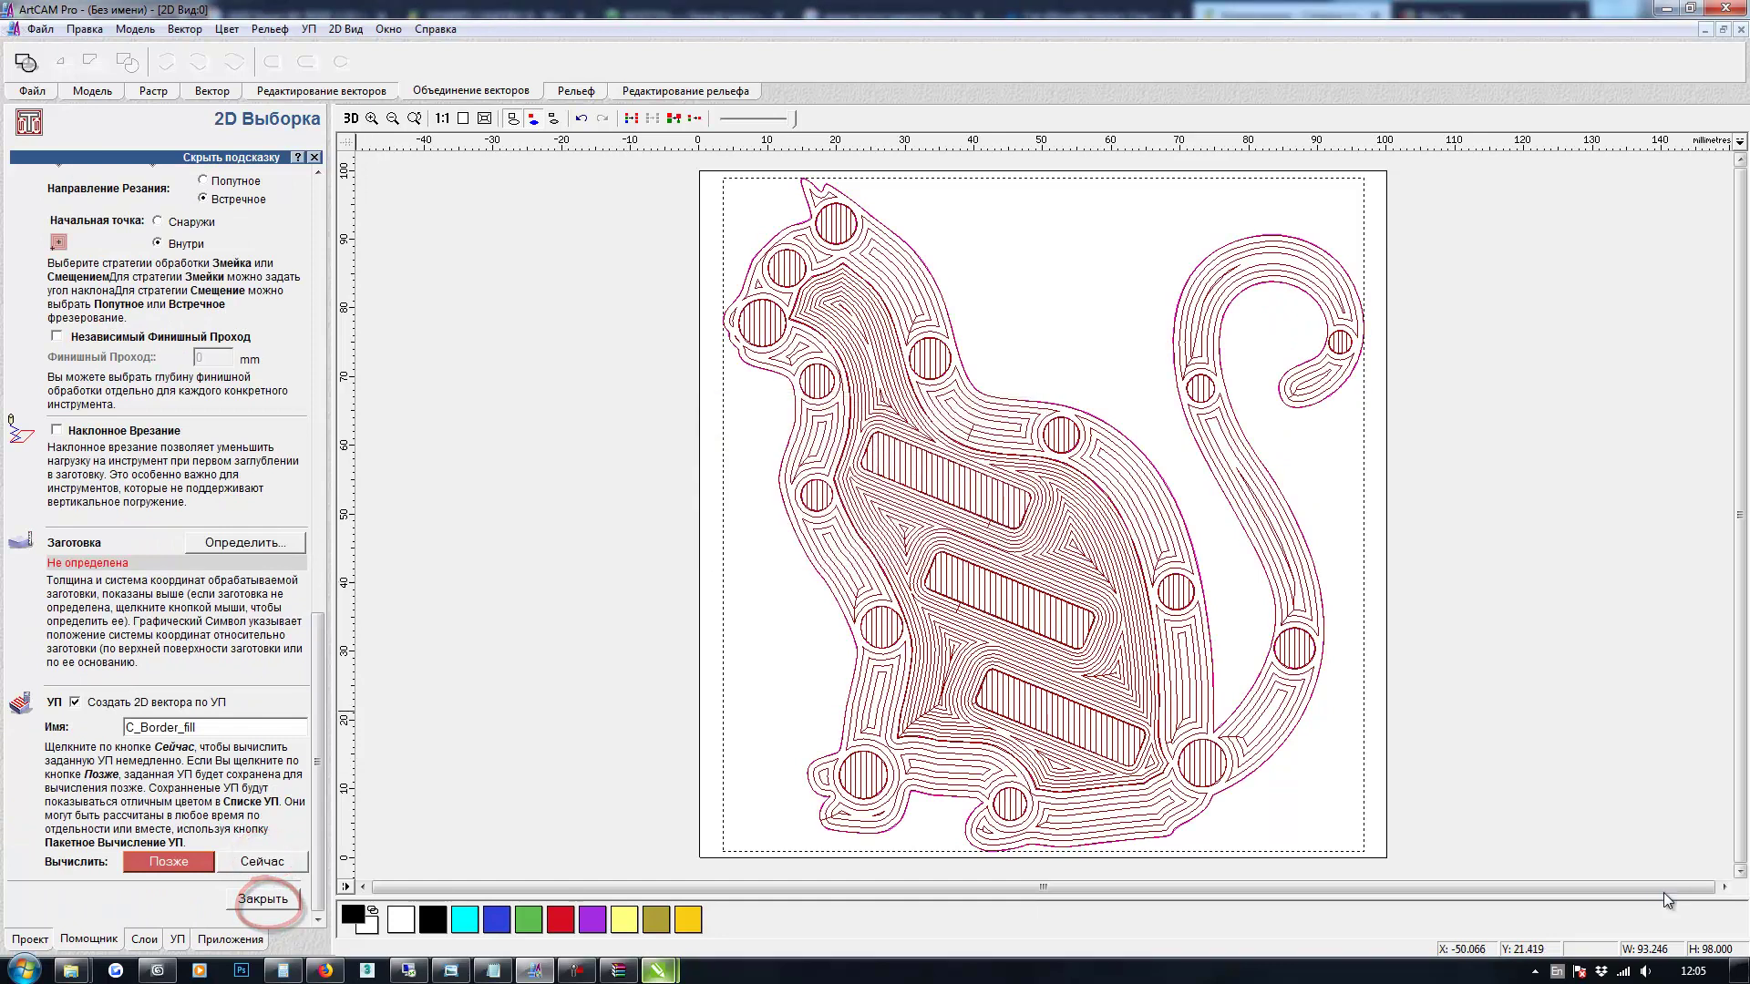
pyautogui.click(263, 899)
pyautogui.click(639, 634)
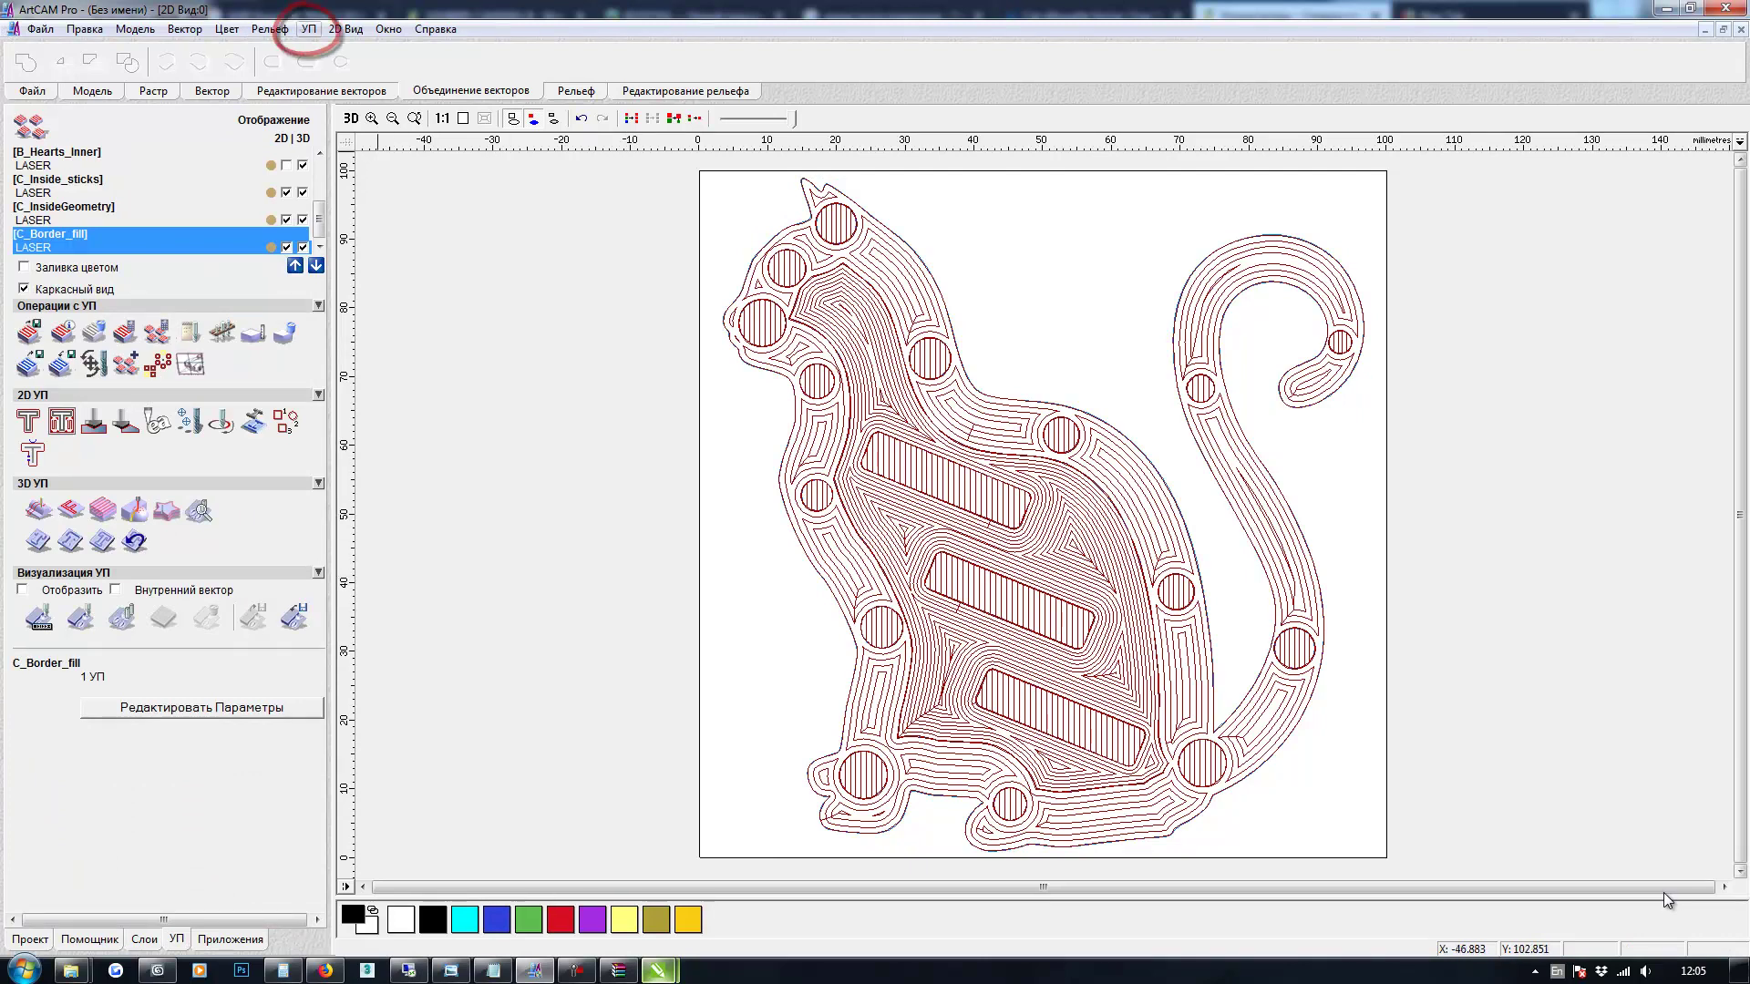
# Open toolpath saving and add A_Border Cat, A_60_degInside and A_300_degInside to the combined output file
pyautogui.click(309, 29)
pyautogui.press('Down')
pyautogui.press('Return')
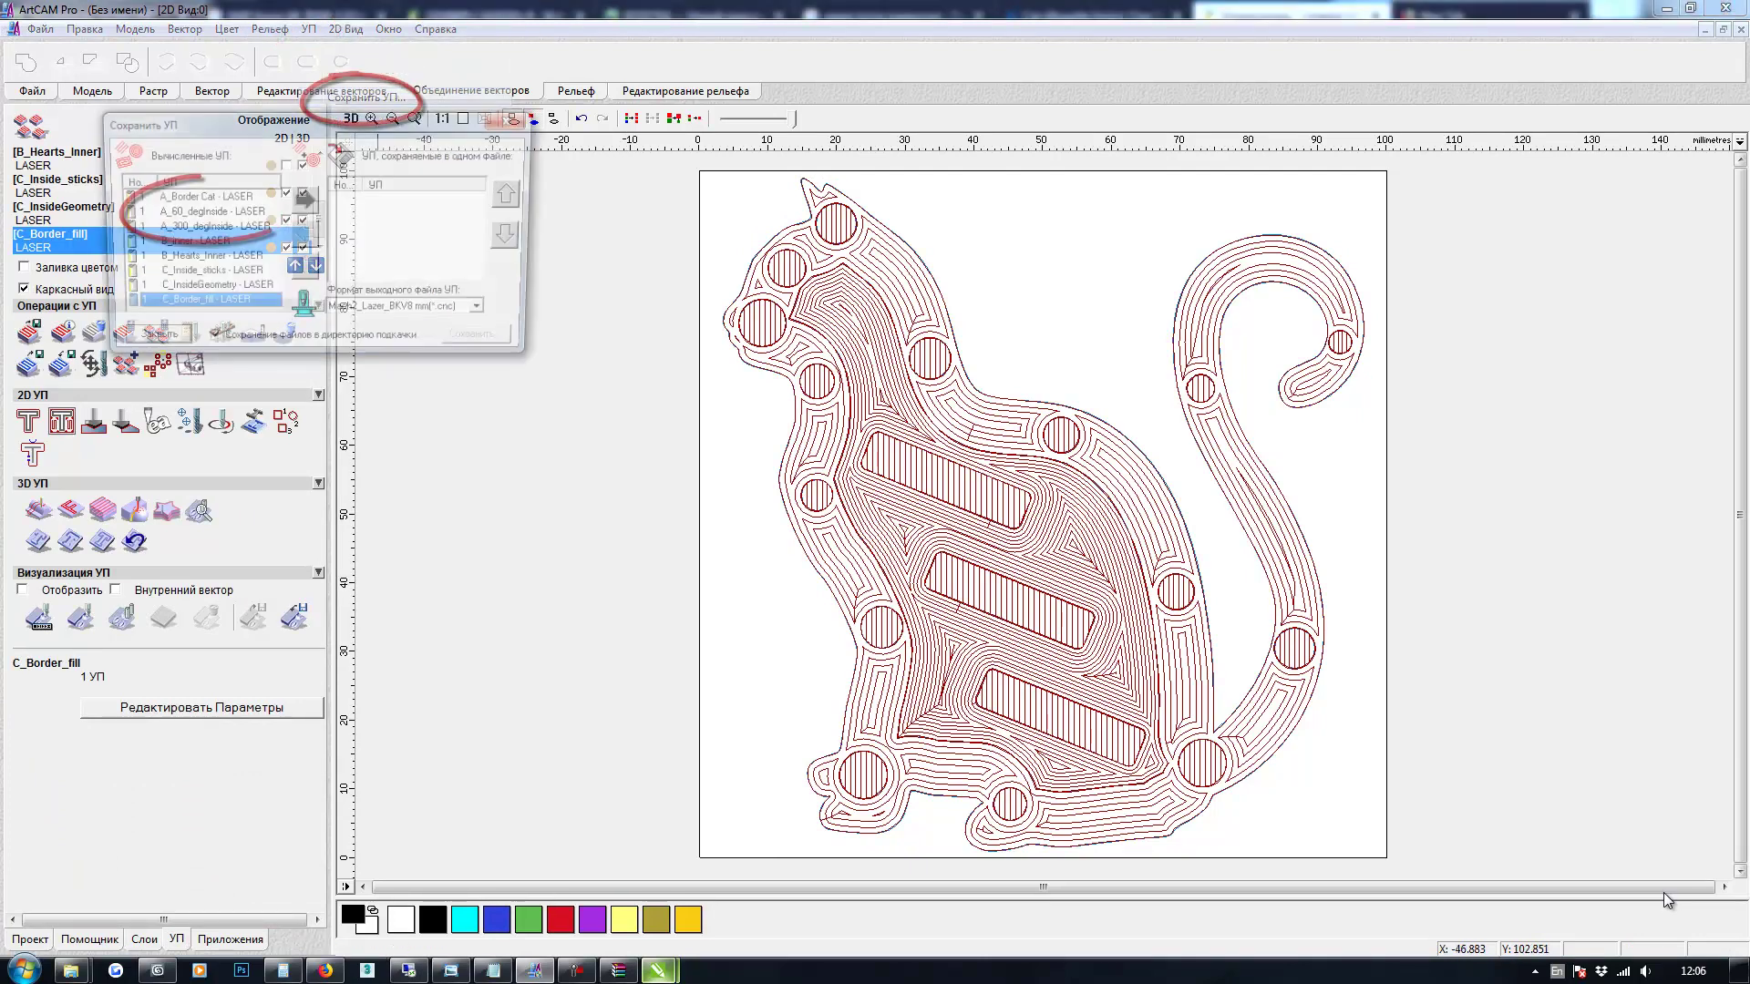
pyautogui.press('Home')
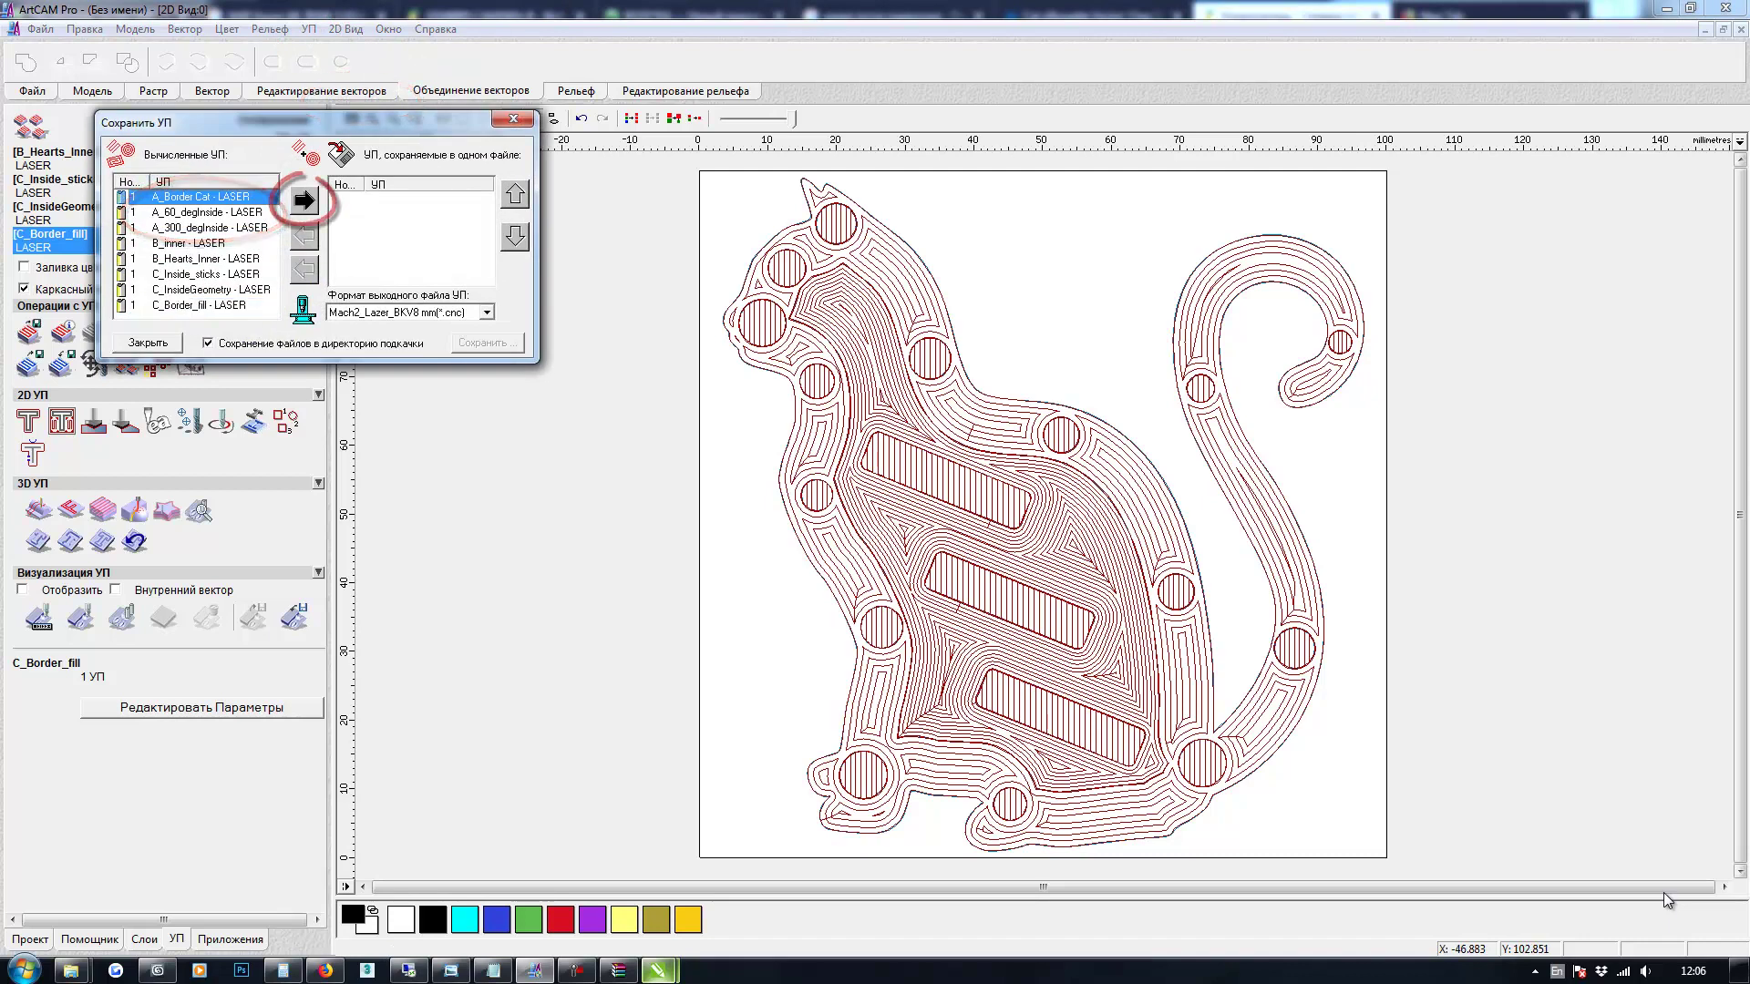
pyautogui.click(304, 201)
pyautogui.click(304, 201)
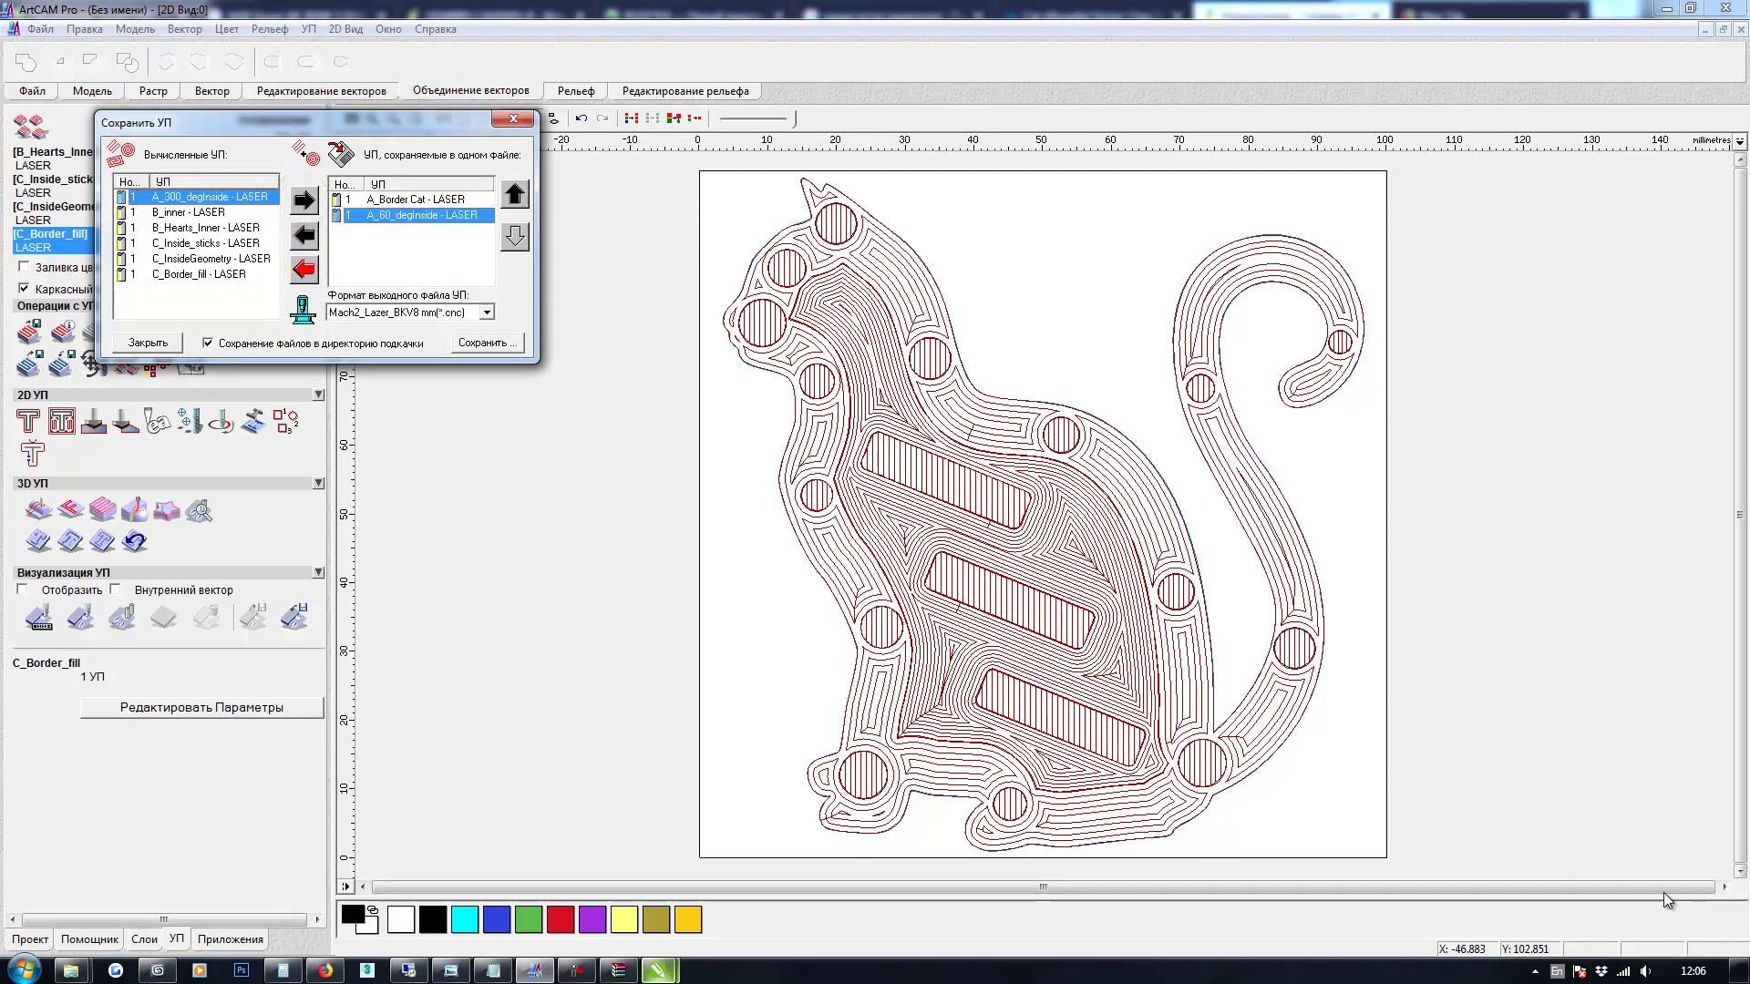
pyautogui.click(305, 201)
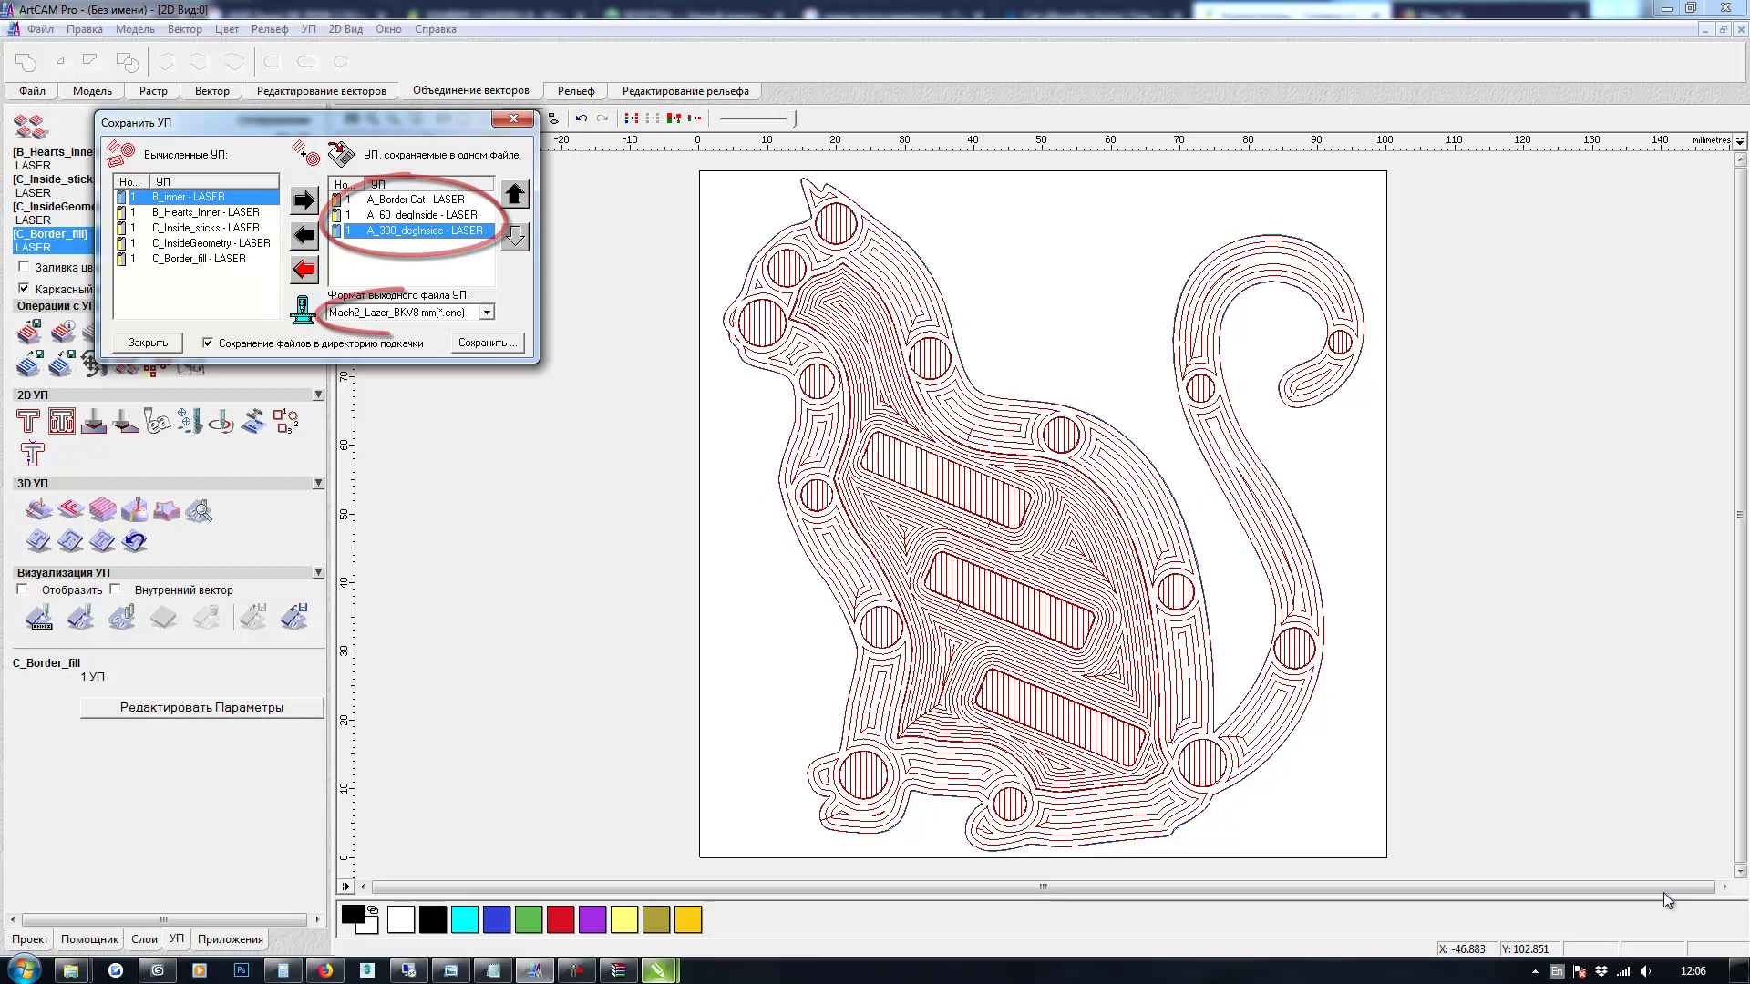
# Set the output format to Mach2_Lazer_BKV8 mm(*.cnc) and save the combined version A toolpaths to the desktop as Cat_A
pyautogui.click(487, 312)
pyautogui.click(396, 329)
pyautogui.click(488, 344)
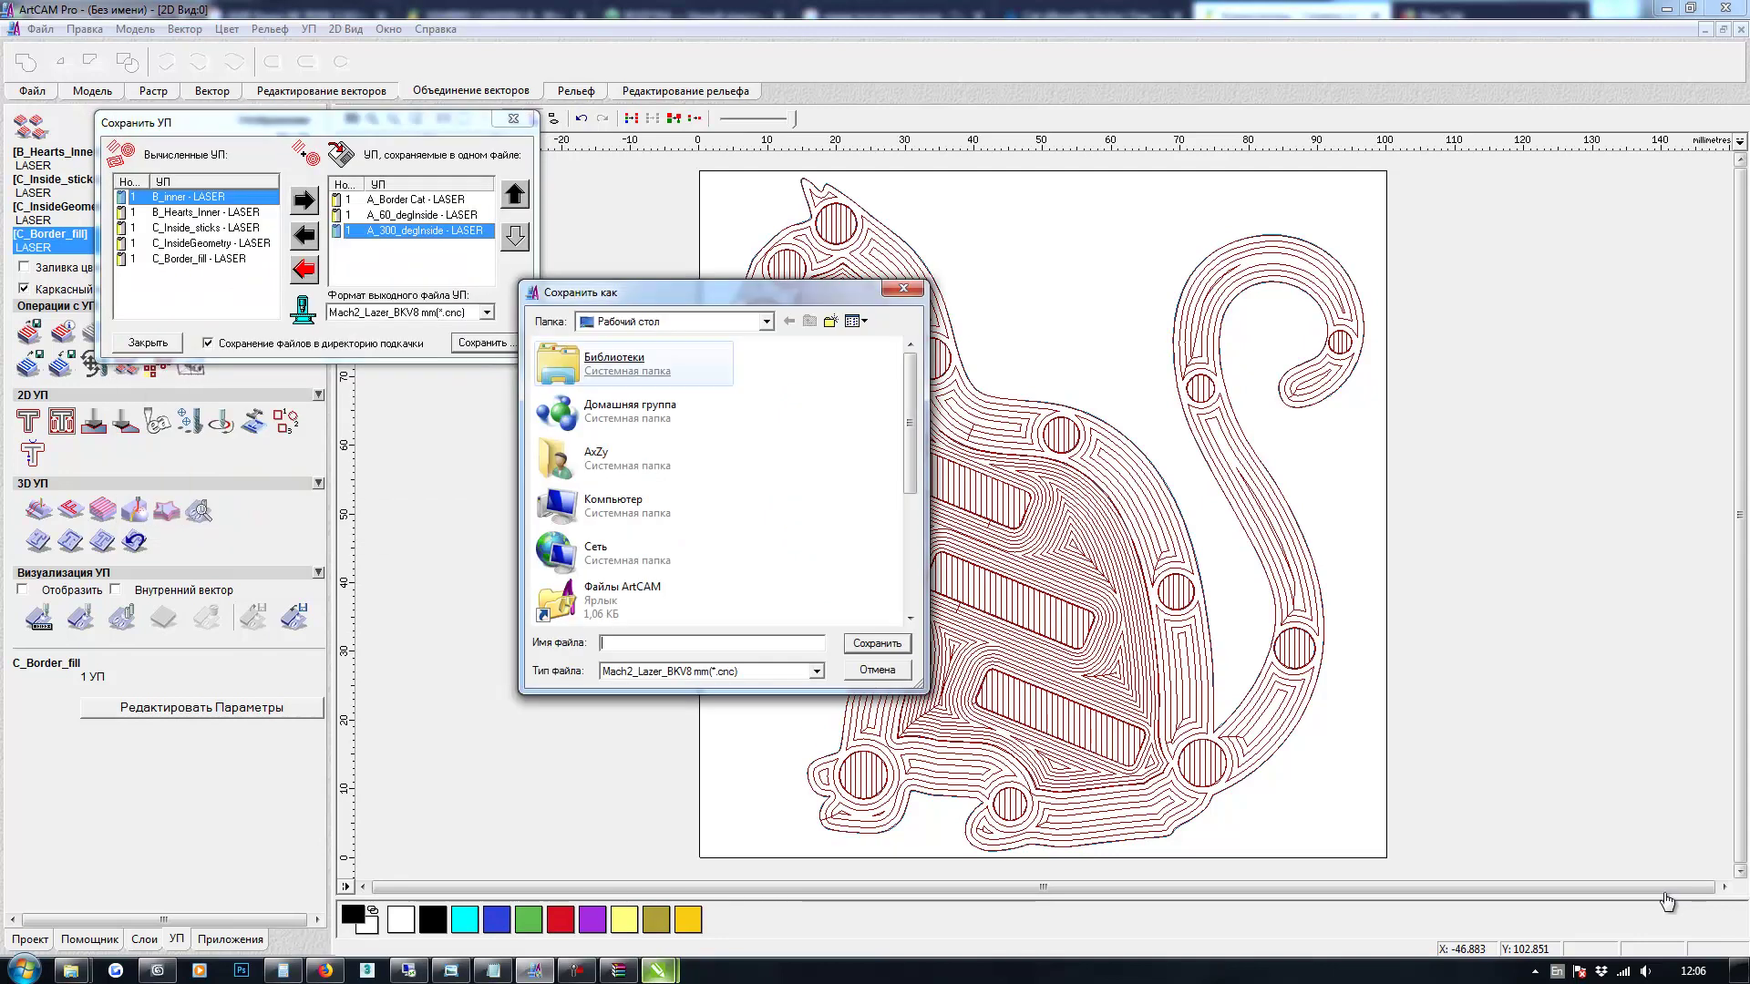
pyautogui.write('Cat_A')
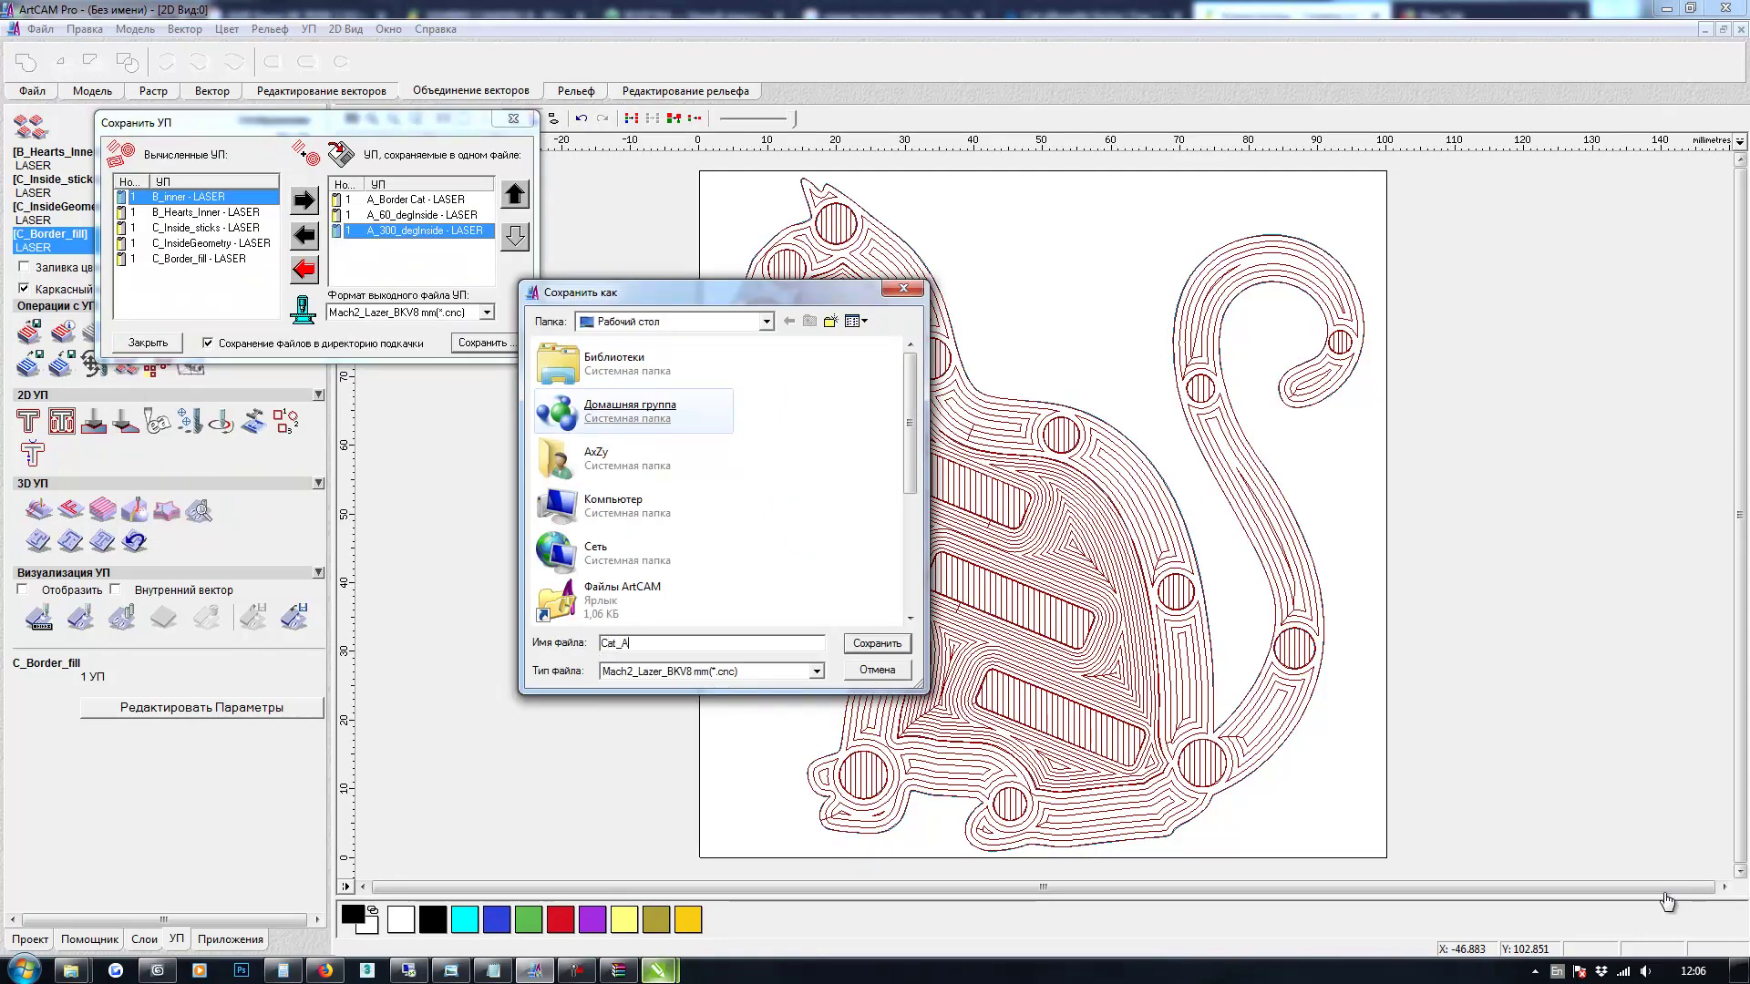
pyautogui.press('Return')
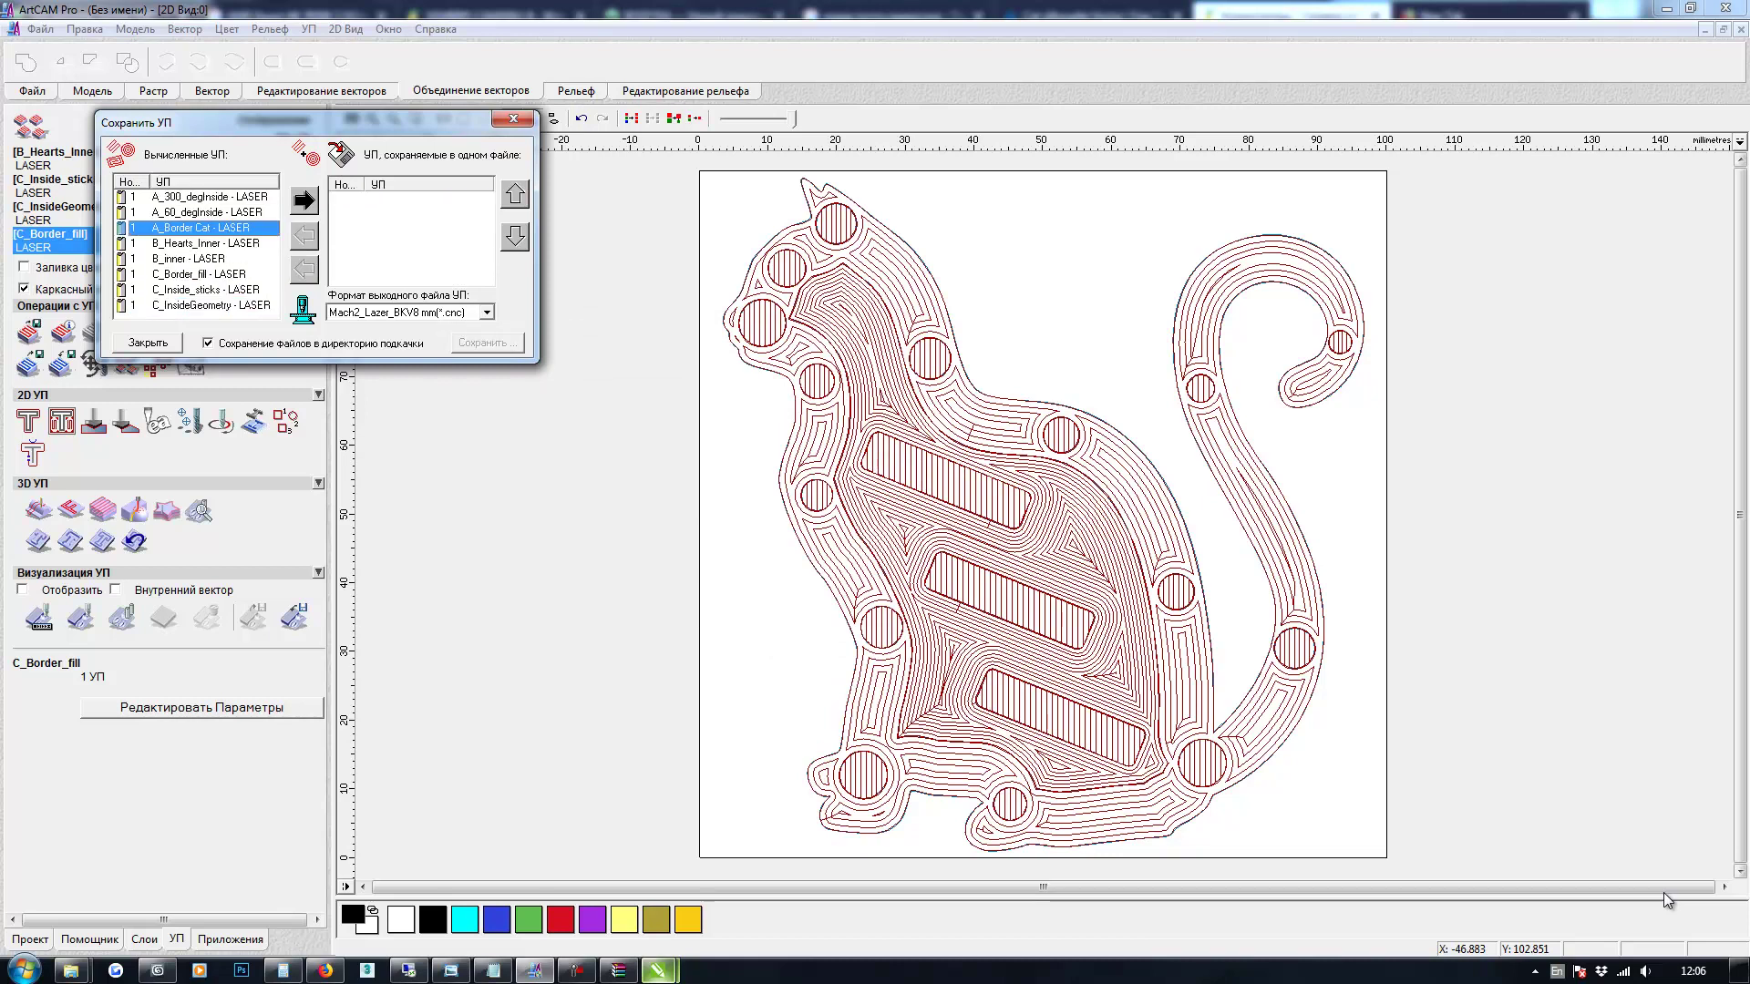
# Save B_Hearts_Inner and B_inner together as Cat_B and return both toolpaths to the calculated list
pyautogui.press('Down')
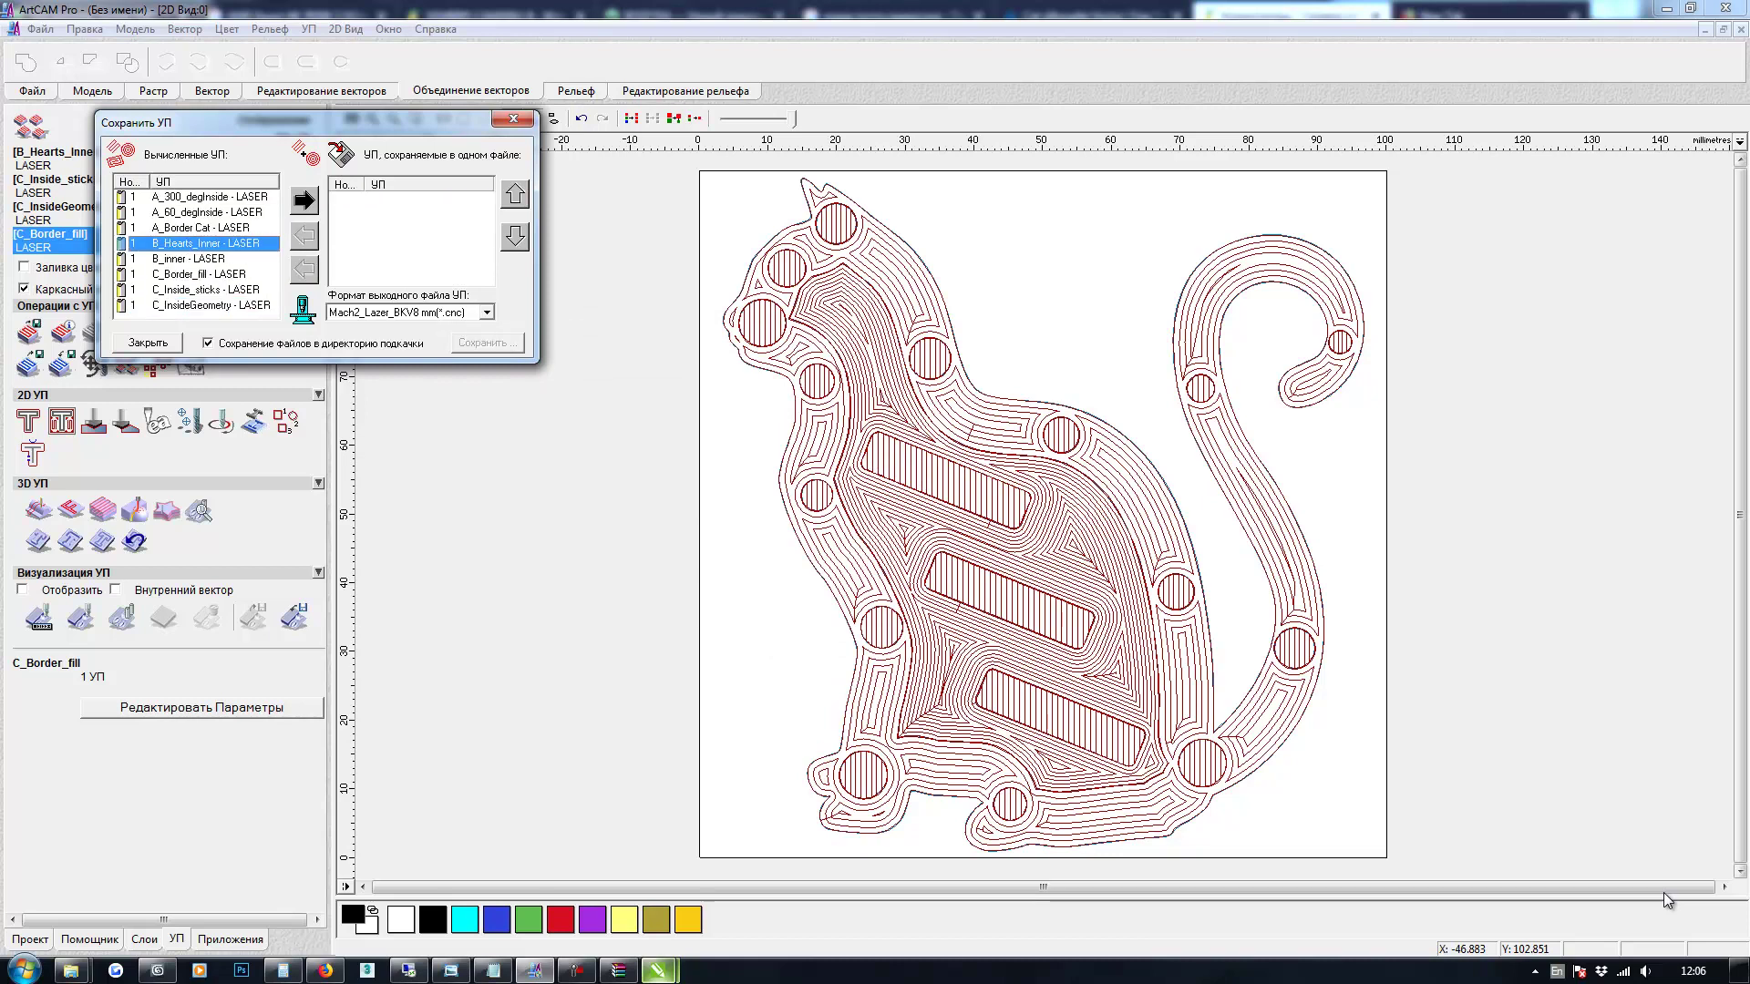
pyautogui.press('Return')
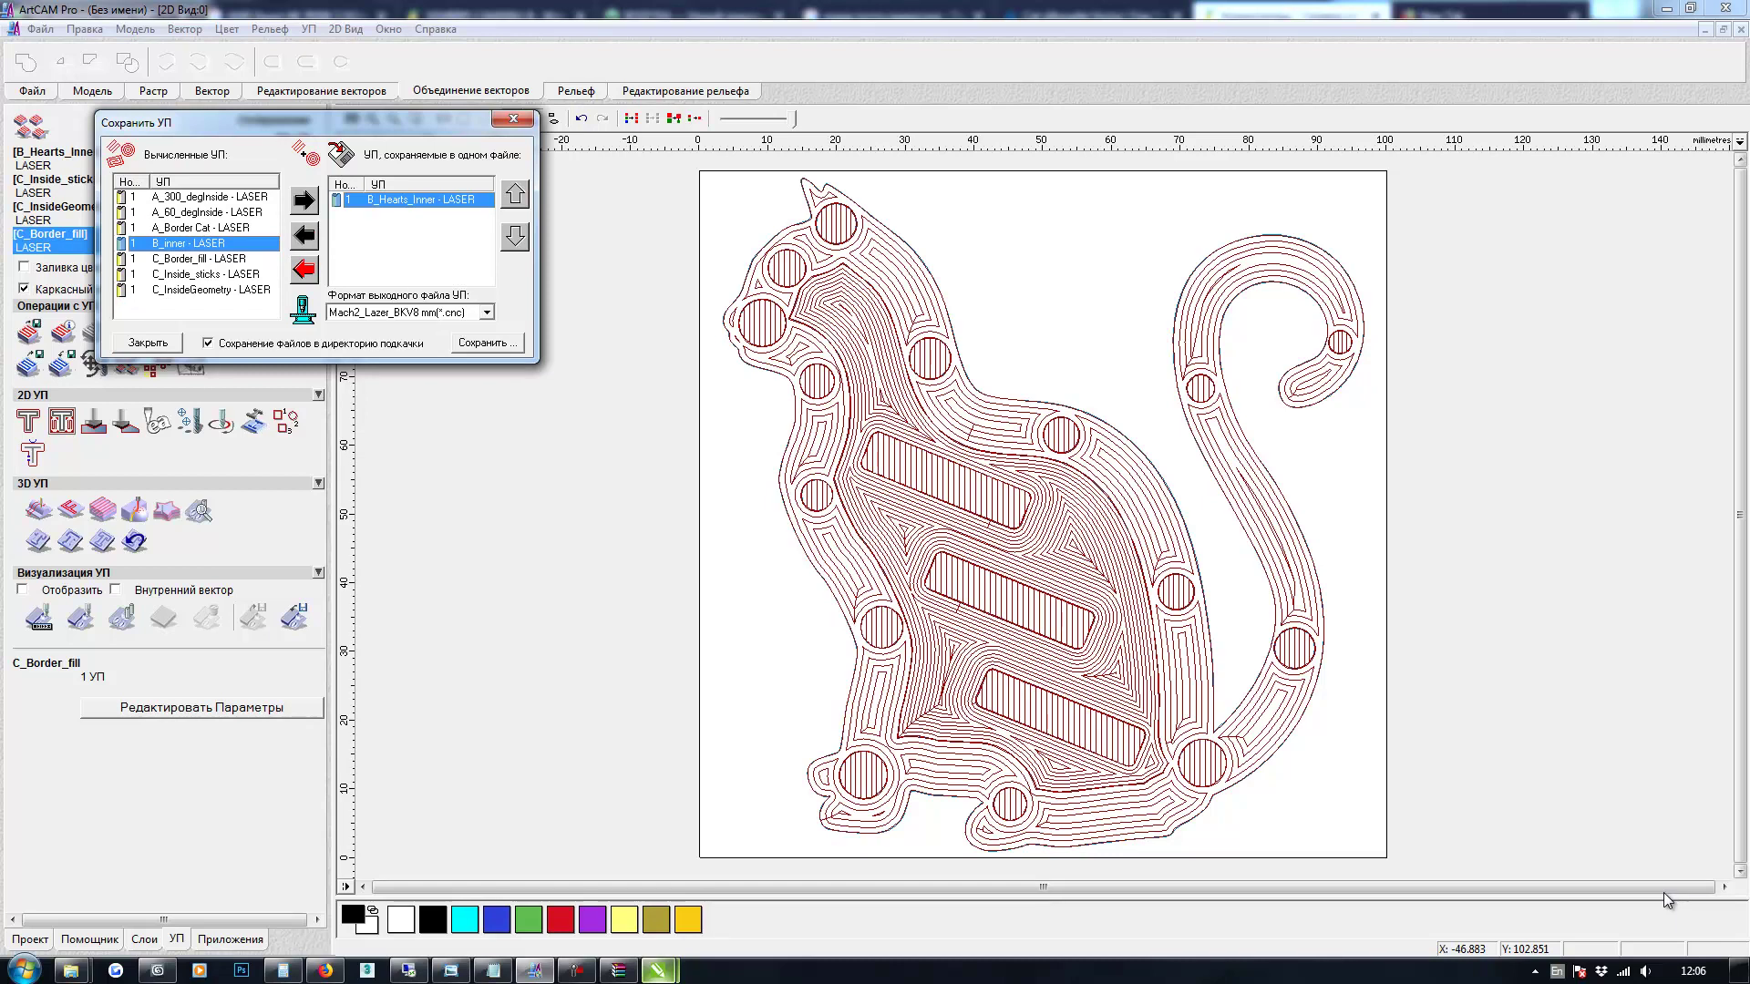
pyautogui.press('Return')
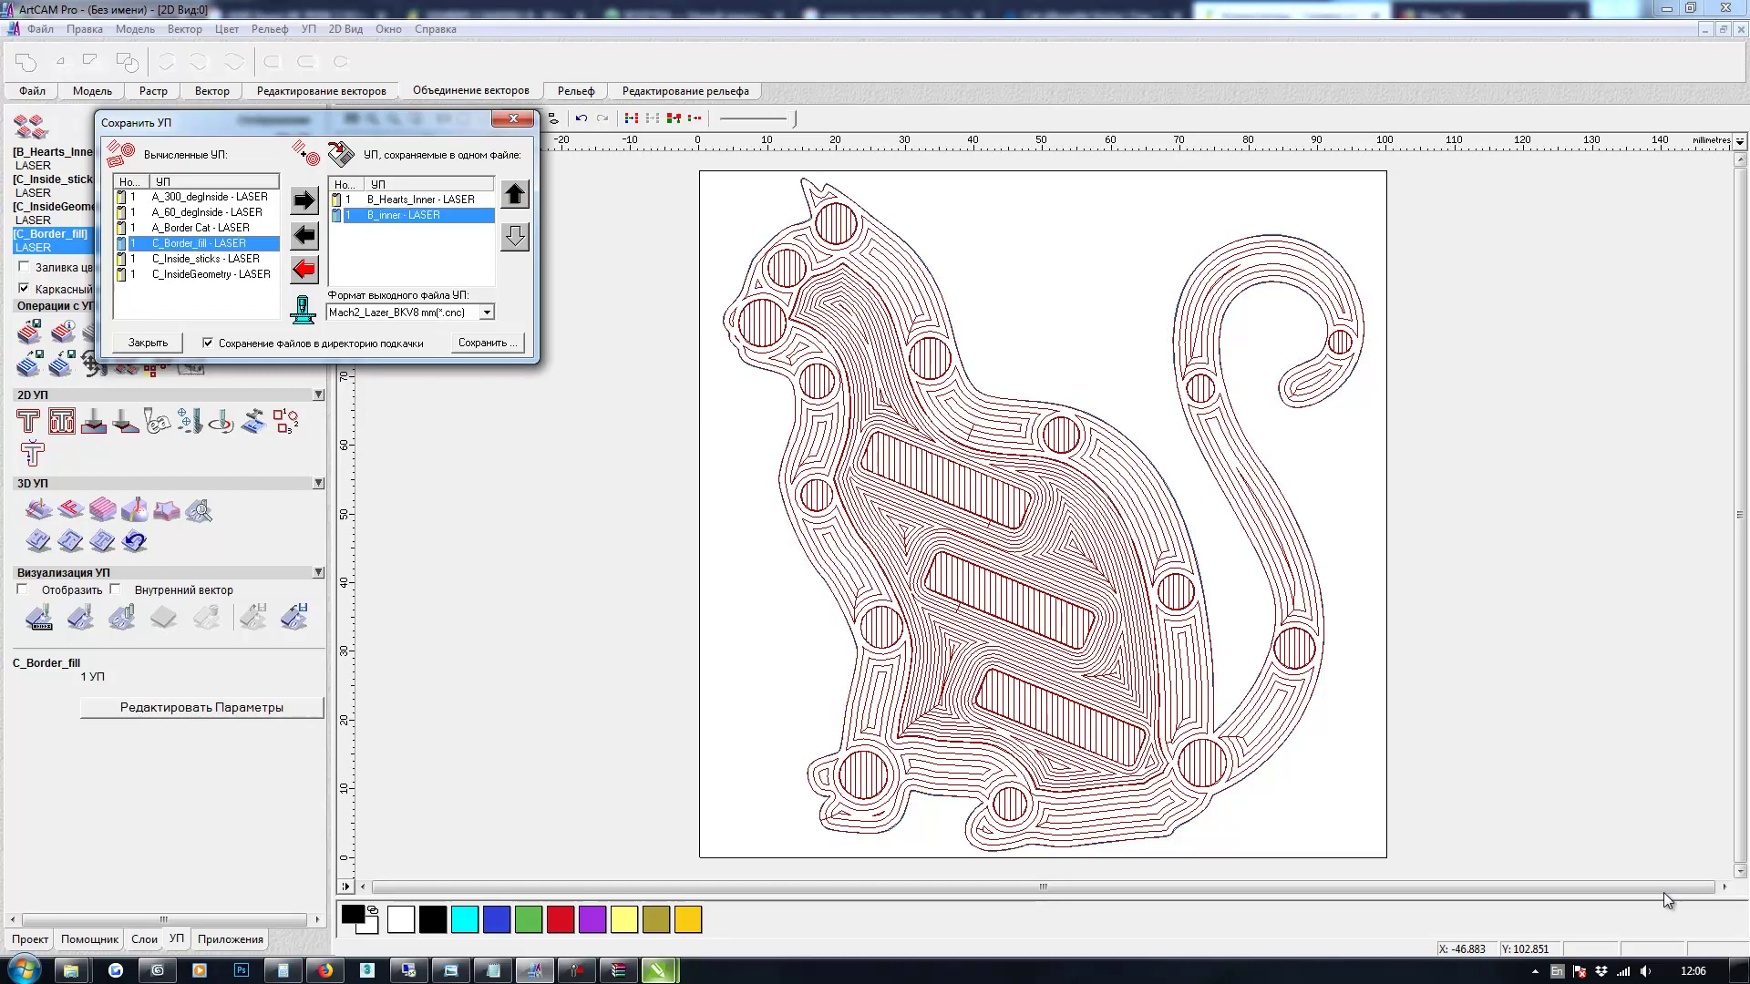
pyautogui.click(488, 343)
pyautogui.write('Cat_B')
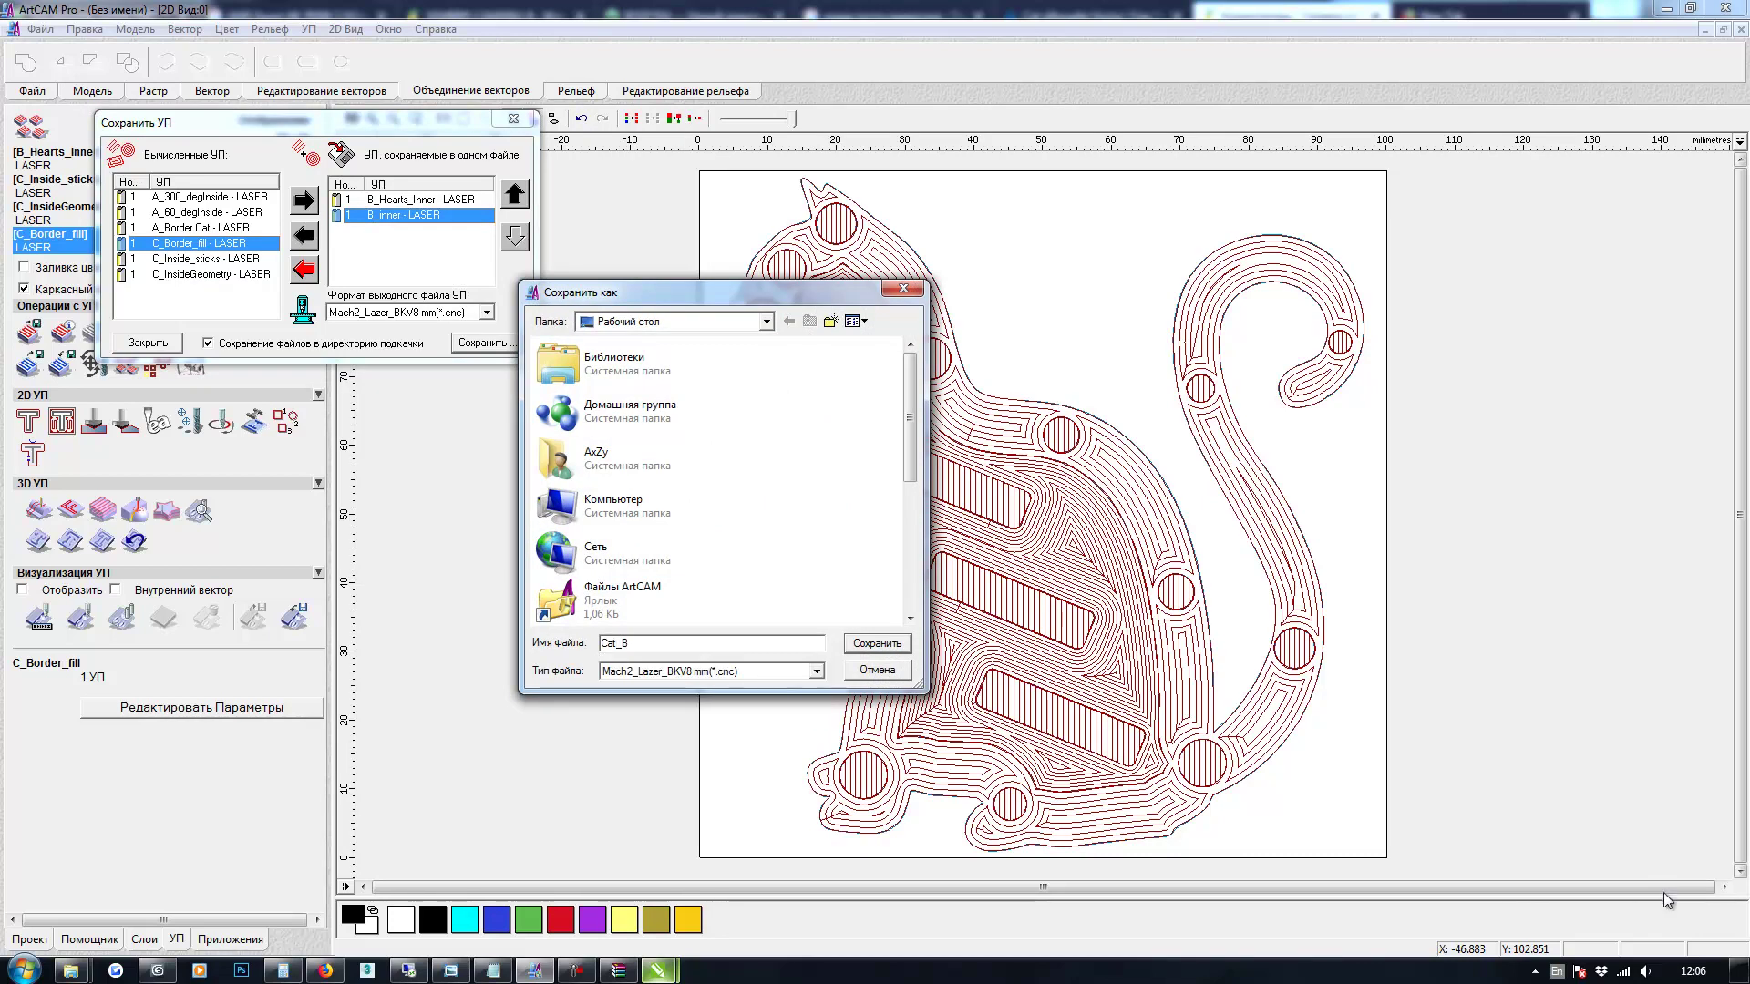
pyautogui.press('Return')
pyautogui.click(305, 236)
pyautogui.click(305, 236)
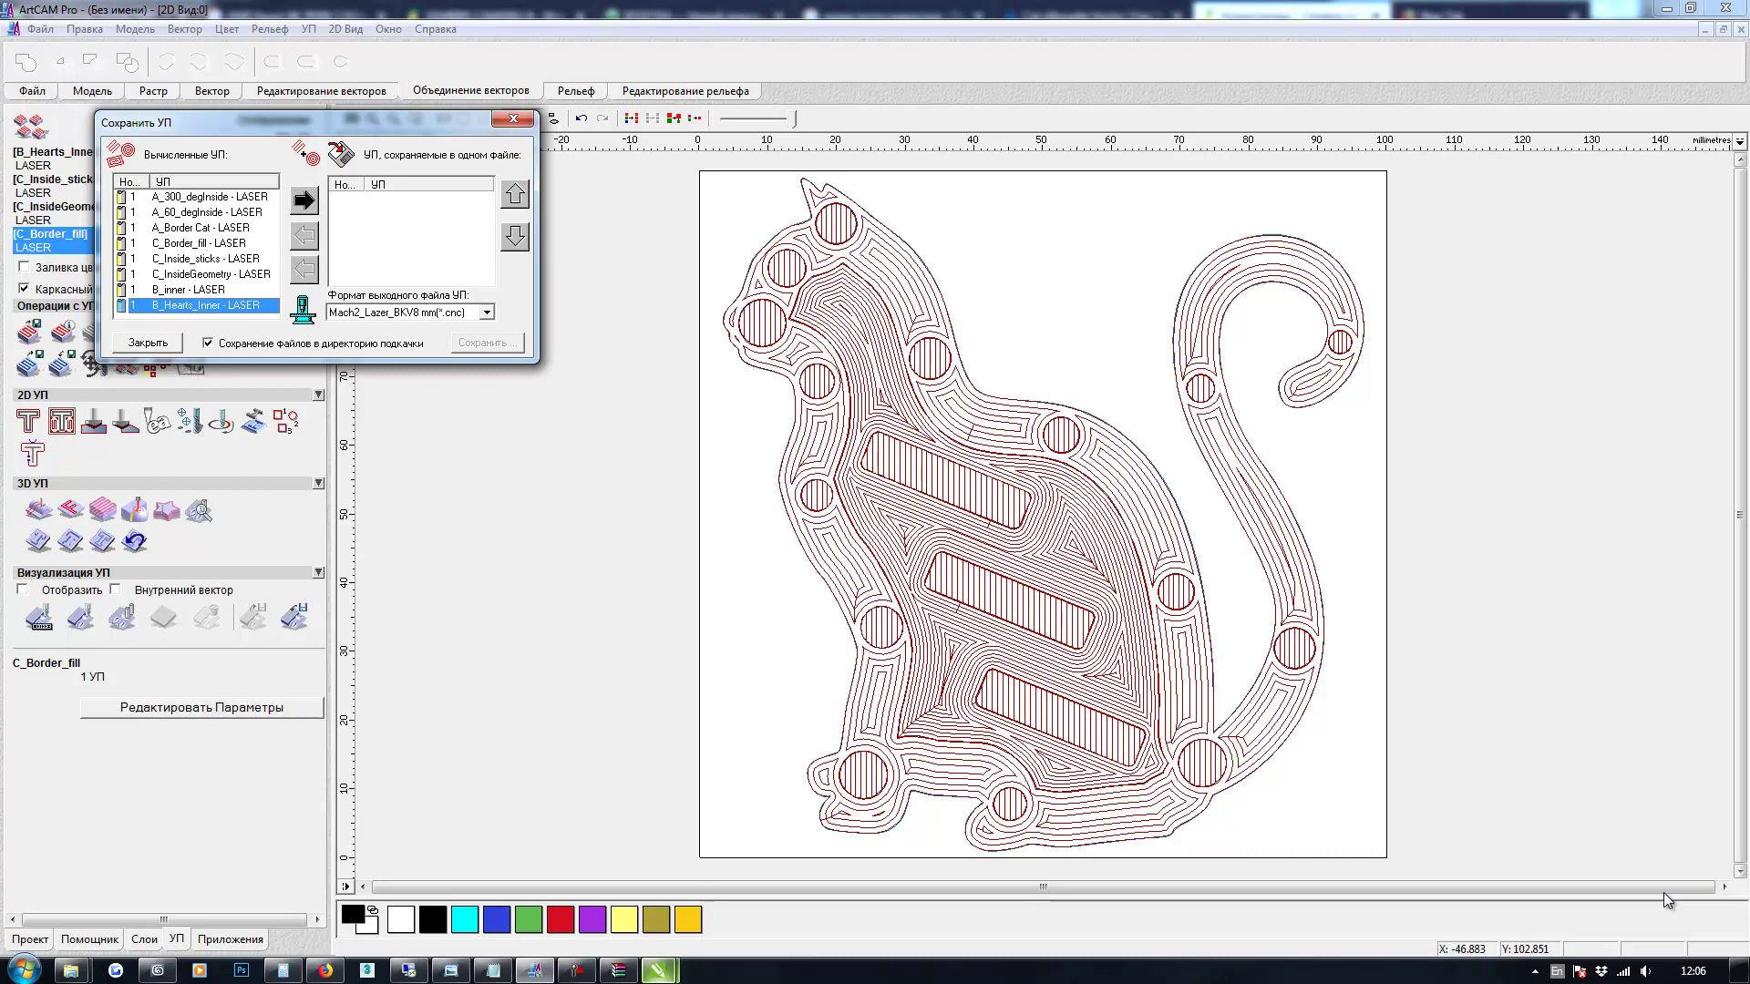
# Combine C_Border_fill, C_Inside_sticks and C_InsideGeometry in one output file, save it as Cat_C and close toolpath saving
pyautogui.click(199, 243)
pyautogui.press('space')
pyautogui.press('space')
pyautogui.press('space')
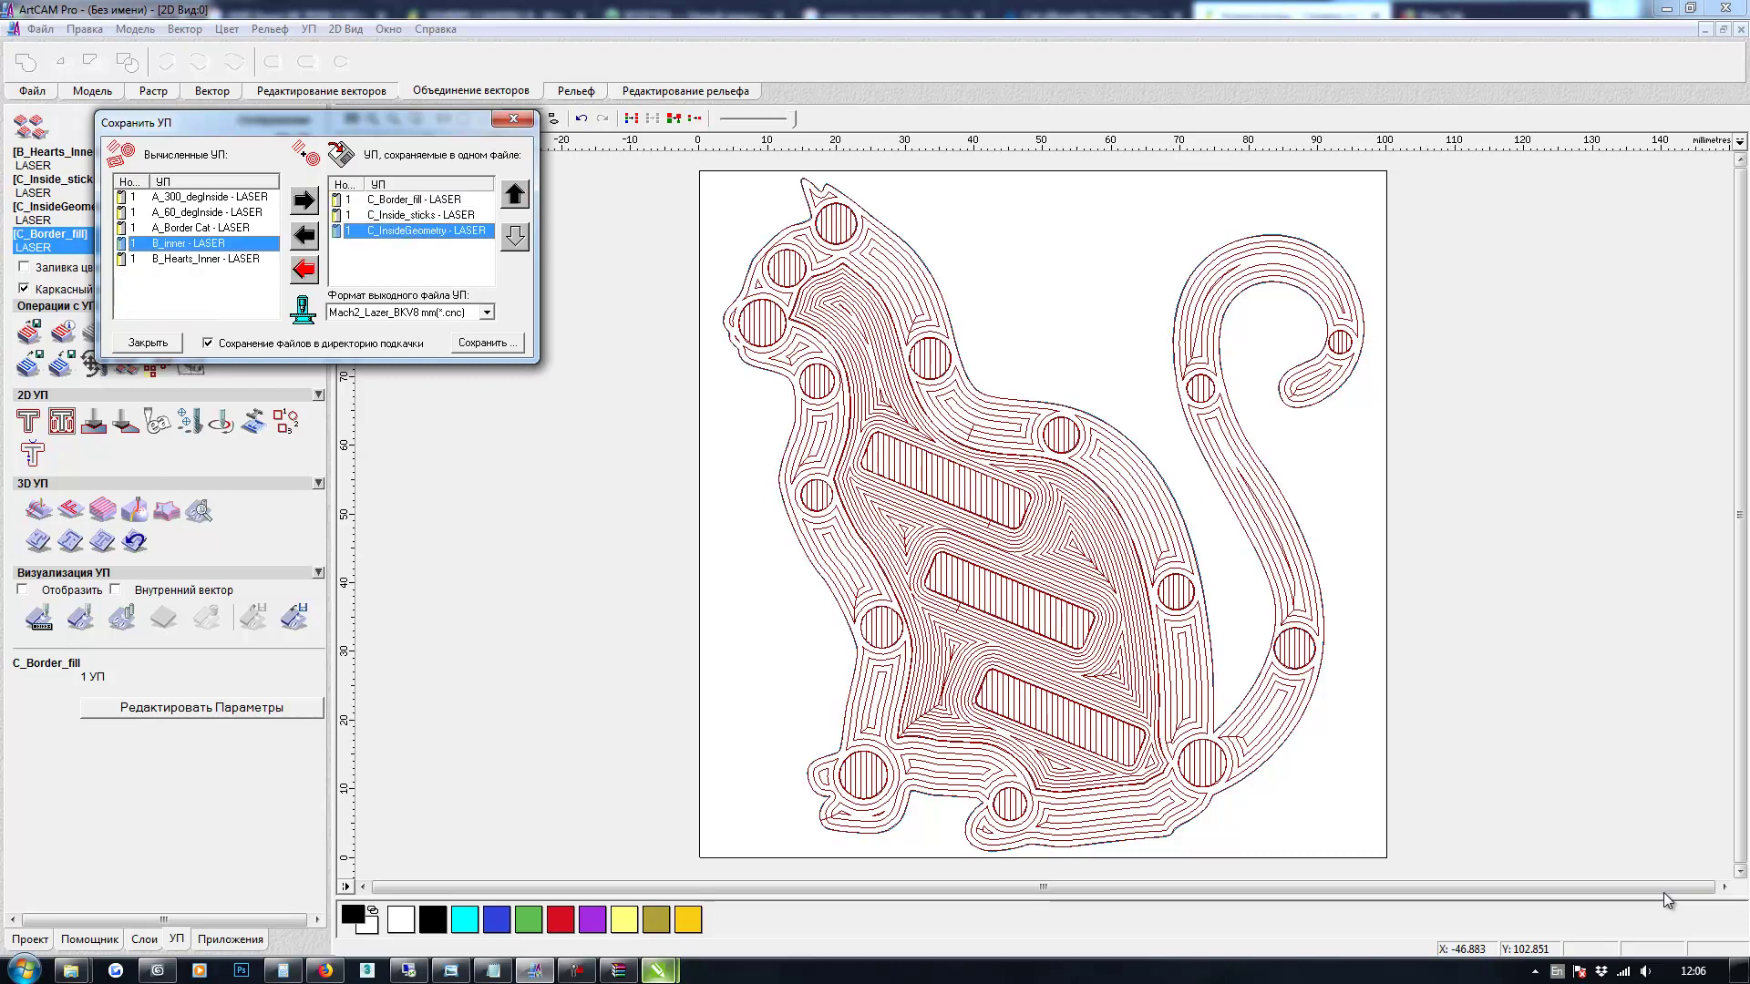
pyautogui.press('Return')
pyautogui.write('Ca')
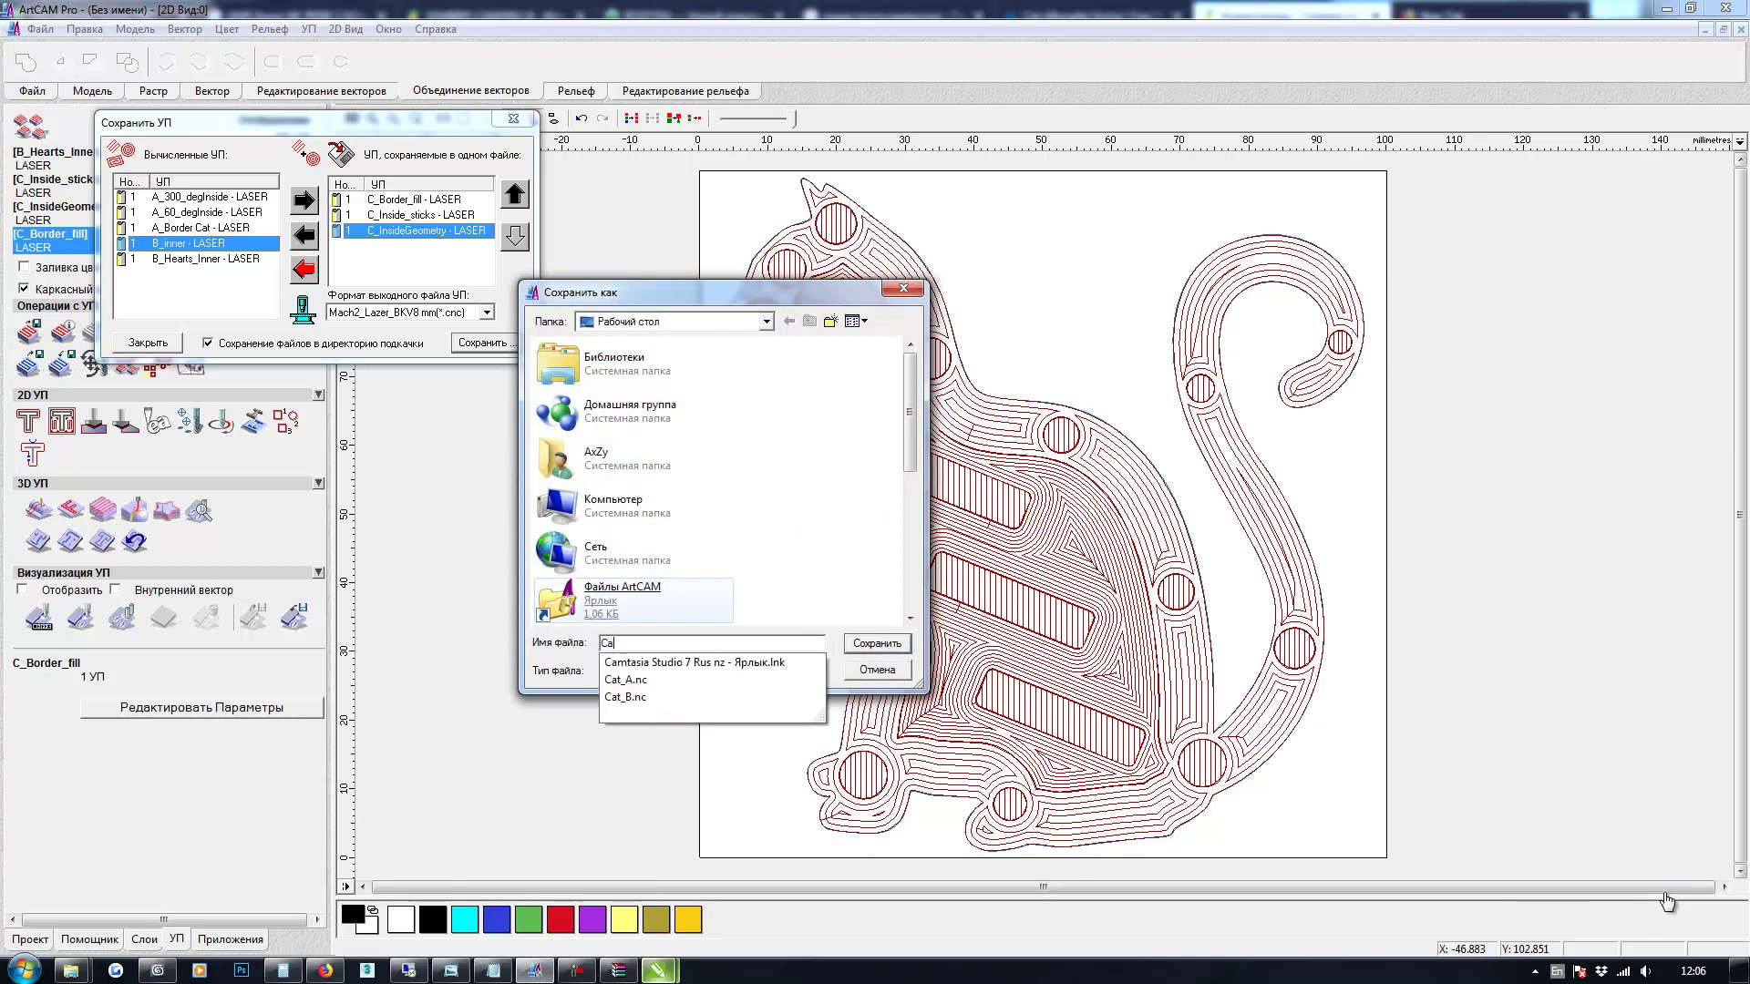
pyautogui.write('t')
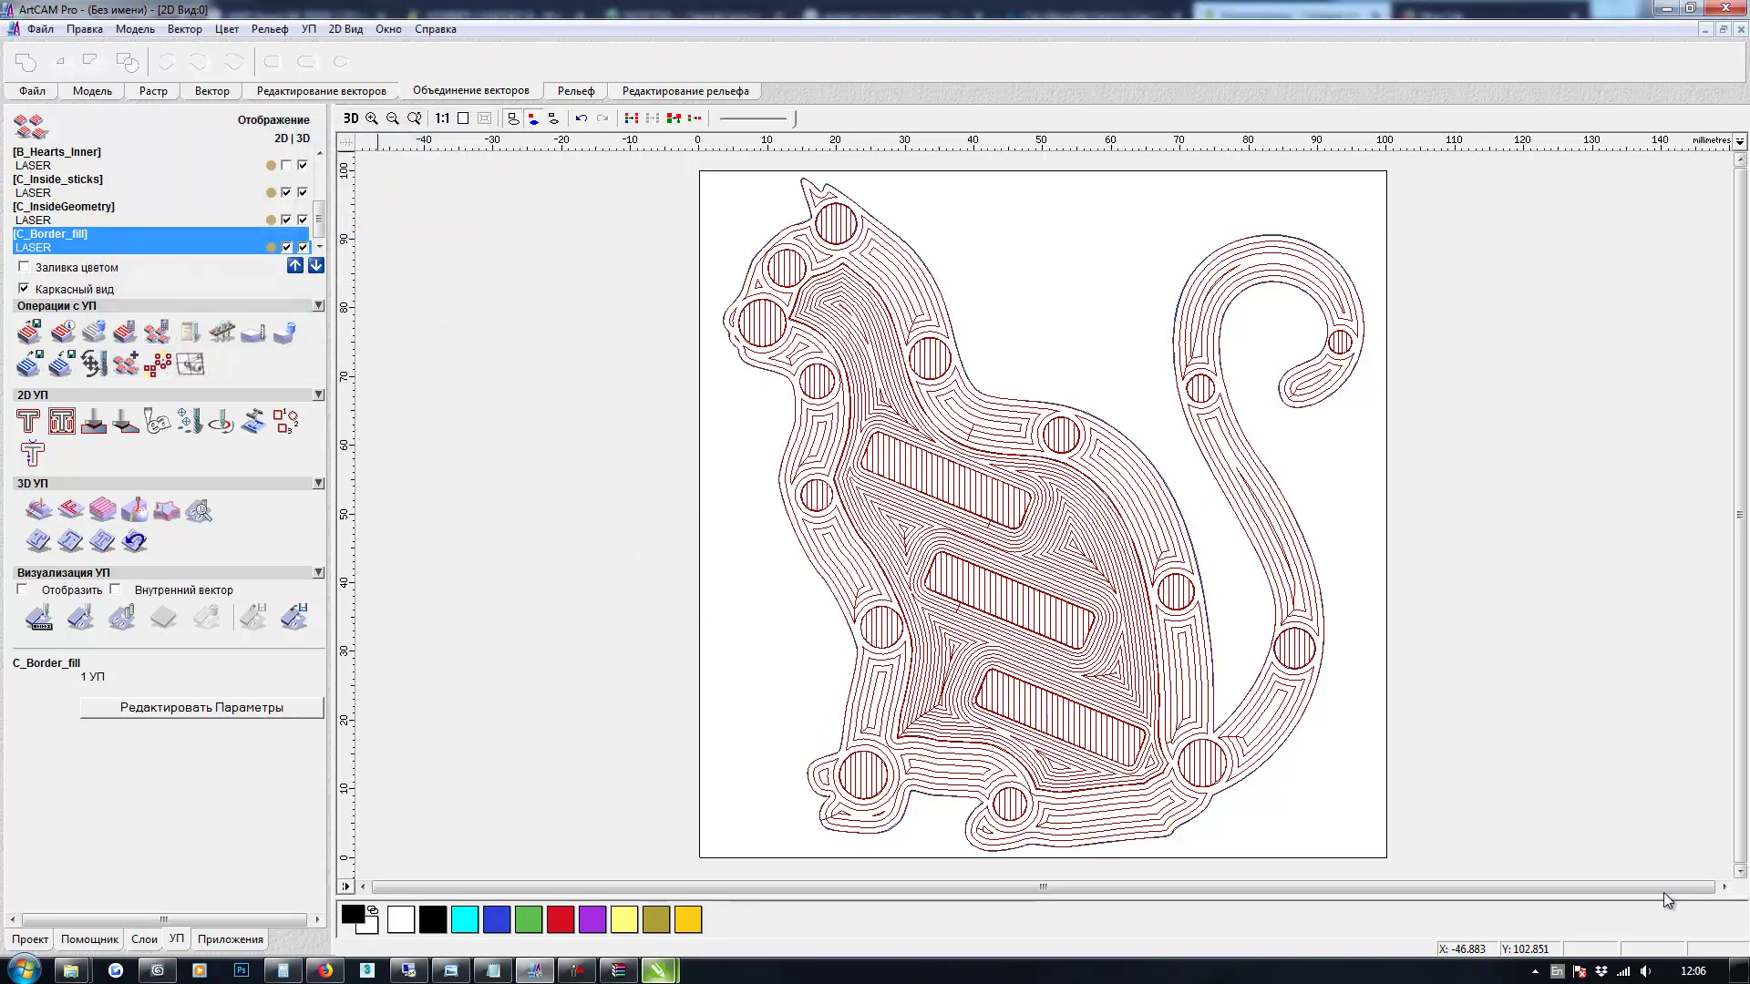
# Launch Engraver Master and open its NC Sender
pyautogui.click(23, 970)
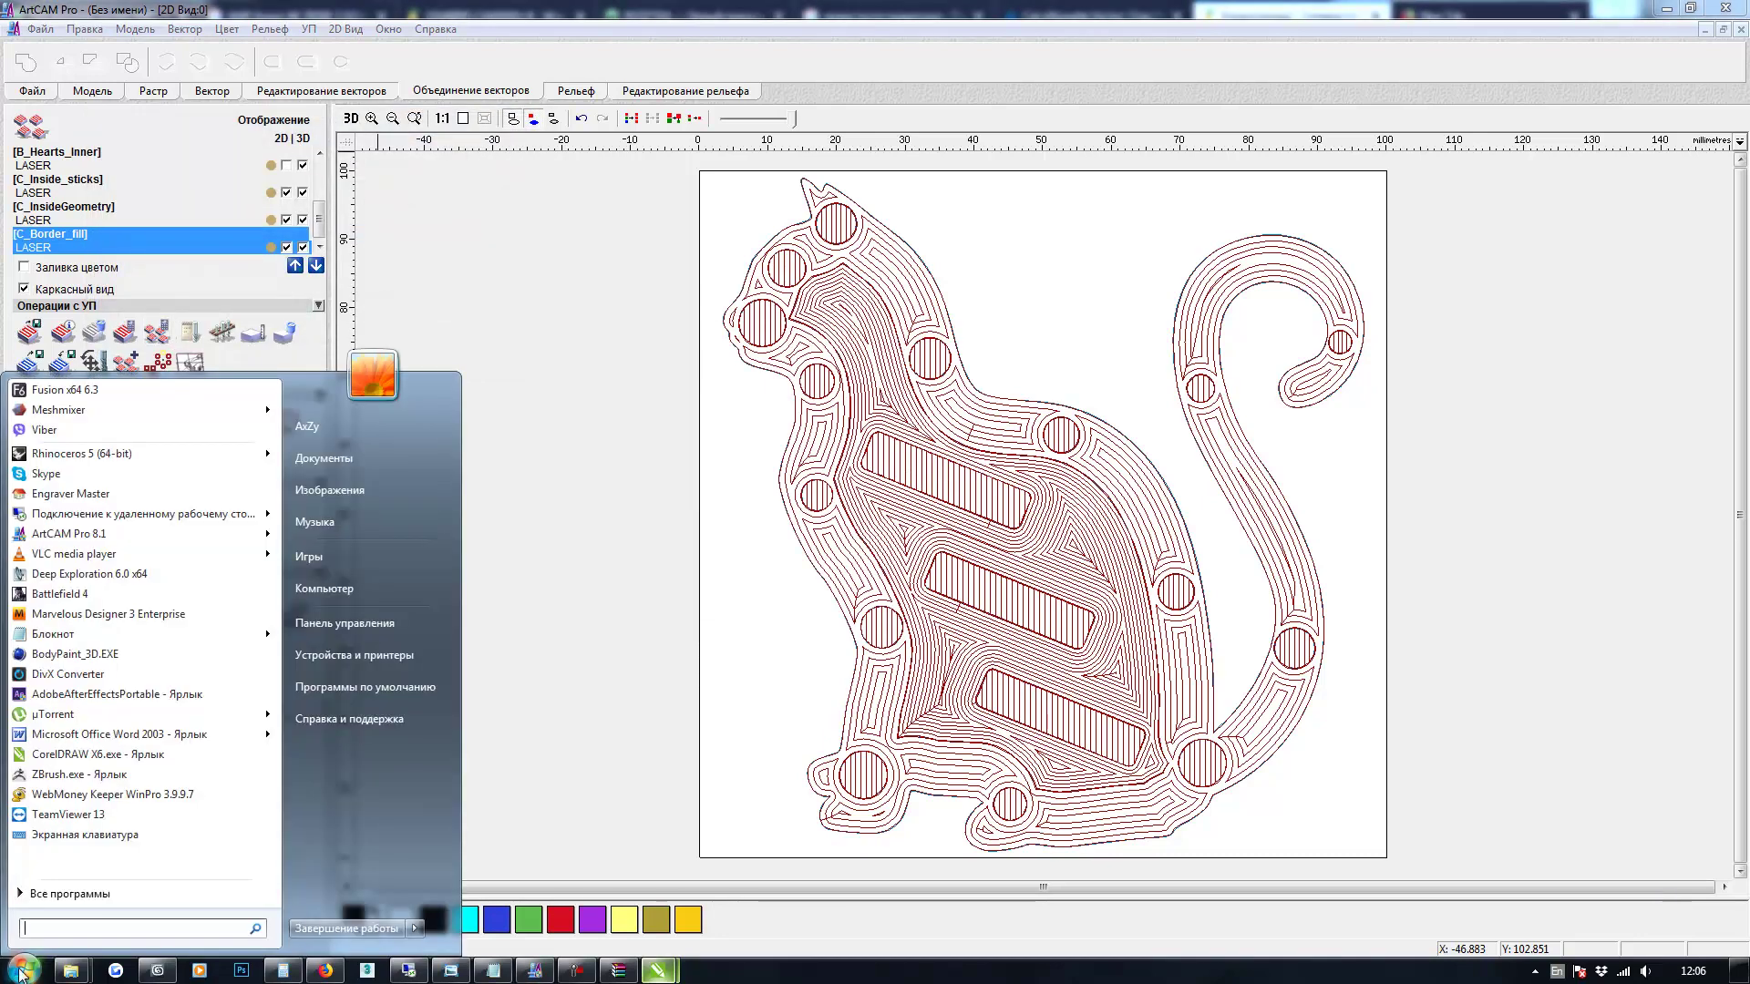
pyautogui.click(60, 494)
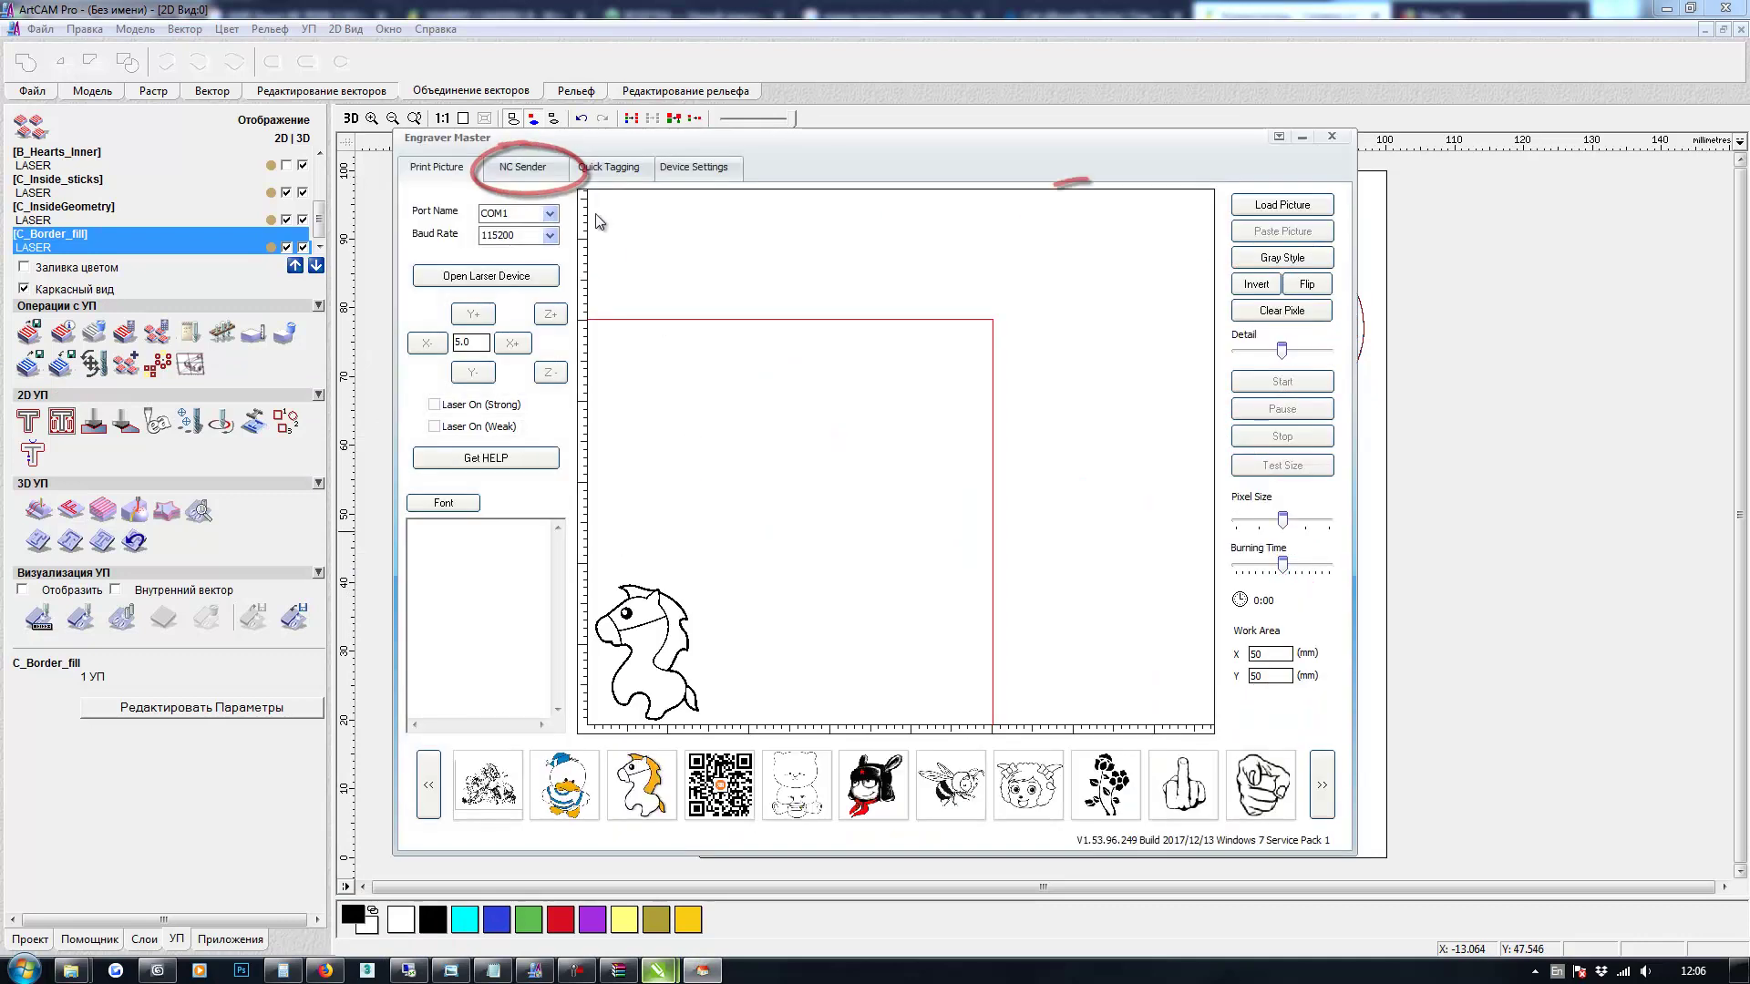
pyautogui.click(524, 168)
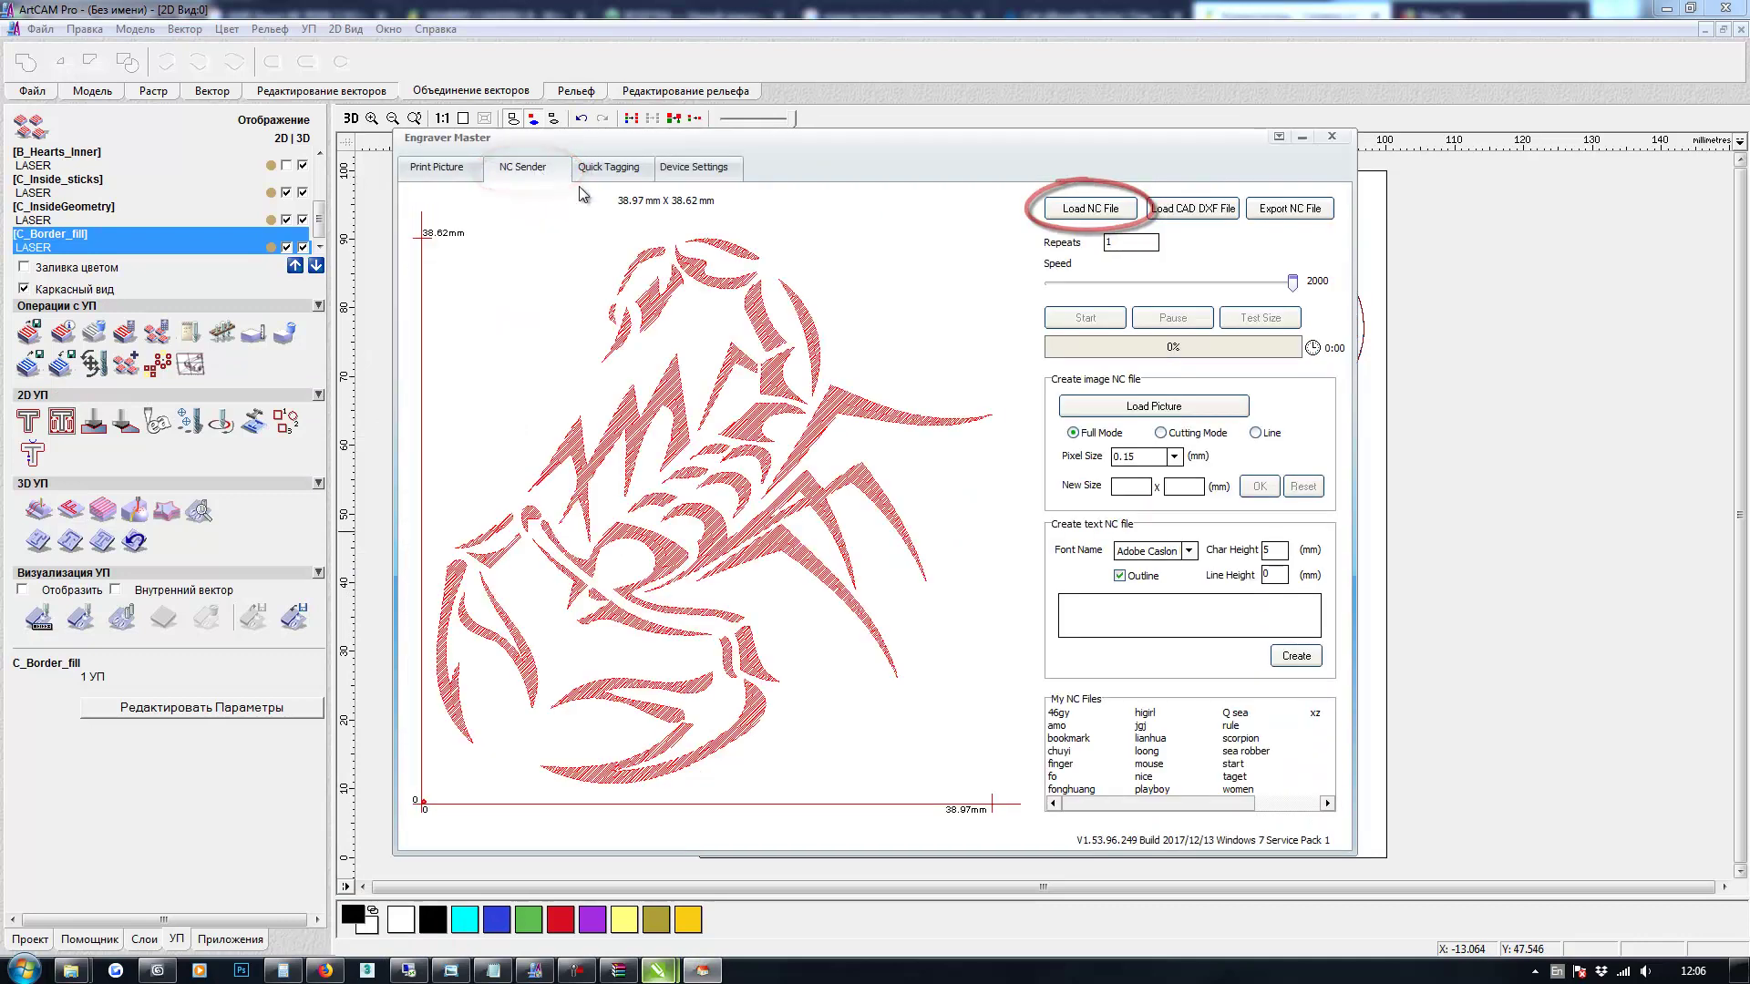
# Load Cat_A.nc from the desktop into the NC Sender to preview version A
pyautogui.click(1088, 212)
pyautogui.click(655, 399)
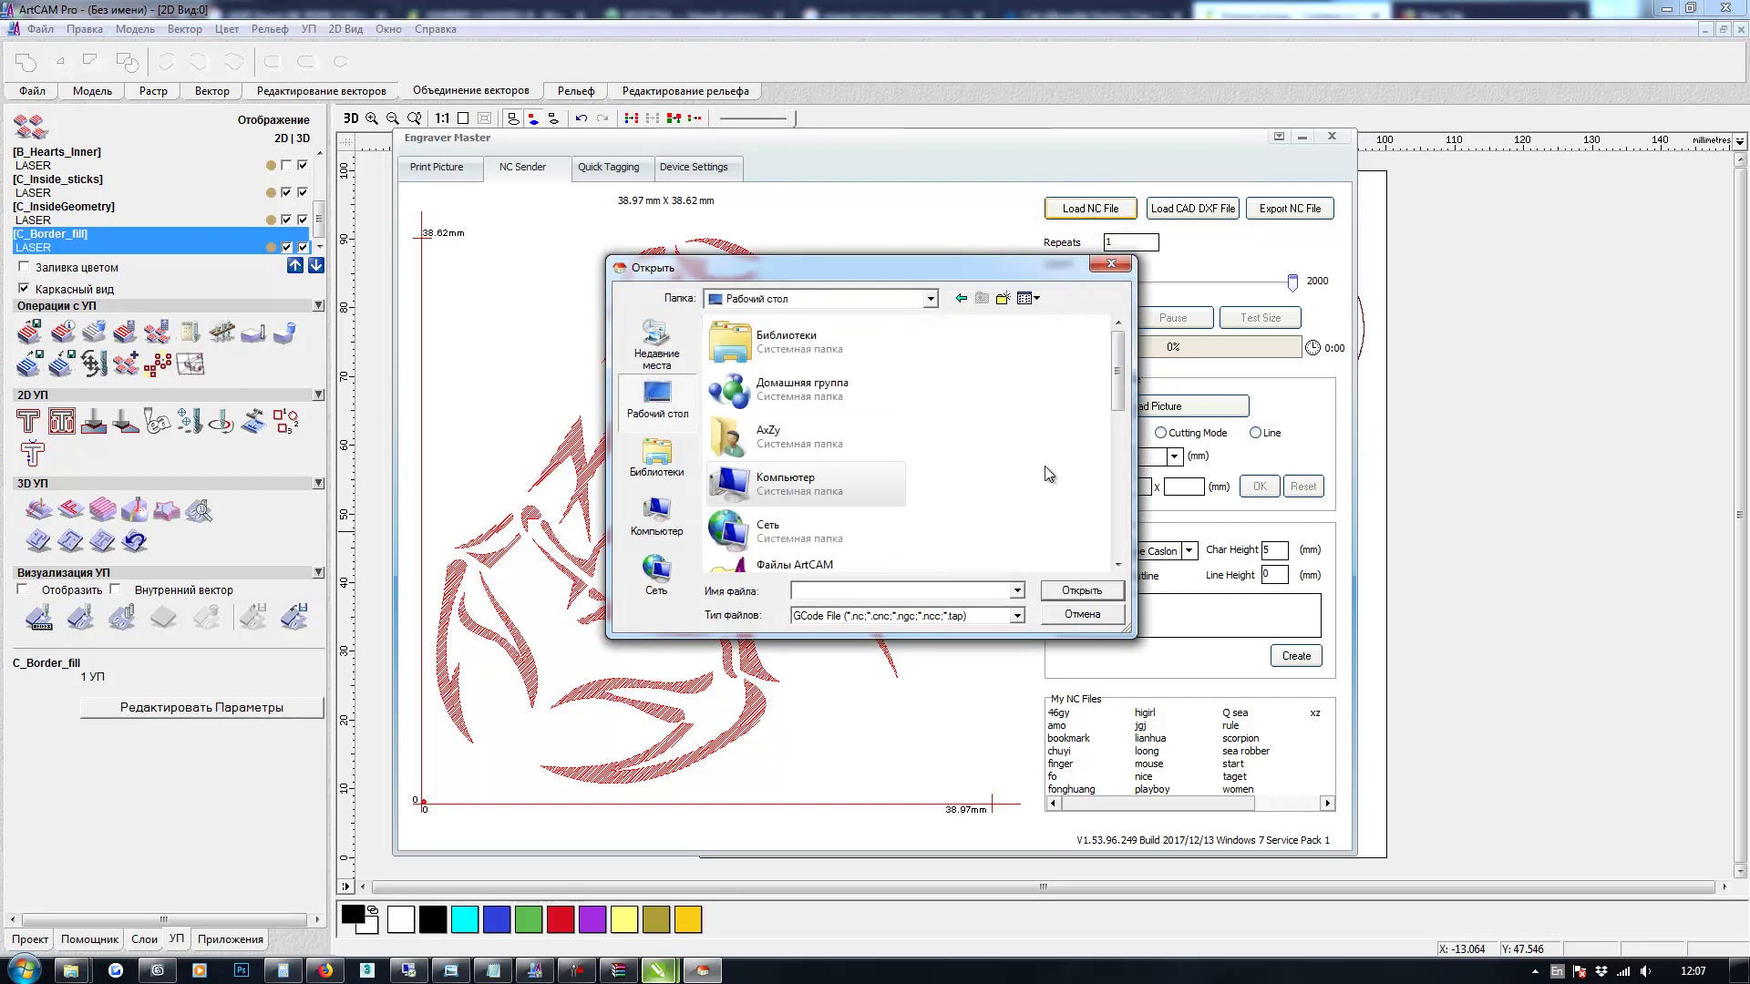
pyautogui.moveTo(1118, 398); pyautogui.dragTo(1119, 529)
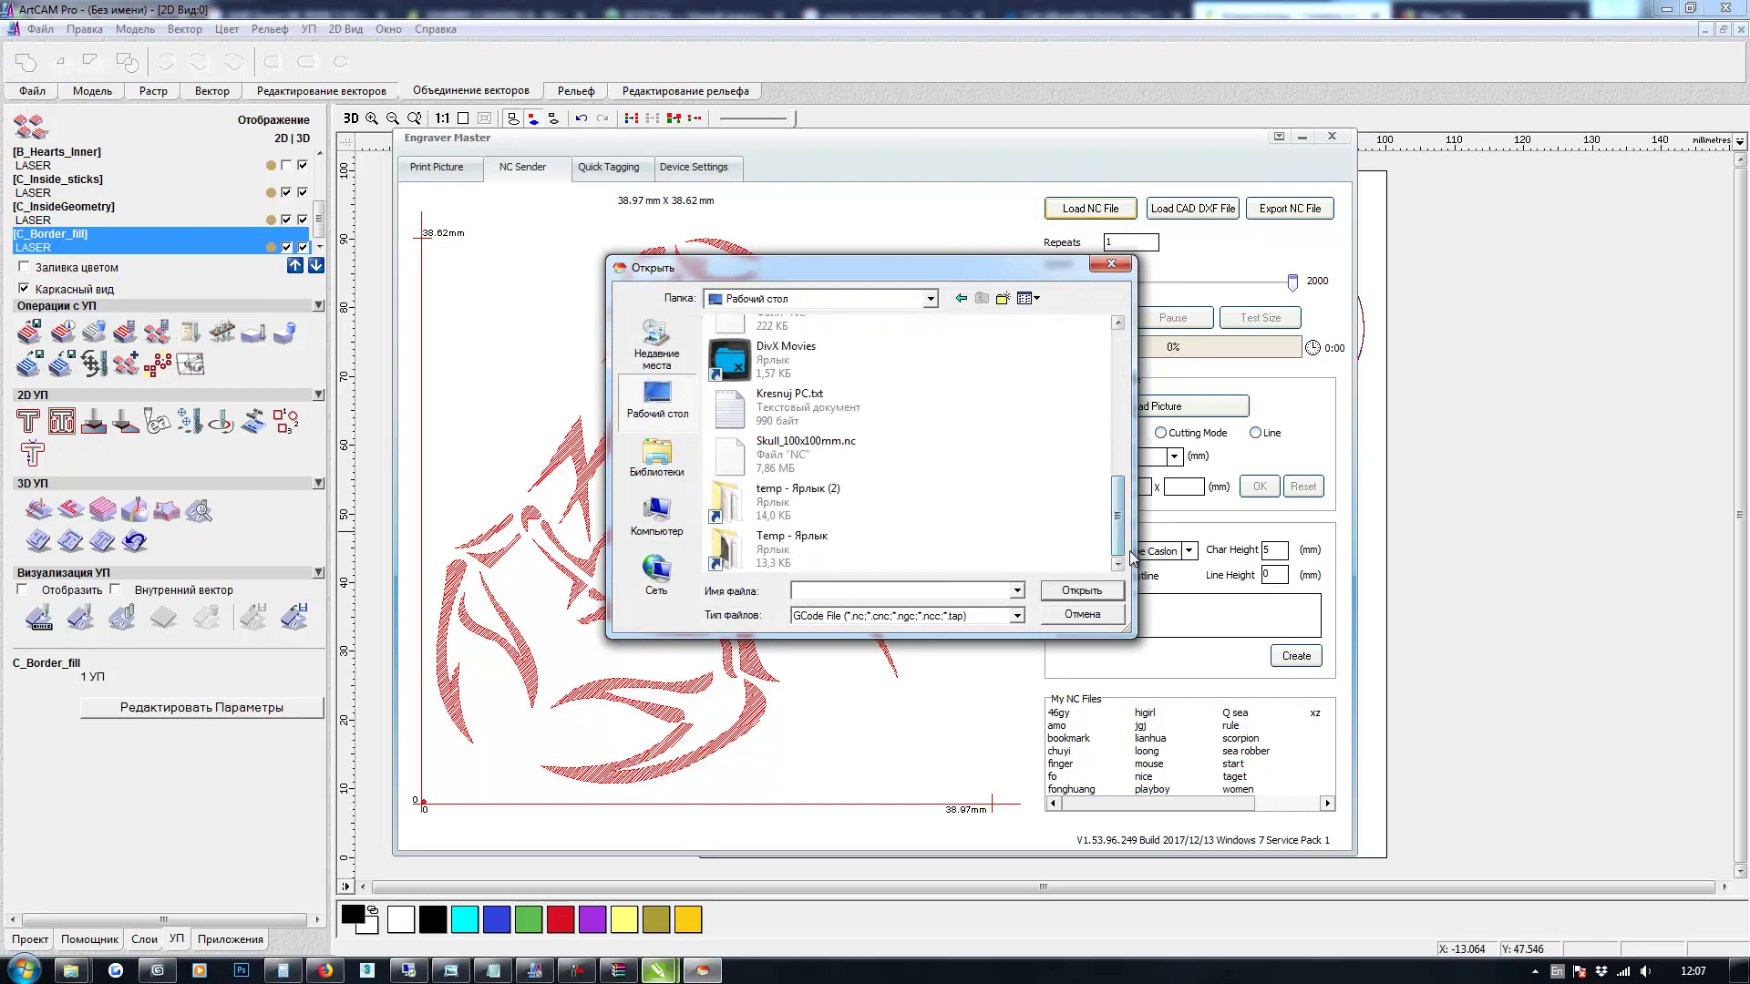
pyautogui.scroll(3, 1003, 474)
pyautogui.click(779, 390)
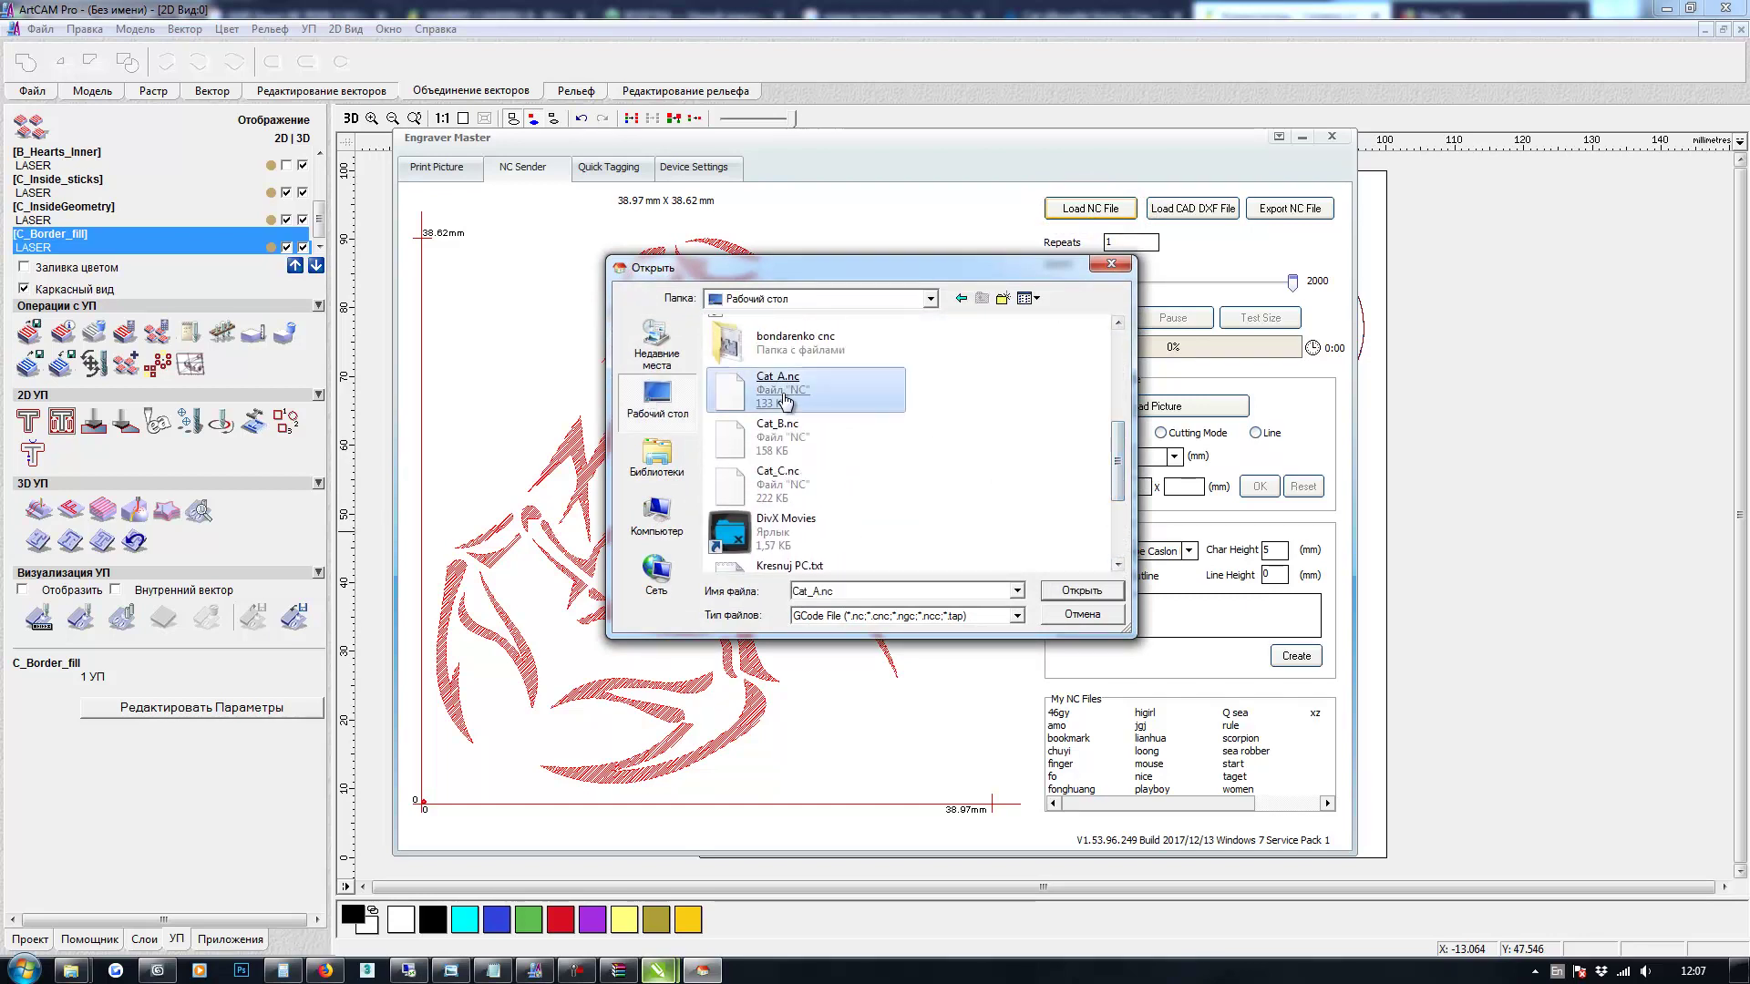
pyautogui.press('Return')
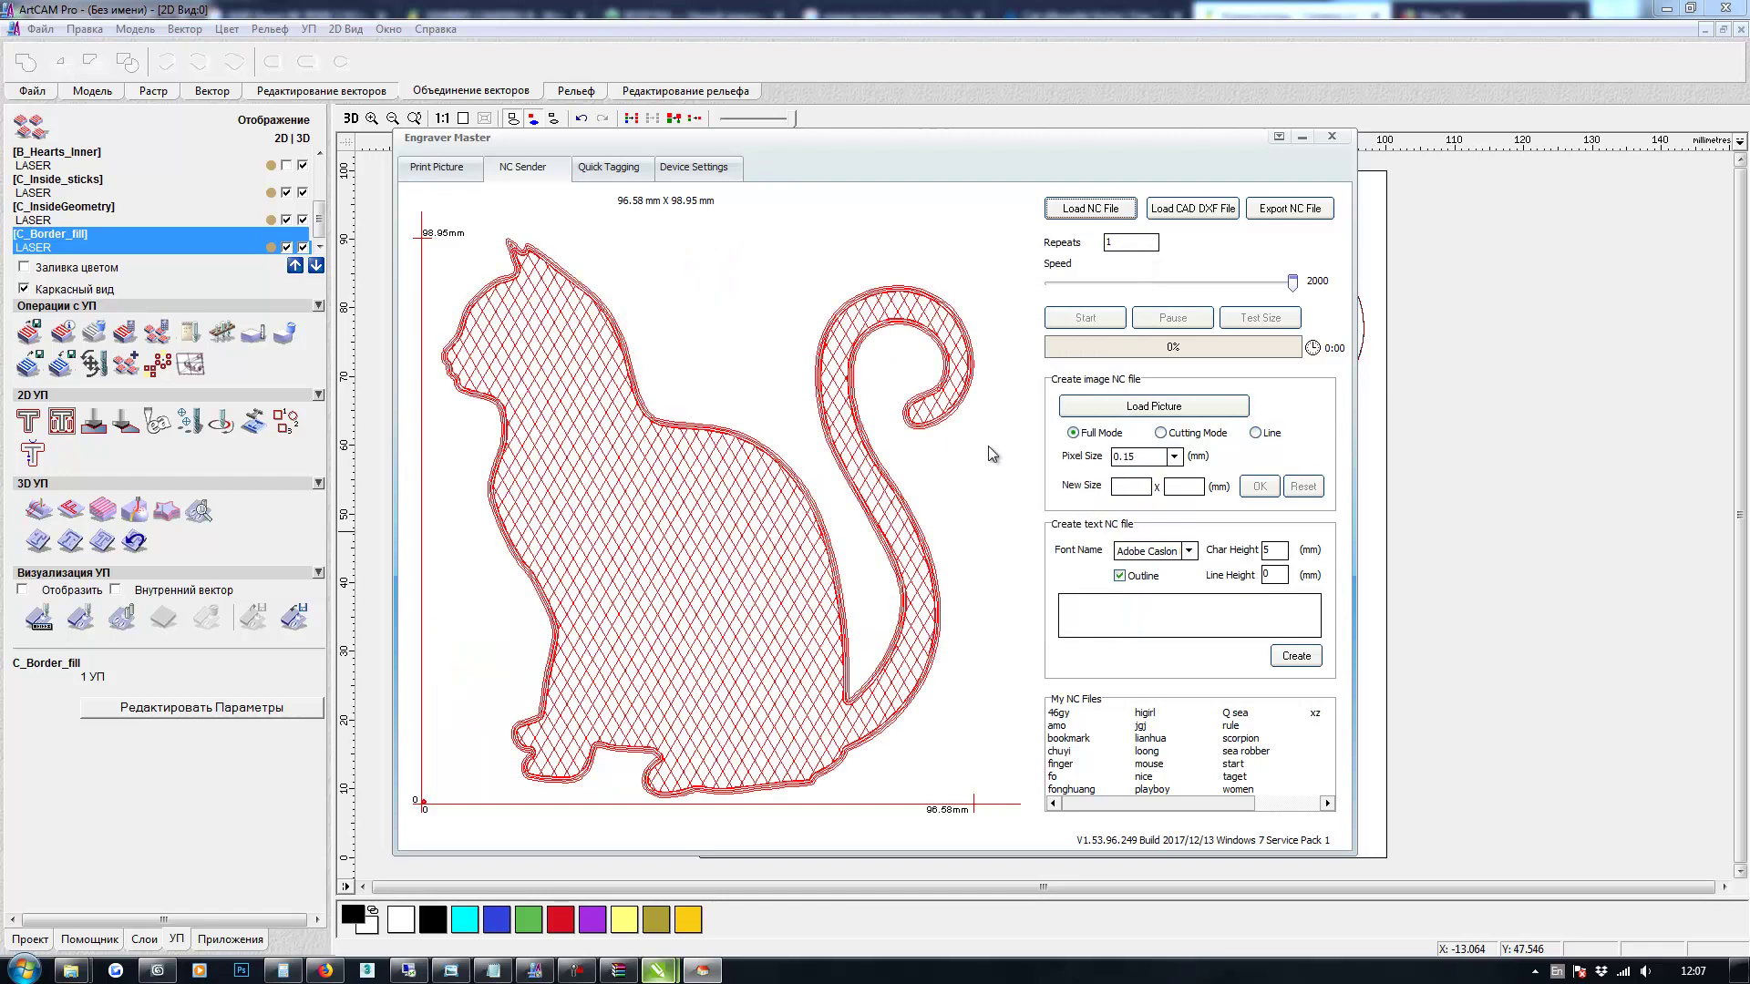
# Load Cat_B.nc from the desktop to preview version B with the hearts
pyautogui.click(1080, 210)
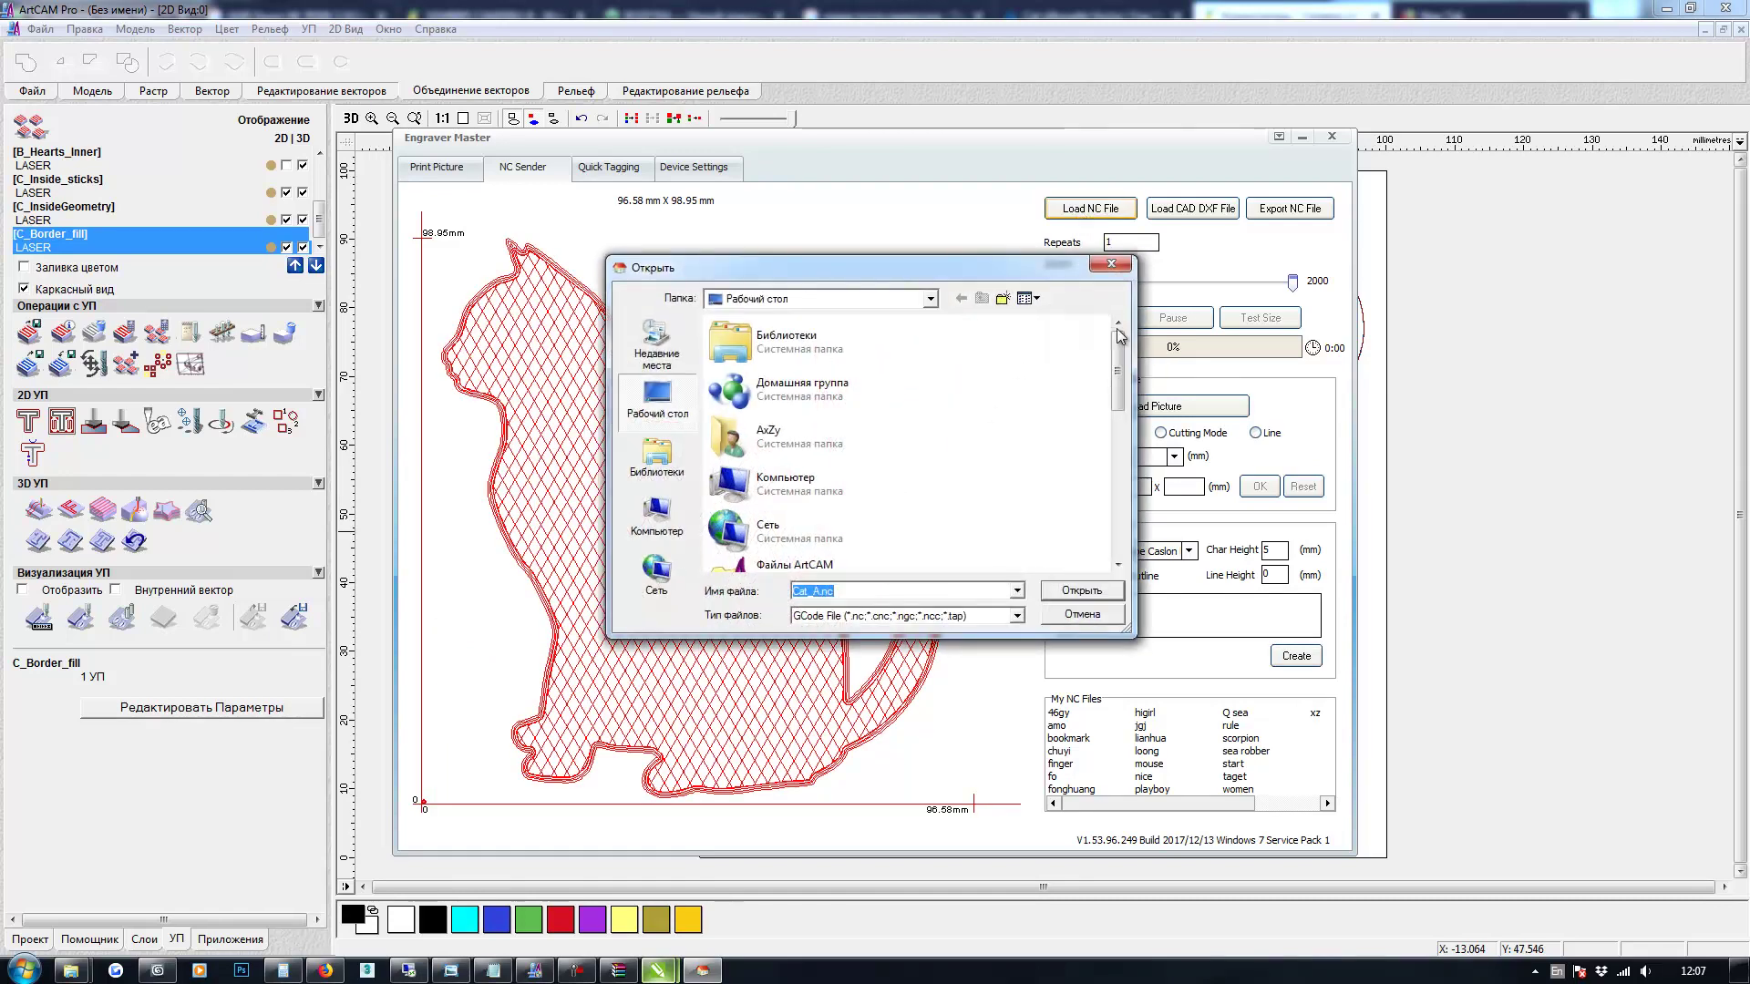
pyautogui.scroll(-5, 1066, 557)
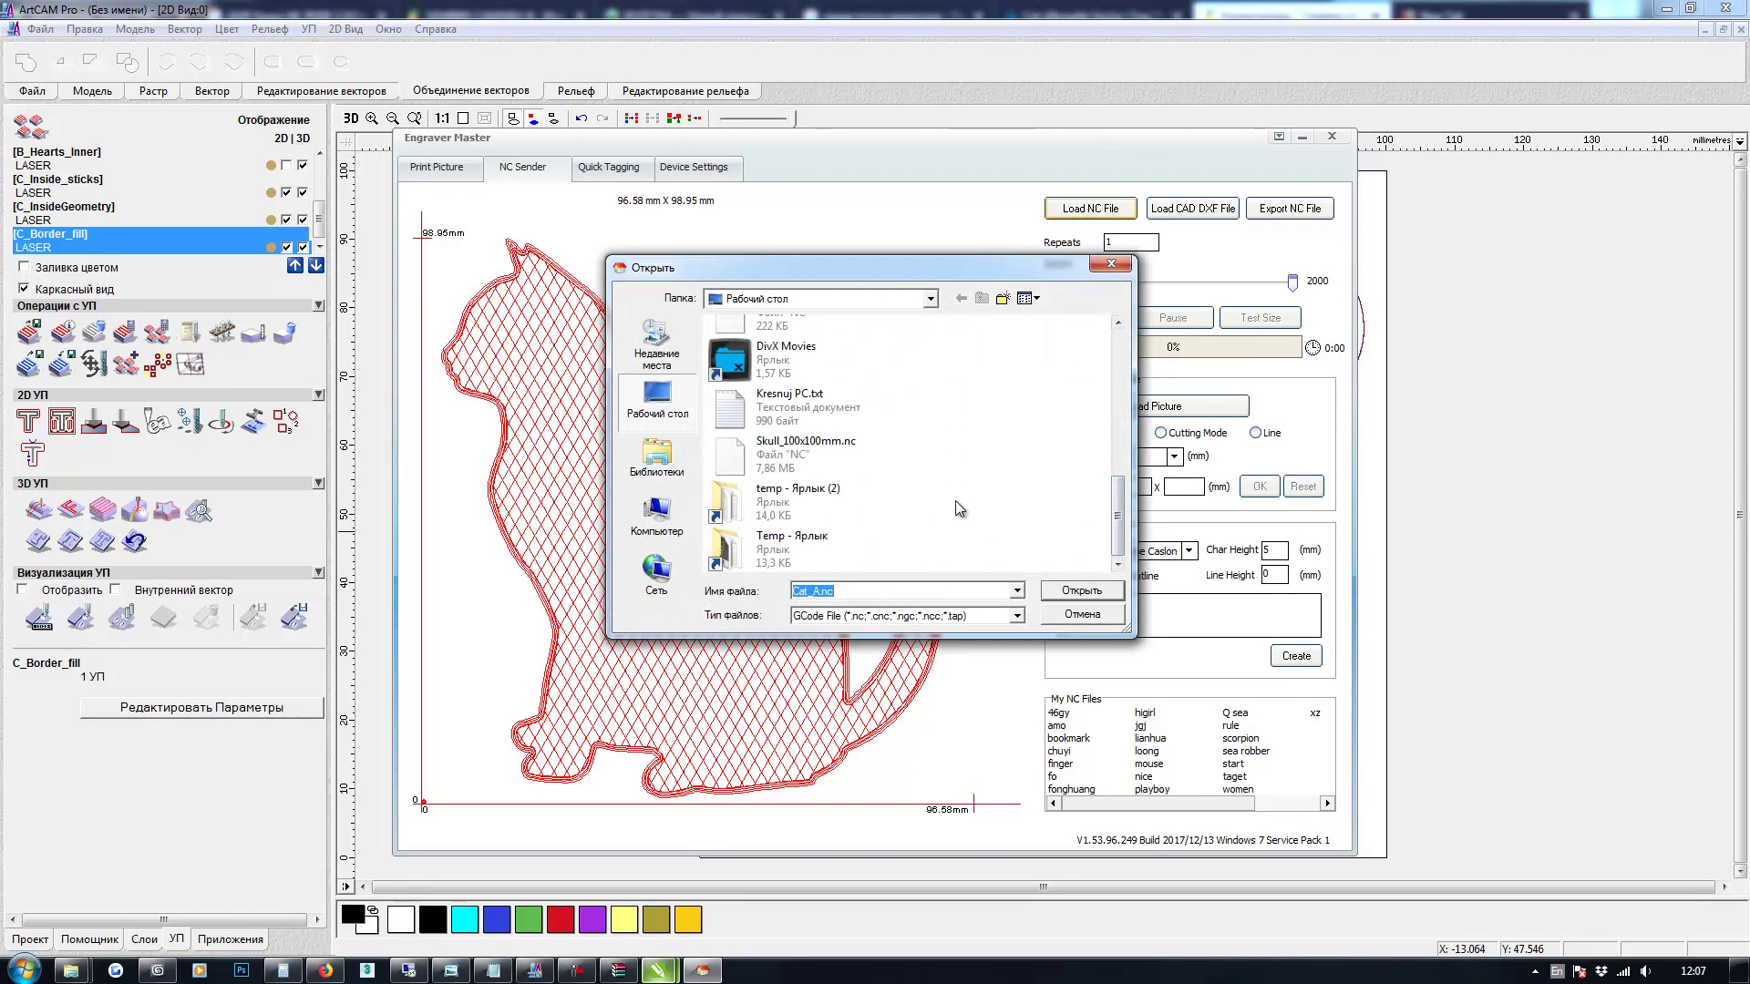
pyautogui.moveTo(1119, 533); pyautogui.dragTo(1119, 492)
pyautogui.doubleClick(802, 405)
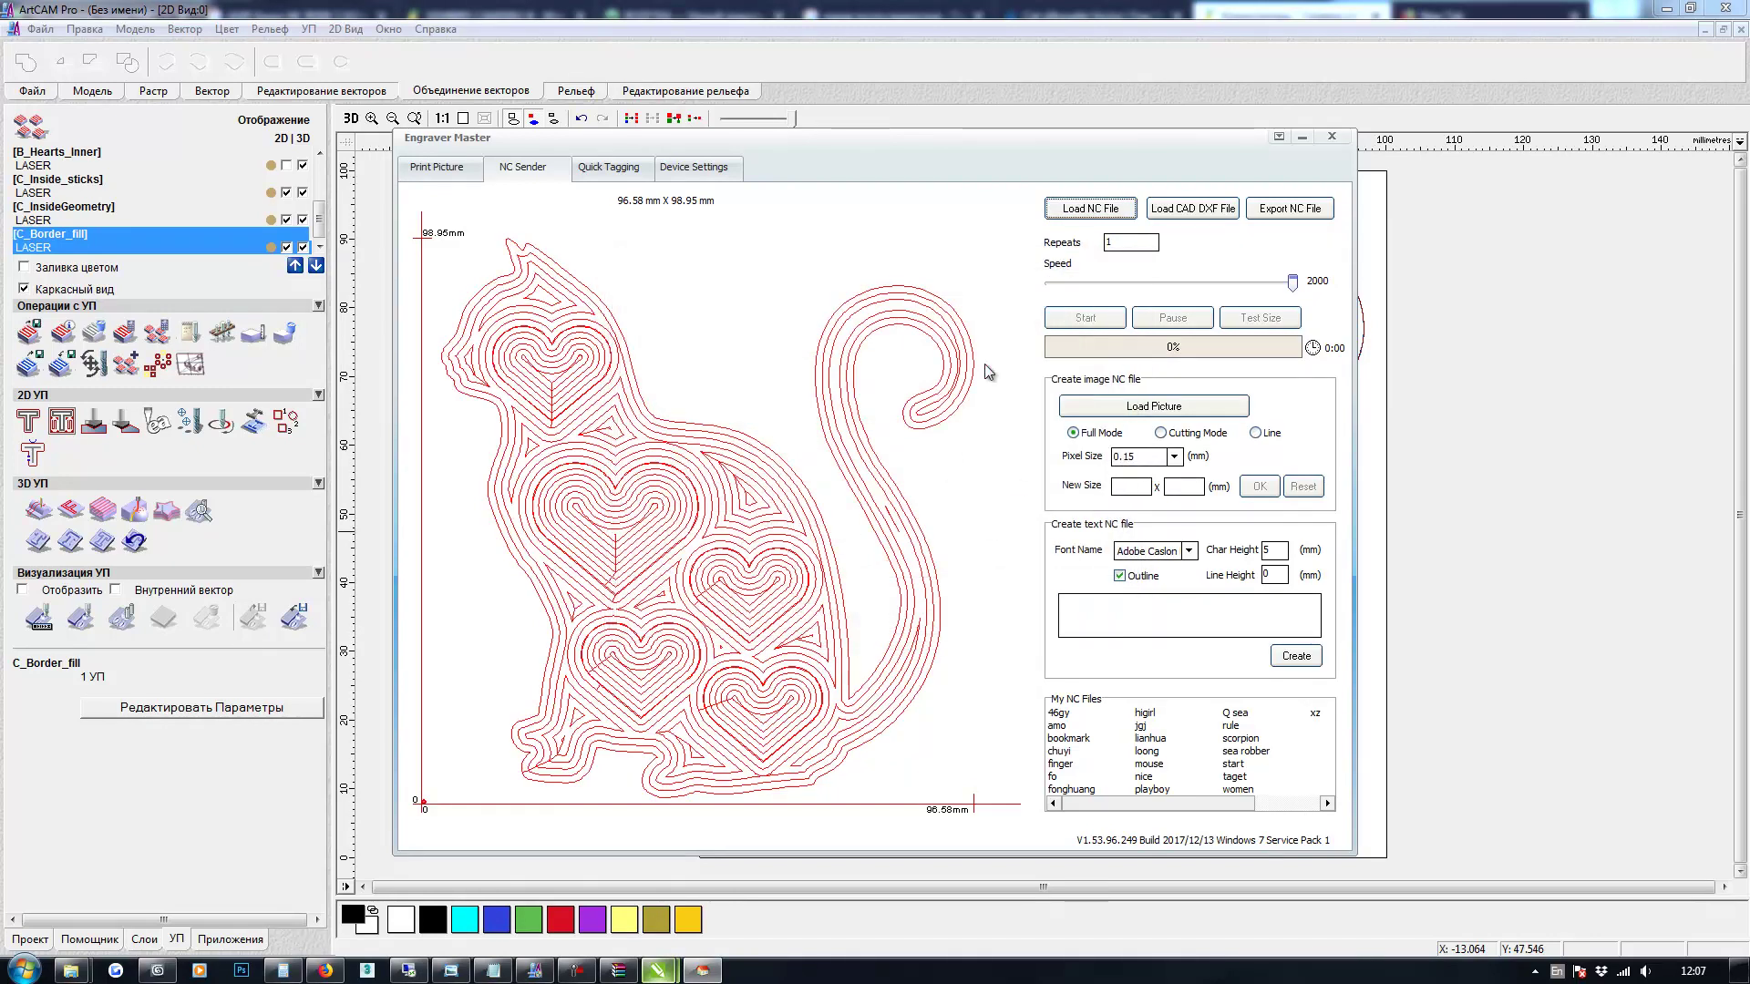
# Load Cat_C.nc from the desktop to display version C with its circles and sticks
pyautogui.click(1078, 209)
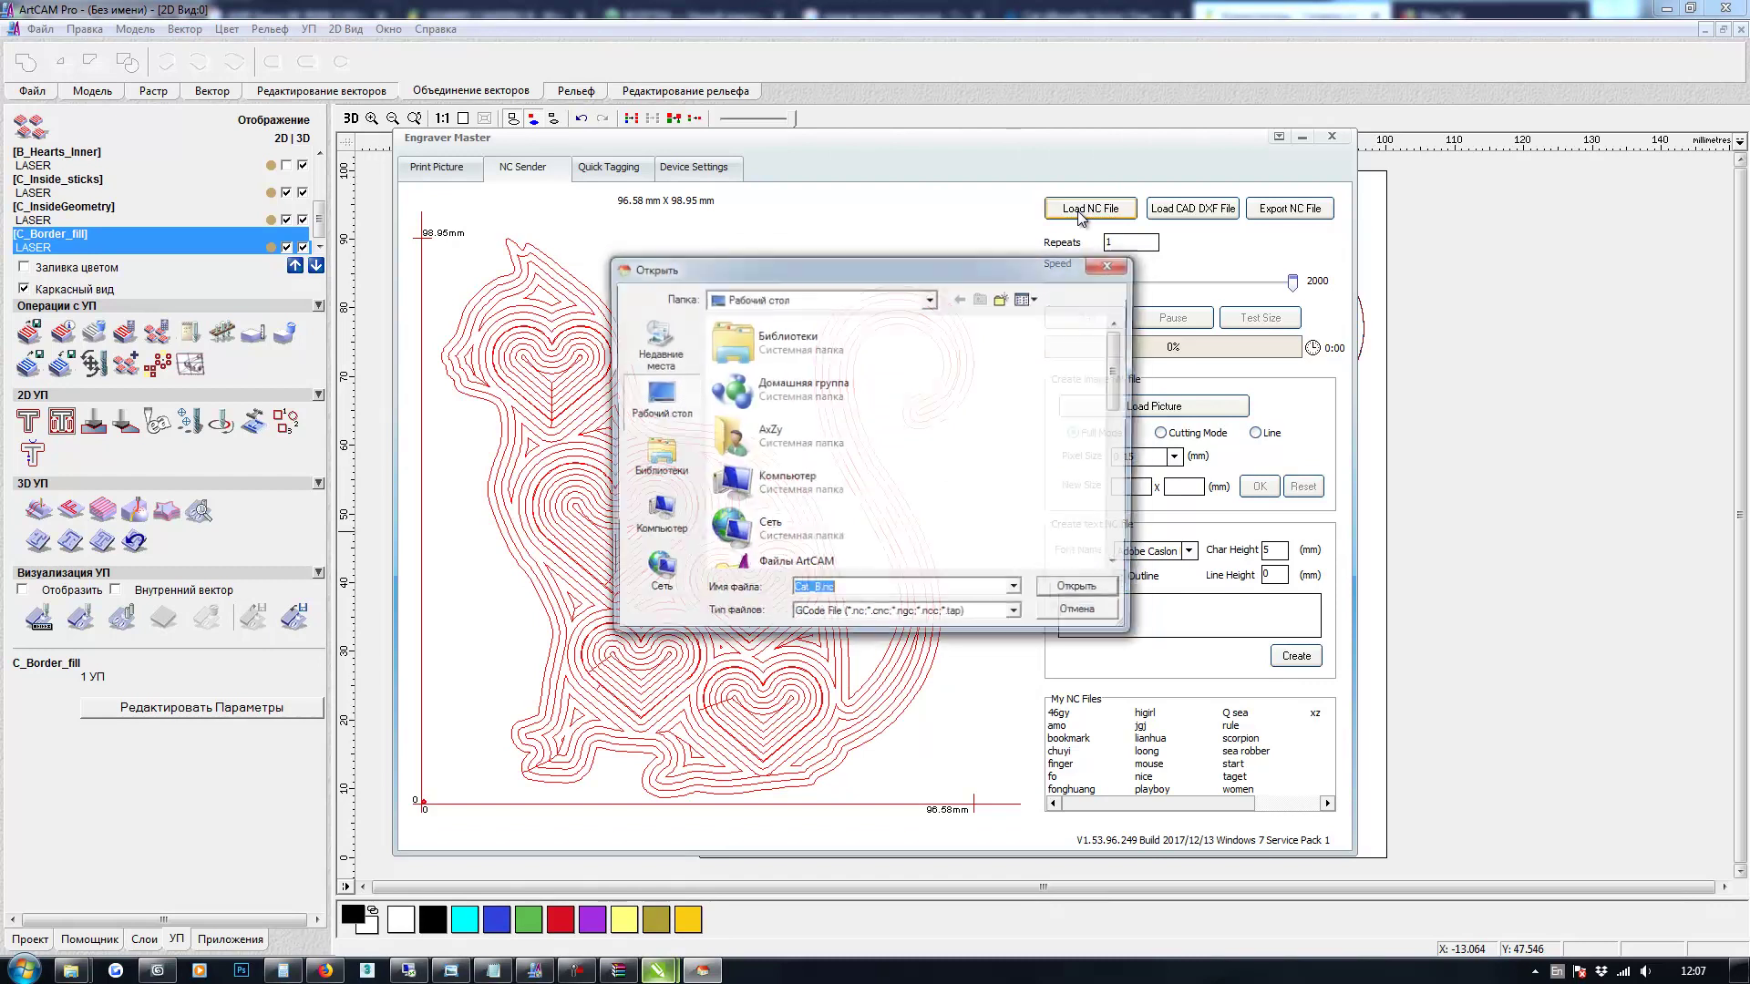
pyautogui.moveTo(1123, 353); pyautogui.dragTo(1119, 449)
pyautogui.doubleClick(853, 454)
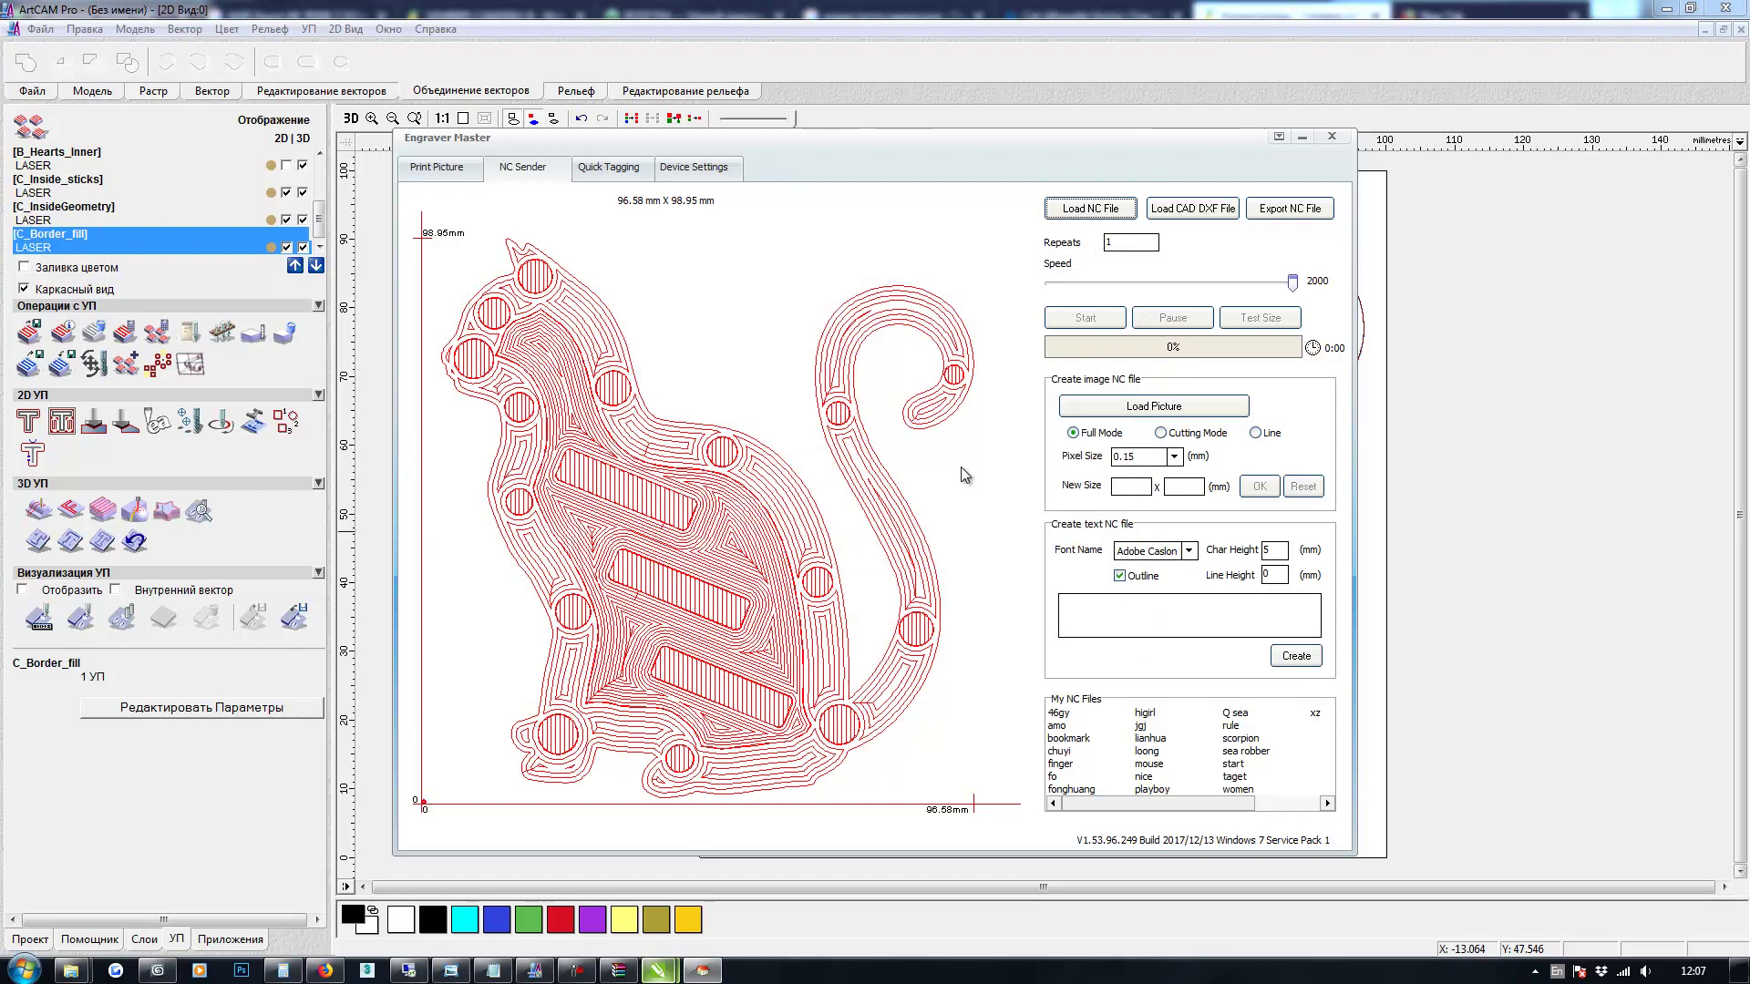
pyautogui.click(576, 970)
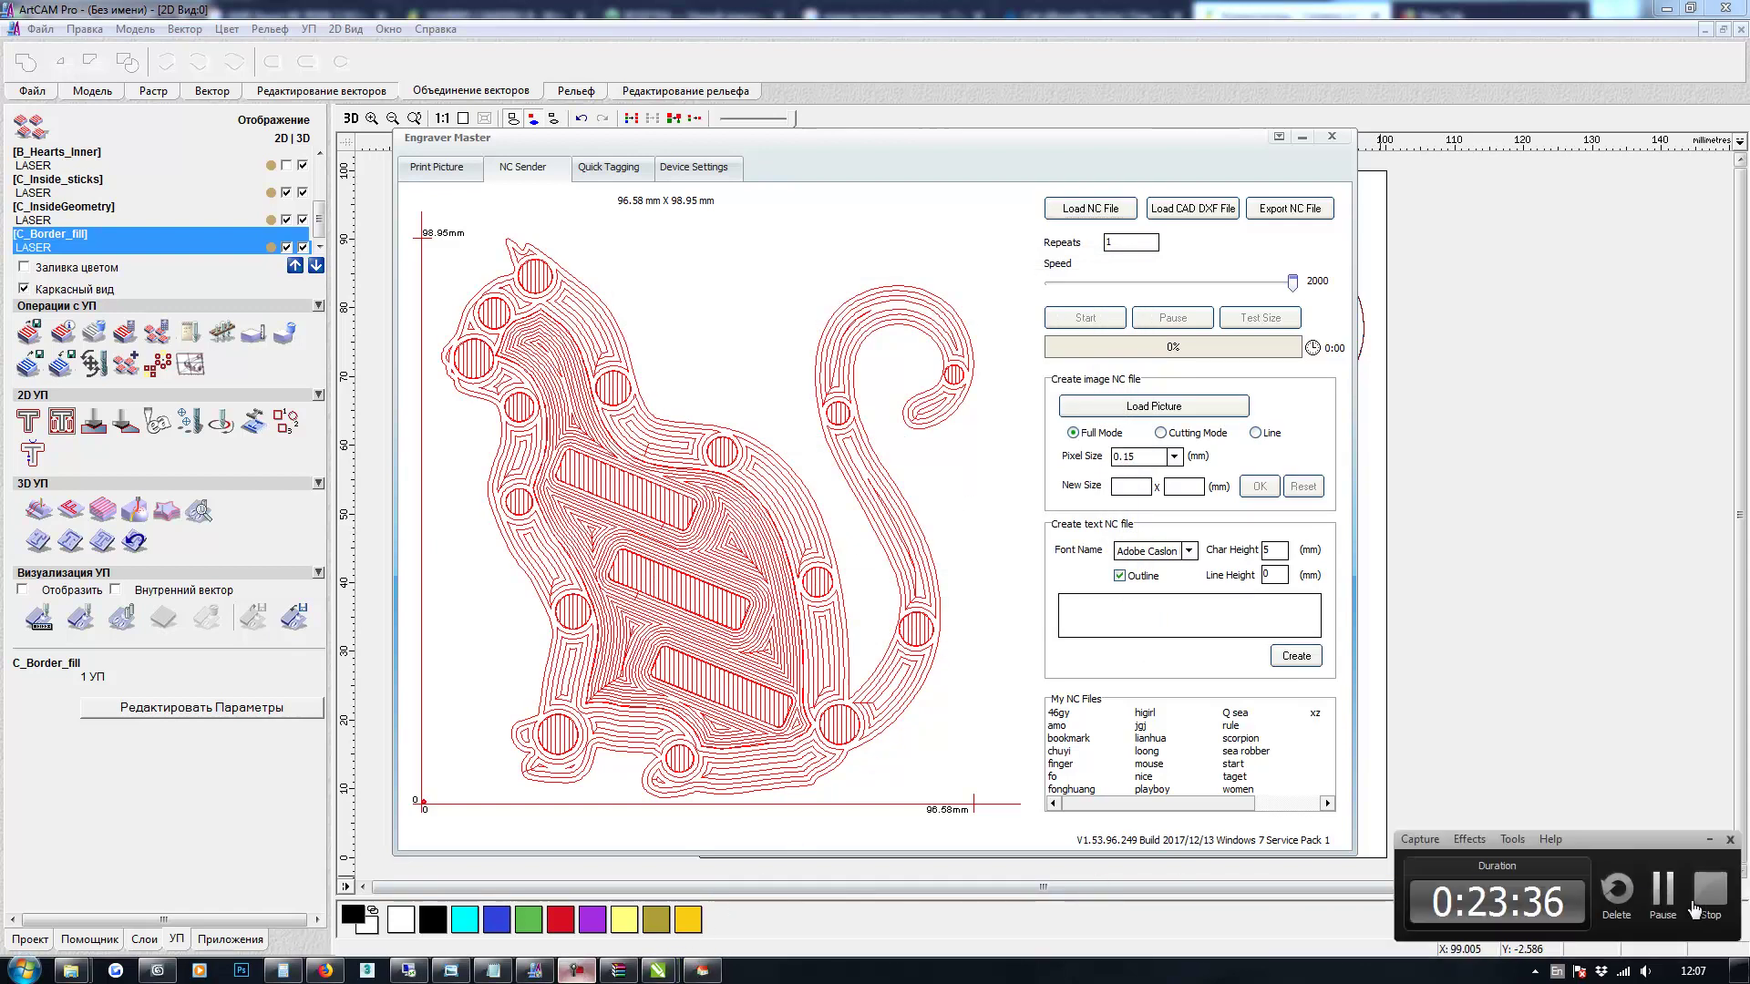